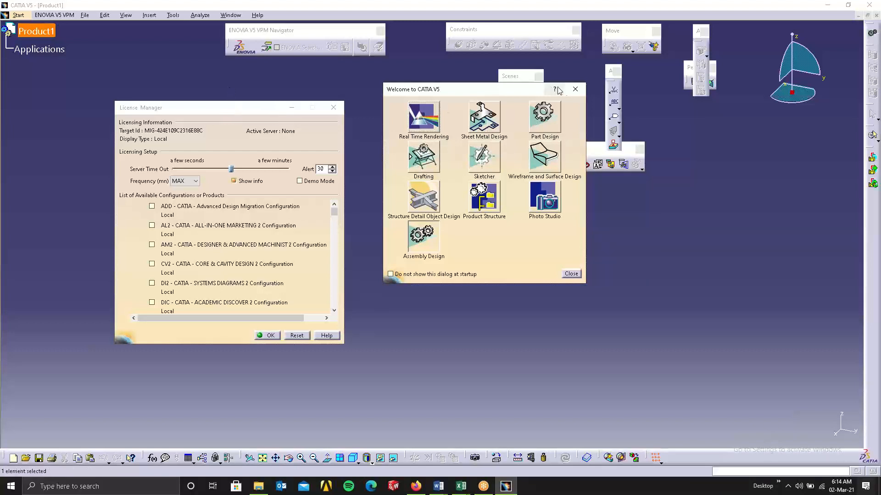
- Close the Welcome to CATIA V5 and License Manager dialogs
left_click(575, 90)
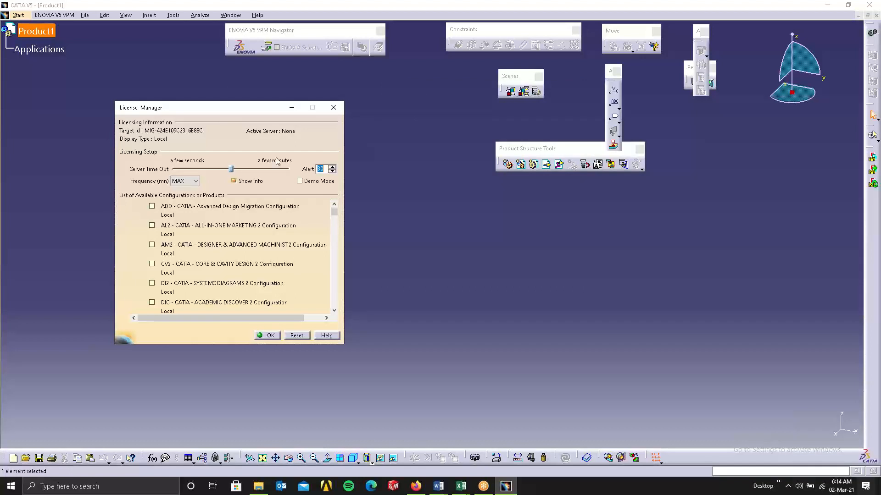
left_click(335, 107)
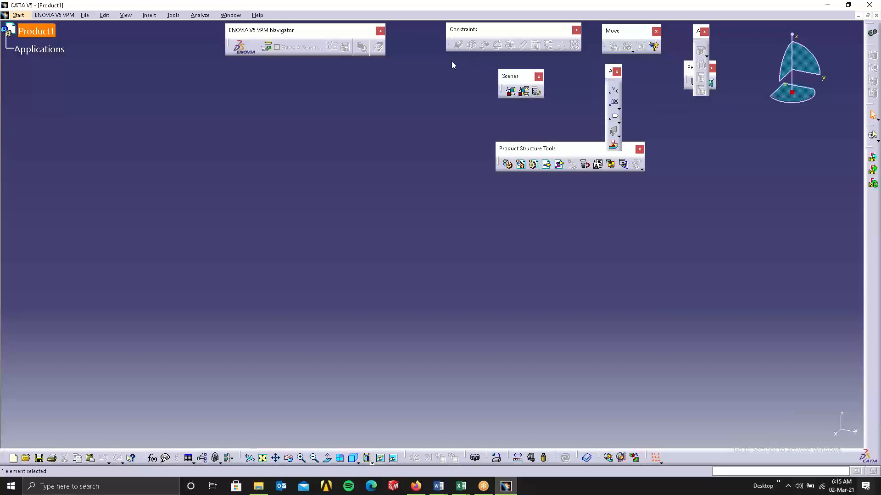
- Rearrange the floating Annotations, Product Structure Tools, Scenes and Move toolbars into compact rows beside the Constraints toolbar
left_click_drag(452, 62, 468, 58)
left_click(565, 210)
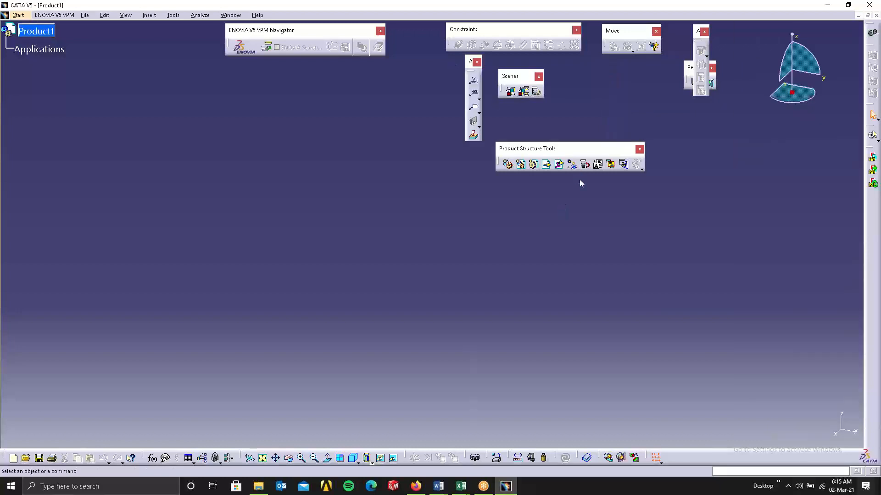
left_click_drag(533, 152, 486, 154)
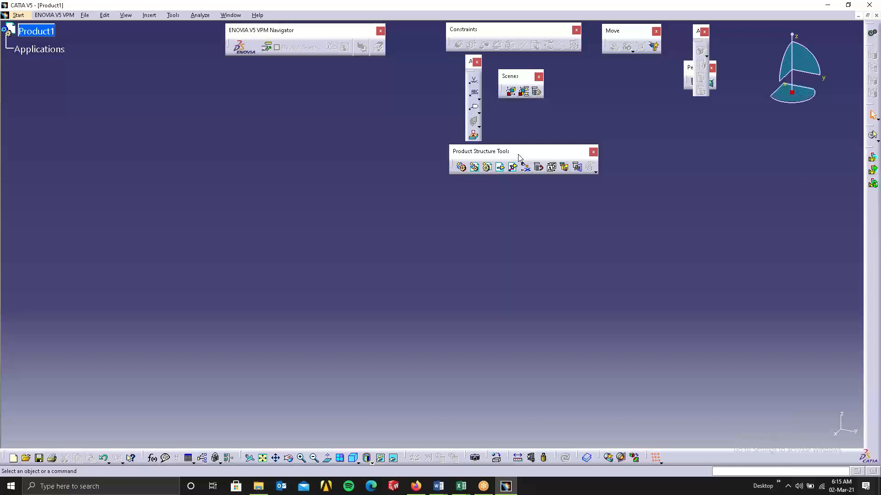
left_click_drag(518, 157, 494, 158)
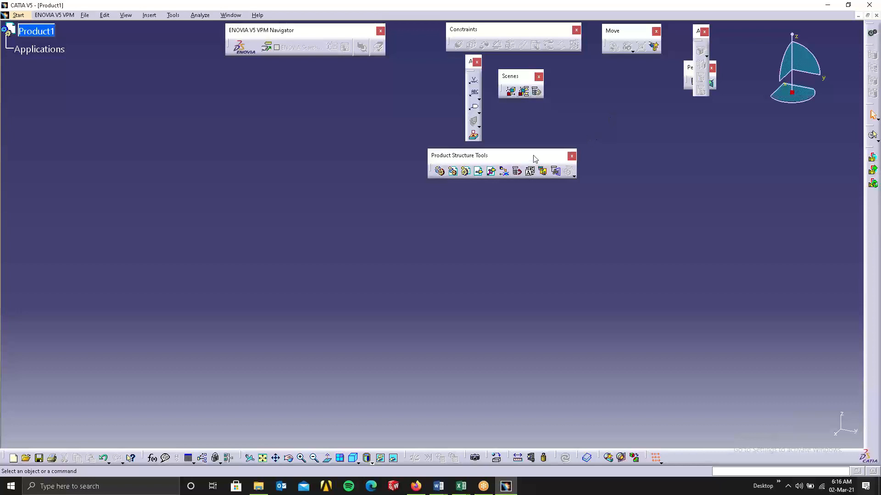
left_click_drag(513, 156, 508, 155)
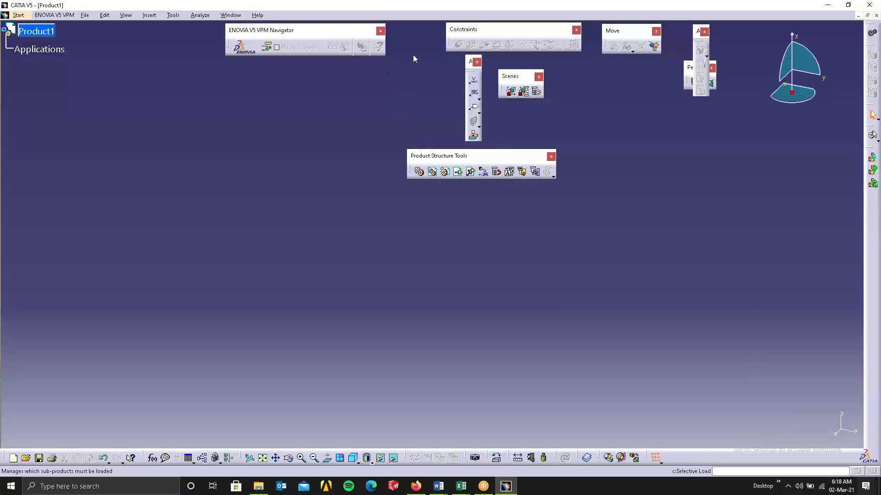
left_click_drag(414, 56, 414, 56)
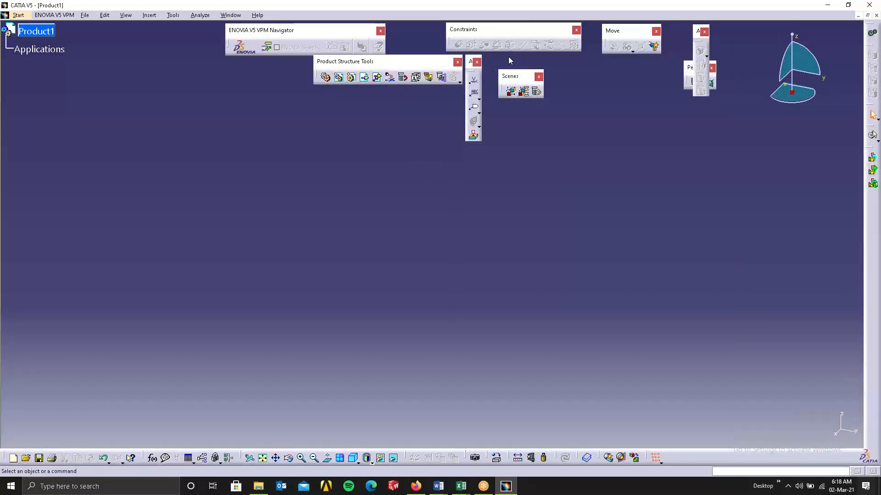
left_click_drag(508, 57, 508, 57)
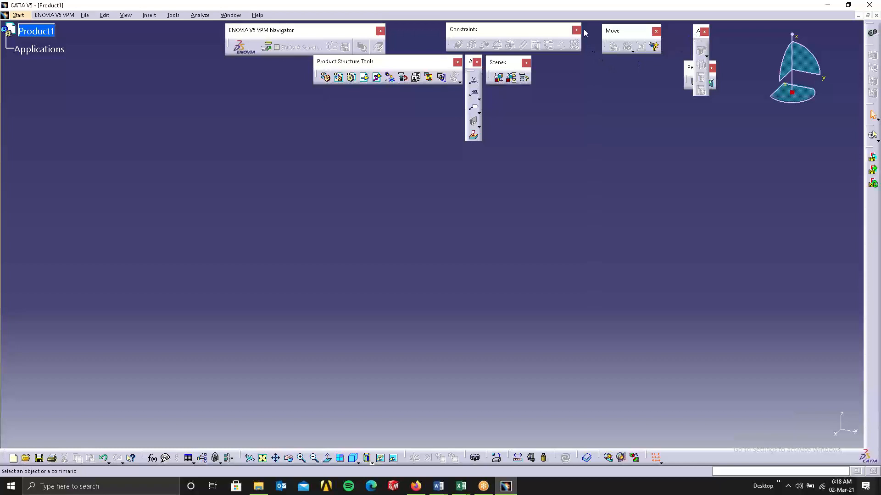
left_click_drag(586, 28, 618, 31)
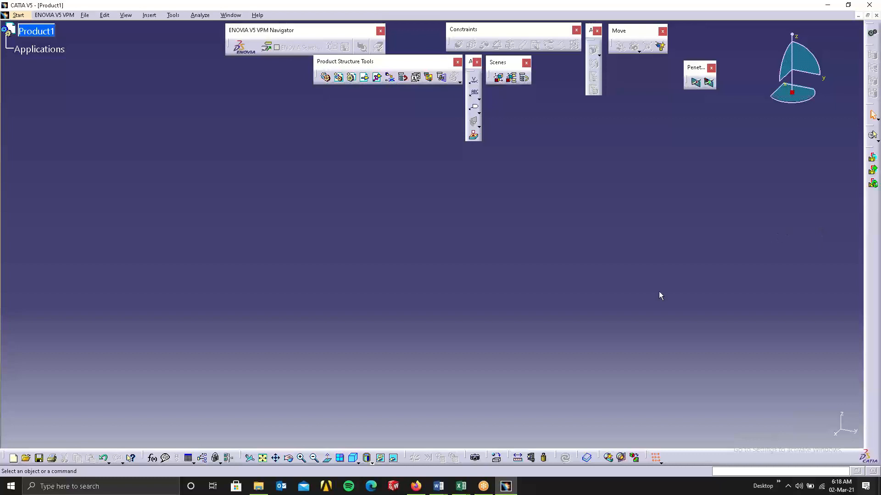
- Close the empty Product1 document
left_click(720, 37)
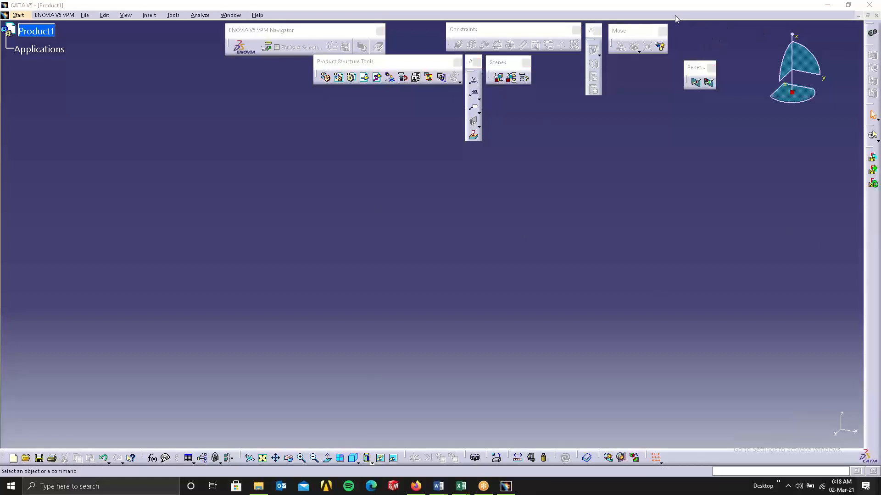
left_click(876, 15)
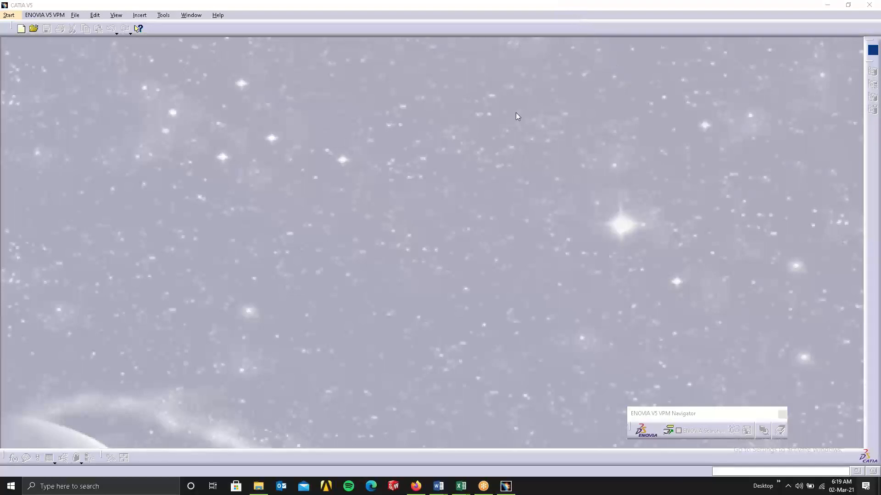
- Create a new Part Design part named "example" with hybrid design enabled
left_click(44, 15)
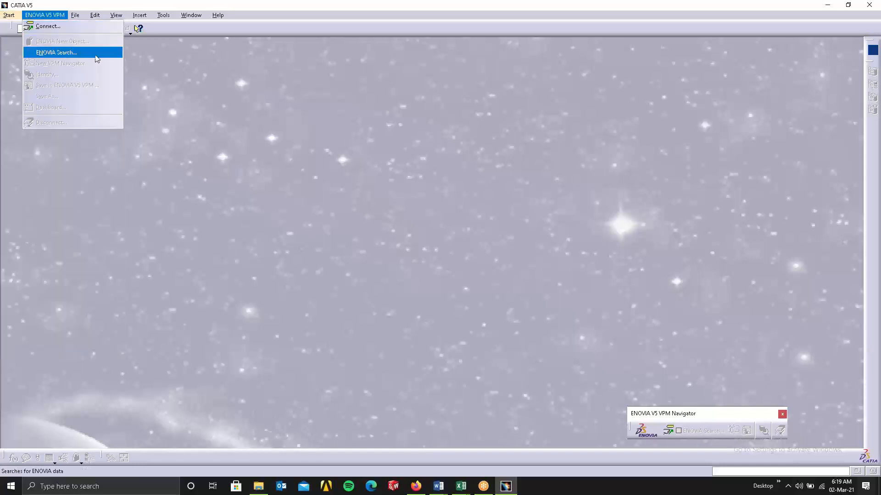
mouse_move(9, 14)
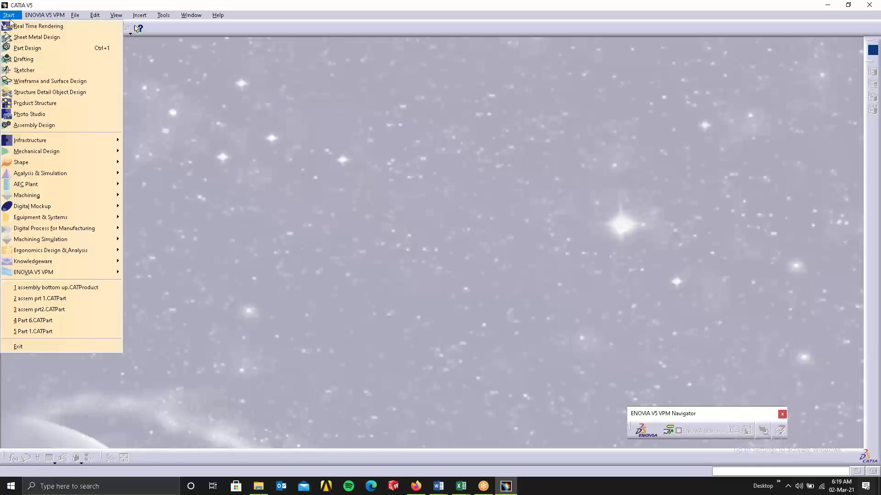
left_click(24, 49)
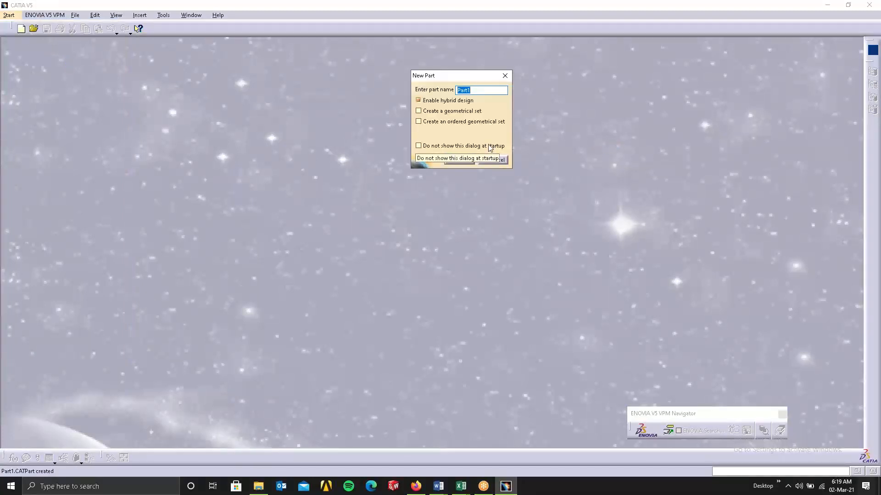
type("examp")
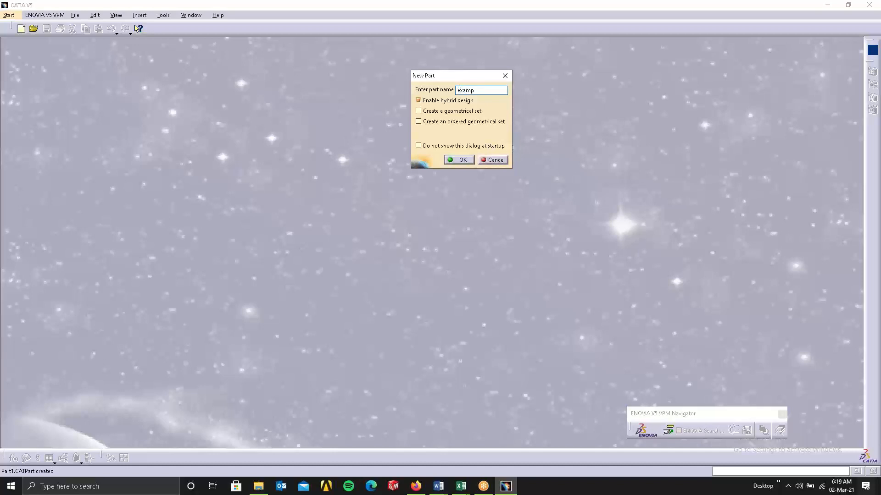
type("le")
key("Return")
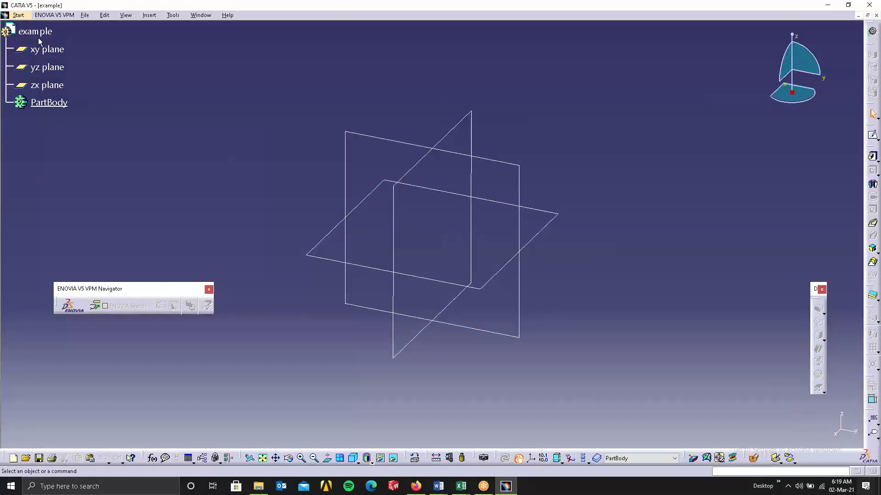
left_click(52, 32)
left_click(543, 235)
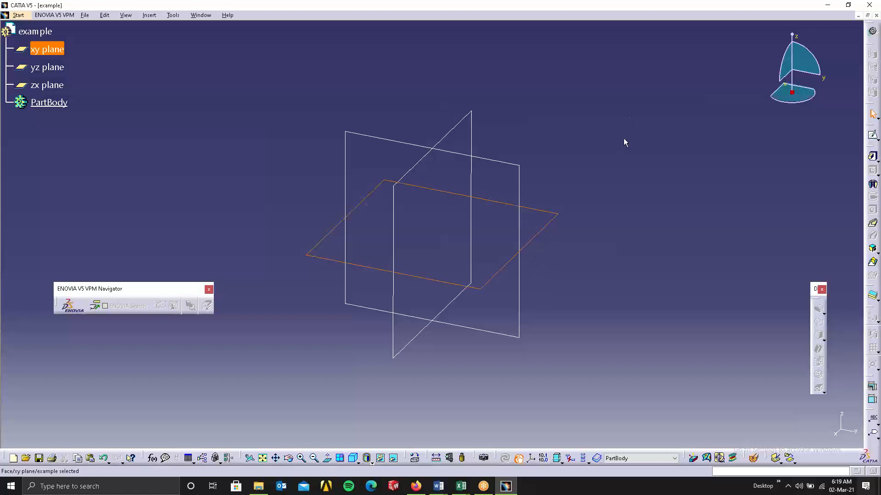
left_click(564, 110)
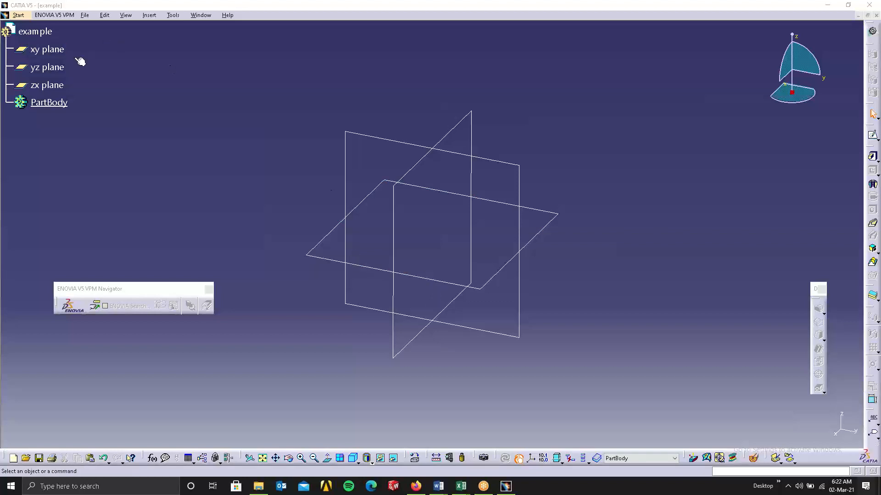
left_click(173, 15)
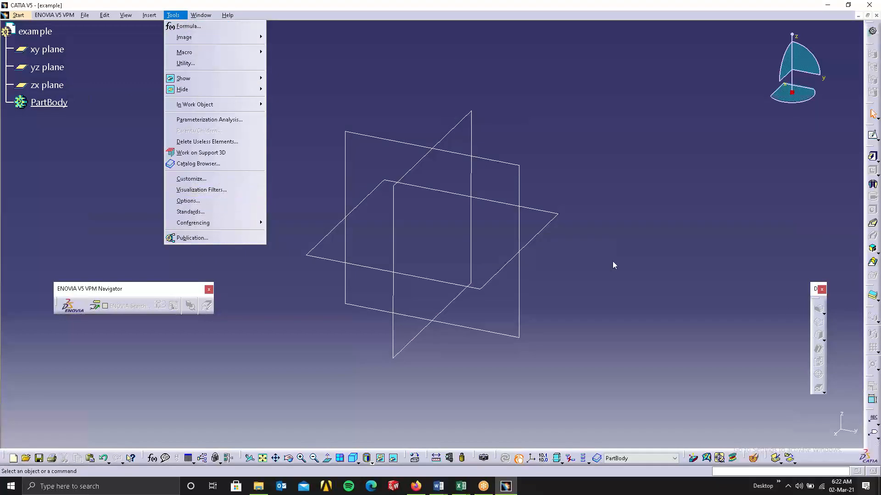
right_click(819, 464)
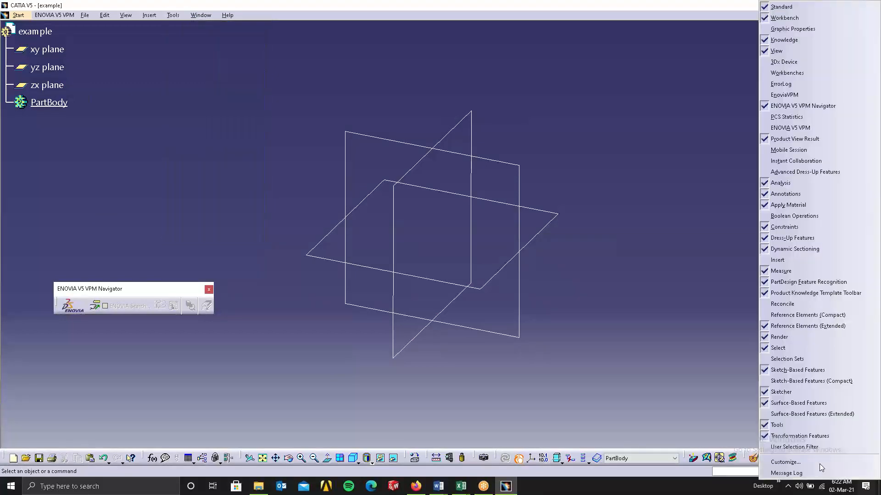
left_click(611, 356)
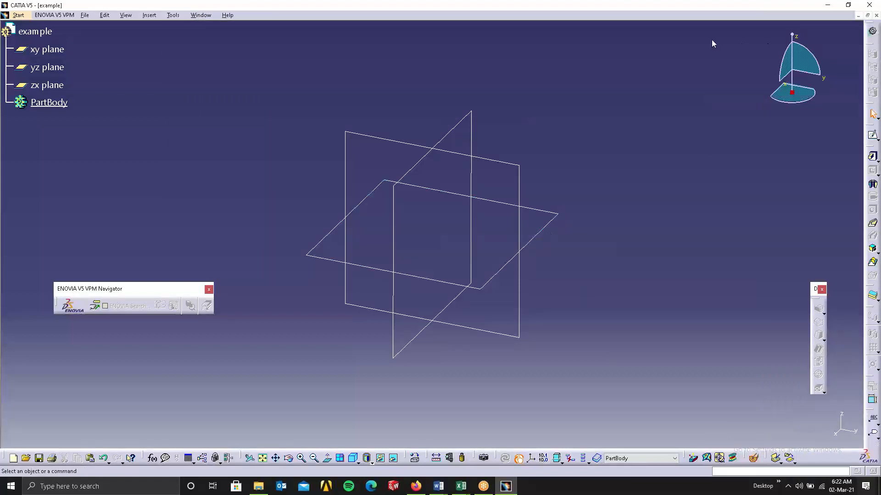
- Start a new sketch on the xy plane
left_click(550, 225)
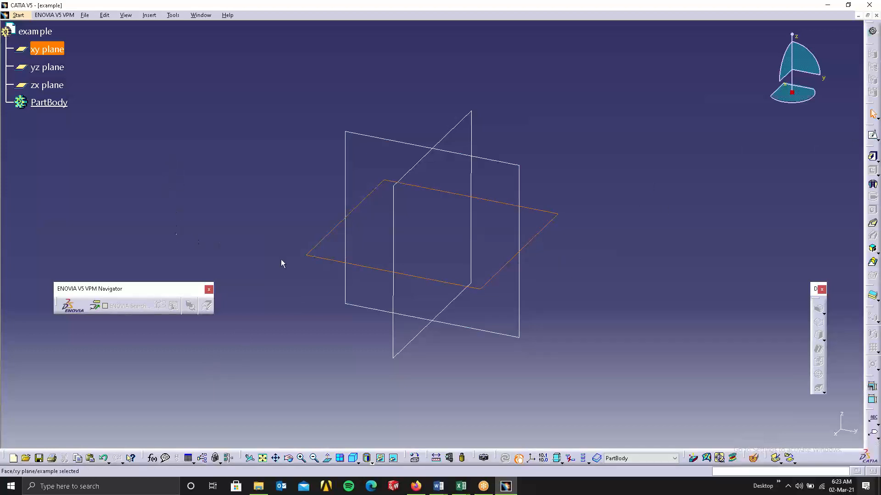
left_click(871, 135)
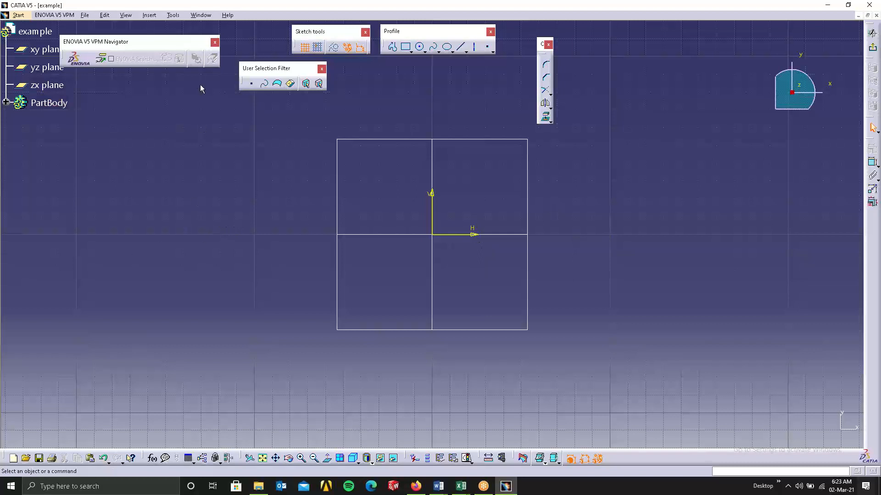
- Open the Units settings under Parameters and Measure in the Options and examine the available length units
left_click(173, 15)
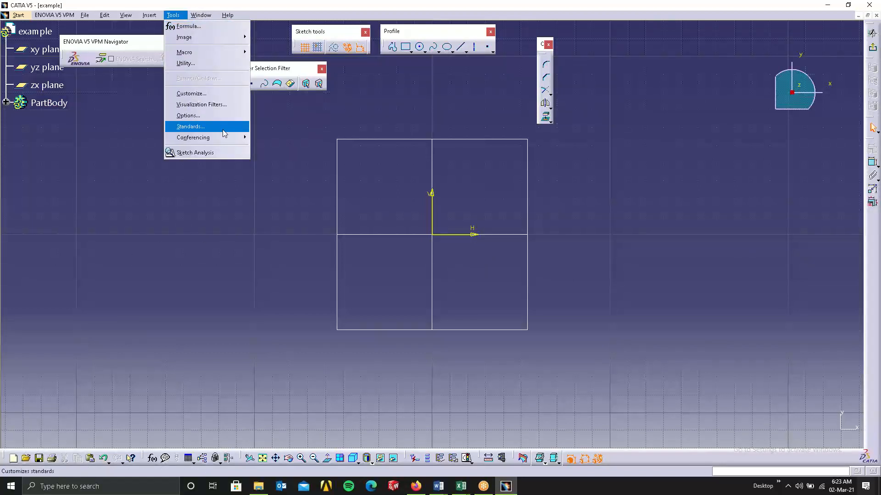
left_click(207, 119)
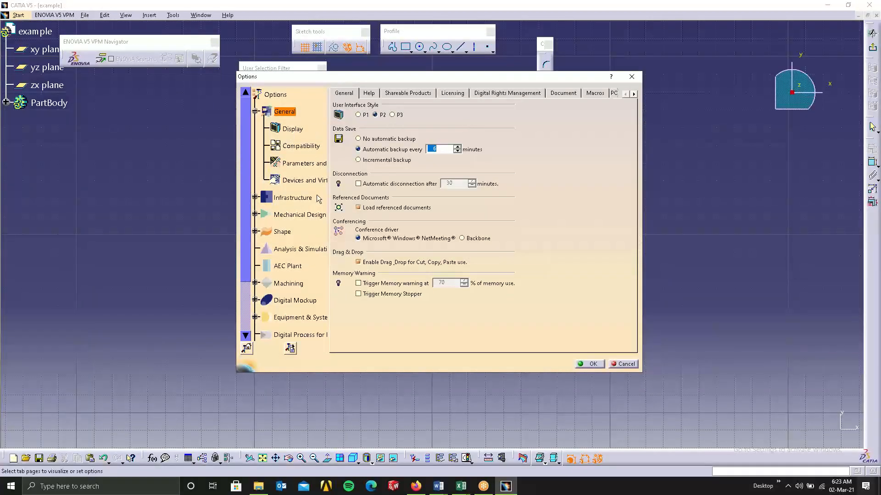
left_click(303, 163)
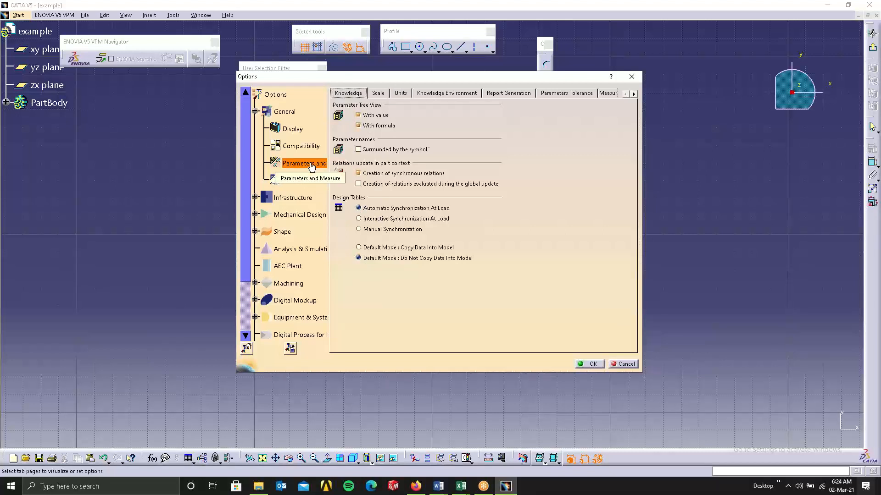
left_click(401, 97)
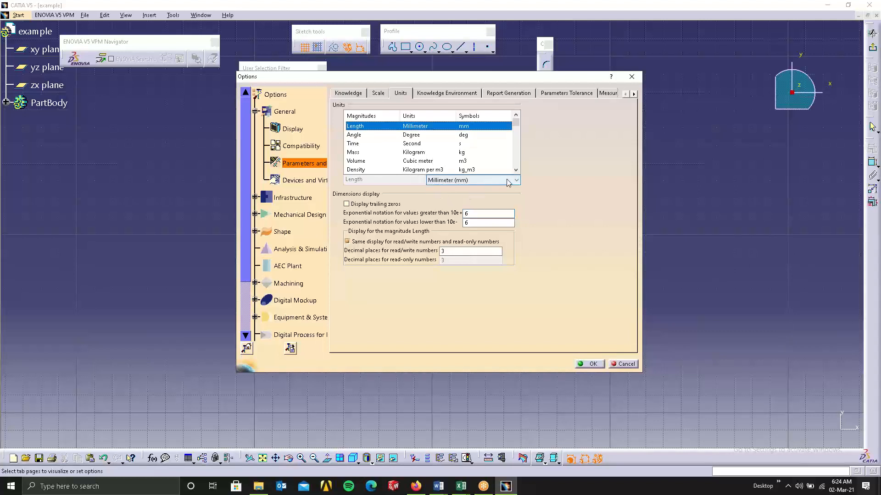
left_click(516, 182)
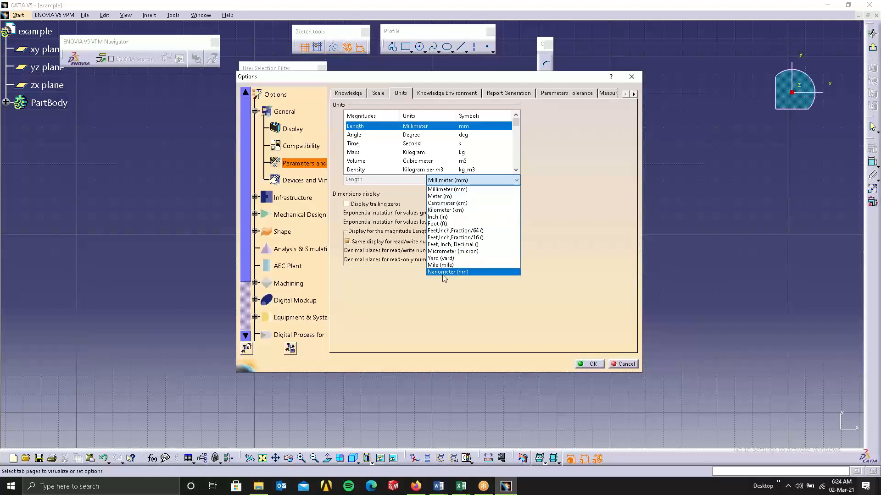
- Examine the available units for the Angle and Time magnitudes, keeping degree and second selected
left_click(357, 134)
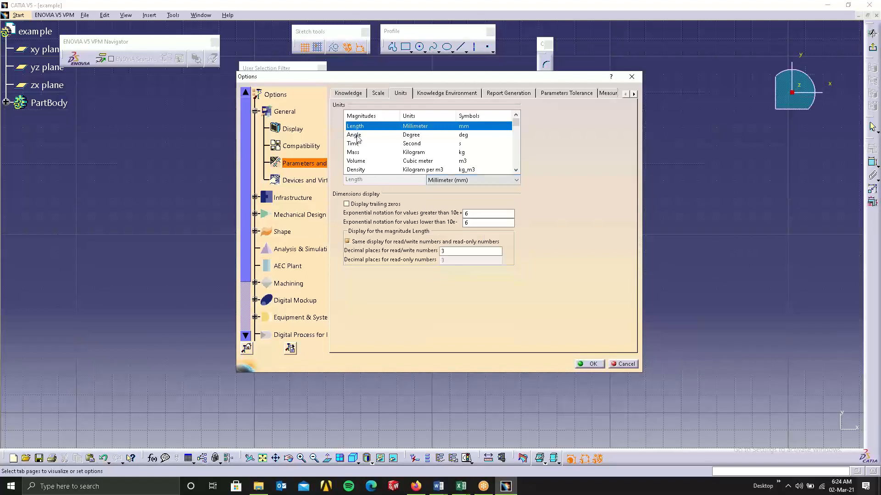
left_click(357, 137)
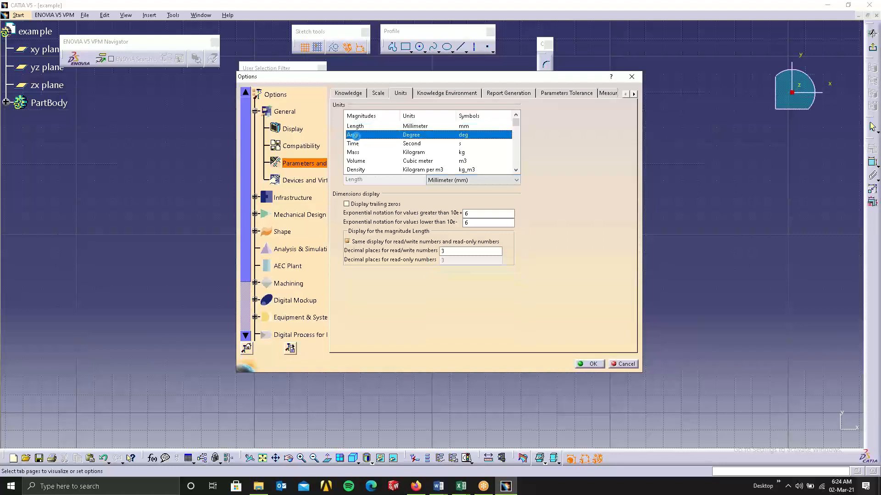
left_click(459, 181)
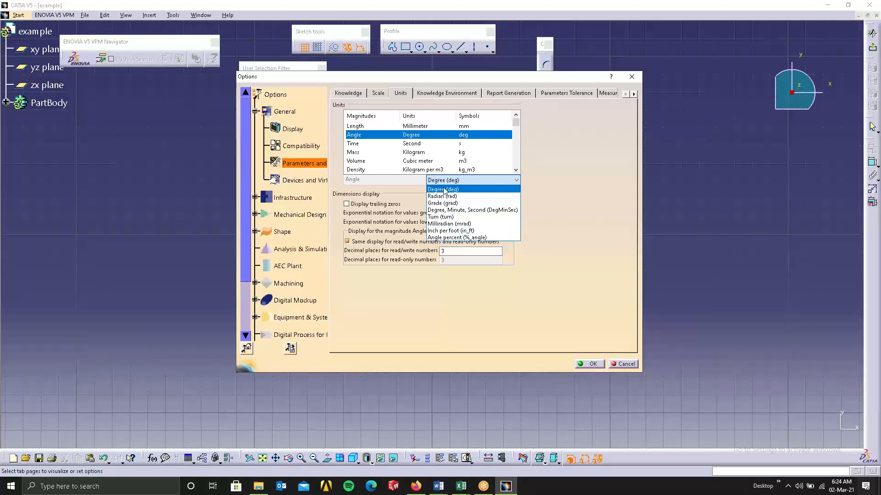
left_click(465, 139)
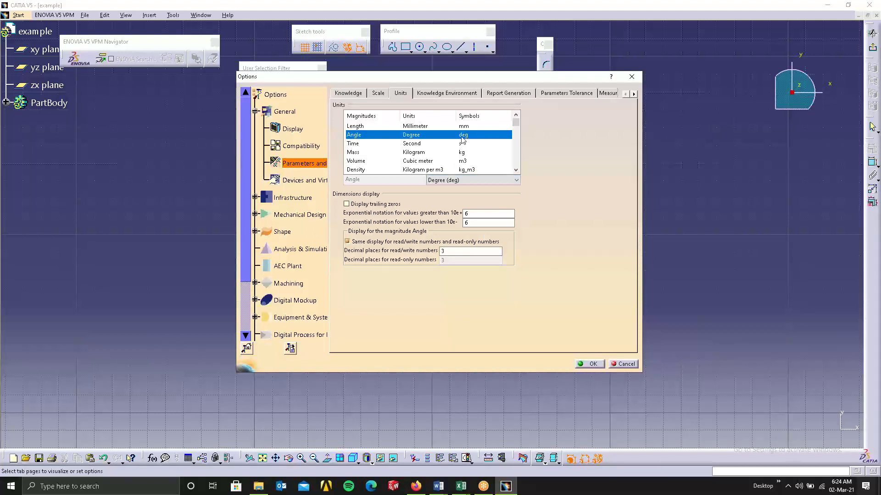
left_click(437, 144)
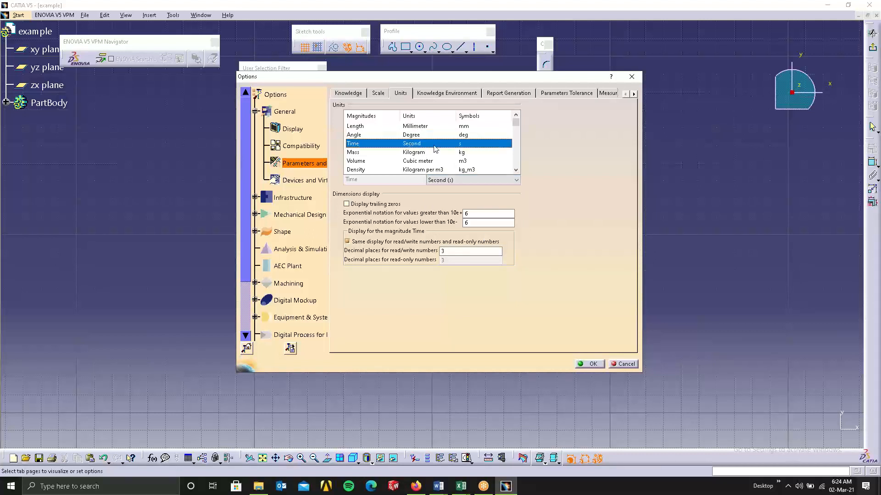
left_click(470, 180)
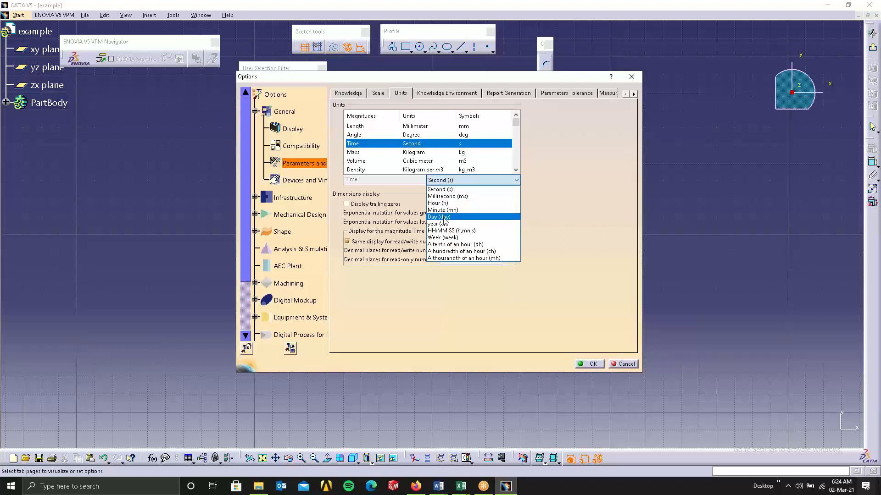
left_click(467, 152)
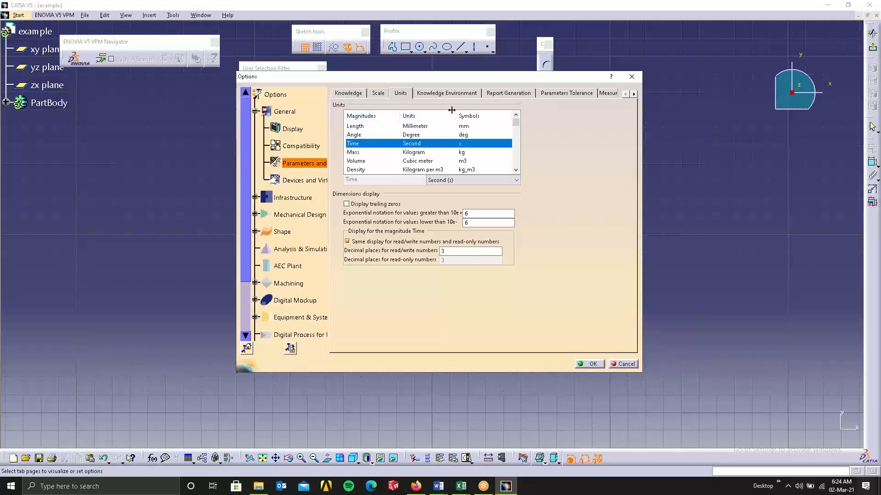
- Examine the Compatibility and the Devices and Virtual Reality pages of the General options
left_click(302, 146)
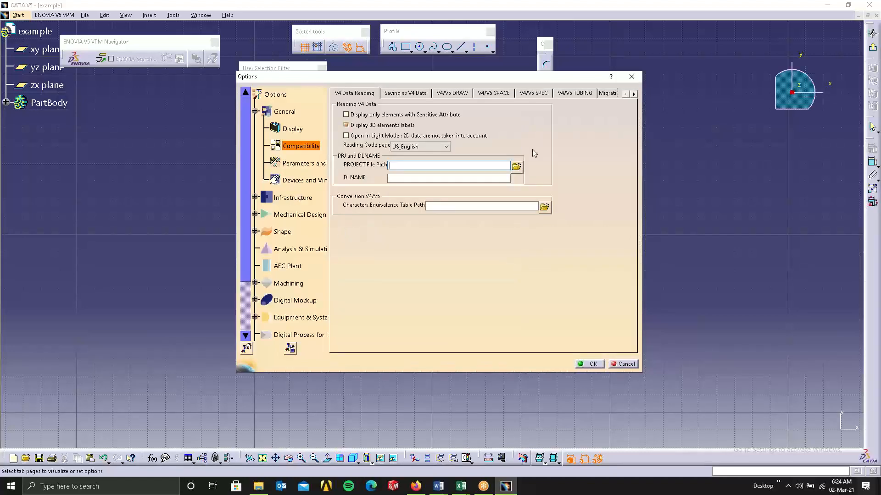
left_click(304, 181)
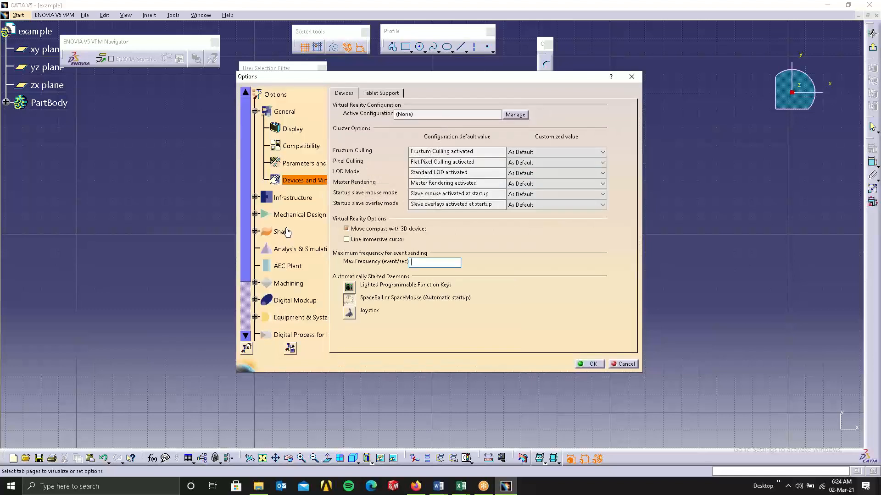
scroll(285, 231, "down", 1)
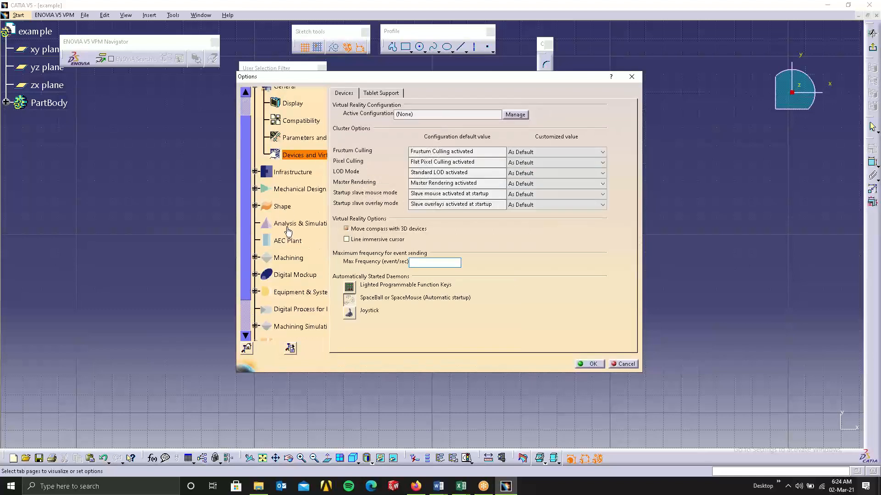
- Examine the Sketcher options under Mechanical Design and look through the remaining option categories
left_click(255, 188)
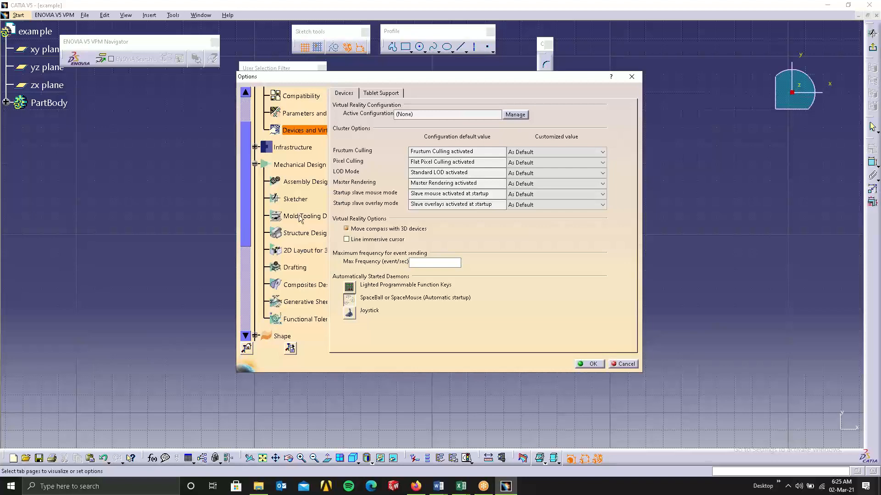
left_click(295, 198)
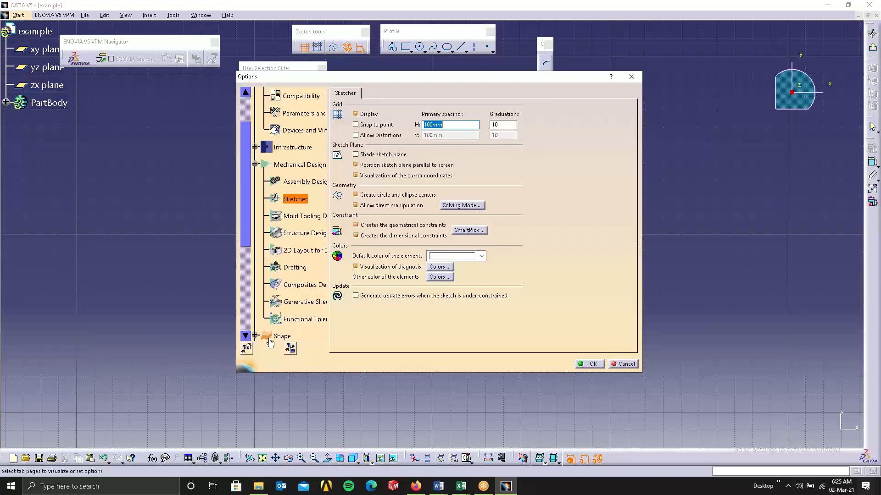
scroll(270, 343, "down", 2)
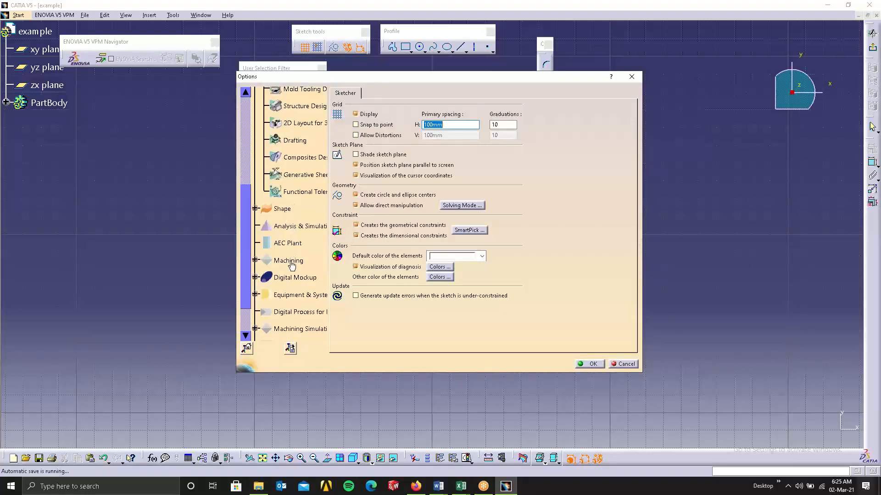
scroll(281, 252, "down", 2)
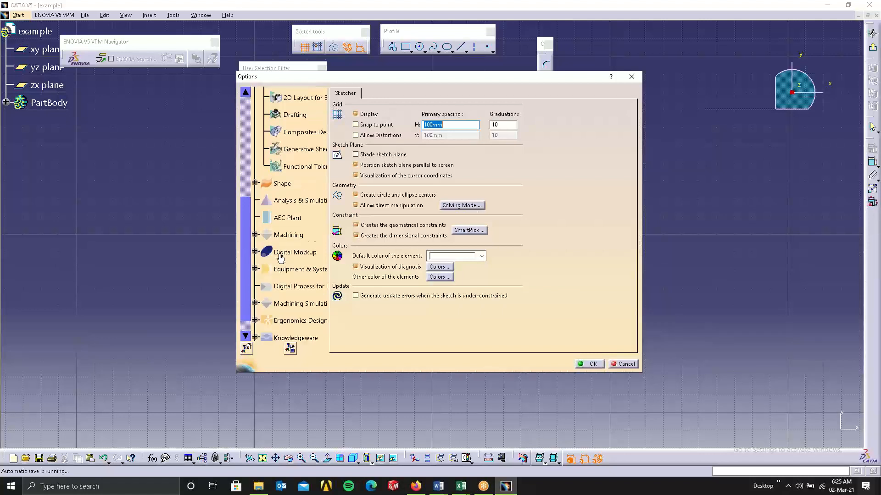
scroll(290, 315, "up", 4)
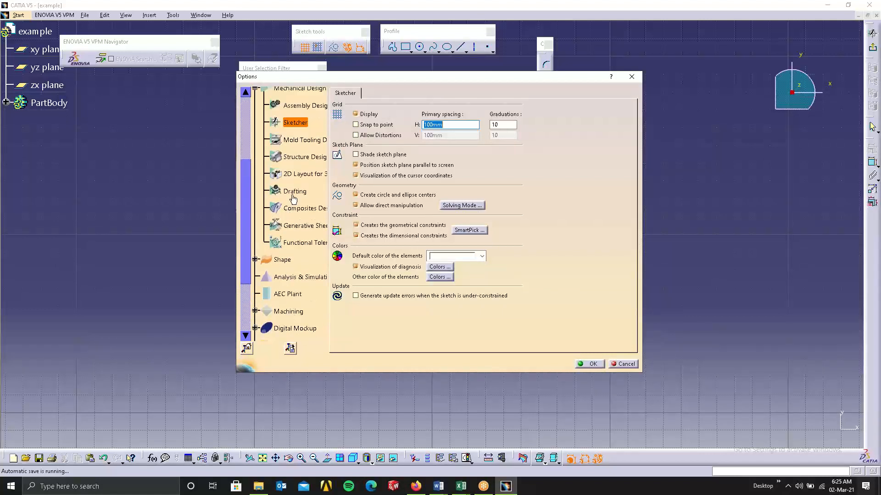
scroll(294, 199, "up", 3)
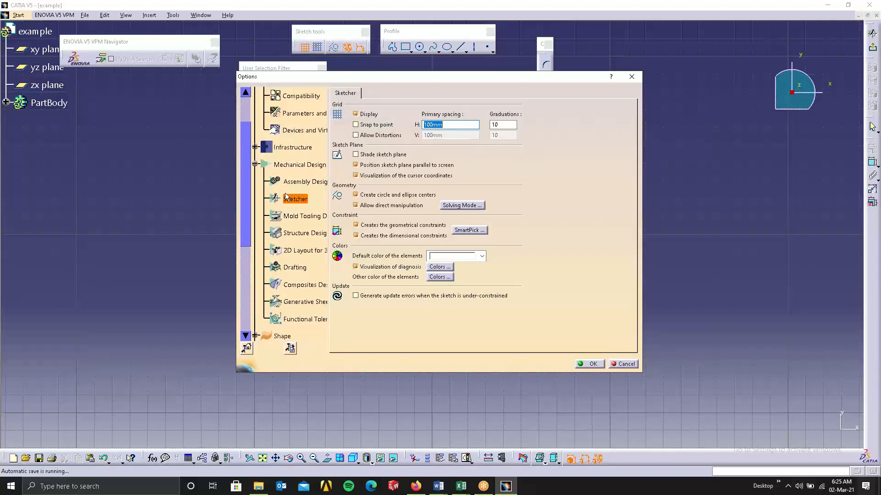
- Reduce the axis system display size to 1 mm in the Part Infrastructure display options and apply it to the part
scroll(292, 197, "up", 1)
left_click(257, 175)
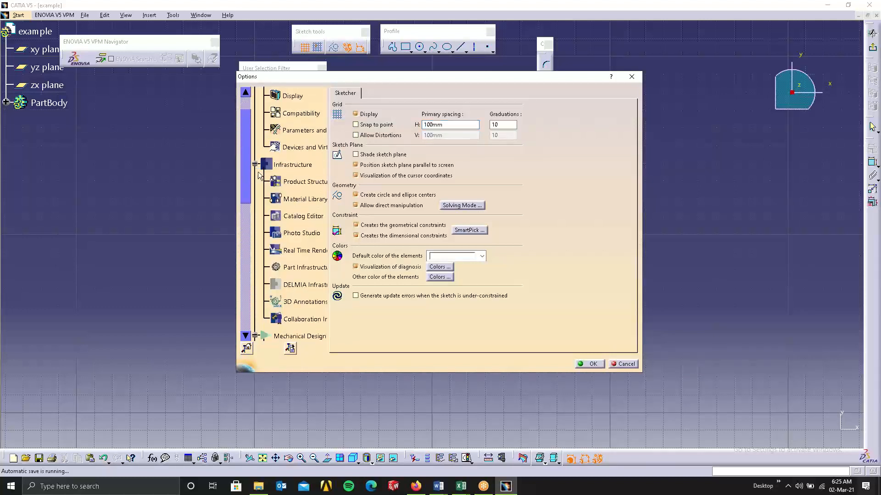
scroll(318, 257, "down", 1)
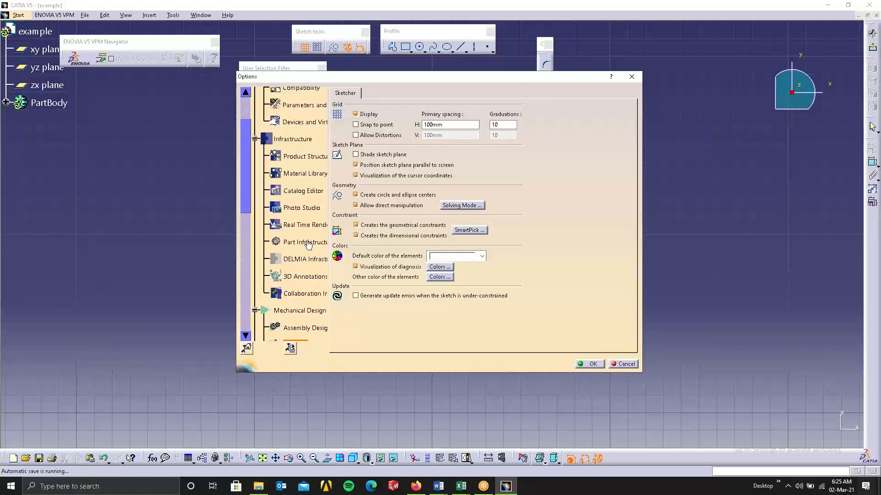
left_click(305, 242)
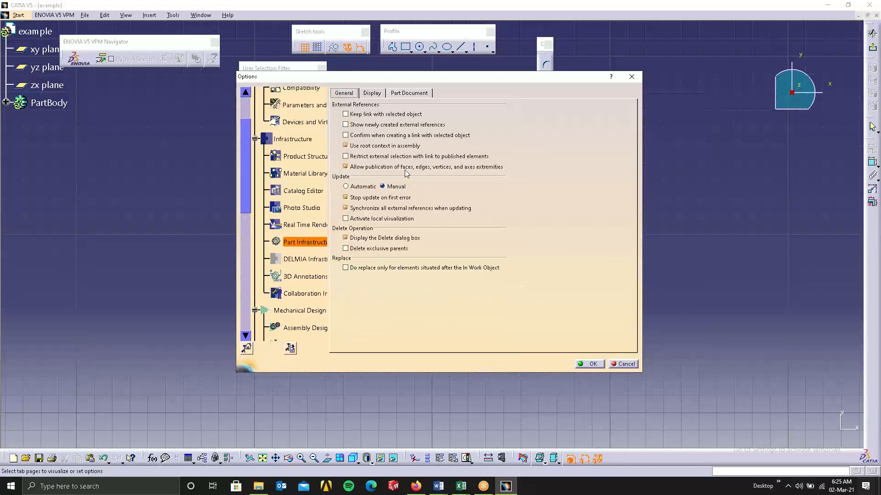
left_click(377, 95)
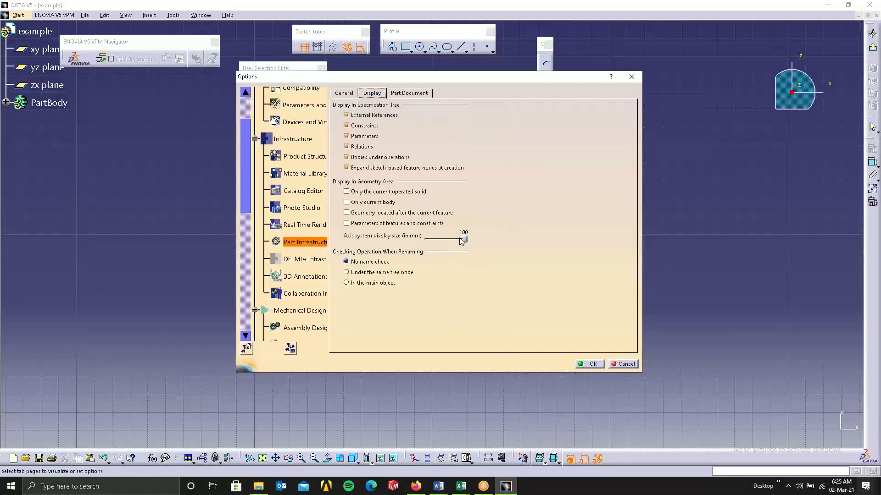
left_click_drag(464, 237, 424, 237)
left_click(586, 364)
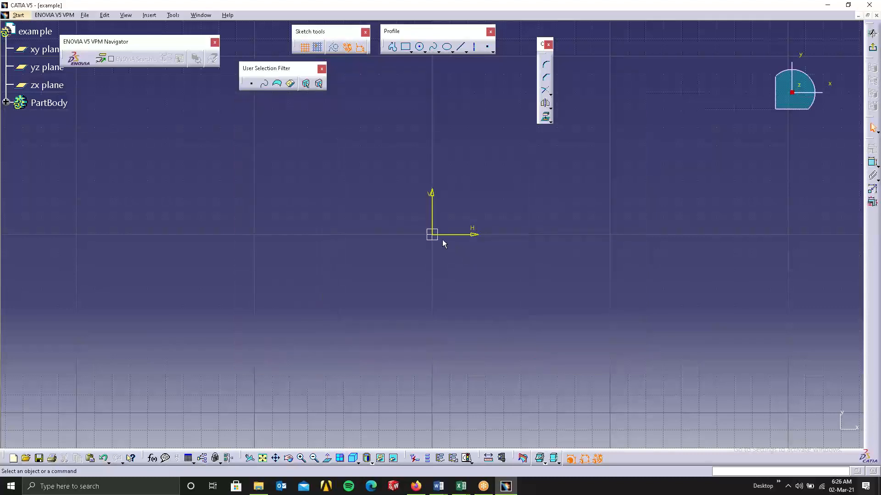
mouse_move(459, 228)
middle_mouse_down()
mouse_move(379, 279)
mouse_move(517, 185)
middle_mouse_up()
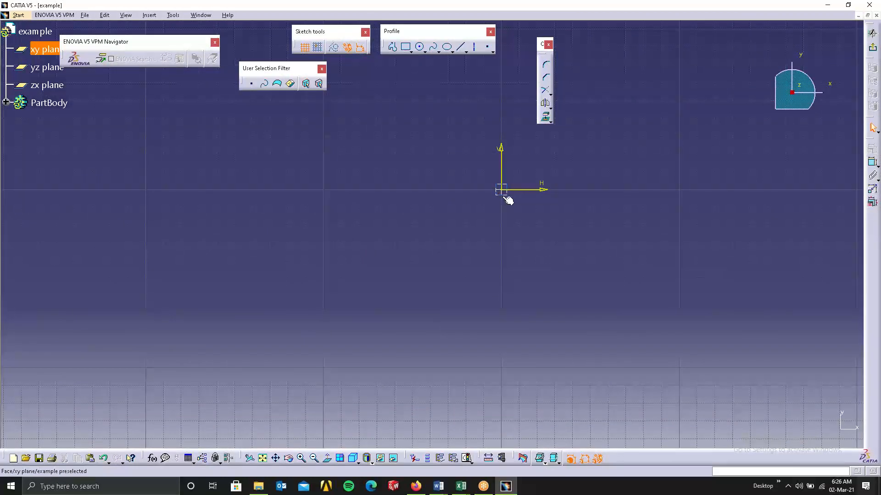
- Set the axis system display size back to 100 mm in the Part Infrastructure display options and apply it
left_click(173, 16)
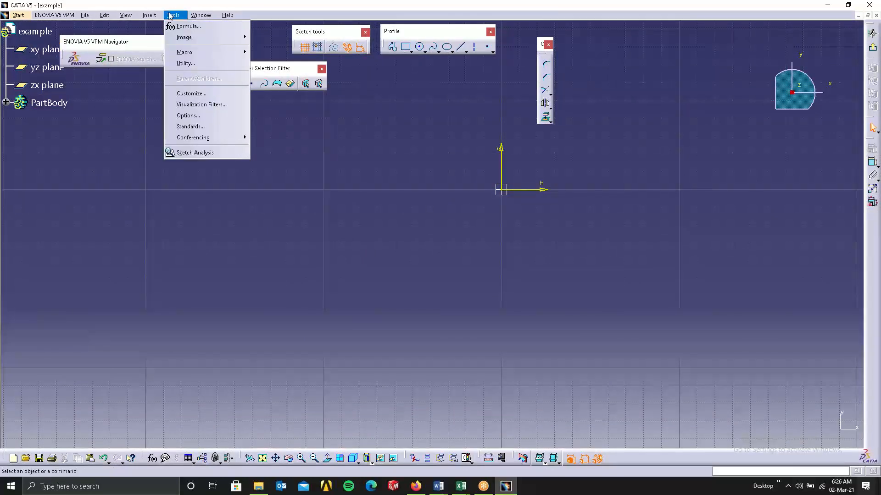
left_click(227, 115)
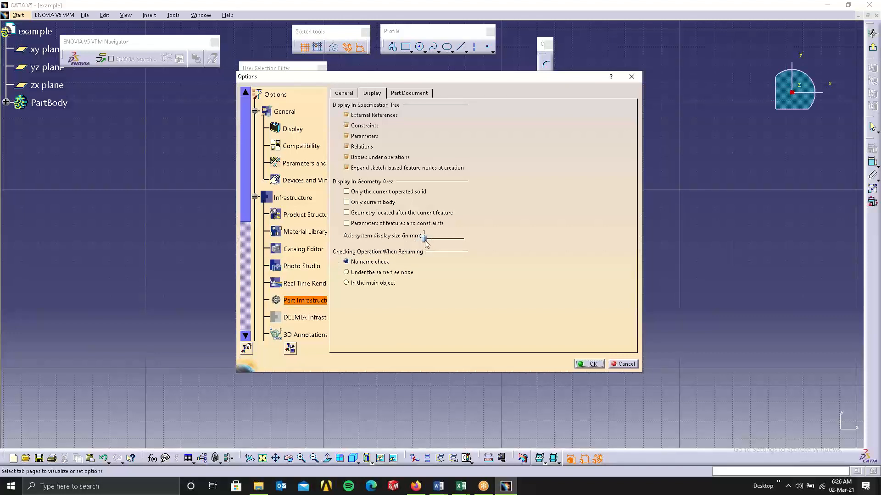
left_click_drag(425, 240, 478, 234)
left_click(591, 365)
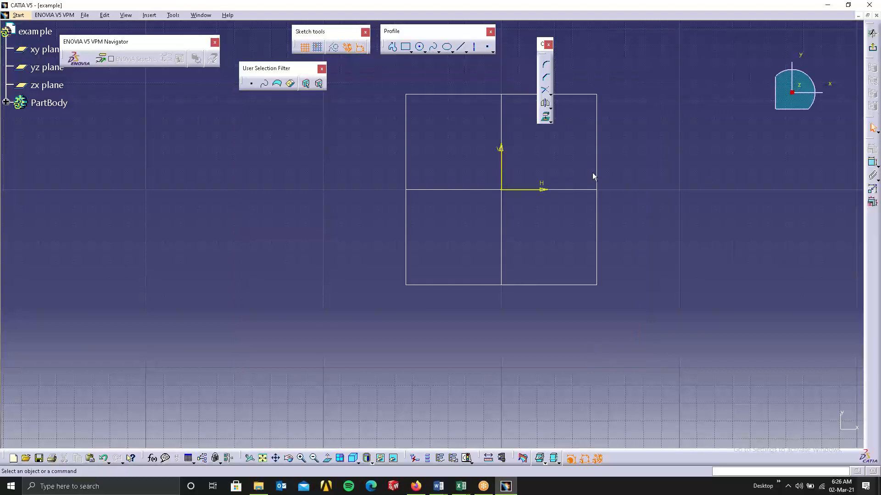
- Tilt the view to see the three reference planes in 3D and pan across them, including with the Pan tool
mouse_move(594, 177)
middle_mouse_down()
mouse_move(496, 269)
mouse_move(571, 226)
middle_mouse_up()
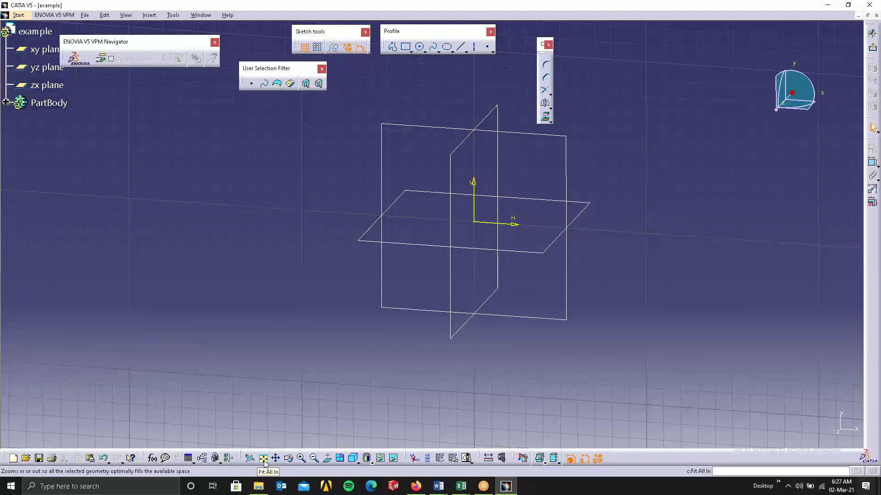
middle_click_drag(499, 242, 666, 241)
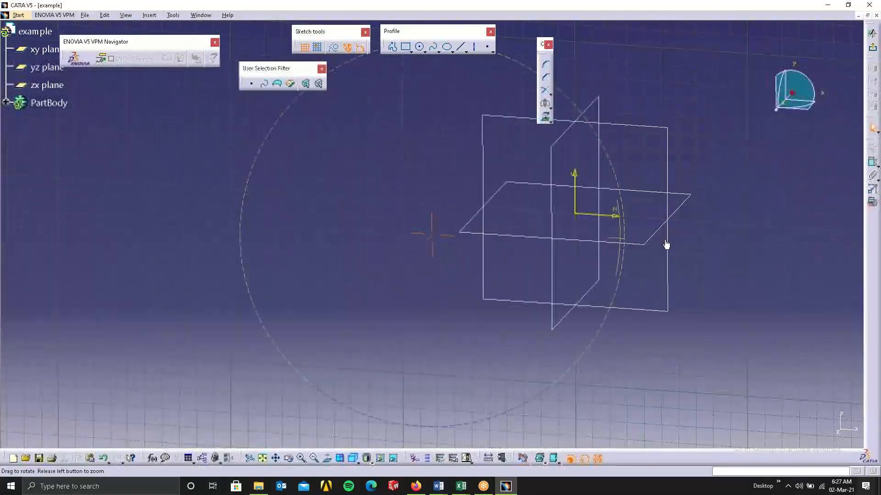
middle_click(519, 200)
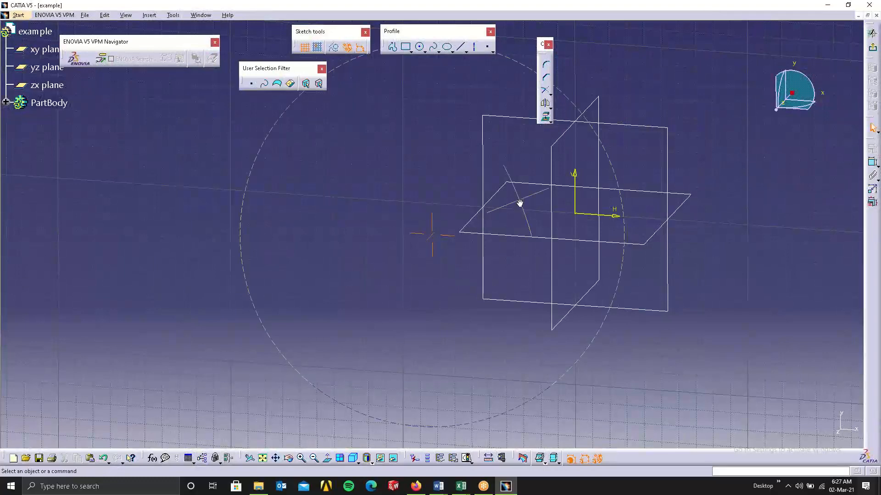
left_click(672, 166)
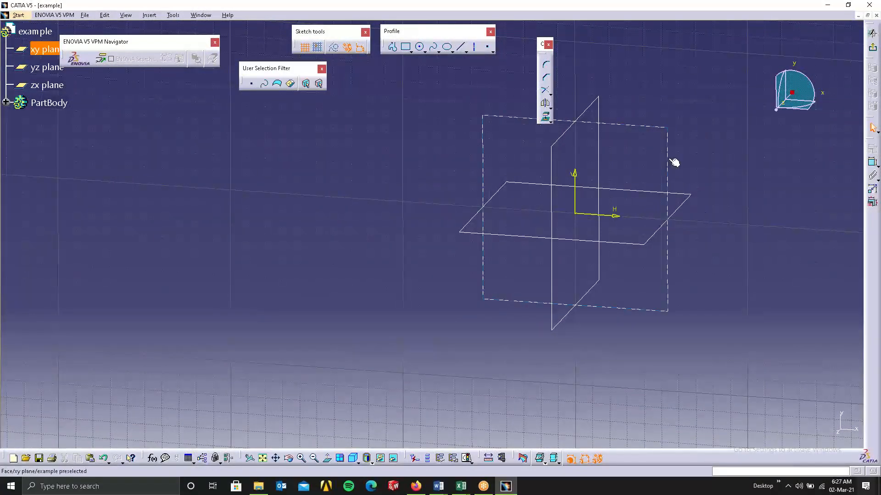
left_click(715, 275)
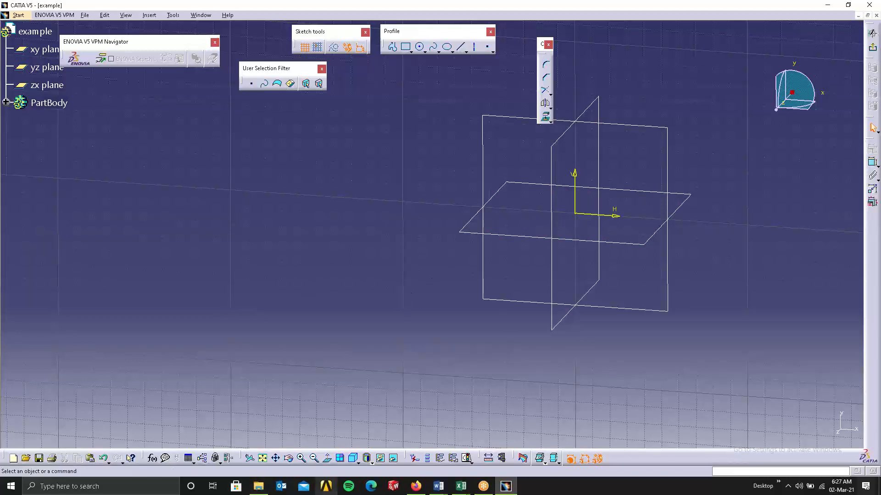
left_click(276, 459)
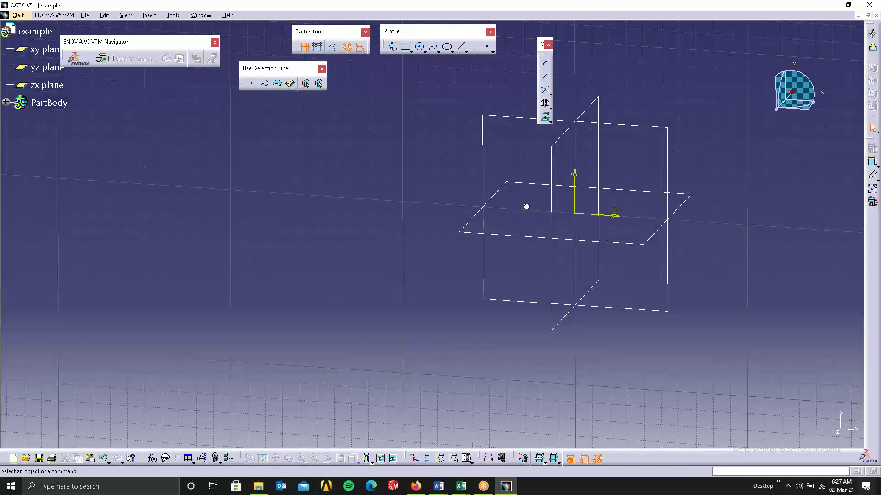
left_click(393, 214)
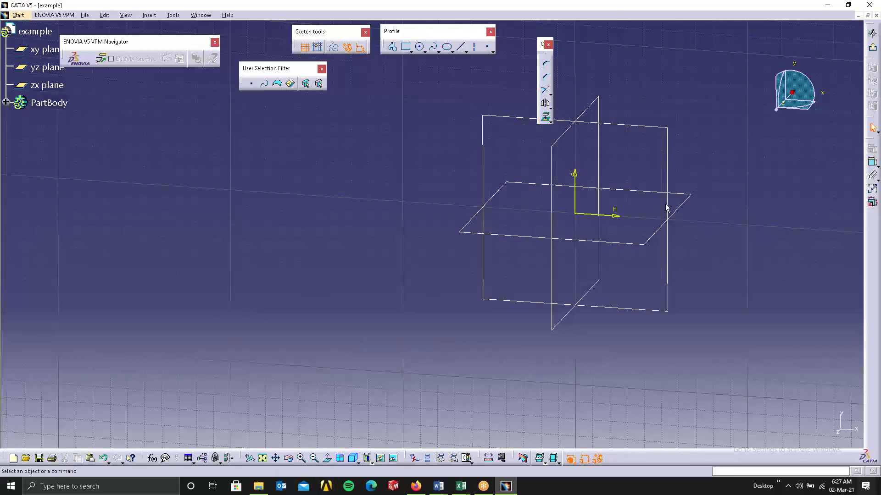
- Rotate the view around the reference planes with the Rotate tool and zoom out incrementally
left_click(289, 459)
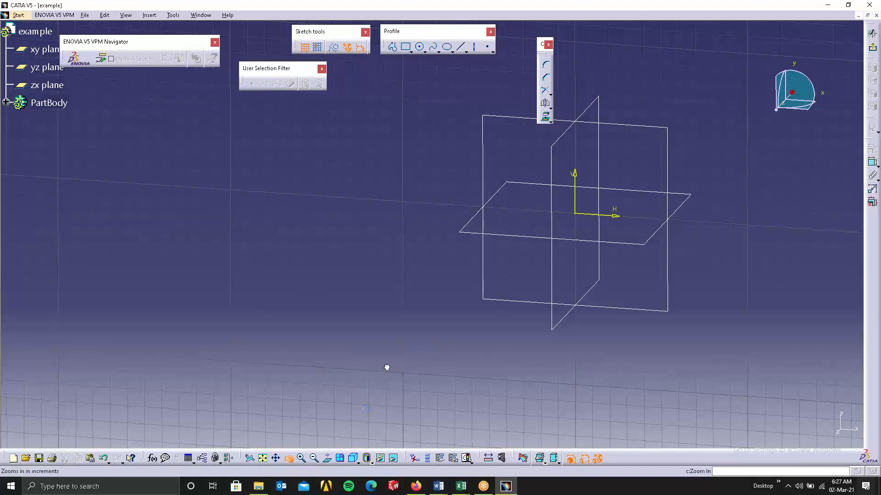
left_click_drag(387, 367, 237, 355)
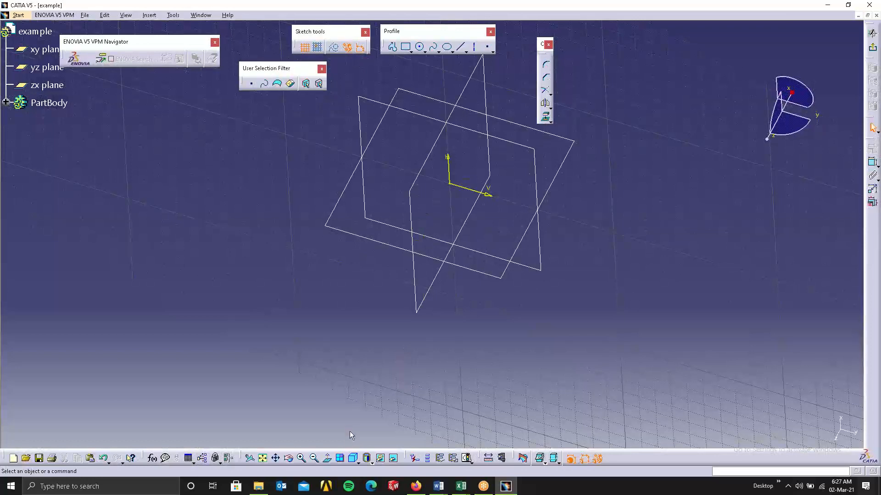
left_click(314, 458)
left_click(312, 464)
left_click(314, 458)
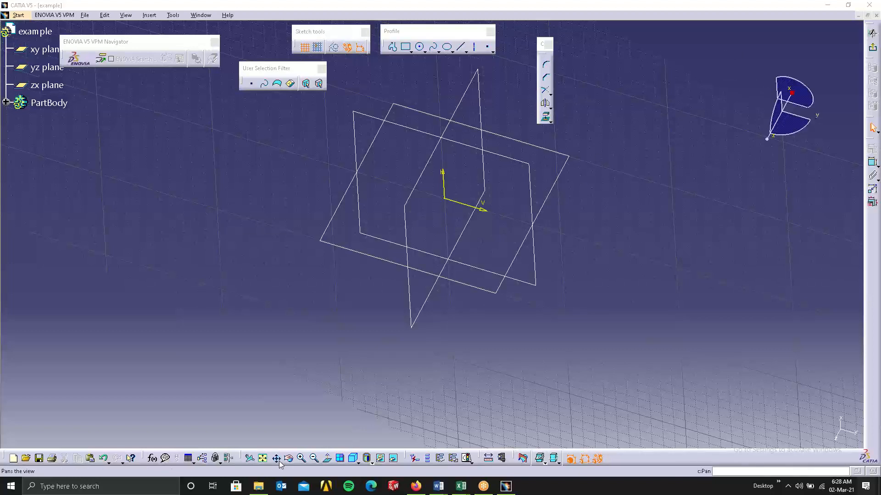
- Orient the view normal to the sketch plane, flip it to face the positive z side, and centre the planes
left_click(329, 461)
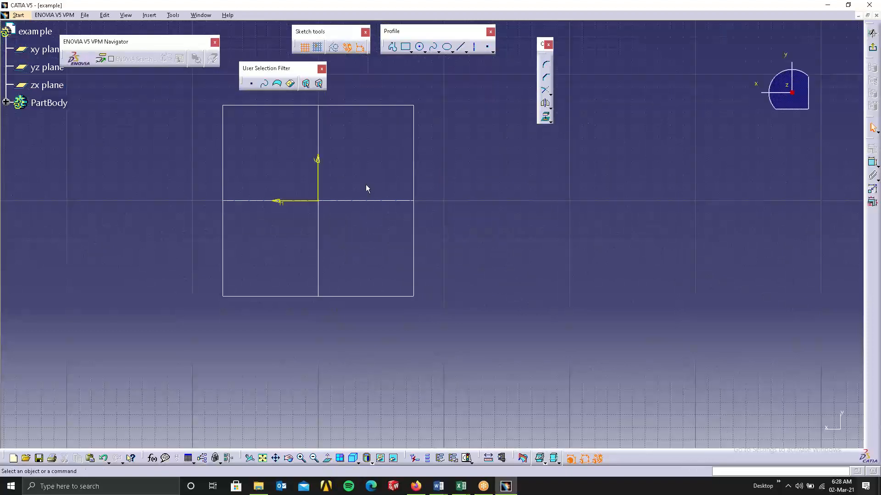
mouse_move(365, 189)
middle_mouse_down()
mouse_move(411, 211)
mouse_move(412, 248)
middle_mouse_up()
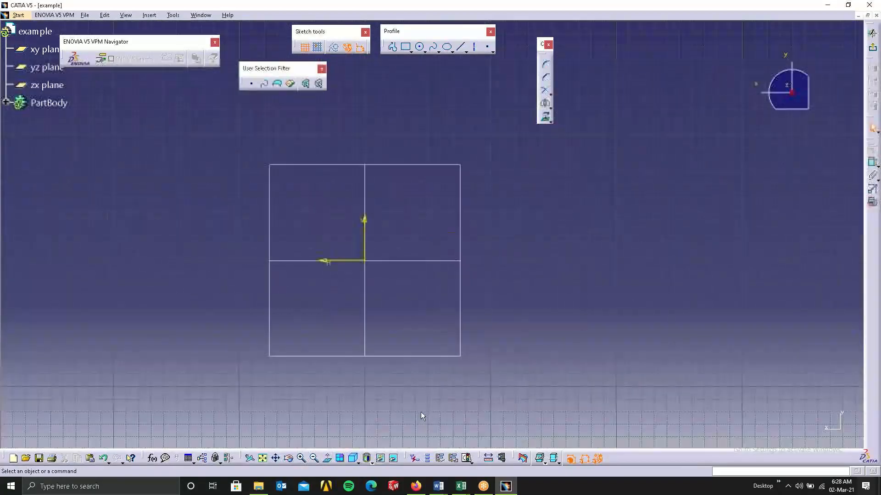
left_click(326, 460)
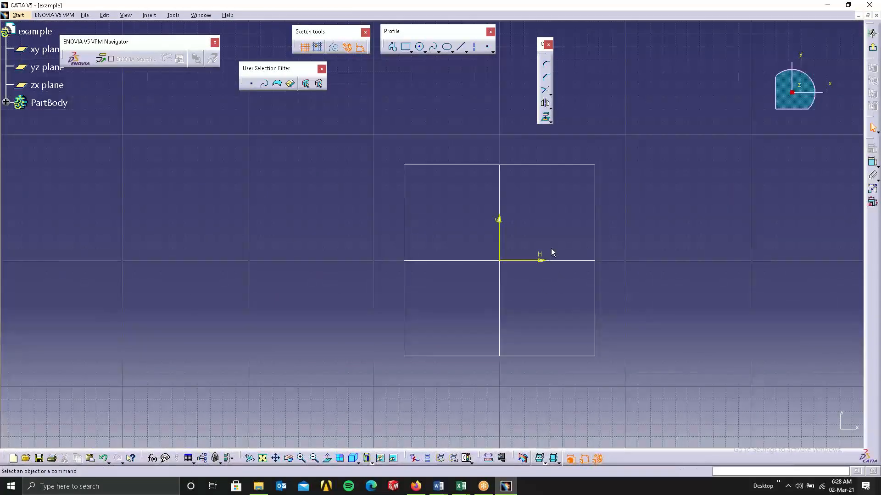
middle_click_drag(553, 222, 472, 195)
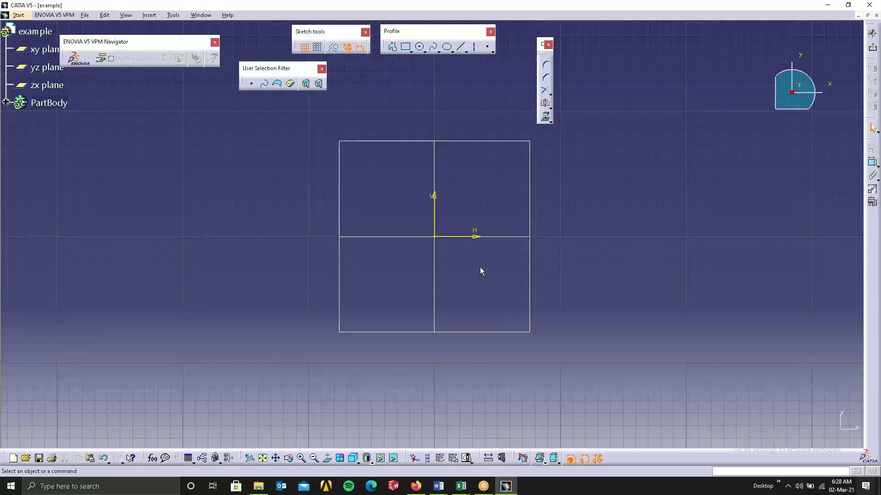
- Draw a circle with a radius of about 343 mm centred on the sketch origin
left_click(416, 50)
left_click(416, 50)
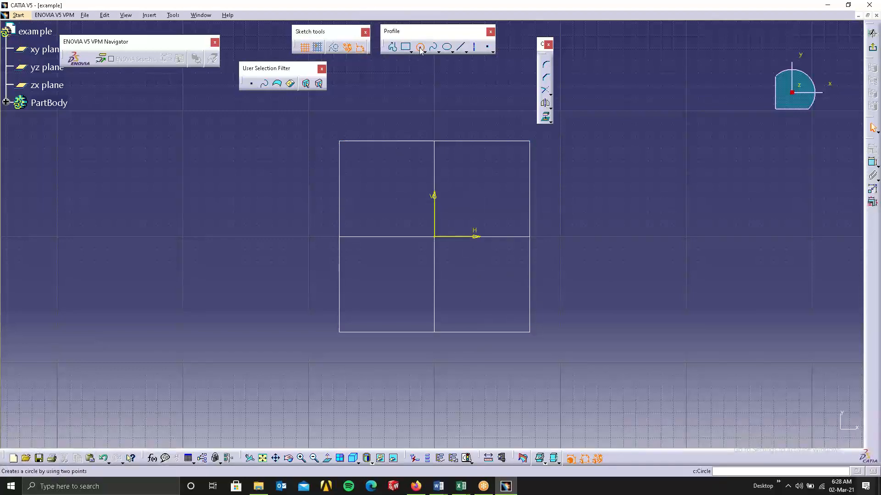
left_click(435, 236)
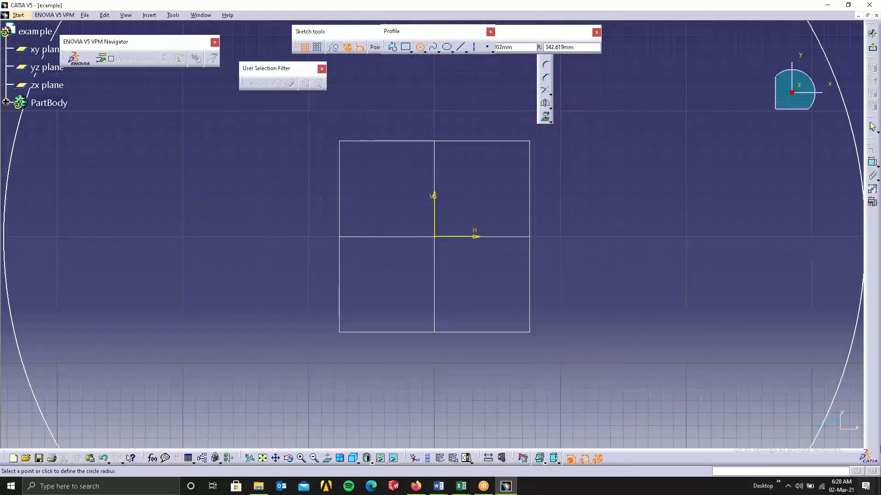
left_click(840, 390)
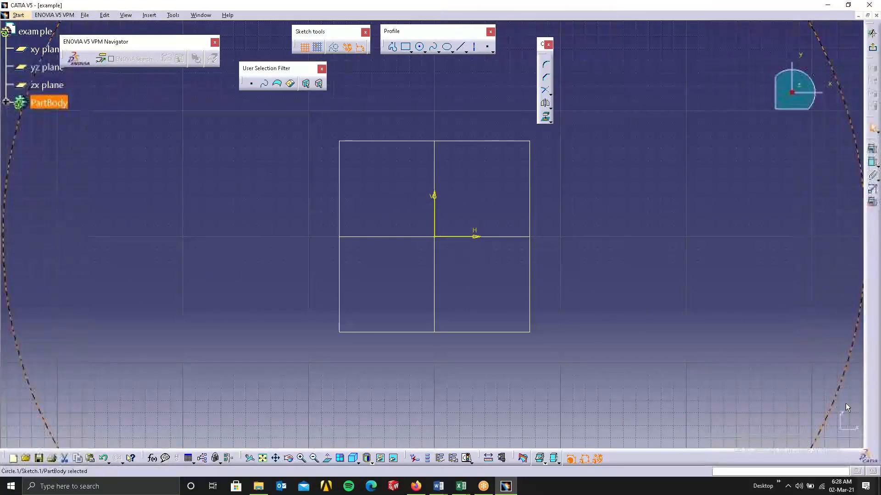
- Deselect the circle and fit the circle and reference planes entirely in the view
mouse_move(606, 409)
middle_mouse_down()
mouse_move(526, 331)
mouse_move(725, 446)
mouse_move(686, 425)
mouse_move(581, 422)
mouse_move(589, 447)
middle_mouse_up()
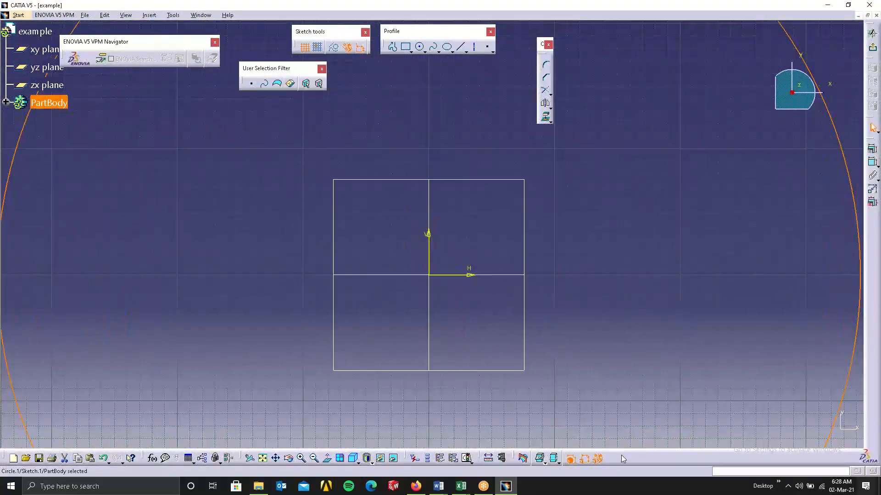
left_click(763, 303)
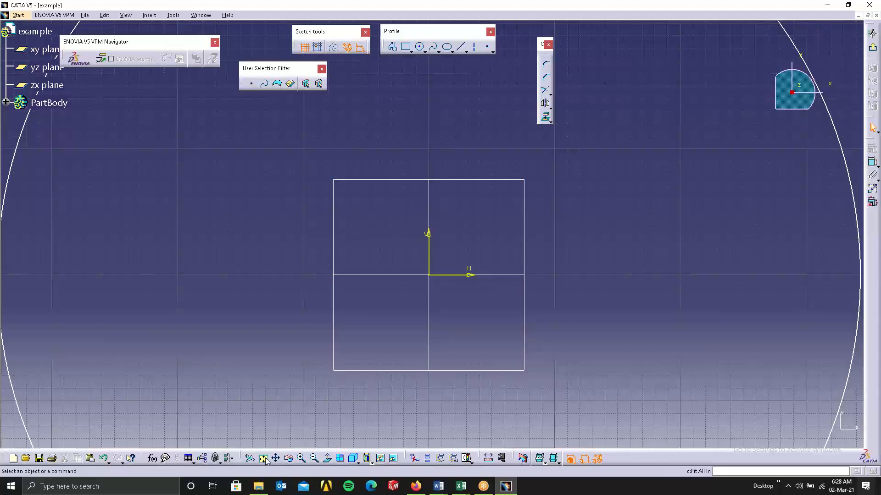
left_click(263, 458)
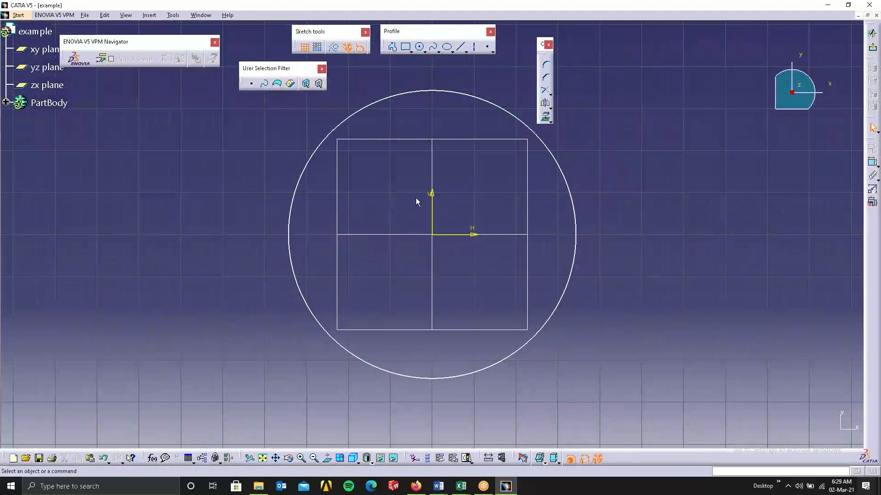
- Draw a small circle far from the first, centred at about H 2069, V -385 mm, and fit all geometry in view
mouse_move(522, 237)
middle_mouse_down()
mouse_move(331, 244)
mouse_move(24, 144)
middle_mouse_up()
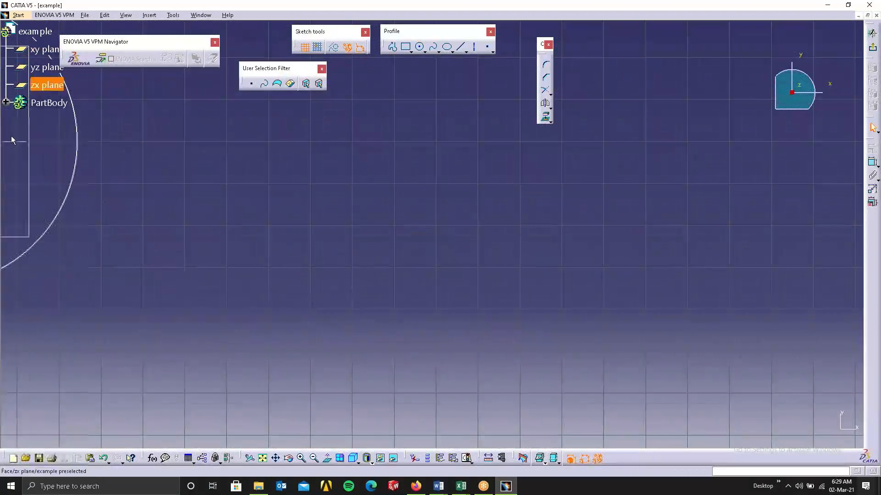
left_click(419, 47)
left_click(800, 303)
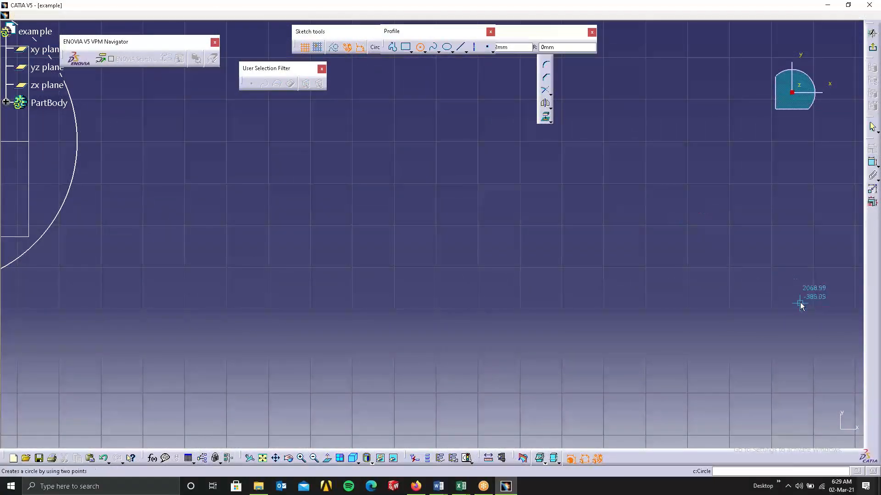
left_click(807, 318)
mouse_move(324, 255)
middle_mouse_down()
mouse_move(662, 369)
mouse_move(818, 368)
middle_mouse_up()
left_click(429, 271)
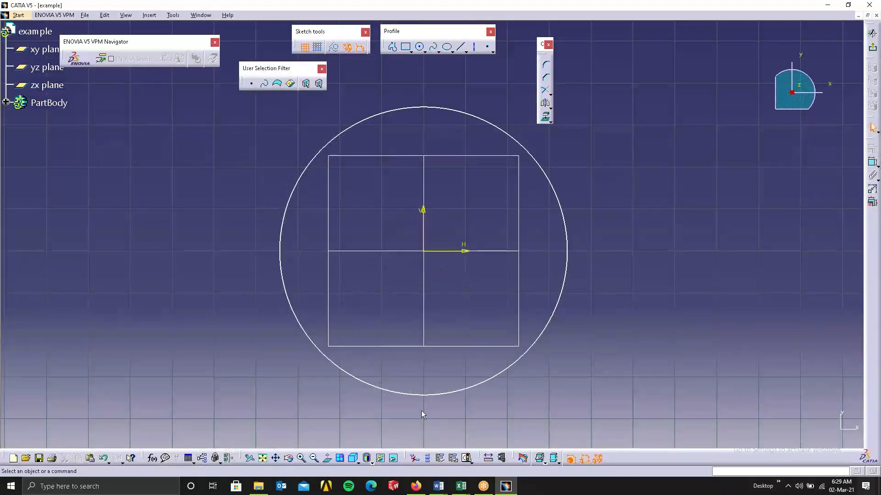
left_click(263, 458)
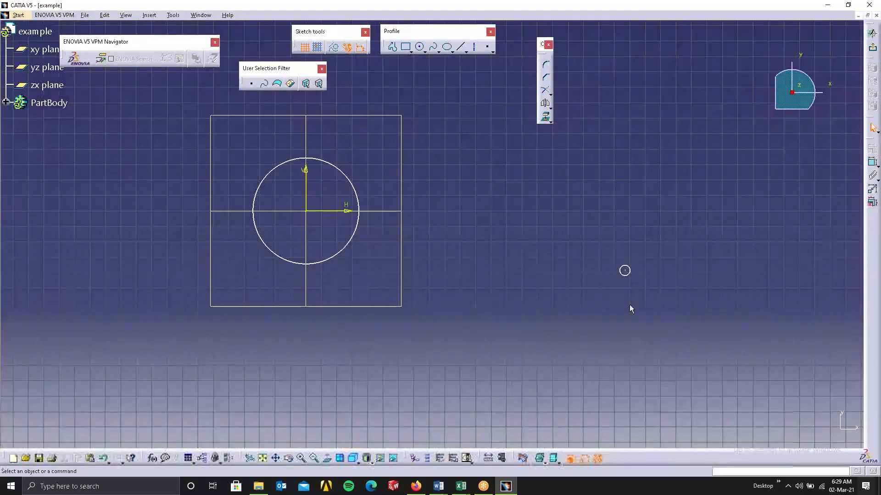
- Delete the small distant circle and fit the remaining geometry in the view
left_click(623, 271)
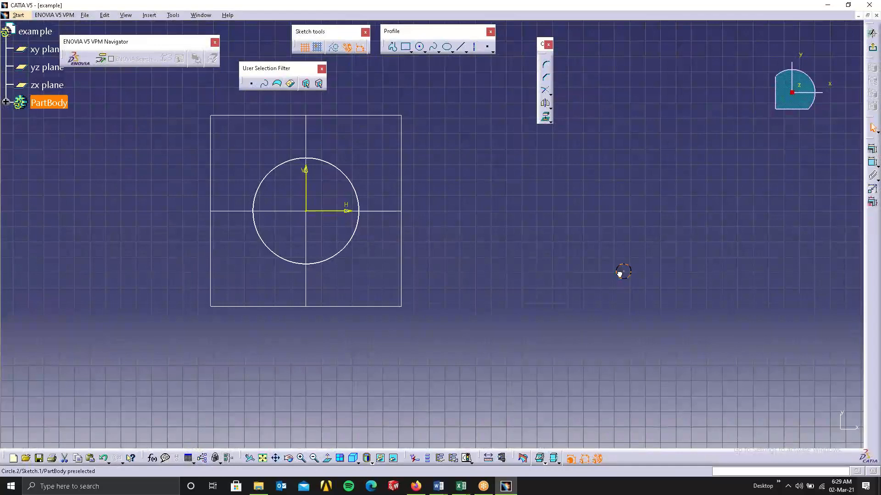
key("ctrl+c")
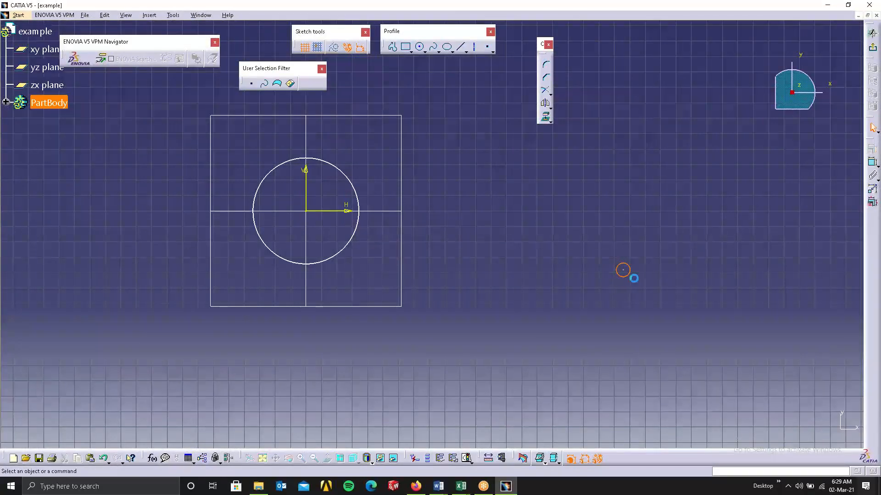
key("ctrl+v")
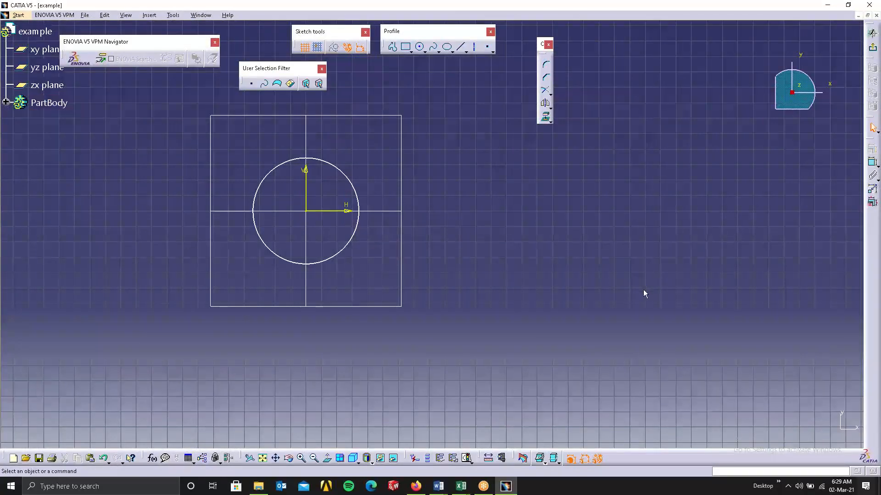
left_click(262, 458)
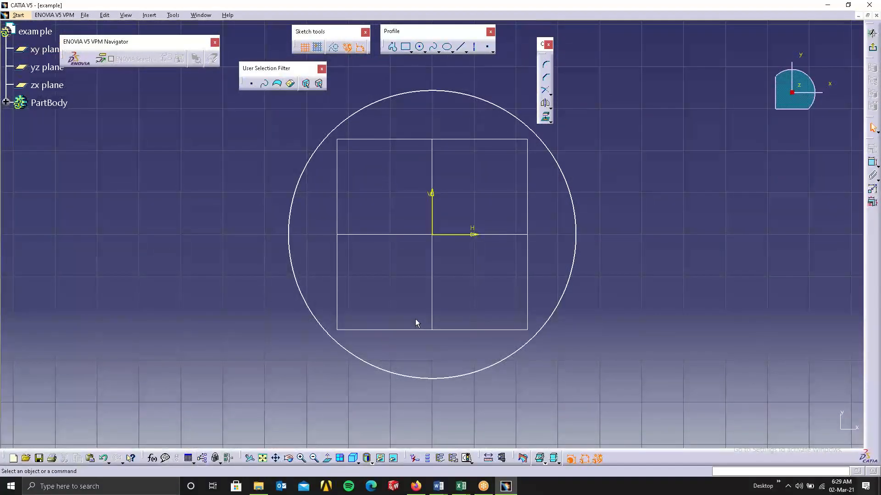
- Rotate the view to see the circle and planes in 3D, and restore it normal to the sketch plane
mouse_move(428, 294)
middle_mouse_down()
mouse_move(426, 262)
mouse_move(473, 198)
middle_mouse_up()
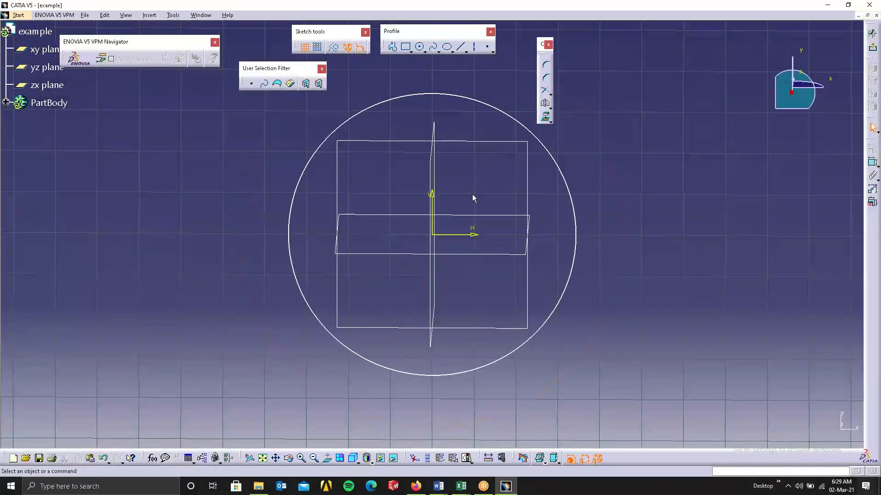
middle_click_drag(413, 317, 524, 301)
scroll(497, 330, "up", 2)
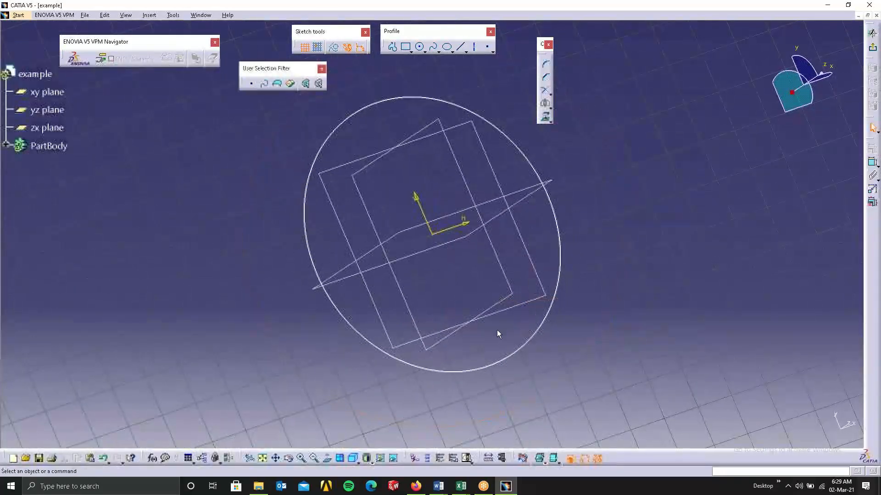
left_click(401, 345)
left_click(299, 290)
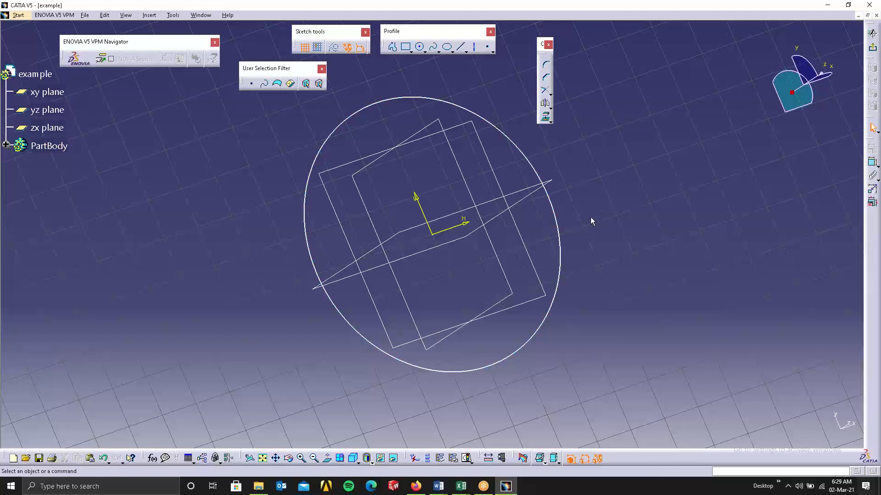
left_click(328, 461)
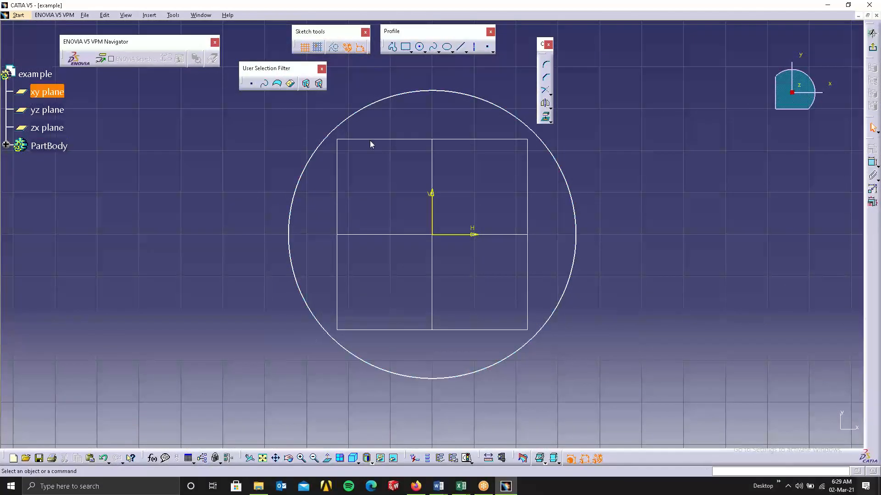
- Draw a second, smaller circle outside the large one on its positive H side, slightly above the H axis
left_click(418, 47)
left_click(640, 220)
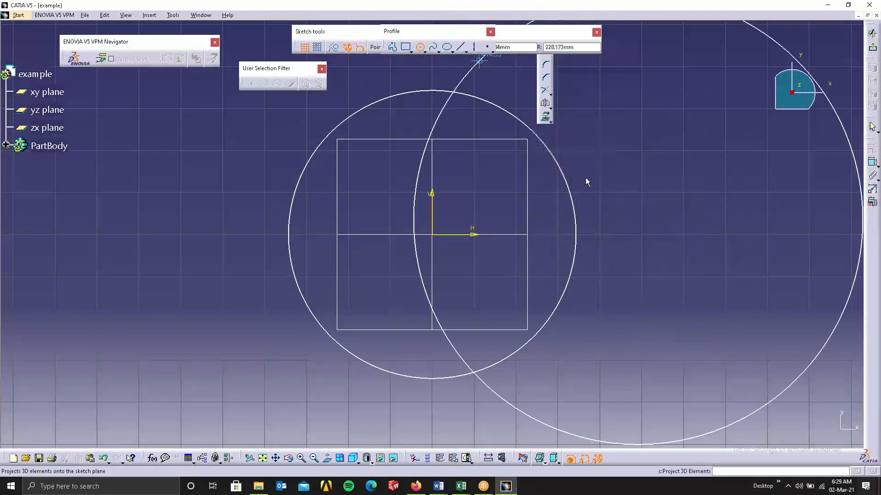
left_click(596, 191)
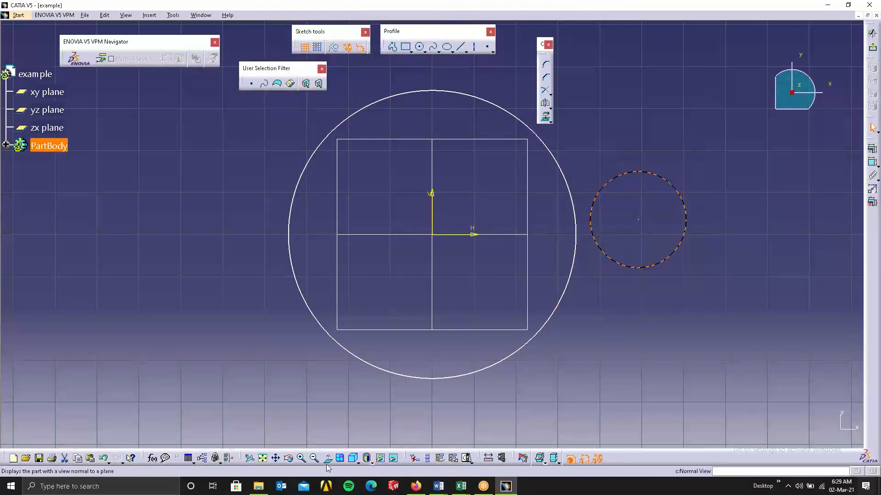
- Flip the normal view to look at the sketch from behind, and flip it back to the front side
left_click(393, 459)
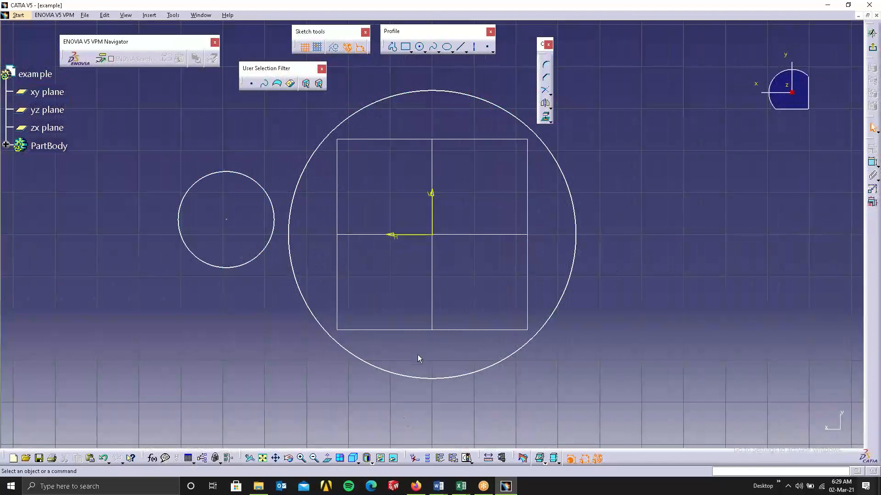
left_click(329, 461)
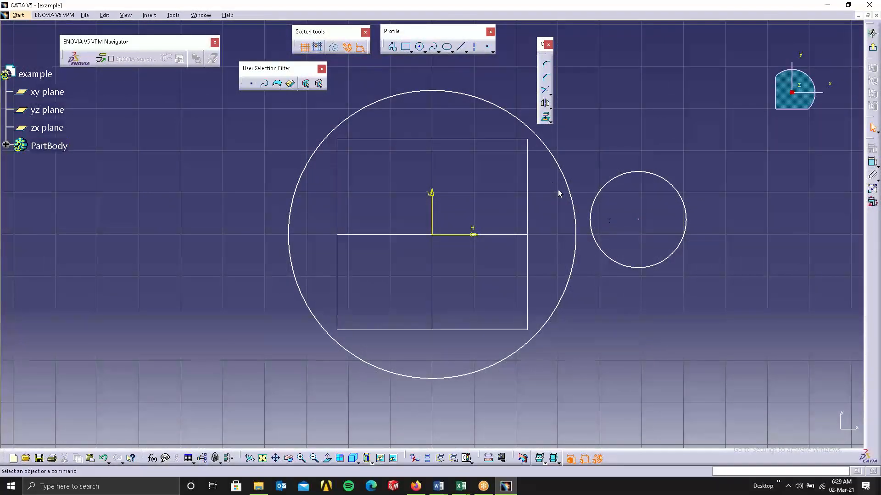
- Move the smaller circle by its centre point up against the upper edge of the large circle's positive H side
left_click(303, 461)
left_click(314, 460)
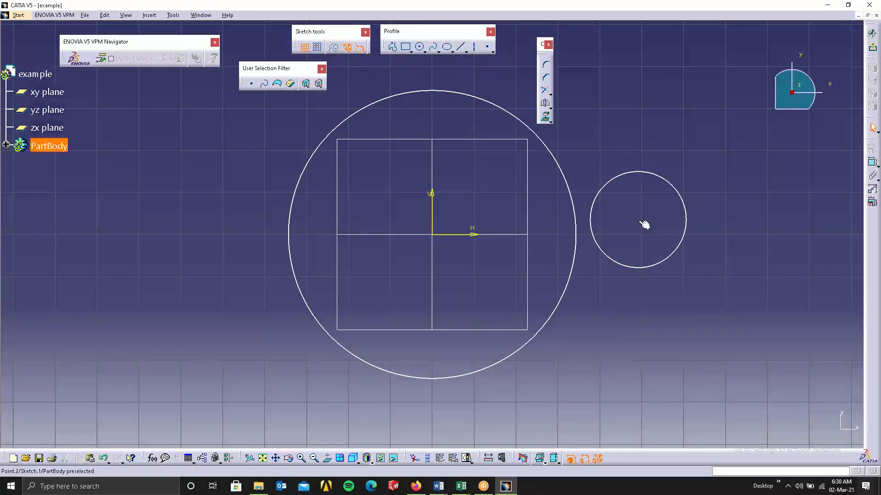
left_click_drag(638, 220, 611, 169)
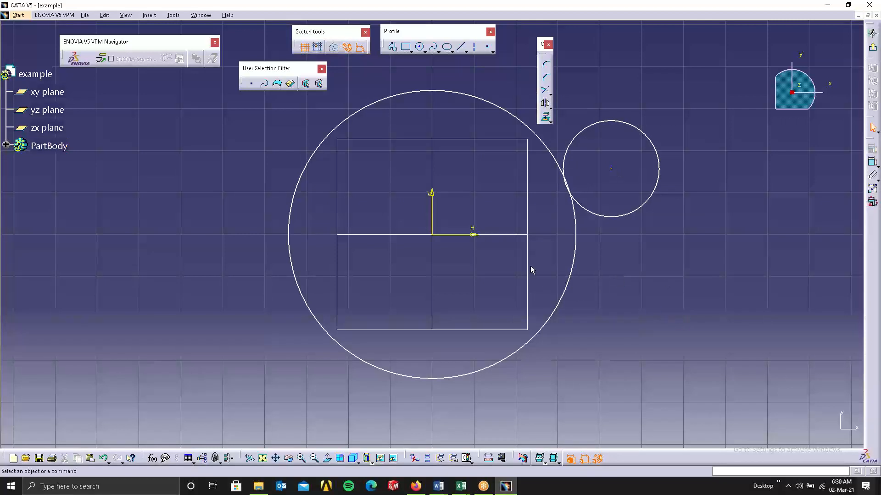
mouse_move(619, 257)
left_mouse_down()
mouse_move(601, 271)
mouse_move(364, 314)
left_mouse_up()
- Practise panning and gradually zooming the view around the two circles
mouse_move(633, 286)
middle_mouse_down()
mouse_move(606, 299)
mouse_move(523, 299)
mouse_move(415, 277)
mouse_move(409, 219)
mouse_move(542, 303)
mouse_move(658, 265)
middle_mouse_up()
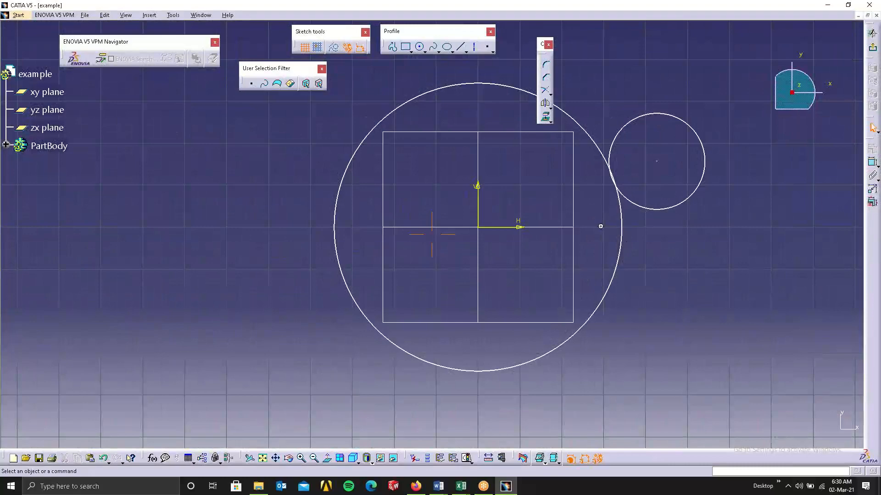
mouse_move(601, 226)
middle_mouse_down()
mouse_move(568, 256)
mouse_move(659, 208)
mouse_move(543, 225)
mouse_move(515, 288)
mouse_move(511, 246)
mouse_move(496, 280)
mouse_move(573, 235)
mouse_move(543, 236)
mouse_move(616, 256)
mouse_move(596, 220)
mouse_move(597, 242)
middle_mouse_up()
mouse_move(568, 227)
middle_mouse_down()
mouse_move(618, 252)
mouse_move(463, 247)
mouse_move(527, 276)
mouse_move(668, 258)
mouse_move(582, 251)
mouse_move(556, 210)
mouse_move(730, 225)
mouse_move(571, 255)
mouse_move(485, 226)
mouse_move(454, 247)
mouse_move(685, 252)
mouse_move(527, 255)
middle_mouse_up()
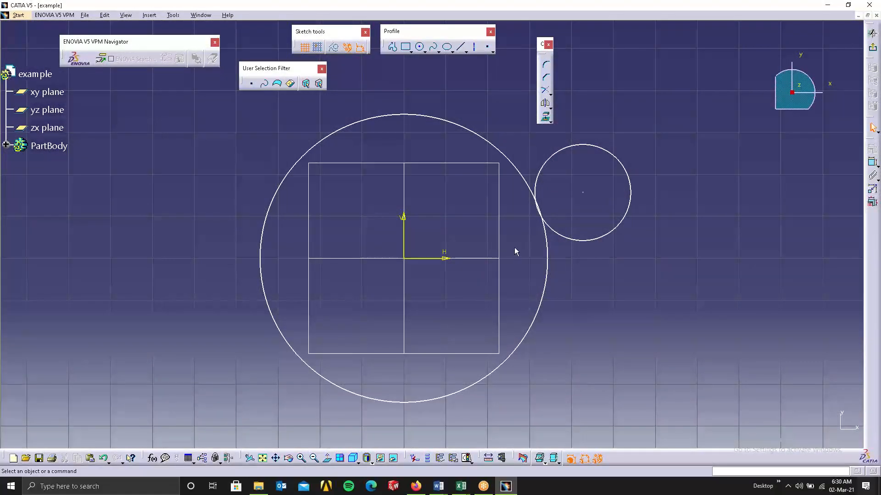
middle_click_drag(514, 248, 514, 247)
mouse_move(513, 247)
middle_mouse_down()
mouse_move(508, 169)
mouse_move(501, 269)
mouse_move(511, 206)
mouse_move(515, 255)
middle_mouse_up()
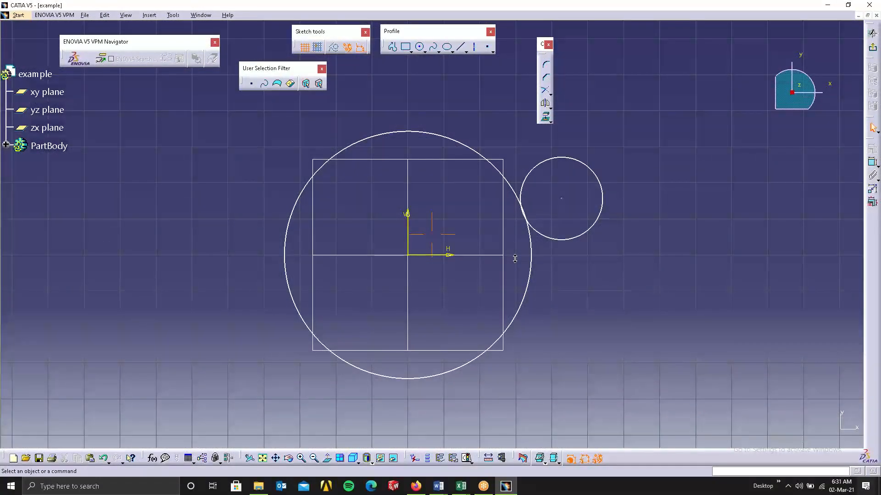
middle_click_drag(515, 258, 511, 254)
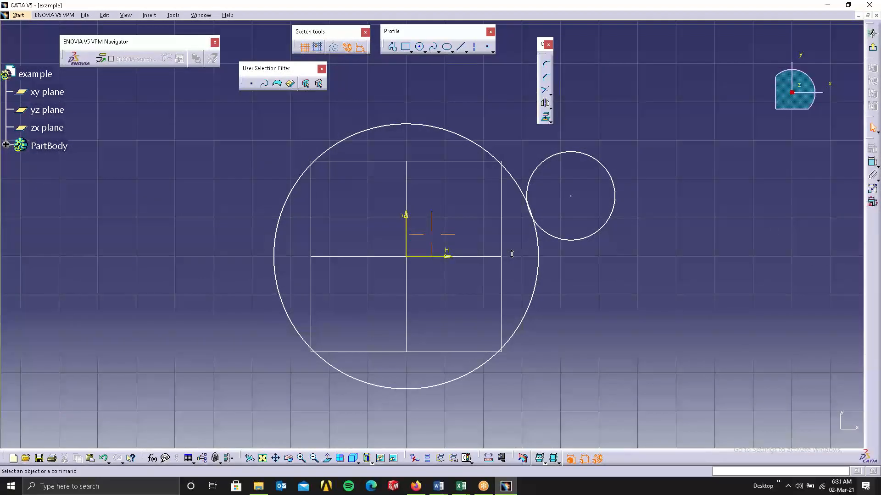
- Recentre the view on a point in the empty area beside the circles, pan back and zoom out
middle_click(569, 264)
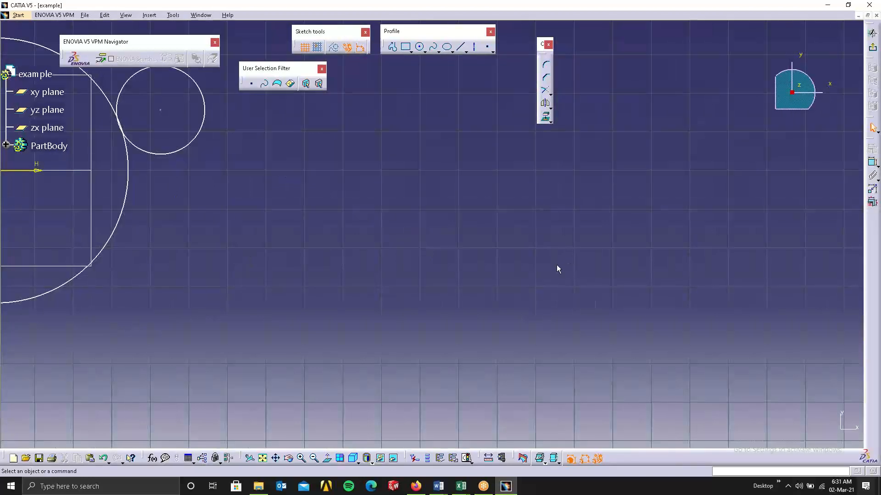
mouse_move(377, 252)
middle_mouse_down()
mouse_move(383, 189)
mouse_move(401, 311)
mouse_move(356, 261)
mouse_move(281, 226)
mouse_move(507, 250)
middle_mouse_up()
left_click(376, 255)
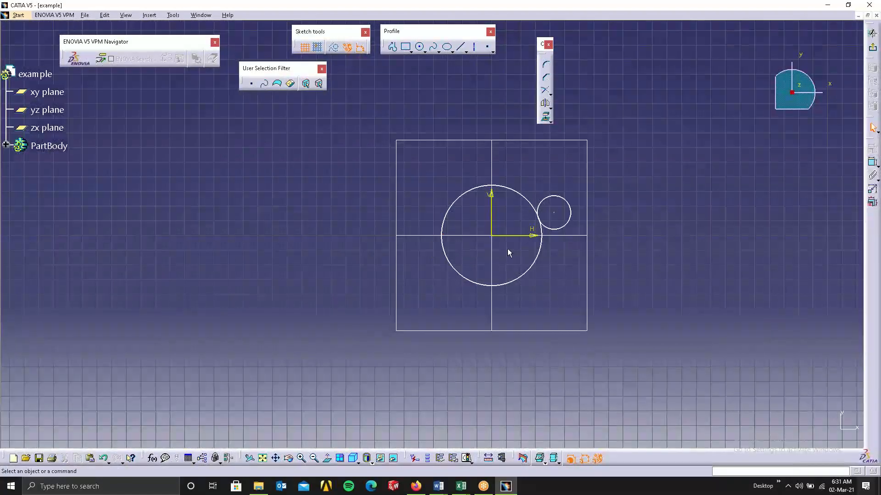
- Recentre the view on the circles, rotate it in 3D, and restore it normal to the sketch plane
middle_click(505, 250)
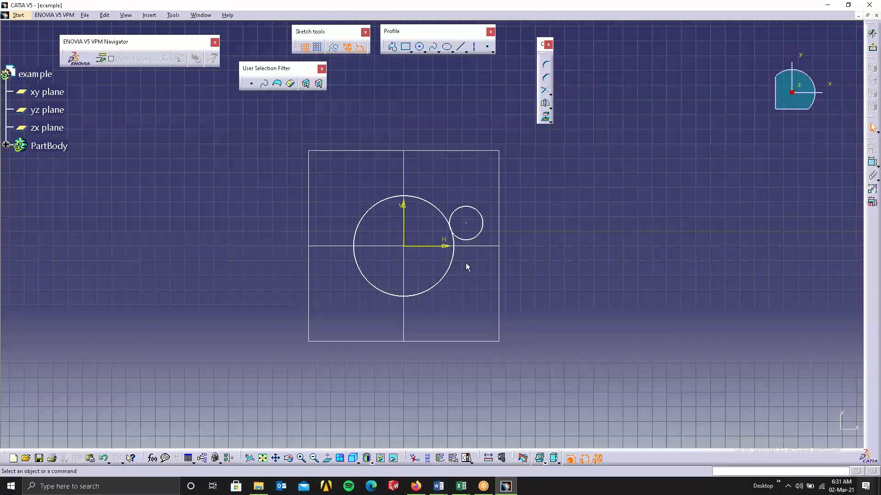
mouse_move(422, 260)
middle_mouse_down()
mouse_move(423, 275)
mouse_move(469, 260)
middle_mouse_up()
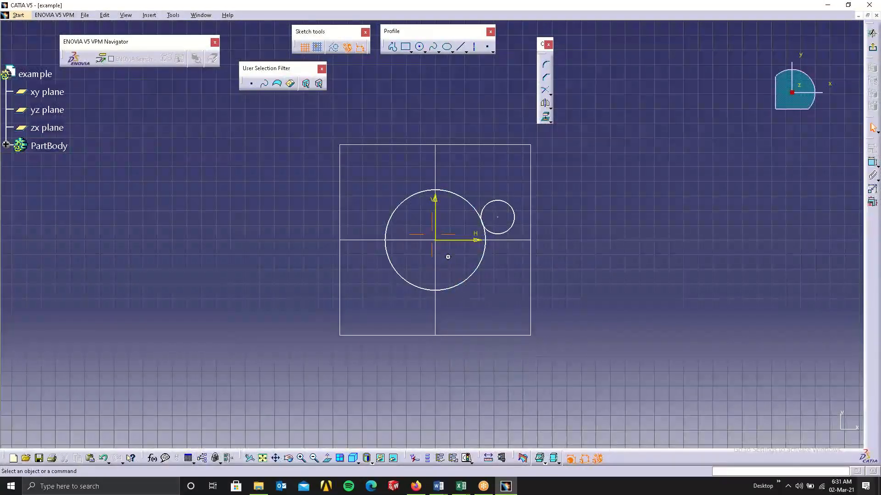
mouse_move(448, 257)
middle_mouse_down()
mouse_move(397, 218)
mouse_move(419, 271)
mouse_move(509, 240)
mouse_move(431, 256)
mouse_move(374, 203)
mouse_move(552, 203)
mouse_move(480, 309)
mouse_move(363, 258)
mouse_move(372, 261)
middle_mouse_up()
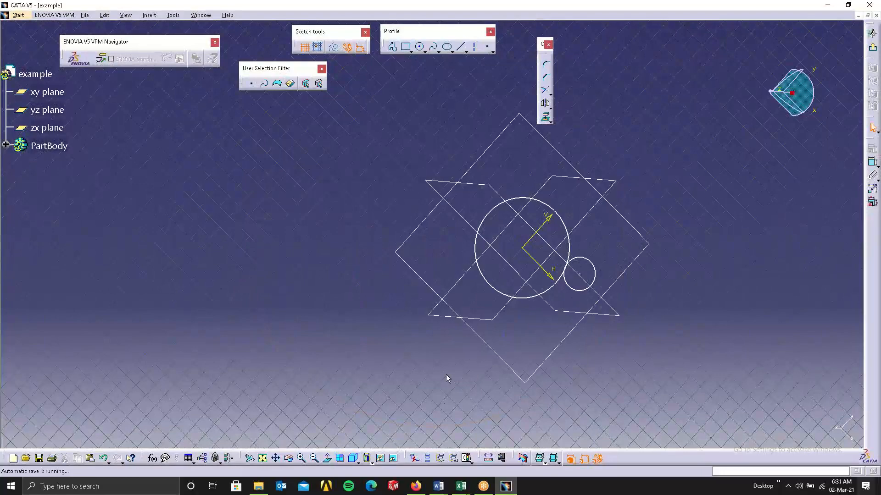
left_click(327, 458)
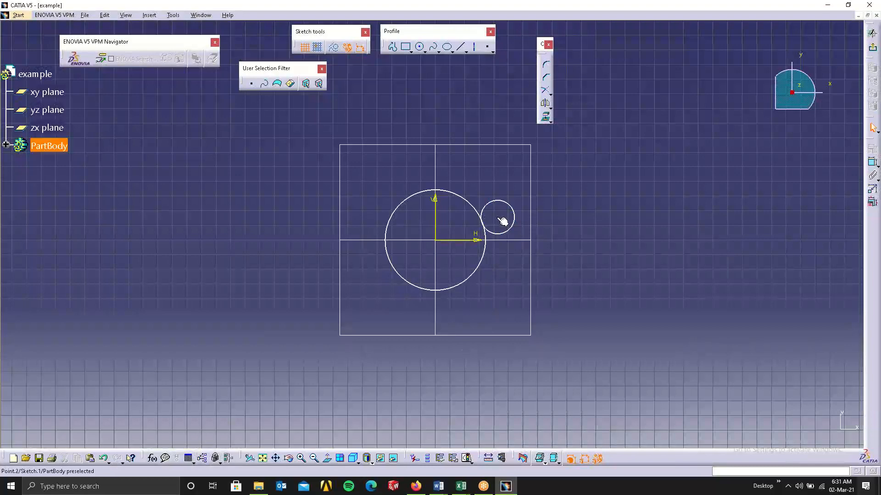
- Move the smaller circle away from the large circle by its centre point, and bring it back against the large circle's edge
mouse_move(501, 217)
left_mouse_down()
mouse_move(521, 210)
mouse_move(513, 206)
left_mouse_up()
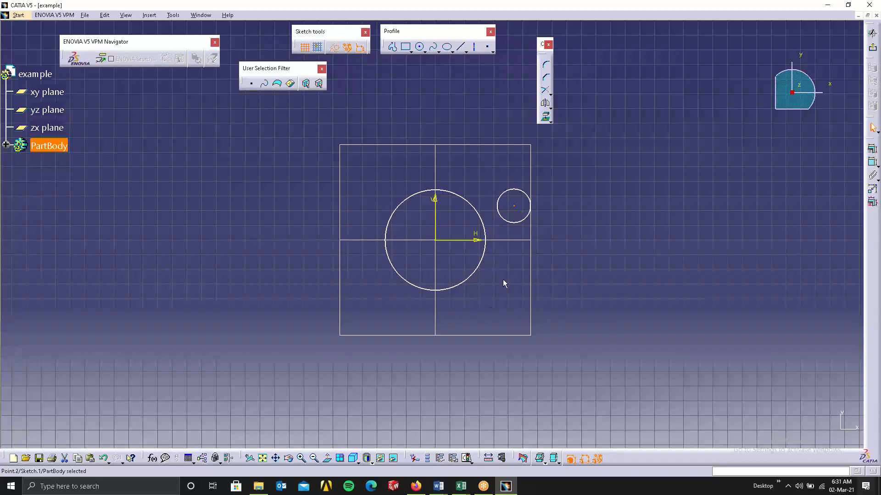
left_click_drag(521, 206, 492, 204)
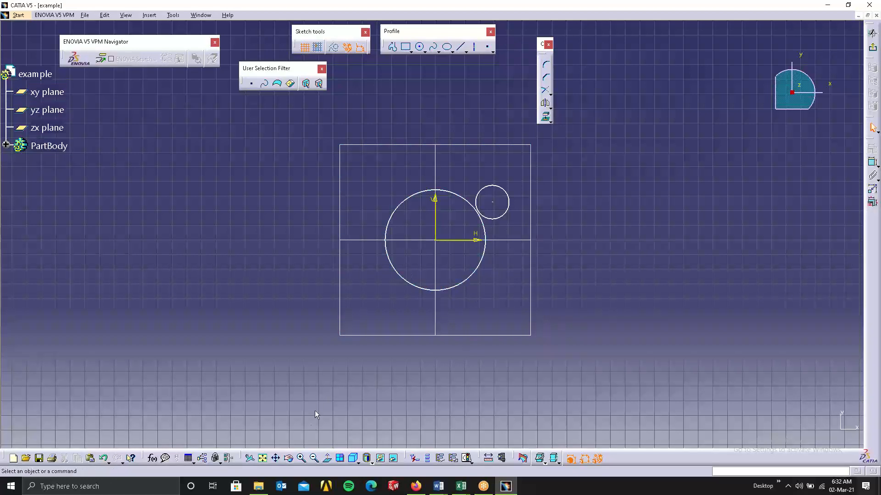
- Show the sketch in the four-viewport display and in isometric view, and restore the single view normal to the sketch plane
left_click(341, 460)
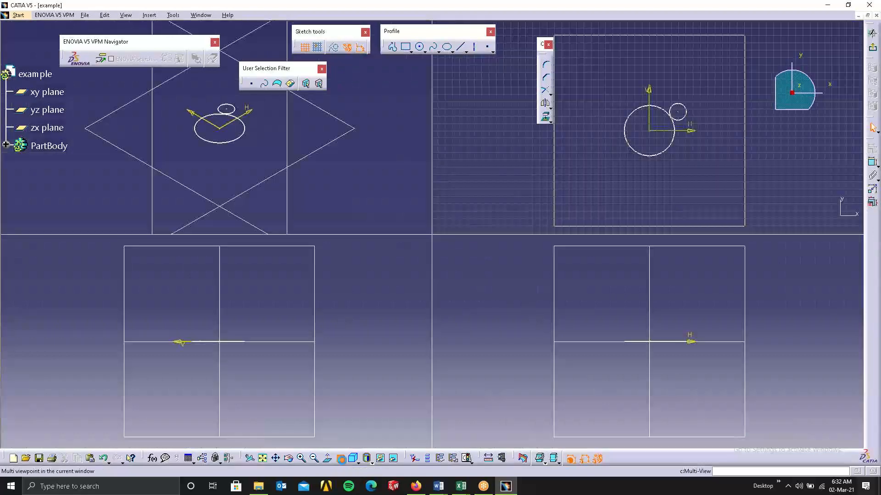
left_click(342, 460)
left_click(358, 464)
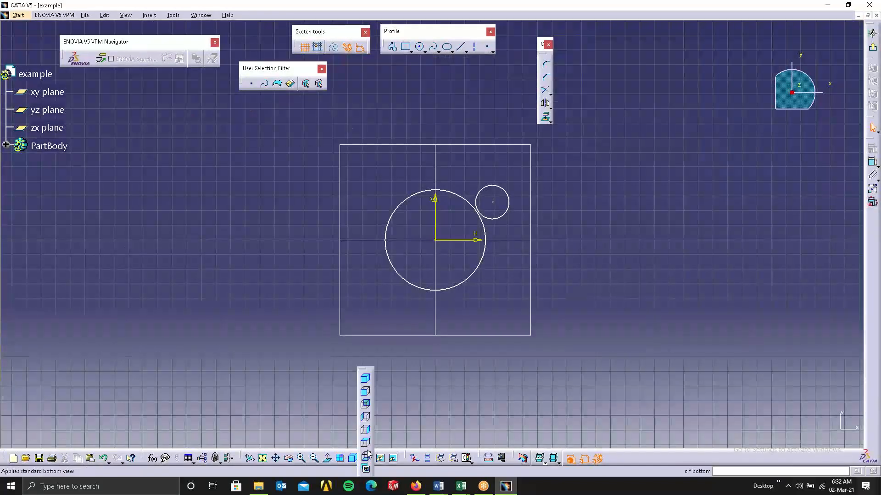
left_click(366, 393)
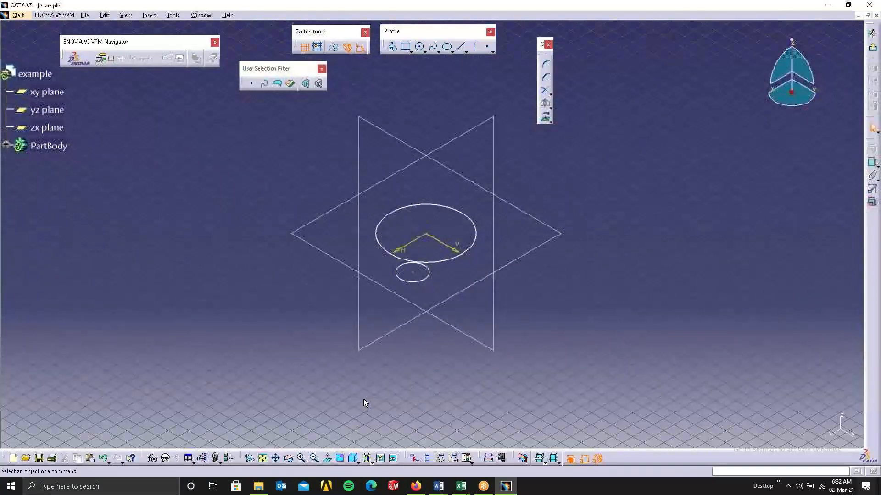
left_click(358, 462)
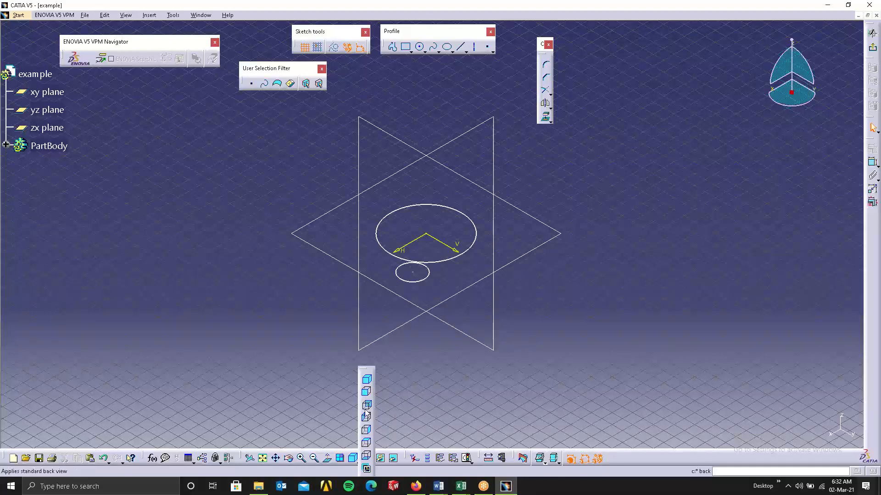
left_click(408, 413)
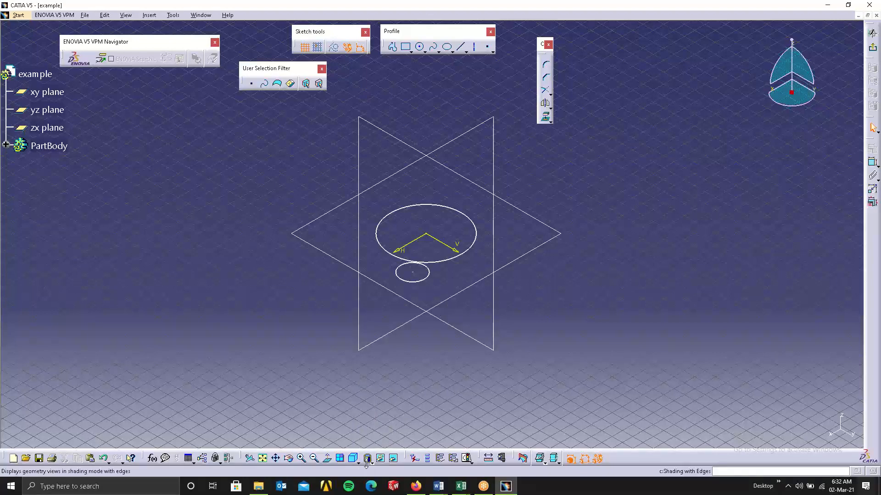
left_click(327, 458)
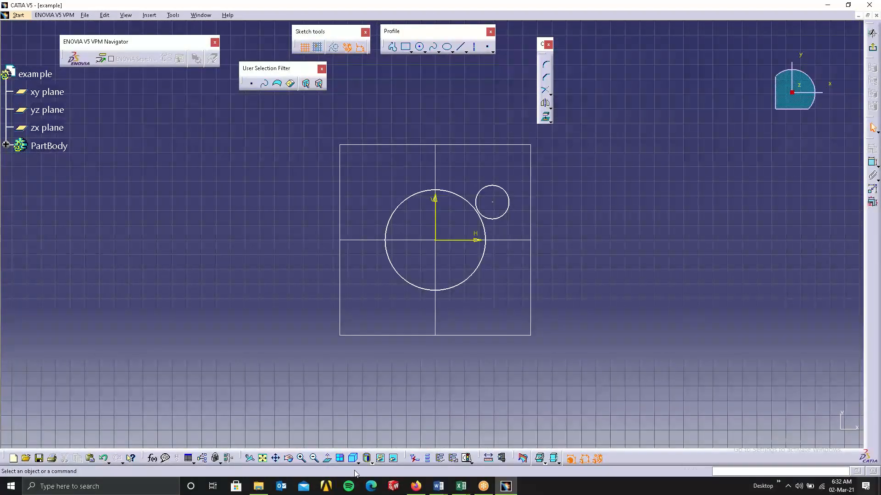
left_click(369, 462)
- Window-select the large circle and clear the selection, and move the smaller circle up and away from it by its centre point
left_click_drag(362, 129, 498, 293)
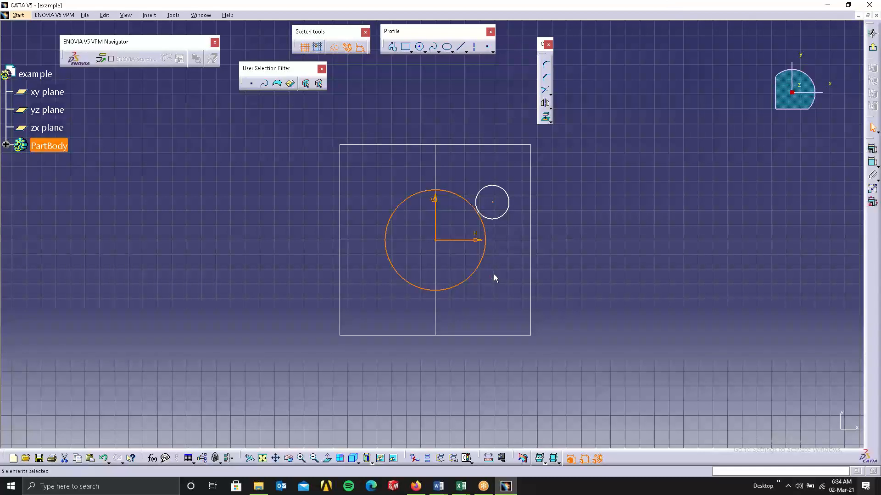
left_click(587, 210)
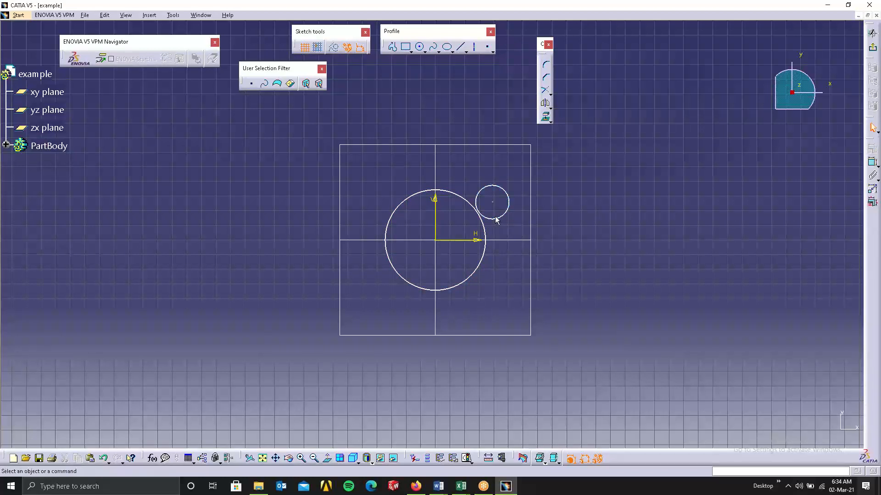
mouse_move(507, 217)
left_mouse_down()
mouse_move(500, 223)
mouse_move(502, 208)
mouse_move(494, 209)
mouse_move(490, 224)
mouse_move(501, 199)
mouse_move(515, 202)
mouse_move(506, 182)
mouse_move(518, 192)
mouse_move(510, 155)
left_mouse_up()
left_click(498, 140)
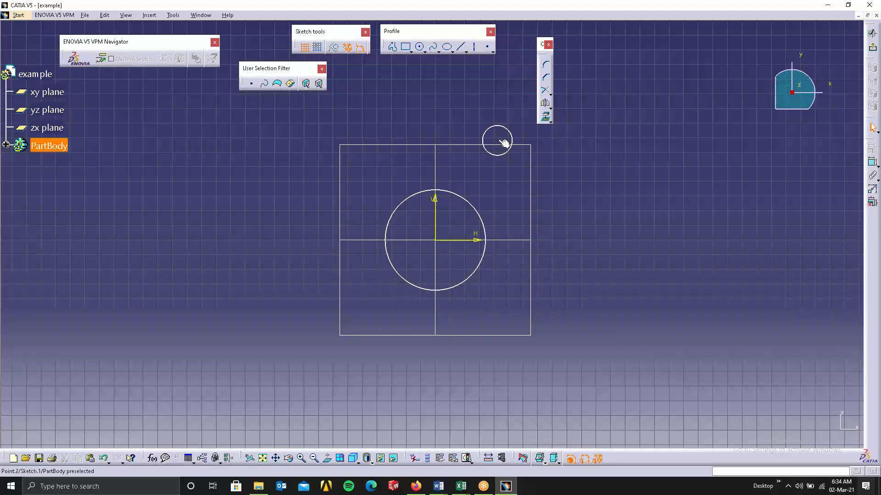
mouse_move(498, 141)
left_mouse_down()
mouse_move(523, 155)
mouse_move(518, 168)
left_mouse_up()
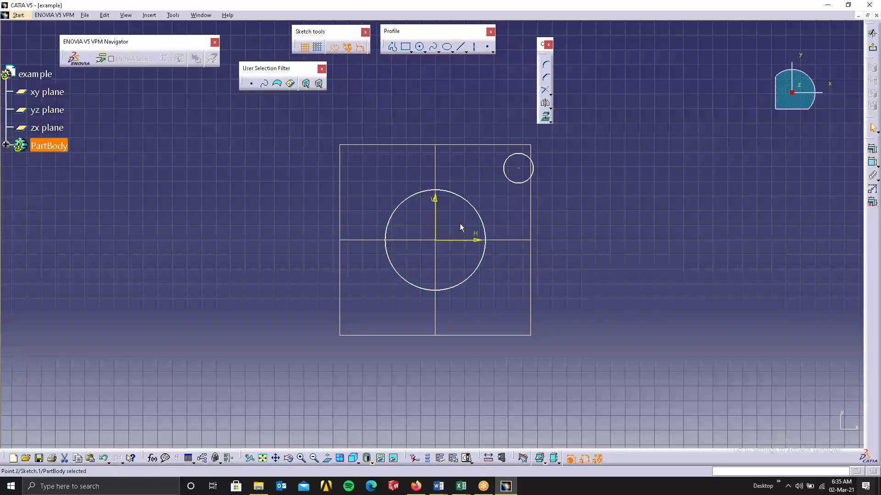
- Draw a rectangle beside the large circle and below the smaller one, overlapping the edge of the reference plane frame
left_click(405, 47)
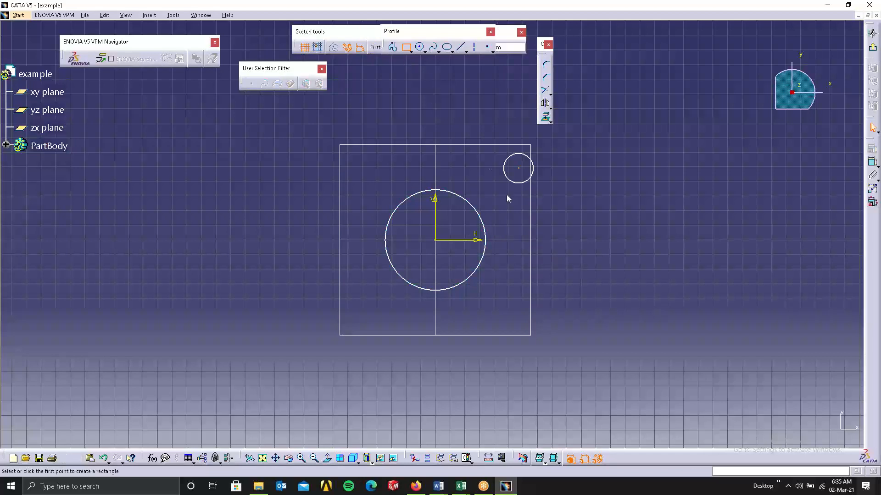
left_click(518, 224)
left_click(637, 334)
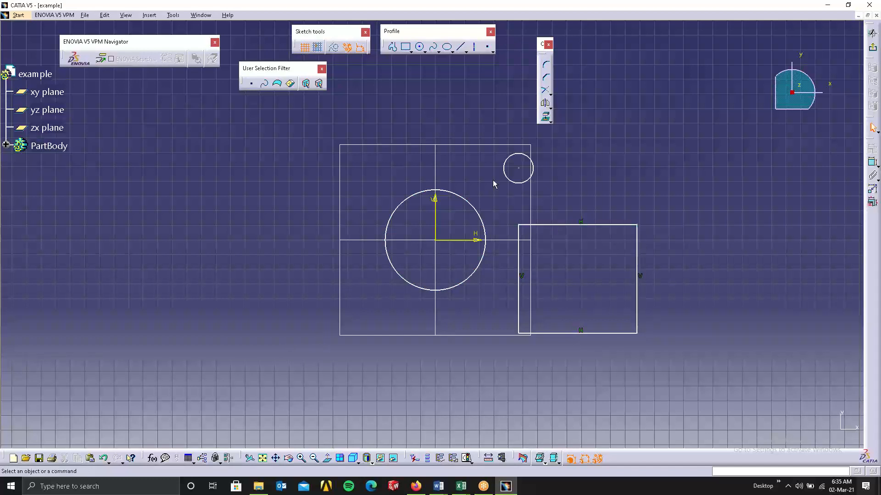
left_click(420, 47)
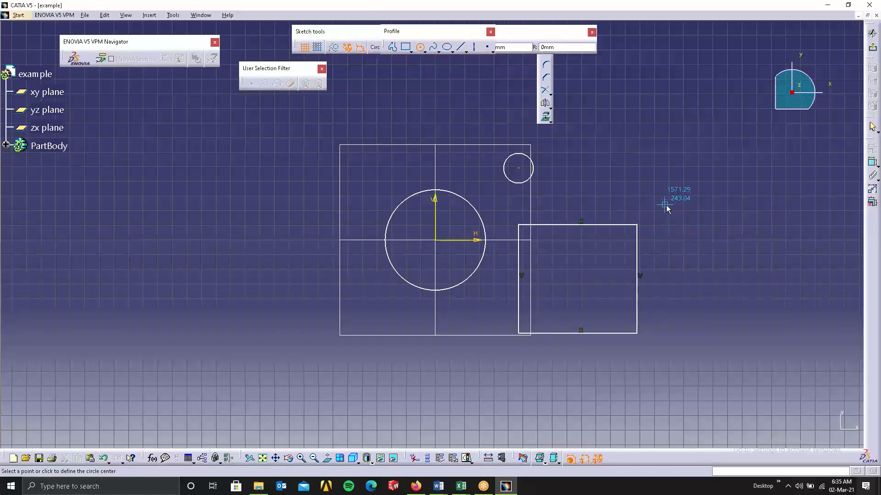
left_click(722, 232)
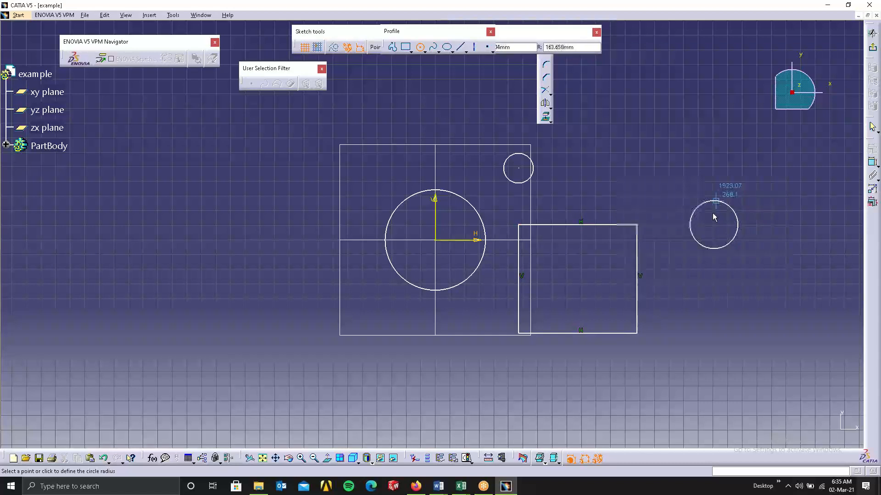
left_click(419, 50)
- Draw a circle about 489 mm in diameter beyond the rectangle, its uppermost point level with the rectangle's upper edge
left_click(419, 48)
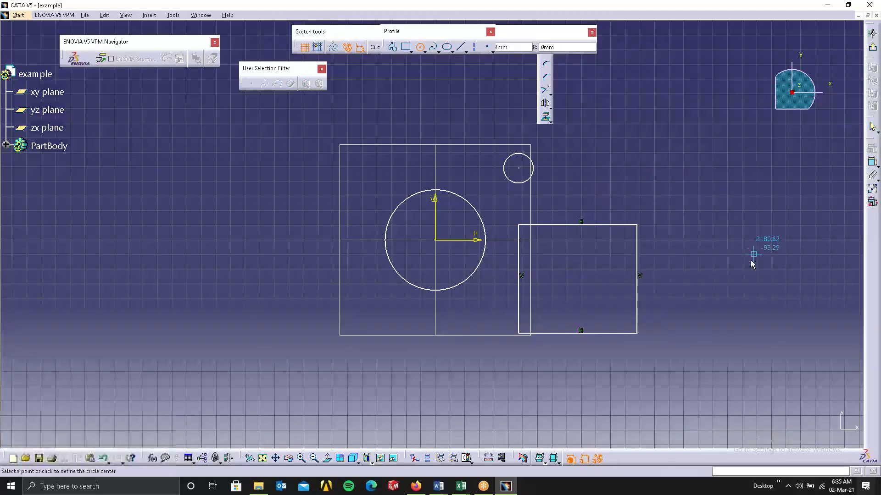
left_click(768, 290)
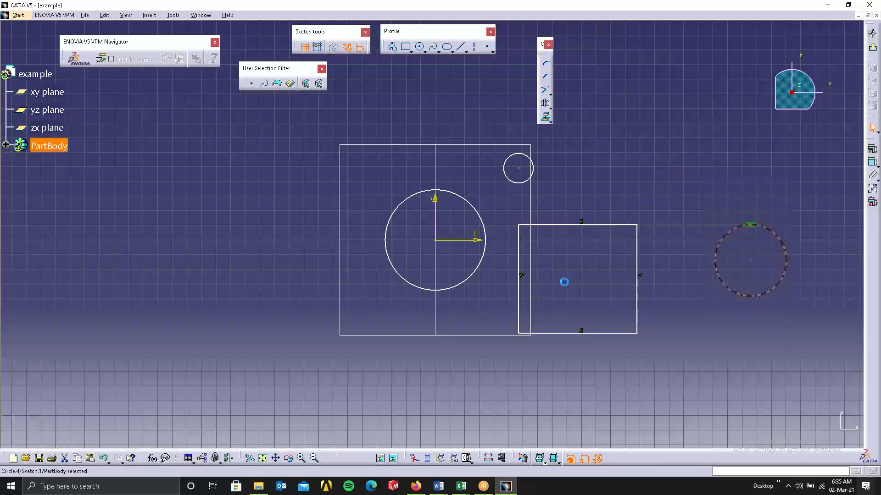
left_click(611, 141)
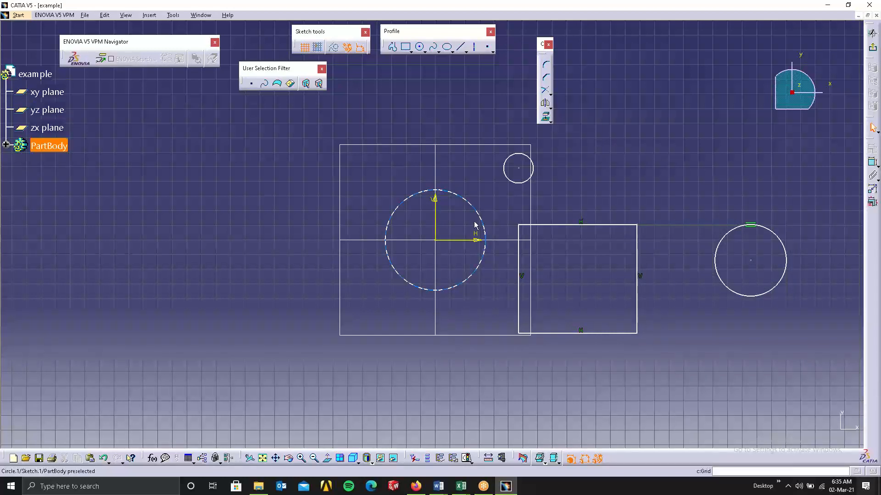
- Dimension the diameter of the circle beyond the rectangle and set it to 200 mm
mouse_move(608, 198)
middle_mouse_down()
mouse_move(486, 182)
mouse_move(416, 185)
middle_mouse_up()
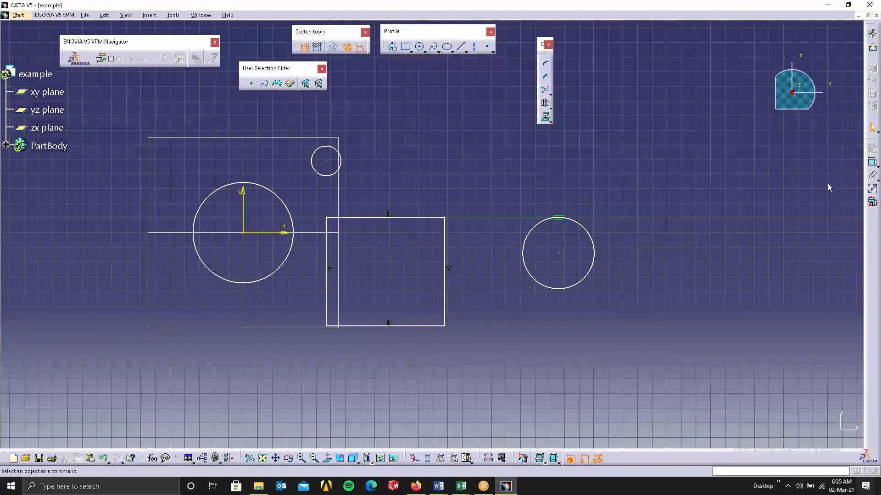
left_click(872, 162)
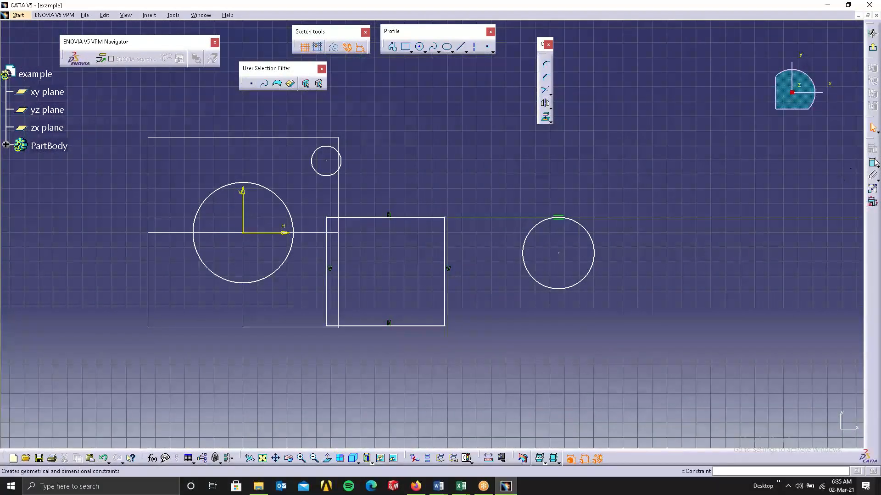
left_click(588, 233)
left_click(651, 282)
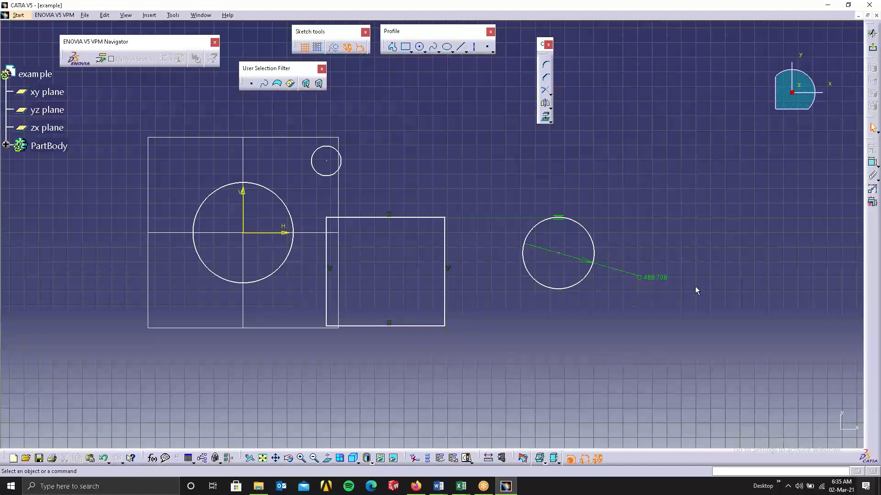
type("200")
double_click(654, 277)
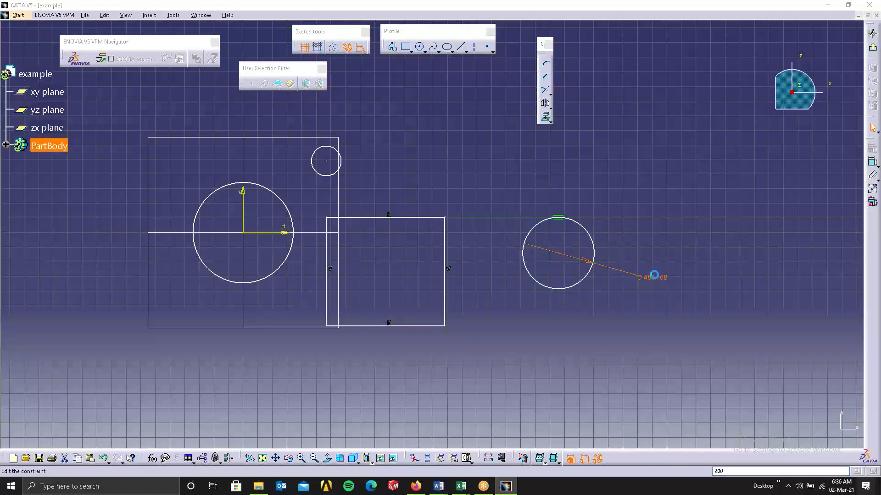
type("200")
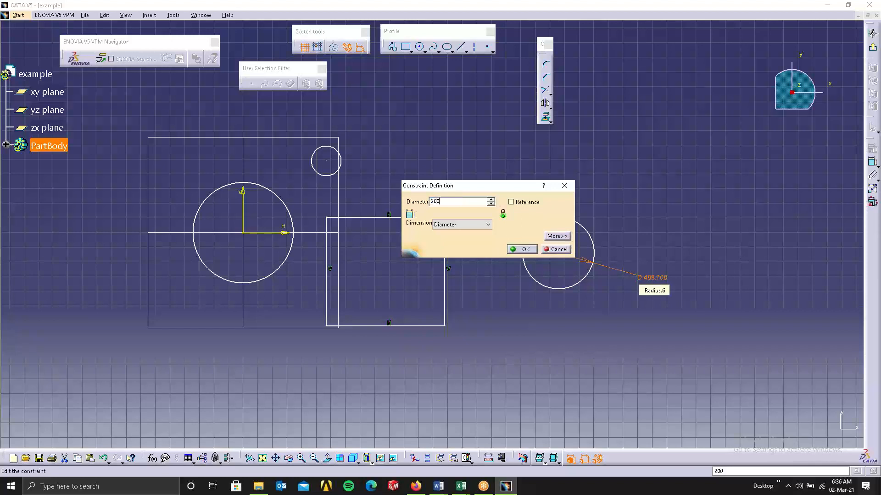
key("Return")
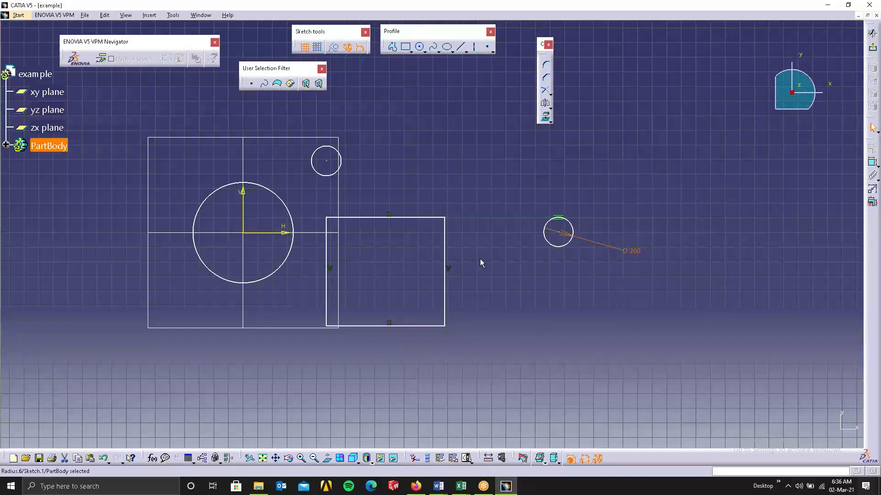
- Delete the 200 mm circle beyond the rectangle together with its diameter dimension
left_click(413, 237)
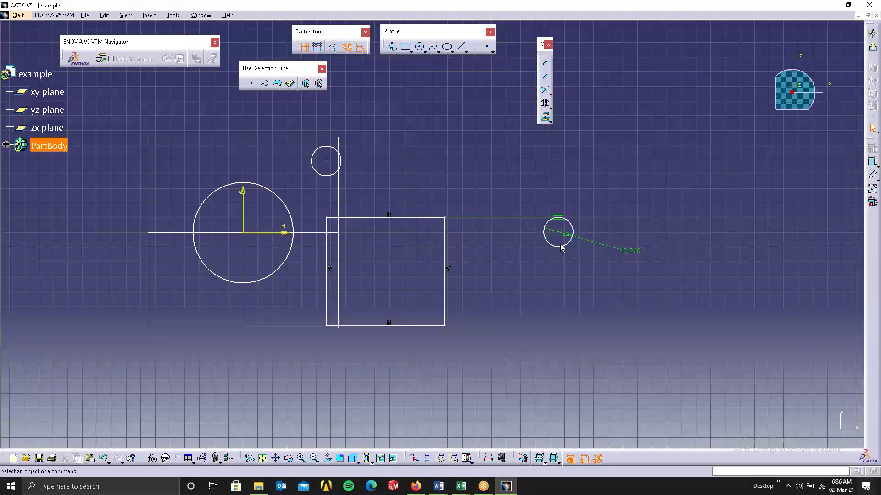
left_click_drag(541, 195, 622, 285)
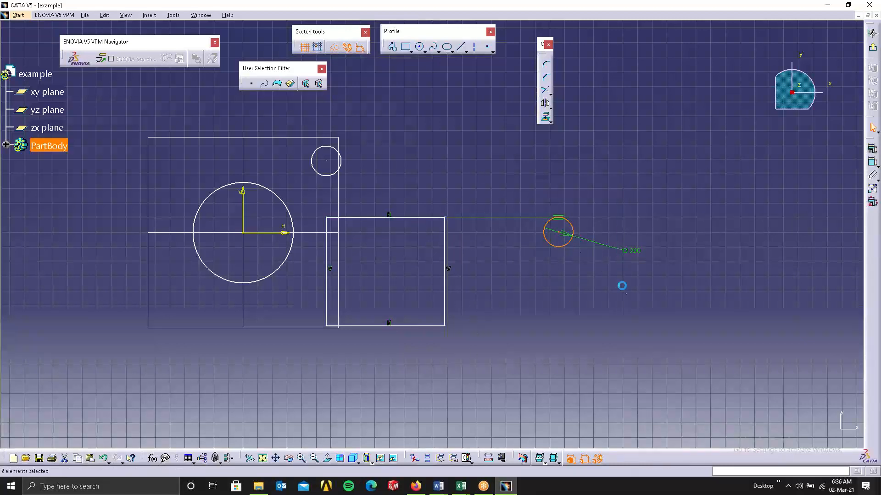
key("Delete")
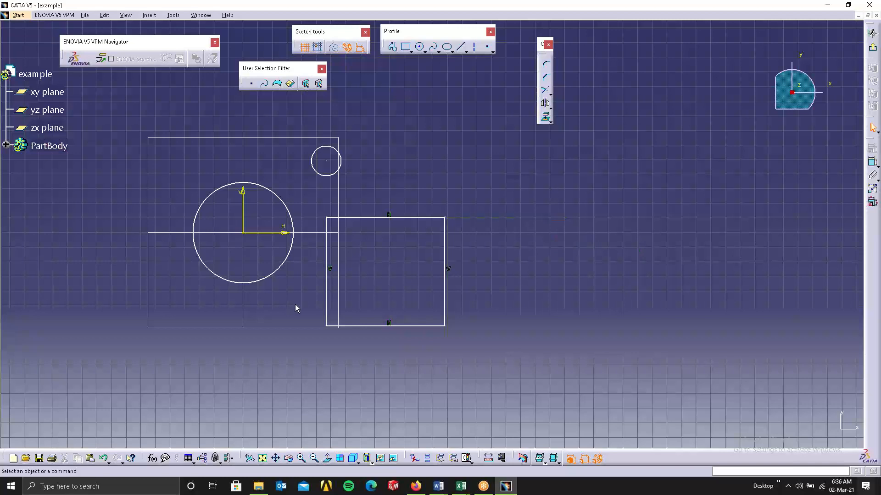
- Shift the rectangle slightly by its lower edge and draw a circle about 1535 mm in diameter beyond it, its lowest point level with that edge
mouse_move(416, 325)
left_mouse_down()
mouse_move(423, 315)
mouse_move(424, 330)
left_mouse_up()
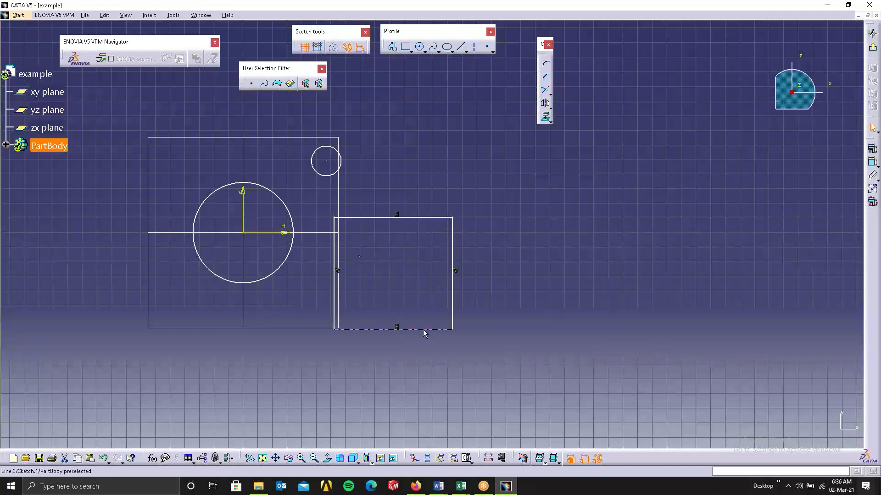
left_click(420, 47)
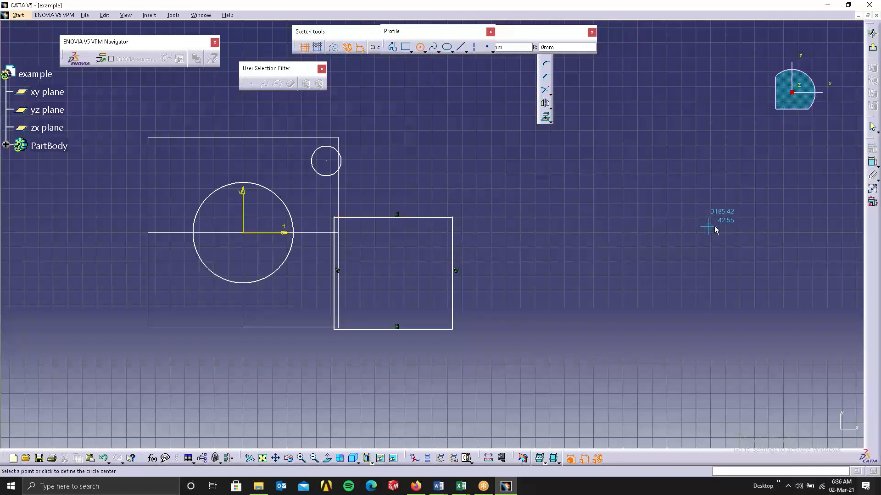
left_click(734, 218)
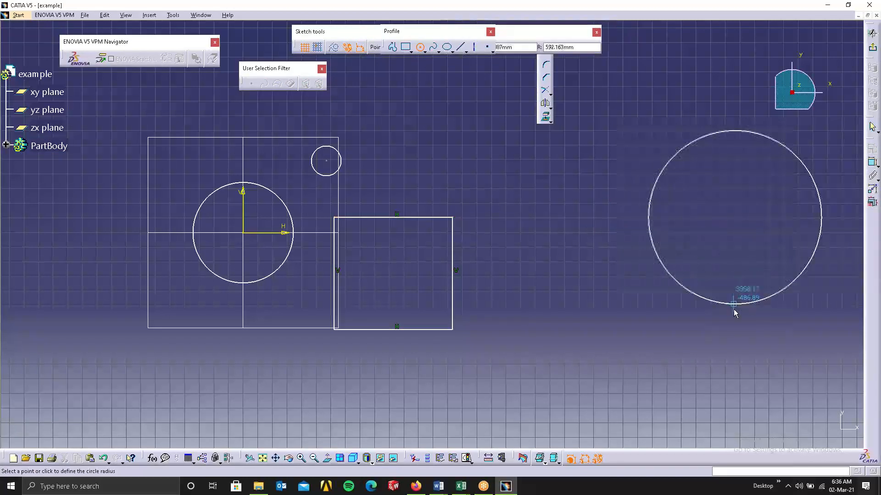
left_click(732, 330)
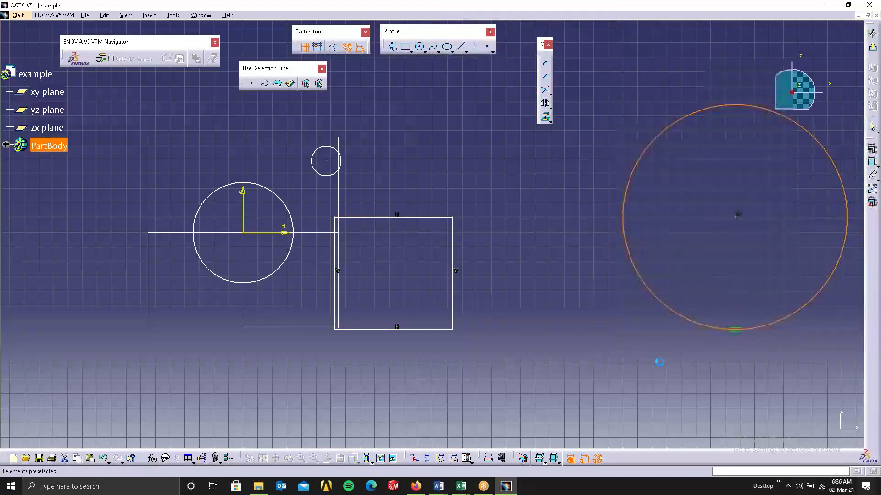
- Dimension the diameter of the large circle beyond the rectangle and set it to 500 mm
left_click(873, 163)
left_click(722, 107)
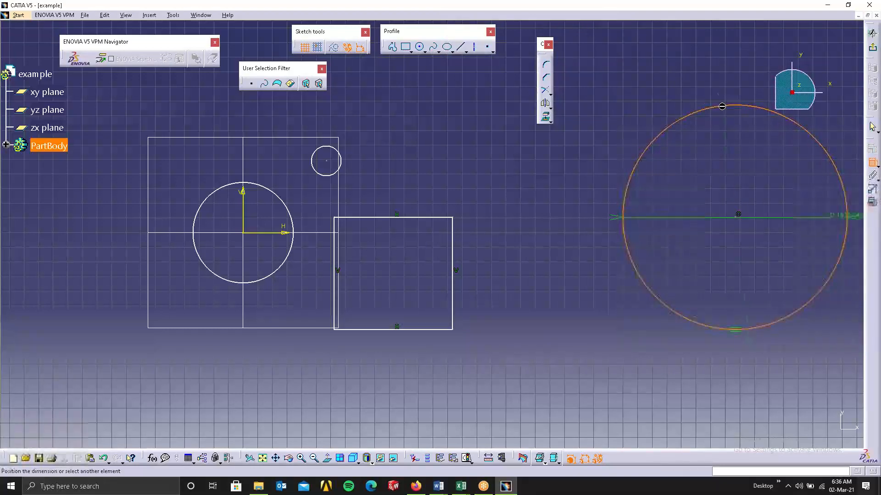
left_click(647, 80)
double_click(648, 82)
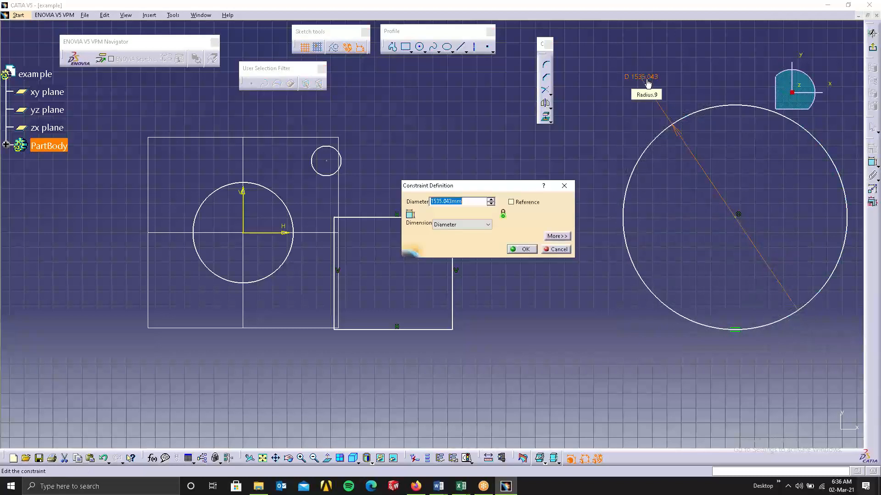
type("500")
key("Return")
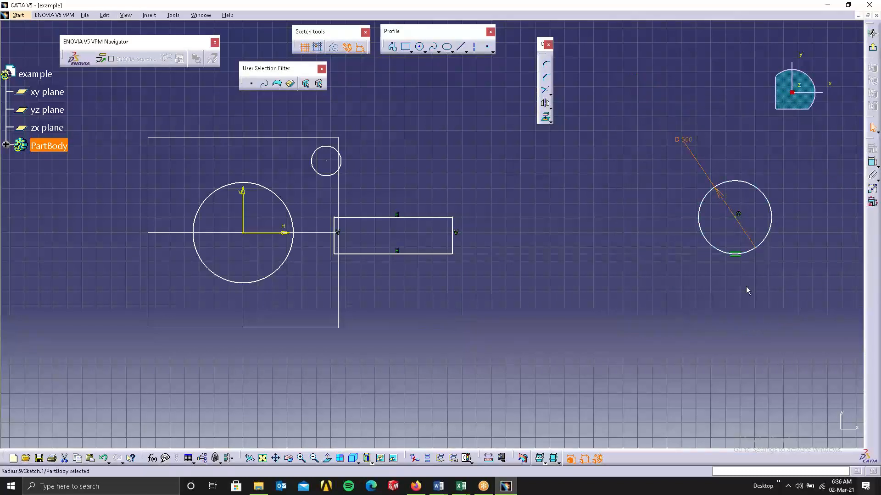
- Set the diameter of the circle beyond the rectangle to 1500 mm
middle_click_drag(654, 245, 260, 325)
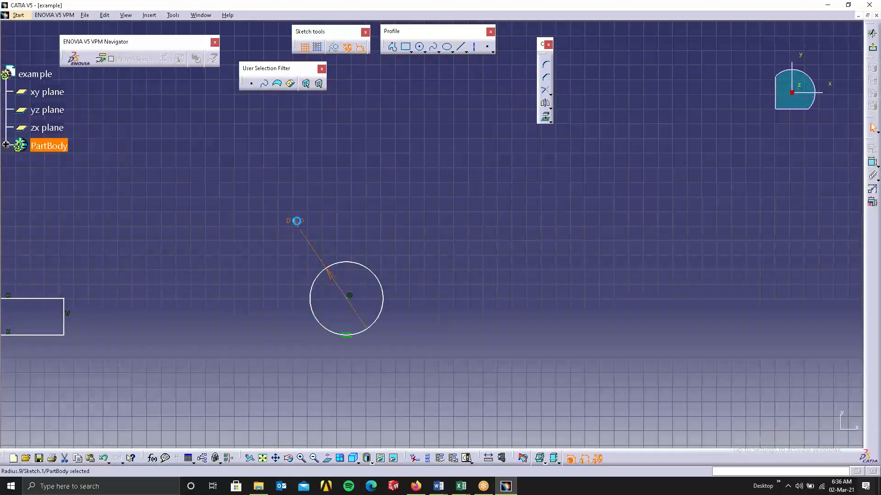
double_click(296, 222)
type("1500")
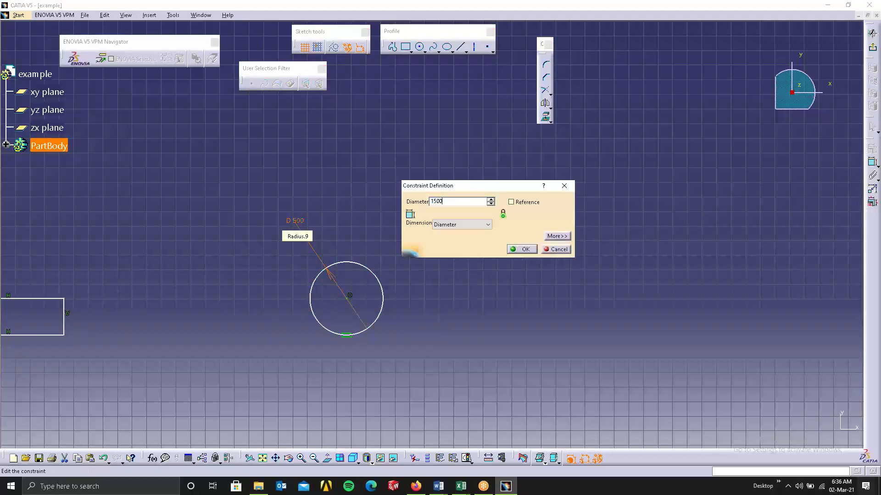
key("Return")
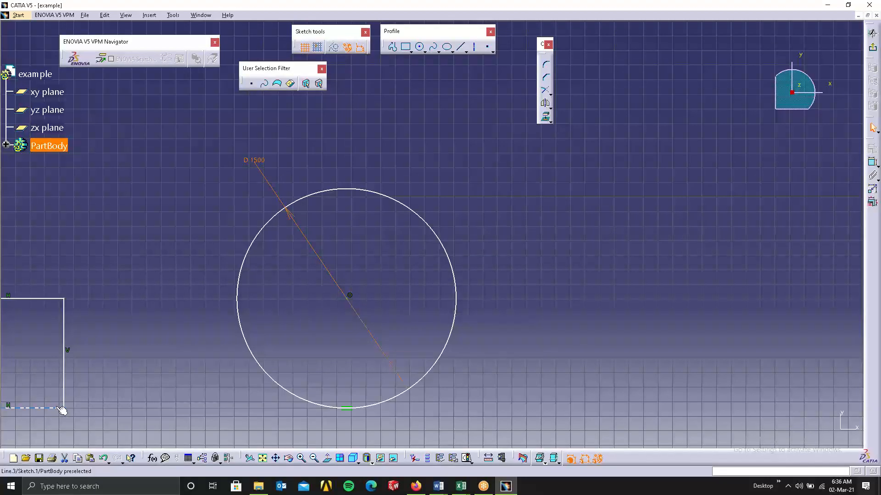
left_click(69, 384)
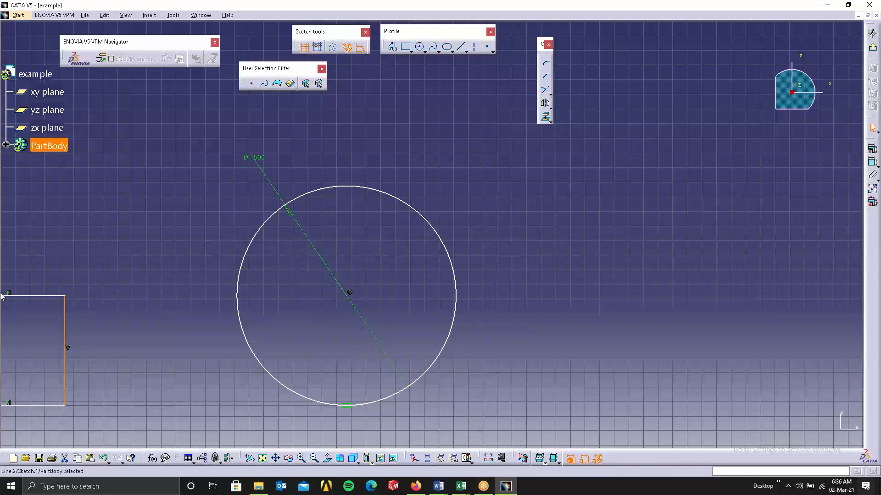
left_click(80, 312)
left_click(65, 310)
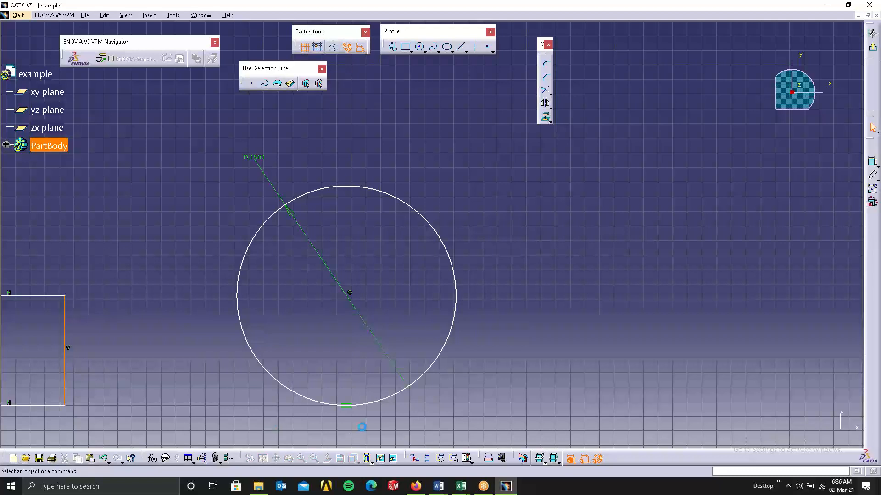
left_click(488, 458)
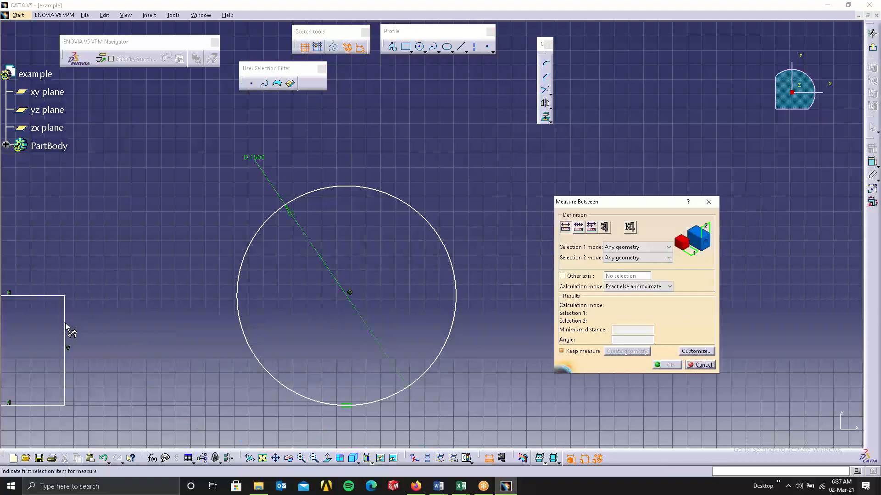
left_click(65, 326)
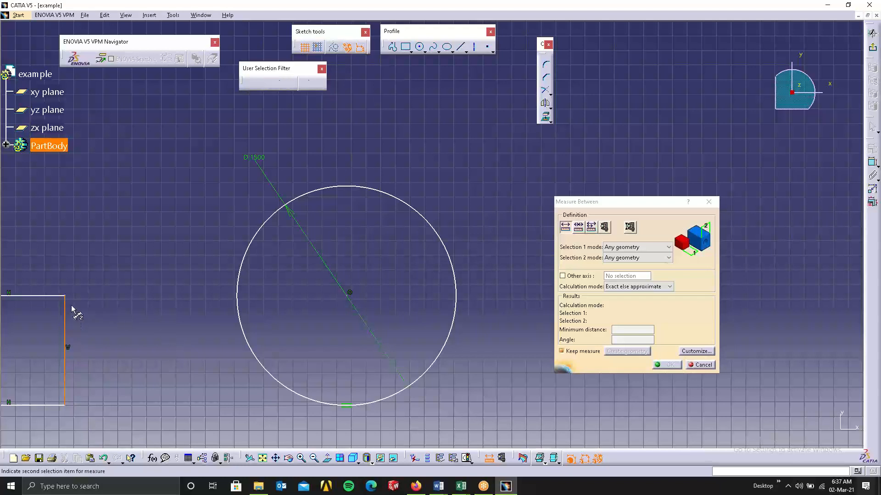
left_click(84, 410)
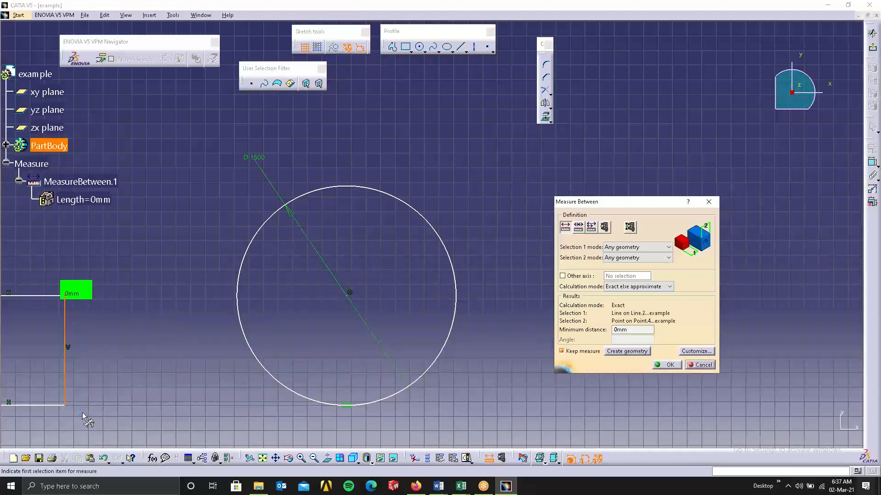
left_click(702, 365)
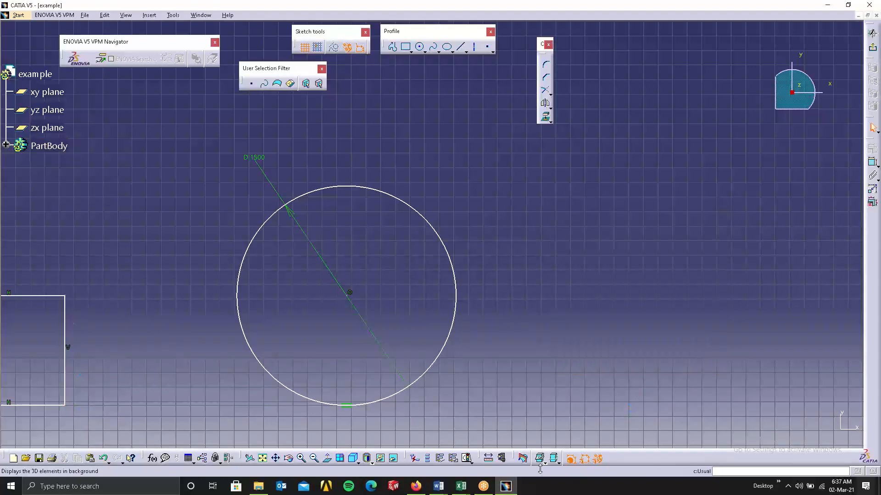
- Measure the rectangle's height between the two corners facing the dimensioned circle and keep the measurement
left_click(489, 457)
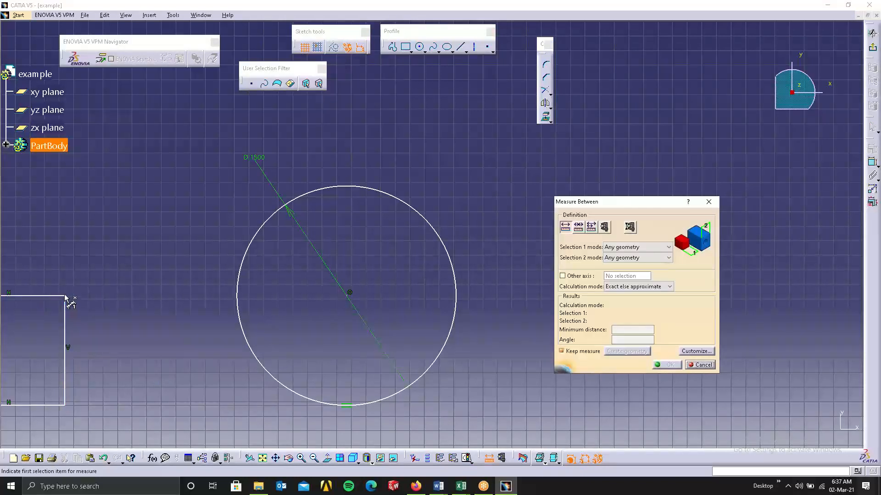
left_click(65, 299)
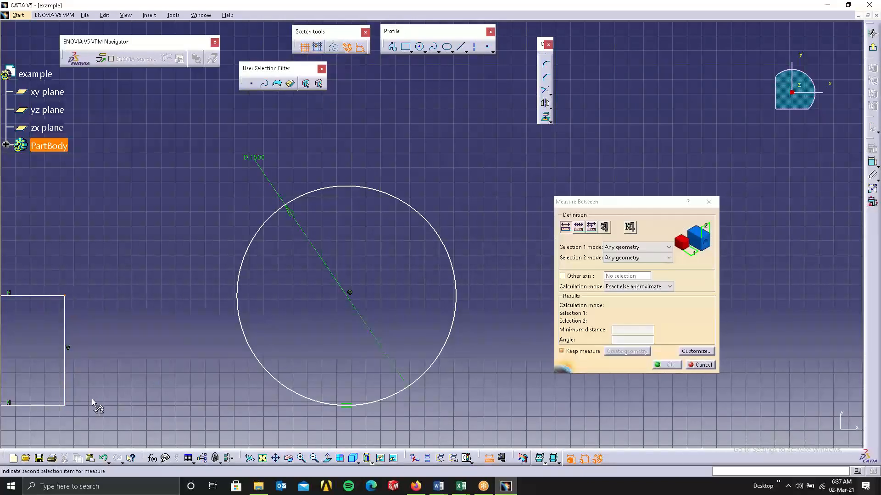
left_click(65, 405)
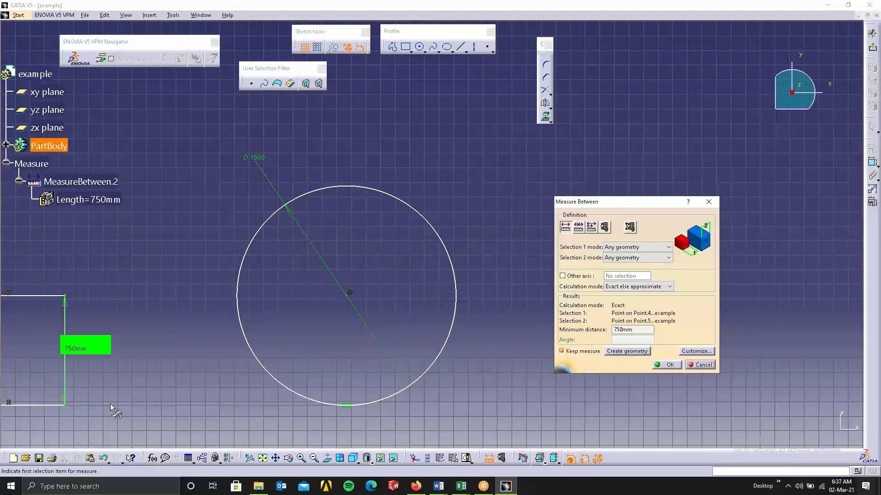
left_click(671, 364)
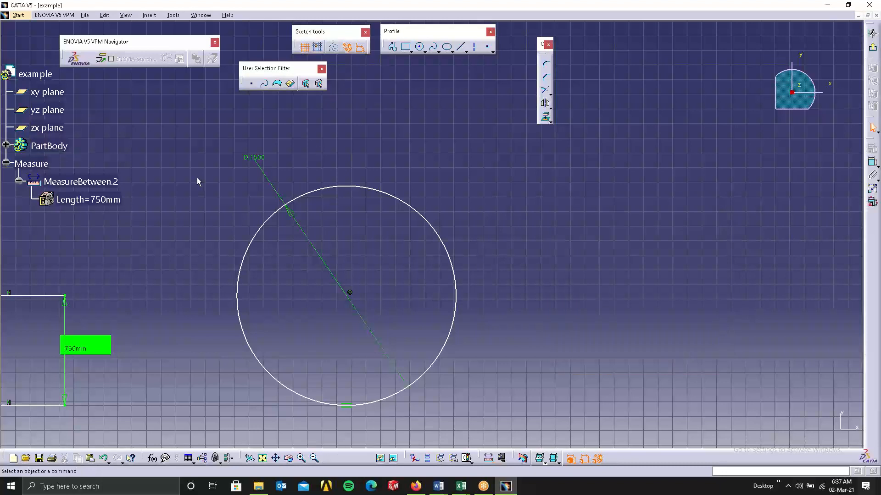
- Set the diameter of the circle beyond the rectangle to 500 mm
double_click(264, 162)
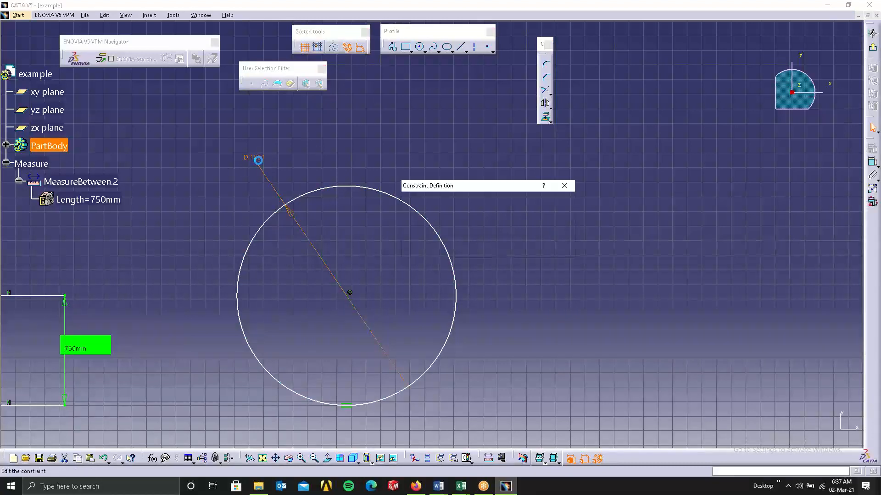
type("500")
key("Return")
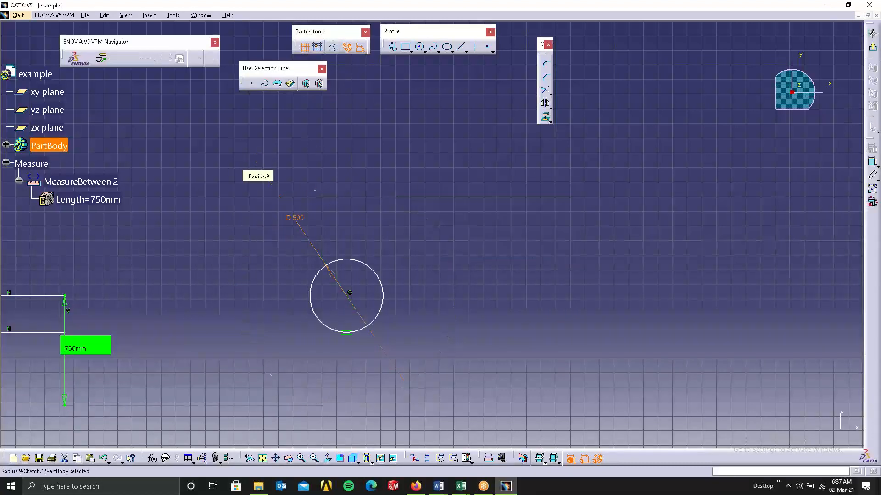
left_click(321, 204)
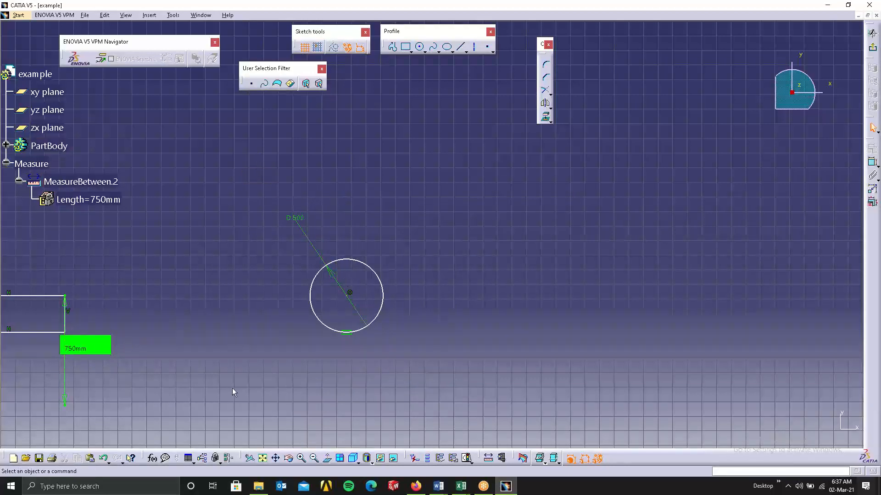
- Measure the resized rectangle's height between its two corners facing the circle, without keeping the measurement
left_click(489, 458)
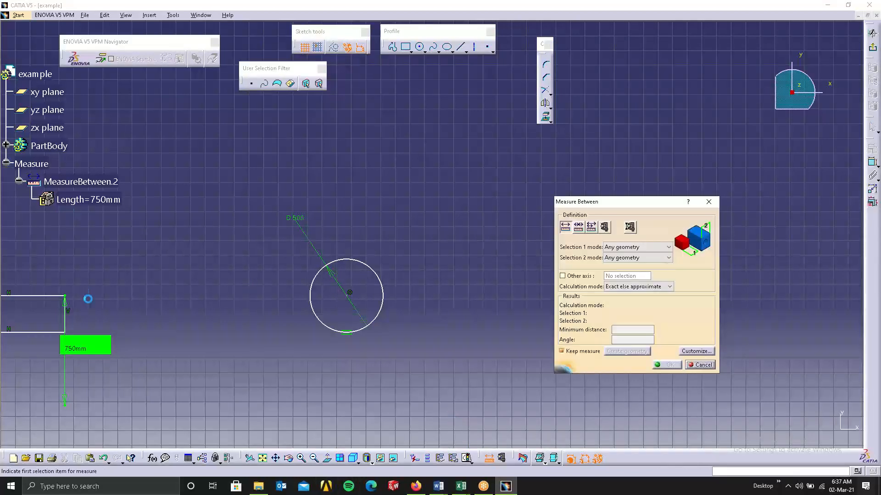
left_click(68, 304)
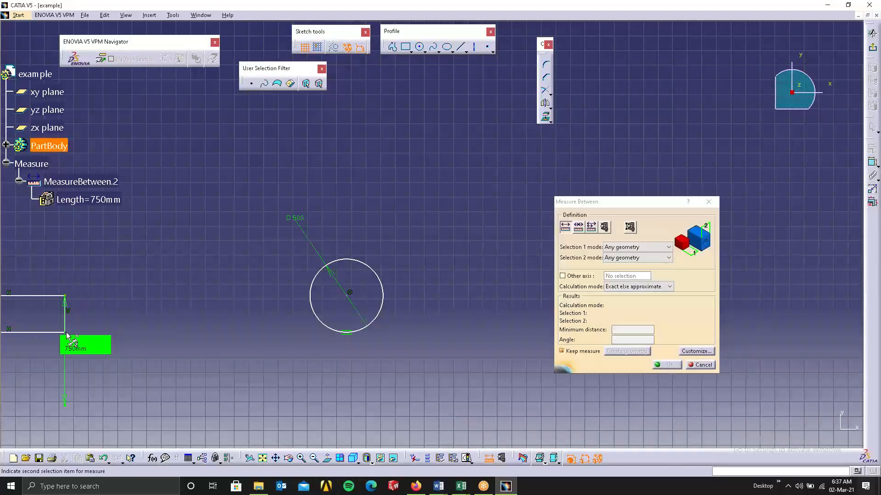
left_click(65, 332)
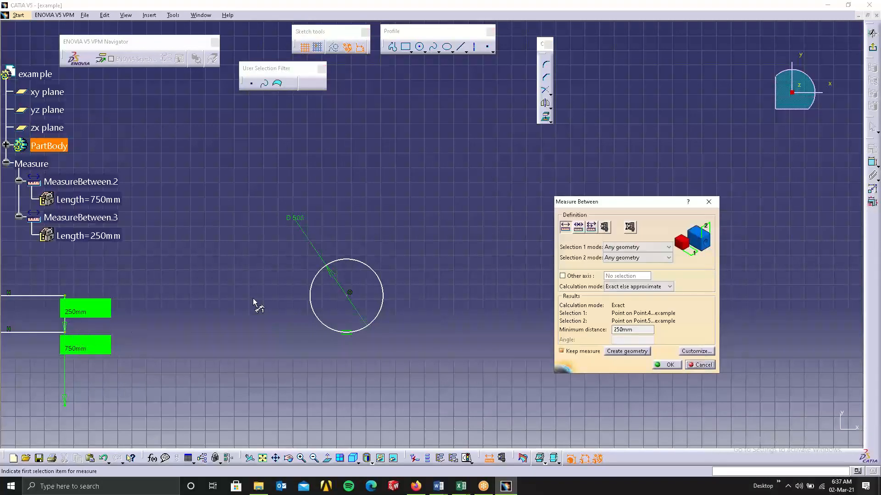
left_click(709, 365)
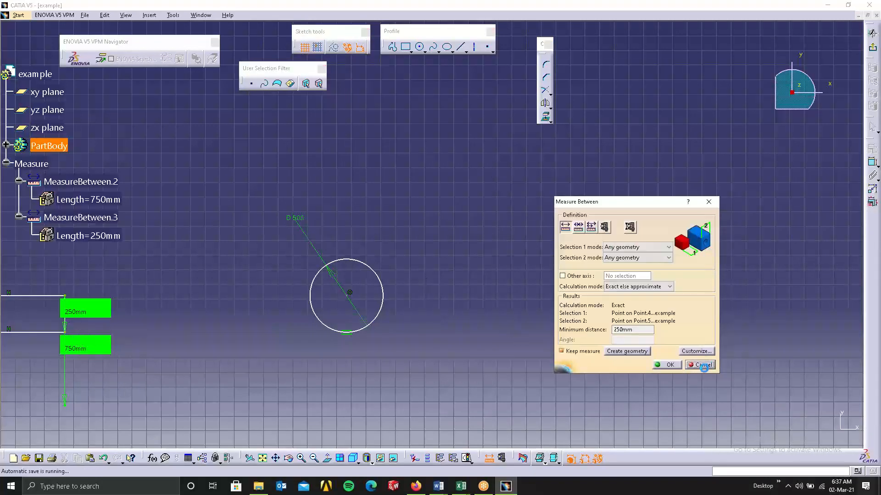
- Shift the rectangle downward by one of its horizontal edges and hide the 750 mm measurement
mouse_move(205, 342)
middle_mouse_down()
mouse_move(280, 340)
mouse_move(407, 301)
middle_mouse_up()
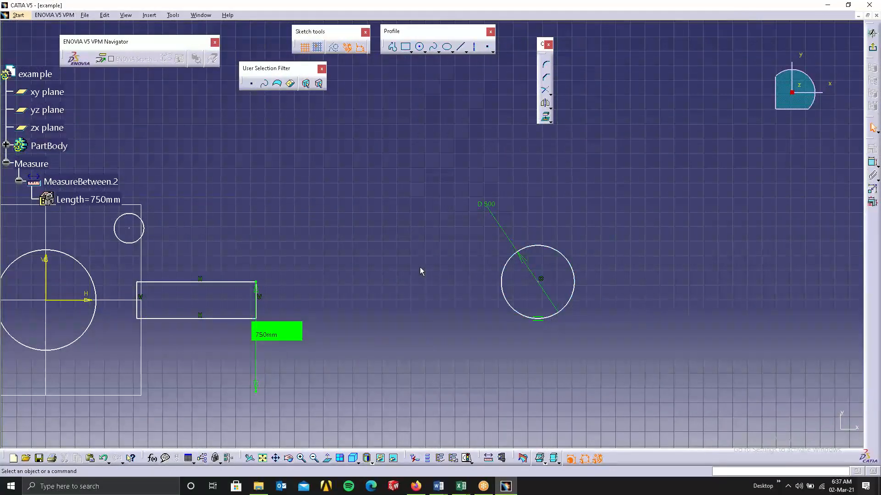
mouse_move(469, 288)
middle_mouse_down()
mouse_move(541, 296)
mouse_move(654, 250)
middle_mouse_up()
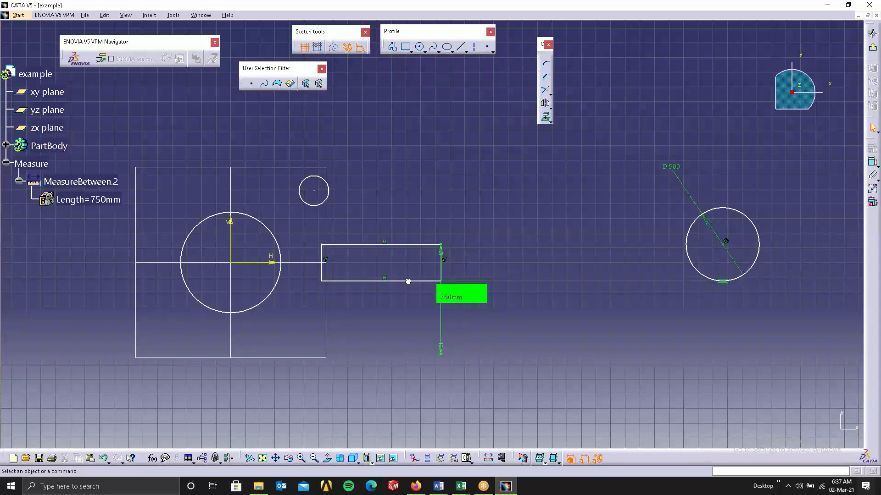
mouse_move(405, 279)
left_mouse_down()
mouse_move(469, 348)
mouse_move(450, 367)
mouse_move(397, 295)
mouse_move(390, 299)
left_mouse_up()
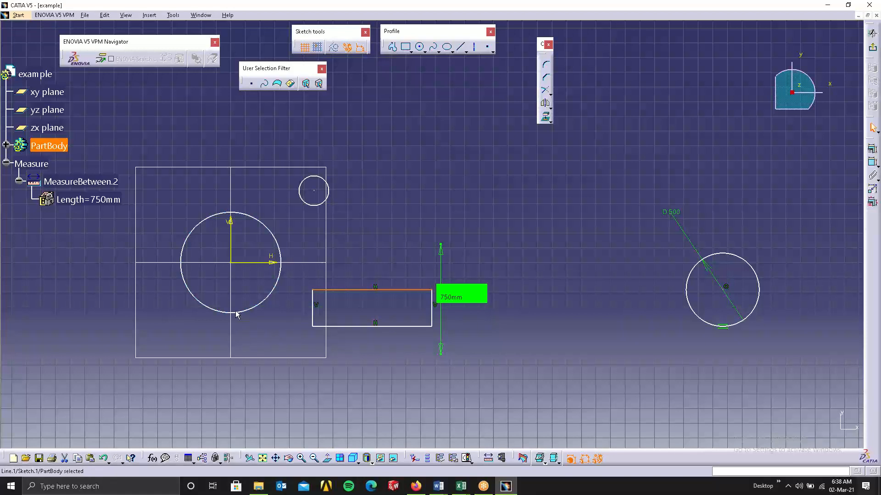
left_click(590, 227)
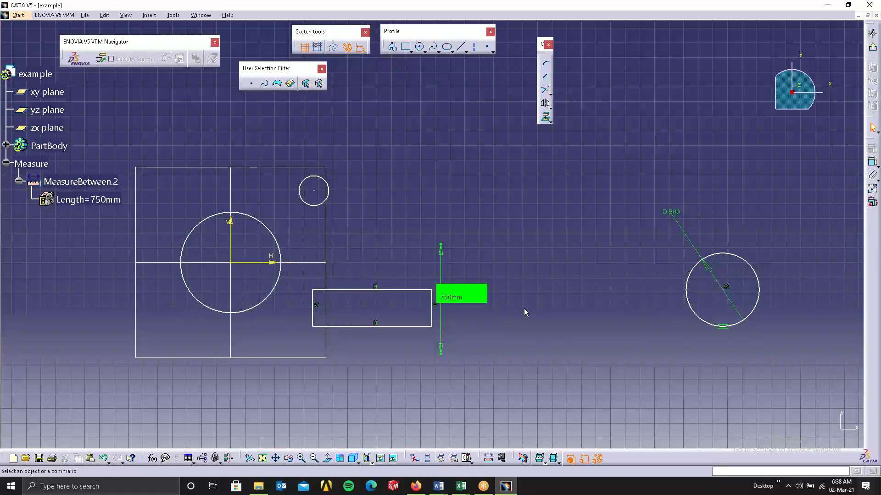
left_click(476, 295)
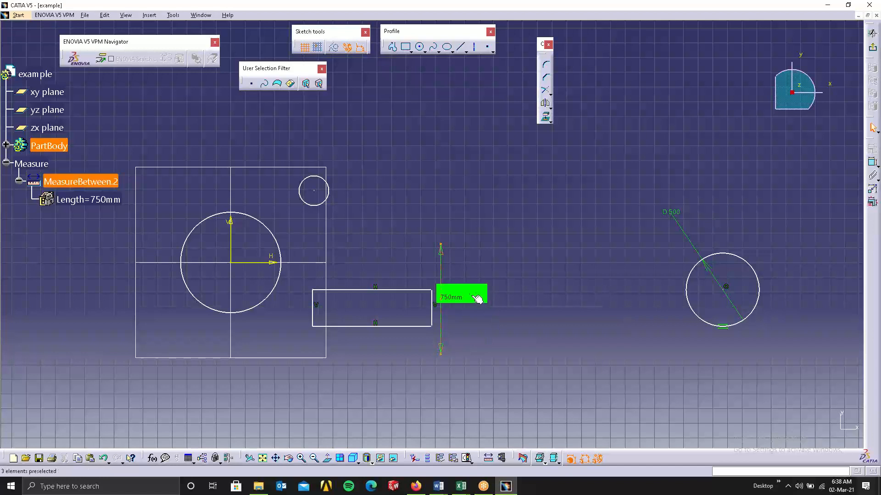
left_click(381, 461)
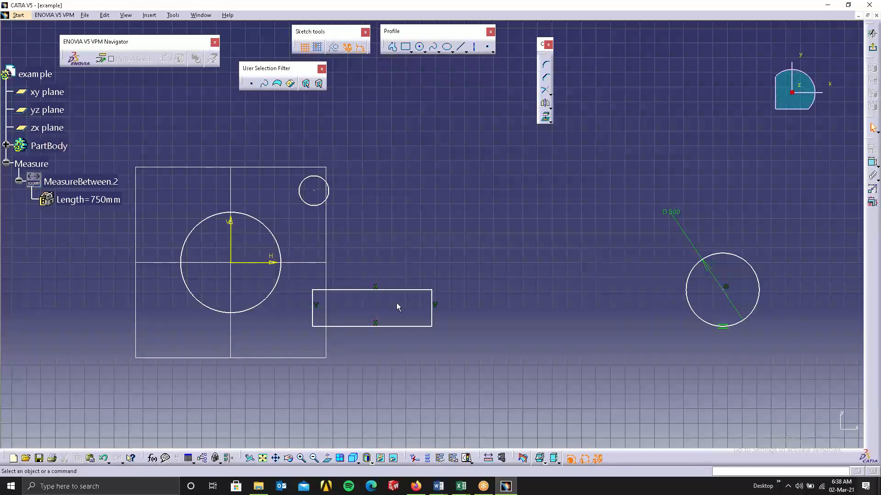
- Shift the rectangle upward by its upper edge and move the 500 mm circle closer to it by its centre point
mouse_move(393, 289)
left_mouse_down()
mouse_move(408, 256)
mouse_move(417, 262)
left_mouse_up()
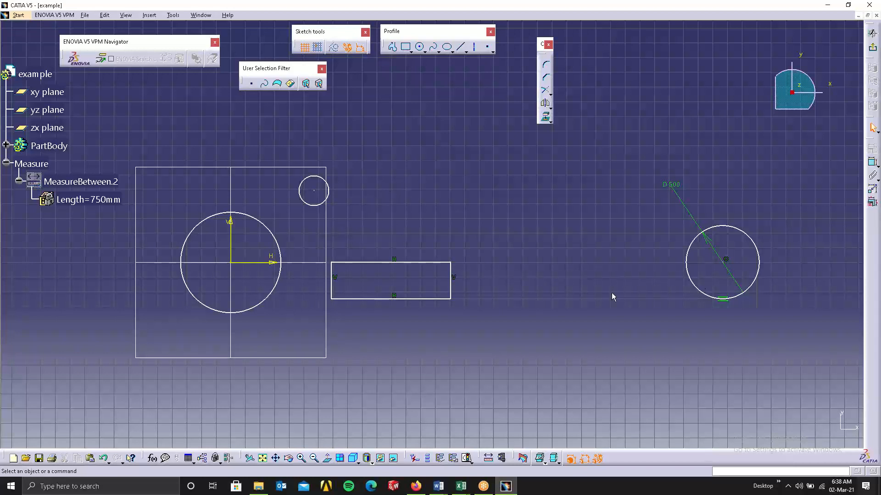
left_click(718, 260)
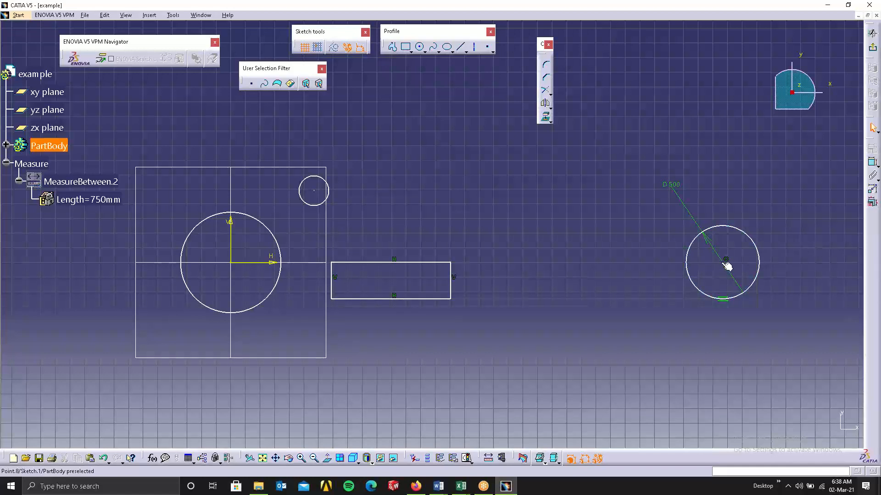
left_click_drag(721, 262, 619, 288)
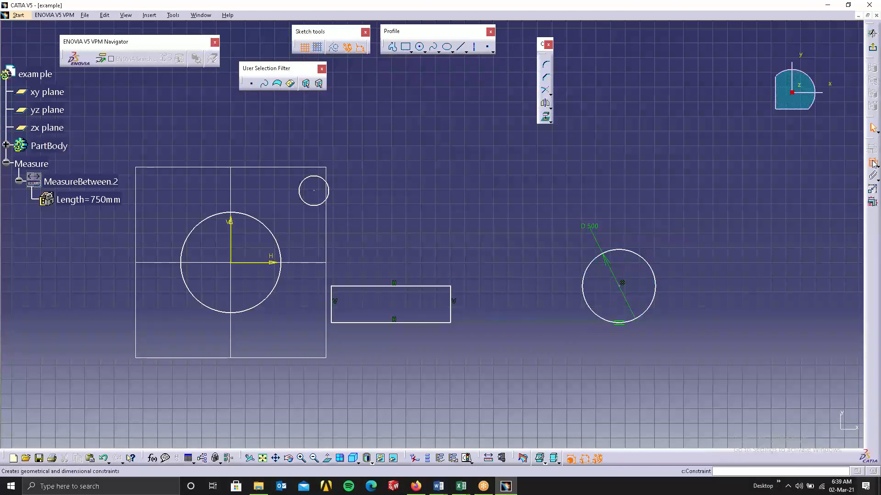
- Dimension the diameters of the circle at the origin and the small circle near the reference square's upper corner
left_click(268, 229)
left_click(267, 137)
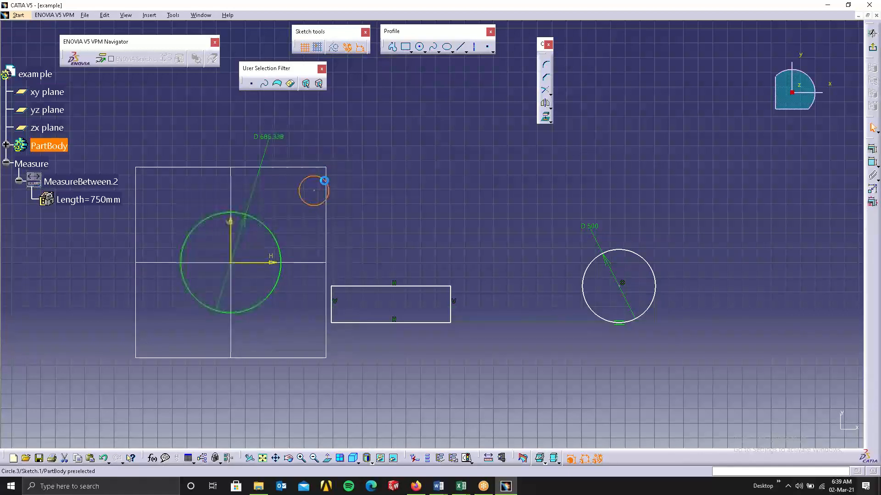
left_click(323, 180)
left_click(873, 163)
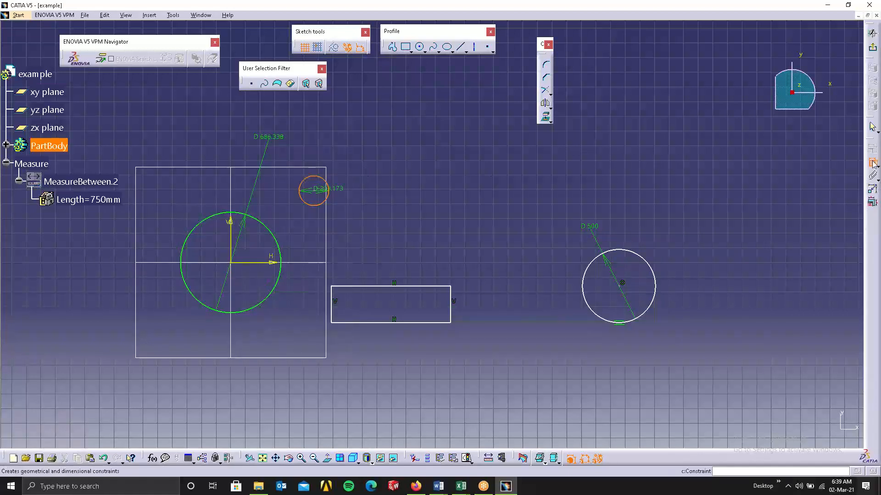
left_click(339, 147)
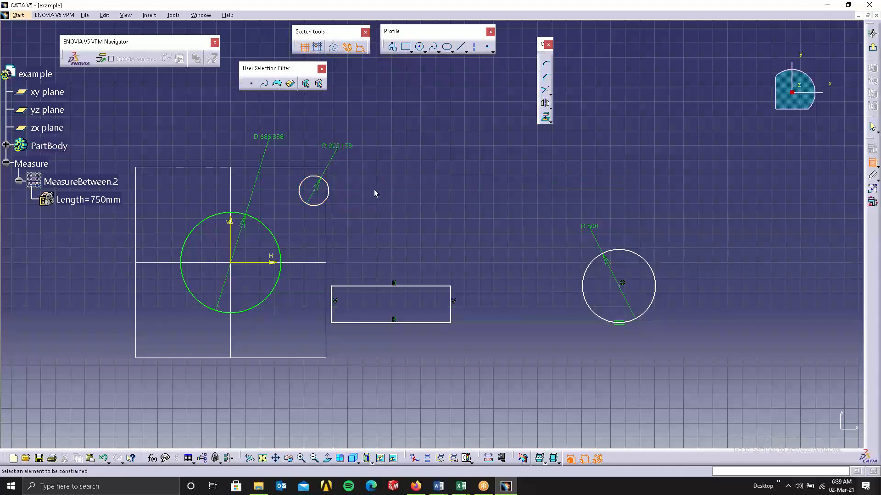
- Dimension the rectangle's length above its upper edge and its height beside the edge facing the 500 mm circle
left_click(416, 287)
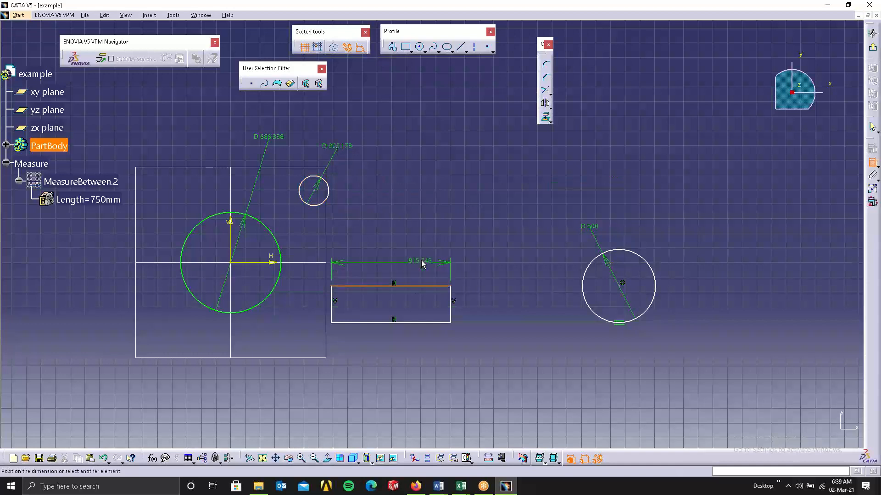
left_click(422, 261)
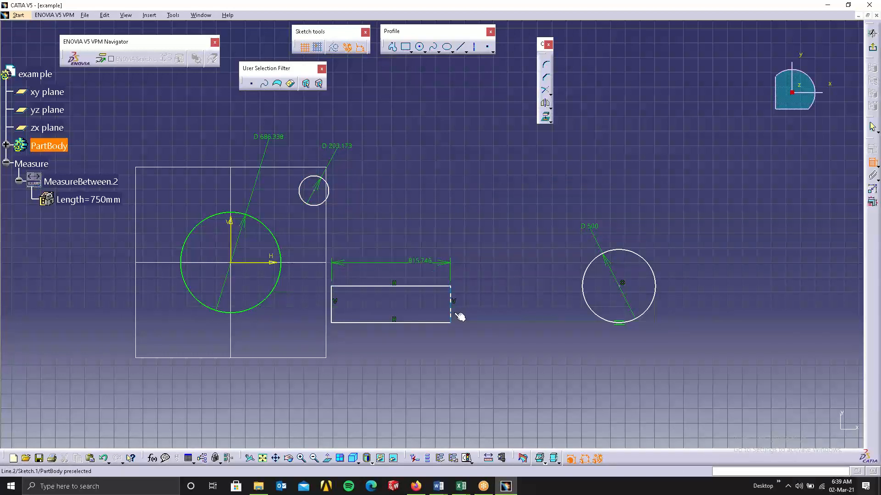
left_click(452, 314)
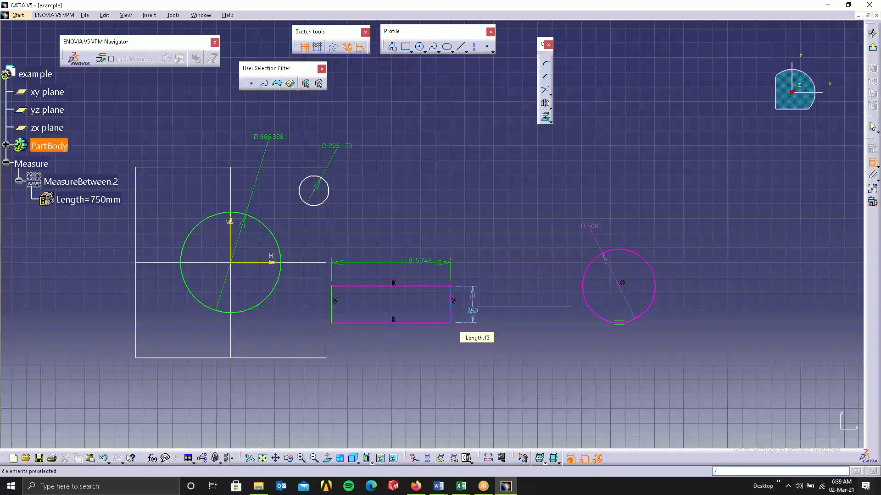
- Delete the rectangle's height dimension and dimension the distance from its upper edge to the horizontal sketch axis
right_click(477, 313)
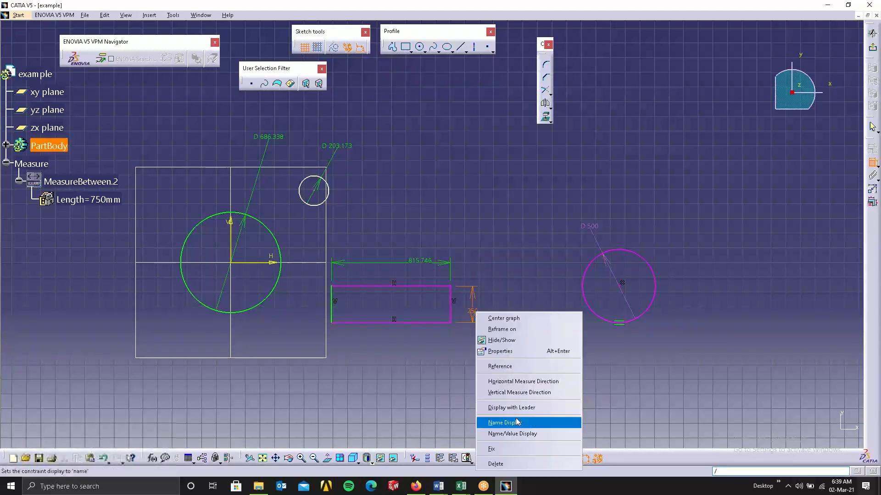
left_click(499, 464)
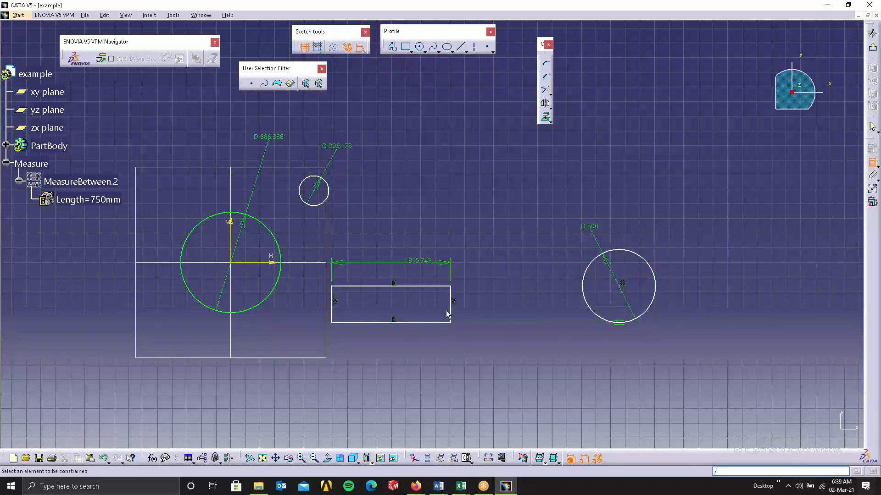
left_click(359, 287)
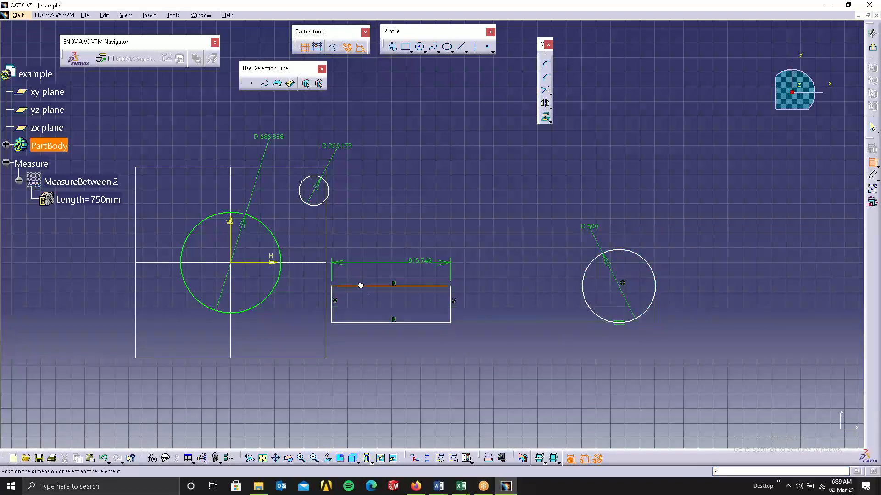
left_click(275, 262)
left_click(410, 199)
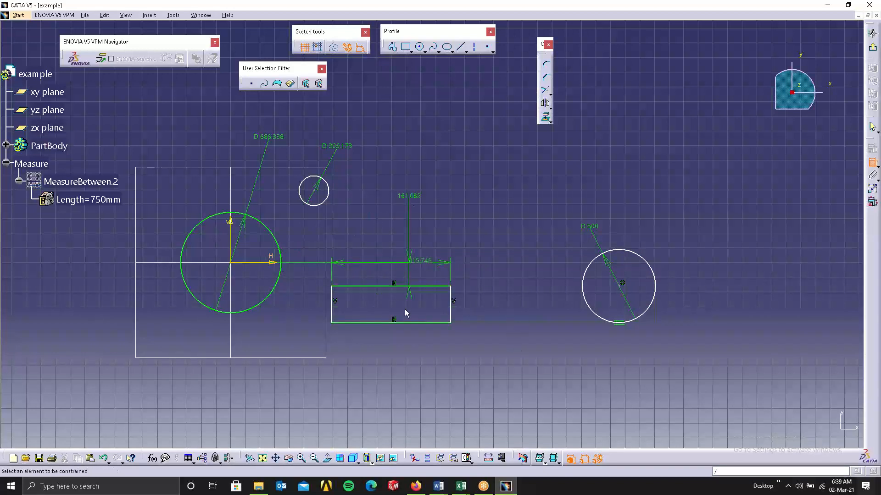
- Dimension the horizontal distances from the vertical sketch axis to the rectangle's nearest edge and to the 500 mm circle's centre
left_click(331, 308)
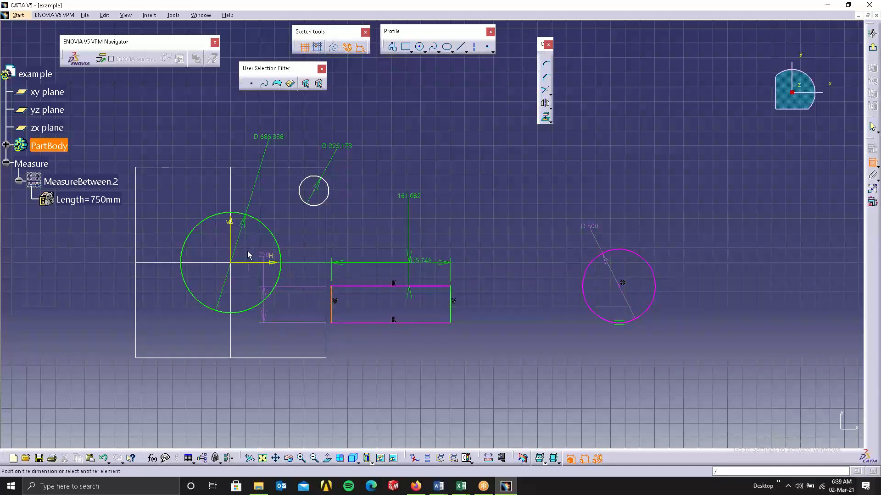
left_click(232, 240)
left_click(259, 331)
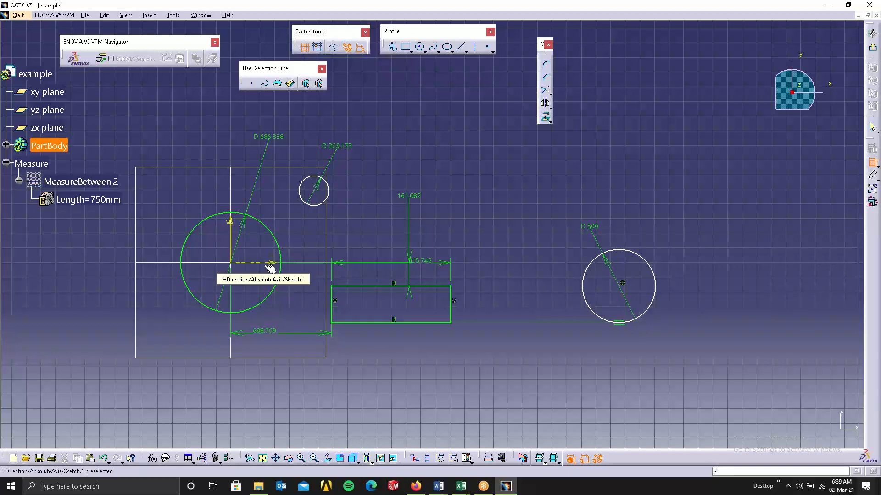
left_click(621, 284)
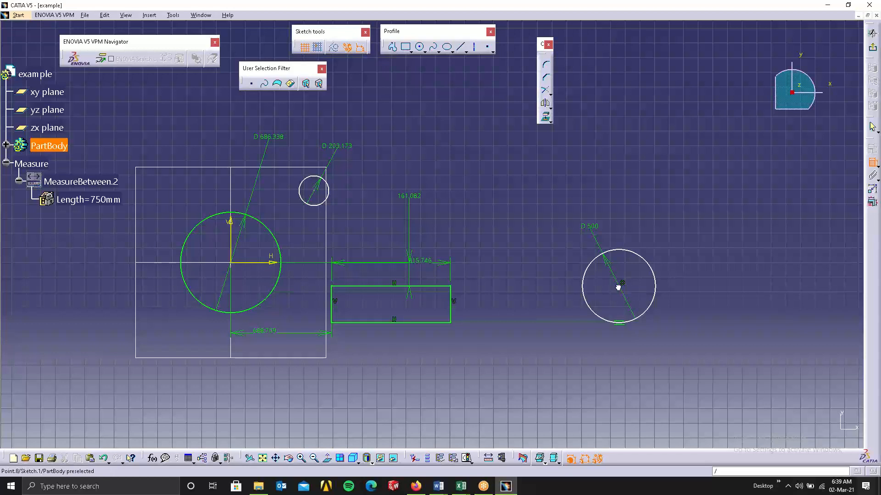
left_click(232, 234)
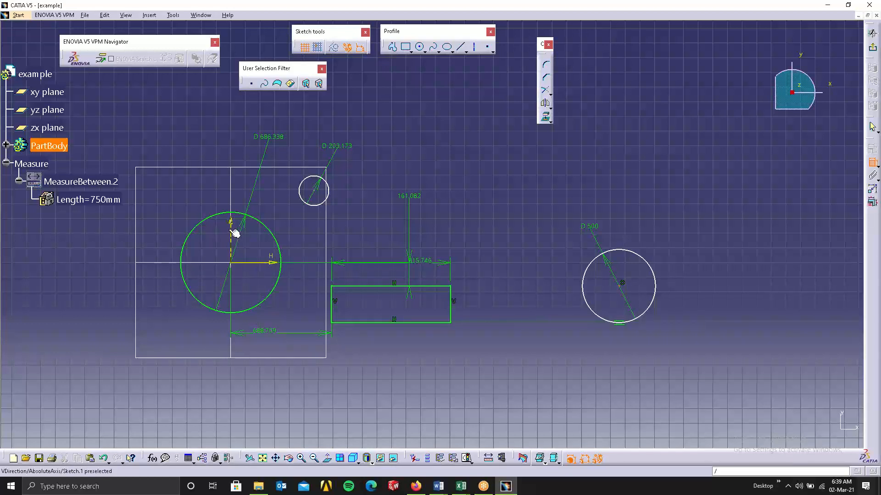
left_click(508, 384)
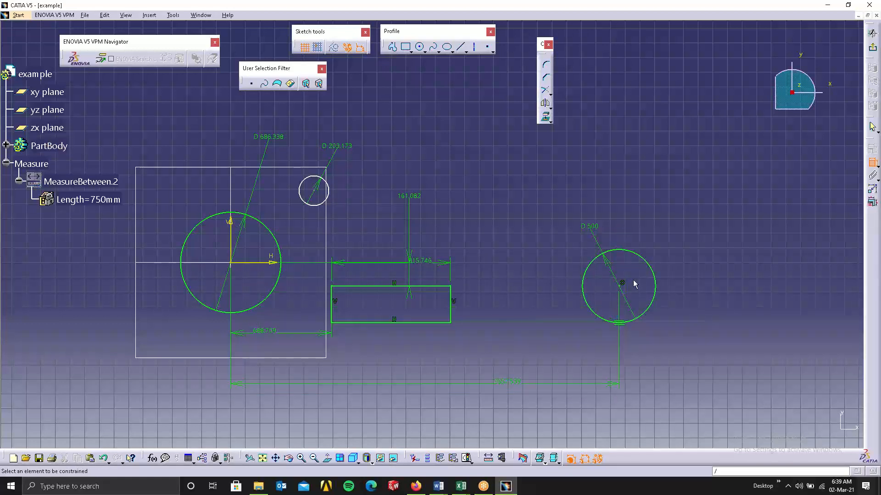
- Dimension the vertical distance between the small circle's centre and the horizontal sketch axis
left_click(315, 196)
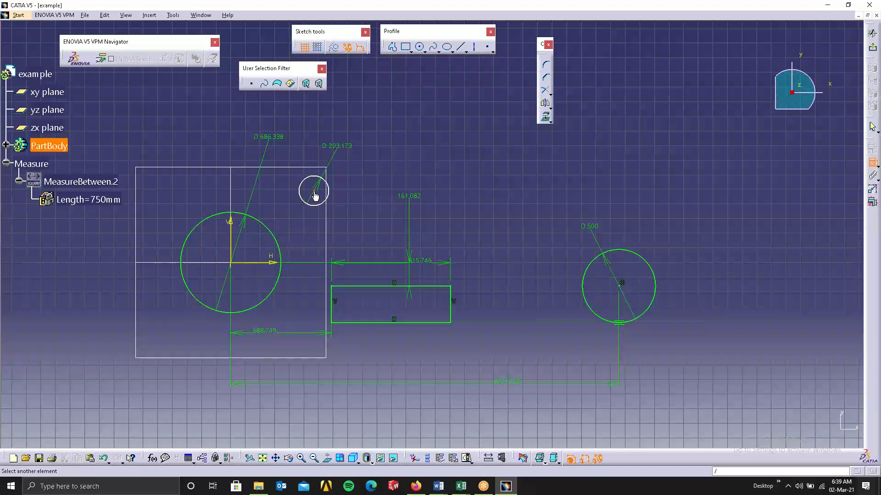
left_click(272, 263)
left_click(357, 214)
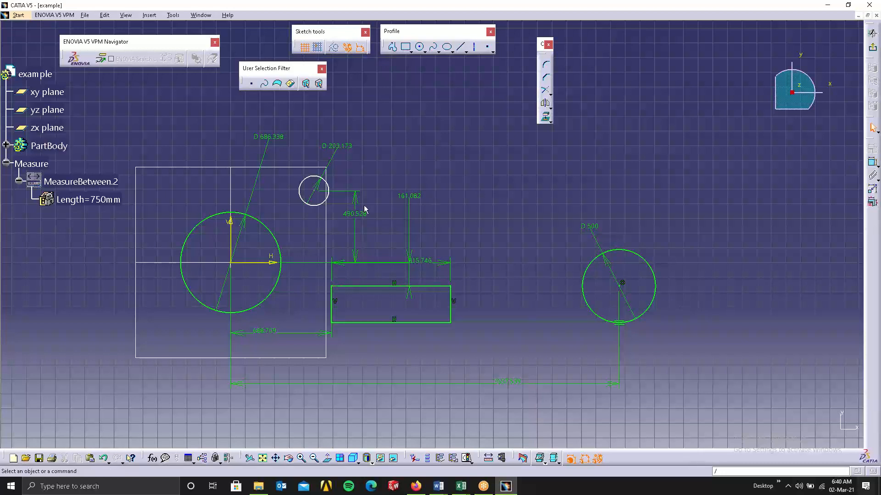
- Shift the small circle sideways away from the vertical axis, dimension its centre's distance from that axis, and reposition its diameter dimension
left_click_drag(321, 186, 345, 184)
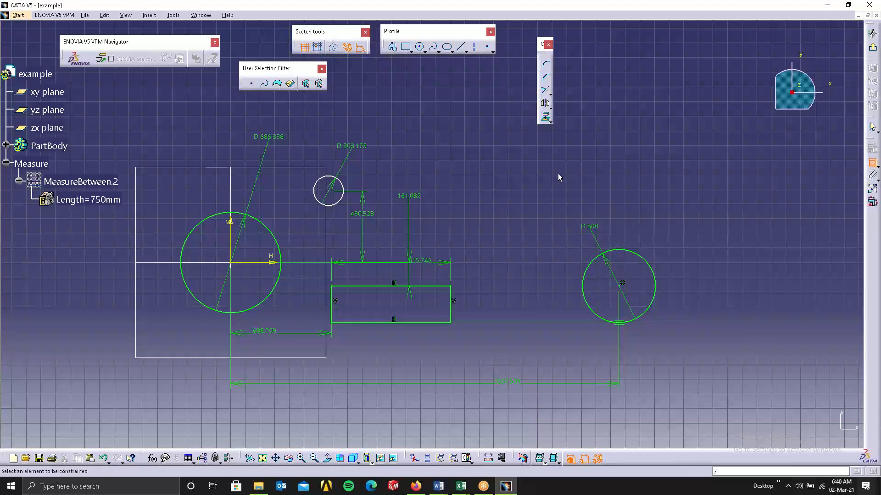
left_click(332, 191)
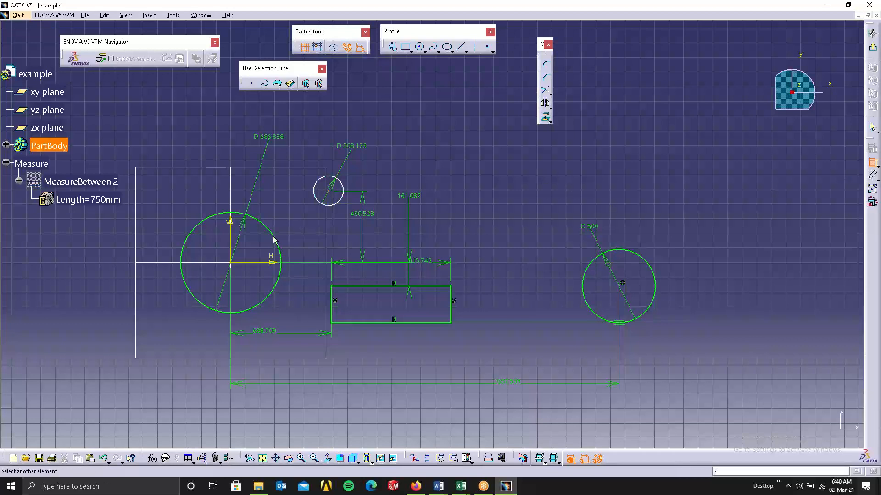
left_click(233, 227)
left_click(293, 210)
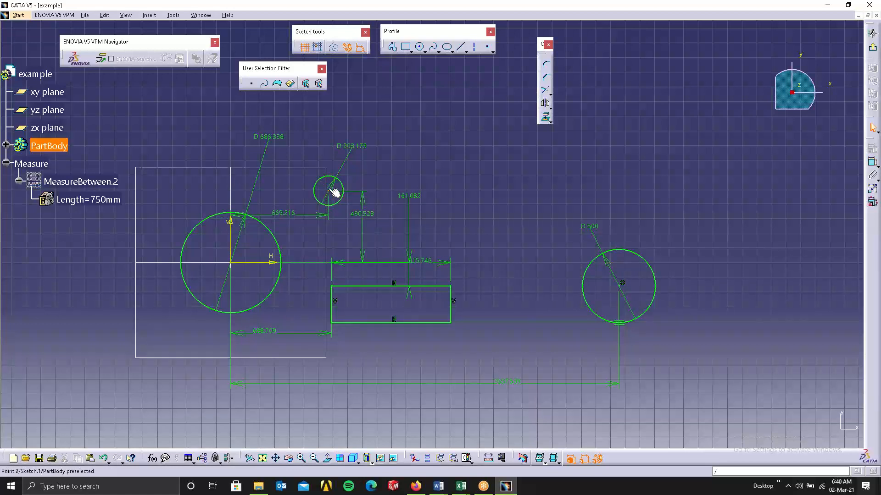
mouse_move(329, 190)
left_mouse_down()
mouse_move(244, 199)
mouse_move(320, 199)
left_mouse_up()
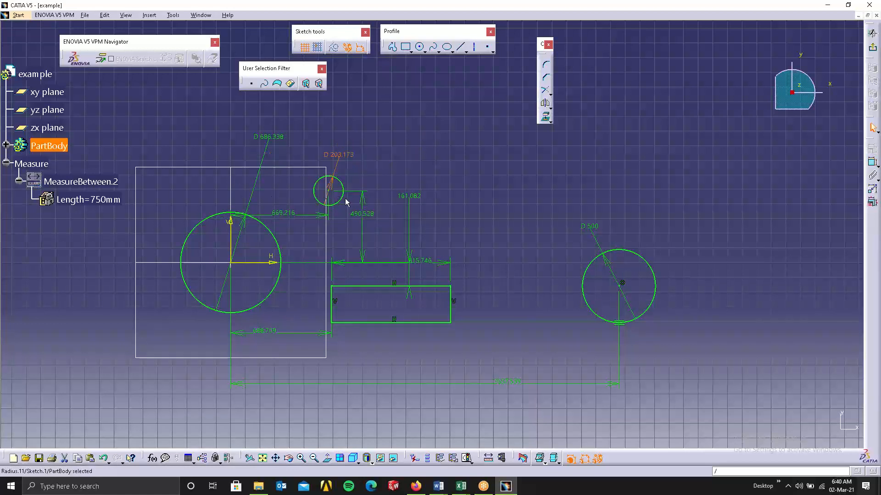
left_click(433, 200)
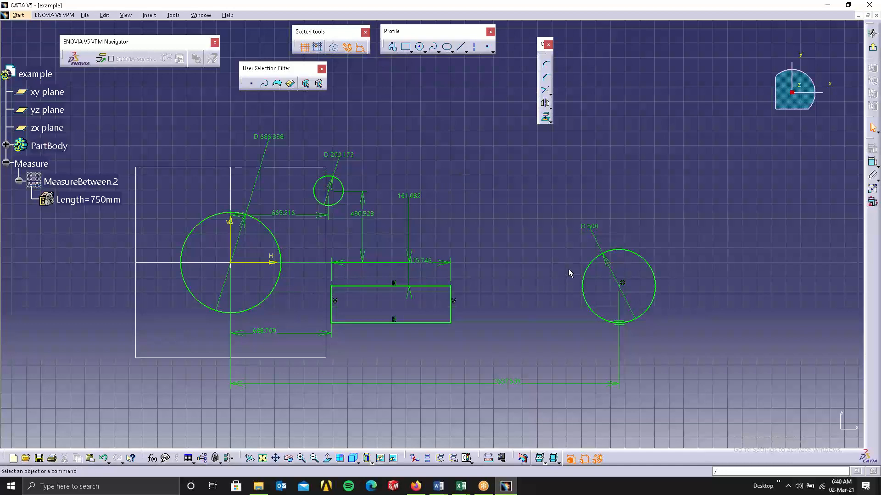
- Set the diameter of the 500 mm circle to 600 mm
double_click(594, 227)
type("6")
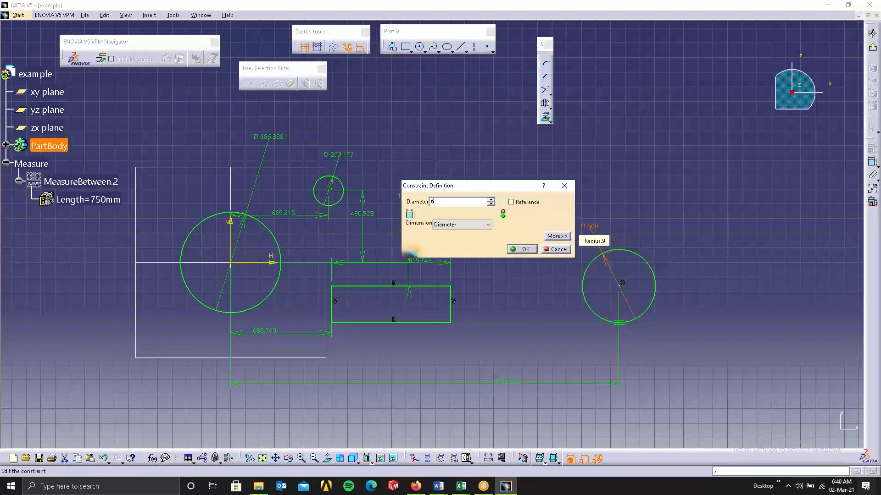
type("00")
key("Return")
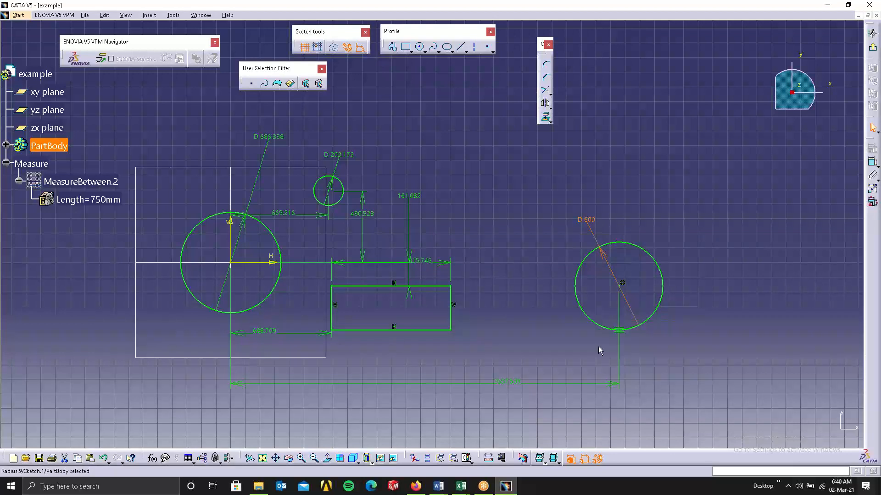
- Delete the constraint that ties the 600 mm circle's lowest point to the rectangle's lower edge
left_click(620, 330)
left_click(636, 354)
middle_click(629, 350)
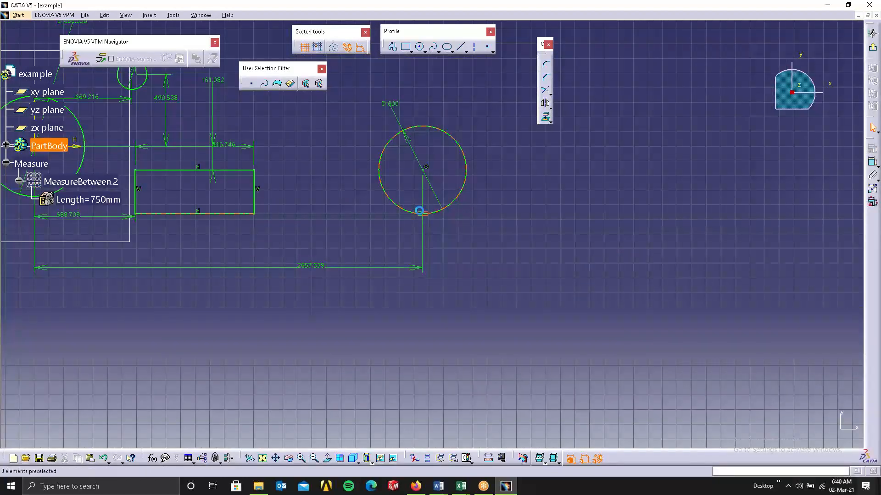
left_click(426, 218)
key("Delete")
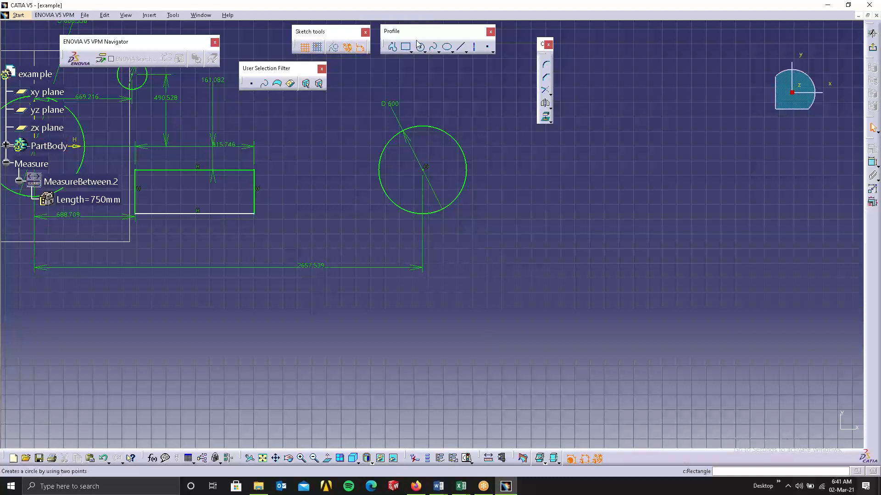
- Dimension the rectangle's height beside the edge facing the 600 mm circle and set it to 750 mm
left_click(872, 163)
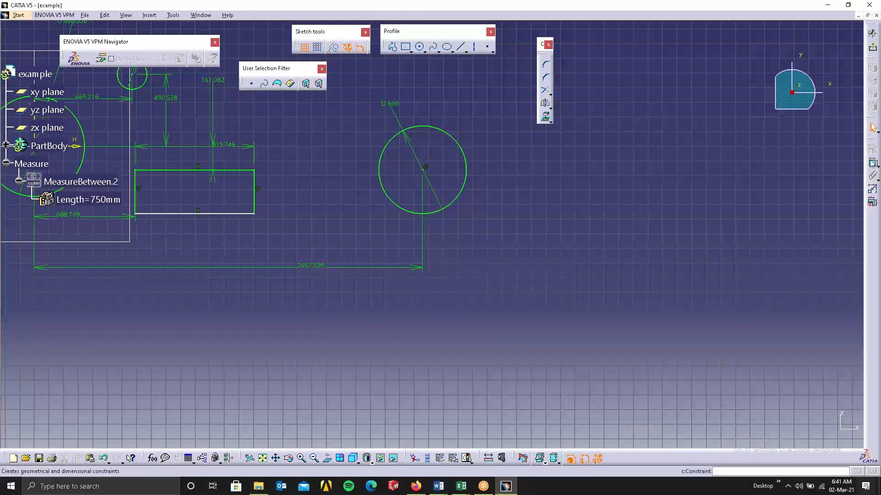
left_click(254, 204)
left_click(294, 209)
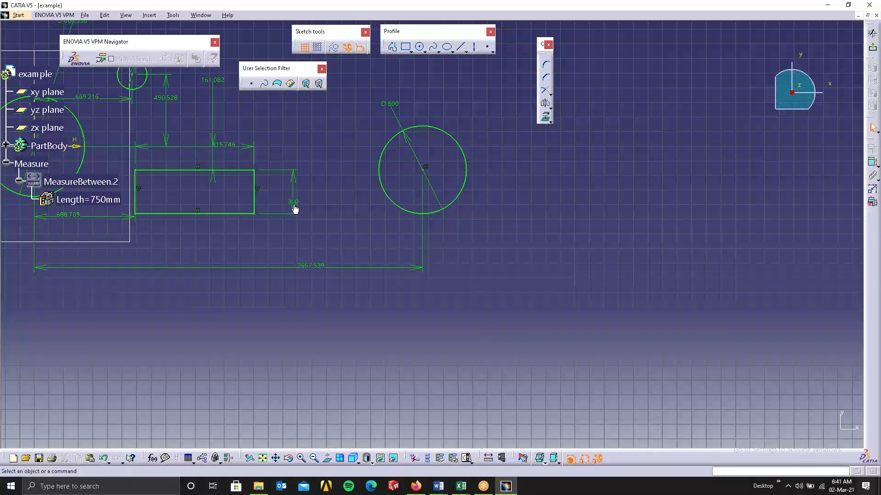
double_click(294, 204)
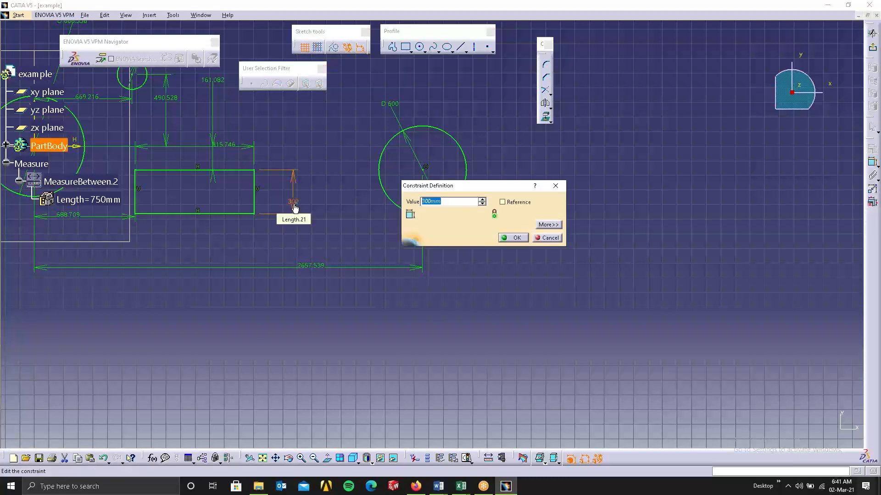
type("4")
type("50")
key("Return")
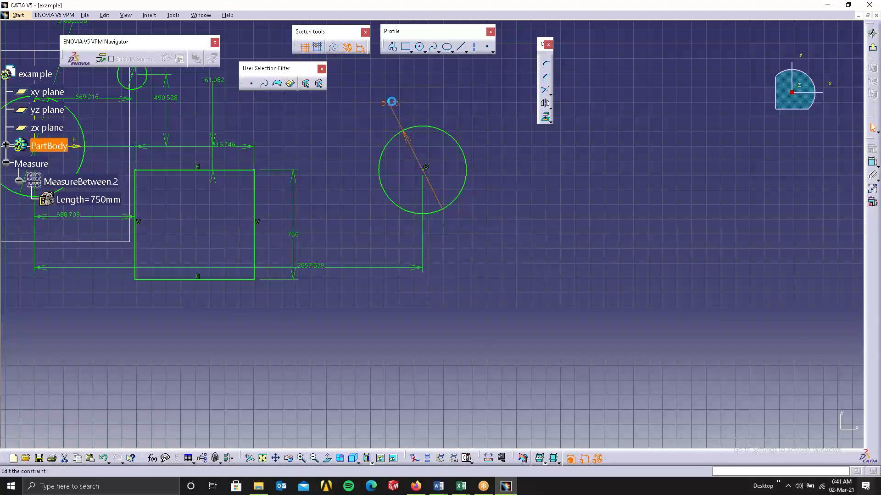
- Set the diameter of the 600 mm circle to 1000 mm
double_click(392, 105)
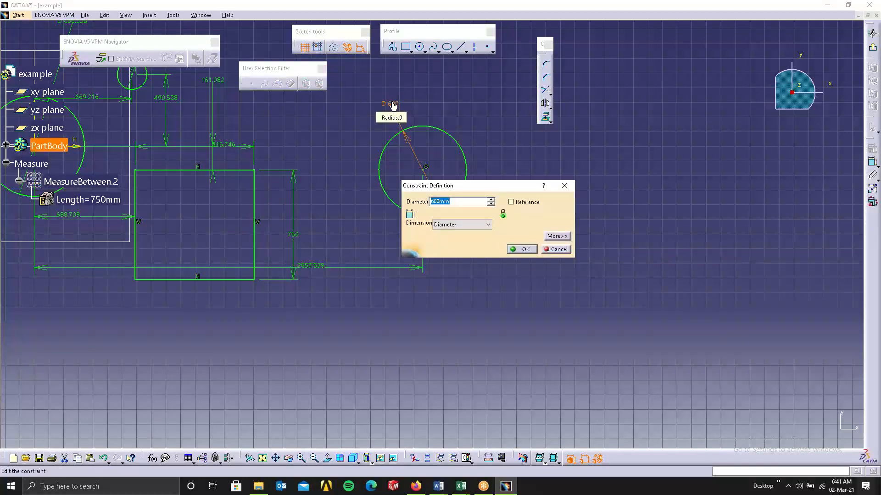
type("1000")
key("Return")
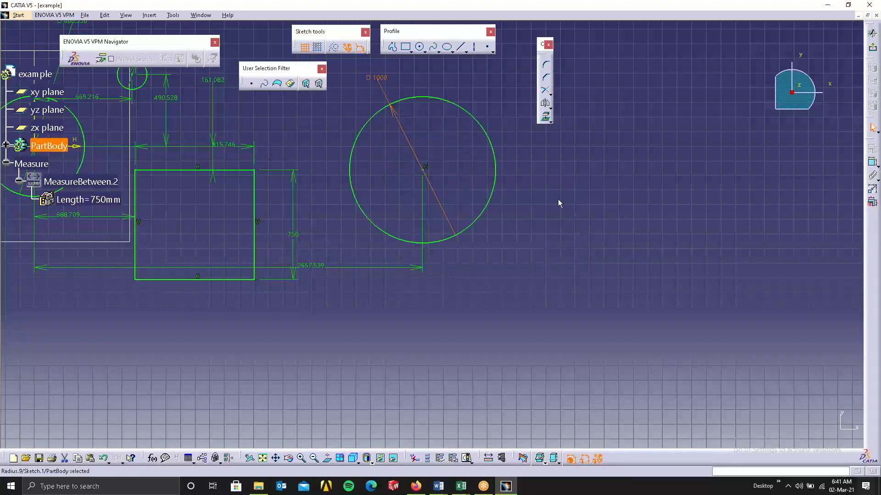
- Select the three circles, the rectangle and all their dimensions together and delete them from the sketch
mouse_move(411, 169)
middle_mouse_down()
mouse_move(541, 202)
mouse_move(553, 228)
middle_mouse_up()
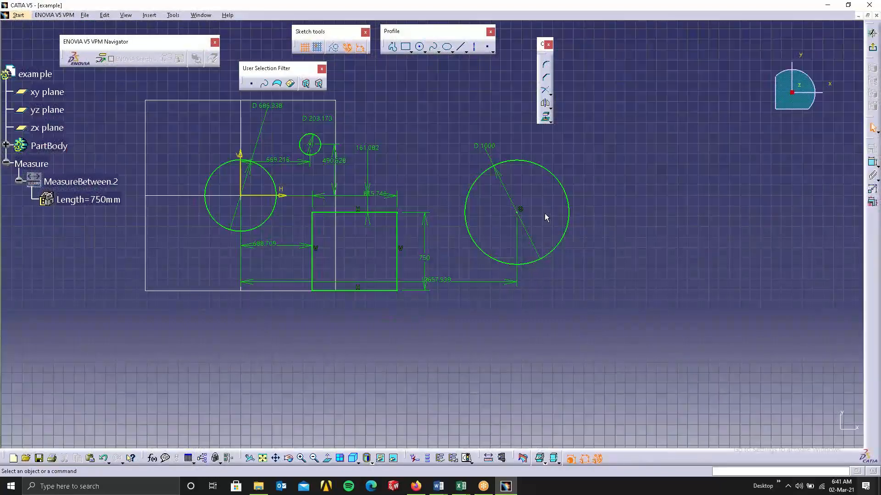
middle_click_drag(262, 172, 336, 219)
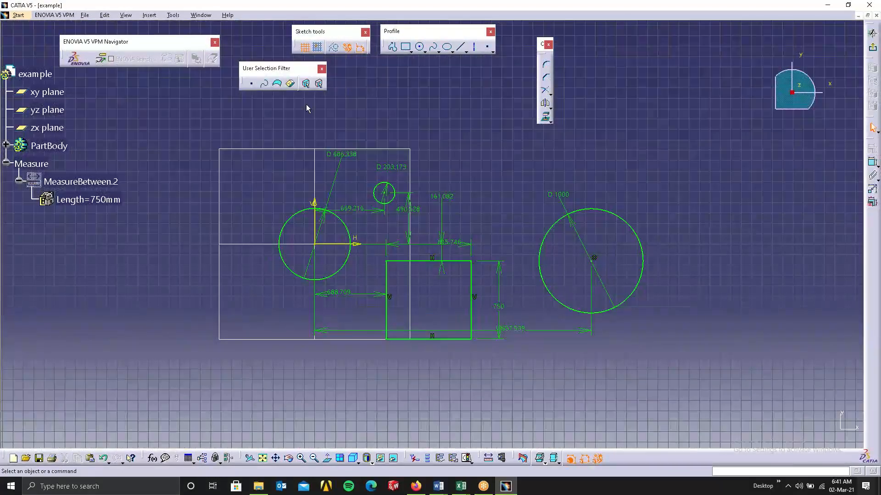
mouse_move(252, 132)
left_mouse_down()
mouse_move(598, 356)
mouse_move(680, 399)
left_mouse_up()
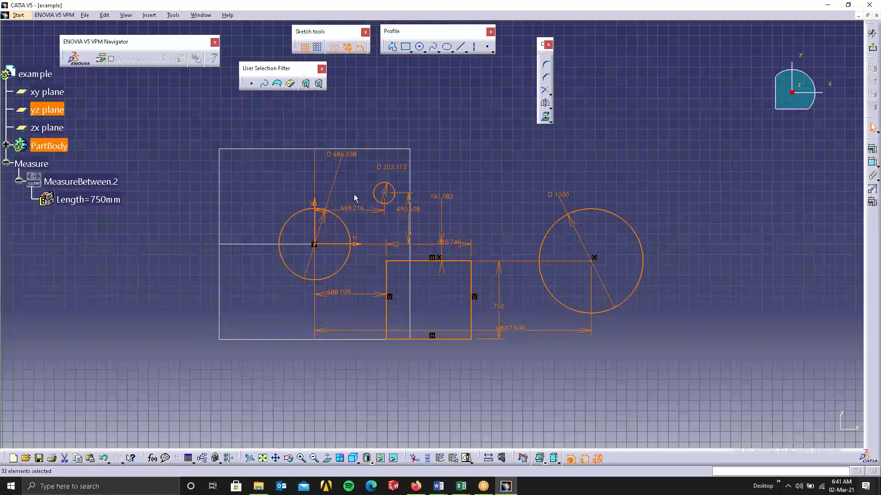
left_click(676, 203)
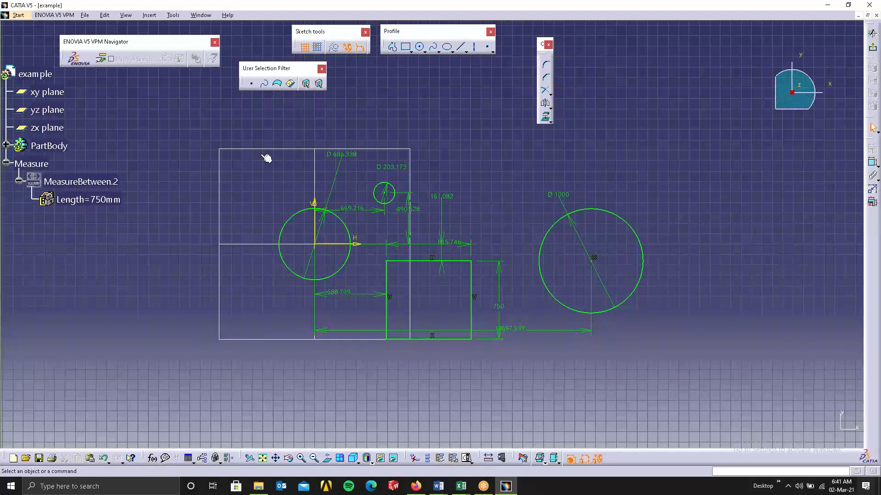
mouse_move(250, 137)
left_mouse_down()
mouse_move(407, 151)
mouse_move(689, 324)
mouse_move(706, 382)
left_mouse_up()
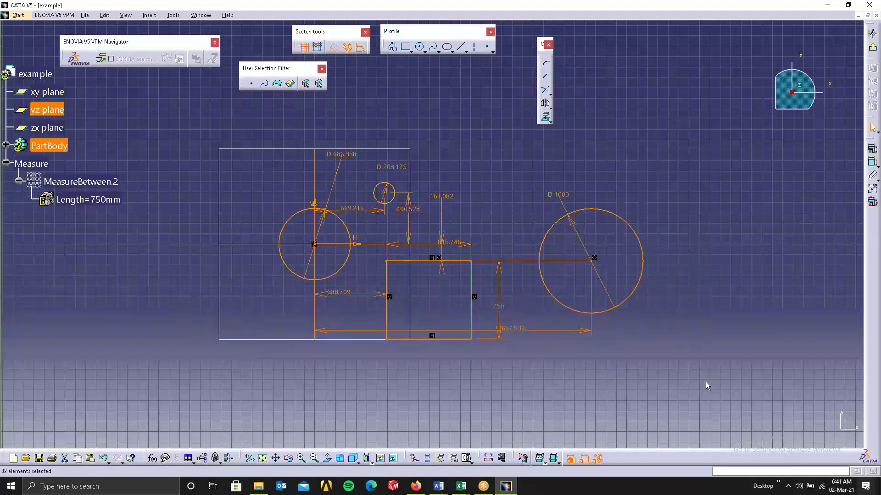
key("Delete")
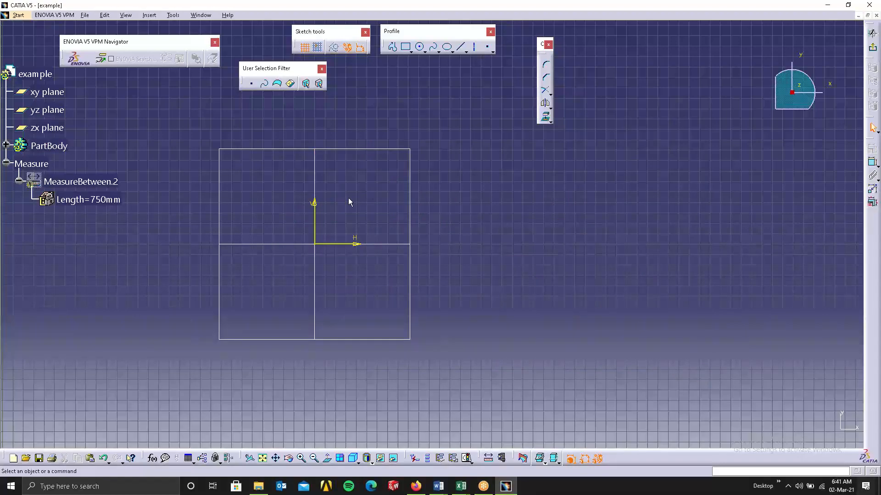
- Move the floating User Selection Filter toolbar away from the drawing area to sit beside the ENOVIA V5 VPM Navigator toolbar
middle_click_drag(275, 169, 449, 233)
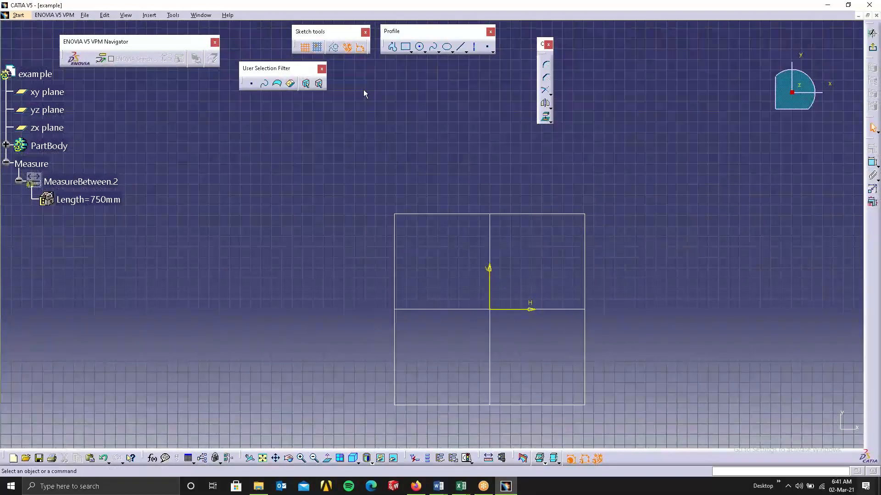
mouse_move(525, 289)
middle_mouse_down()
mouse_move(487, 213)
mouse_move(551, 276)
middle_mouse_up()
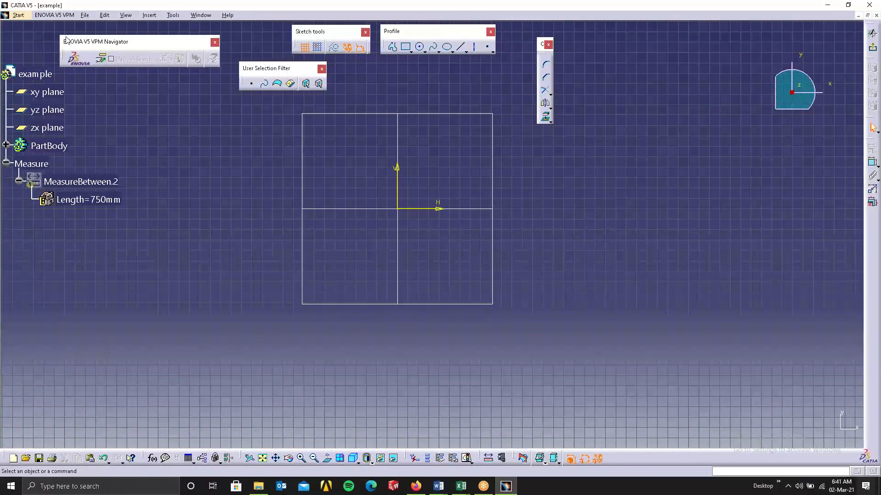
left_click_drag(282, 68, 66, 38)
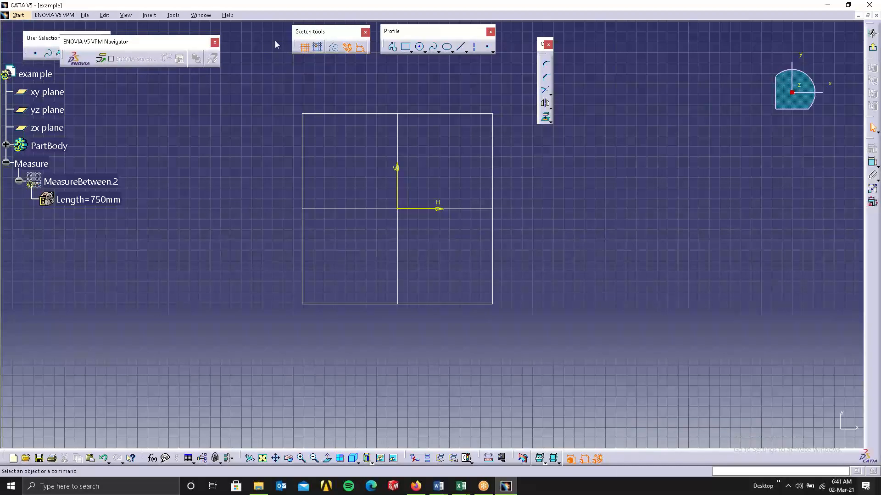
- Move the floating Sketch tools toolbar beside the ENOVIA V5 VPM Navigator toolbar
left_click_drag(313, 29, 255, 37)
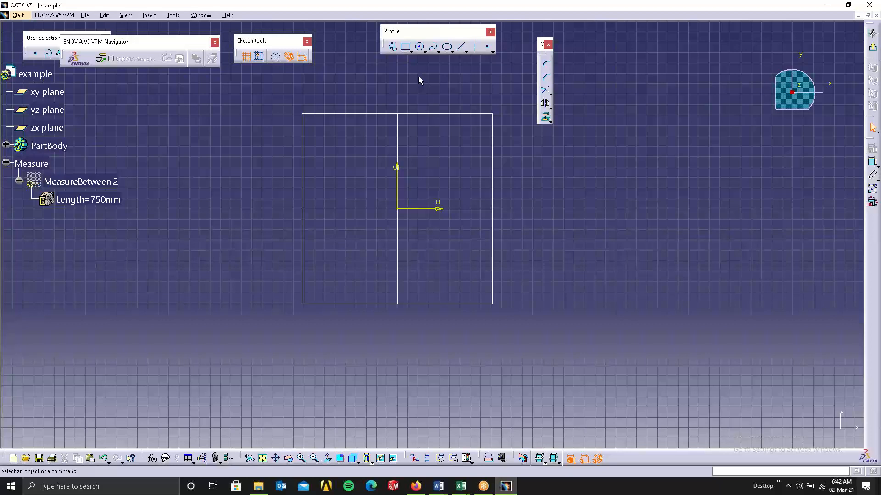
left_click(393, 49)
key("Escape")
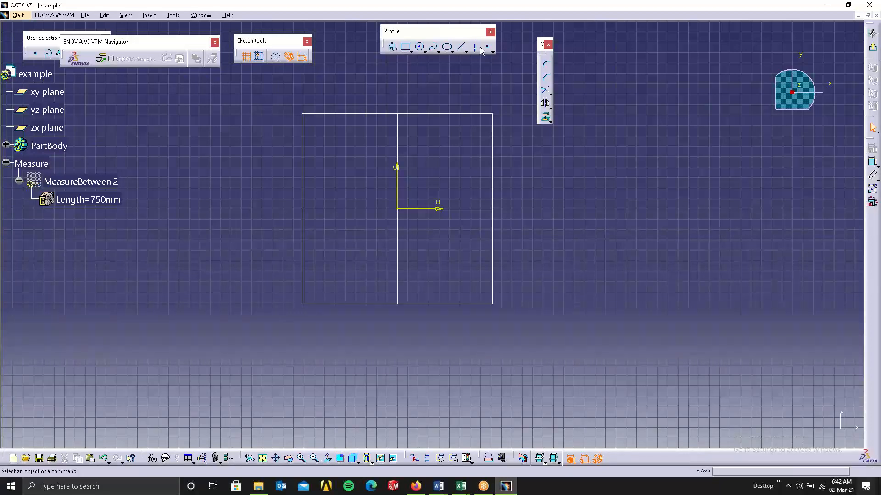
left_click(460, 46)
key("Escape")
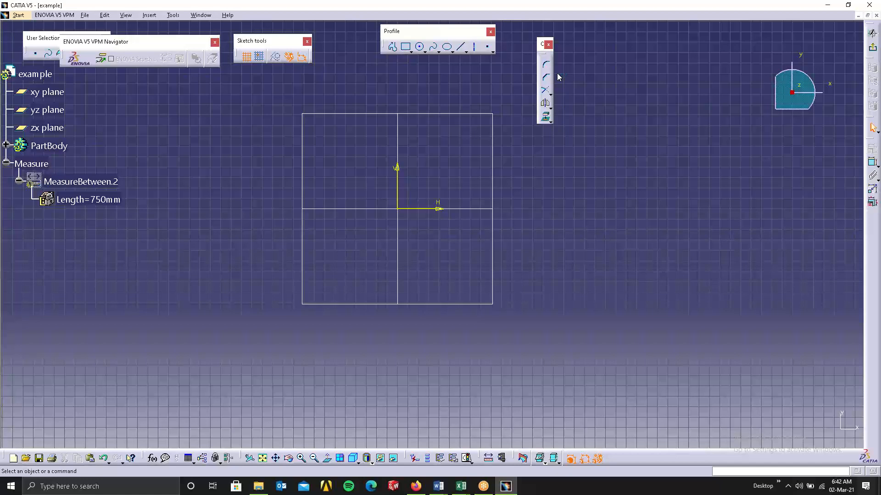
- Switch the floating Operation toolbar to horizontal orientation and place it between the Profile toolbar and the compass
key("shift")
key("shift")
key("shift")
key("shift")
key("shift")
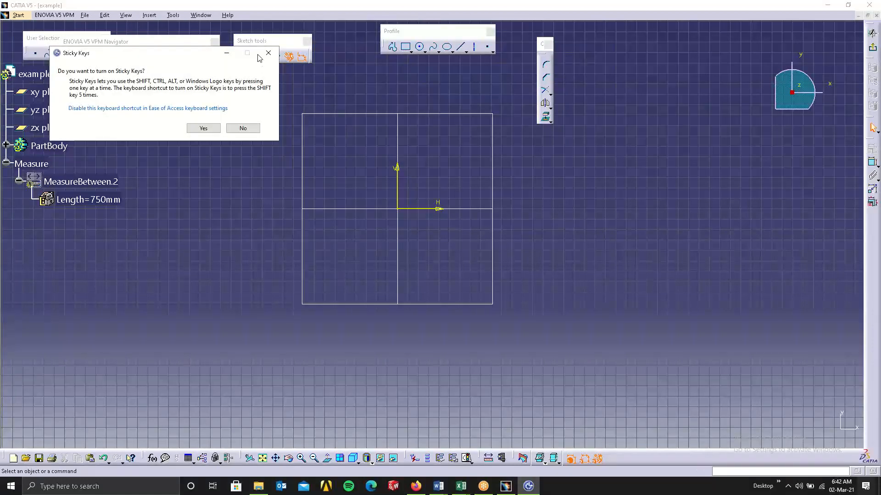
left_click(271, 48)
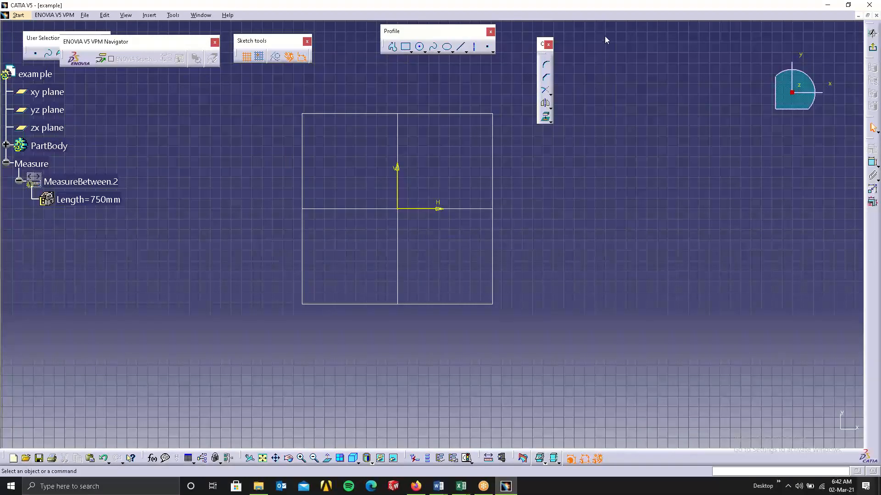
left_click_drag(605, 36, 604, 36)
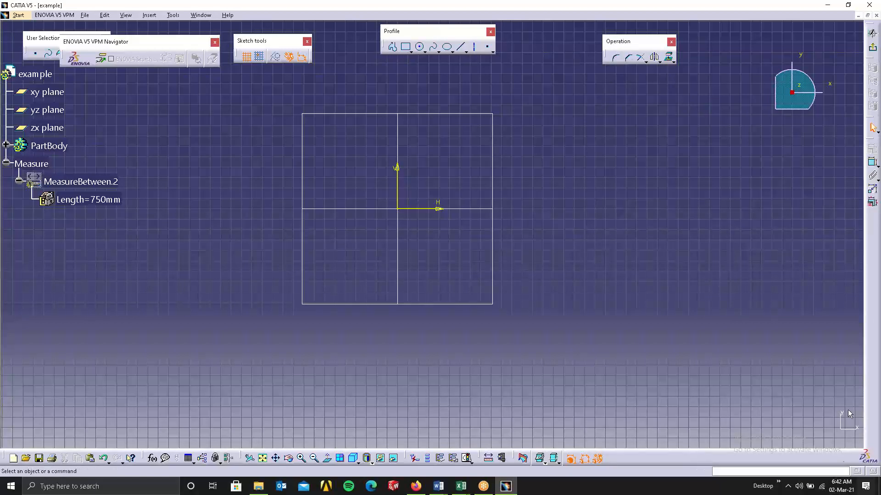
right_click(874, 381)
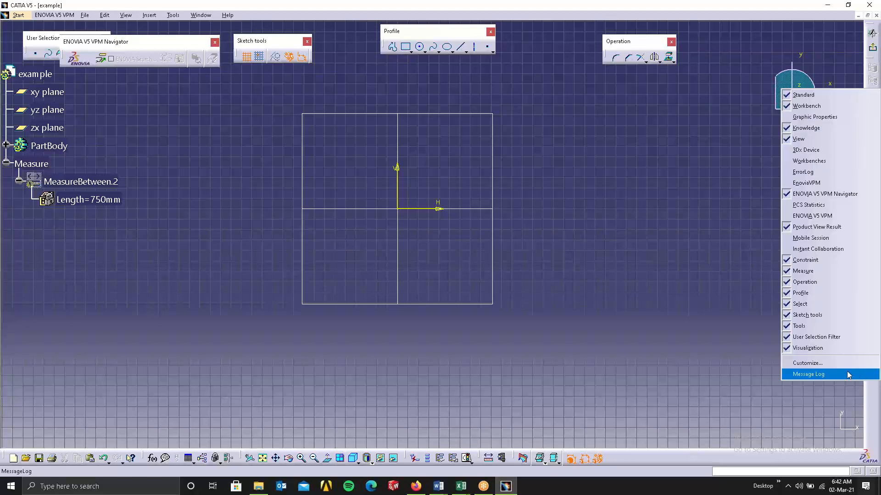
left_click(828, 364)
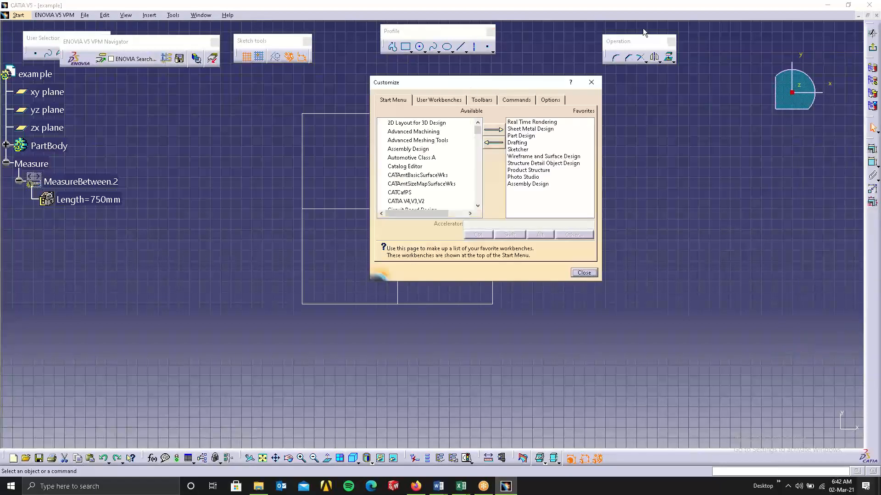
left_click(592, 82)
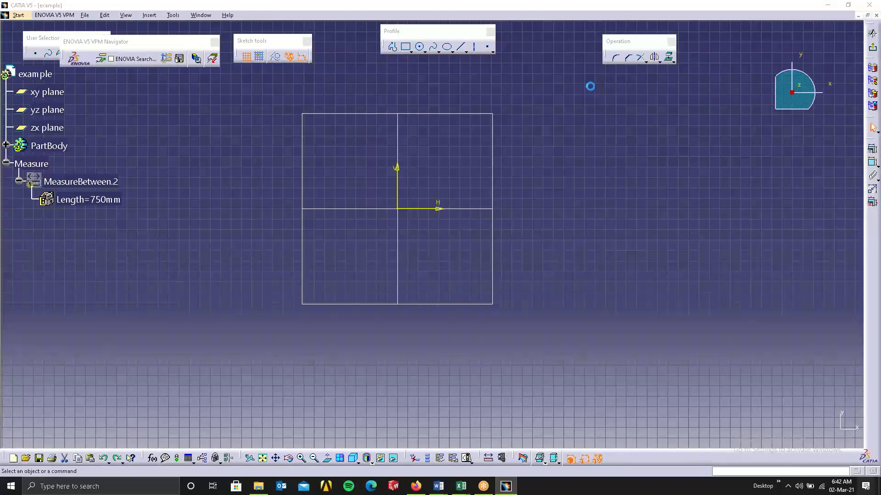
- Move the Sketch tools toolbar nearer the Profile toolbar and close it
left_click_drag(323, 38, 299, 50)
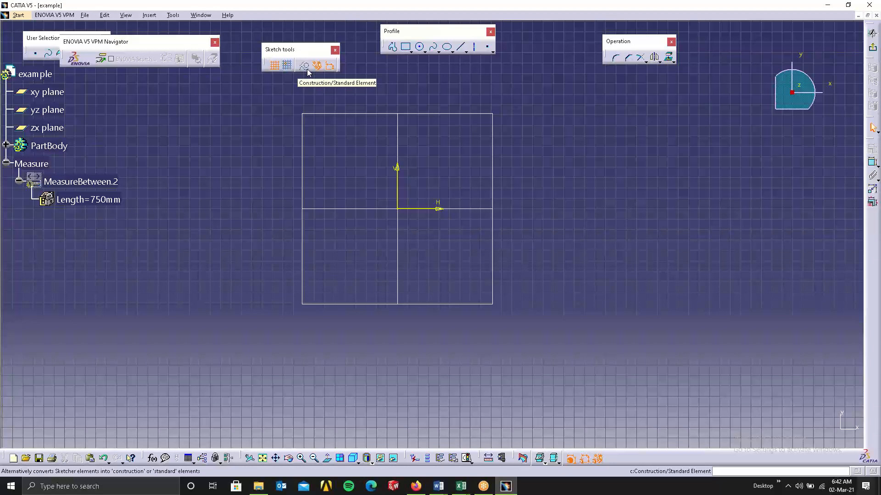
left_click(335, 50)
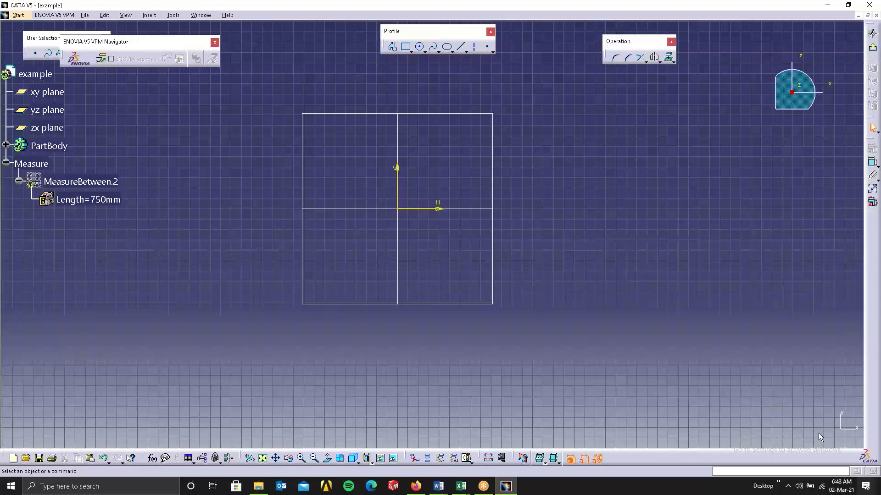
- Restore the contents of all toolbars and their default positions through the Customize settings
right_click(872, 399)
left_click(810, 380)
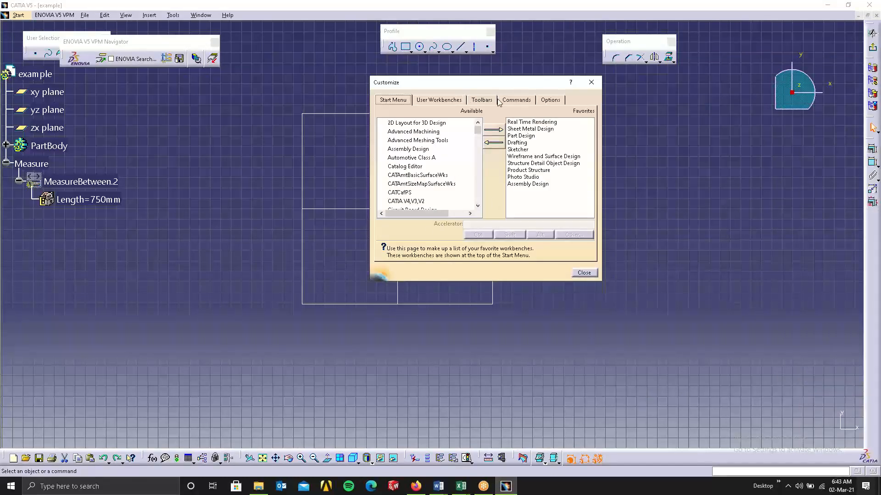
left_click(490, 101)
left_click(584, 159)
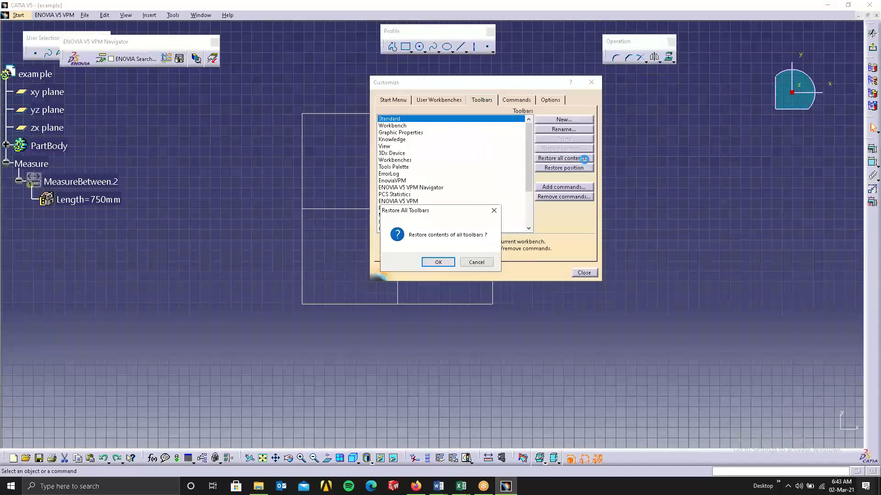
left_click(438, 262)
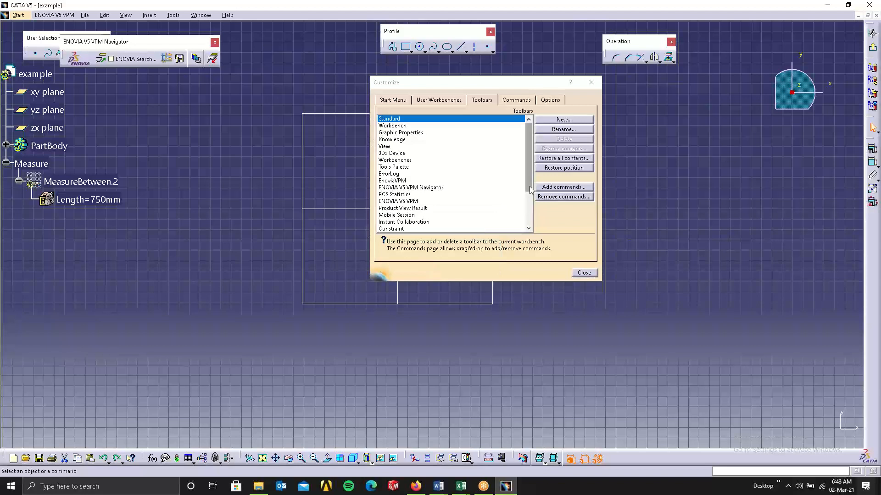
left_click(566, 168)
left_click(438, 262)
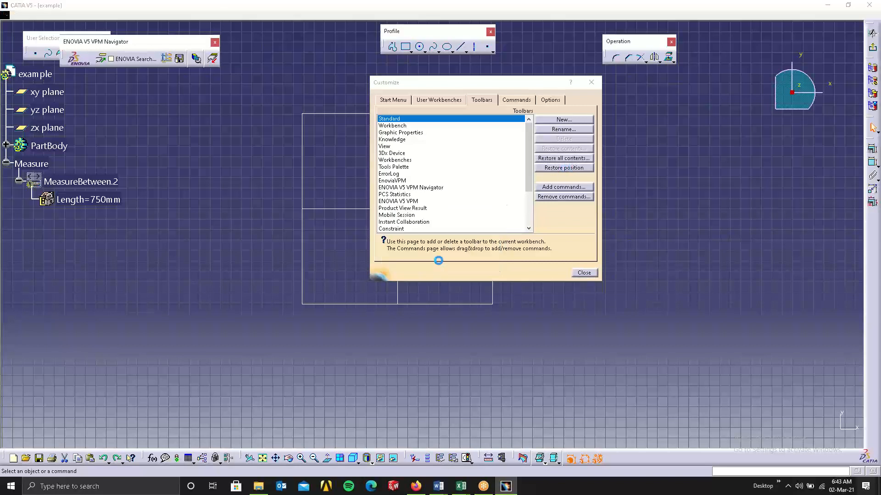
left_click(583, 272)
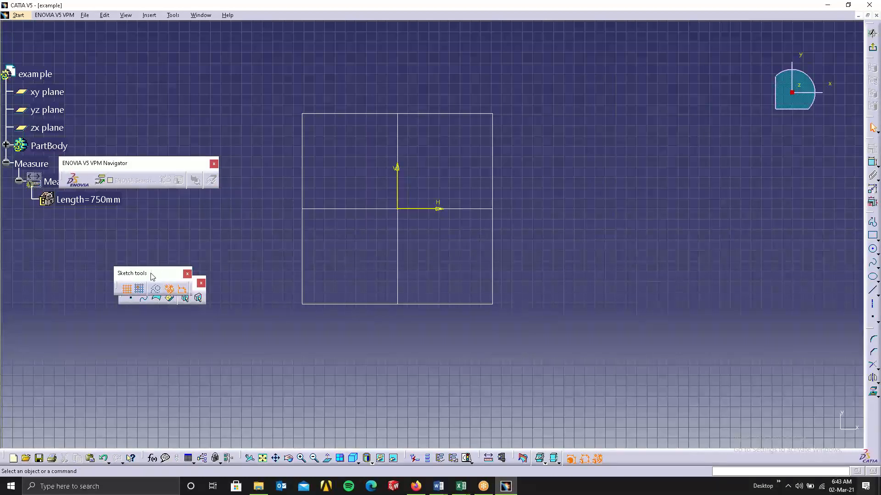
- Dock the Sketch tools toolbar horizontally under the menu bar and the User Selection Filter toolbar vertically beside the specification tree
left_click_drag(149, 273, 469, 28)
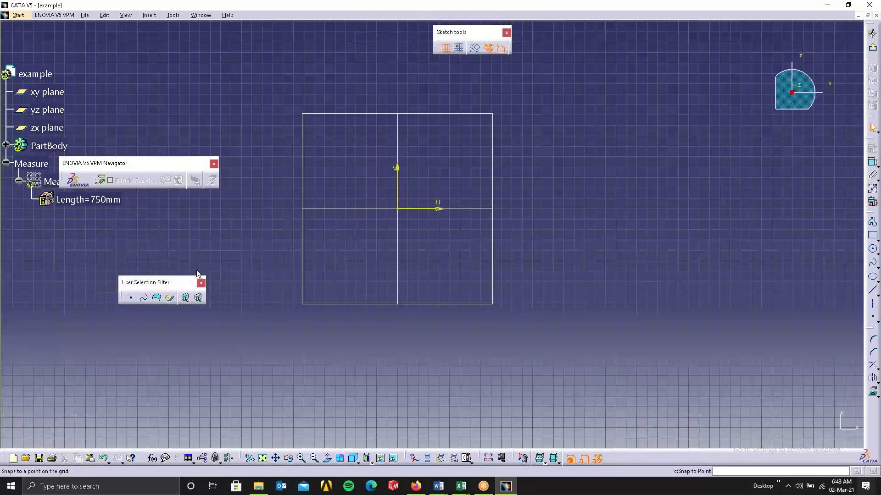
left_click_drag(170, 287, 246, 31)
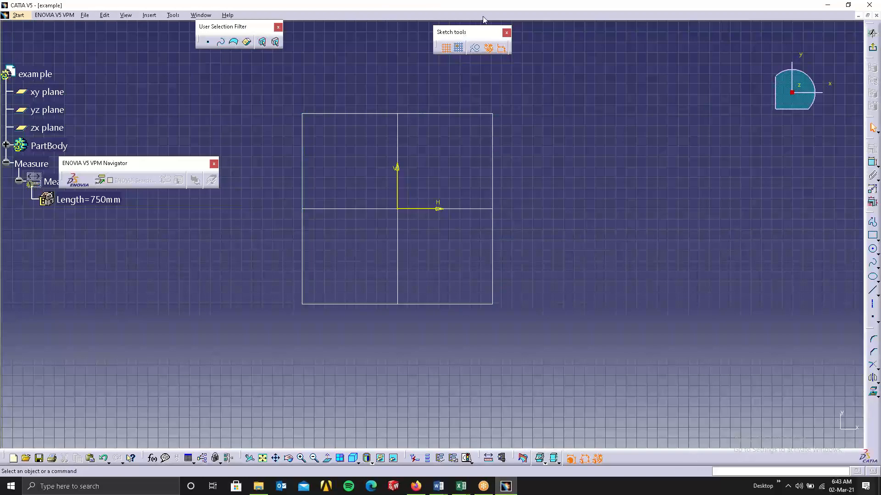
left_click_drag(482, 16, 484, 21)
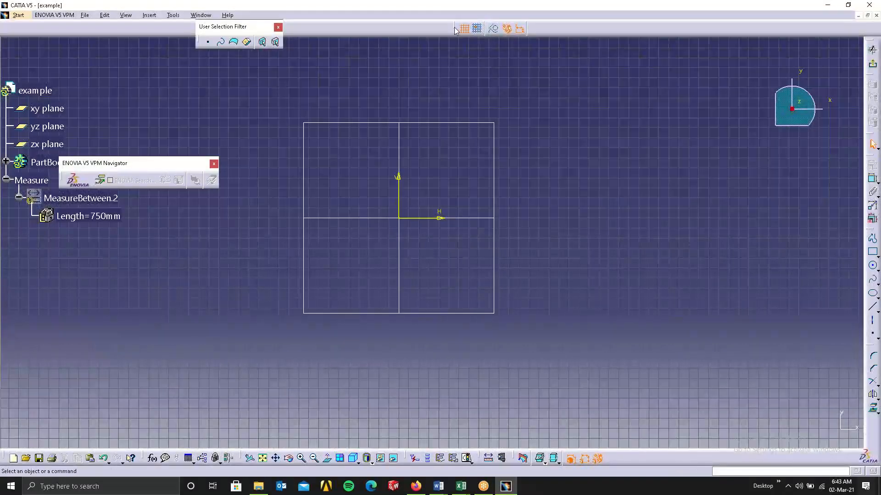
left_click_drag(310, 22, 303, 26)
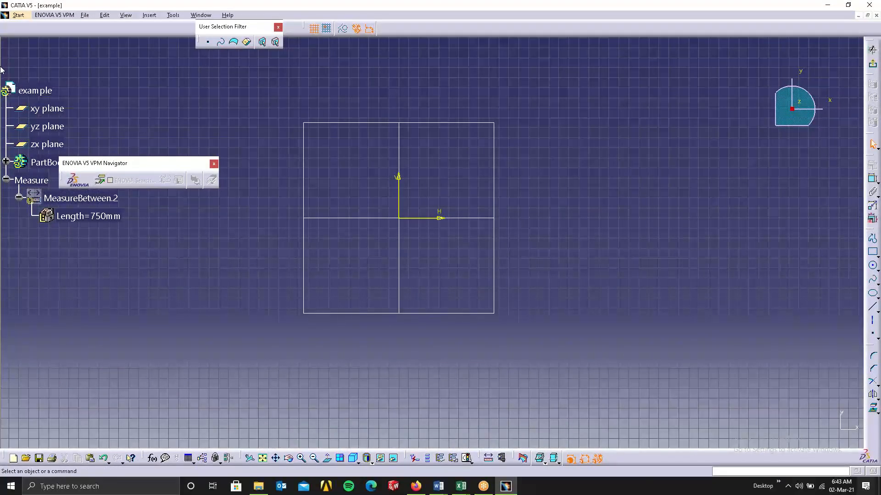
left_click_drag(7, 72, 7, 73)
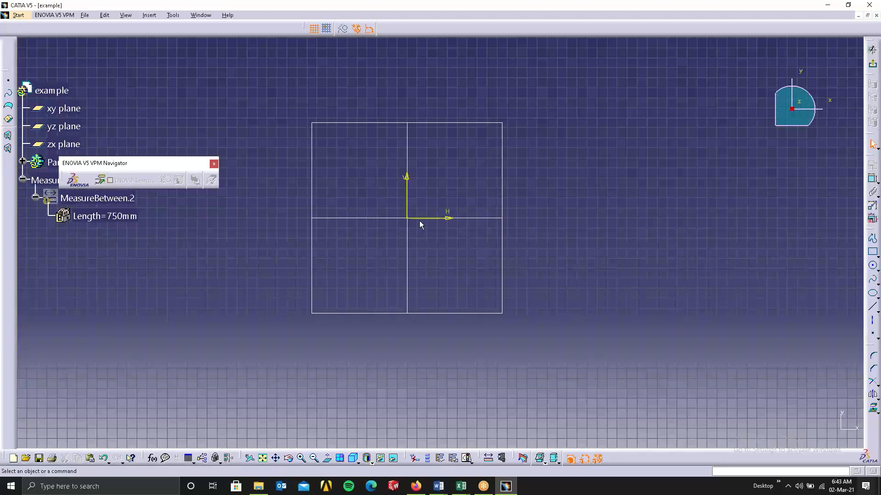
- Flip the sketch view to its reverse side and back with Normal View, and fit the geometry in the view
middle_click_drag(451, 182, 513, 209)
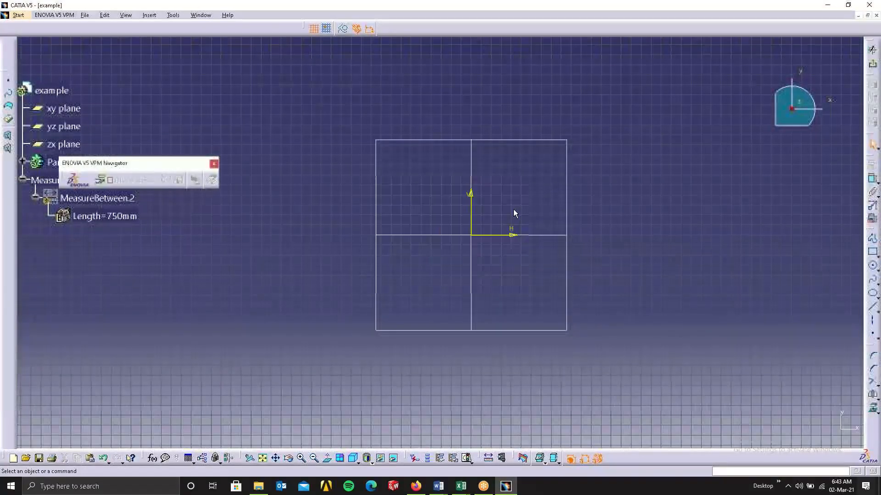
left_click(327, 458)
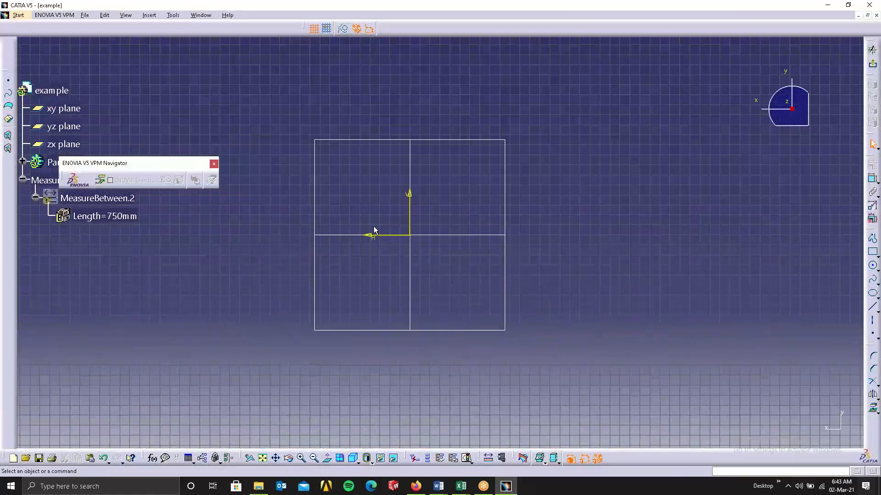
left_click(327, 459)
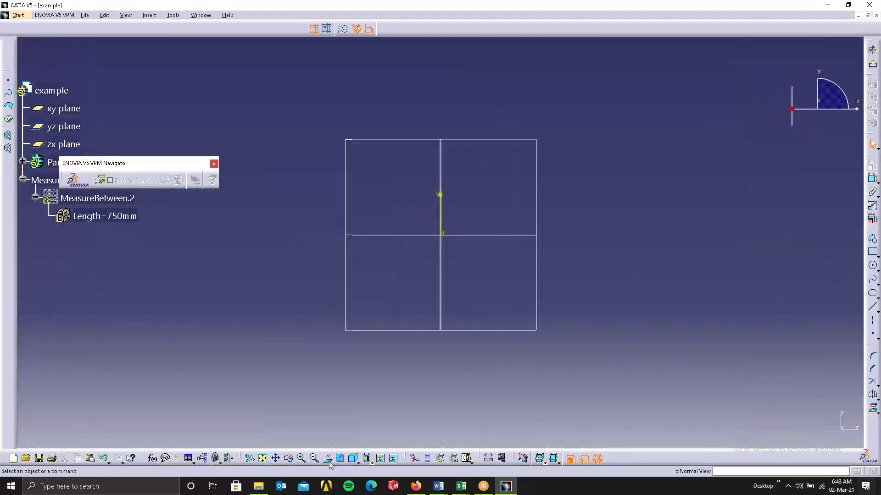
left_click(255, 461)
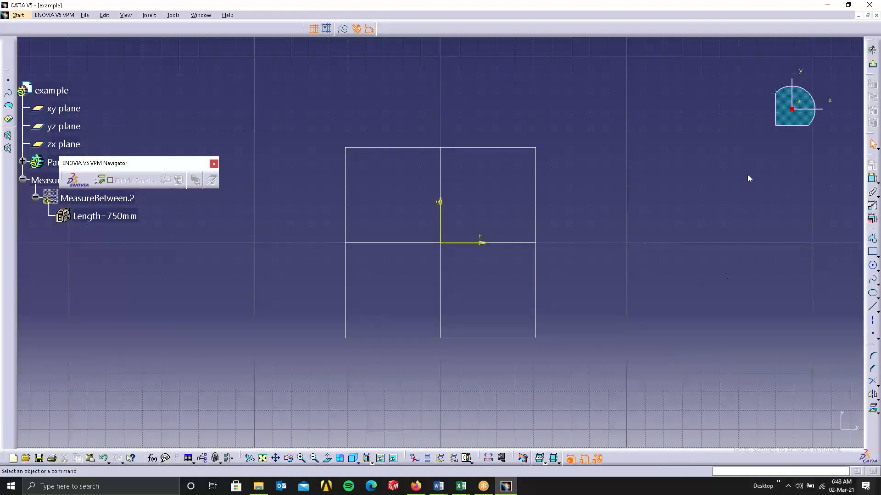
- Undock the Profile and Sketch tools toolbars and arrange them horizontally side by side above the drawing area
left_click_drag(610, 104, 612, 102)
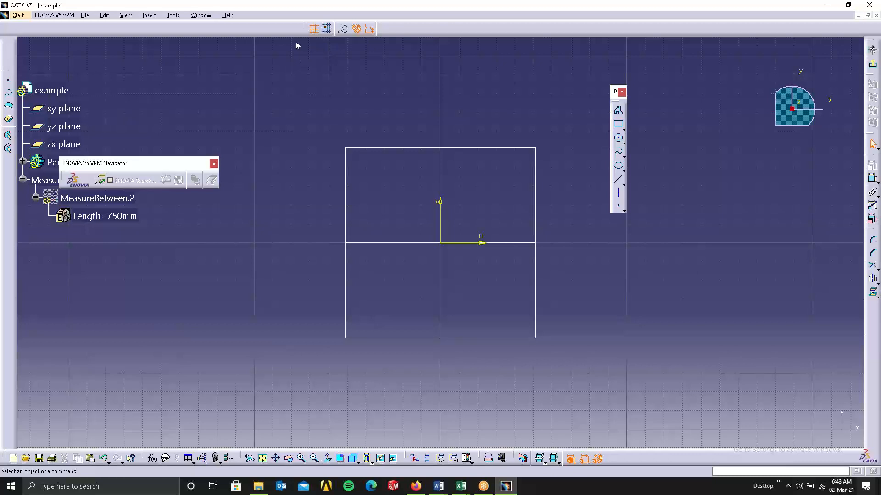
left_click_drag(296, 46, 157, 44)
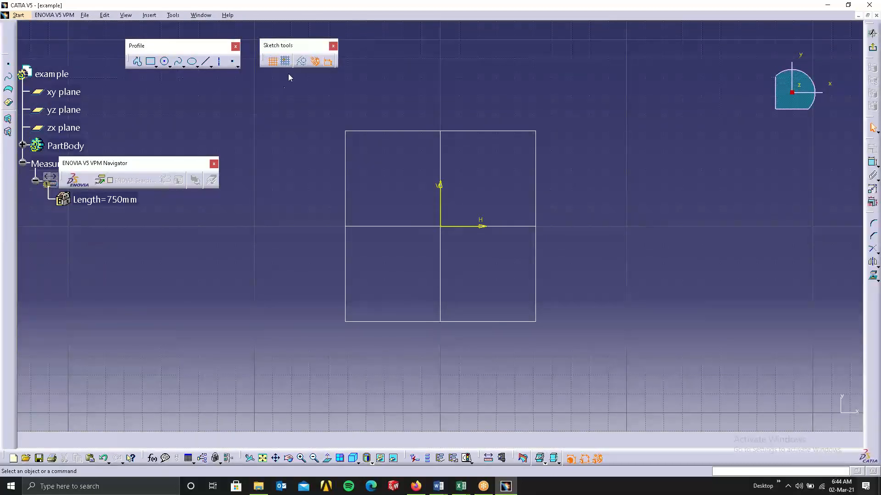
left_click_drag(282, 45, 291, 33)
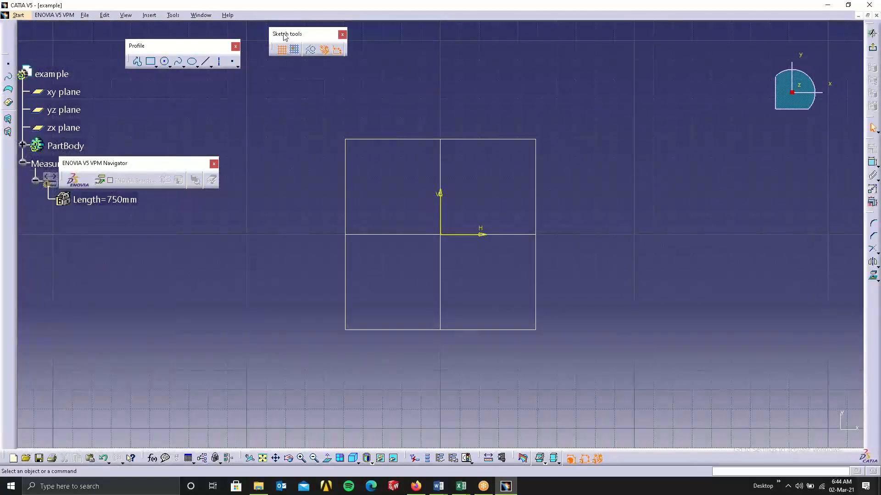
left_click_drag(209, 48, 220, 35)
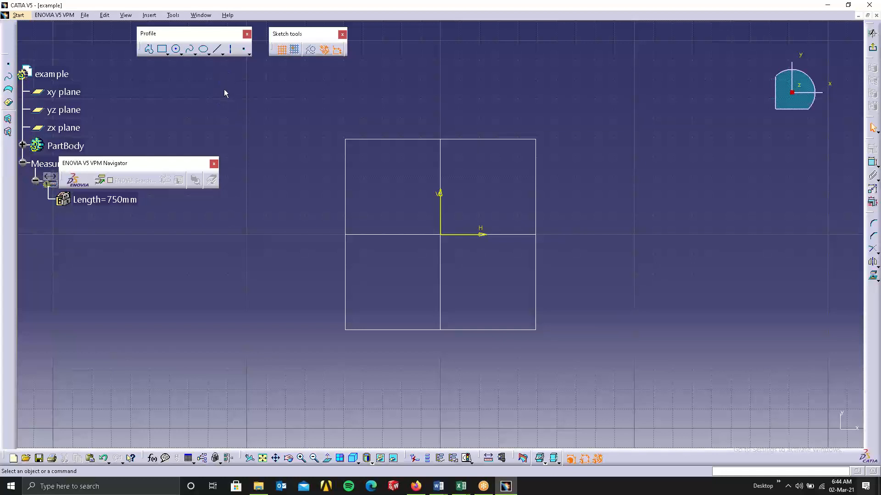
- Start a Profile with its first point at the sketch origin, H 0 mm and V 0 mm
left_click(148, 49)
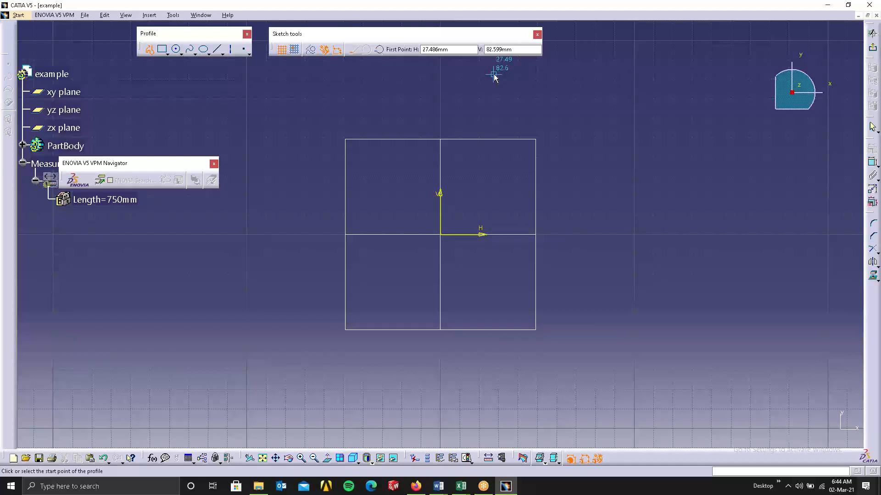
left_click_drag(454, 50, 413, 50)
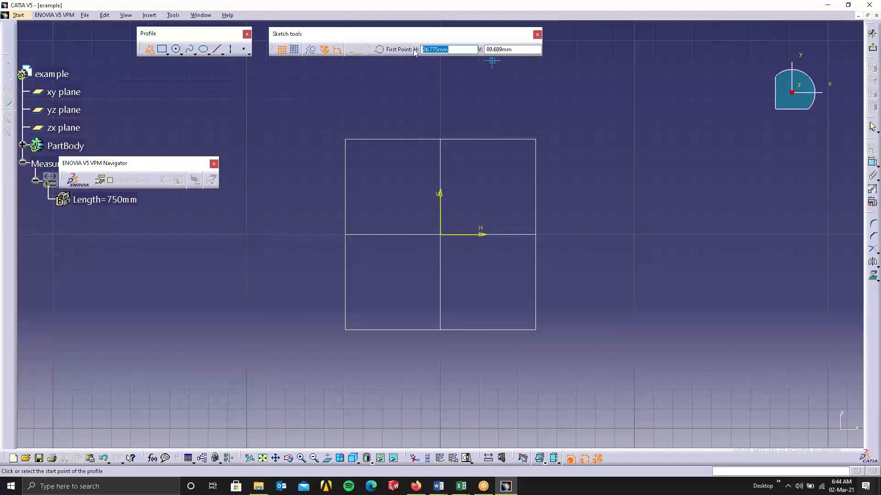
type("50")
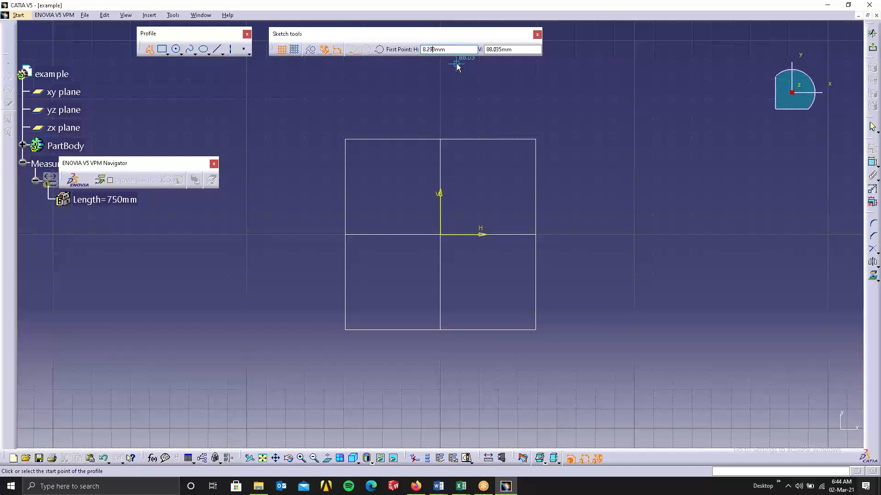
key("BackSpace")
key("BackSpace")
key("BackSpace")
key("BackSpace")
key("BackSpace")
key("BackSpace")
key("BackSpace")
type("0")
key("Tab")
type("0")
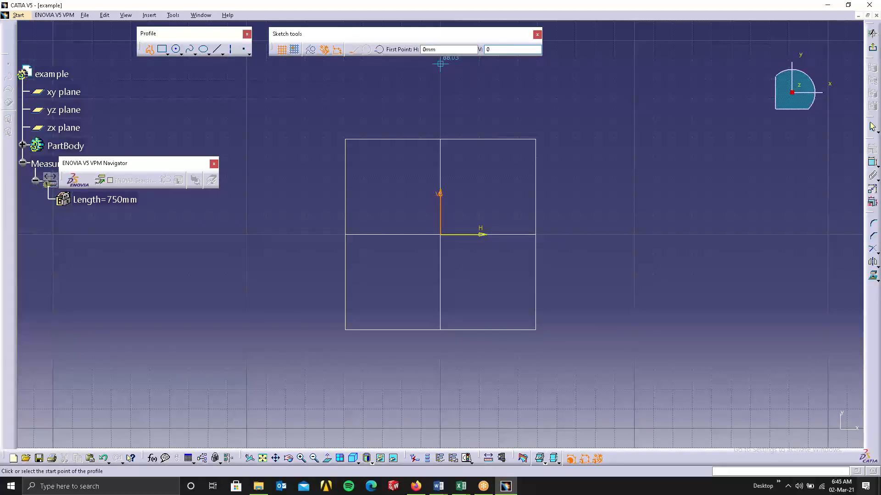
key("Return")
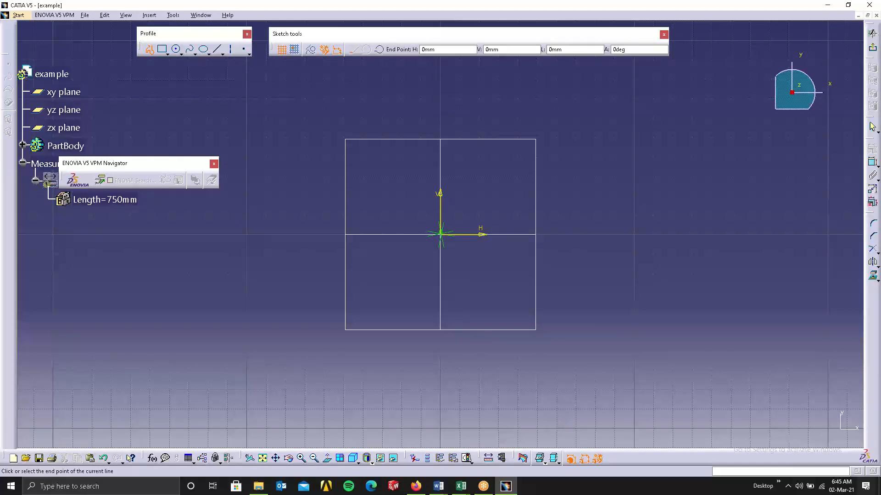
key("Tab")
key("Tab")
key("Tab")
key("Tab")
type("100")
key("Tab")
type("100")
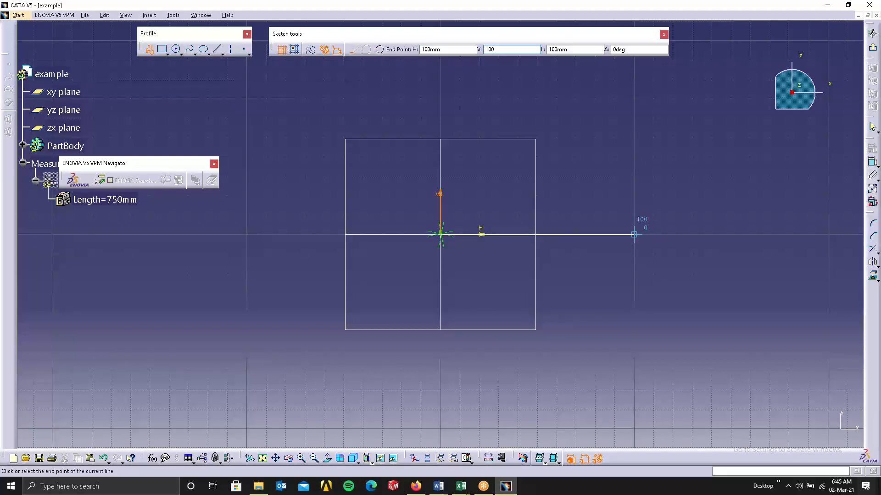
key("Return")
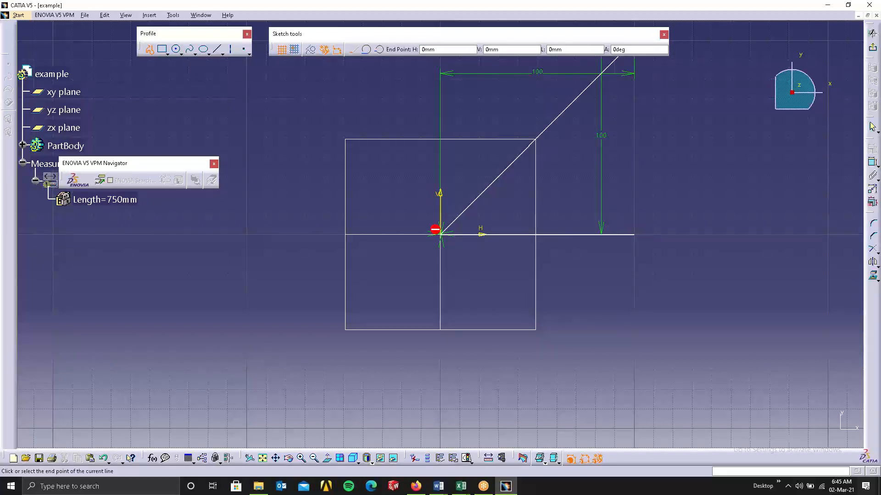
type("100")
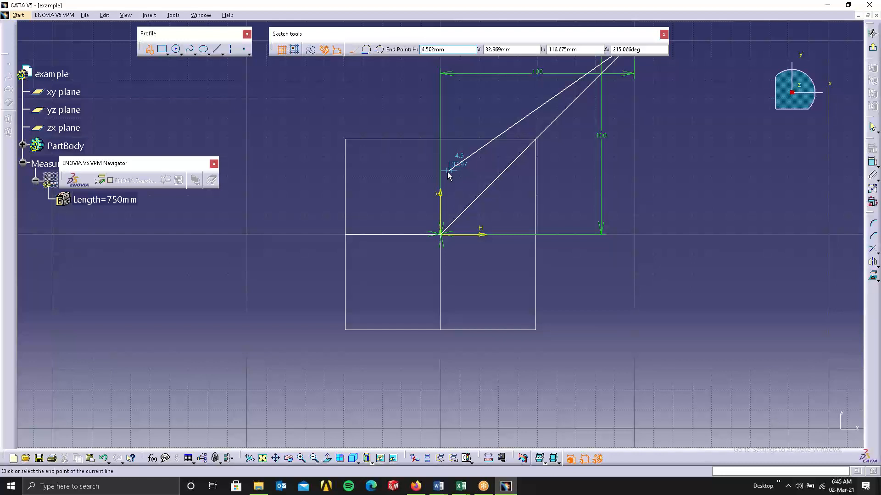
key("ctrl+z")
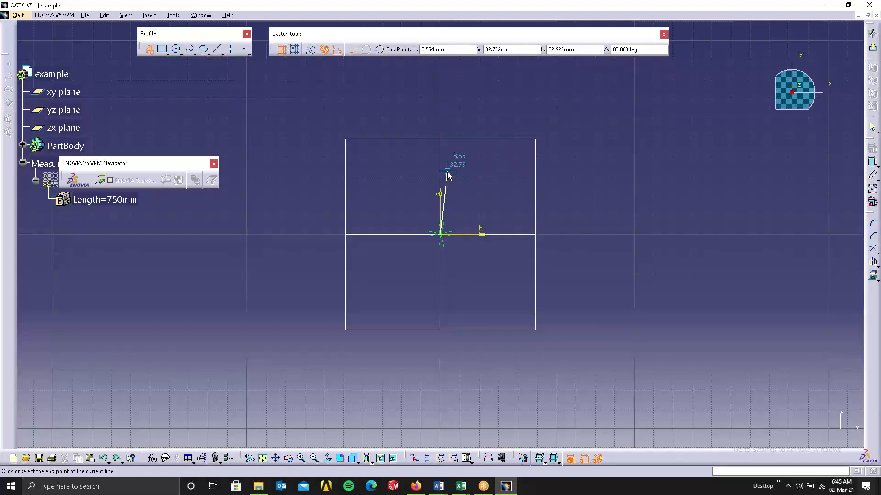
- Draw the first profile line from the origin to an end point at H 100 mm, V 0 mm
type("100")
key("Tab")
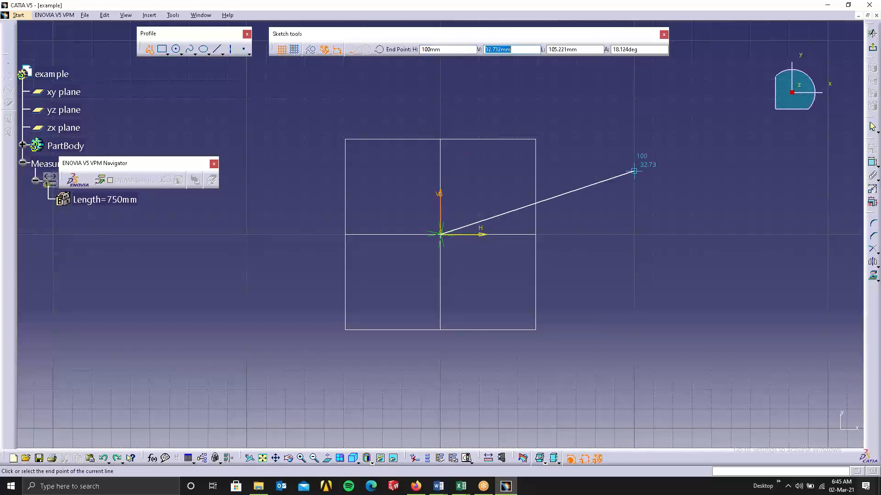
type("0")
key("Return")
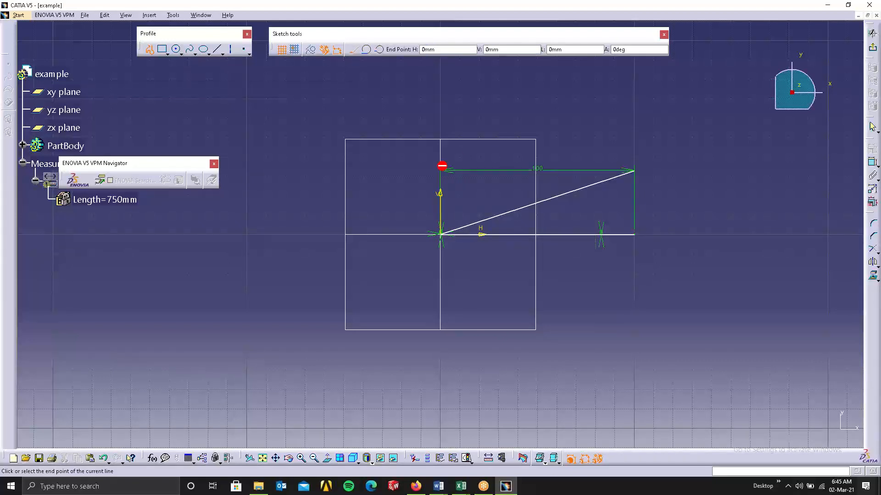
type("1")
key("BackSpace")
type("0")
key("Tab")
type("100")
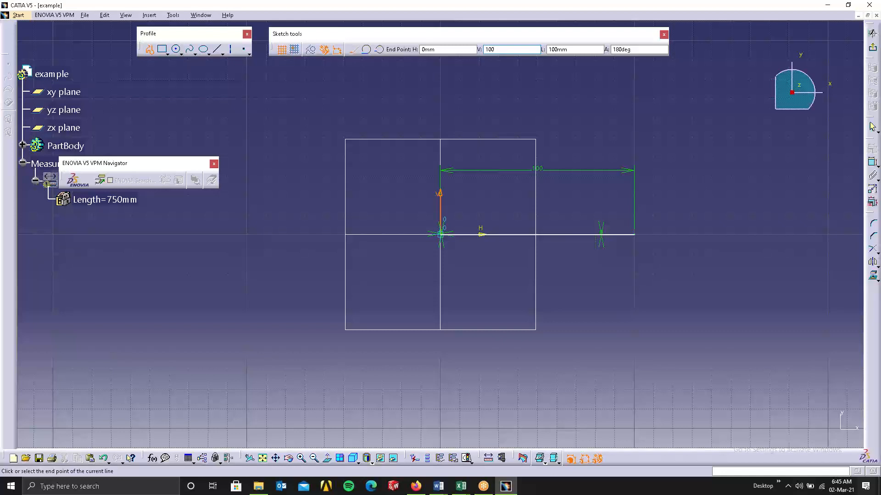
key("Return")
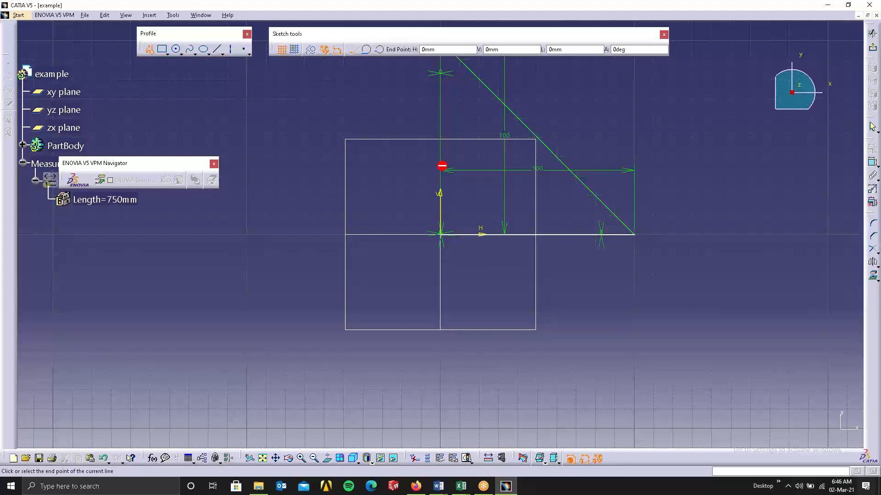
key("ctrl+z")
- Continue the profile with a vertical line ending at H 100 mm, V 100 mm
type("100")
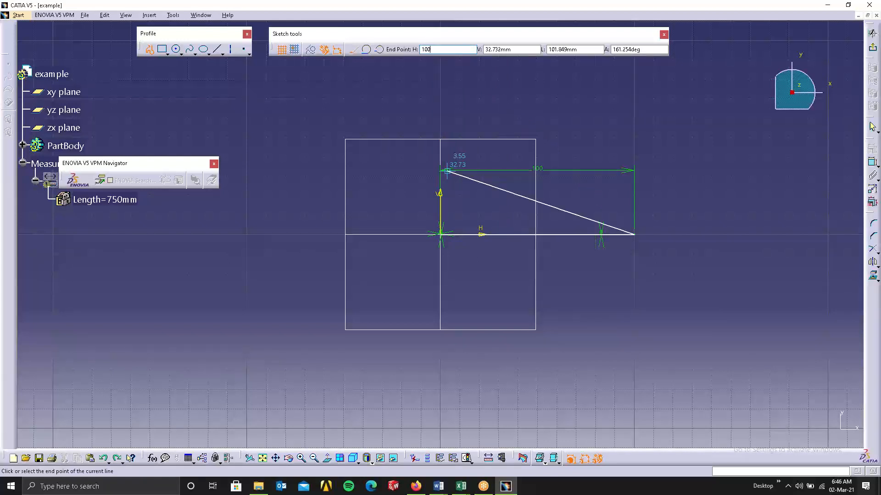
key("Tab")
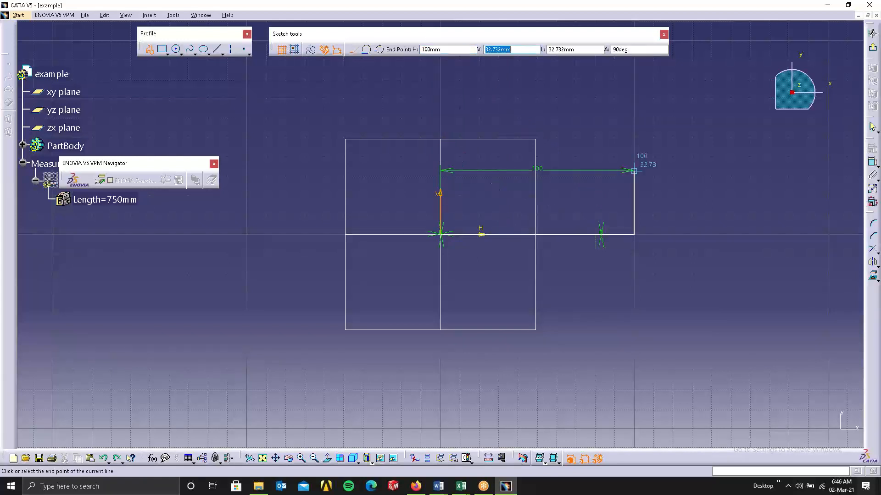
type("100")
key("Return")
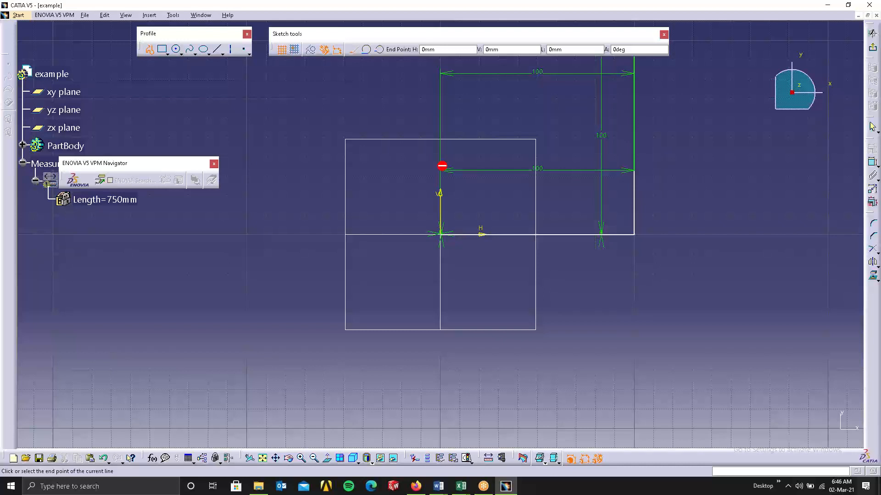
- Add the profile's upper horizontal line with its end point at H 0 mm, V 100 mm
key("Tab")
type("100")
key("Tab")
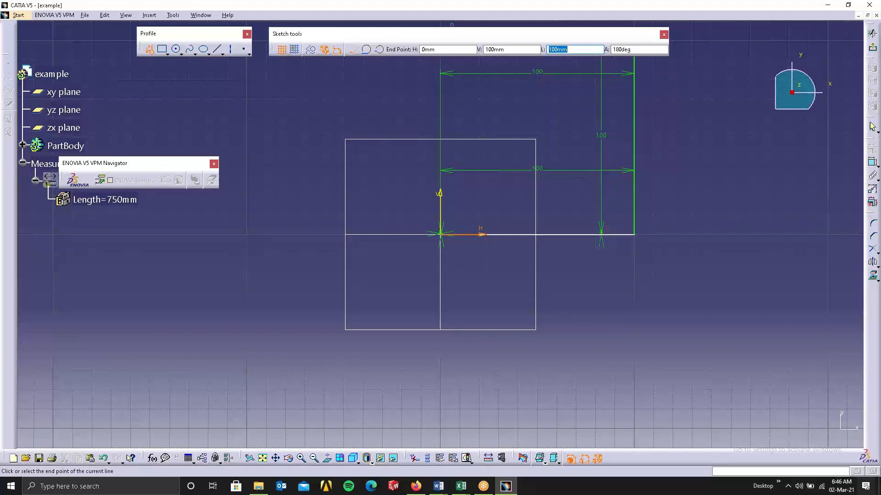
key("Tab")
key("Tab")
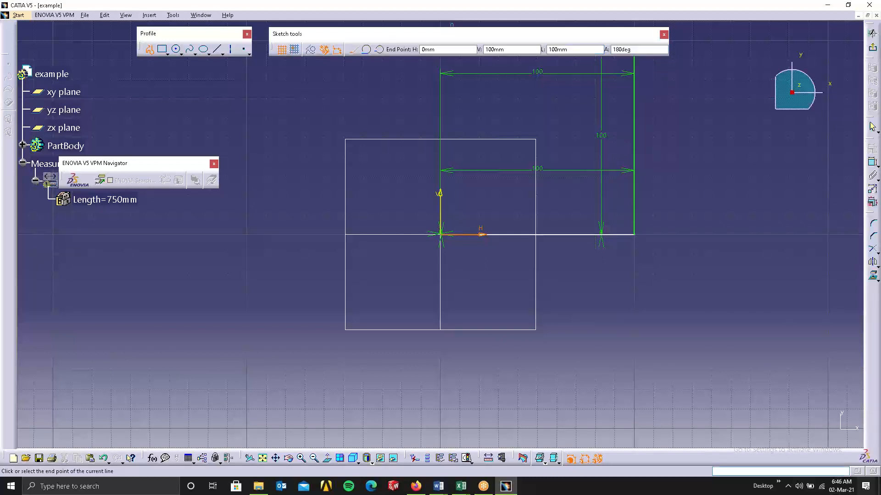
type("1")
key("Tab")
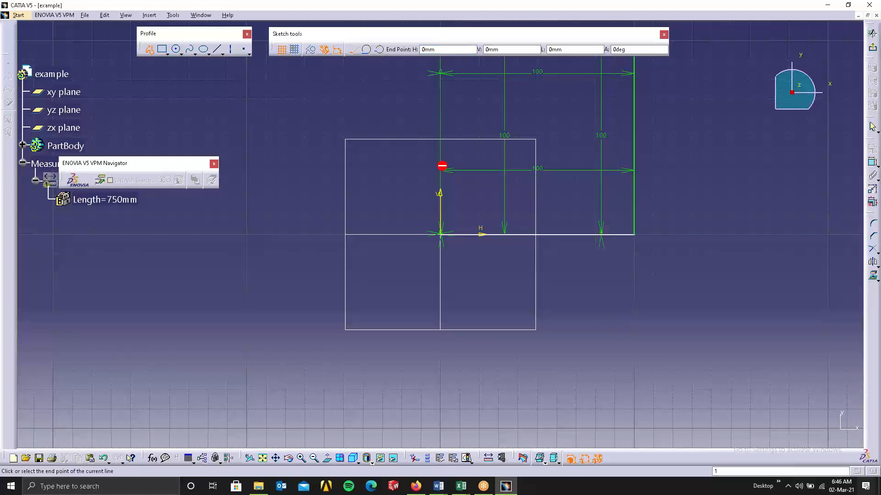
- Close the square profile at the sketch origin, H 0 mm and V 0 mm, and clear the selection
type("0")
key("Return")
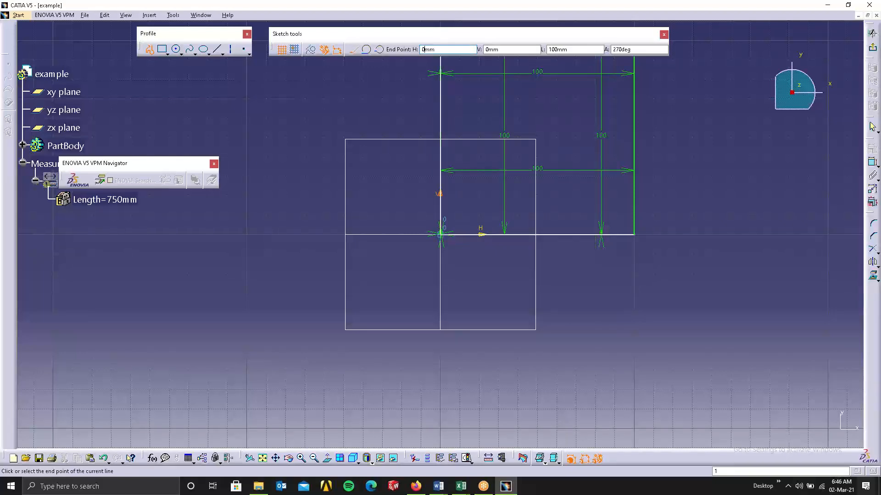
middle_click_drag(572, 140, 425, 260)
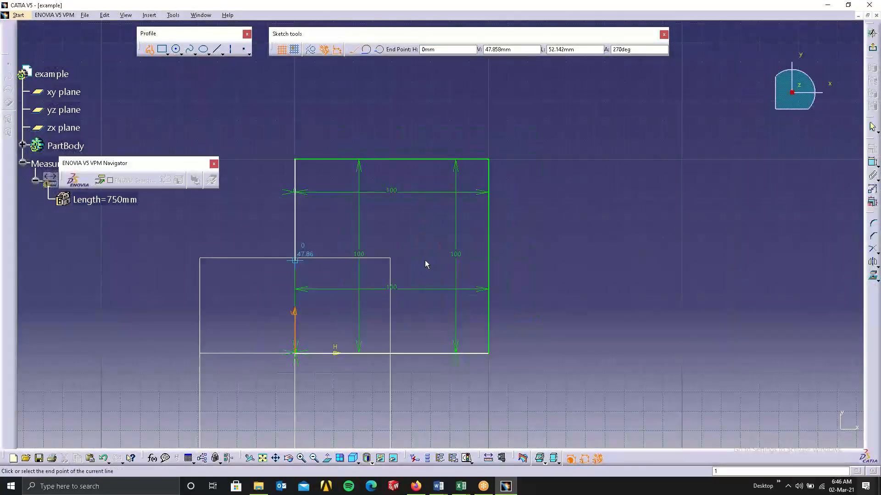
left_click(298, 355)
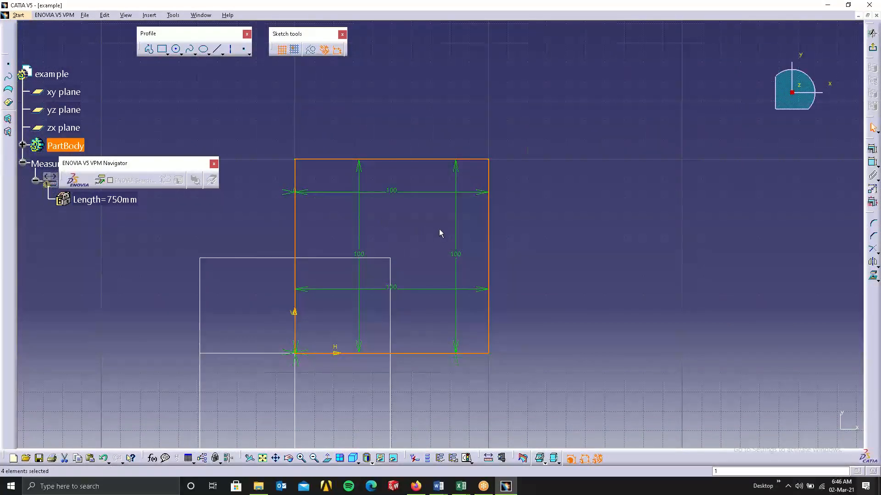
middle_click_drag(441, 232, 513, 166)
left_click(631, 242)
- Start a second profile beside the square with a 100 mm vertical line upward and a horizontal line level with the square's upper edge
middle_click_drag(469, 284, 566, 276)
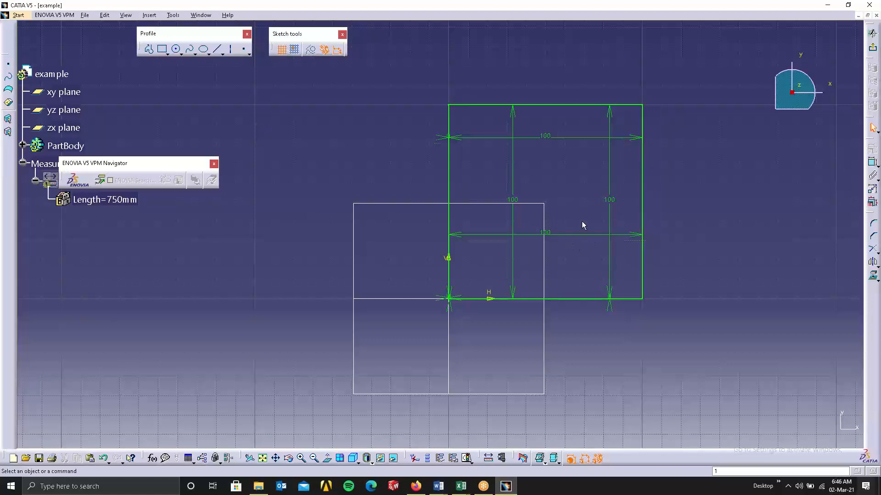
middle_click_drag(582, 221, 481, 192)
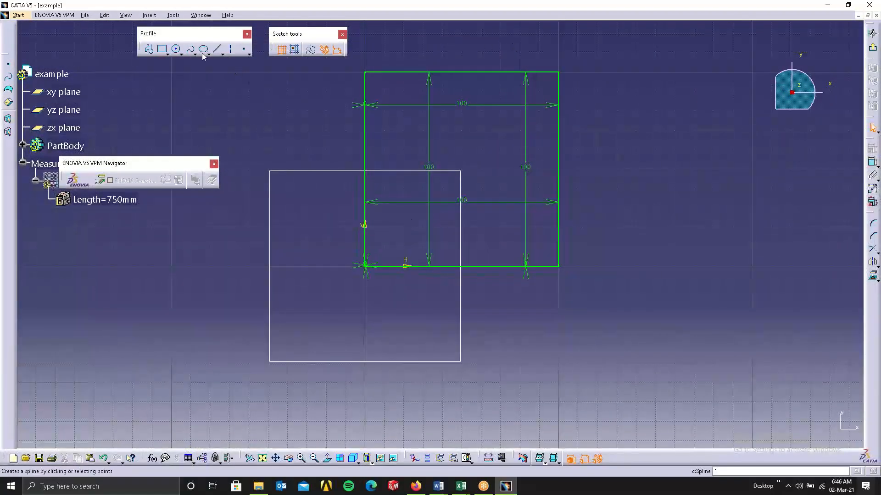
left_click(153, 52)
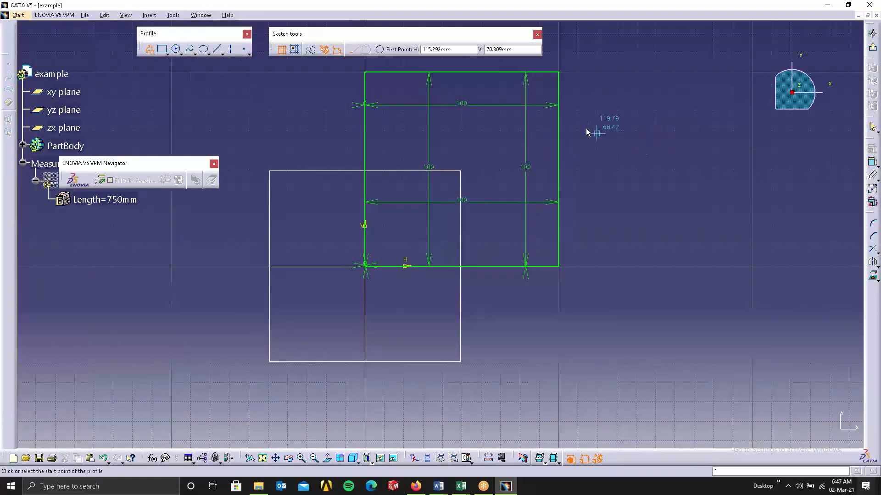
mouse_move(584, 181)
middle_mouse_down()
mouse_move(494, 198)
mouse_move(383, 181)
middle_mouse_up()
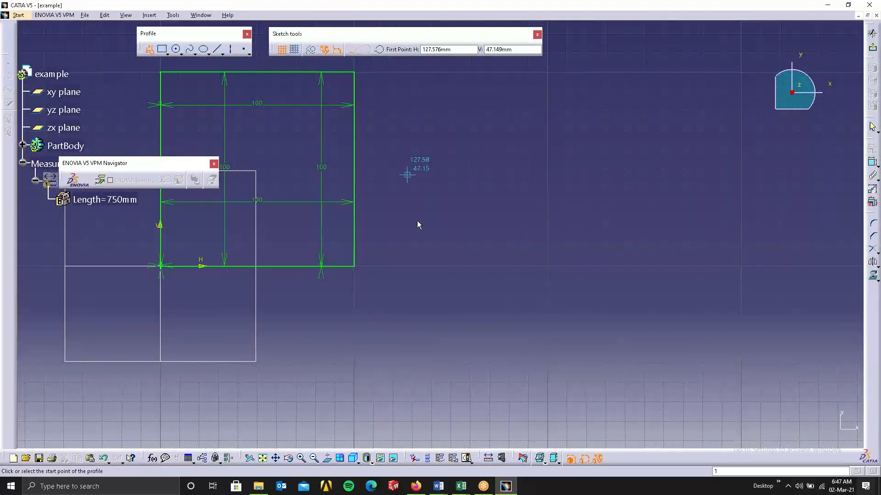
left_click(469, 264)
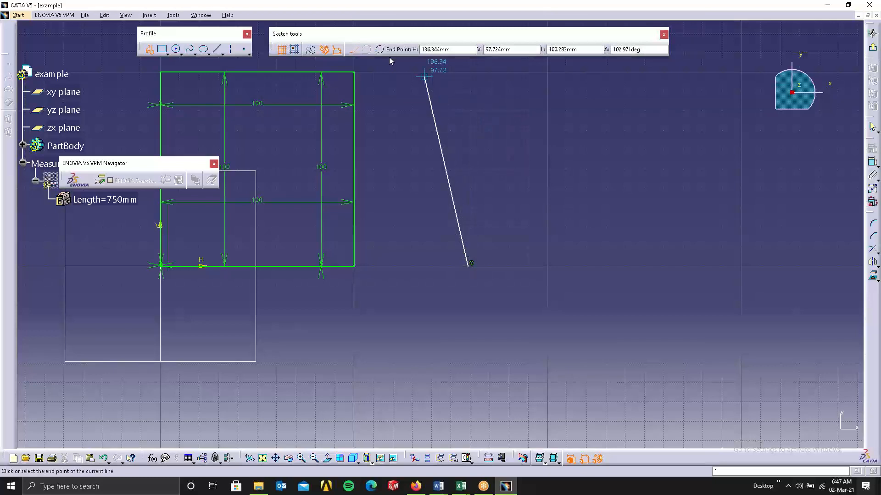
middle_click_drag(481, 104, 455, 176)
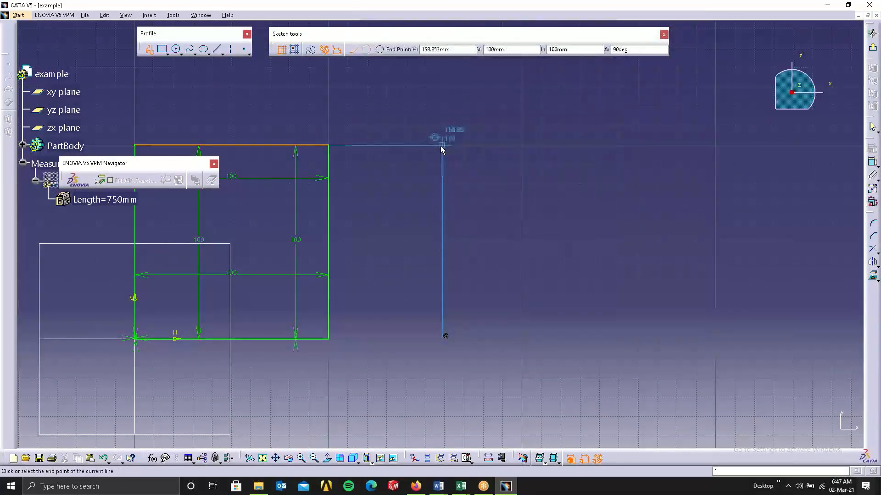
left_click(441, 146)
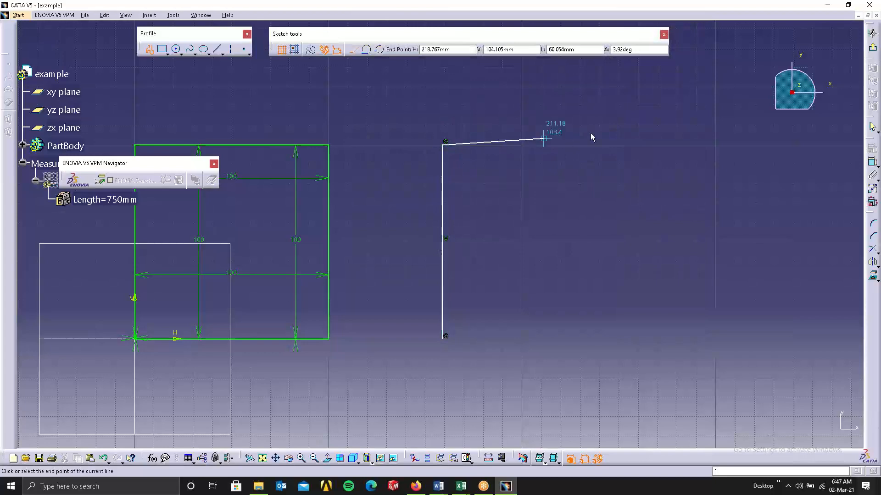
left_click(619, 159)
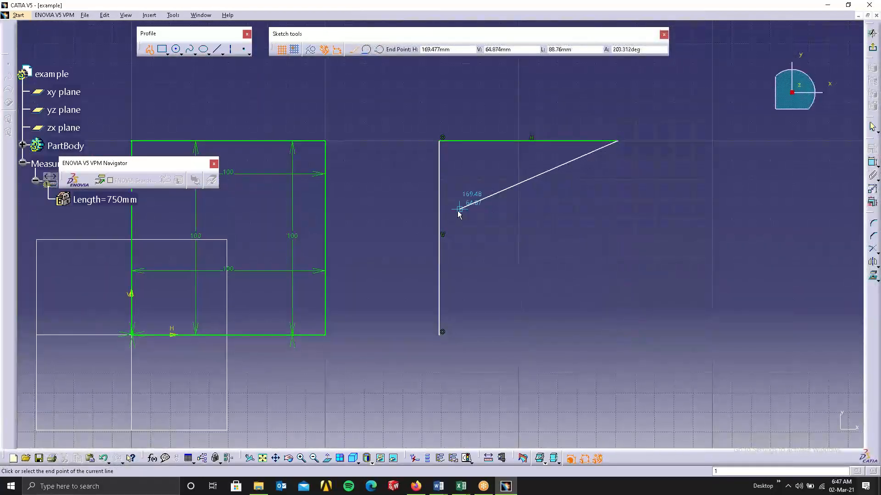
- Draw the second profile's other vertical line down to the square's base level and close the outline with a tangent arc to the start point
middle_click_drag(479, 241, 401, 210)
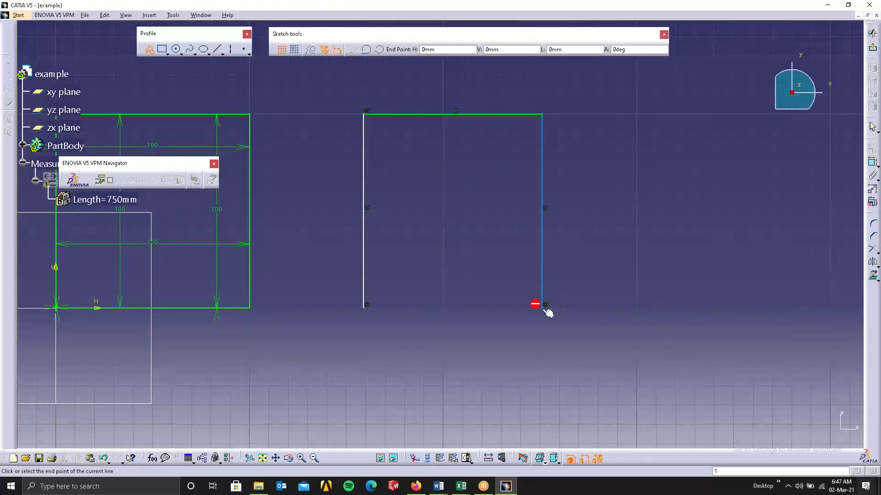
left_click(544, 309)
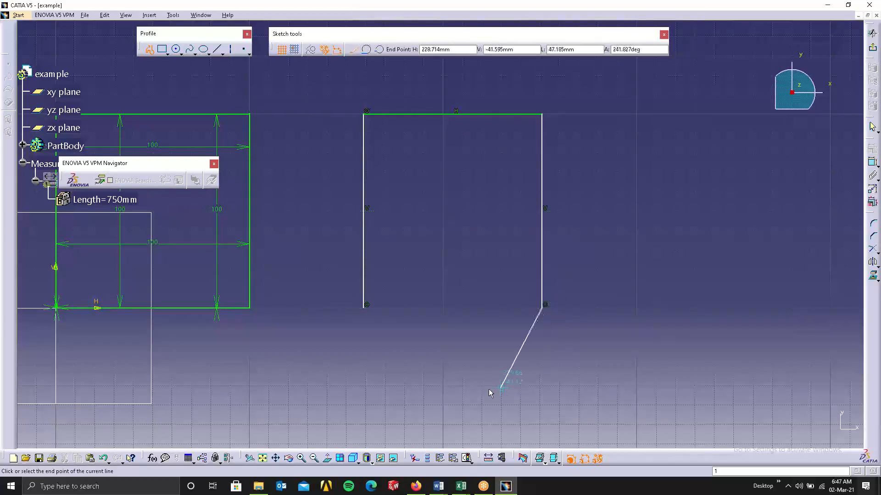
left_click(367, 50)
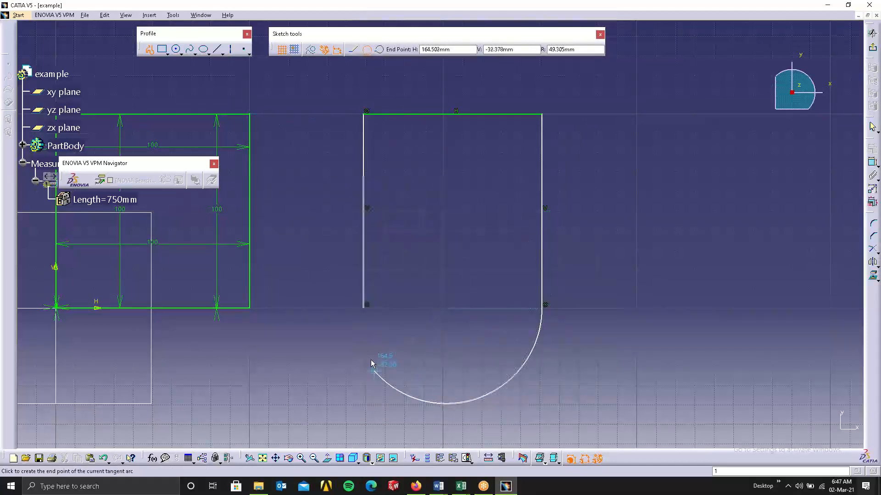
left_click(367, 312)
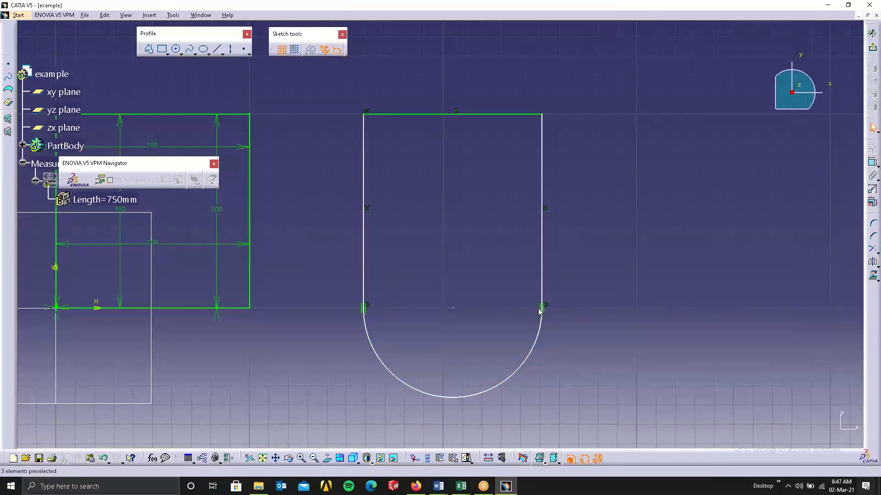
left_click(162, 49)
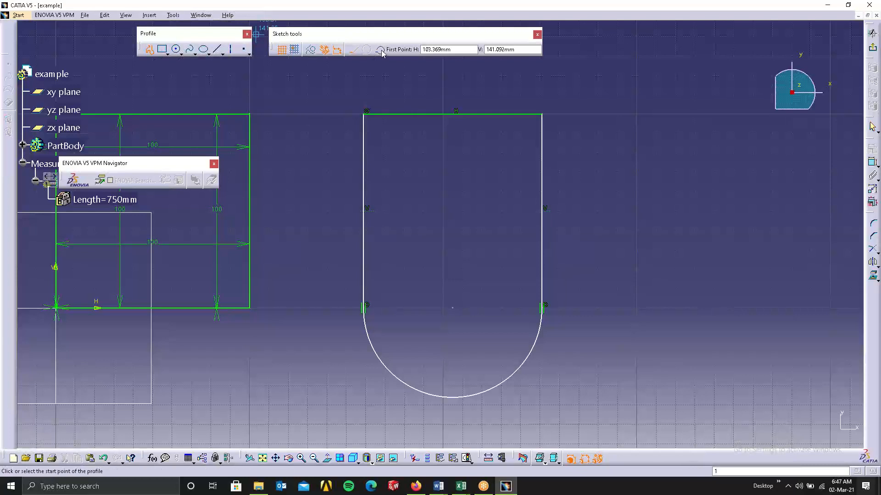
middle_click_drag(419, 169, 398, 255)
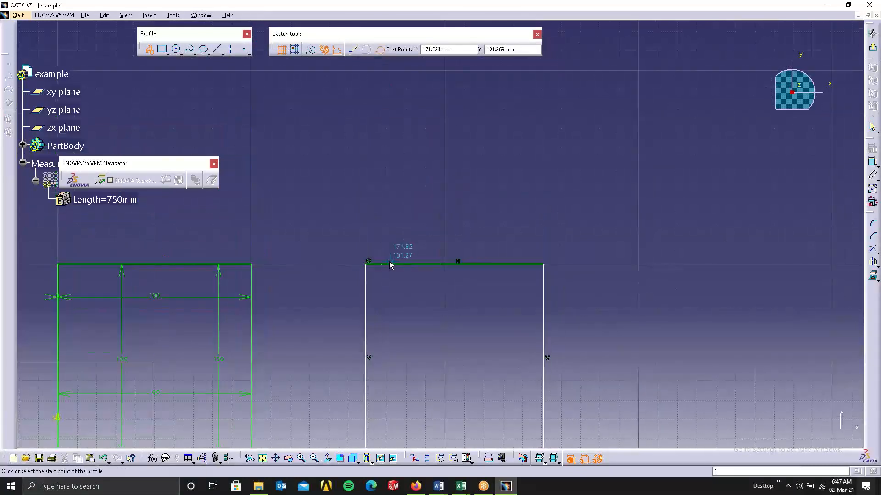
left_click(366, 265)
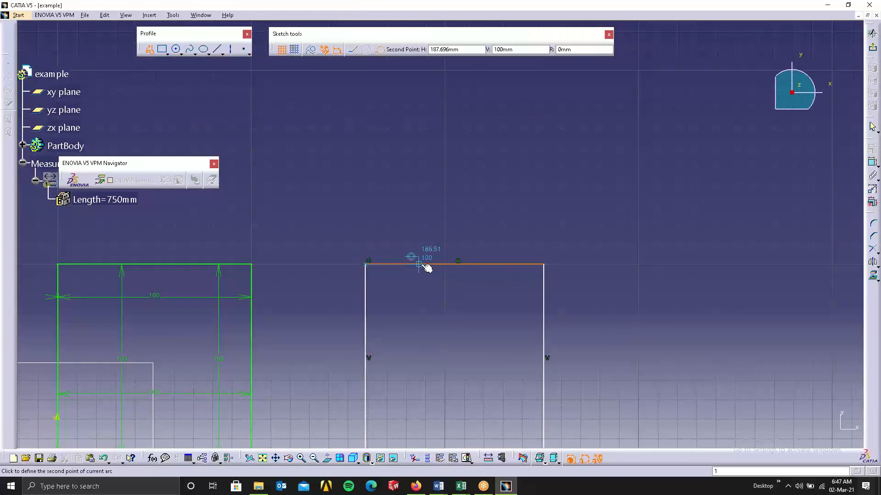
left_click(542, 265)
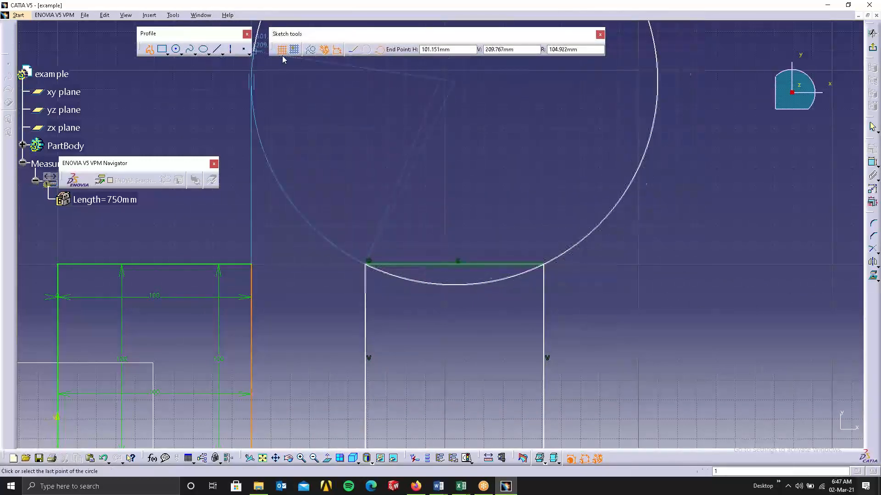
- Draw a three-point arc of about 47 mm radius above the second profile, joining its upper line's ends, and end the profile
left_click(353, 51)
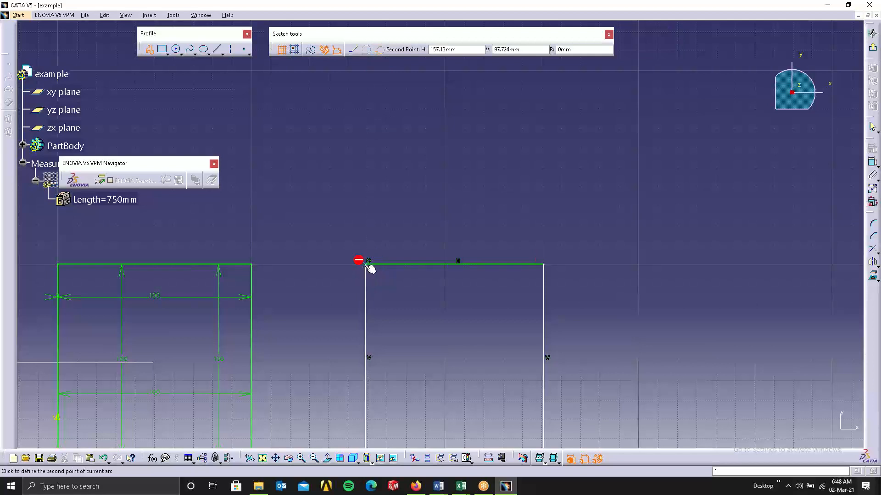
left_click(453, 154)
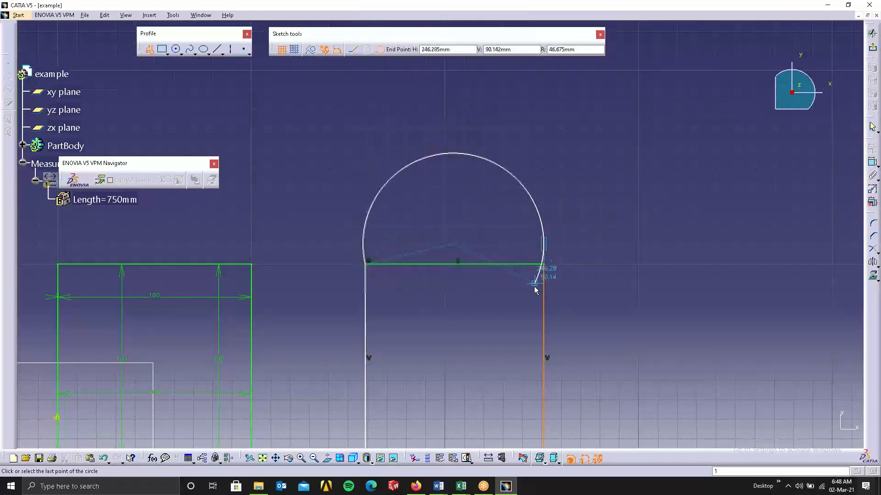
left_click(543, 265)
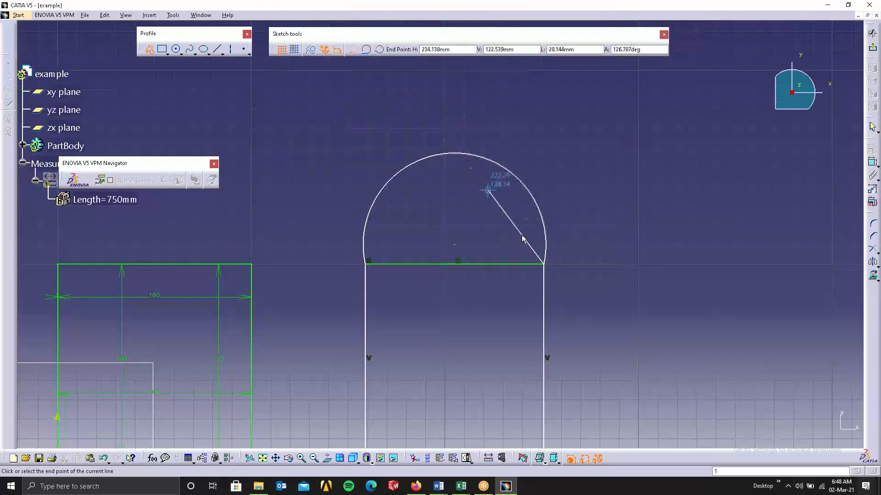
mouse_move(500, 190)
middle_mouse_down()
mouse_move(441, 110)
mouse_move(417, 49)
middle_mouse_up()
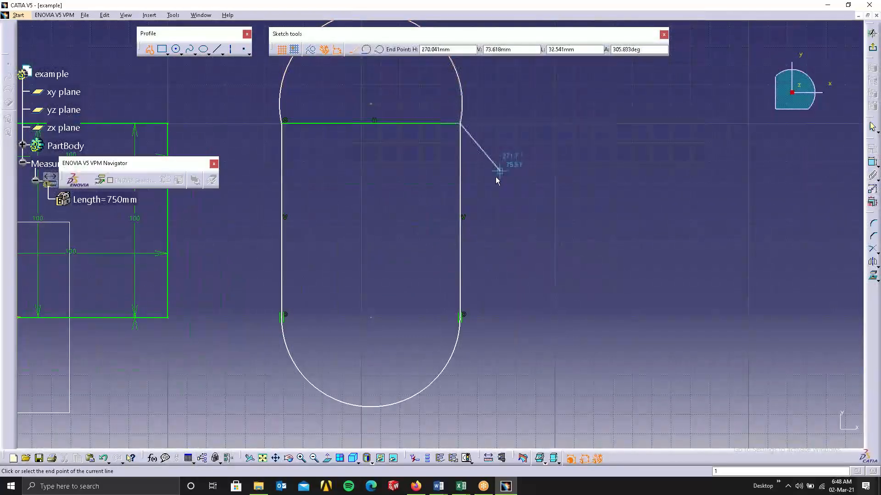
key("Escape")
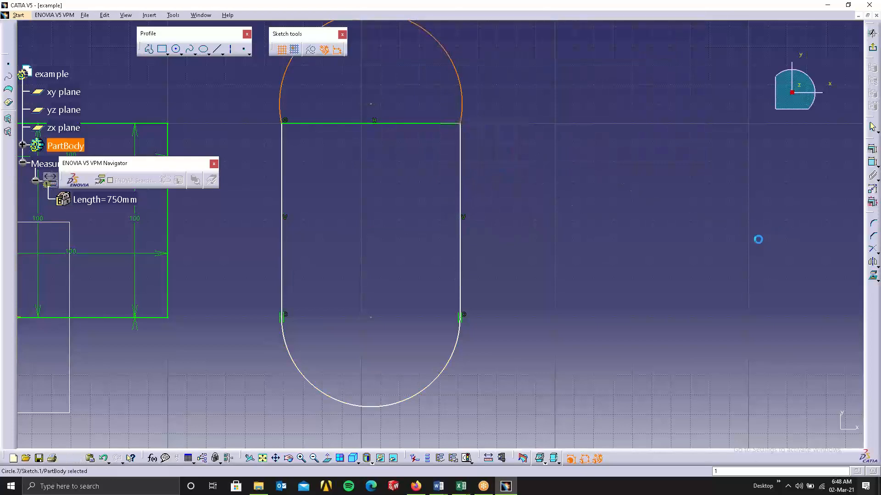
left_click(521, 211)
- Start a third profile beside the elongated one with a vertical line about 34 mm long and four connected lines stepping up and outward
mouse_move(521, 211)
middle_mouse_down()
mouse_move(494, 222)
mouse_move(377, 228)
mouse_move(364, 166)
middle_mouse_up()
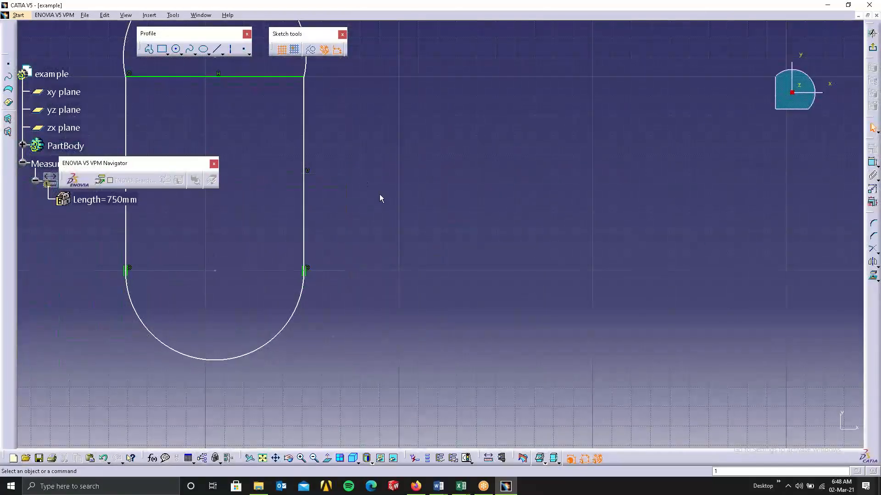
left_click(151, 50)
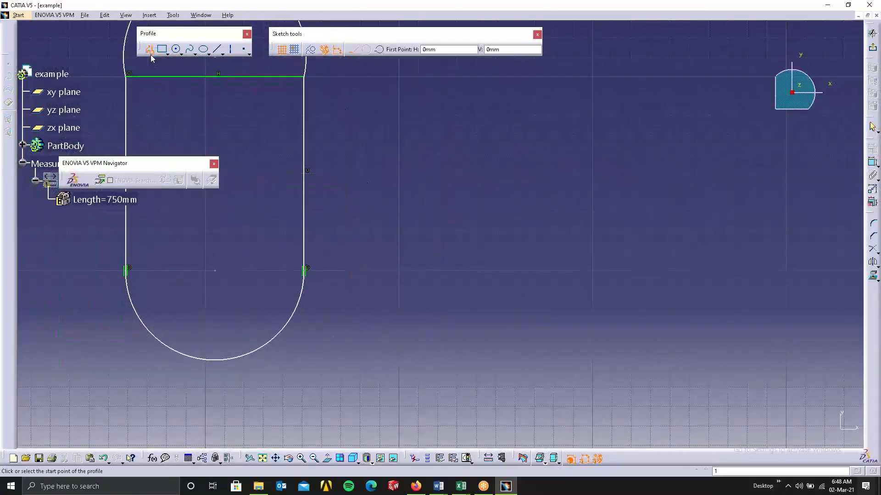
left_click(433, 280)
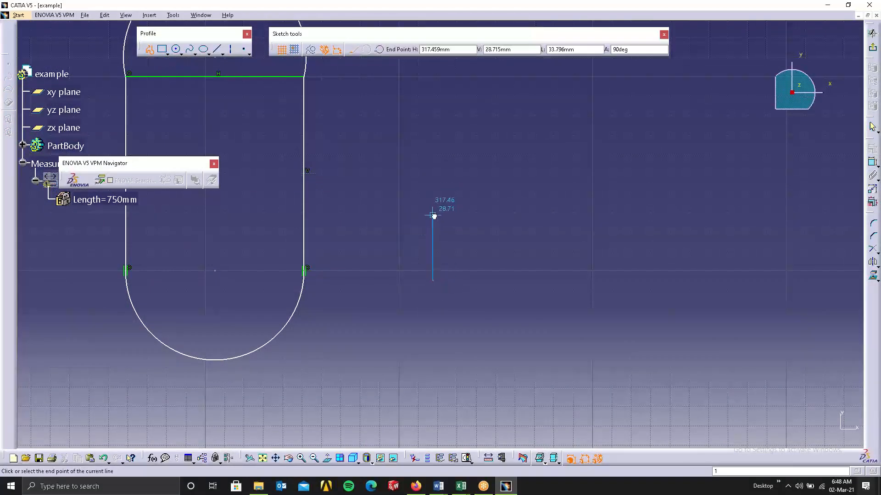
left_click(433, 214)
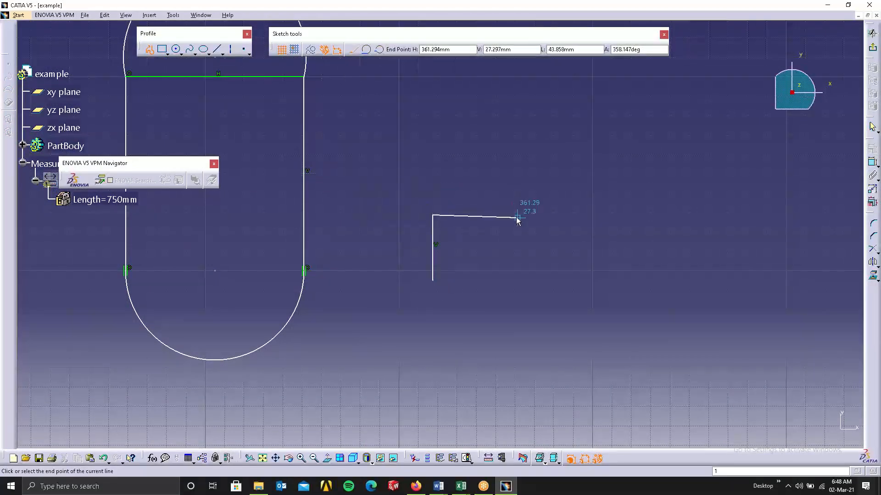
left_click(517, 212)
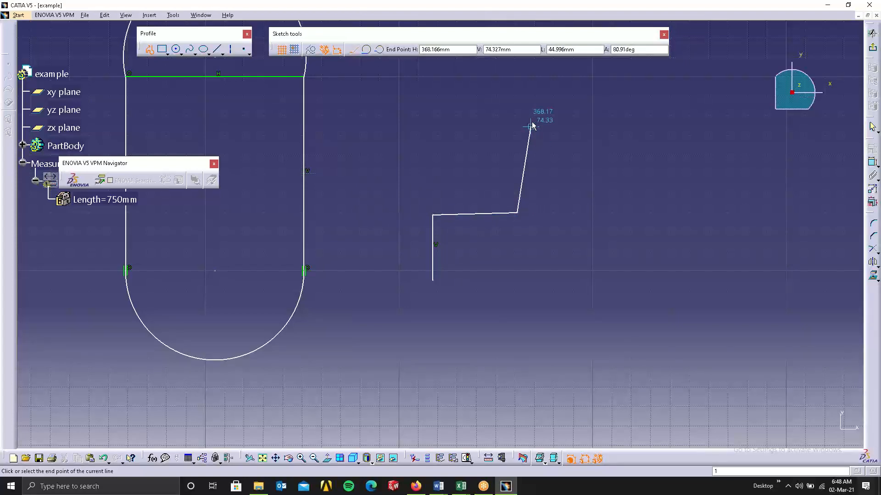
left_click(531, 122)
left_click(658, 92)
middle_click_drag(612, 149, 379, 257)
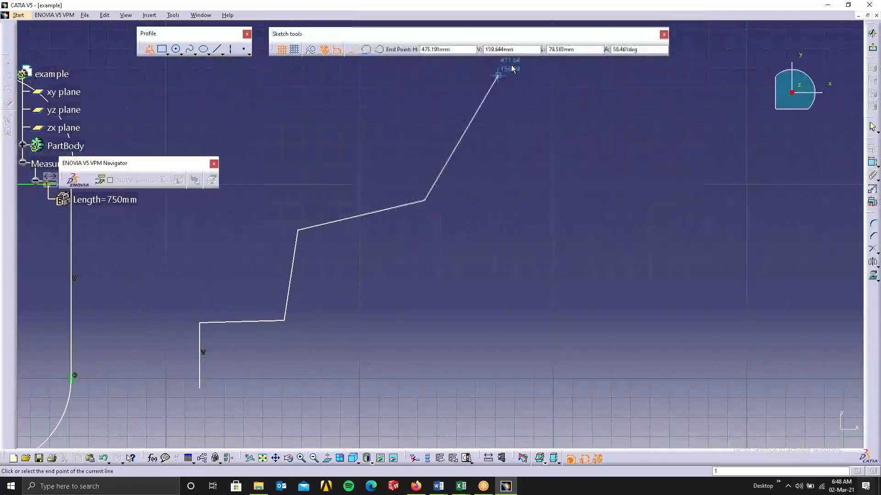
left_click(536, 104)
- Continue the third profile with a short horizontal line and tangent arc, and close it at its start point with straight lines
left_click(588, 105)
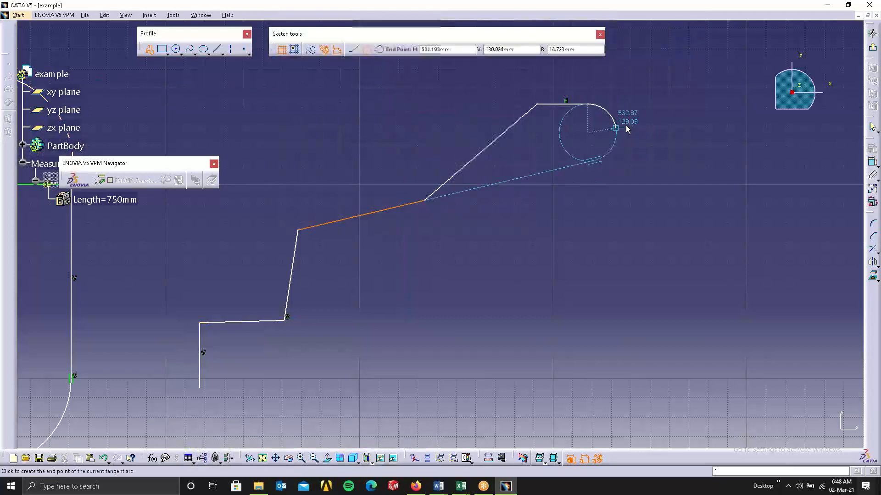
left_click(661, 154)
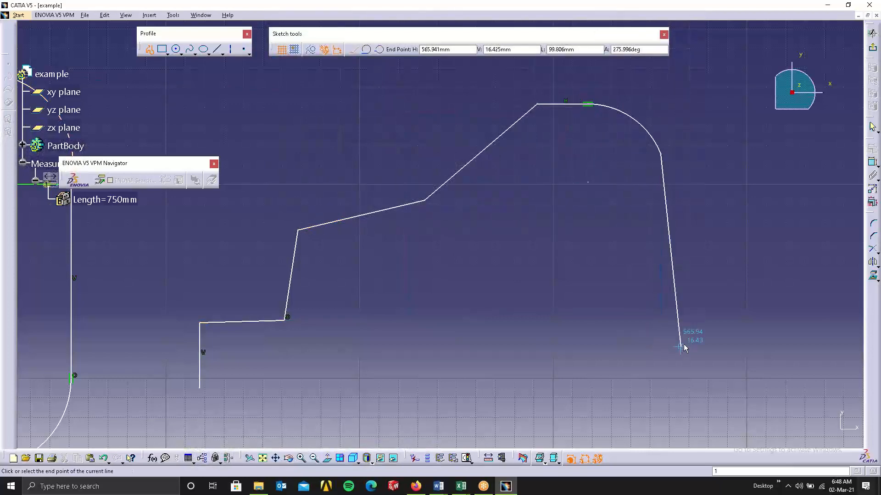
left_click(737, 315)
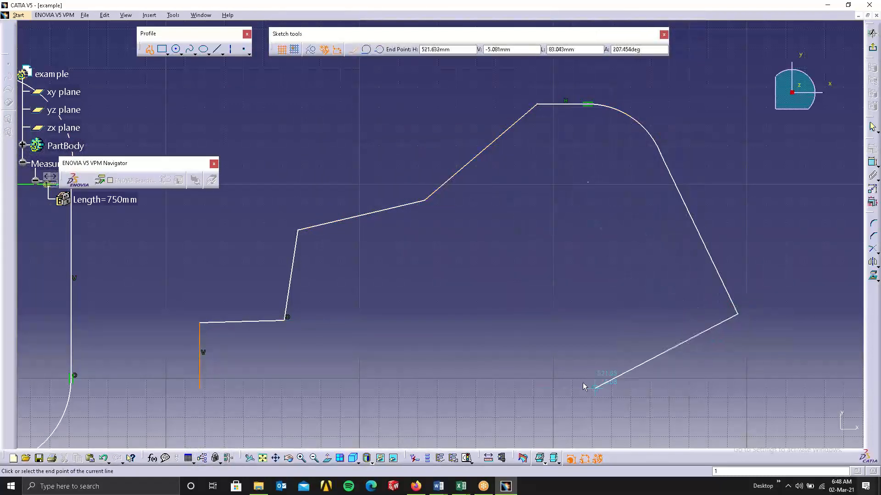
middle_click_drag(572, 381, 609, 197)
left_click(713, 210)
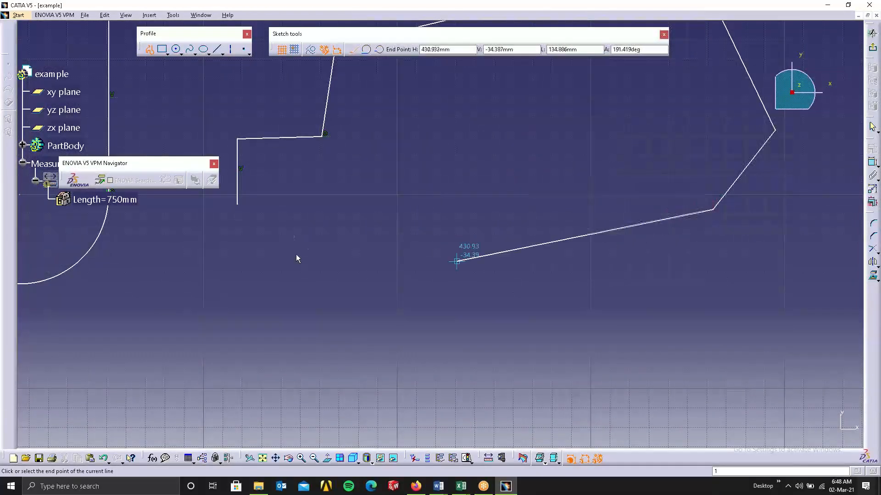
left_click(237, 204)
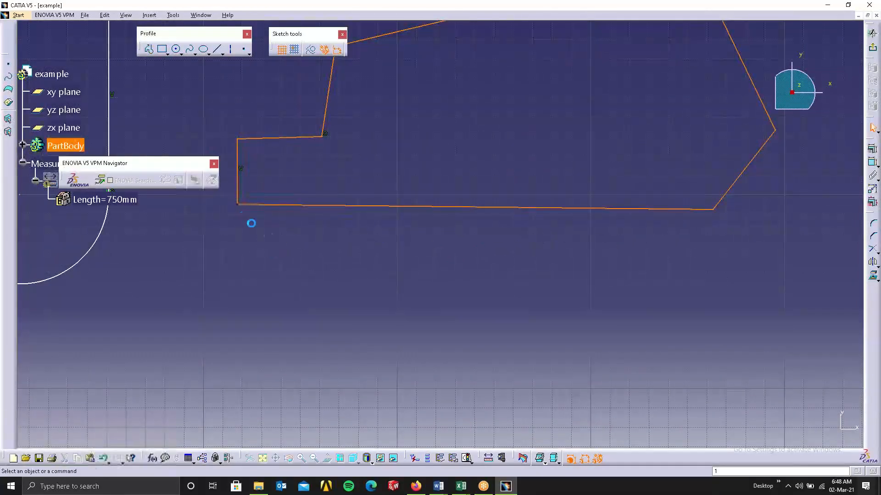
left_click(312, 259)
- Delete all the sketched profiles together with their dimensions and constraints
middle_click_drag(312, 260, 325, 365)
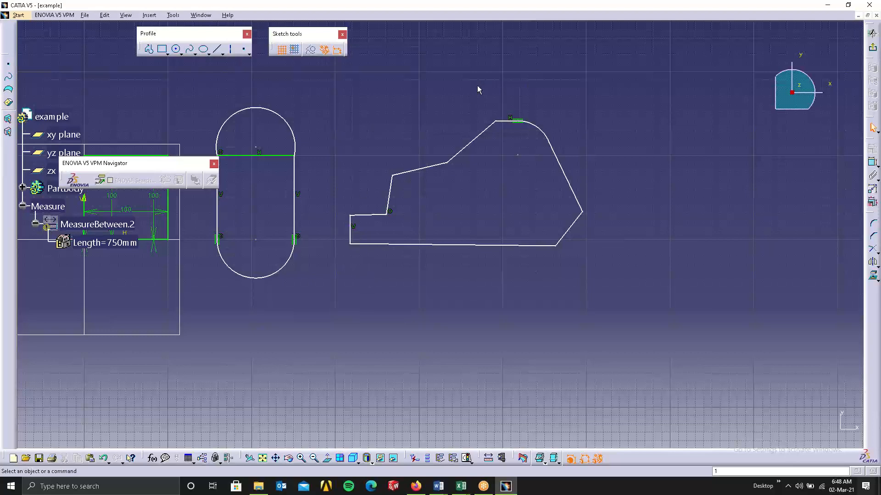
middle_click_drag(445, 133, 444, 135)
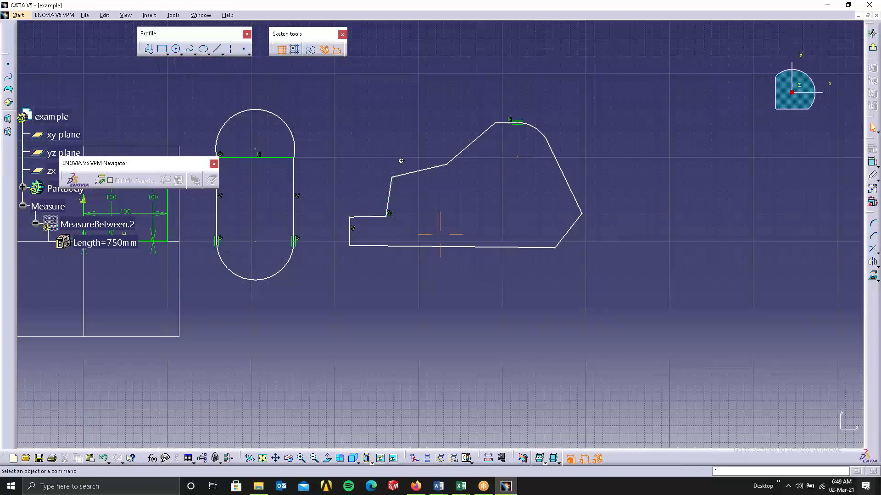
mouse_move(401, 161)
middle_mouse_down()
mouse_move(574, 87)
mouse_move(674, 247)
middle_mouse_up()
scroll(674, 247, "up", 1)
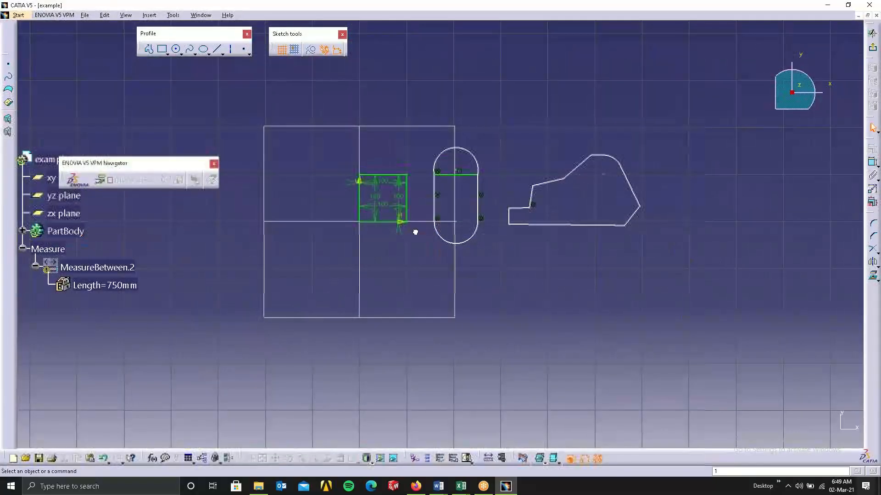
left_click_drag(415, 232, 314, 128)
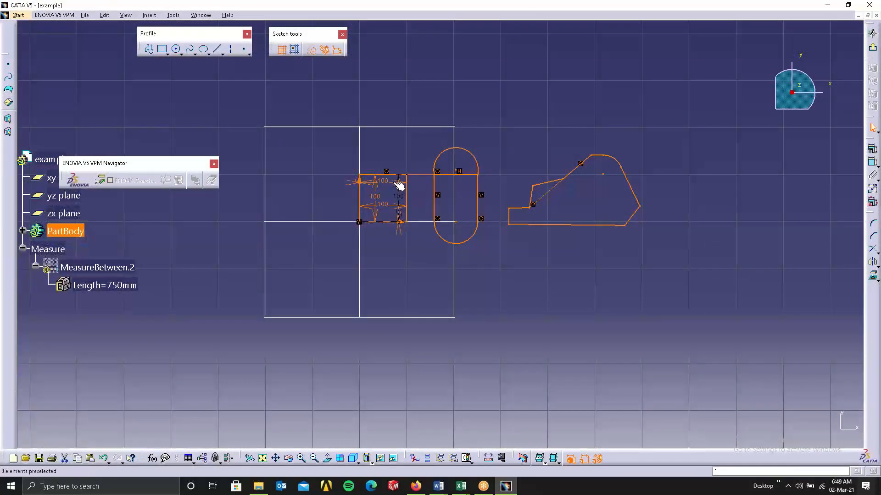
key("Delete")
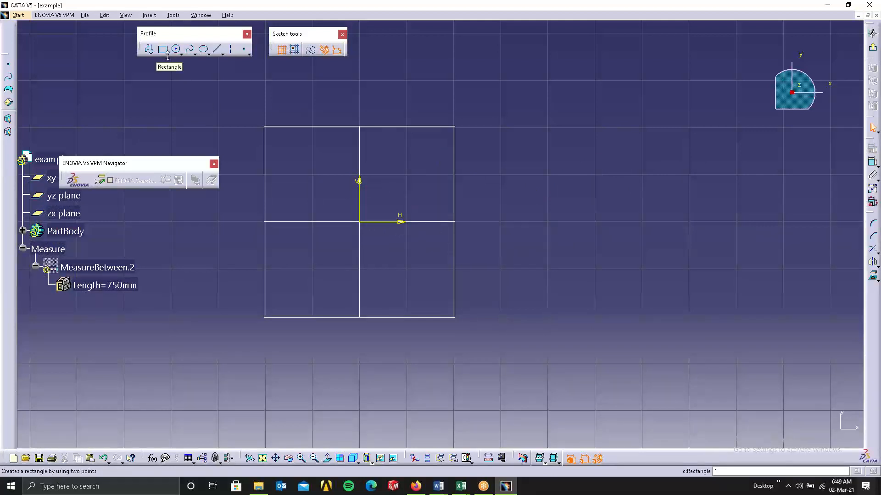
- With the Predefined Profile tools detached as a floating group, draw a rectangle enclosing the sketch axes and stretch its upper-left corner outward
left_click(168, 54)
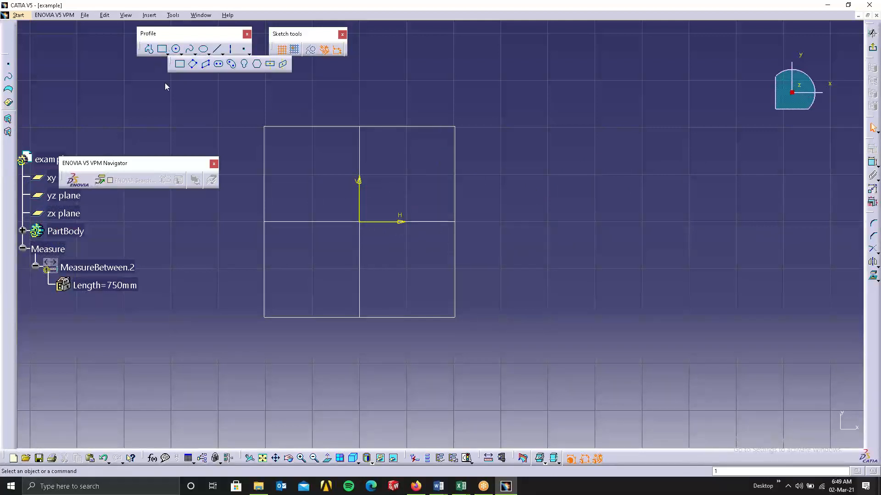
left_click_drag(147, 83, 145, 86)
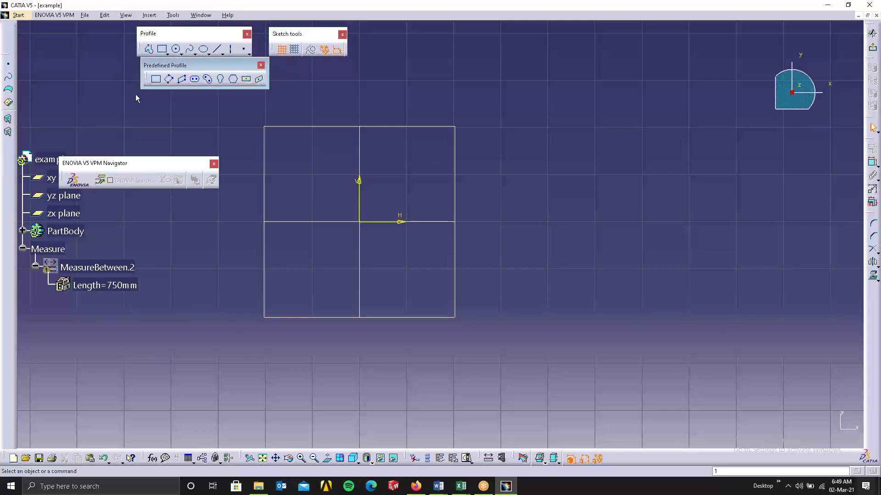
left_click(157, 79)
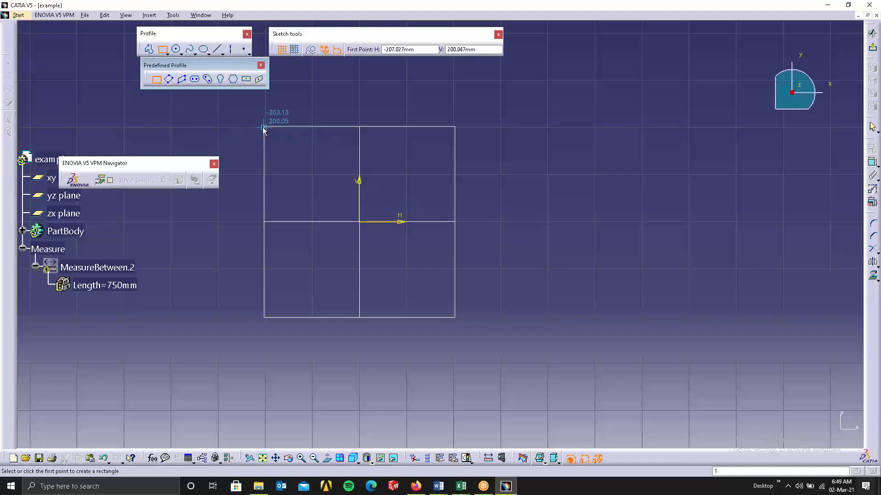
left_click(254, 118)
left_click(565, 345)
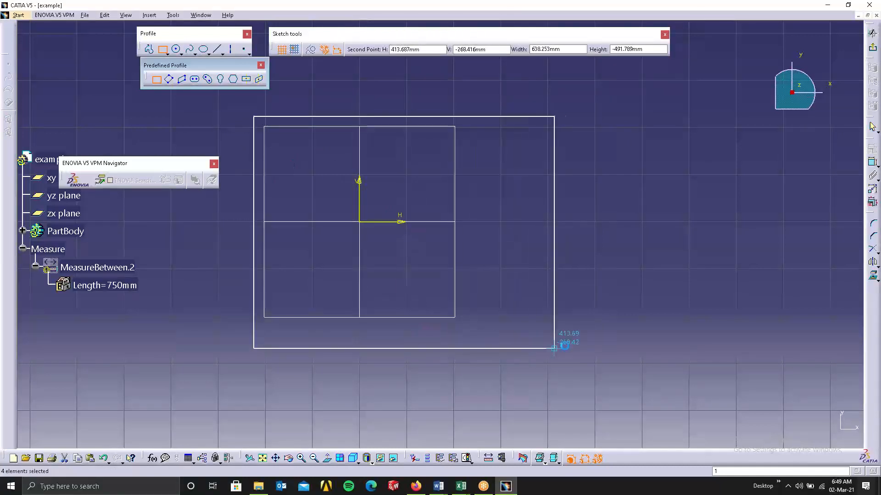
left_click(495, 237)
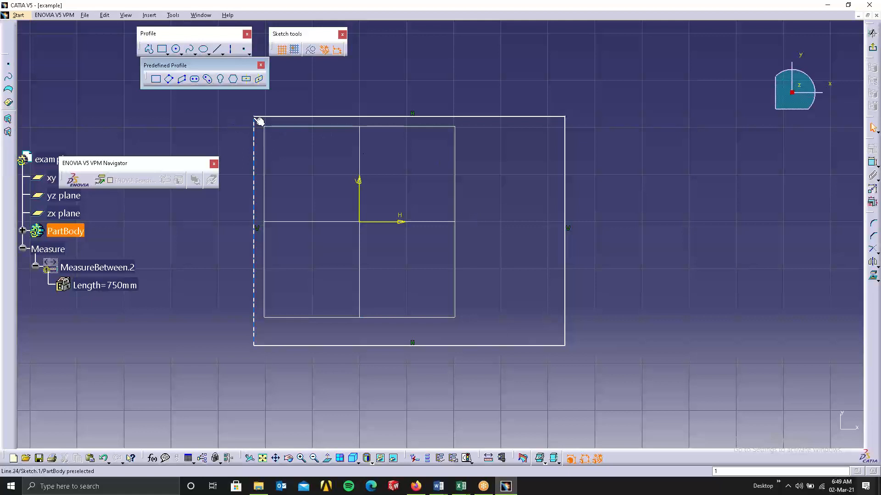
left_click_drag(253, 118, 169, 103)
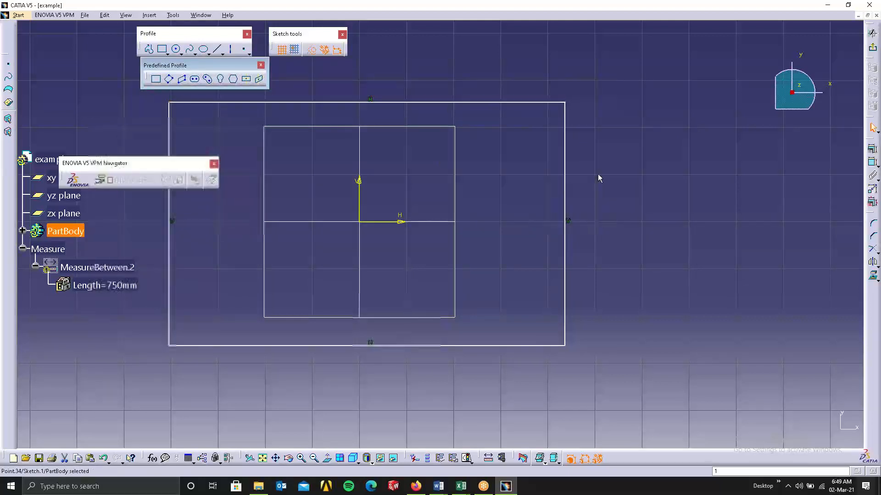
- Draw a tilted oriented rectangle inside the large rectangle, with its second corner at about H 348 mm, V 53 mm
left_click(170, 80)
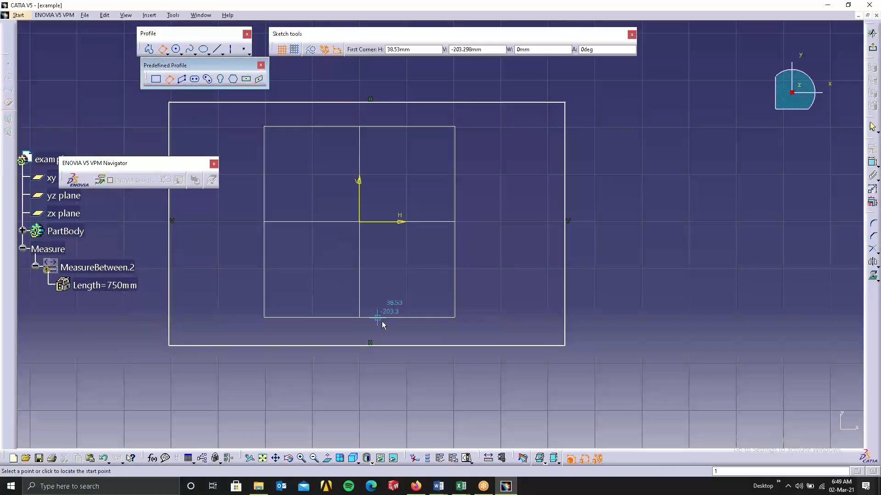
left_click(344, 309)
left_click(523, 197)
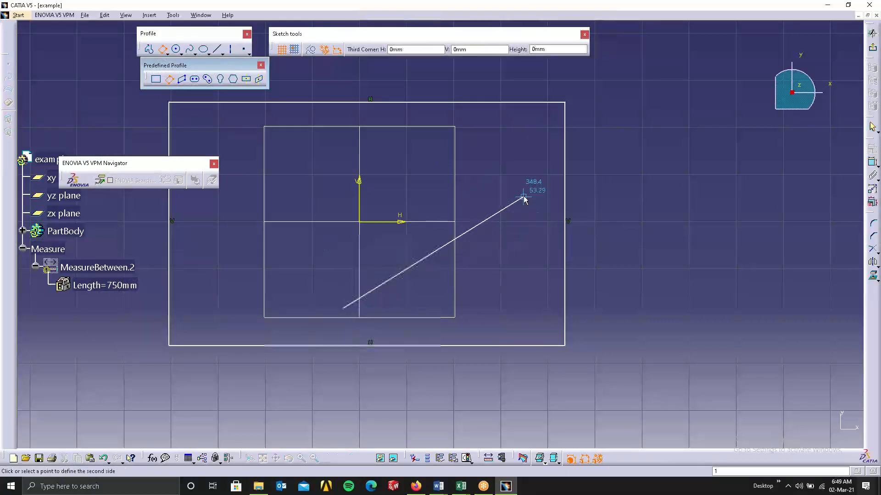
left_click(463, 133)
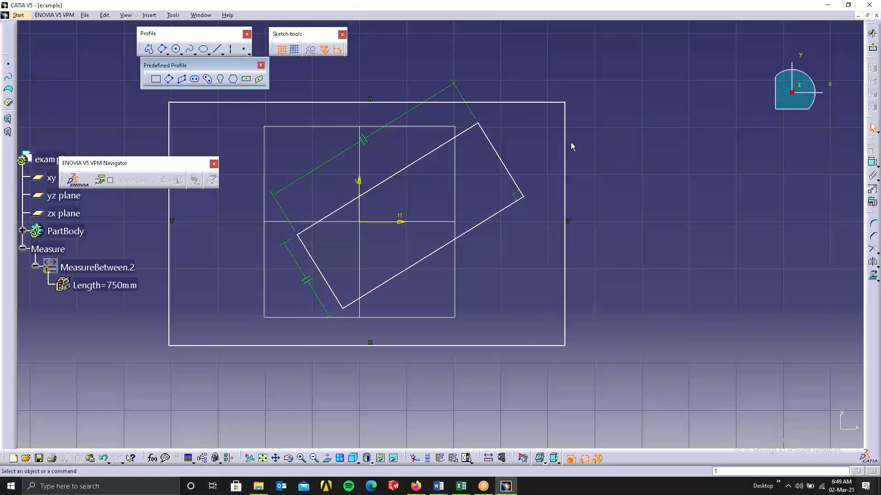
- Draw a slanted parallelogram with a nearly horizontal base in the empty area beside the large rectangle
left_click(183, 79)
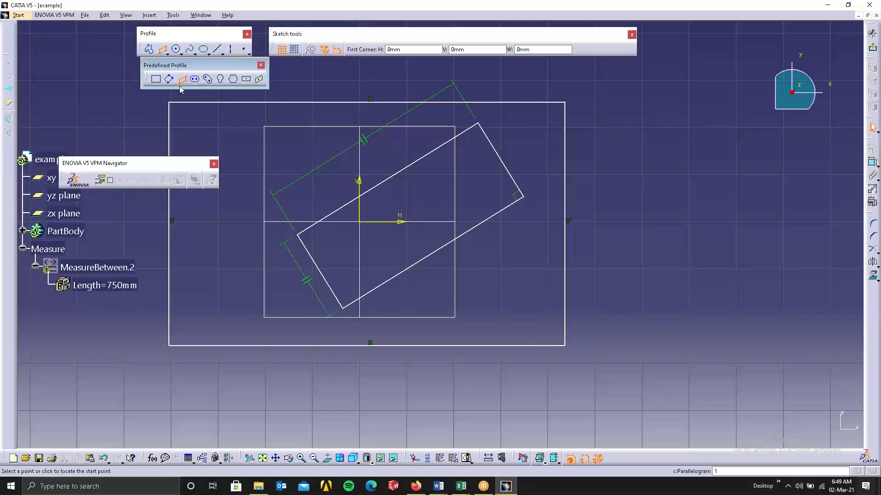
mouse_move(652, 233)
middle_mouse_down()
mouse_move(441, 311)
mouse_move(323, 320)
middle_mouse_up()
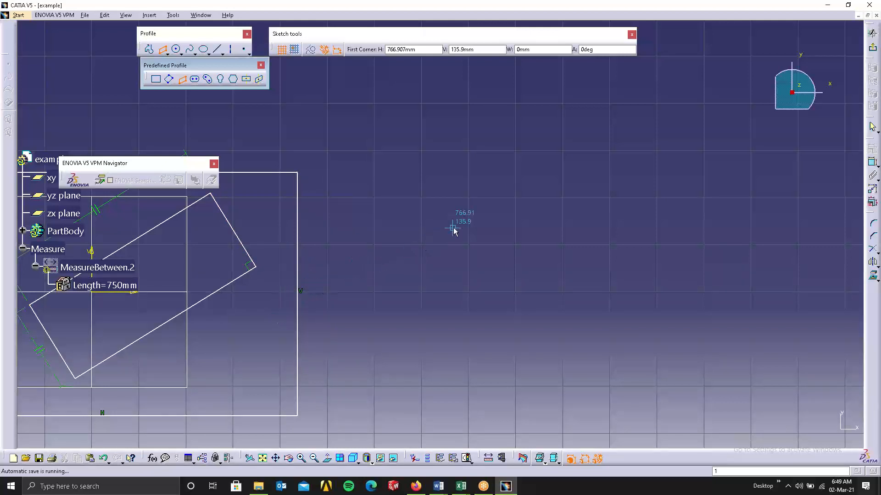
left_click(479, 217)
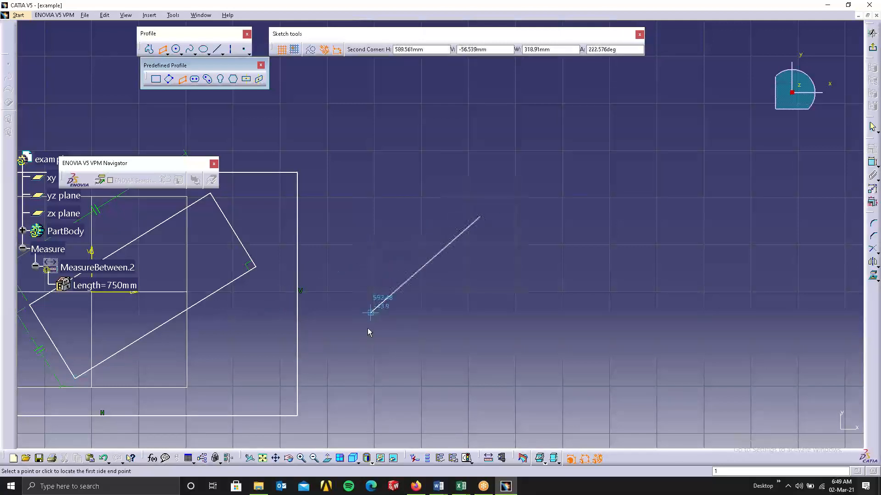
left_click(393, 354)
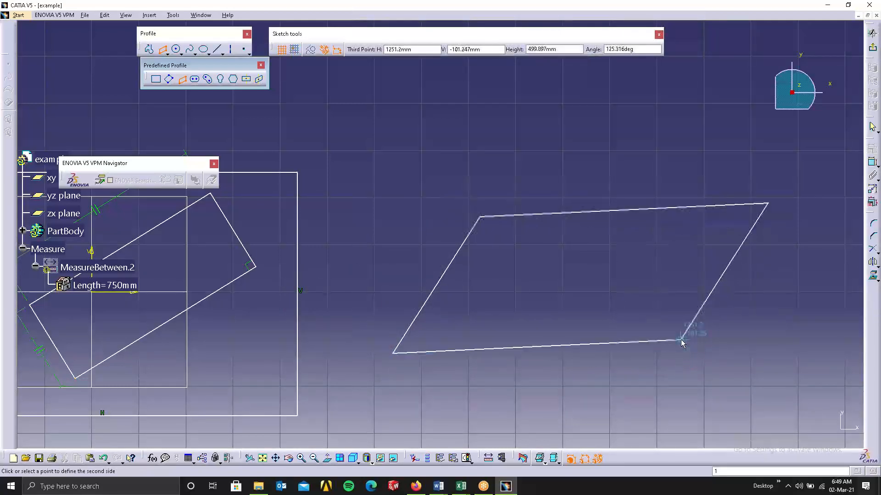
left_click(678, 357)
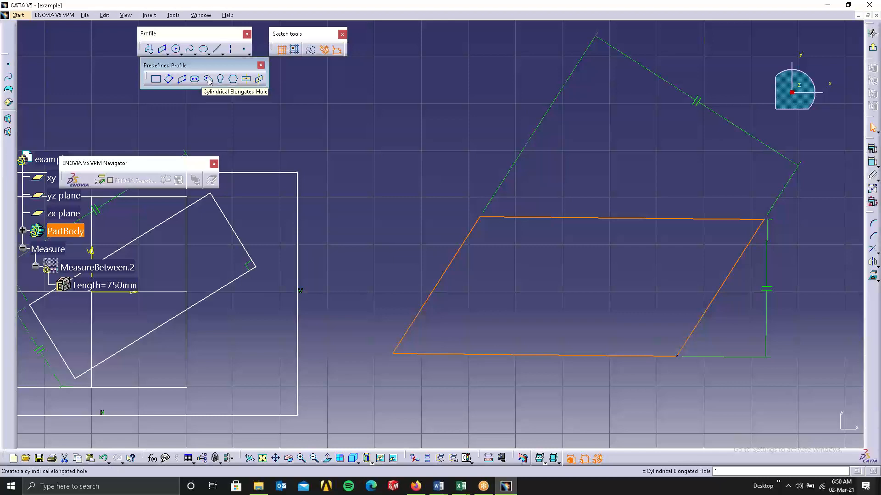
- Draw a wide, flat rectangle above the parallelogram, with its upper-left corner at about H 649 mm, V 831 mm
middle_click_drag(554, 212, 561, 303, "ctrl")
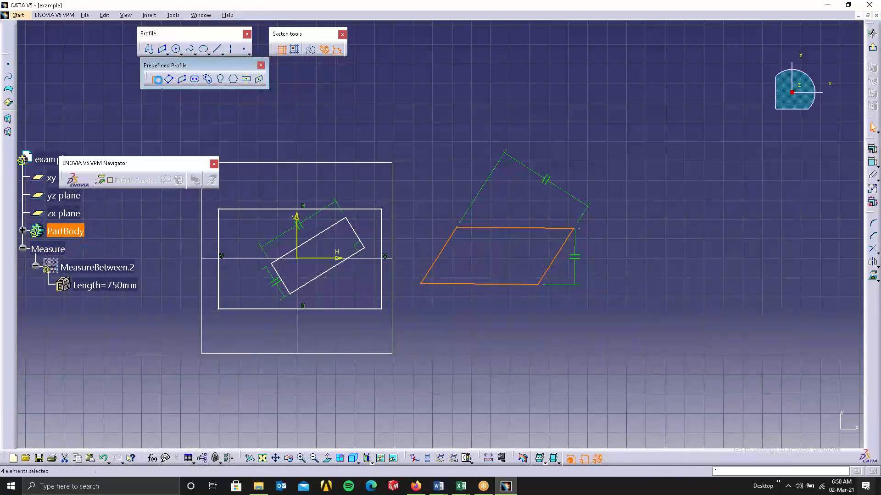
left_click(156, 79)
left_click(422, 96)
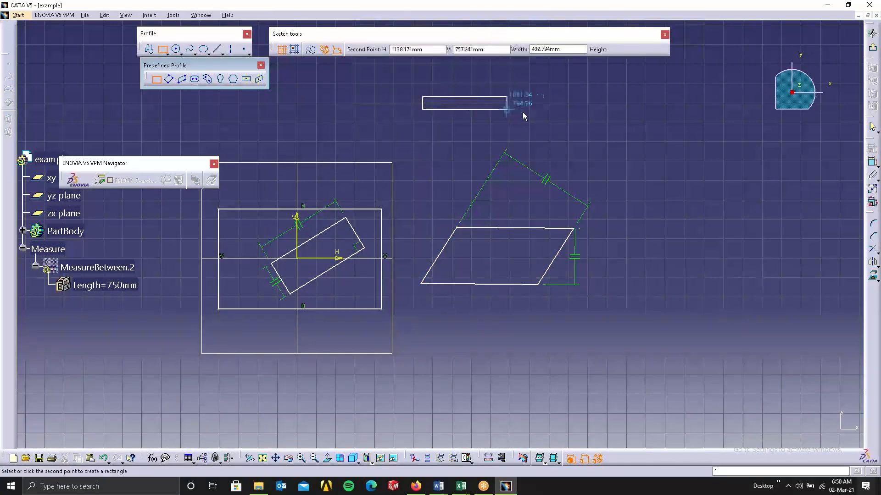
left_click(538, 132)
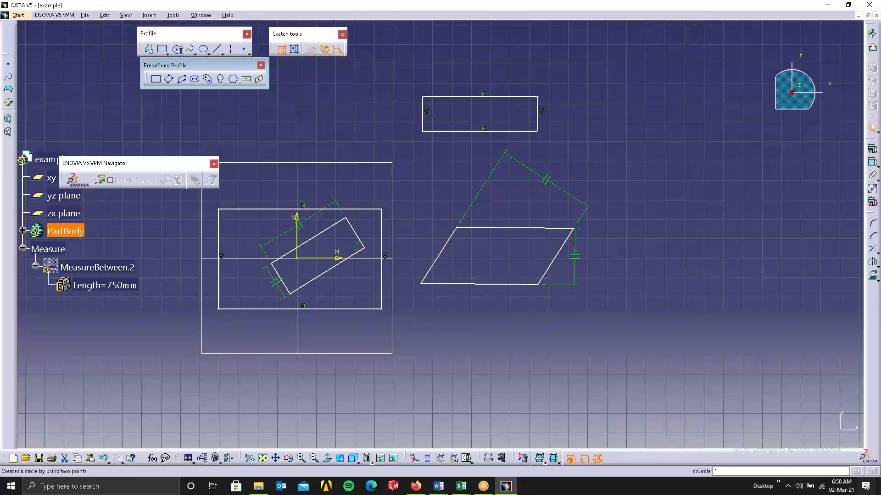
- With the Profile tool in three-point arc mode, draw an outward-bulging arc joining the ends of the new rectangle's left side and begin another arc
left_click(149, 49)
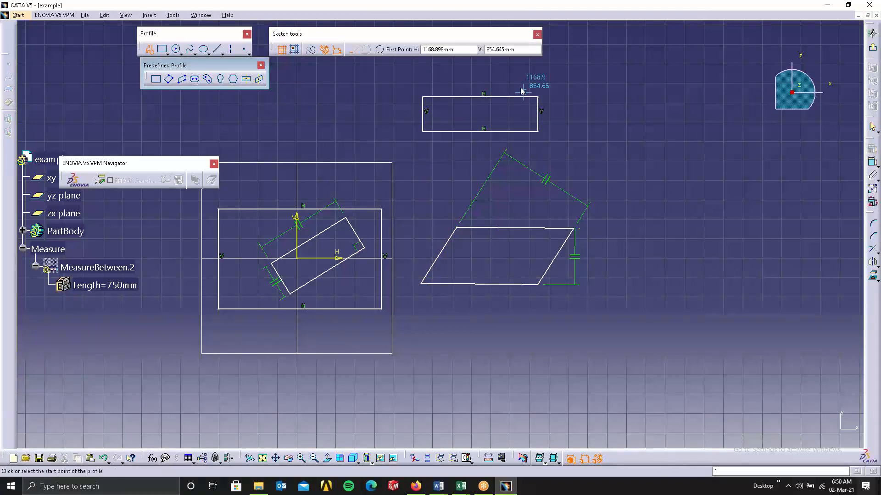
left_click(380, 49)
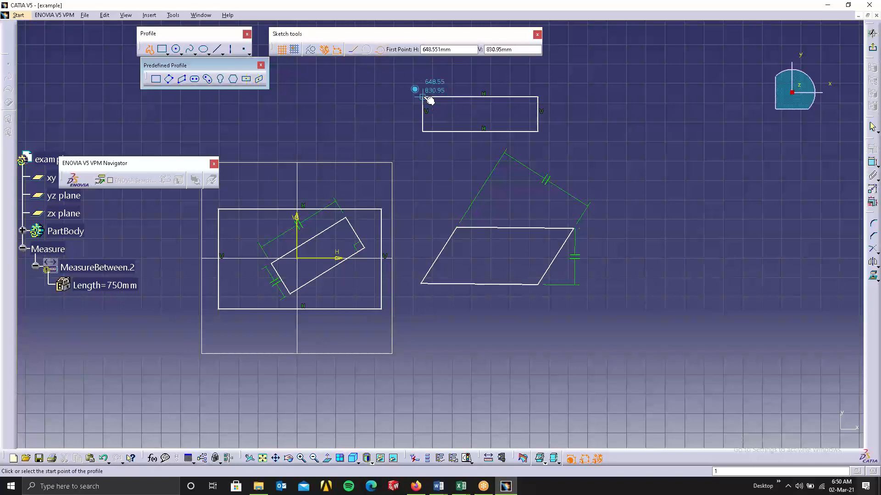
left_click(424, 98)
left_click(405, 110)
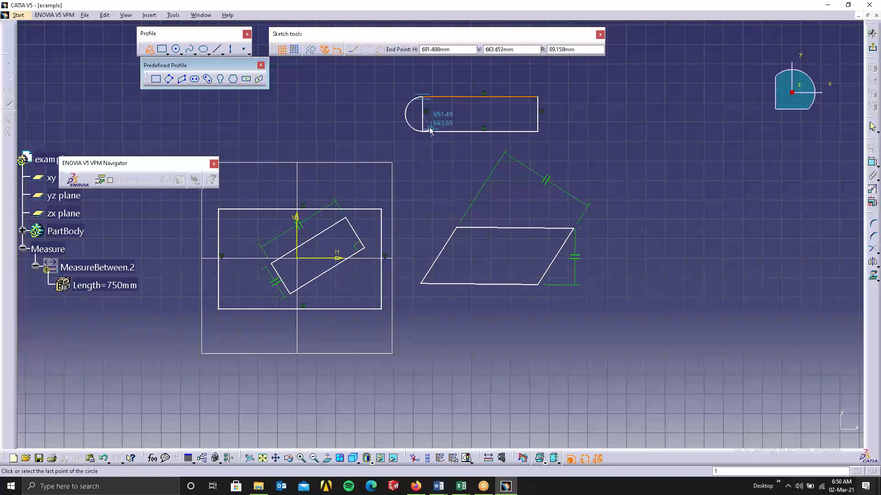
left_click(424, 133)
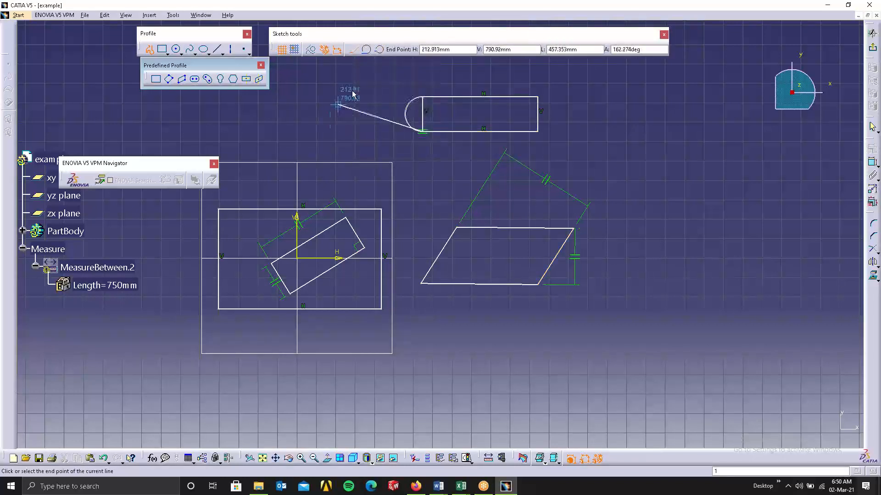
left_click(366, 49)
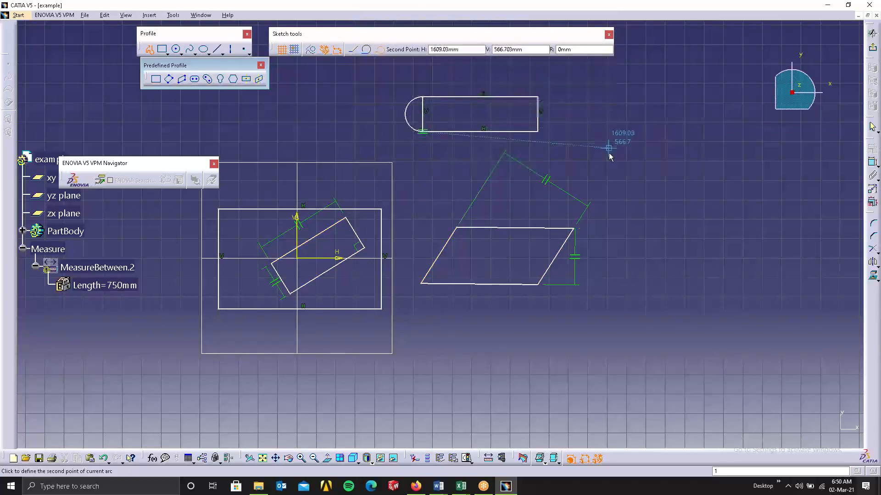
- Close the open end of the upper rectangle with a three-point arc between its two corners, using the Profile tool
key("Escape")
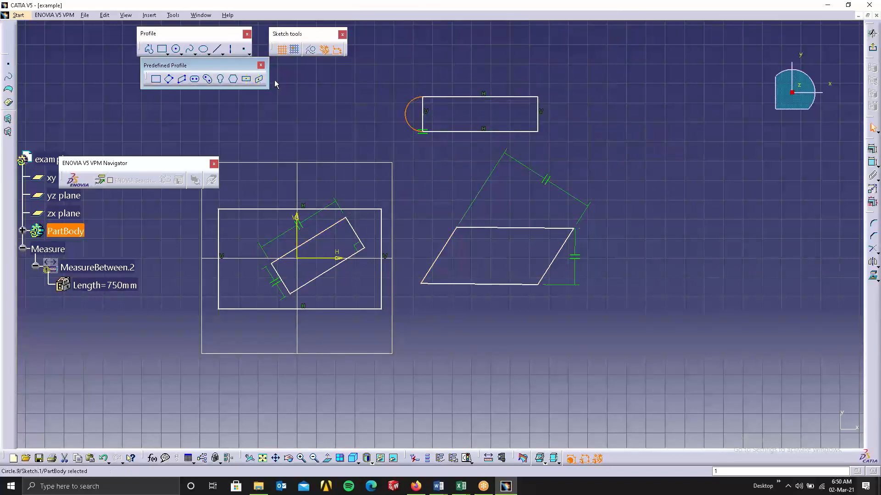
left_click(346, 108)
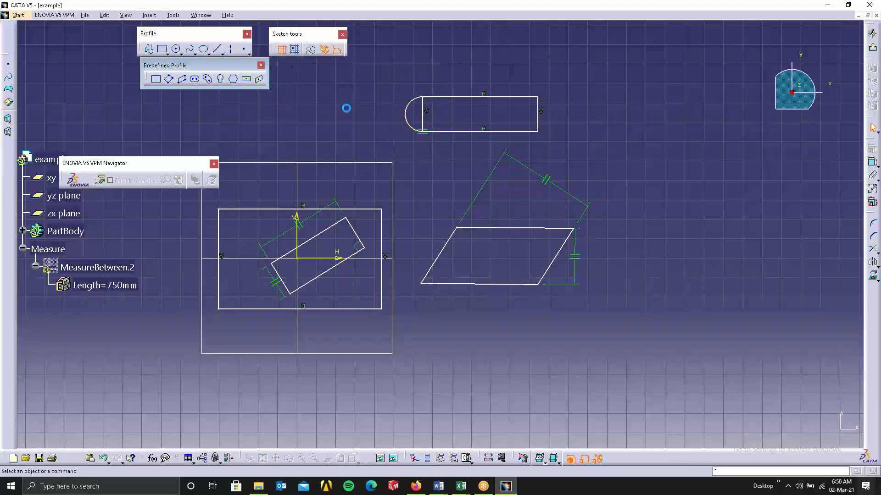
left_click(150, 50)
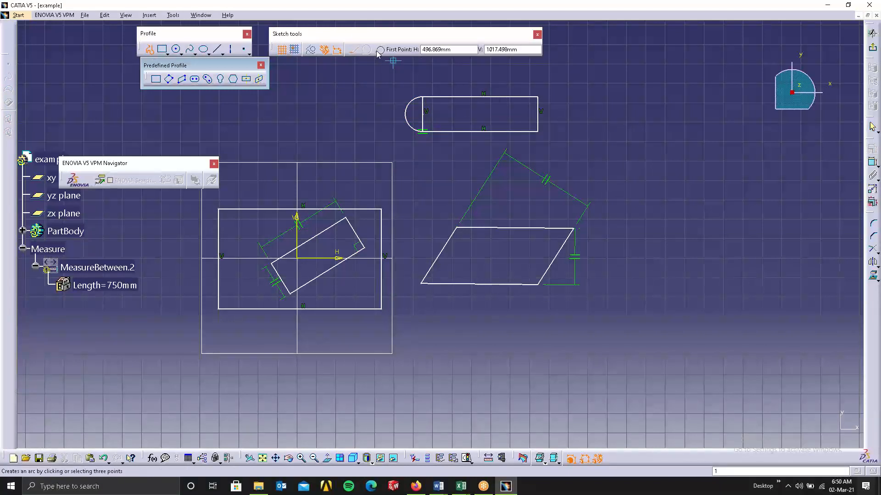
left_click(538, 96)
left_click(554, 111)
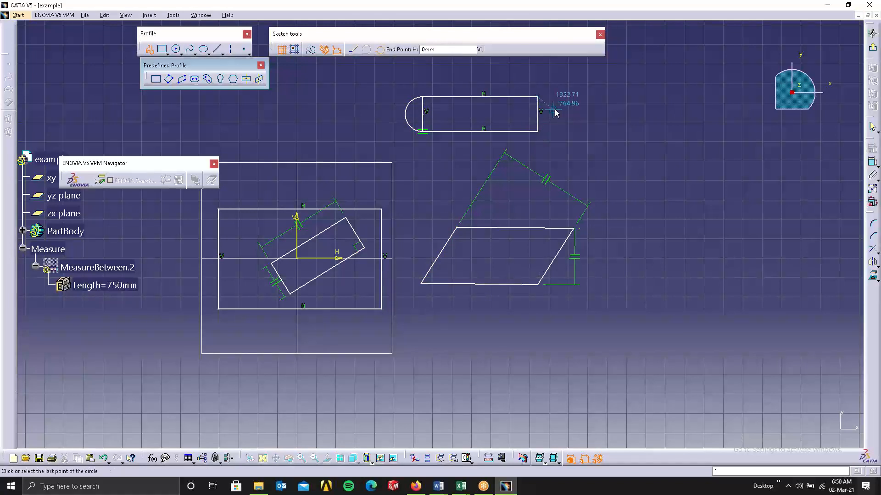
left_click(538, 132)
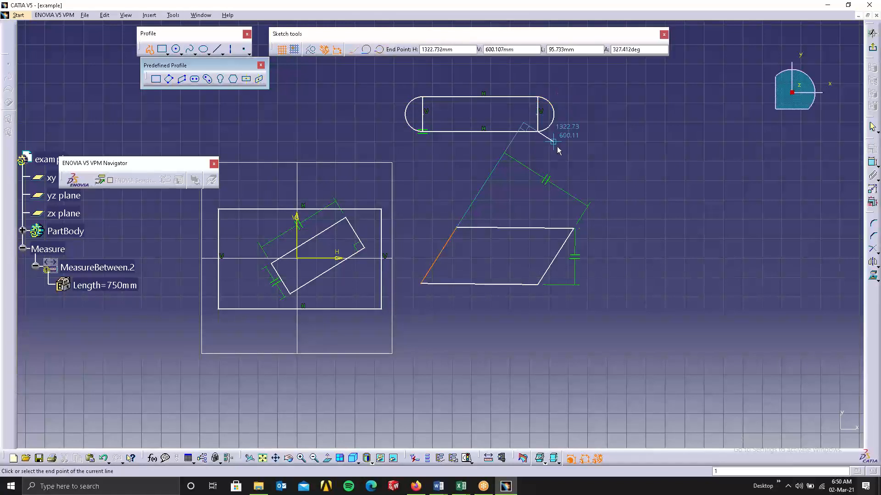
key("Escape")
left_click(576, 144)
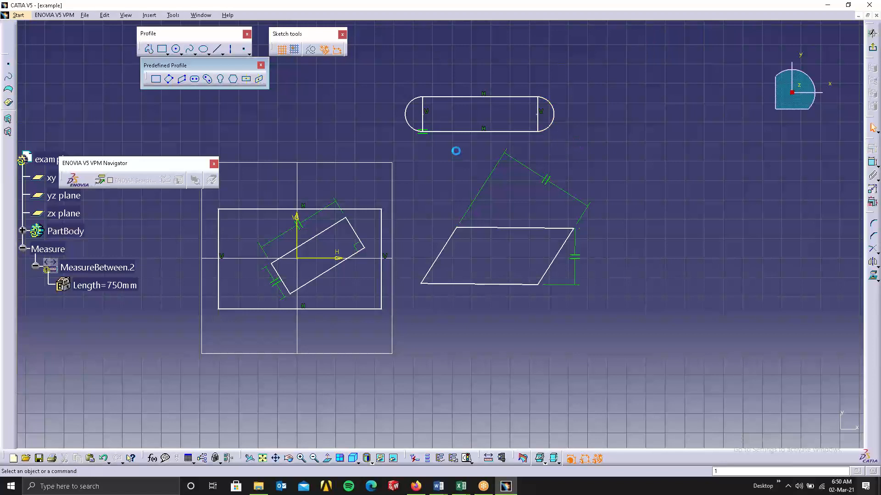
- Delete the two vertical rectangle lines inside the slot shape, leaving only its outer outline
left_click(422, 120)
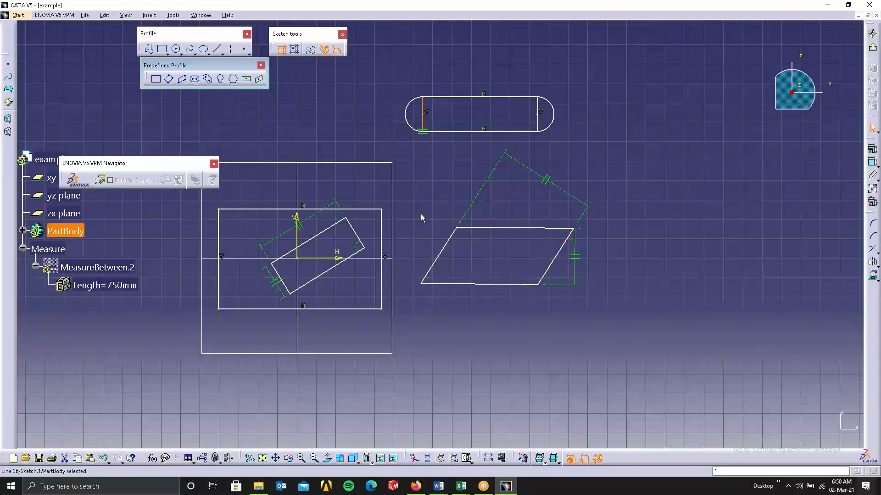
key("Delete")
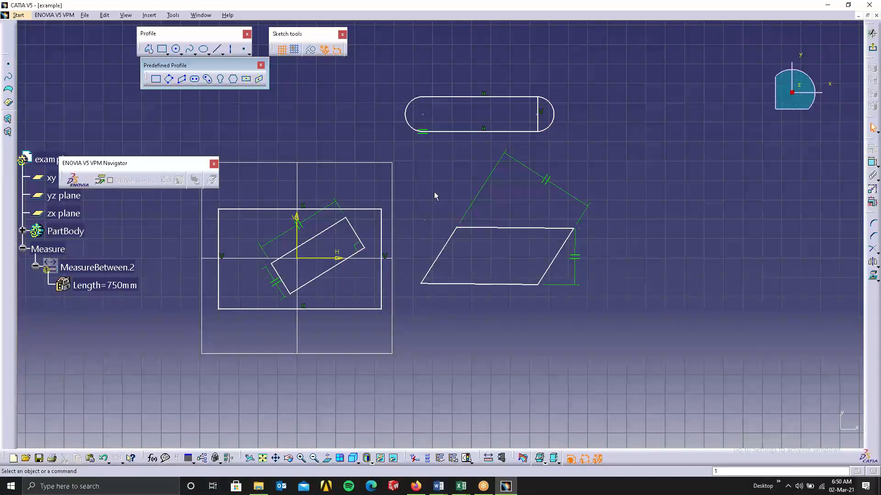
left_click(538, 127)
key("Delete")
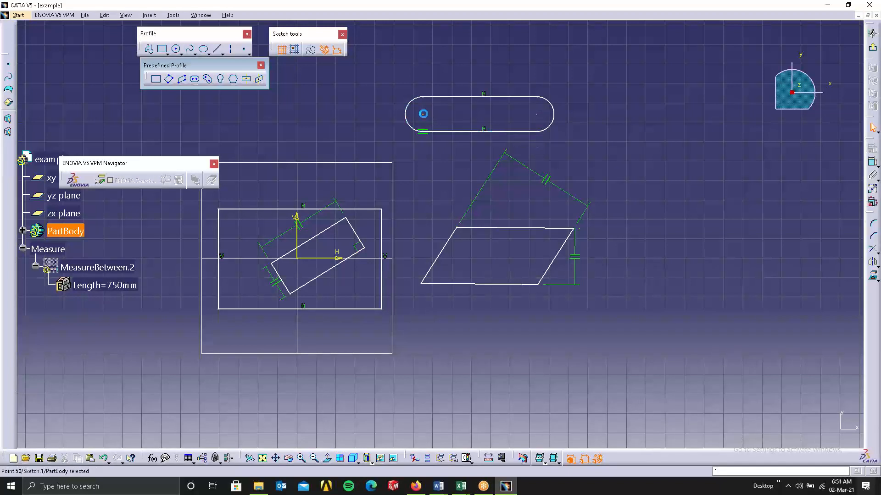
- Move the centre points of both end arcs of the hand-drawn slot to test how its outline deforms
left_click_drag(423, 115, 518, 112)
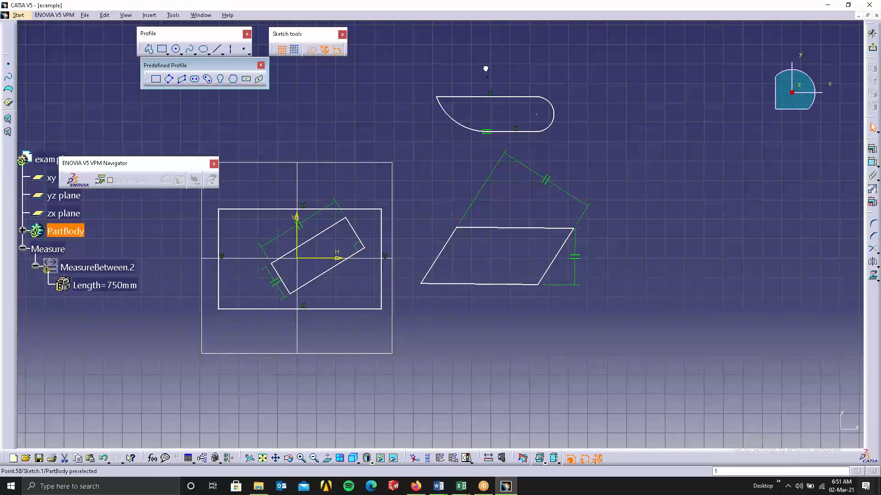
left_click_drag(485, 69, 373, 120)
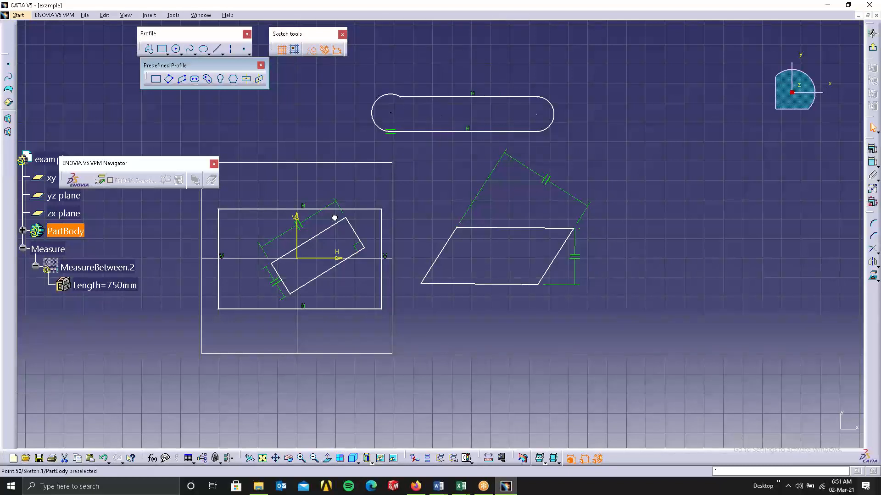
left_click(667, 132)
mouse_move(572, 184)
middle_mouse_down()
mouse_move(421, 200)
mouse_move(452, 257)
middle_mouse_up()
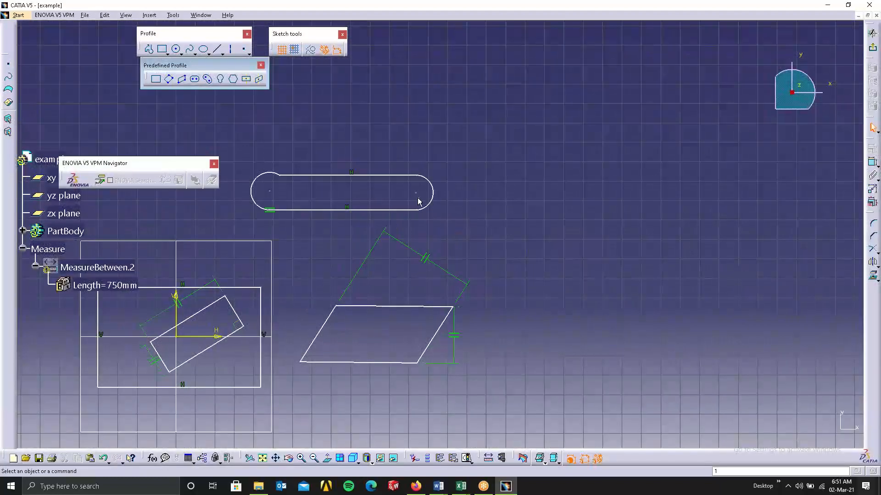
left_click_drag(416, 193, 403, 137)
left_click(378, 90)
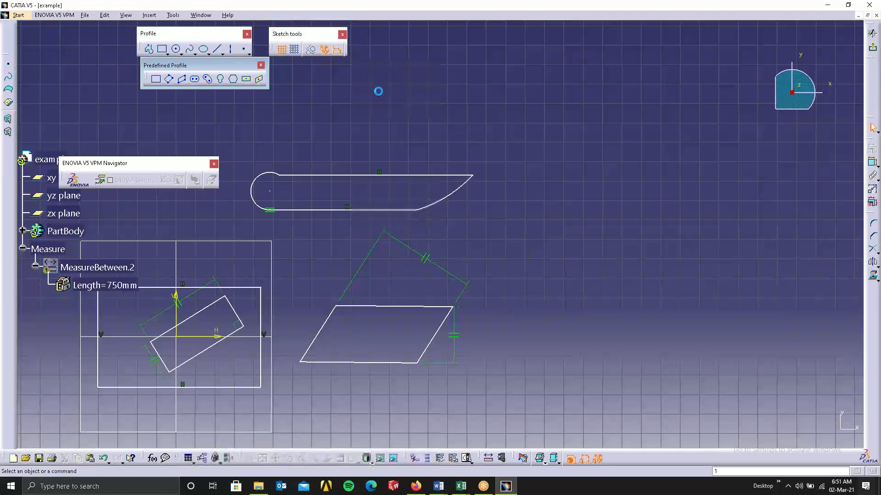
- Draw a horizontal elongated hole of about 179 mm radius above the deformed slot and stretch it to about 1386 mm between centres
left_click(195, 79)
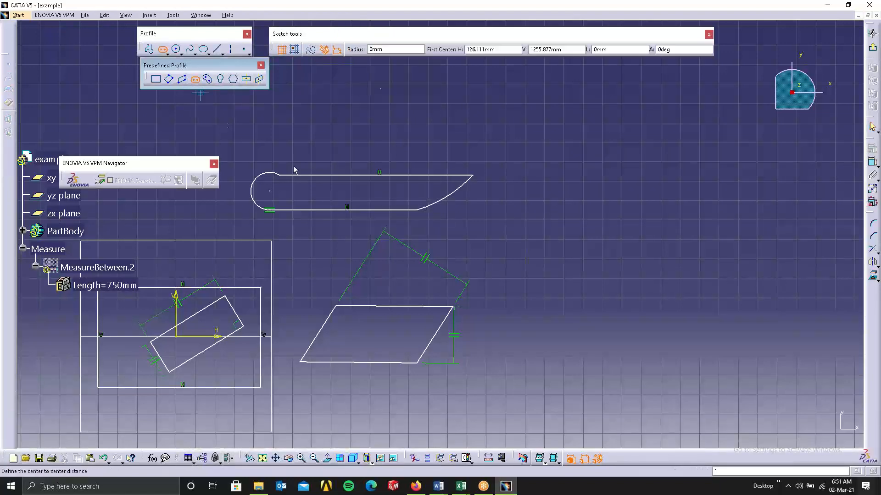
middle_click_drag(347, 150, 381, 218)
left_click(358, 207)
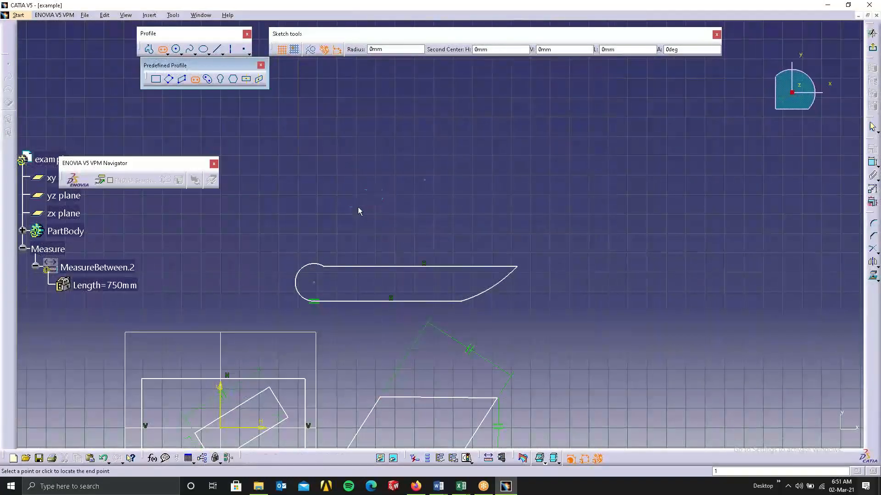
left_click(469, 207)
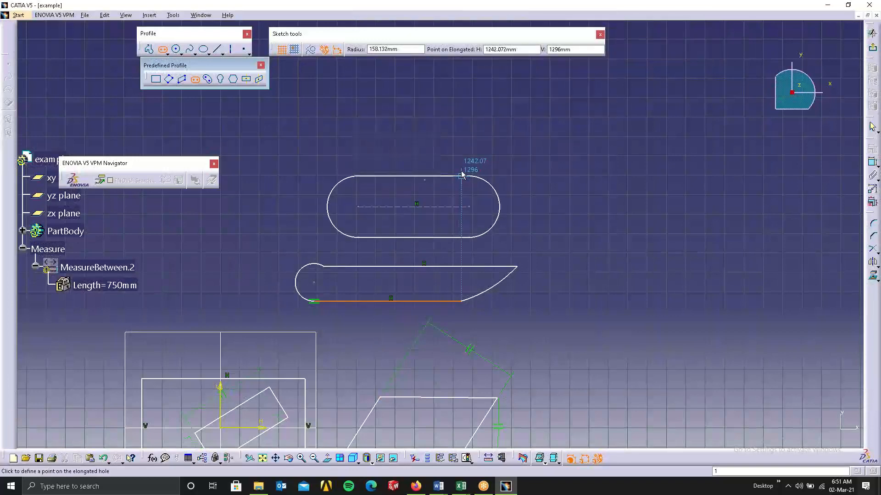
left_click(461, 172)
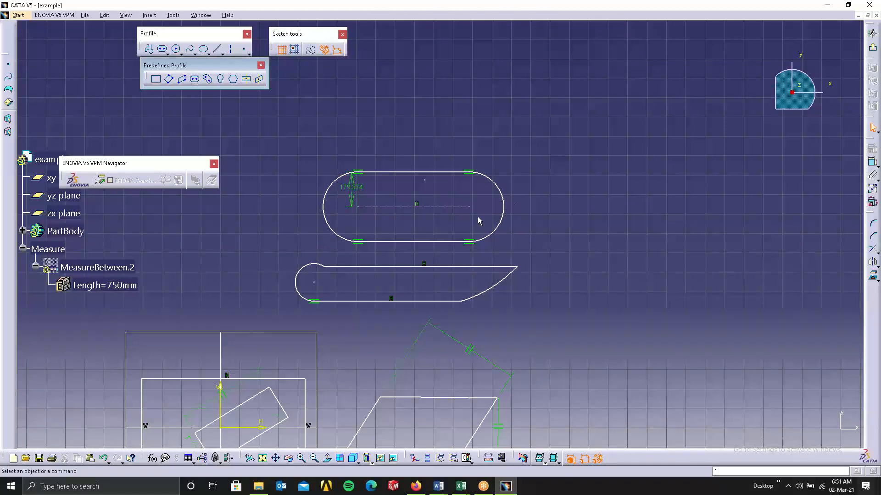
left_click_drag(507, 192, 658, 147)
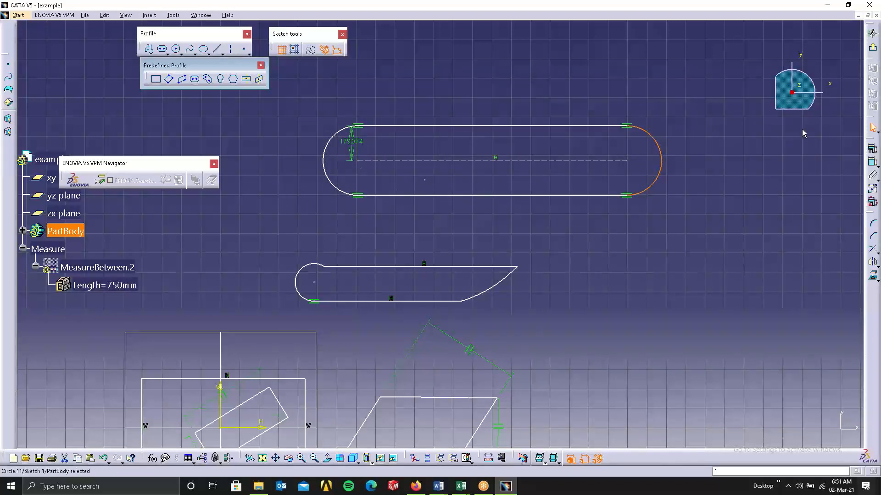
left_click(870, 162)
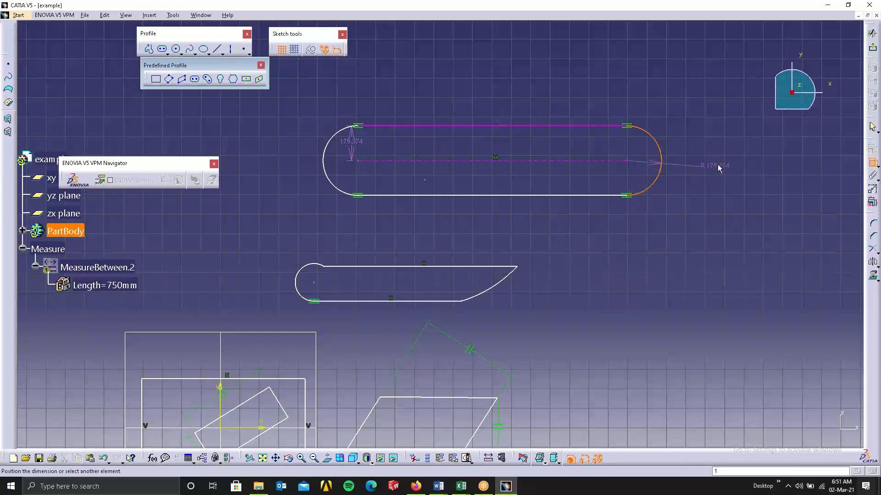
left_click(688, 172)
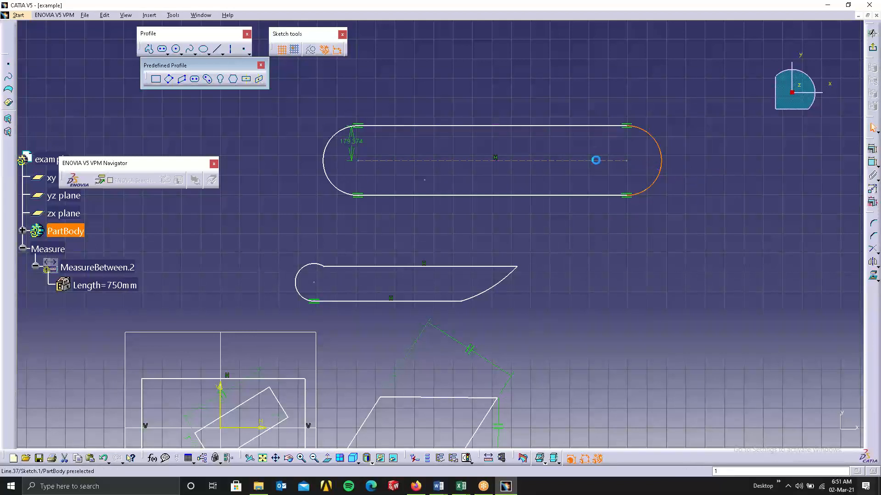
left_click(592, 115)
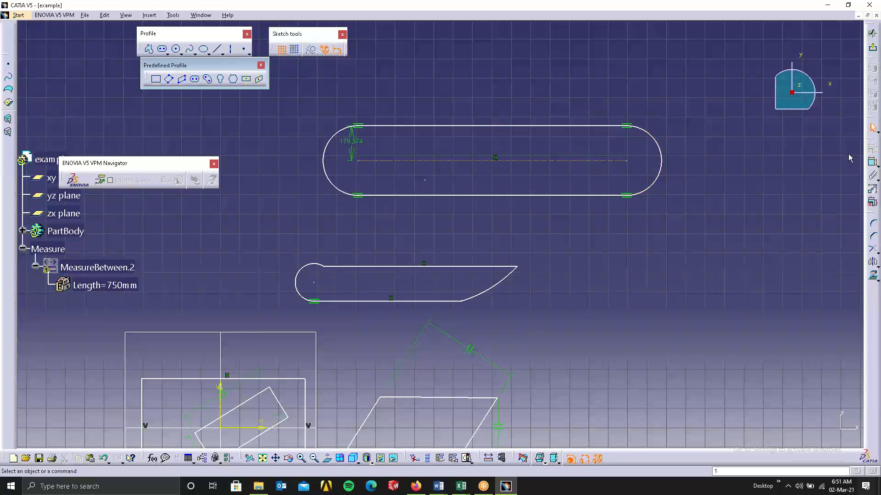
- Dimension the elongated hole's centreline and set the centre-to-centre distance to 1000 mm
left_click(871, 164)
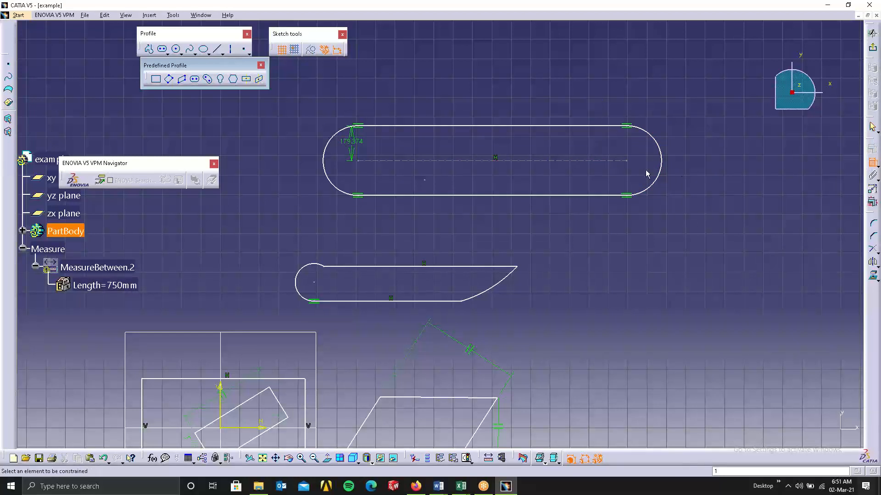
left_click(557, 161)
double_click(541, 65)
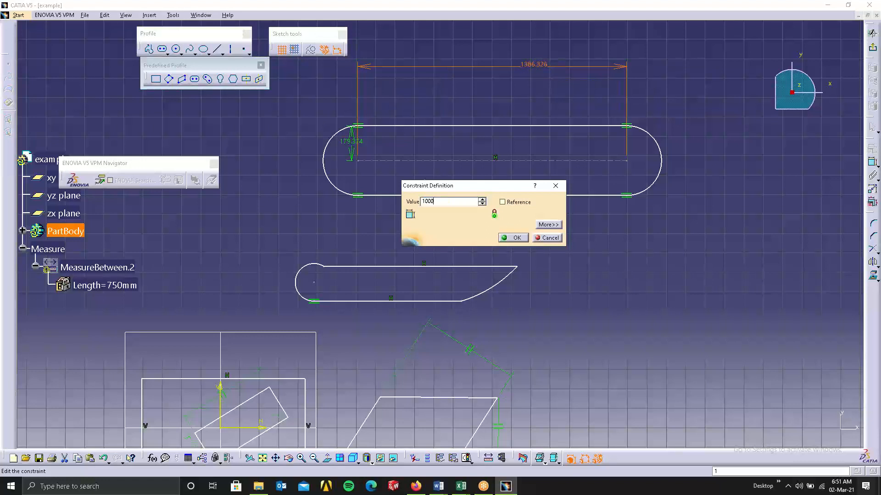
key("Return")
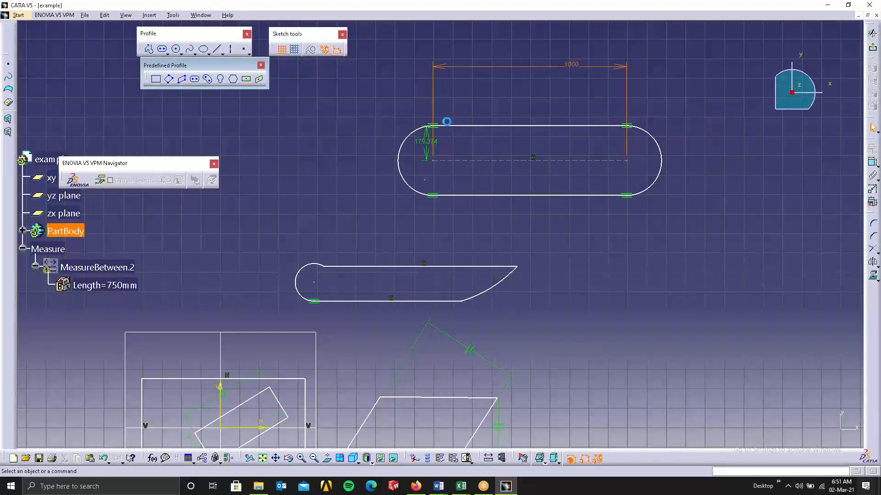
- Set the elongated hole's radius constraint to 100 mm
double_click(426, 140)
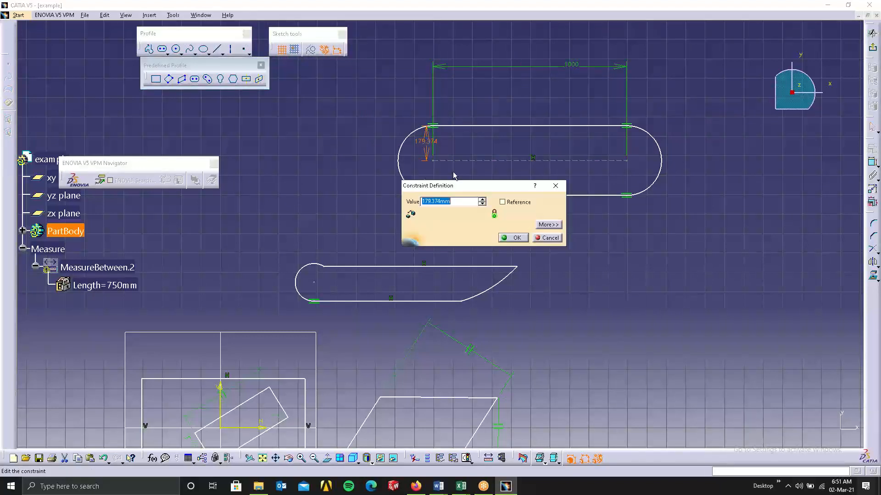
type("100")
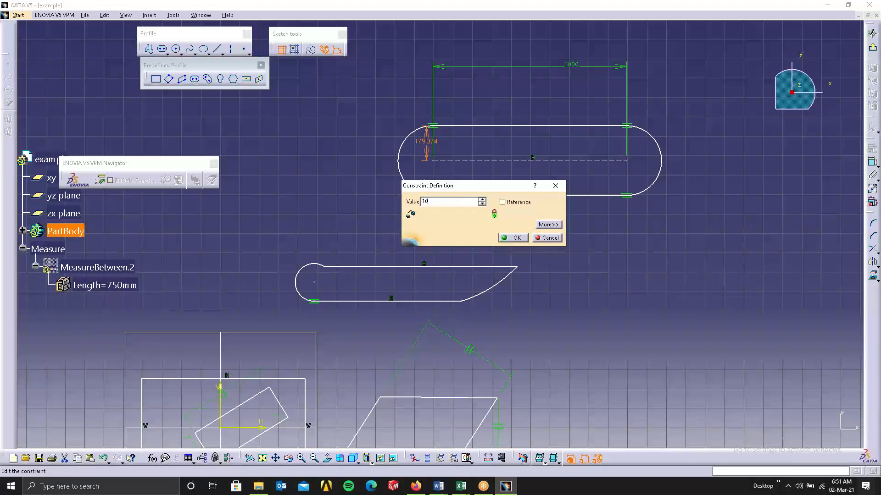
key("Return")
left_click(553, 245)
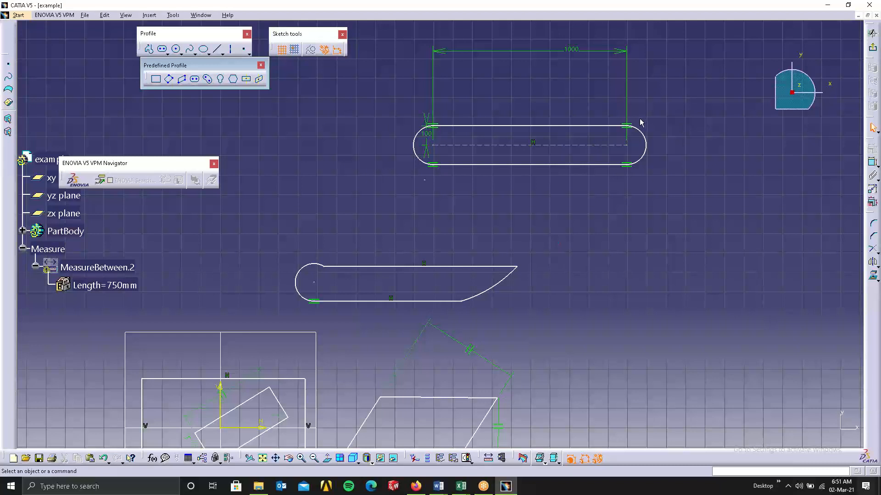
- Reposition both end arcs of the hand-drawn slot to deform it further, and move the dimensioned elongated hole by its centreline
left_click_drag(315, 282, 261, 226)
left_click_drag(495, 292, 181, 296)
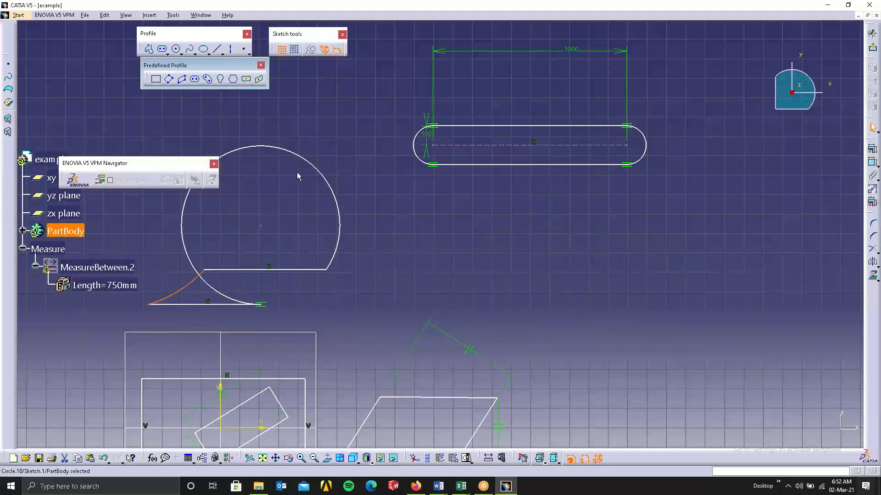
left_click(338, 181)
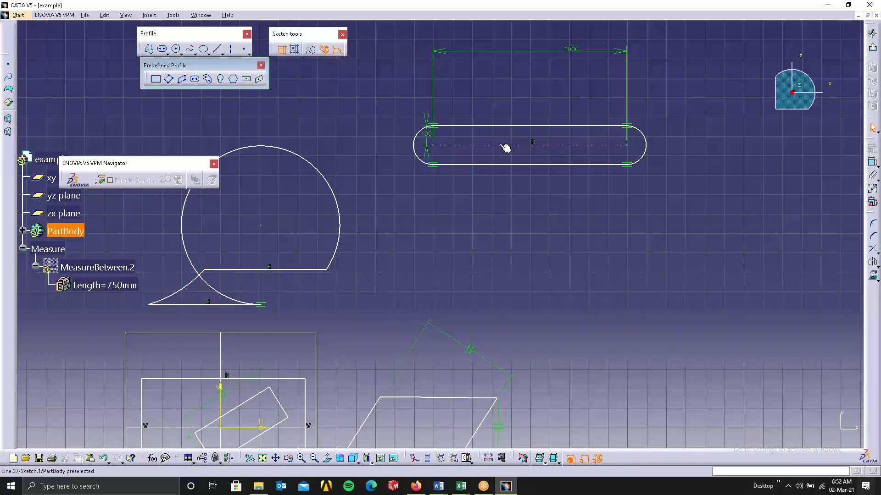
left_click_drag(504, 148, 475, 188)
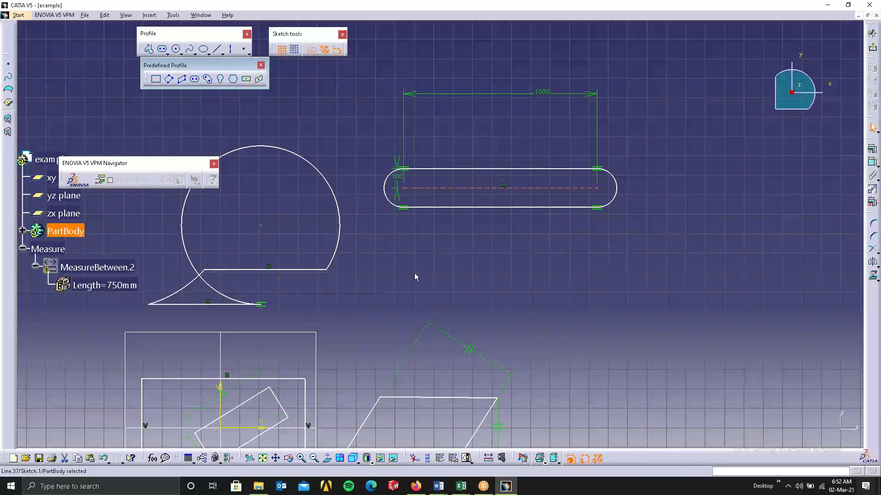
- Draw a curved slot in the empty area beside the parallelogram as a cylindrical elongated hole with a centreline radius of about 830 mm
mouse_move(488, 236)
middle_mouse_down()
mouse_move(453, 209)
mouse_move(398, 220)
middle_mouse_up()
left_click(208, 79)
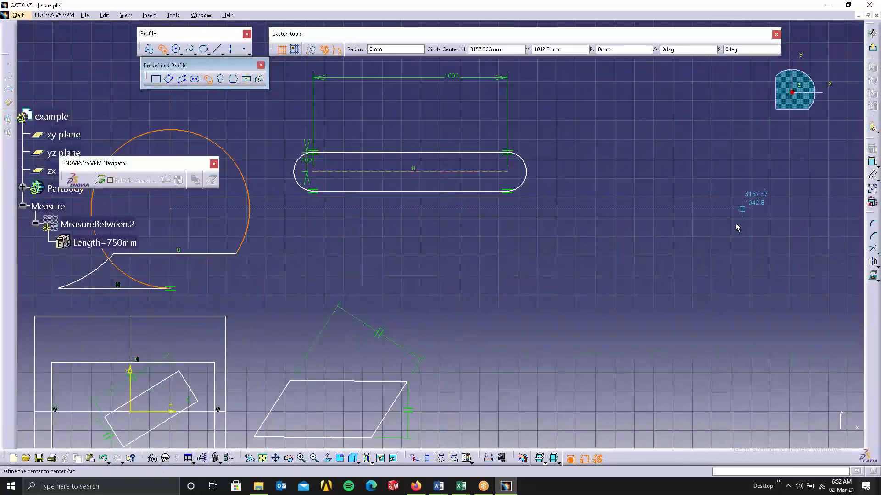
middle_click_drag(636, 278, 429, 189)
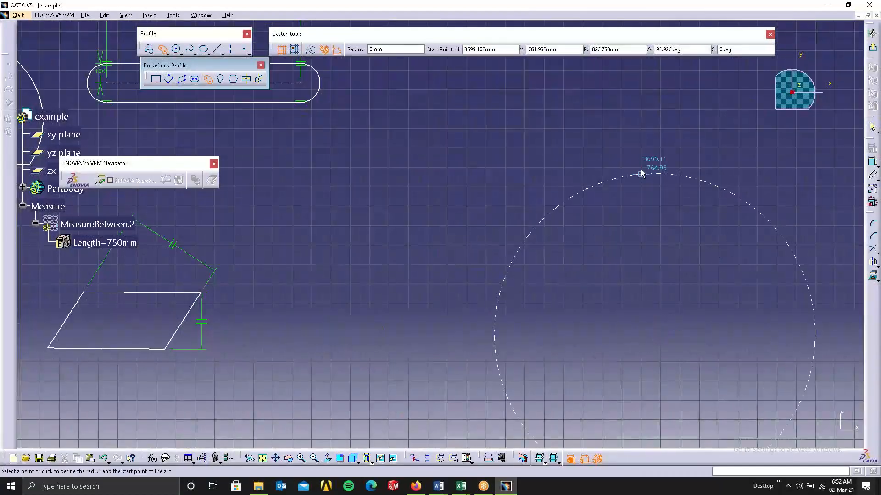
left_click(641, 170)
left_click(490, 322)
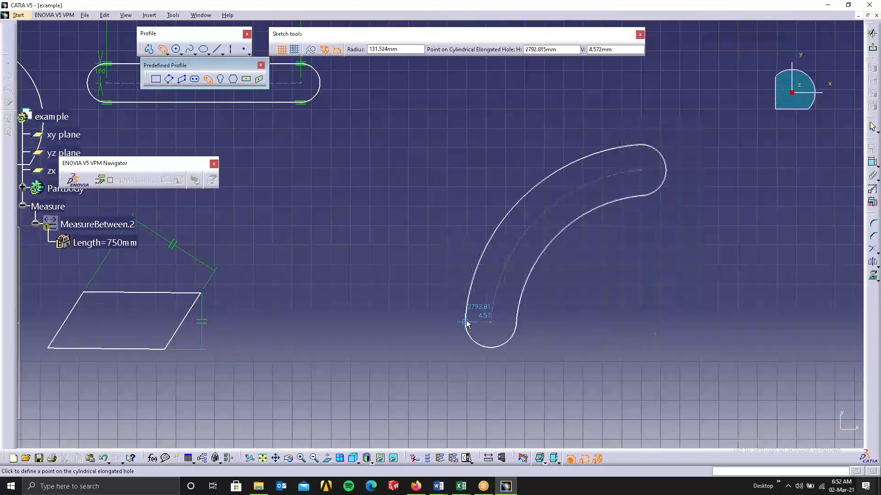
left_click(512, 336)
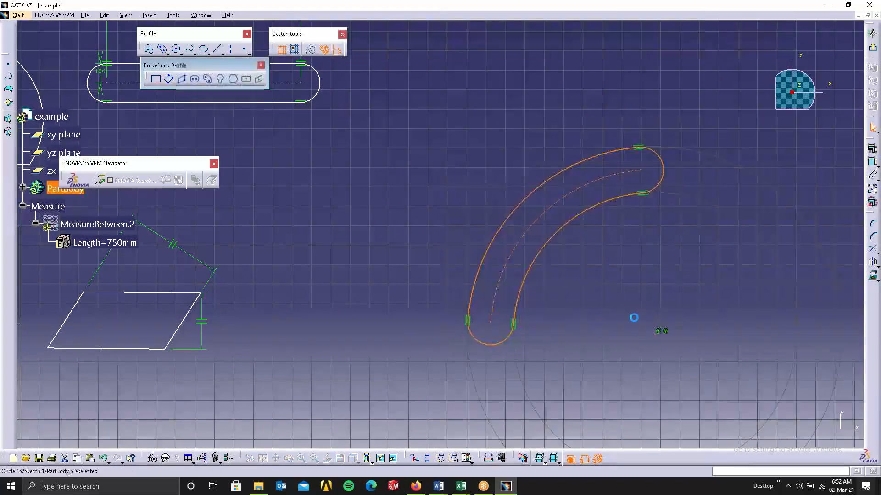
middle_click_drag(586, 317, 494, 192)
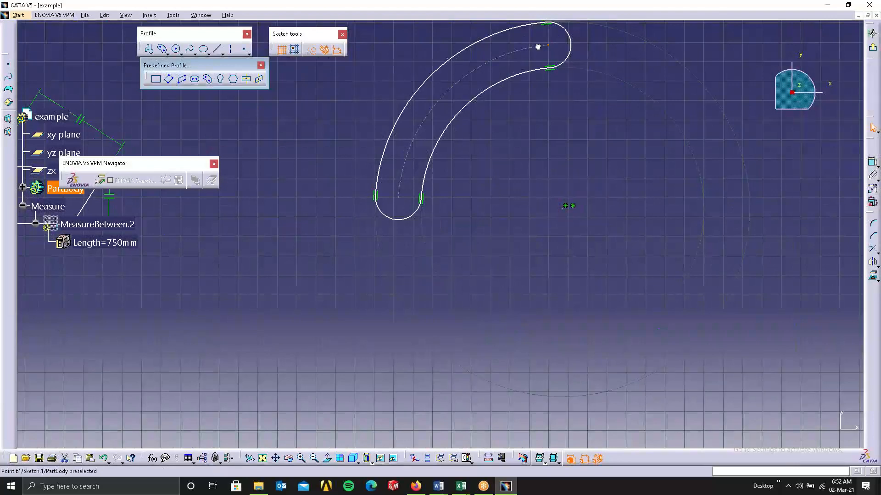
- Reshape the curved slot by its two centreline endpoints, widening it into an arch of roughly half a circle
left_click_drag(538, 43, 727, 210)
middle_click_drag(559, 160, 573, 197)
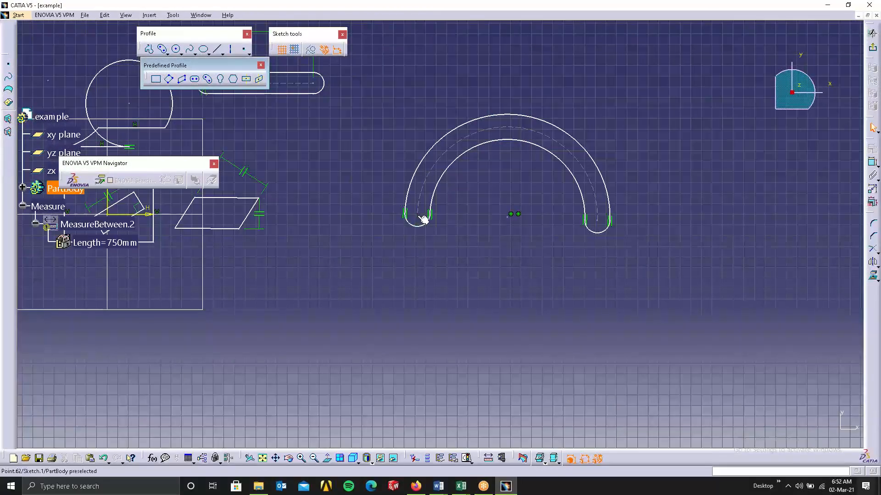
left_click_drag(418, 215, 361, 233)
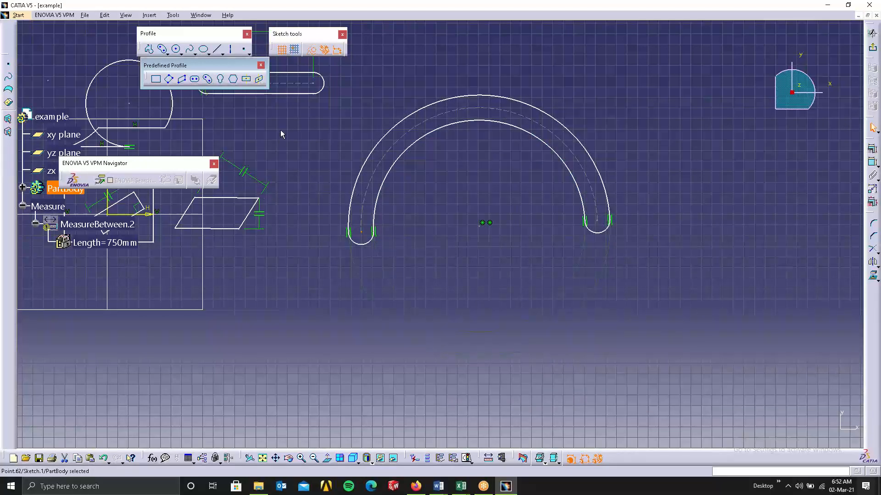
- Draw an upright keyhole profile in the empty area beside the curved slot, with a large radius of about 263 mm
left_click(221, 78)
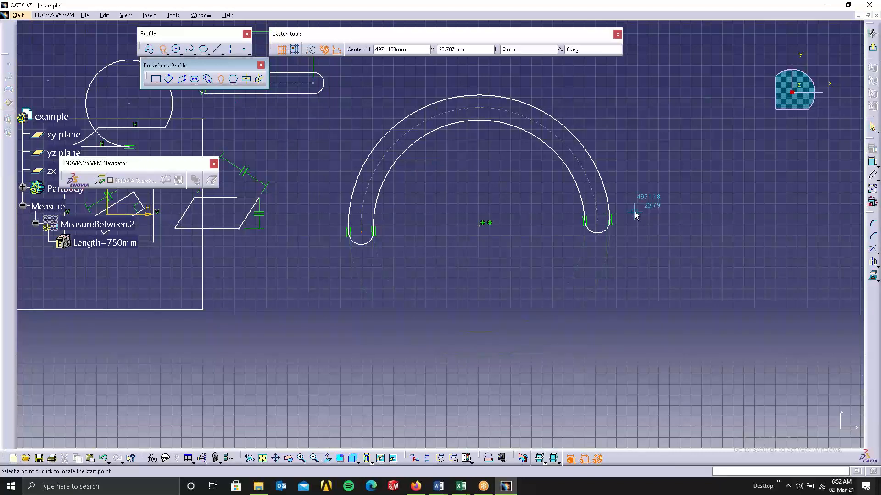
middle_click_drag(631, 214, 486, 222)
left_click(612, 204)
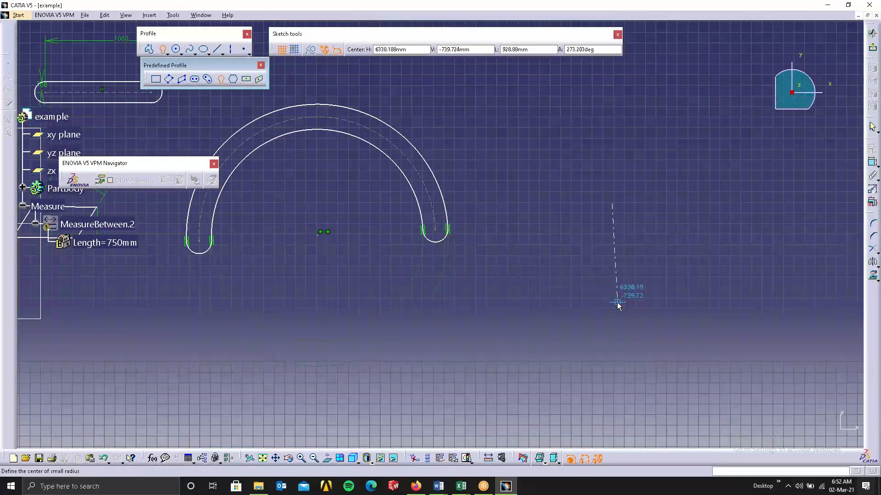
left_click(613, 295)
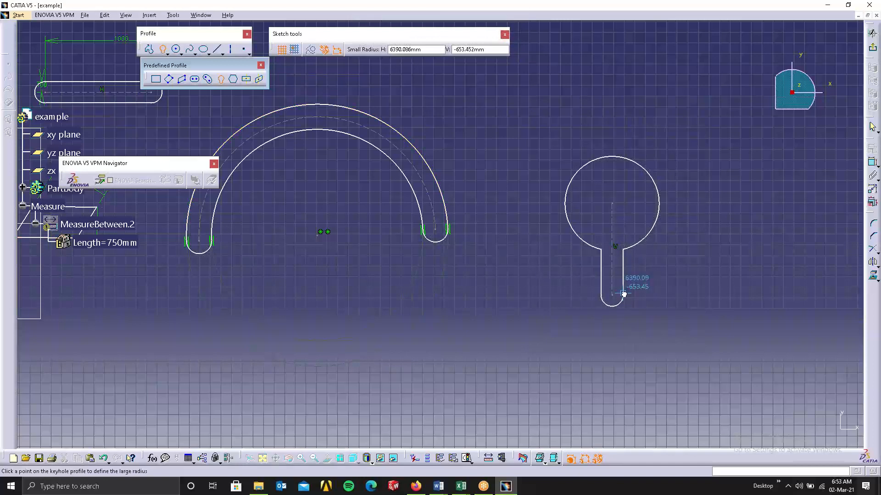
left_click(623, 289)
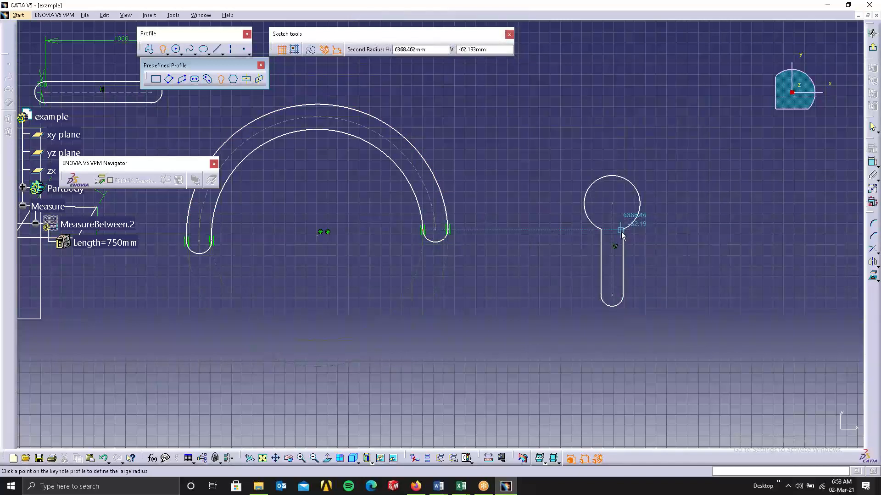
left_click(620, 232)
left_click(719, 262)
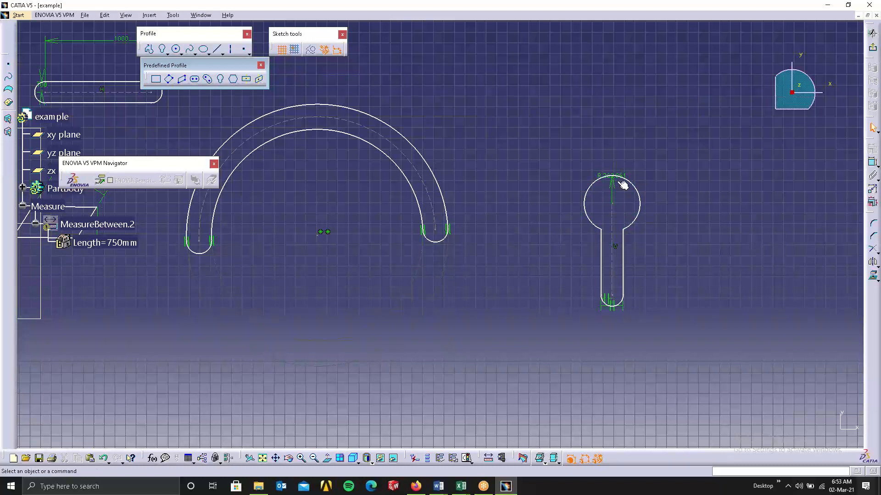
- Place the keyhole's radius dimension above its round head and move the whole keyhole up and closer to the curved slot
left_click_drag(623, 184, 621, 154)
left_click(642, 181)
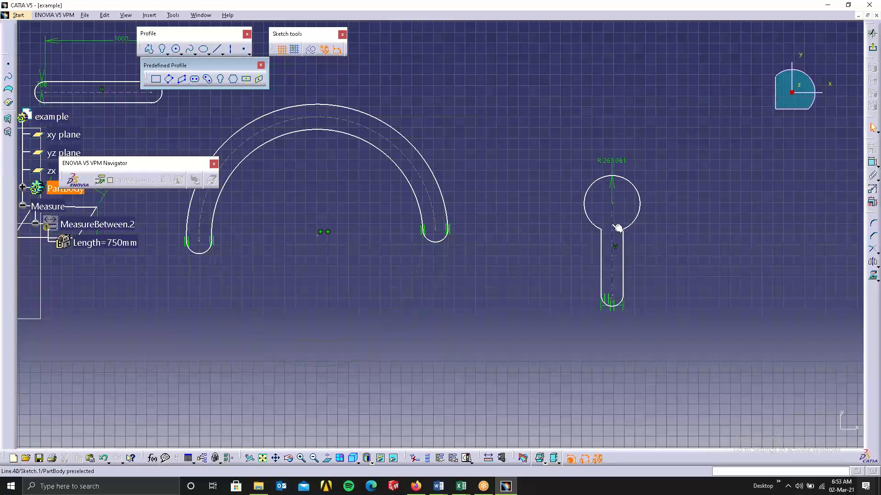
left_click_drag(598, 207, 569, 161)
left_click(620, 168)
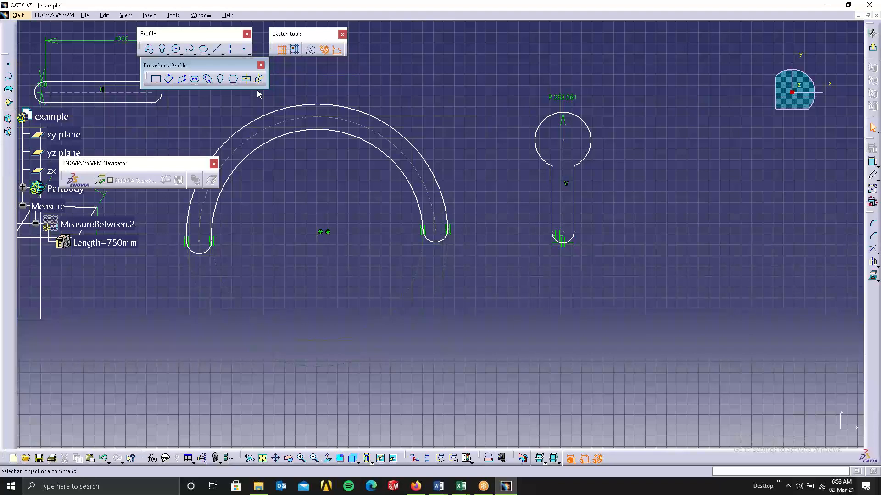
- Draw a slightly rotated hexagon from its centre in the empty area beyond the keyhole
left_click(233, 79)
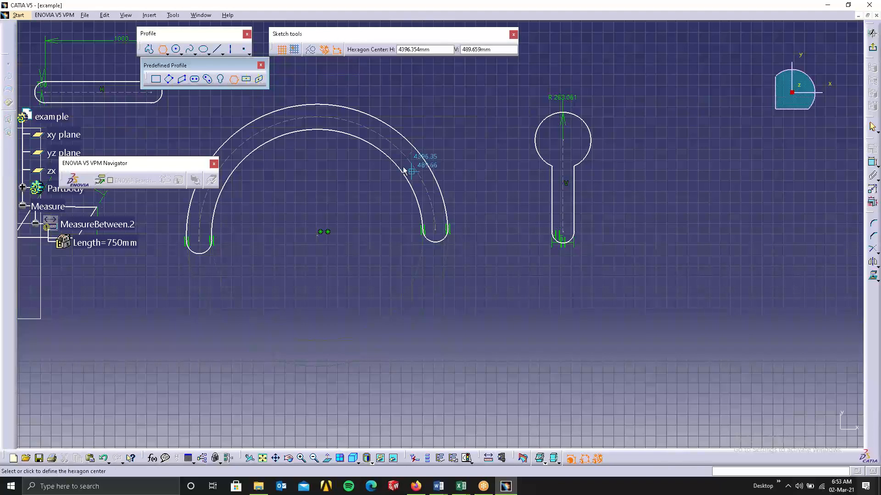
mouse_move(680, 181)
middle_mouse_down()
mouse_move(629, 183)
mouse_move(207, 308)
middle_mouse_up()
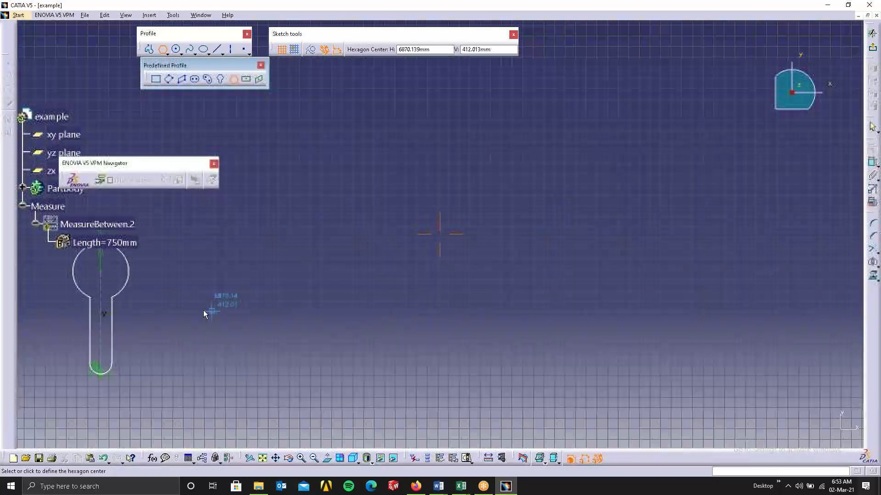
left_click(349, 239)
left_click(383, 333)
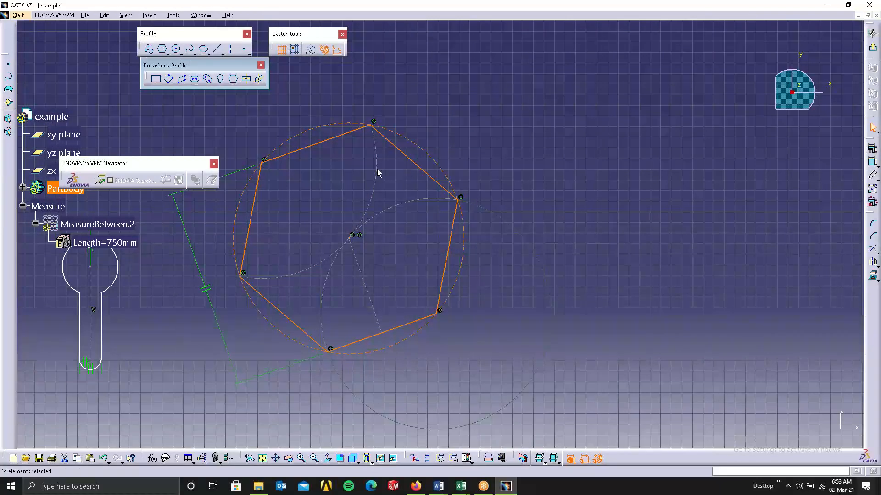
- Draw a second, differently rotated hexagon from its centre beside the first one
left_click(234, 79)
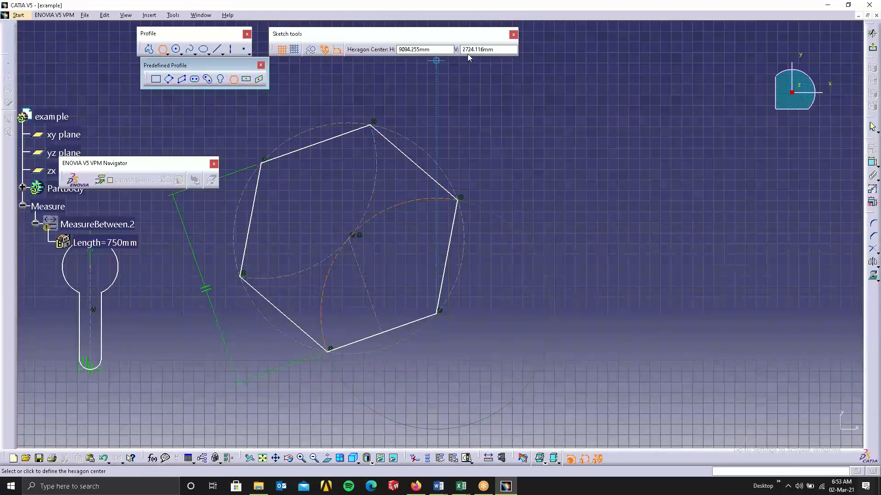
left_click(658, 223)
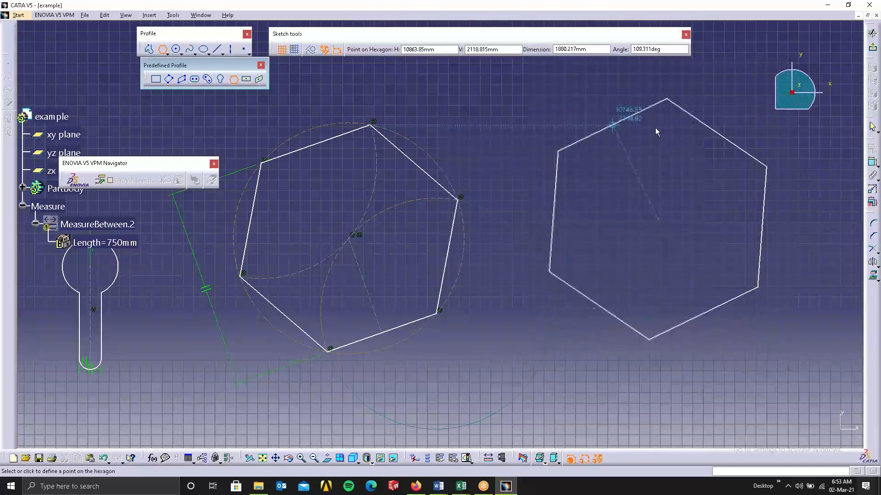
left_click(739, 142)
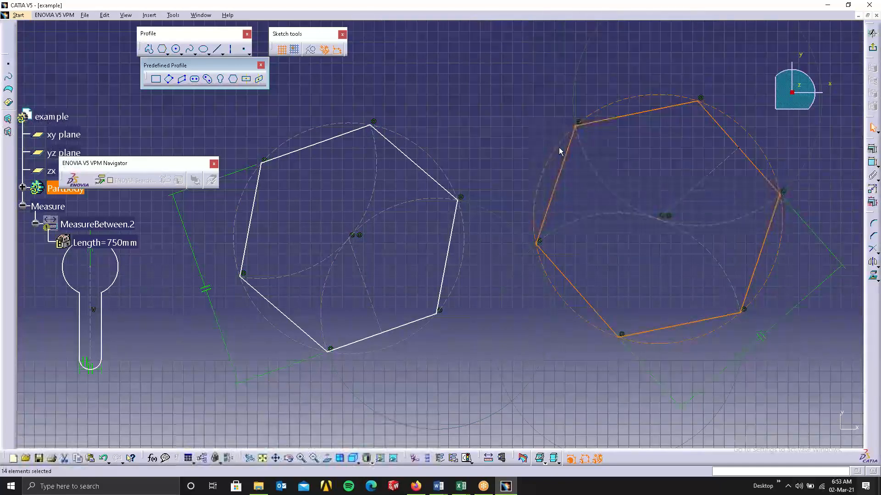
left_click(499, 123)
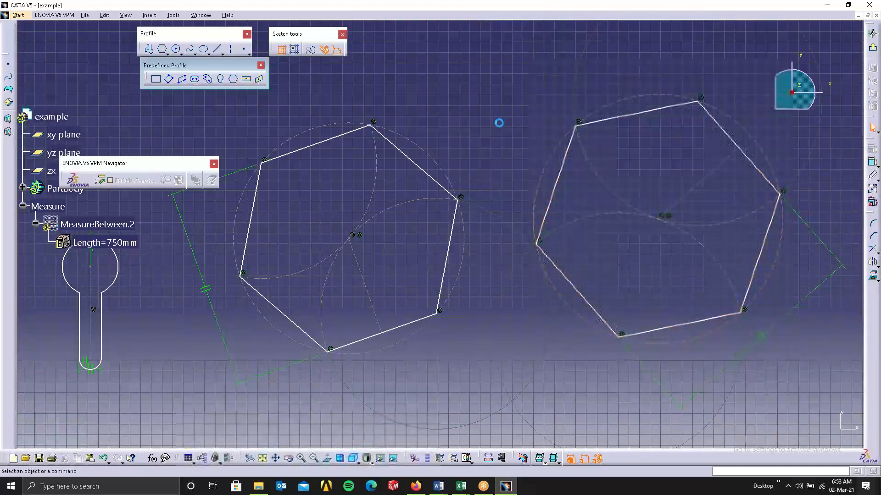
- Draw a centred rectangle, wider than it is high, in the empty area above the two hexagons
left_click(244, 83)
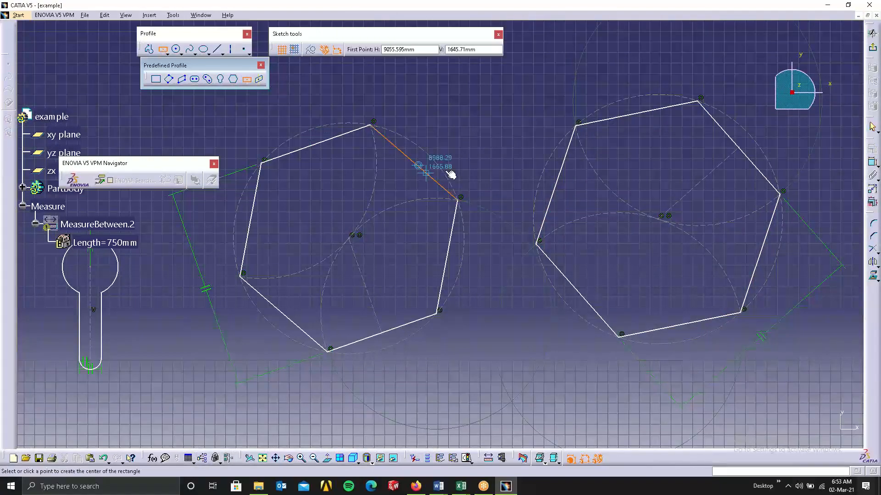
mouse_move(449, 164)
middle_mouse_down()
mouse_move(418, 256)
mouse_move(356, 344)
middle_mouse_up()
left_click(427, 175)
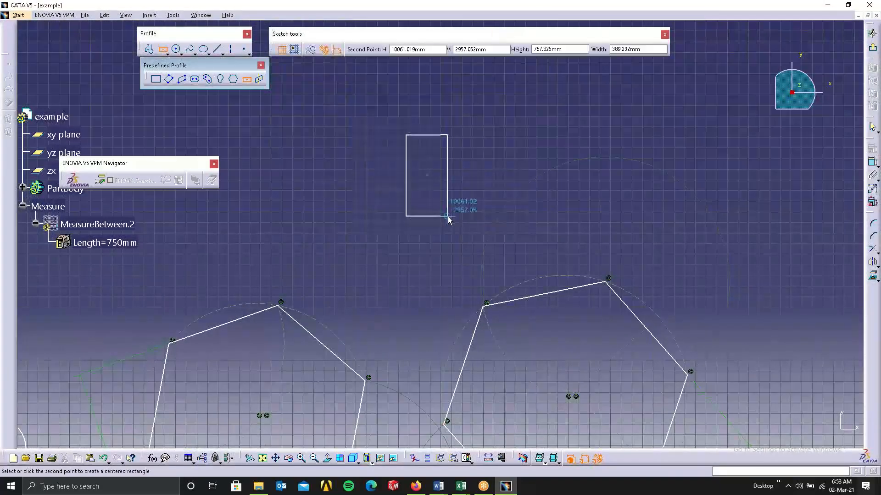
left_click(522, 224)
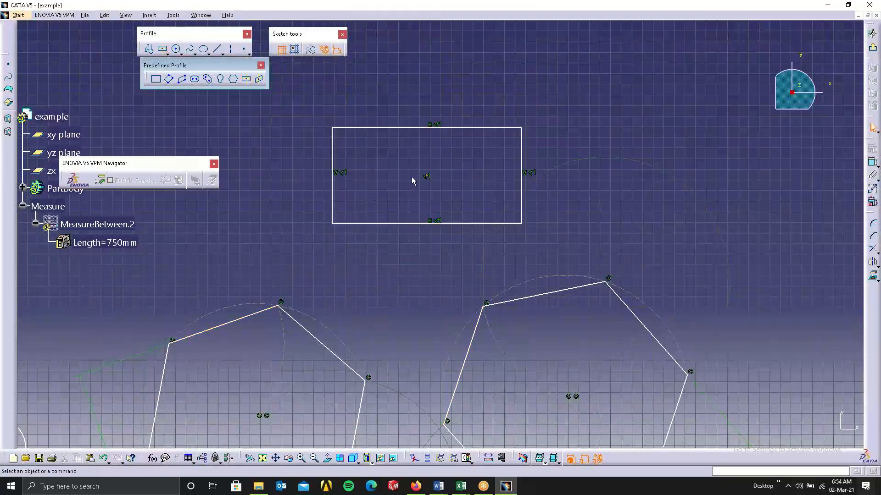
middle_click_drag(398, 242, 414, 326, "ctrl")
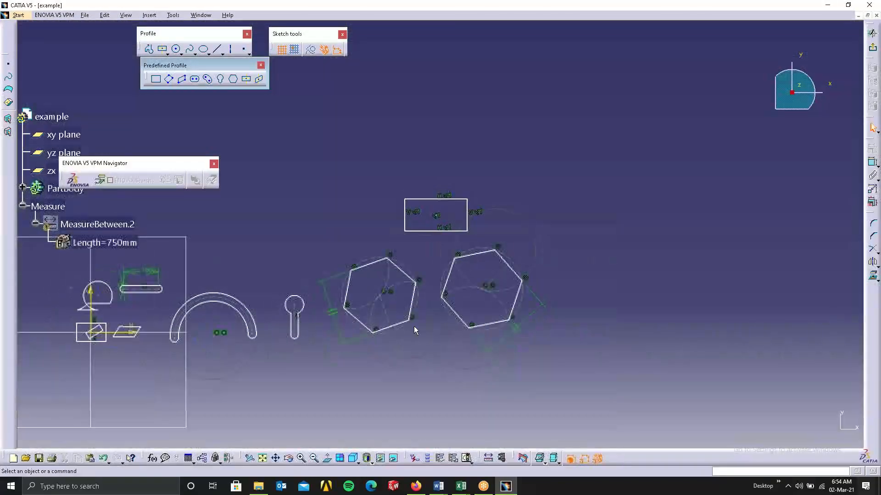
mouse_move(314, 273)
middle_mouse_down()
mouse_move(610, 194)
mouse_move(627, 163)
middle_mouse_up()
mouse_move(571, 161)
middle_mouse_down()
mouse_move(588, 100)
mouse_move(495, 128)
mouse_move(451, 128)
middle_mouse_up()
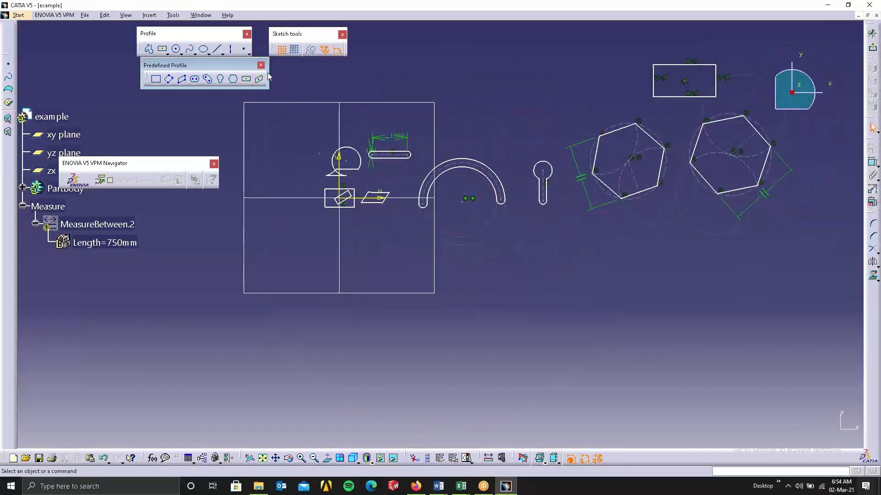
left_click(246, 80)
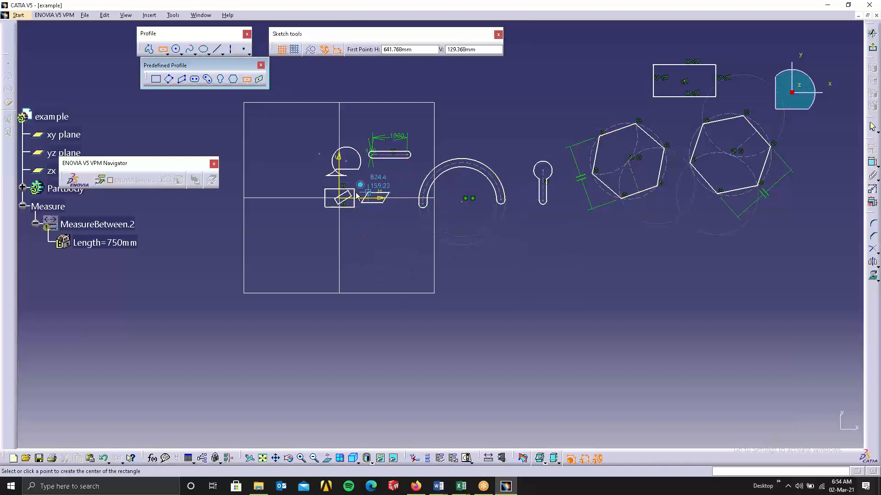
left_click(246, 79)
left_click_drag(511, 273, 312, 123)
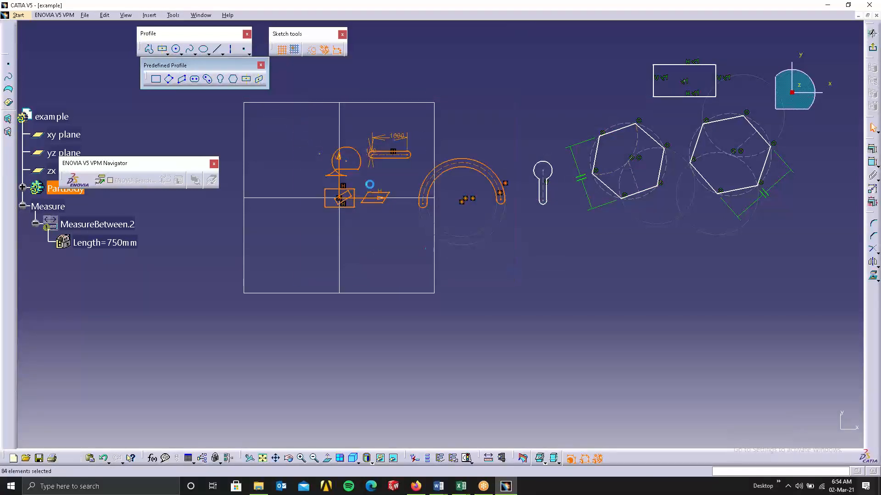
scroll(366, 179, "down", 2)
mouse_move(364, 175)
middle_mouse_down("ctrl")
mouse_move(364, 112)
mouse_move(820, 295)
mouse_move(880, 275)
middle_mouse_up("ctrl")
scroll(363, 111, "up", 1)
left_click(676, 326)
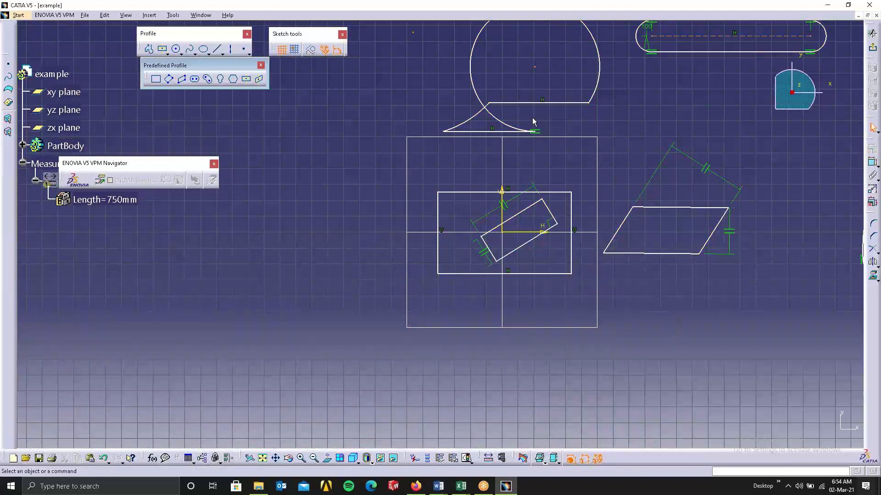
- Delete the deformed hand-drawn slot above the rectangles at the origin
middle_click_drag(529, 157, 487, 171)
middle_click_drag(480, 127, 473, 165)
left_click_drag(366, 45, 565, 203)
key("Delete")
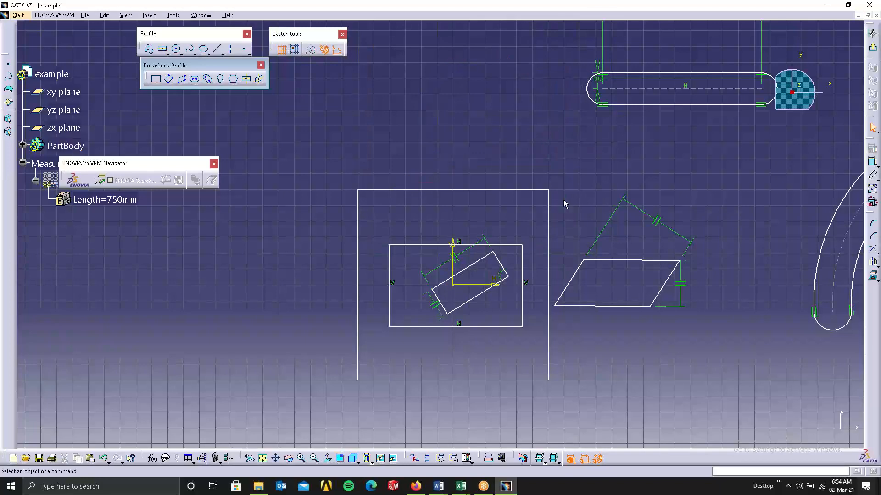
- Delete both rectangles at the origin and the parallelogram beside them, together with their constraints
middle_click_drag(529, 210, 521, 100)
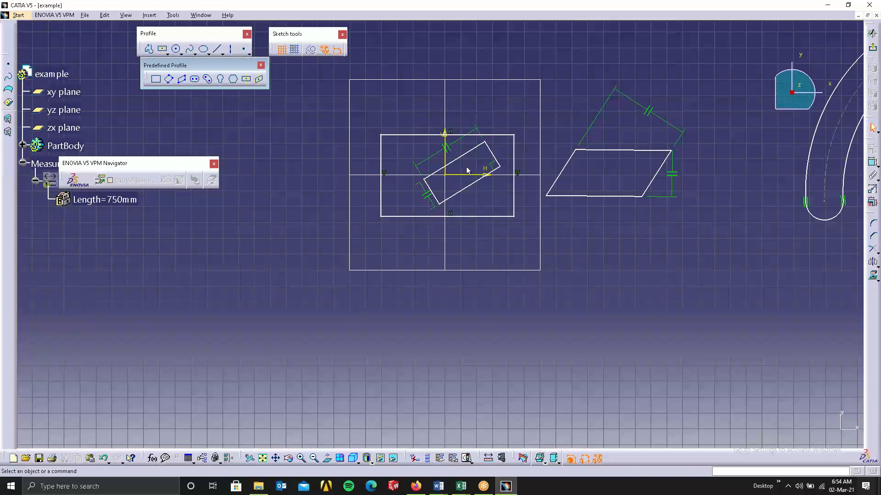
mouse_move(337, 73)
left_mouse_down()
mouse_move(423, 92)
mouse_move(664, 257)
mouse_move(726, 269)
left_mouse_up()
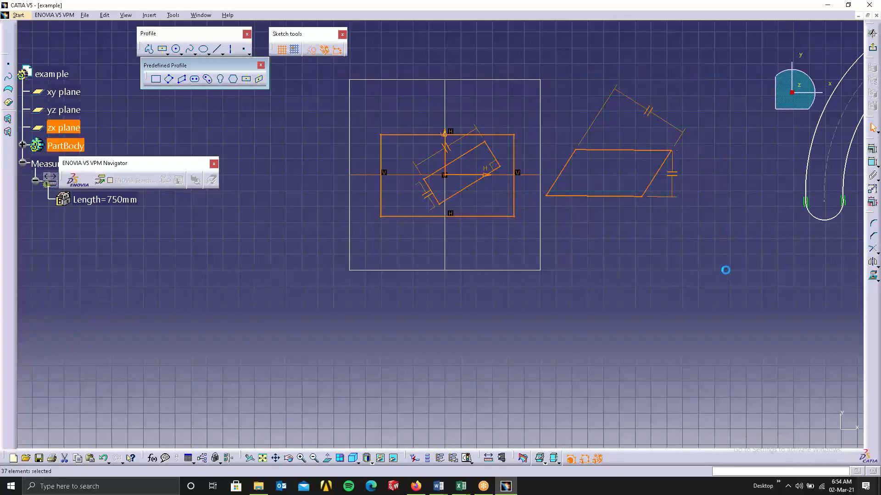
key("Delete")
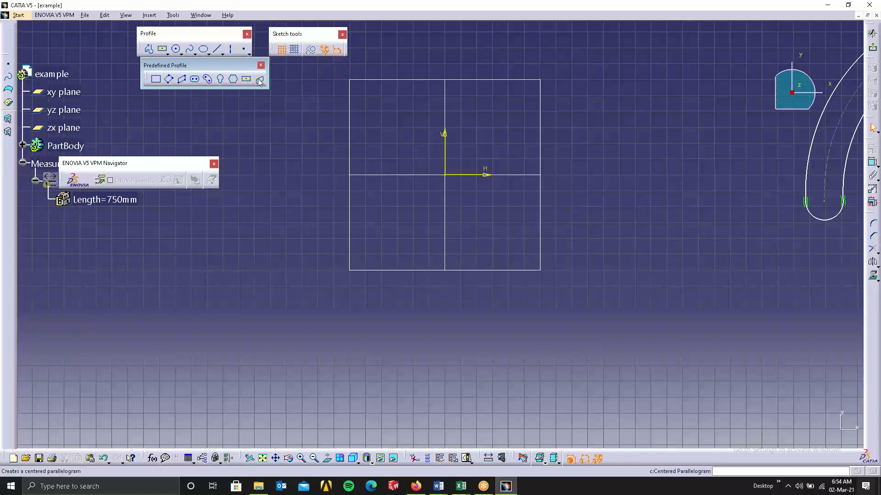
- Draw a circle centred on the sketch origin, large enough to enclose the displayed reference planes
left_click(177, 49)
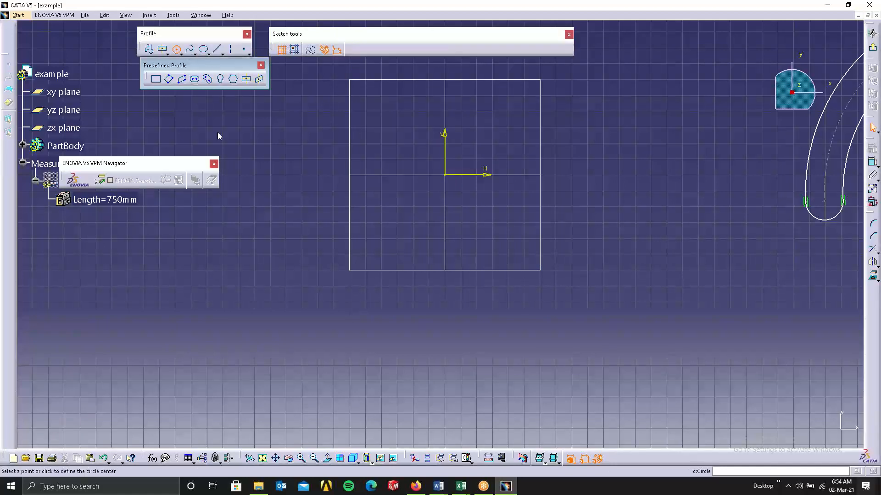
left_click(447, 176)
left_click(612, 336)
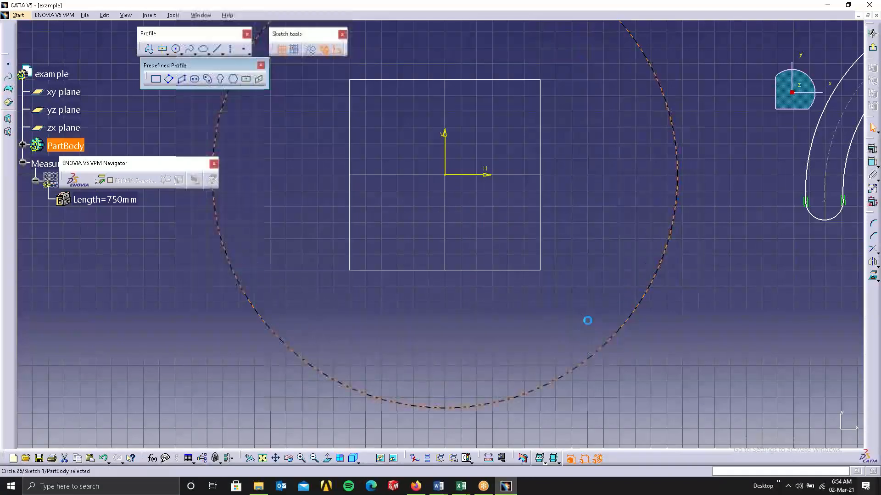
left_click(605, 173)
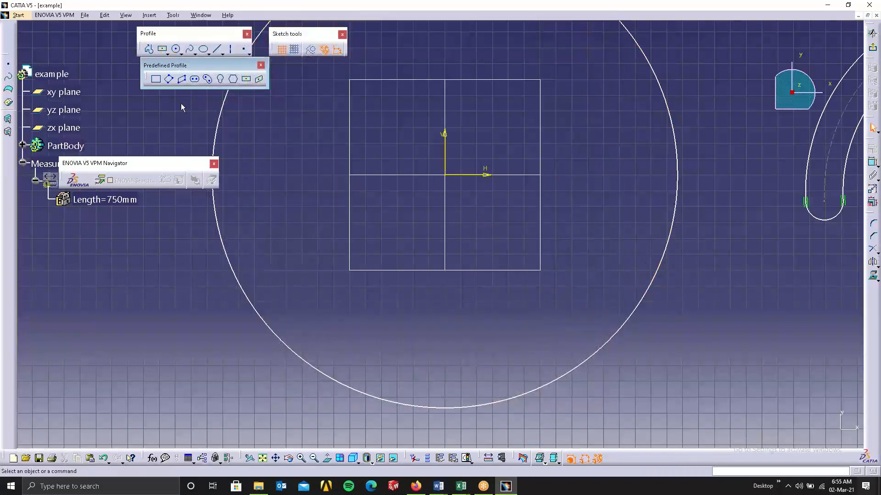
- Draw a centred rectangle about 1716 mm wide and 1527 mm high on the origin inside the circle, and move the Predefined Profile palette aside
left_click(245, 79)
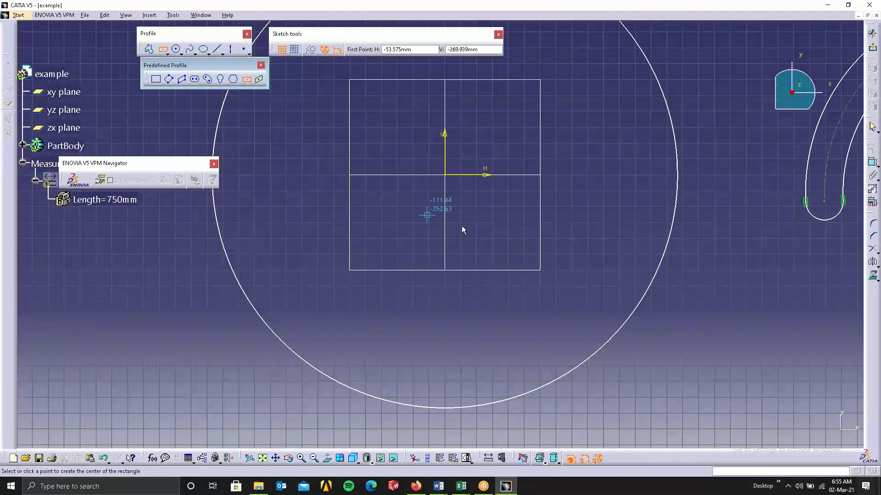
left_click(446, 175)
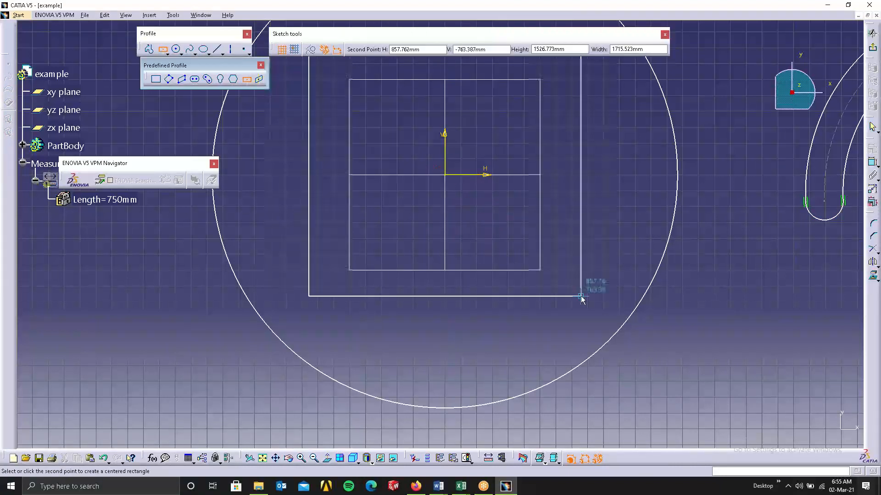
left_click(581, 296)
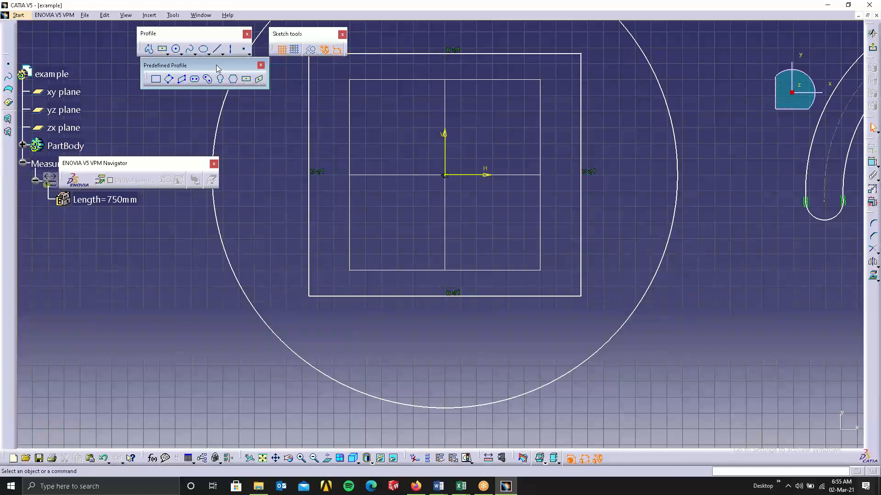
left_click_drag(146, 68, 65, 62)
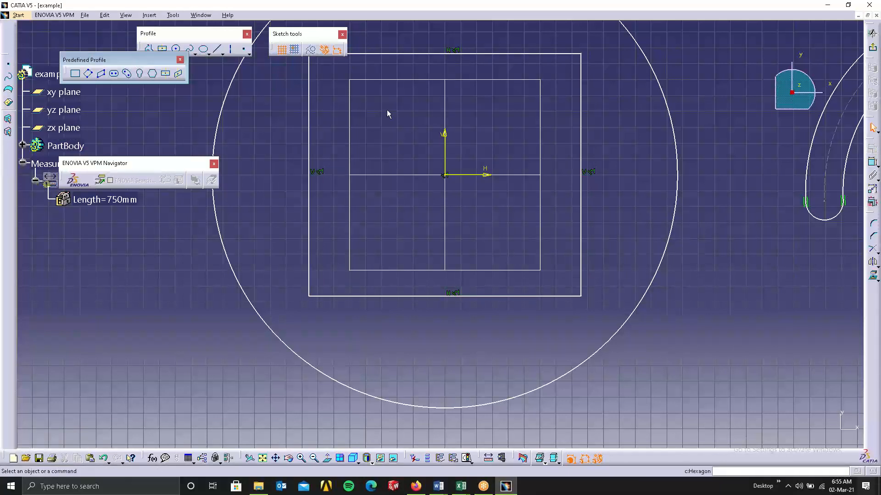
- Dimension the diameter of the circle at the origin and the height and width of the centred rectangle inside it
left_click(874, 164)
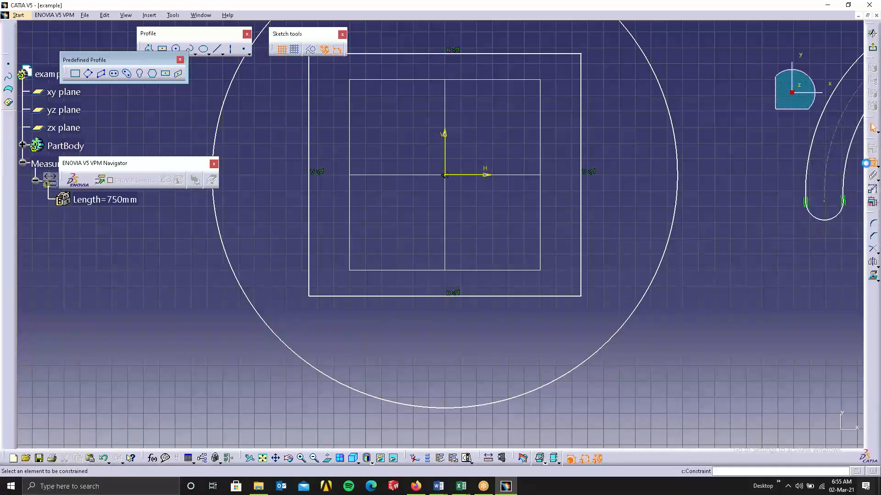
left_click(677, 138)
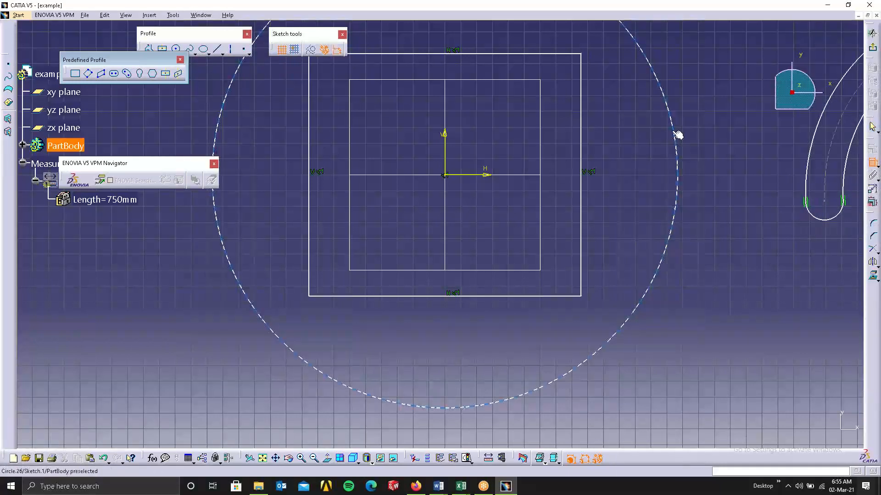
left_click(716, 180)
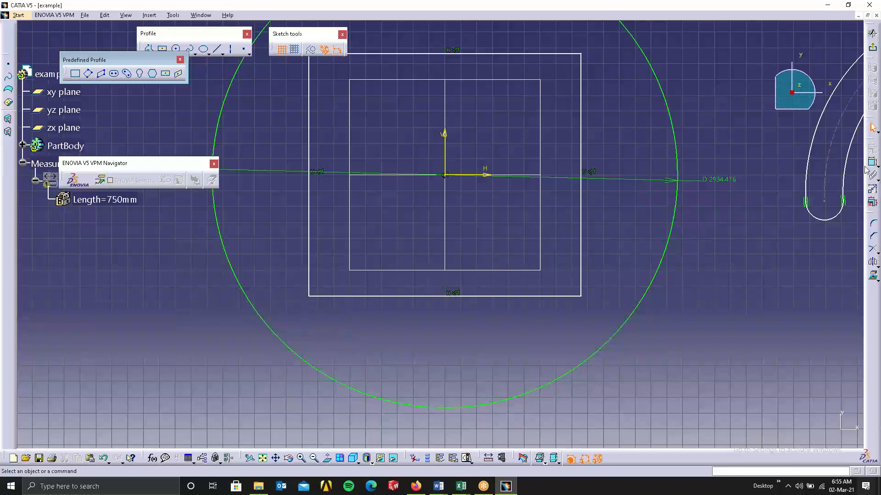
left_click(582, 99)
left_click(709, 102)
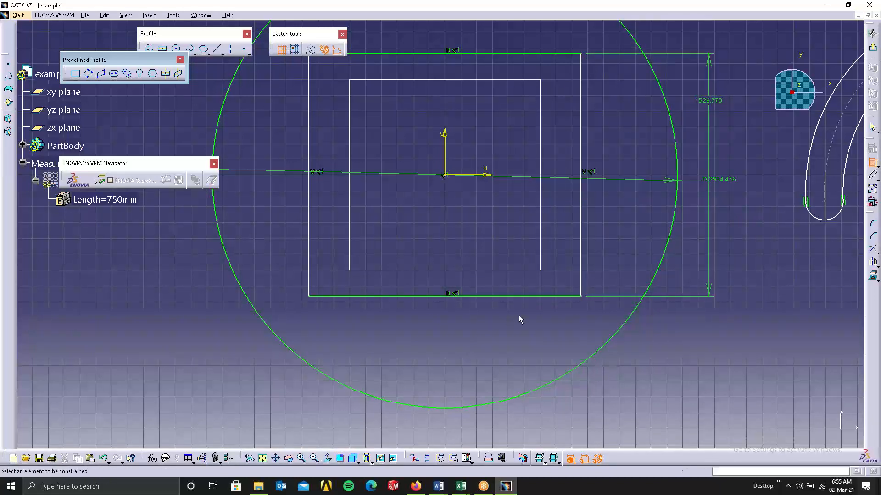
left_click(551, 296)
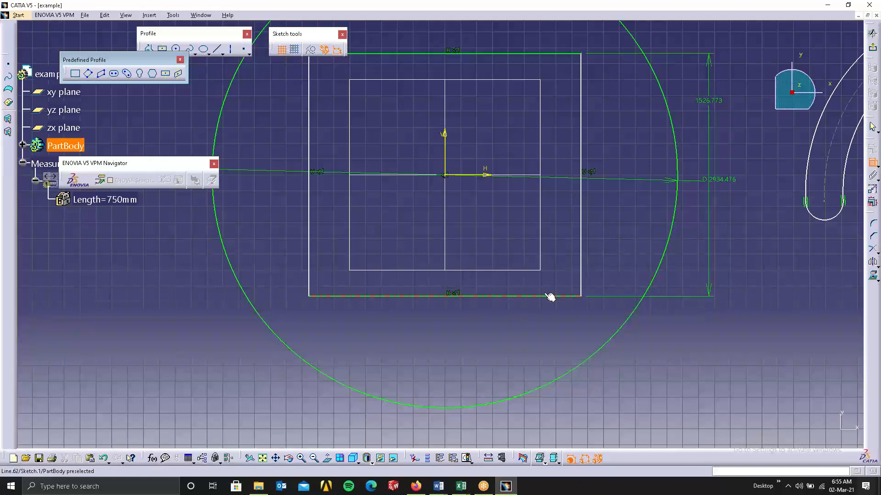
left_click(574, 354)
- Draw a second circle about 3130 mm in diameter in the empty sketch area on the negative H side of the origin circle
mouse_move(543, 277)
middle_mouse_down()
mouse_move(552, 301)
mouse_move(505, 318)
middle_mouse_up()
middle_click_drag(316, 123, 396, 243)
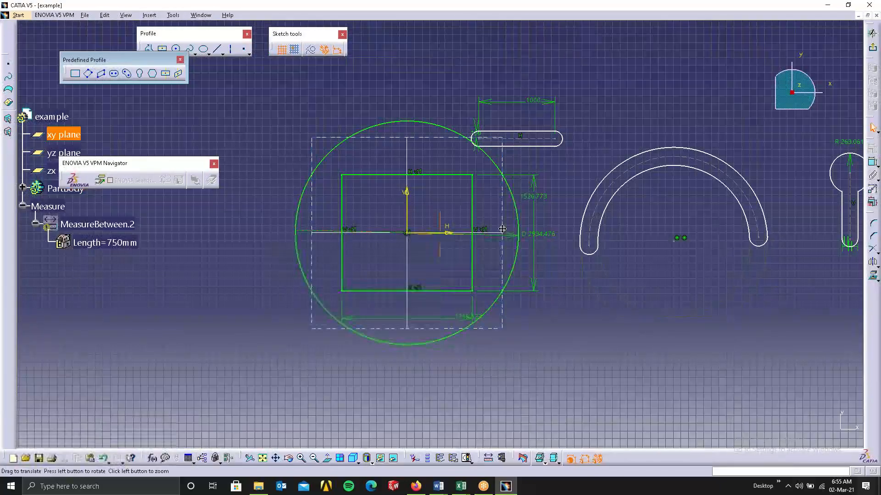
mouse_move(518, 228)
middle_mouse_down()
mouse_move(316, 294)
mouse_move(327, 283)
middle_mouse_up()
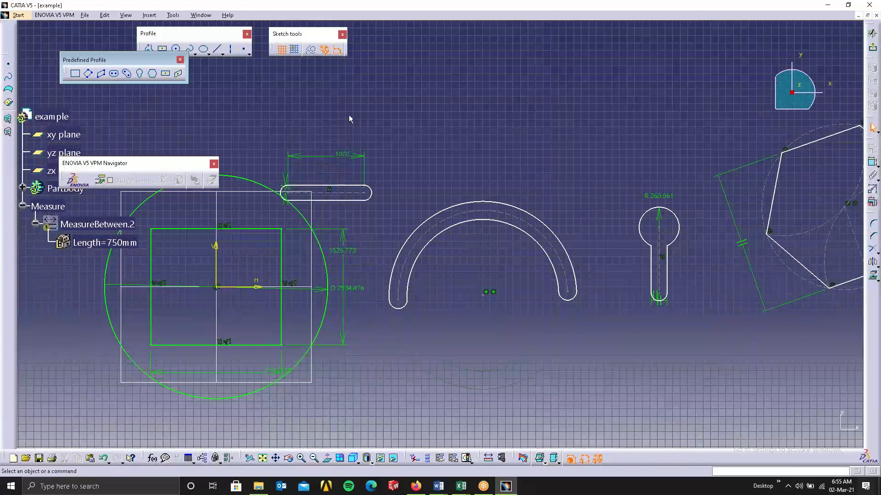
left_click(175, 50)
mouse_move(320, 158)
middle_mouse_down()
mouse_move(745, 130)
mouse_move(816, 94)
middle_mouse_up()
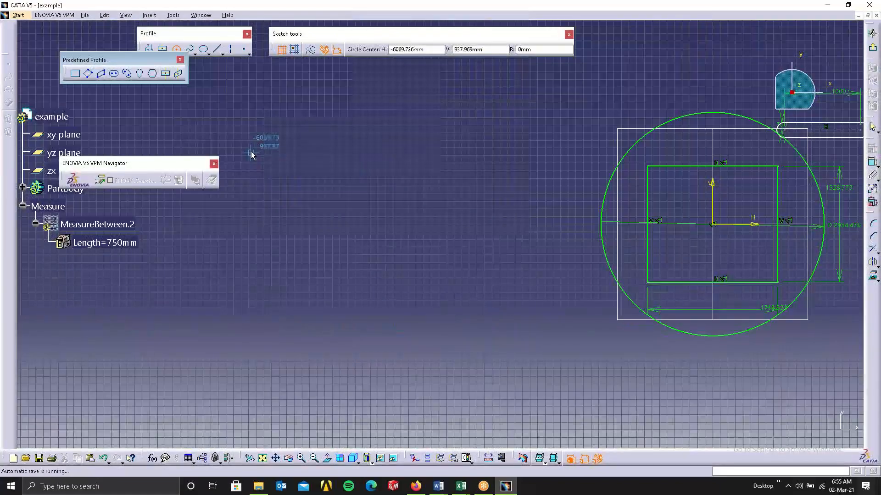
left_click(289, 195)
left_click(313, 307)
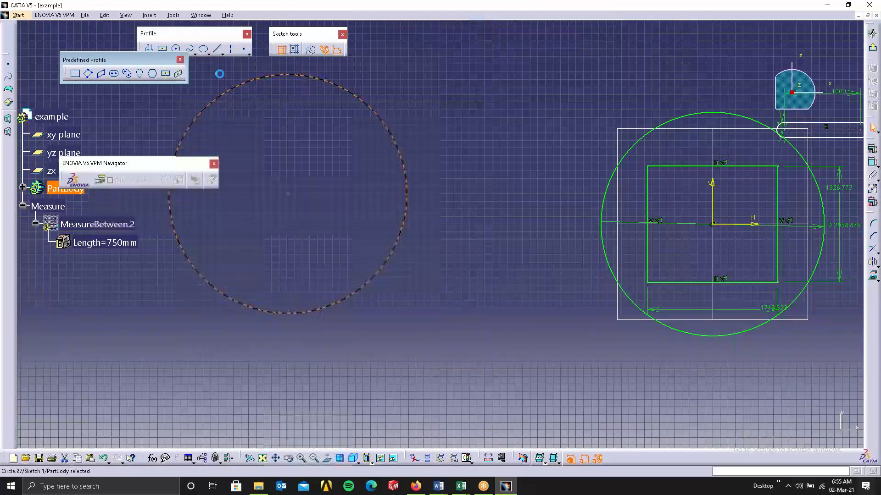
- Draw a plain corner-to-corner rectangle about 2322 mm wide and 1556 mm high inside the second circle
left_click(163, 48)
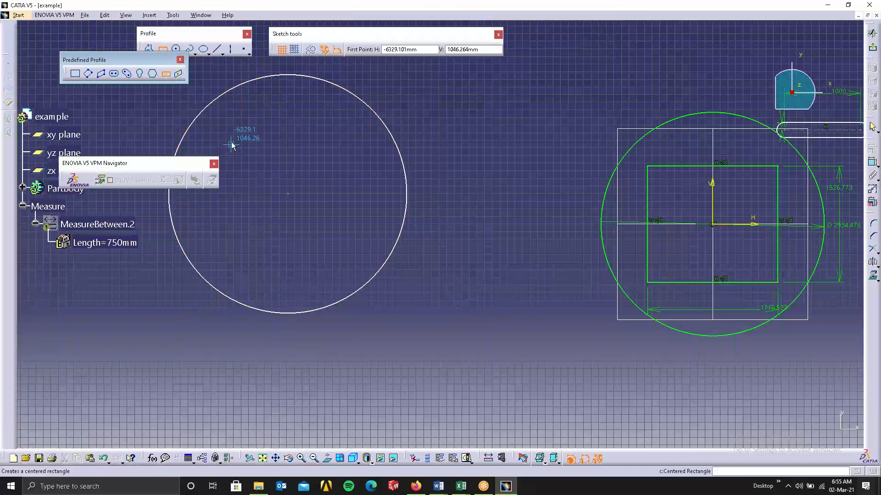
left_click(227, 138)
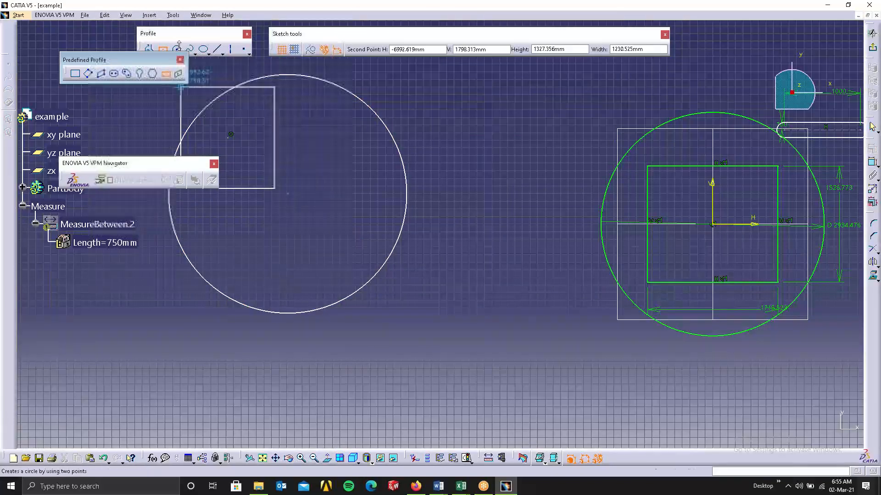
double_click(78, 74)
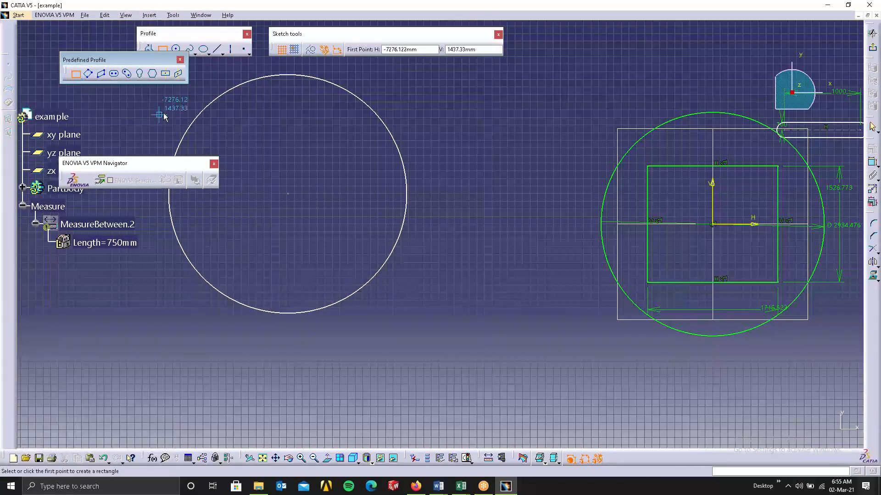
left_click(201, 137)
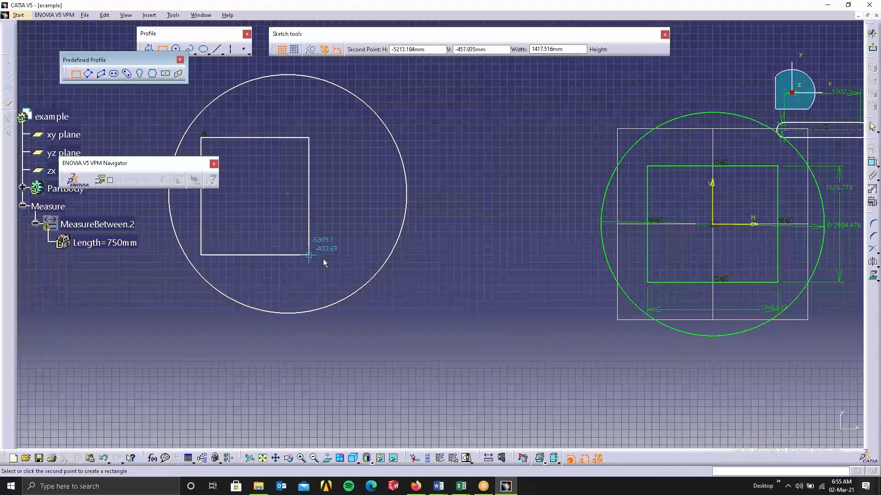
left_click(377, 256)
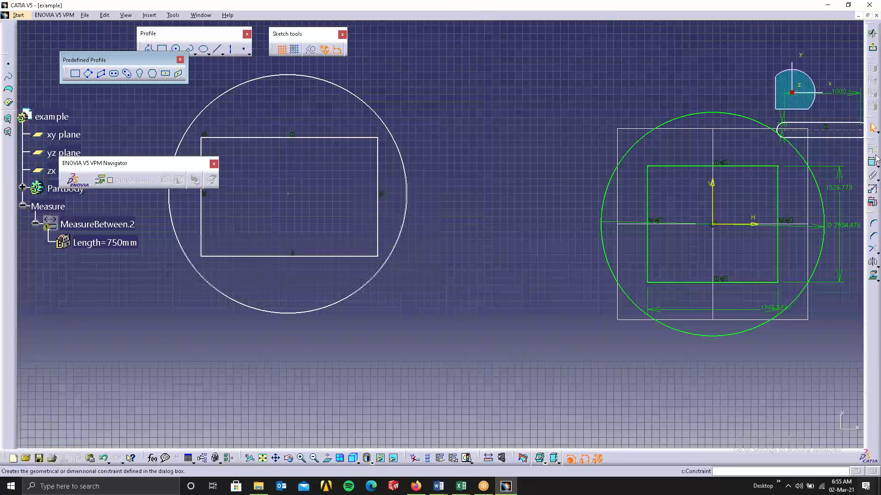
- Dimension the second circle's diameter and the height and width of the rectangle inside it
left_click(364, 98)
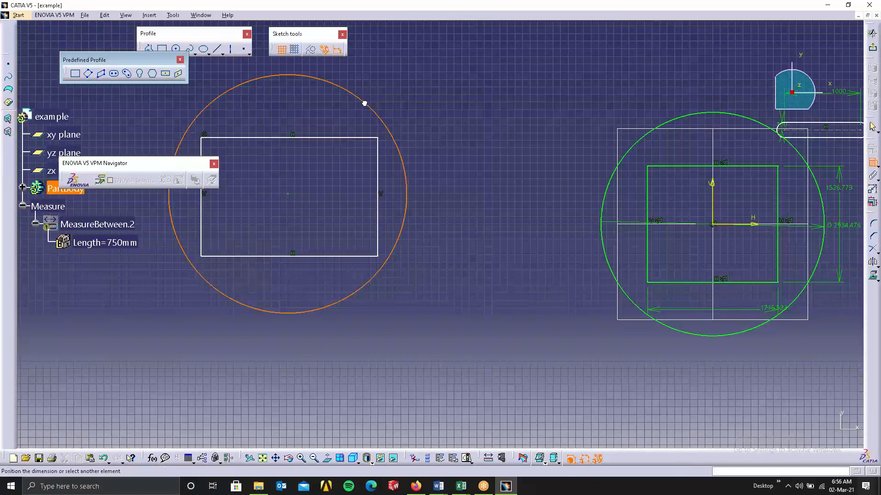
left_click(393, 60)
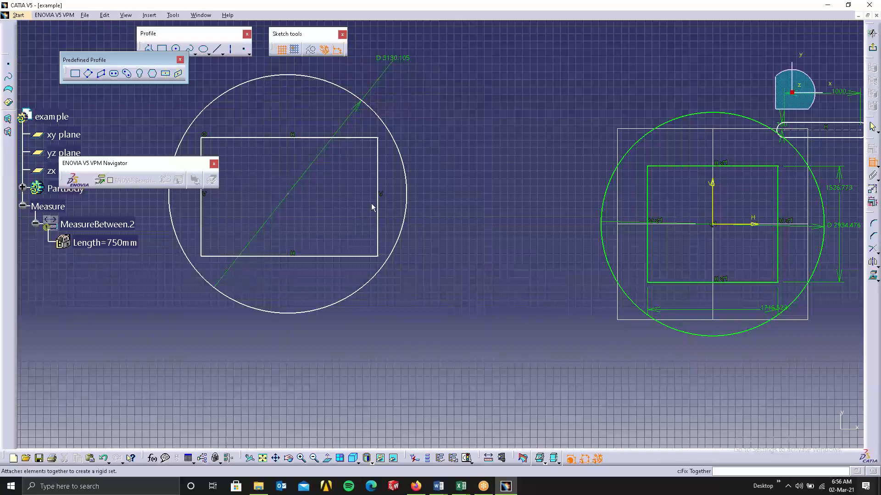
left_click(381, 178)
left_click(429, 168)
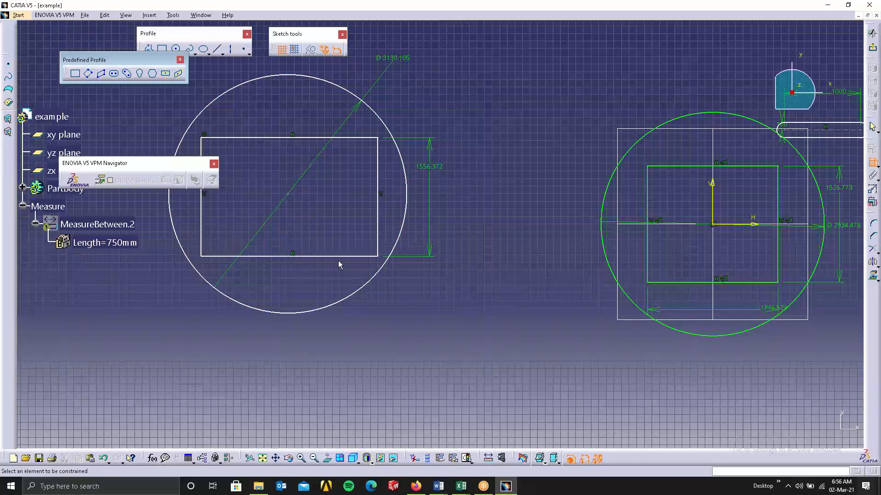
left_click(347, 256)
left_click(344, 351)
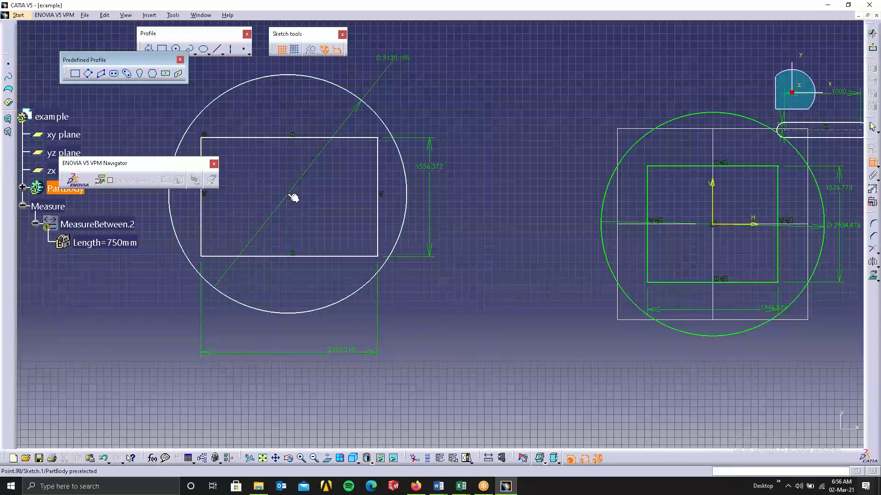
- Dimension the second circle's centre from the sketch's vertical and horizontal axes
left_click(641, 217)
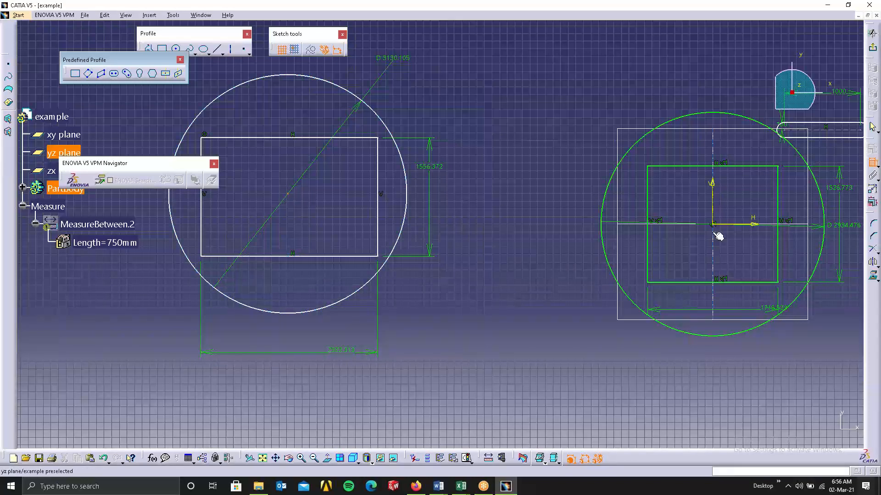
left_click(717, 194)
left_click(503, 98)
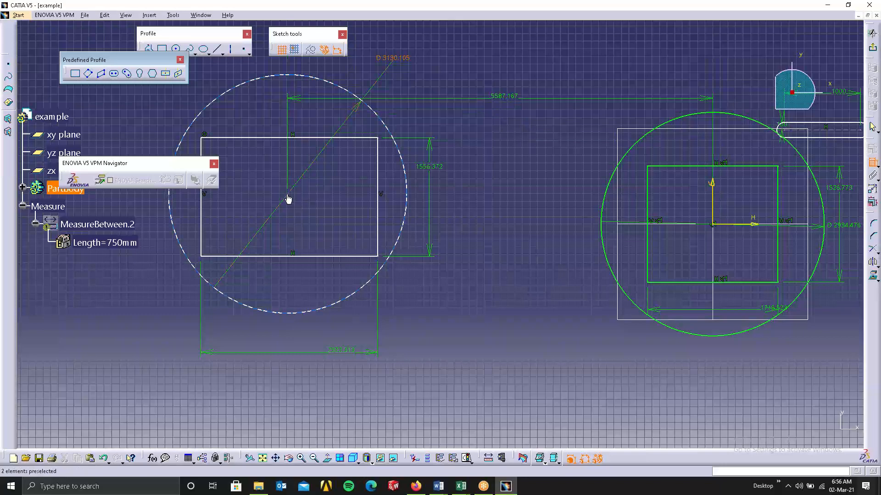
left_click(729, 232)
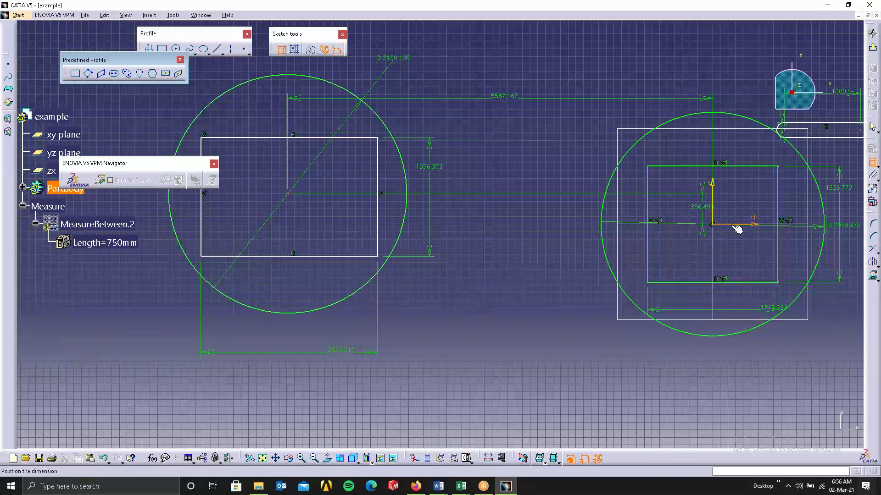
left_click(506, 351)
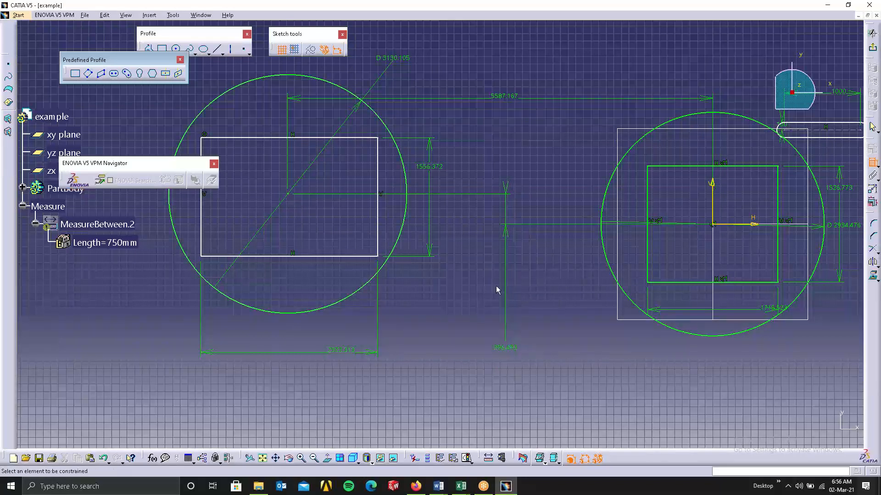
- Dimension the plain rectangle's right side from the vertical axis and its bottom side from the horizontal axis
left_click(379, 165)
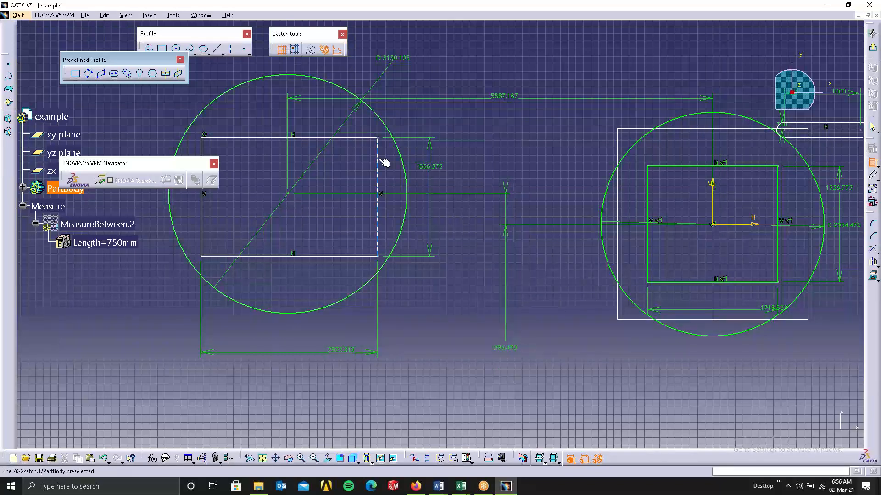
left_click(713, 198)
left_click(539, 304)
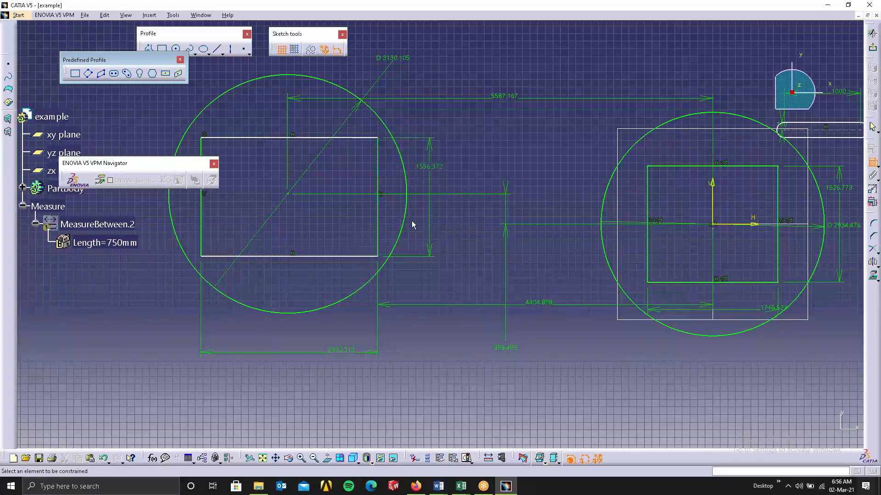
left_click(362, 256)
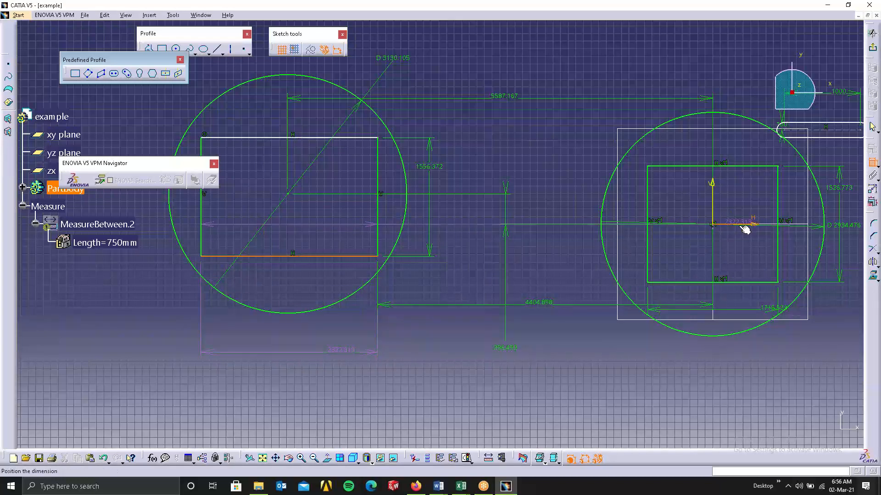
left_click(744, 225)
left_click(536, 344)
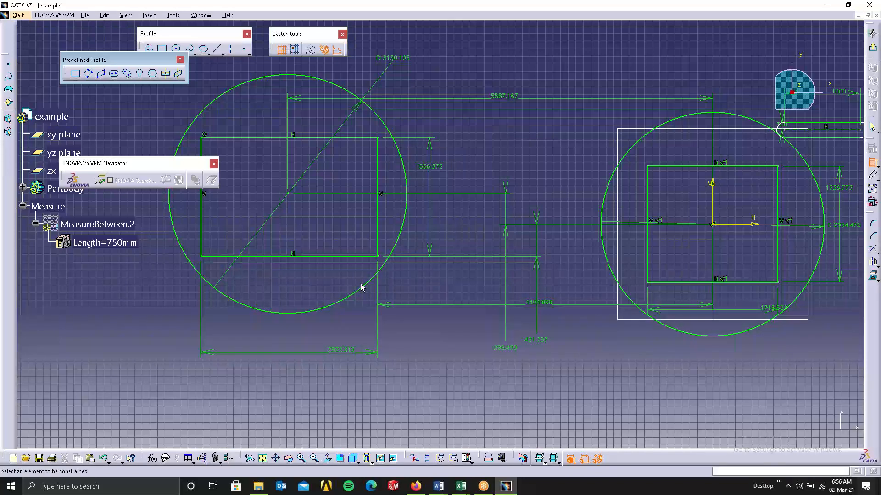
- Set the second circle's diameter to 1500 mm
double_click(387, 59)
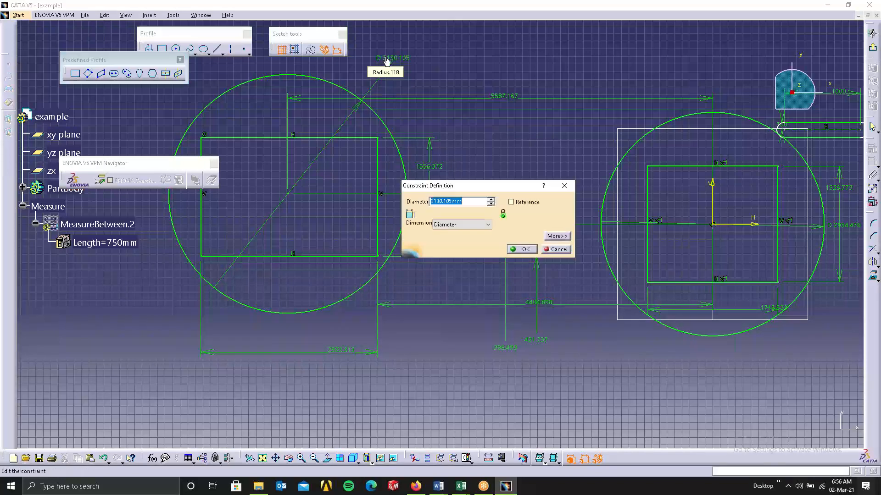
type("1500")
key("Return")
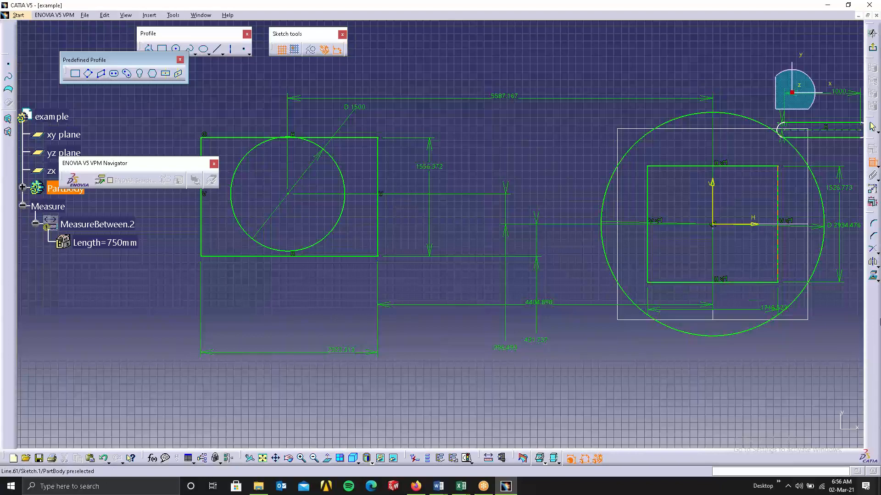
- Draw two connected slanted lines forming a V below the origin circle, meeting at about H -314 mm, V -3177 mm
mouse_move(637, 246)
middle_mouse_down()
mouse_move(586, 222)
mouse_move(418, 224)
middle_mouse_up()
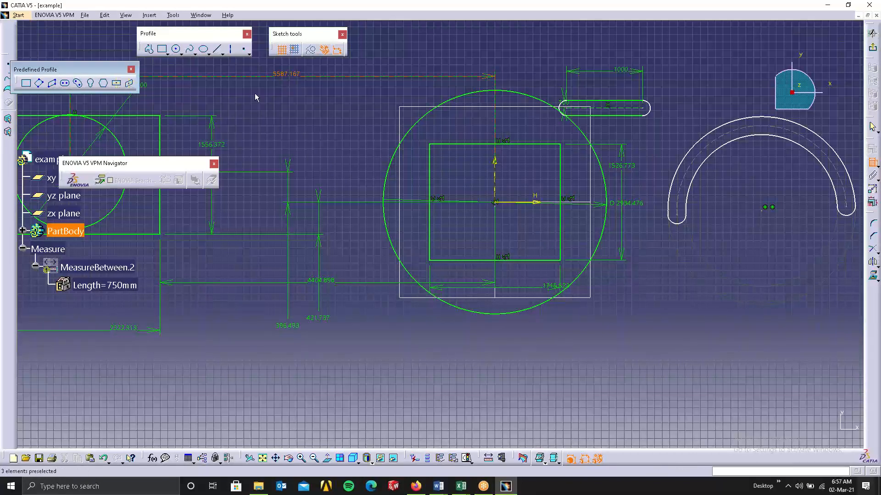
left_click(214, 50)
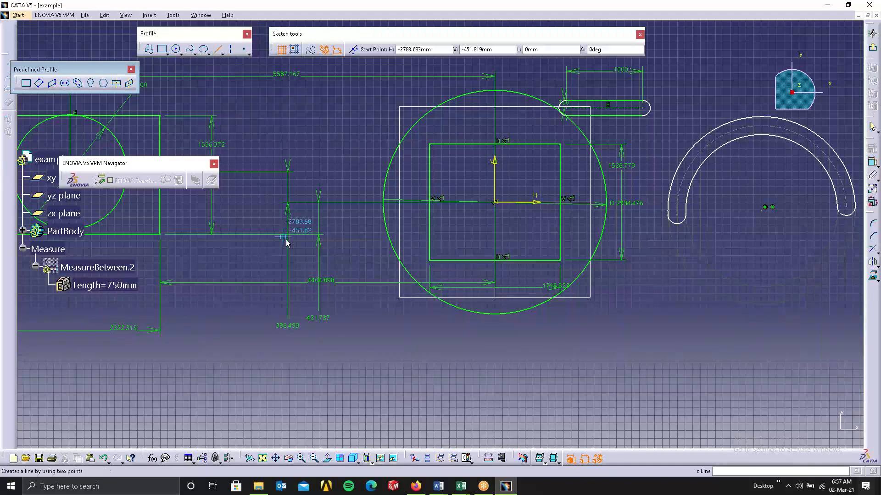
middle_click_drag(286, 240, 360, 105)
left_click(513, 234)
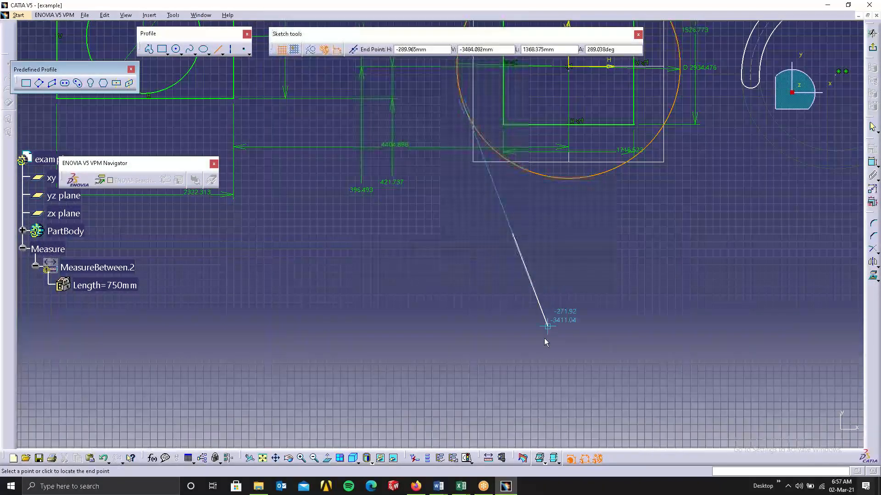
left_click(544, 309)
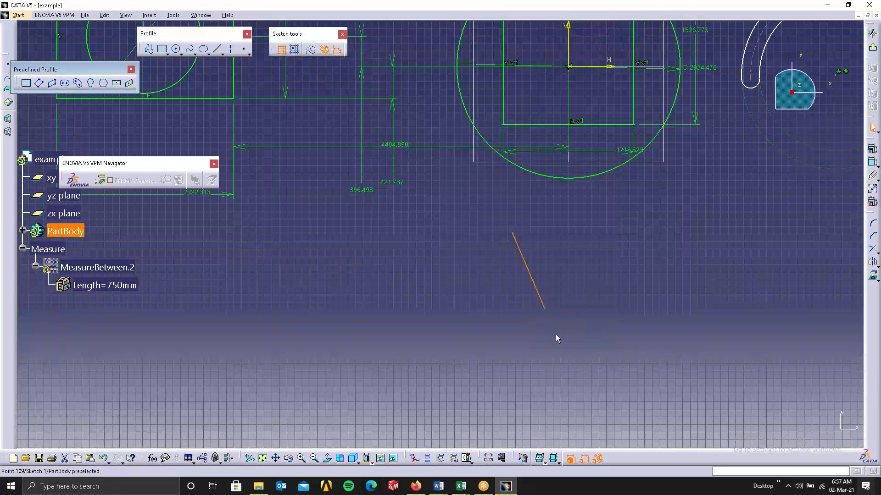
left_click(217, 50)
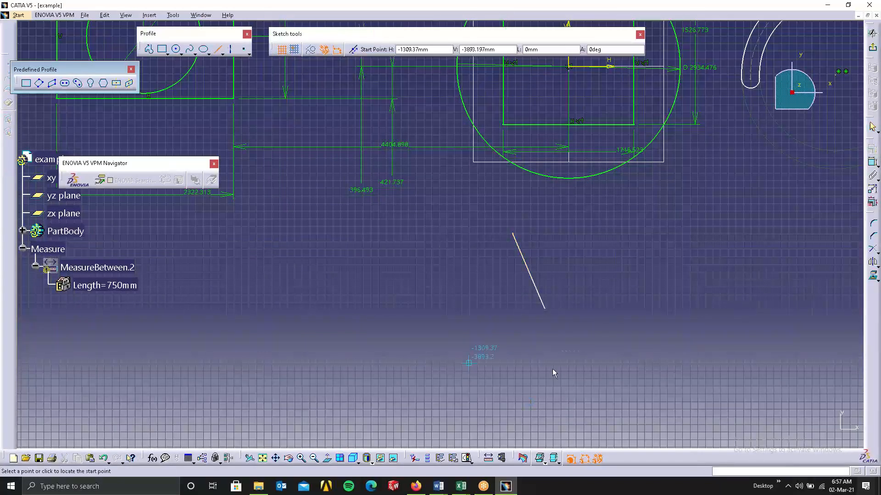
left_click(546, 310)
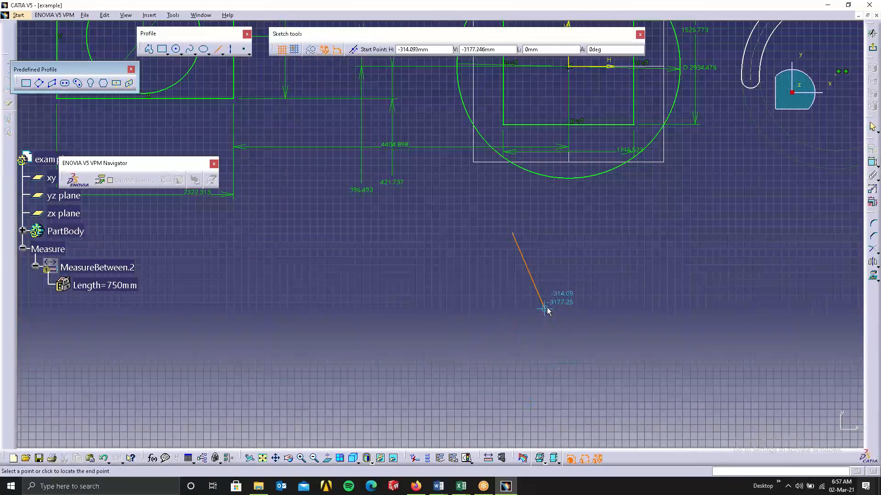
left_click(610, 269)
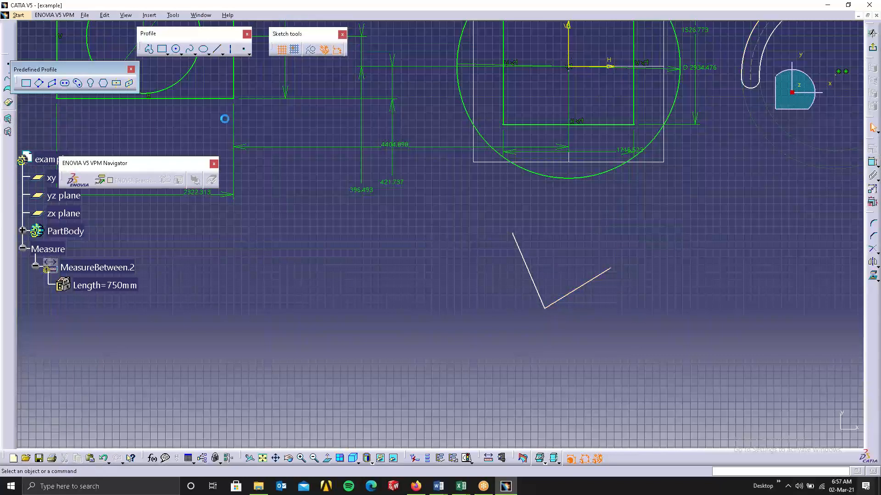
- Create a centred parallelogram from the two V lines, placing one corner below and beyond the V's open end
left_click(129, 86)
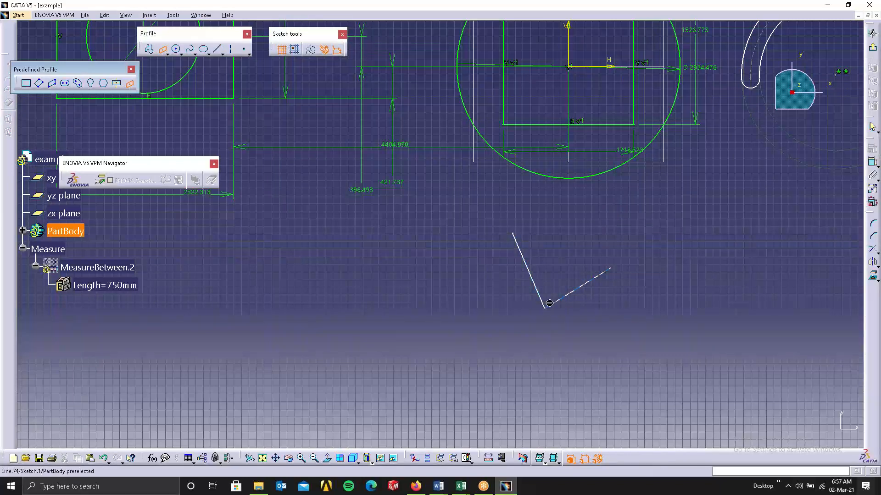
left_click(534, 282)
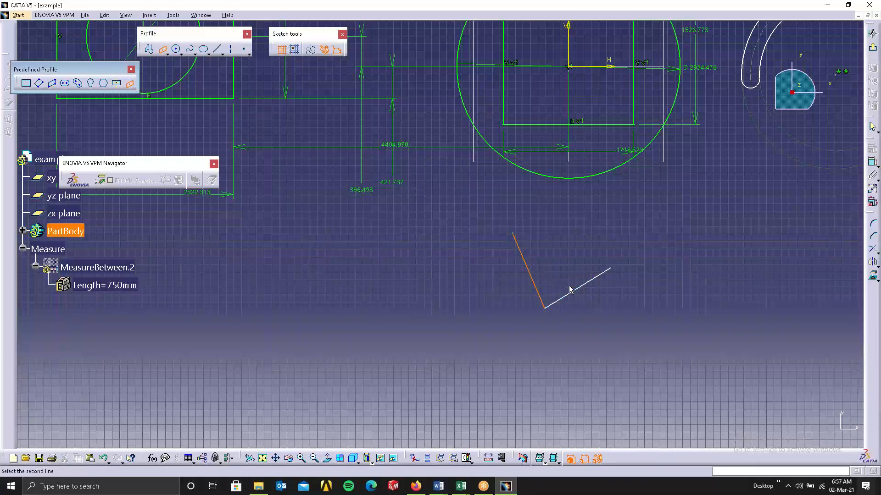
left_click(584, 285)
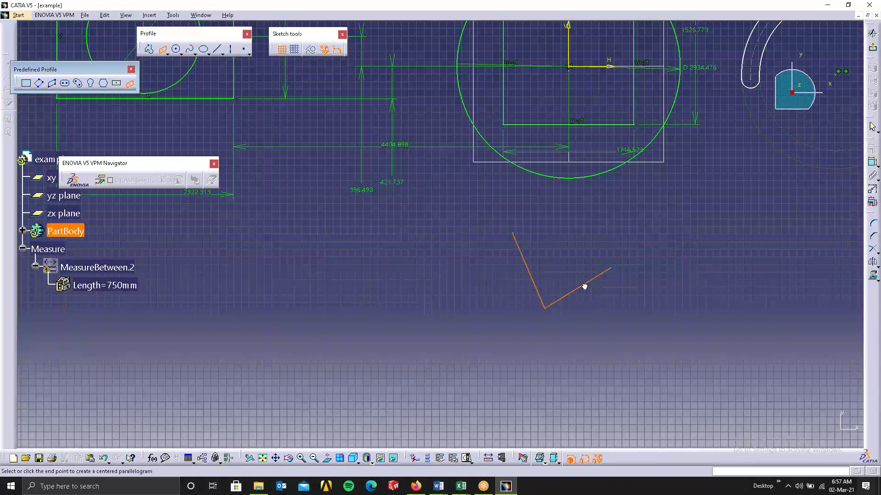
left_click(647, 327)
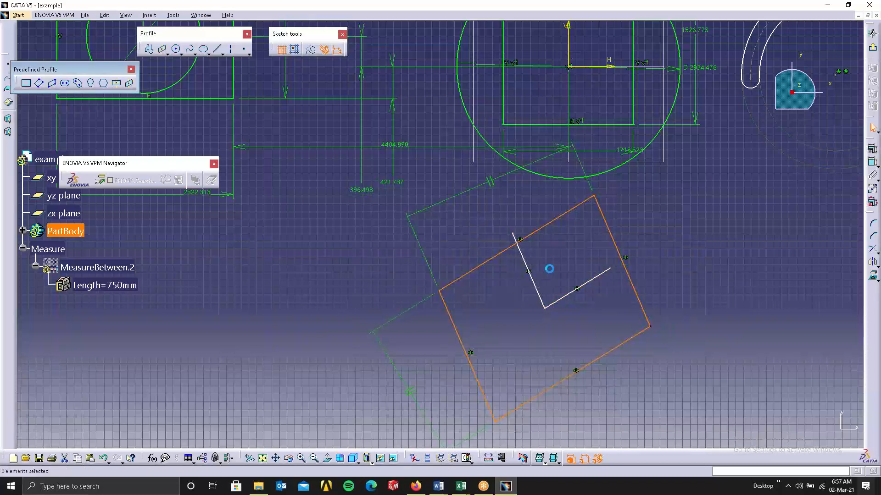
- Convert the two V lines to construction elements and shift the parallelogram's lower side slightly
left_click(559, 297)
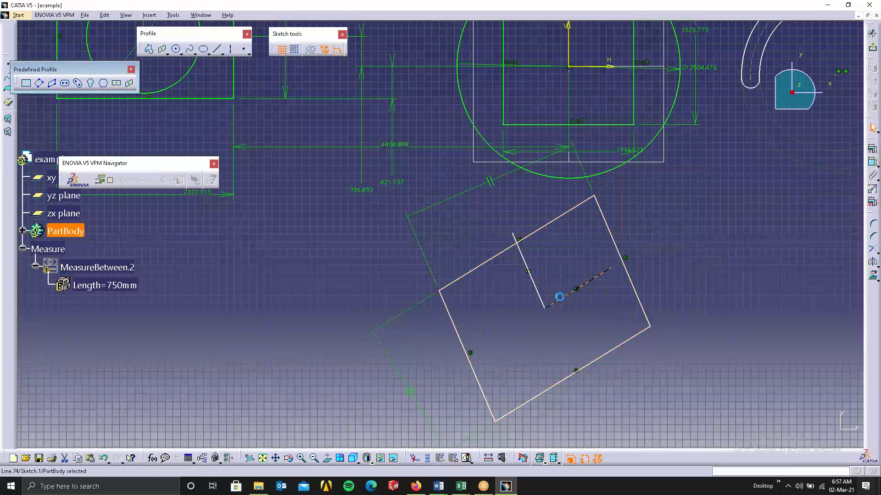
left_click(538, 287, "ctrl")
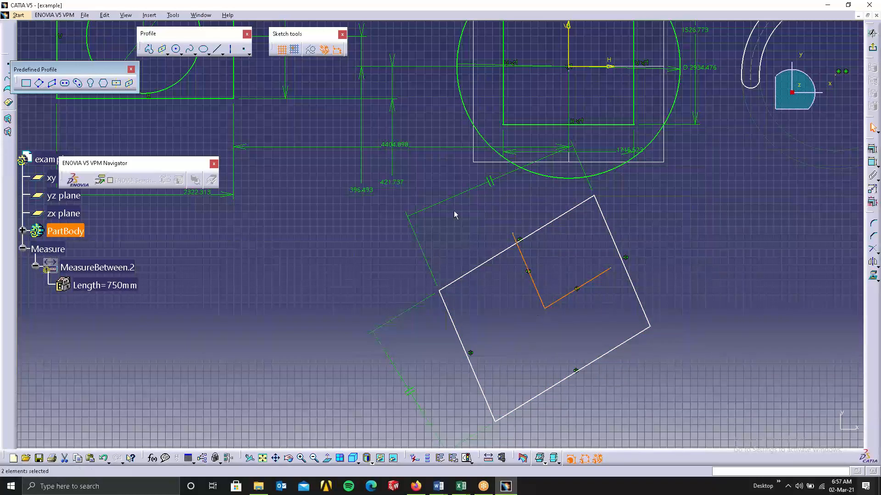
left_click(310, 51)
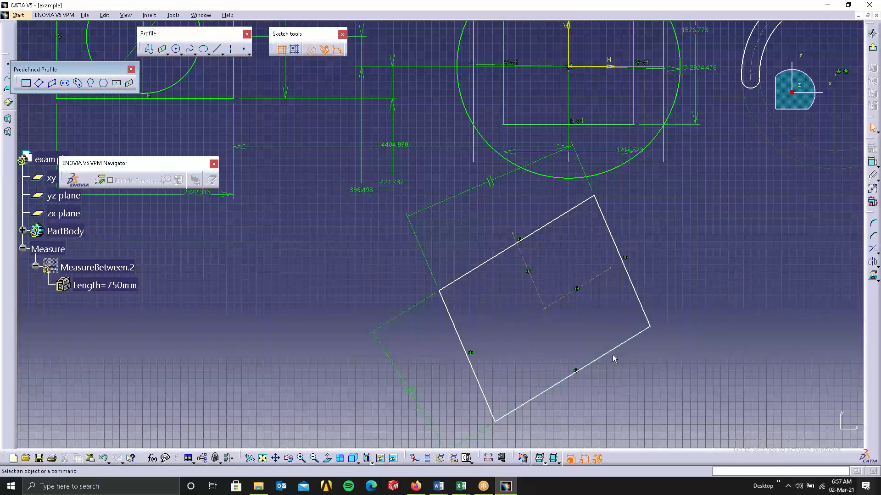
mouse_move(621, 350)
left_mouse_down()
mouse_move(613, 318)
mouse_move(626, 281)
mouse_move(680, 329)
mouse_move(611, 350)
left_mouse_up()
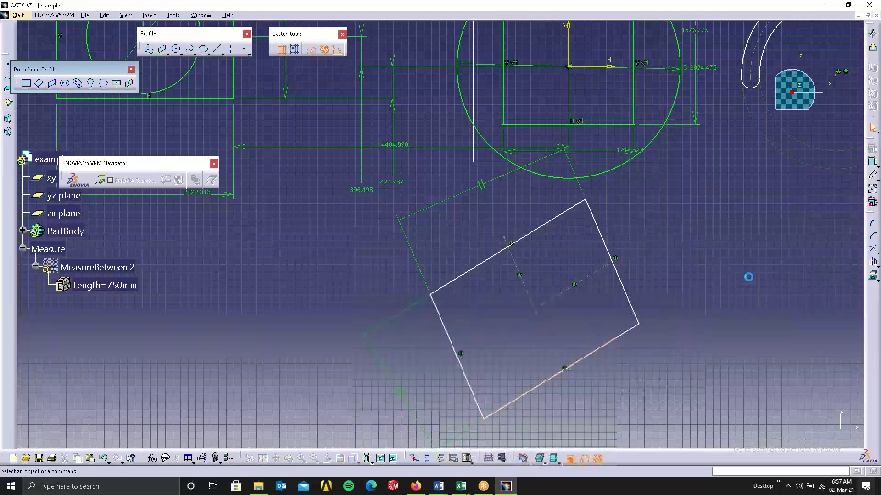
- Delete all the geometry drawn in the sketch
middle_click_drag(715, 222, 731, 325, "ctrl")
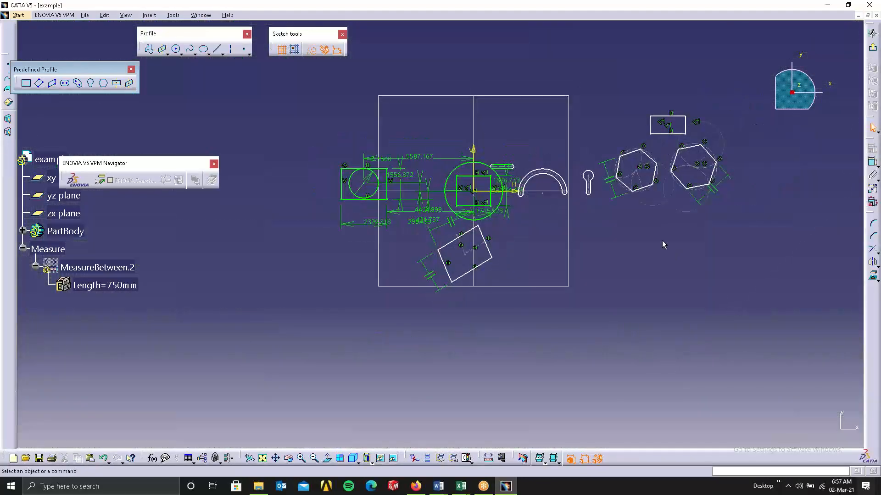
mouse_move(612, 257)
middle_mouse_down("ctrl")
mouse_move(615, 224)
mouse_move(547, 287)
middle_mouse_up("ctrl")
mouse_move(506, 250)
middle_mouse_down("ctrl")
mouse_move(537, 247)
mouse_move(571, 296)
middle_mouse_up("ctrl")
mouse_move(299, 111)
left_mouse_down()
mouse_move(652, 358)
mouse_move(762, 361)
left_mouse_up()
key("Delete")
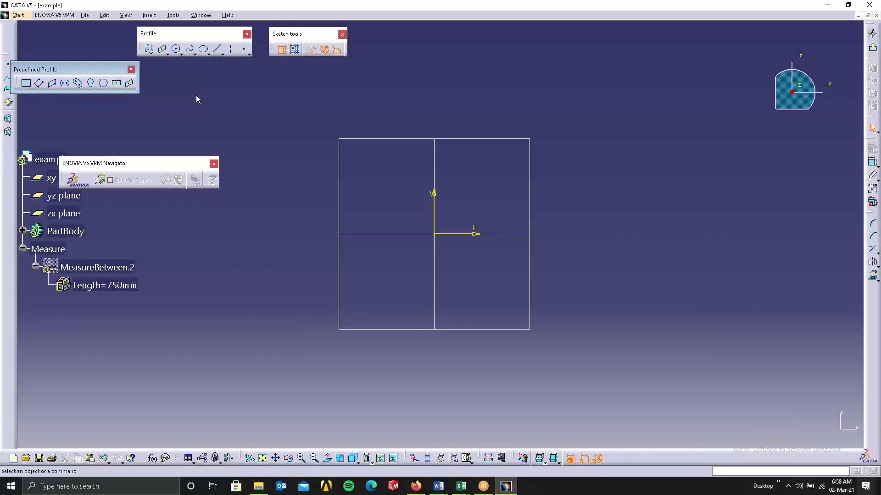
- Start the Circle tool and keep its set of circle variants open as a floating palette
left_click(176, 50)
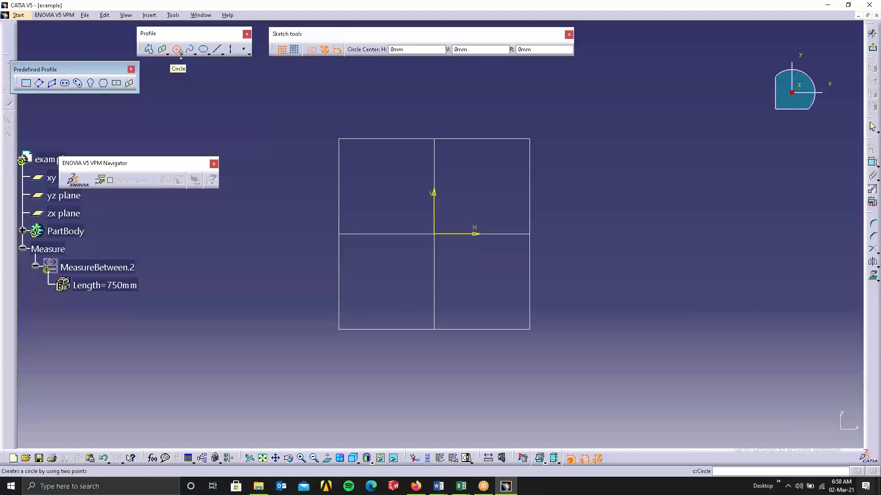
left_click(181, 54)
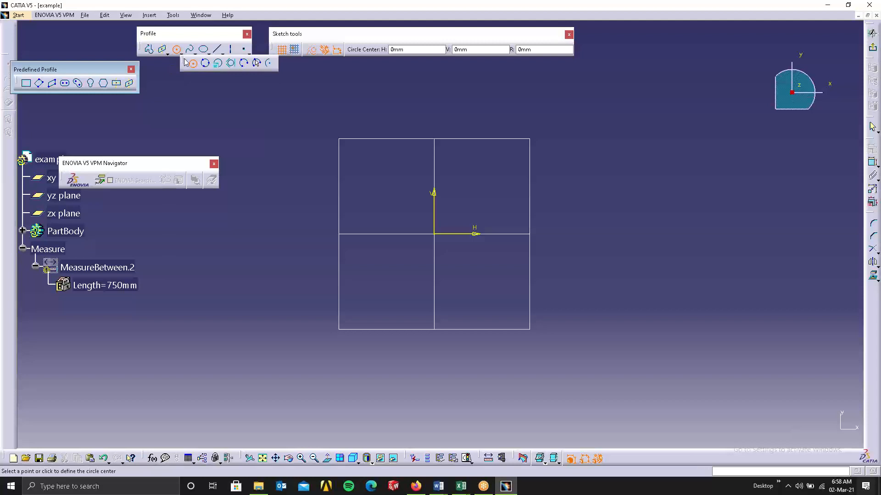
left_click_drag(186, 61, 151, 94)
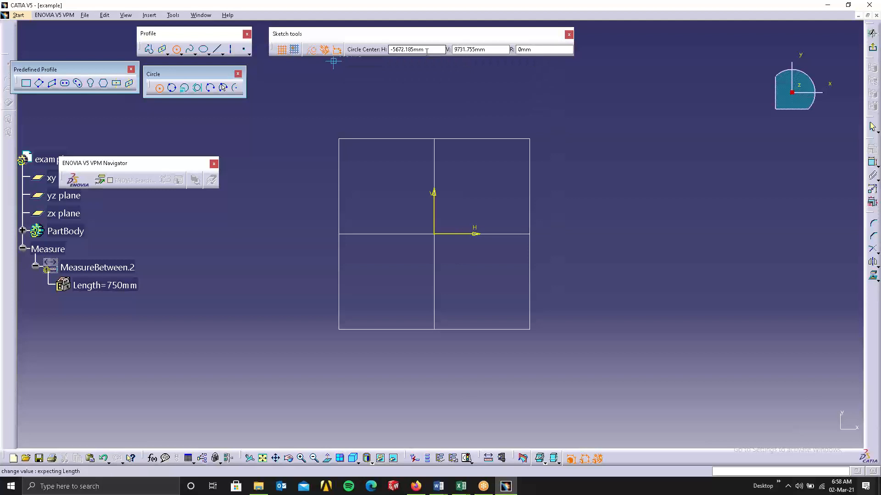
- Place the circle's centre at H 750 mm, V 500 mm
type("1")
type("50")
key("Tab")
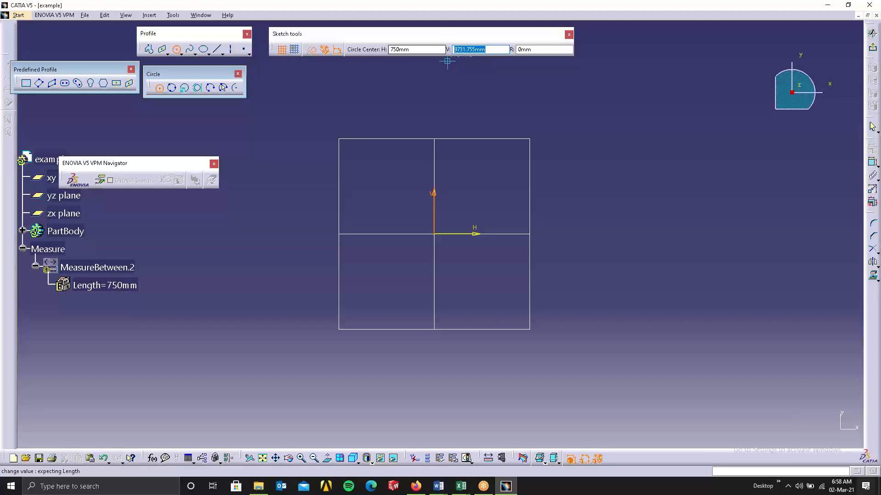
type("500")
key("Return")
- Try to enter 750 for the point on the circle
key("Tab")
key("Tab")
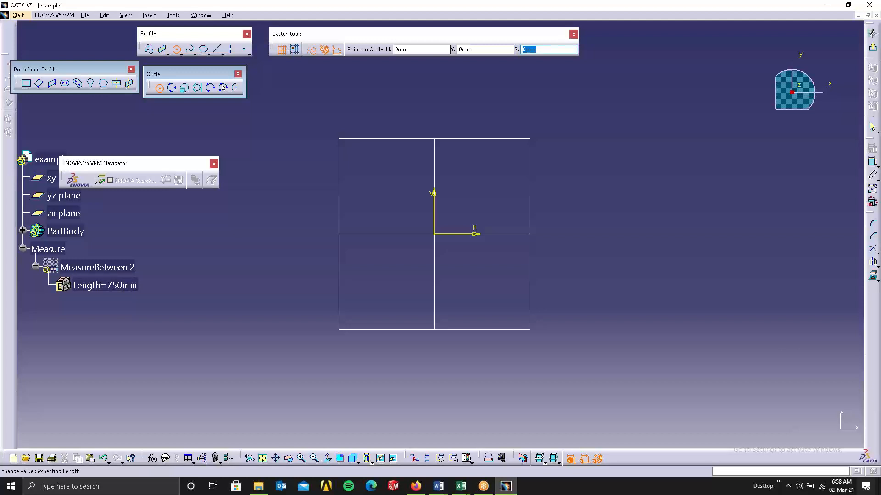
key("Tab")
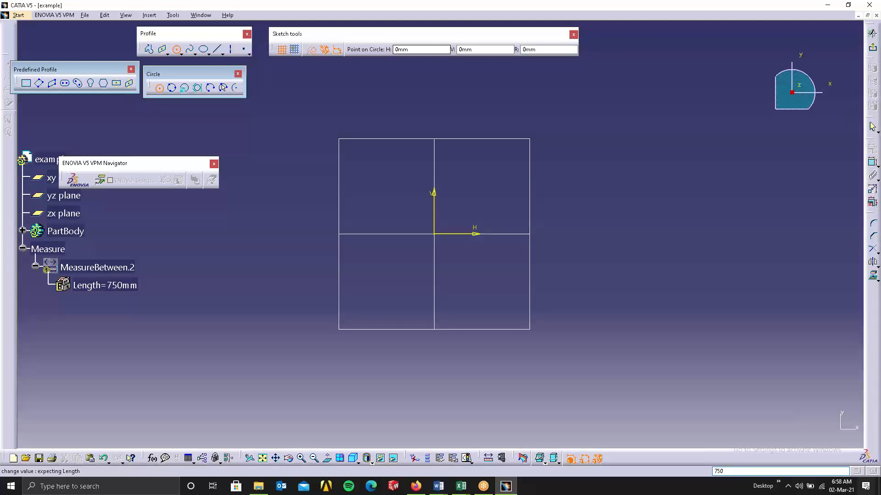
key("Return")
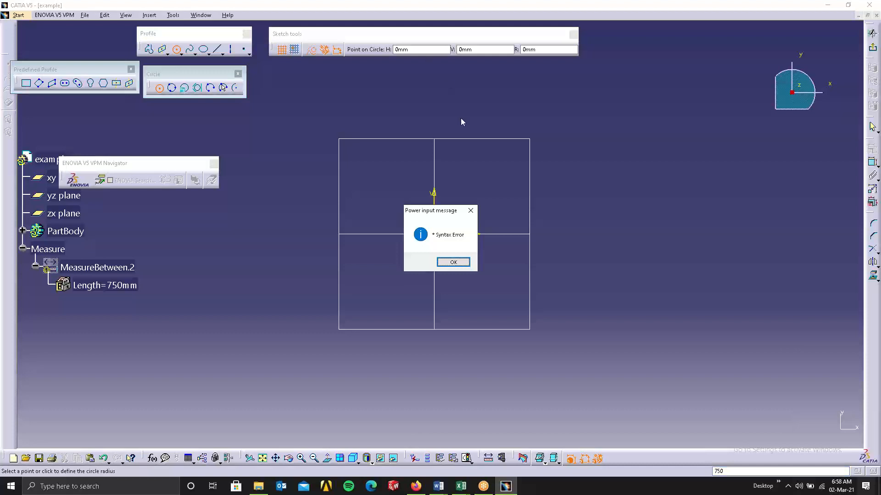
left_click_drag(472, 207, 472, 209)
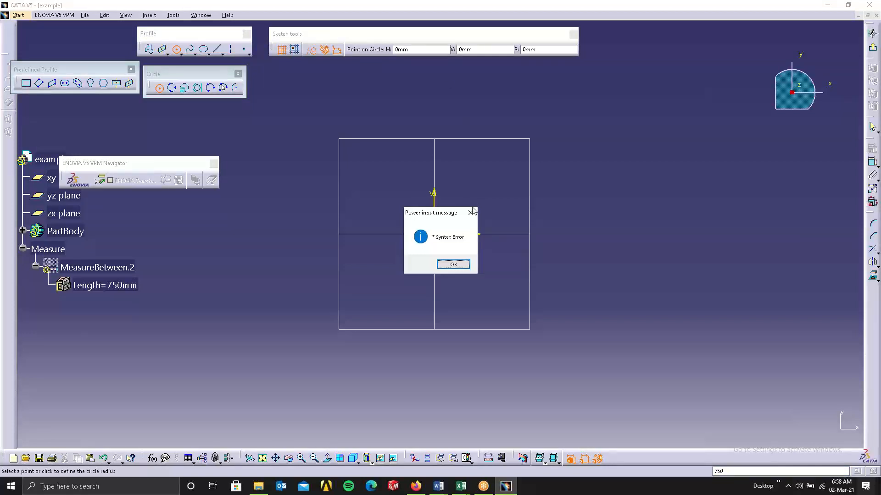
left_click(471, 215)
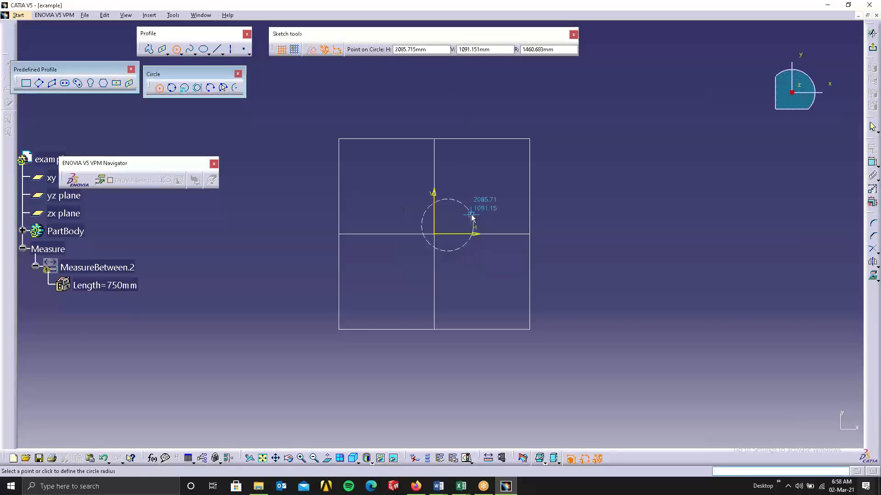
- Complete the circle through the point at H 750 mm, V 1000 mm
key("Tab")
key("Tab")
key("Tab")
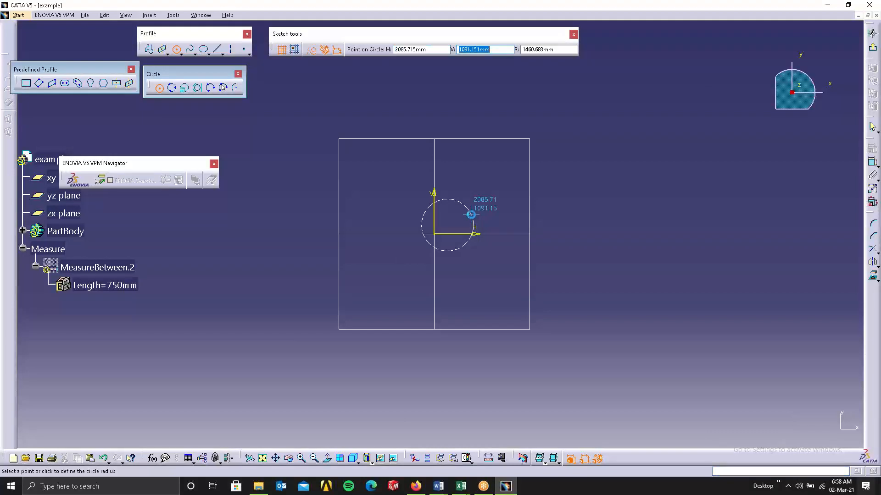
key("Tab")
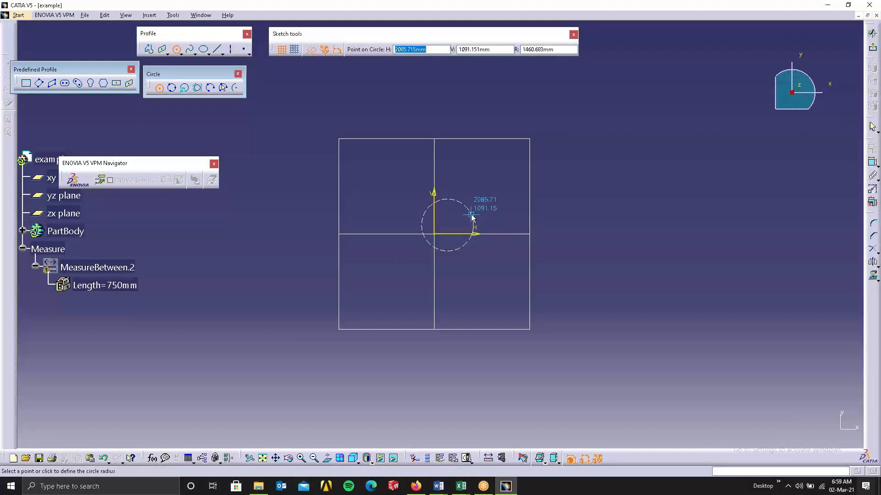
type("750")
key("Tab")
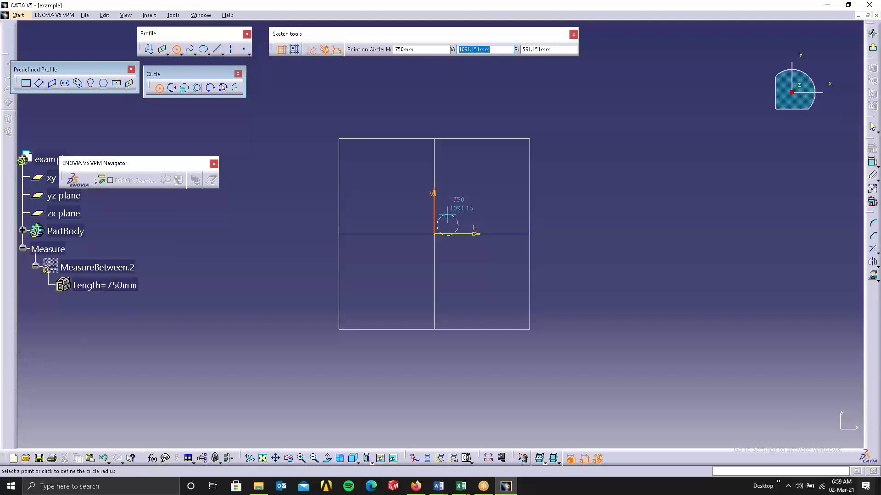
type("1000")
key("Return")
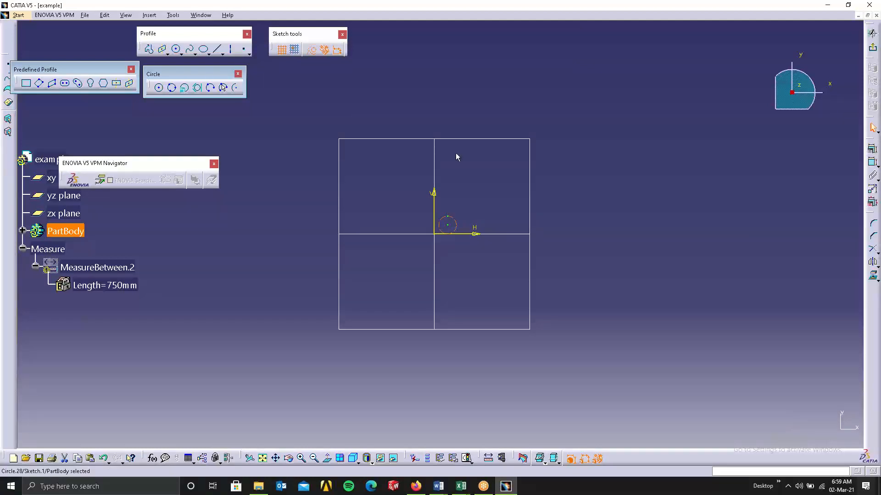
- Try to draw a second circle centred at about H -7172 mm, V 9396 mm, through a point at H 300 mm
left_click(158, 88)
key("Tab")
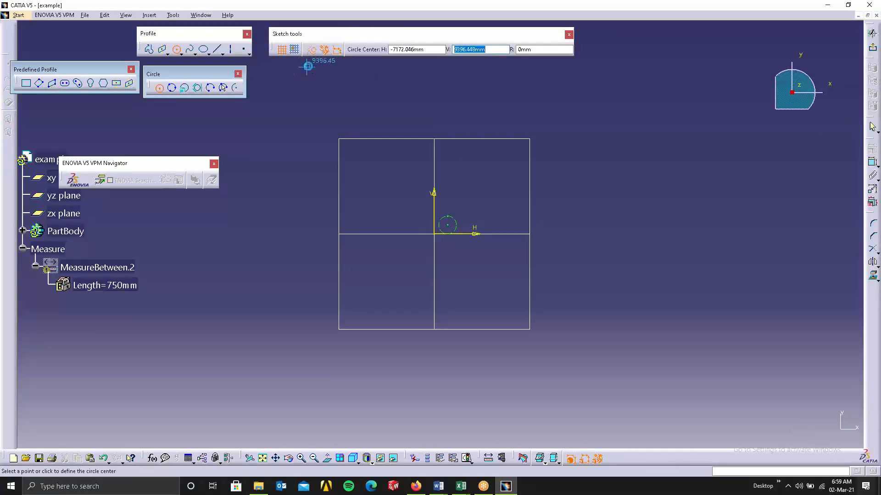
key("Tab")
left_click(309, 66)
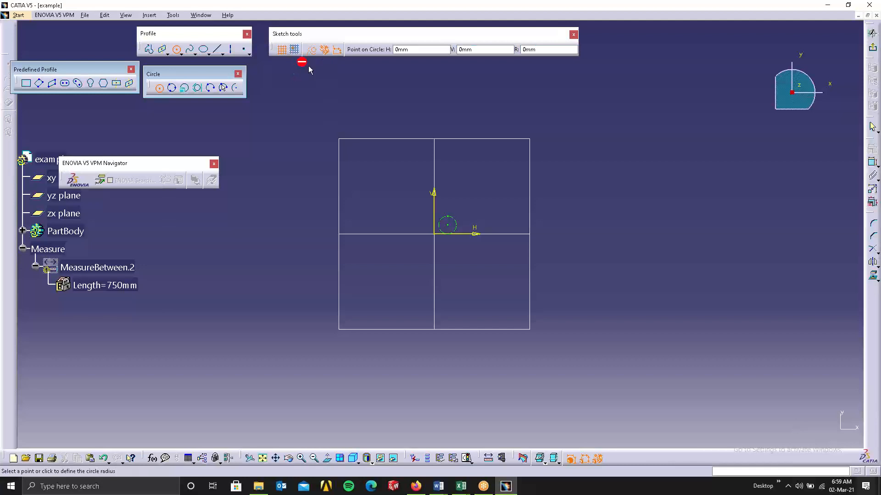
type("300")
key("Tab")
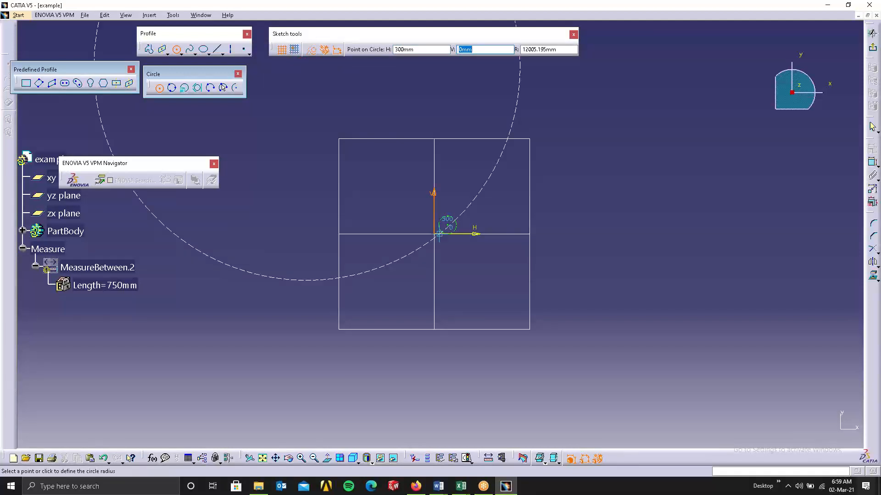
type("1")
key("Return")
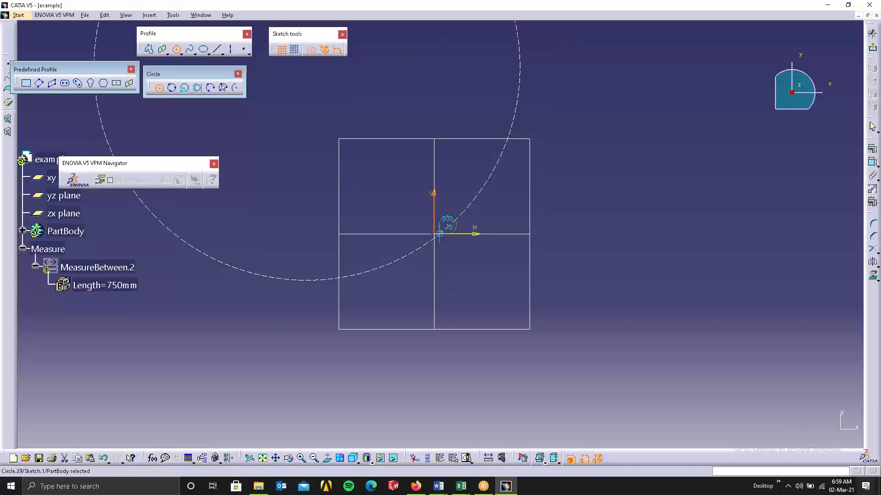
- Delete the oversized second circle and the small circle near the origin
left_click(574, 149)
mouse_move(537, 147)
middle_mouse_down()
mouse_move(438, 235)
mouse_move(431, 210)
mouse_move(540, 180)
mouse_move(570, 147)
middle_mouse_up()
left_click(569, 145)
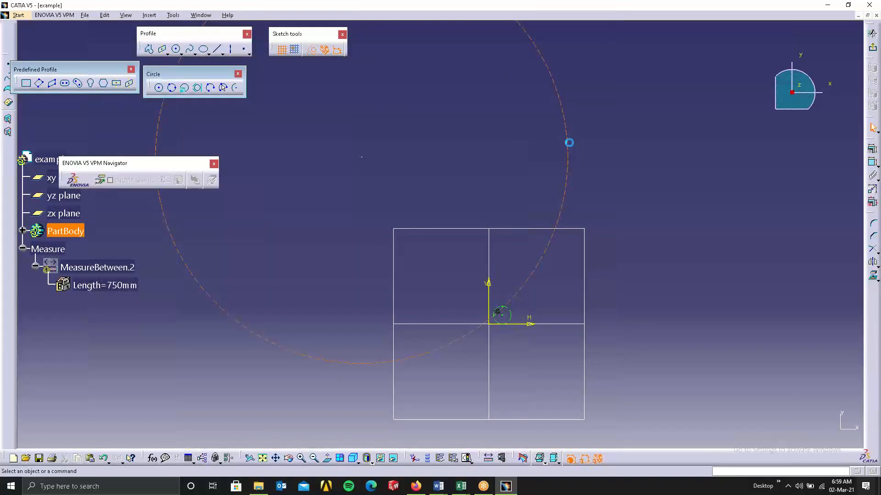
key("Delete")
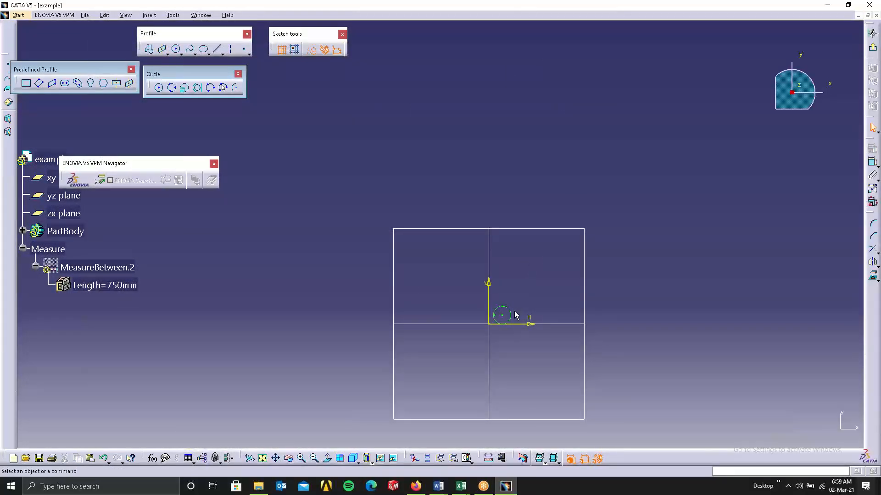
left_click(512, 314)
key("Delete")
- Start a new circle with its centre at H 500 mm and V 1000 mm
left_click(130, 83)
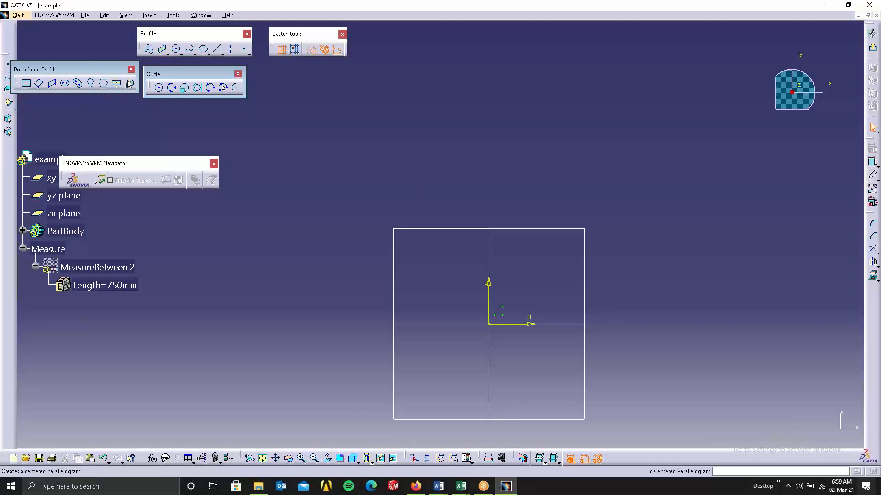
left_click(159, 88)
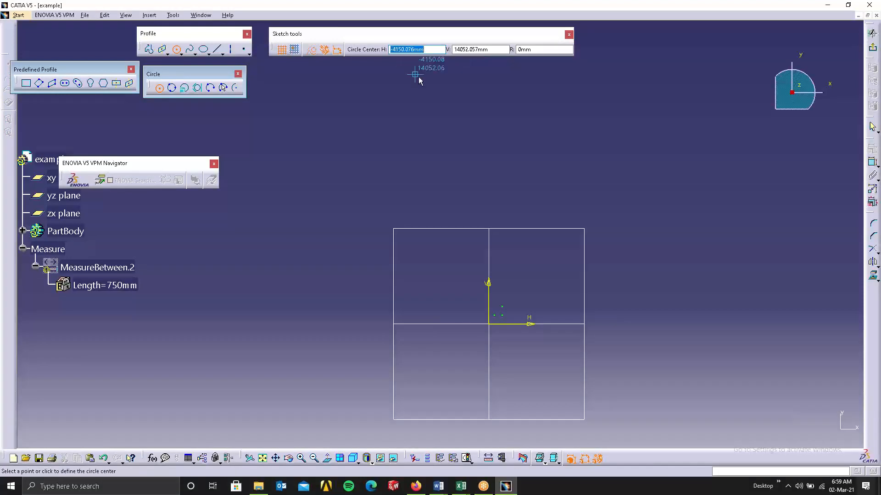
type("500")
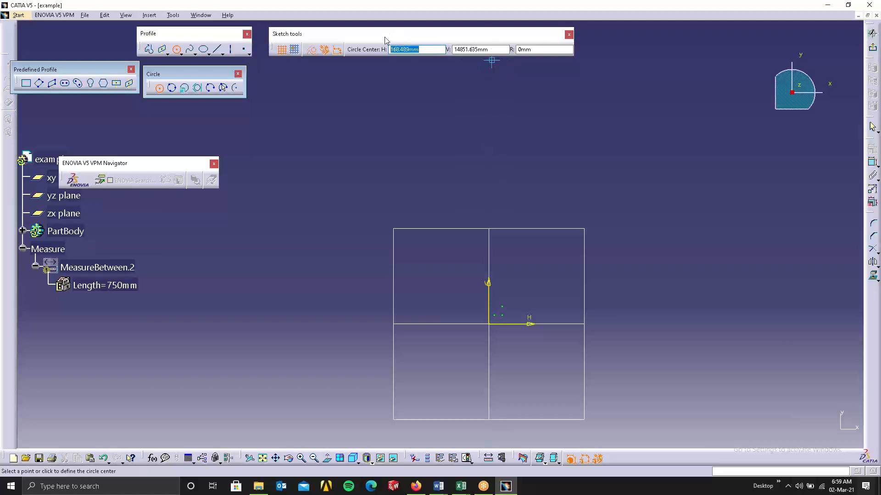
type("500")
key("Return")
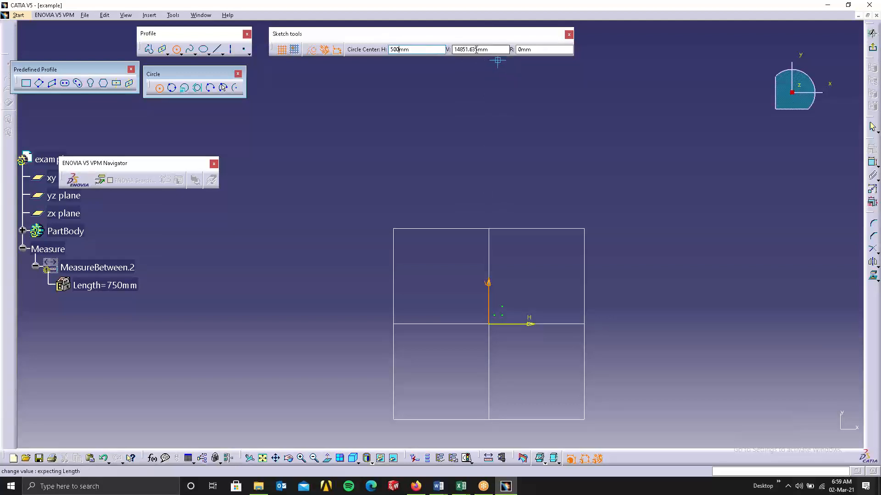
left_click_drag(491, 50, 453, 50)
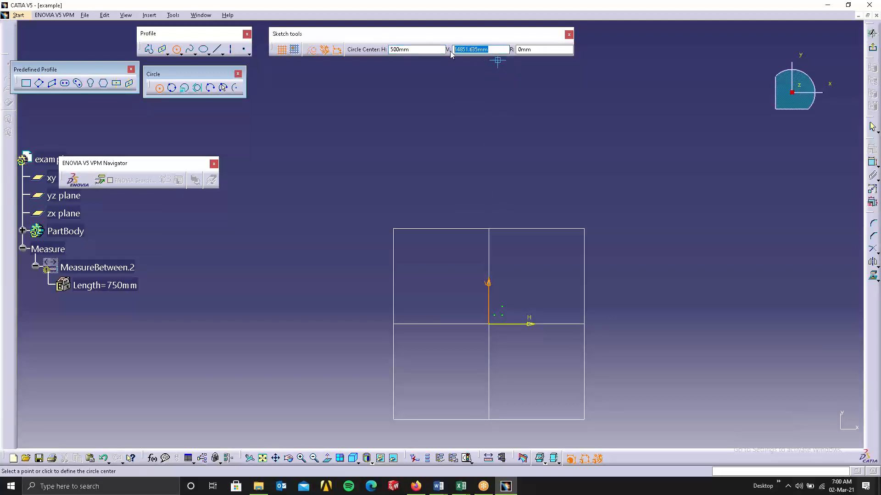
type("1000")
key("Return")
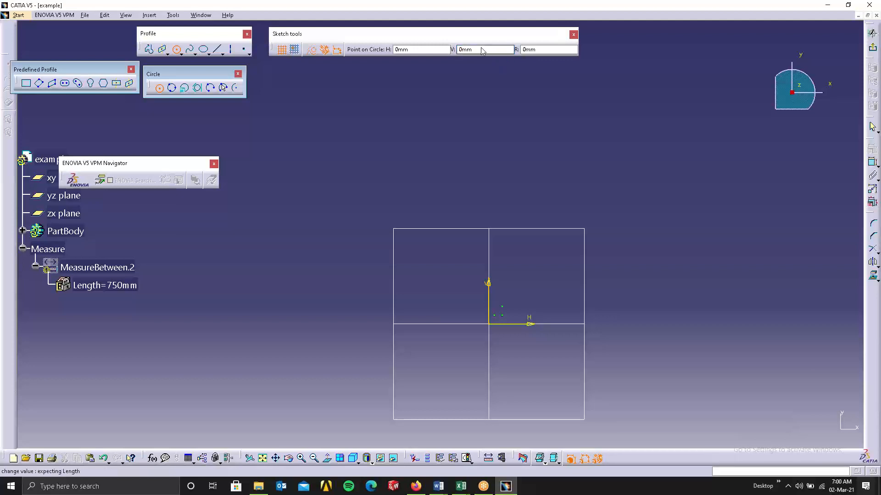
- Complete the circle with a radius of 500 mm
mouse_move(553, 192)
middle_mouse_down()
mouse_move(419, 175)
mouse_move(301, 341)
mouse_move(369, 83)
middle_mouse_up()
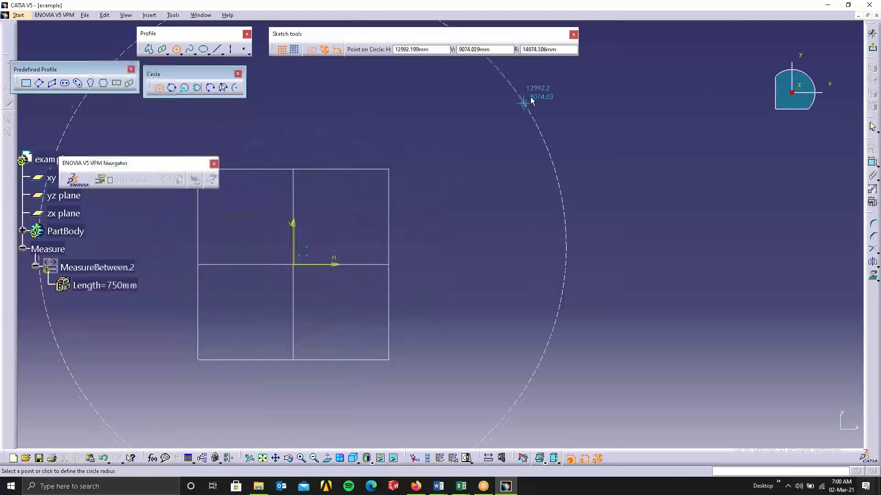
left_click(544, 48)
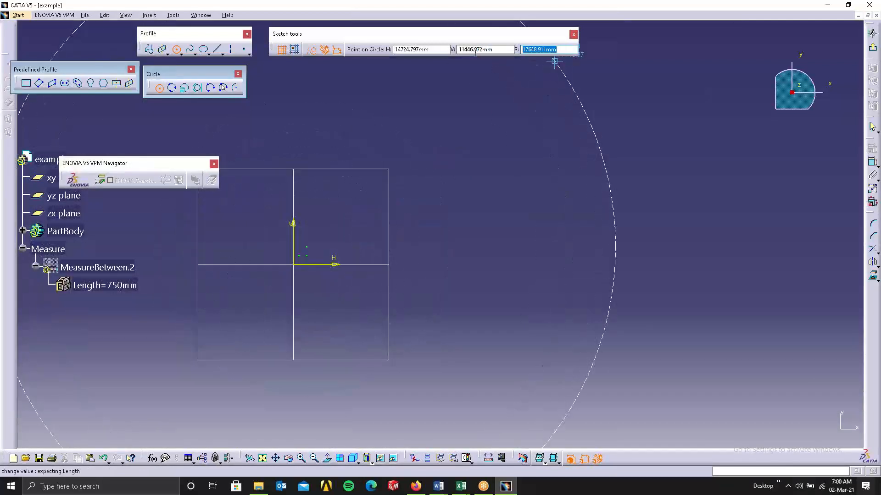
type("10")
key("Return")
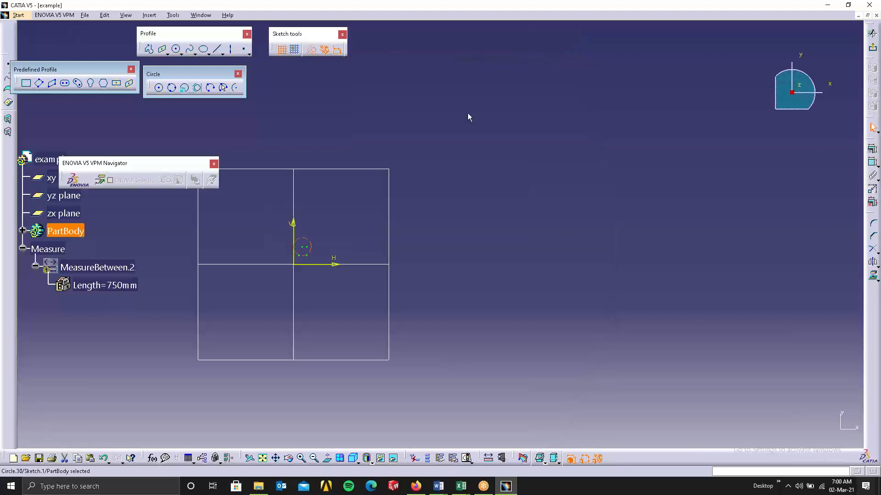
- Examine the new circle with its radius and coordinate dimensions relative to the sketch origin
middle_click_drag(354, 199, 431, 174)
middle_click_drag(324, 156, 386, 191)
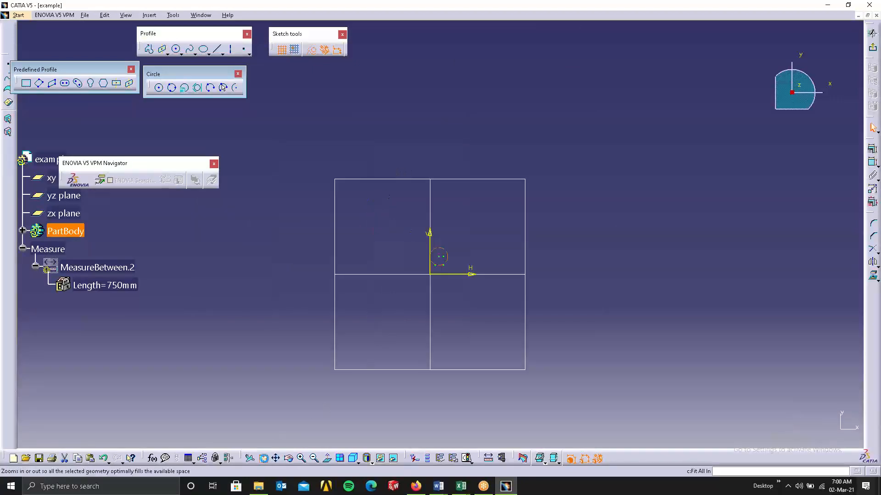
left_click(263, 458)
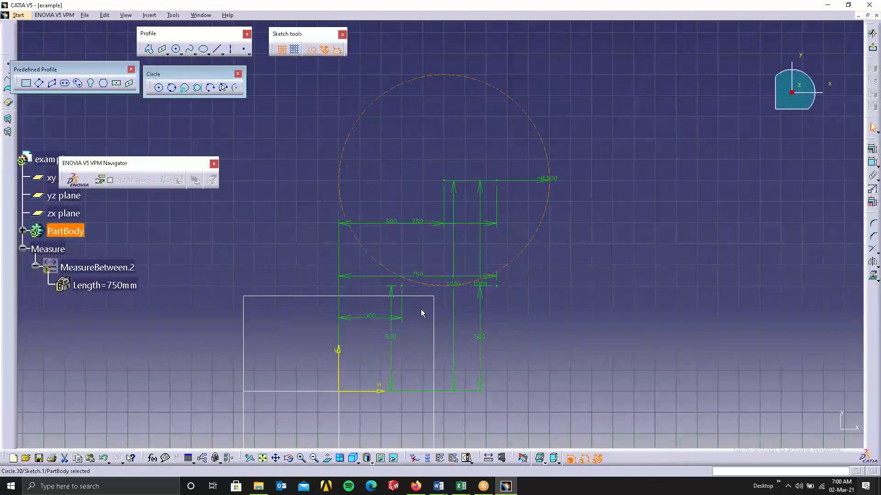
middle_click_drag(433, 259, 453, 189)
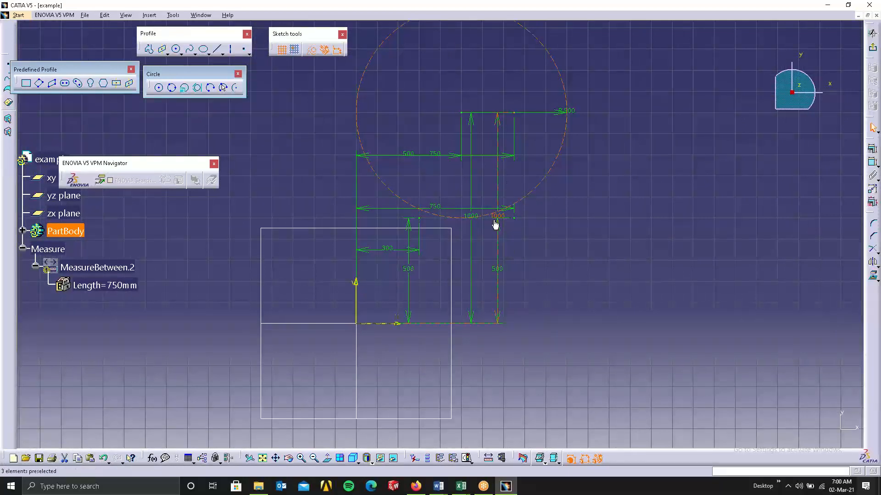
left_click(475, 210)
left_click(516, 116)
left_click(521, 275)
middle_click_drag(543, 168, 548, 202)
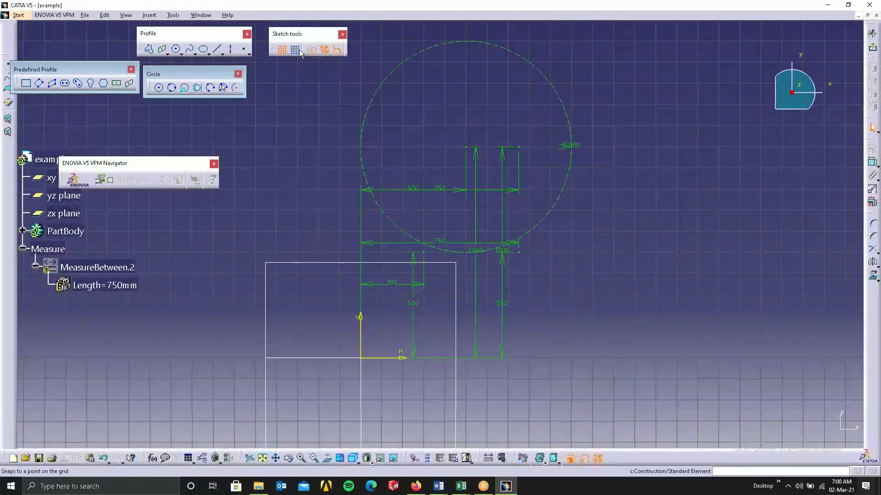
- Draw a circle centred on the sketch origin with a radius of 1000 mm
left_click(176, 49)
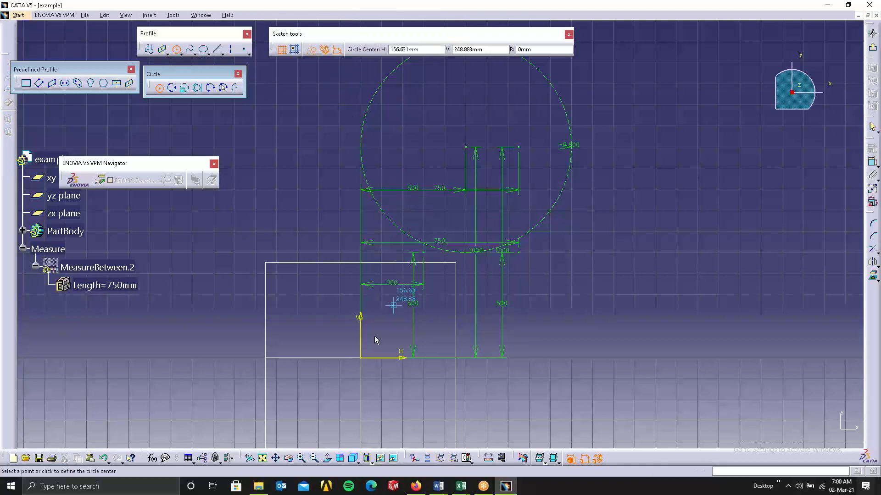
left_click(360, 358)
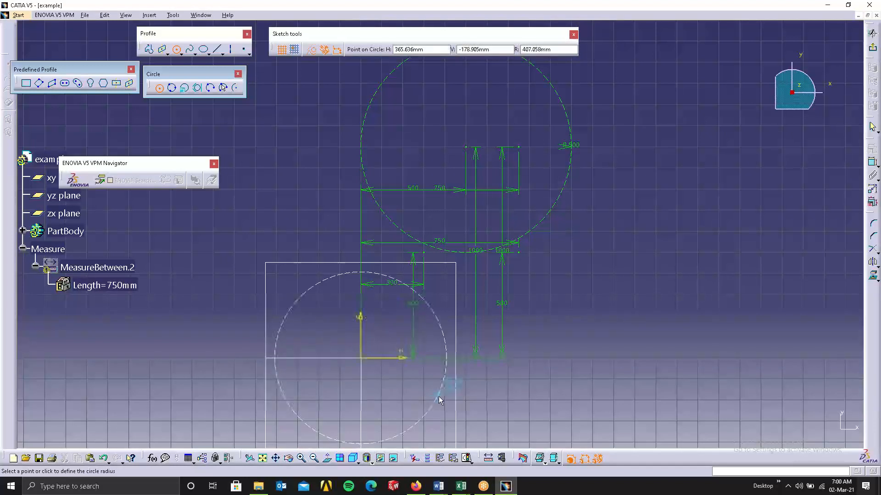
key("Tab")
key("Tab")
key("Tab")
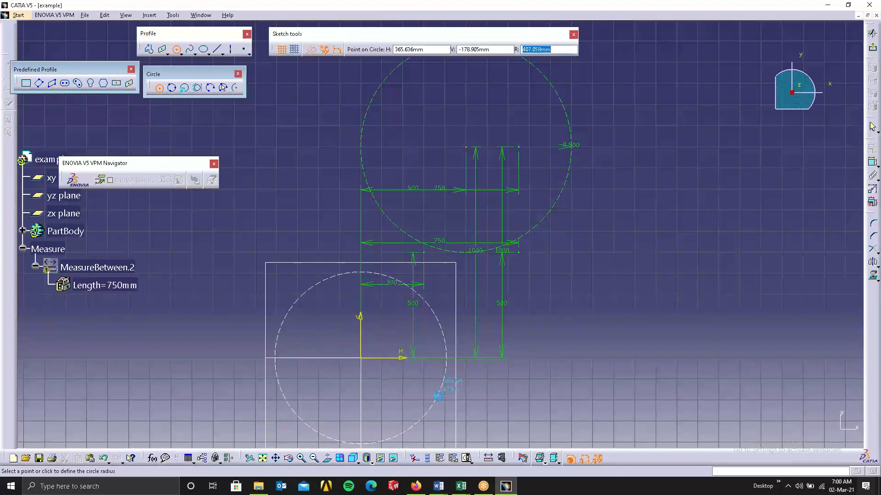
type("1000")
key("Return")
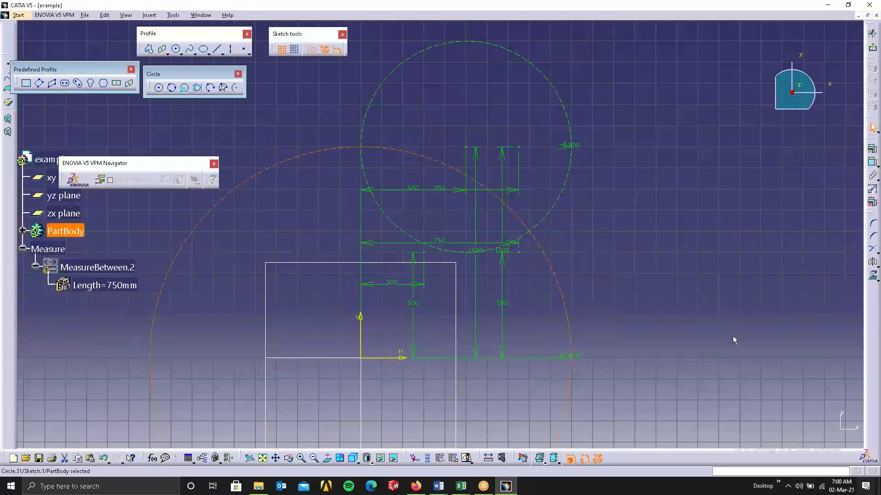
left_click(733, 336)
- Convert both dashed construction circles in the sketch into standard elements
scroll(533, 307, "up", 1)
middle_click_drag(533, 307, 534, 297)
middle_click_drag(464, 304, 448, 180)
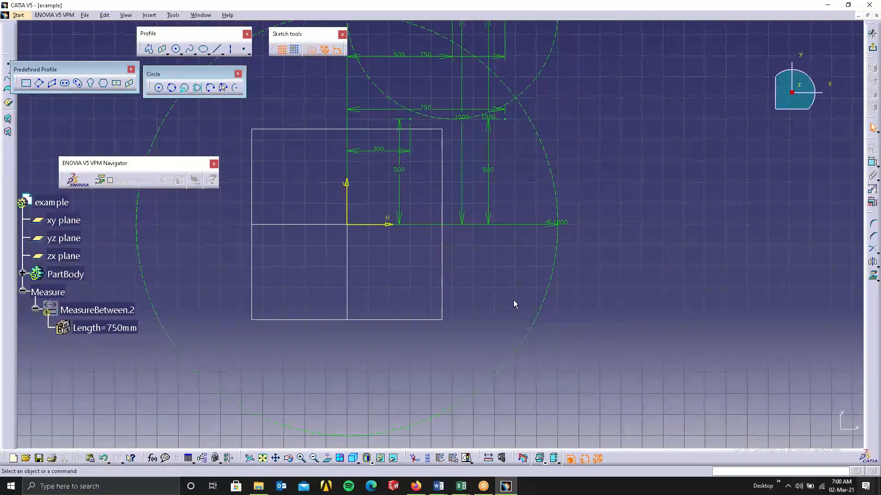
middle_click_drag(499, 201, 533, 278)
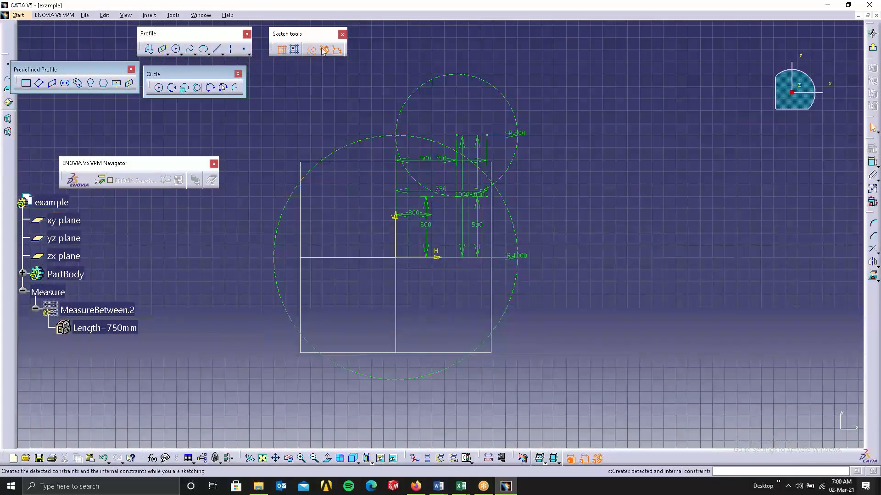
mouse_move(263, 72)
left_mouse_down()
mouse_move(576, 338)
mouse_move(611, 415)
left_mouse_up()
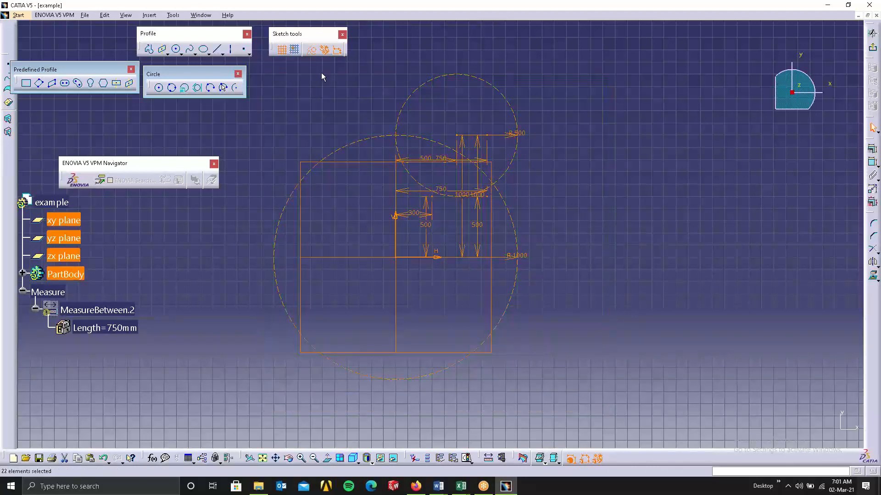
left_click(311, 49)
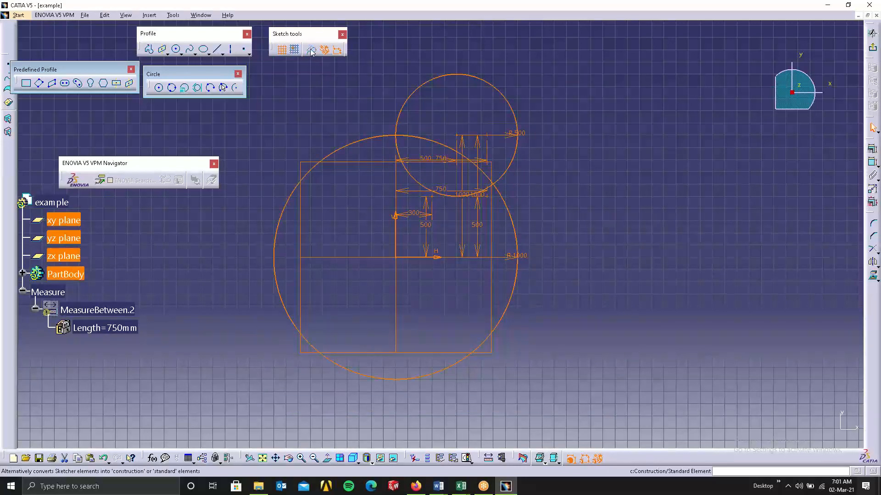
left_click(629, 121)
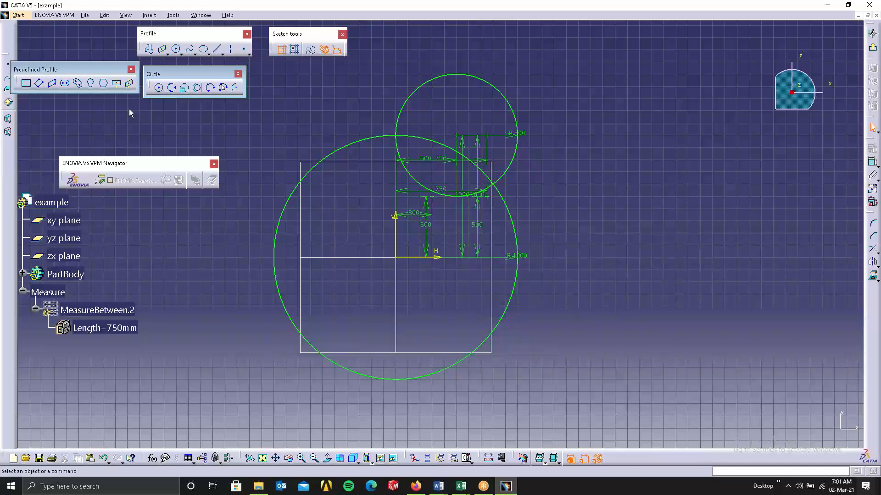
- Draw a three-point circle of about 190 mm radius in the overlap of the two circles, with one point on each of them
left_click(173, 89)
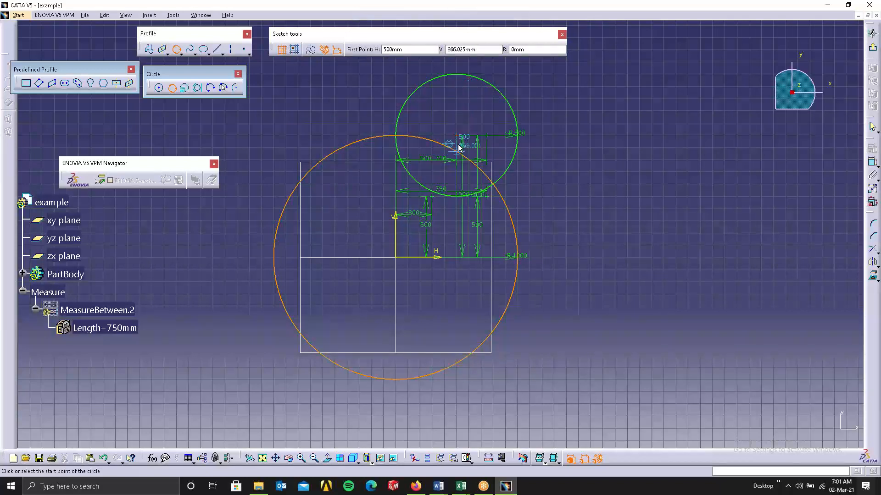
left_click(444, 146)
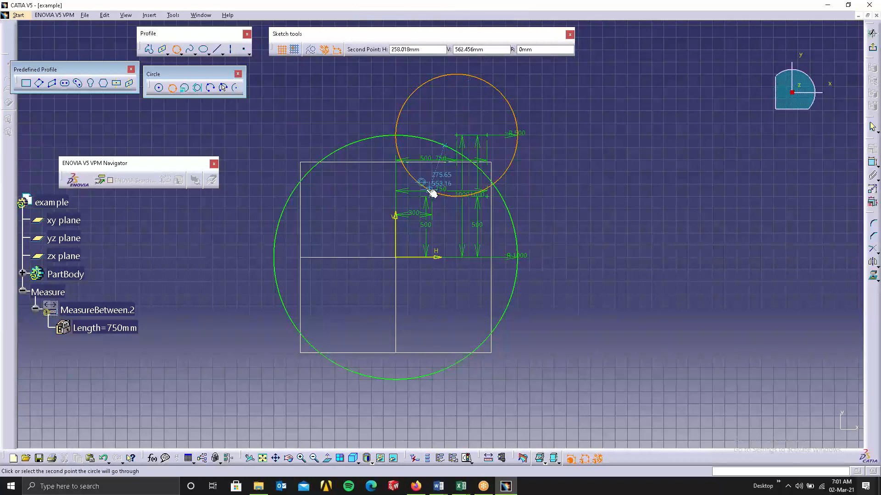
left_click(431, 191)
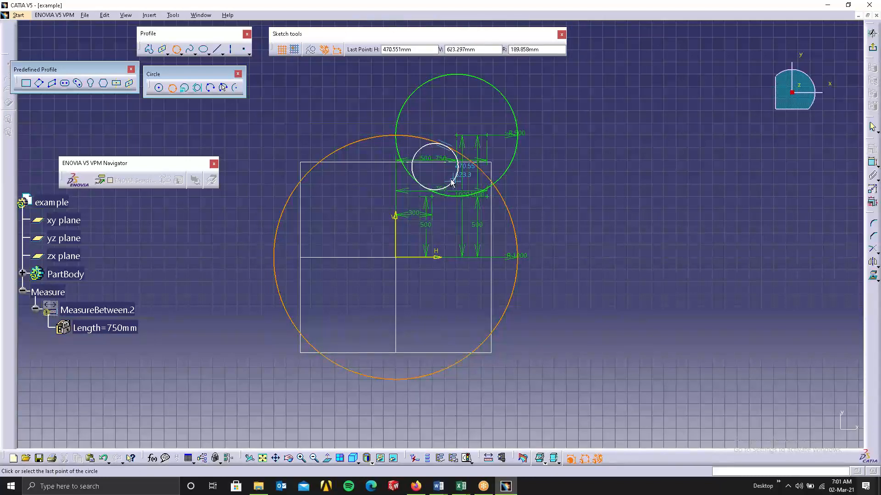
left_click(451, 182)
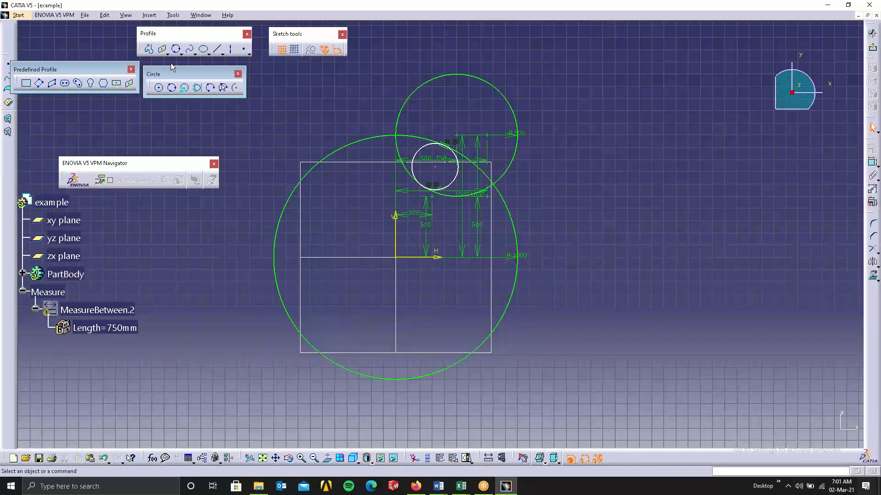
- Draw a smaller three-point circle of about 91 mm radius beside the first, near the upper intersection of the two large circles
left_click(171, 88)
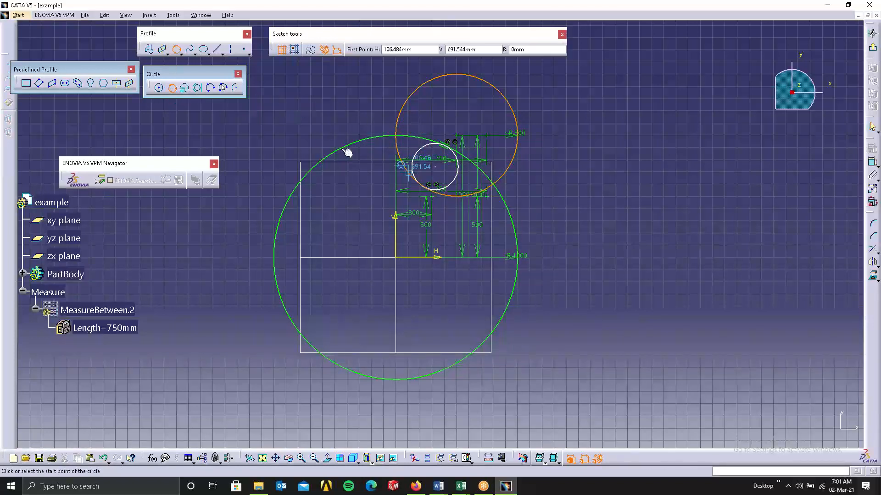
left_click(410, 136)
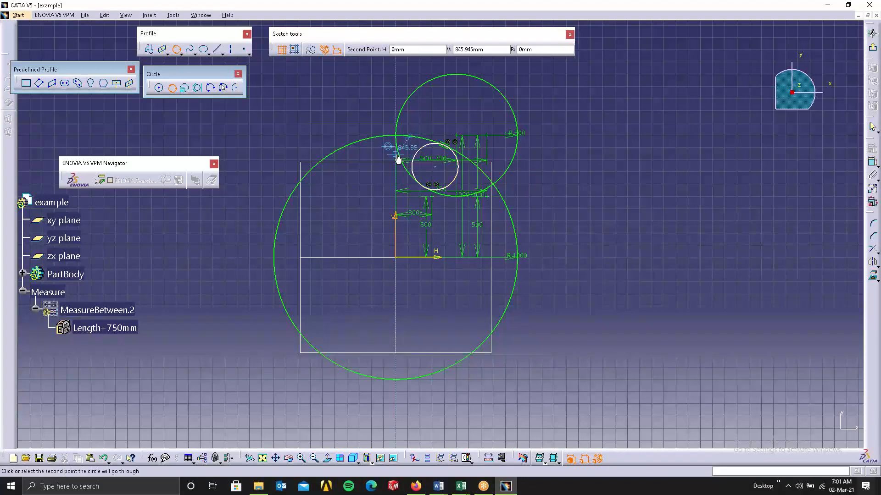
left_click(397, 151)
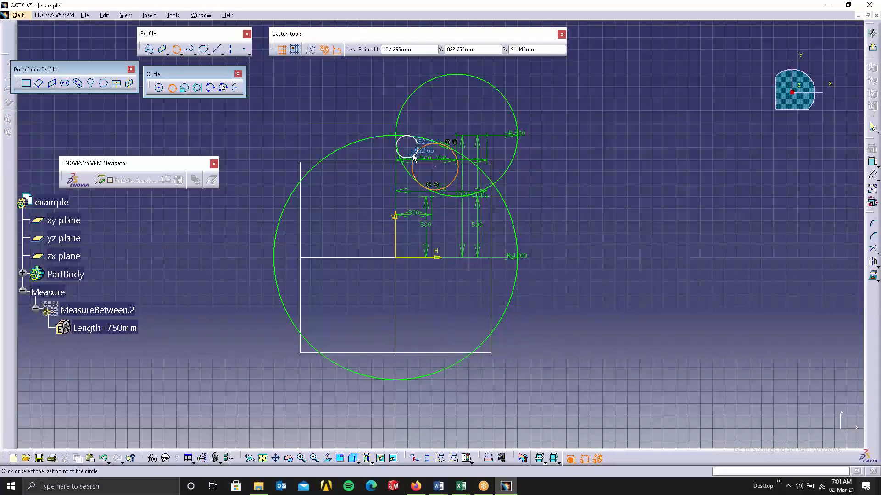
left_click(423, 157)
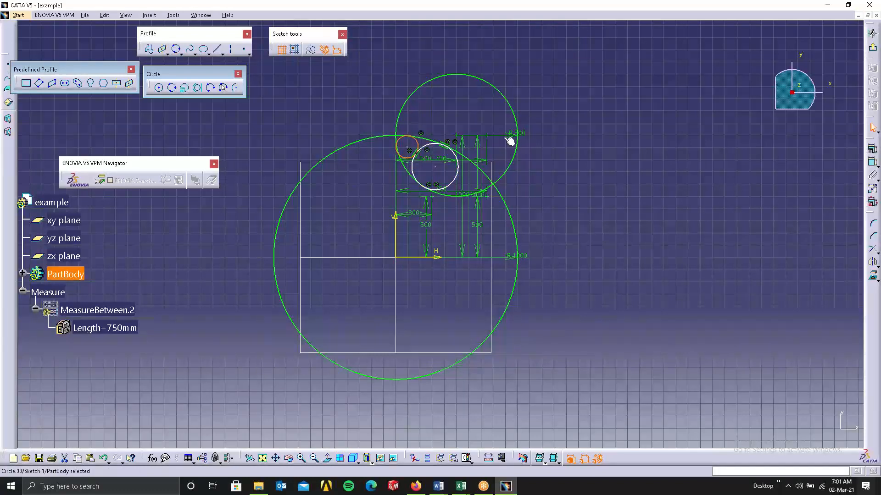
- Create a circle using coordinates with its centre at H 1000 mm, V 2000 mm and a radius of 500 mm
left_click(184, 88)
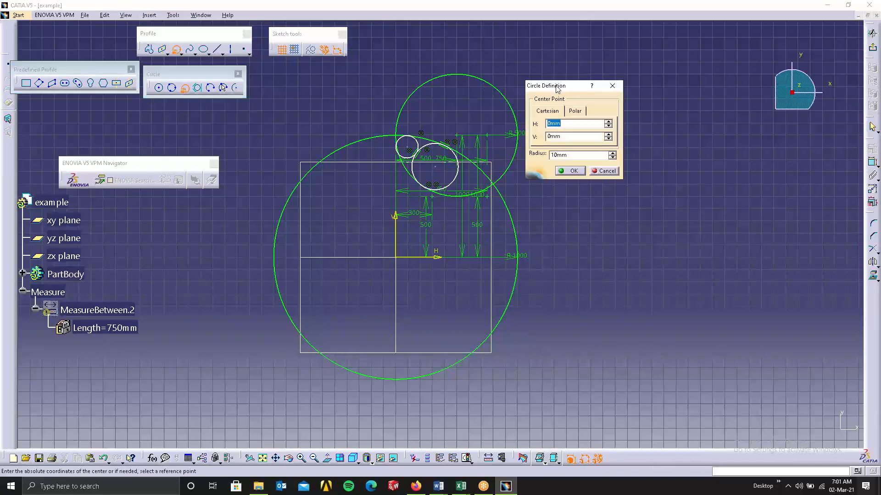
left_click_drag(550, 86, 704, 64)
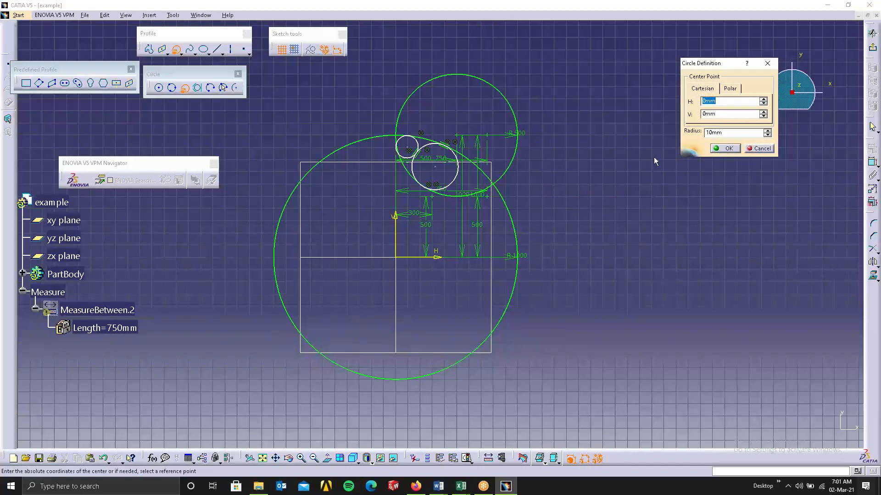
type("2")
type("100")
key("Tab")
type("1")
double_click(716, 113)
type("2000")
key("Tab")
type("5")
left_click(712, 149)
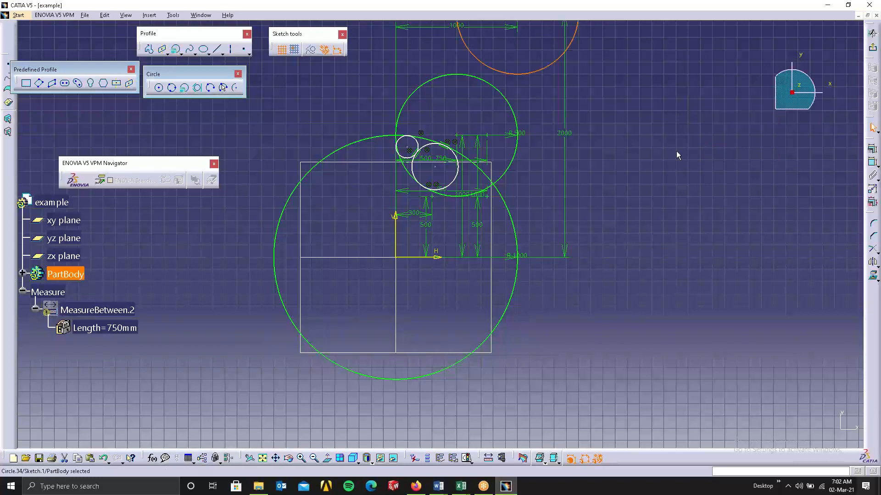
middle_click_drag(524, 36, 481, 217)
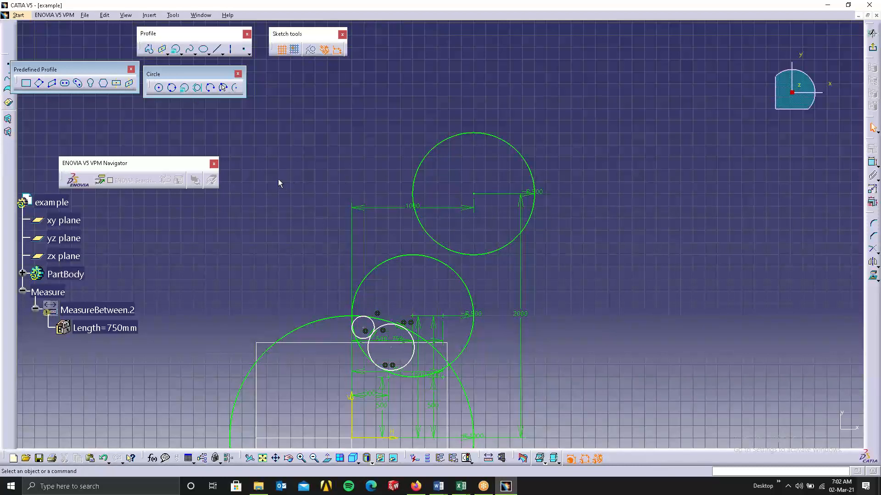
- Create a tri-tangent circle in the large circles' overlap, tangent to the 1000 mm and lower 500 mm circles and the larger three-point circle
left_click(197, 92)
middle_click_drag(365, 197, 416, 20)
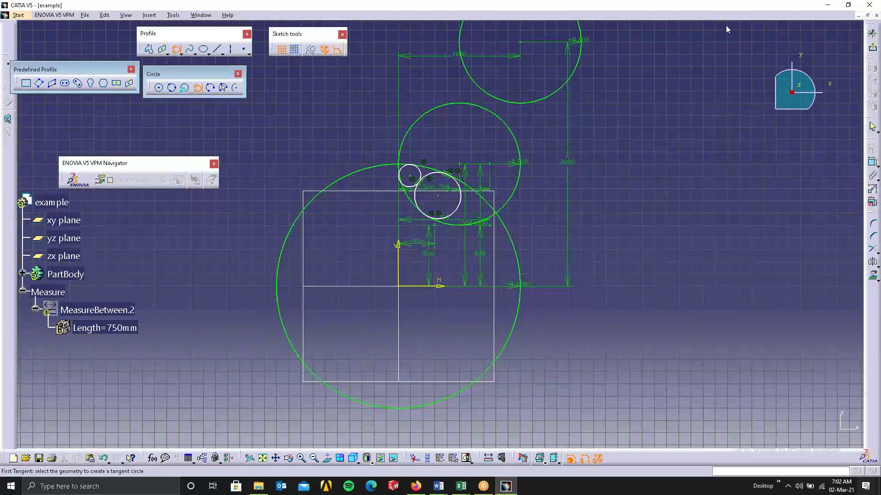
left_click(714, 22)
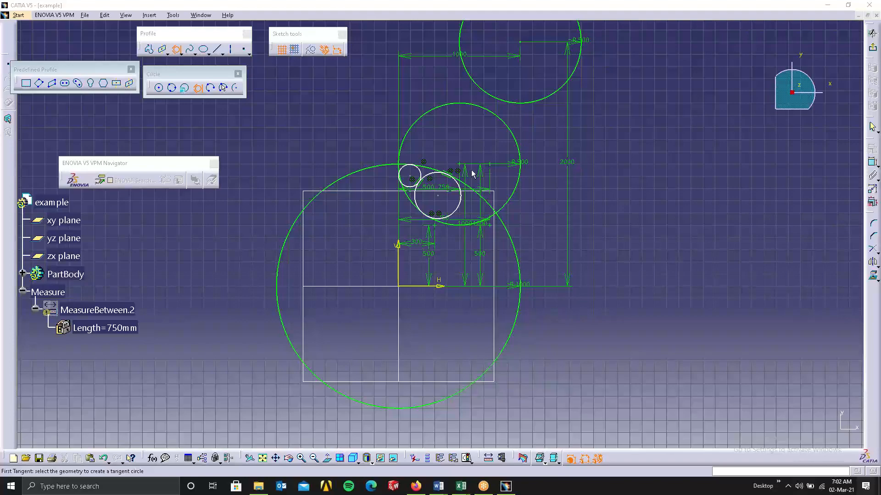
mouse_move(471, 169)
middle_mouse_down()
mouse_move(381, 155)
mouse_move(387, 80)
mouse_move(483, 98)
middle_mouse_up()
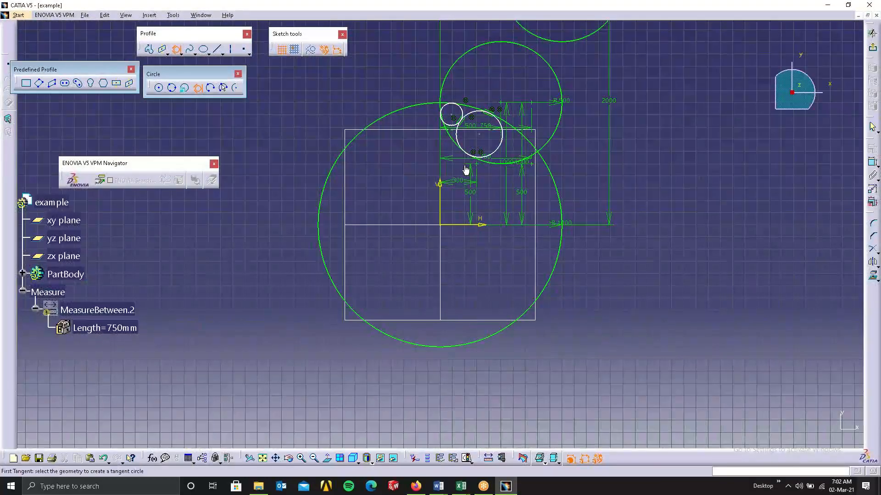
left_click(501, 165)
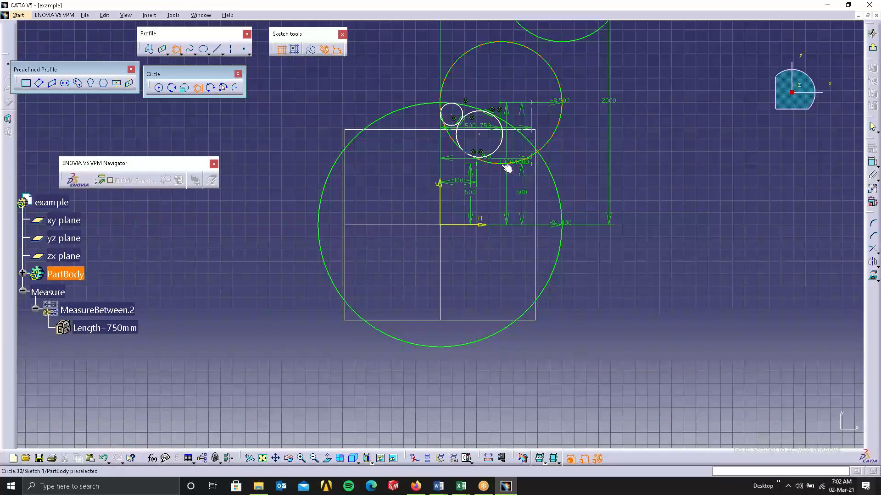
left_click(501, 146)
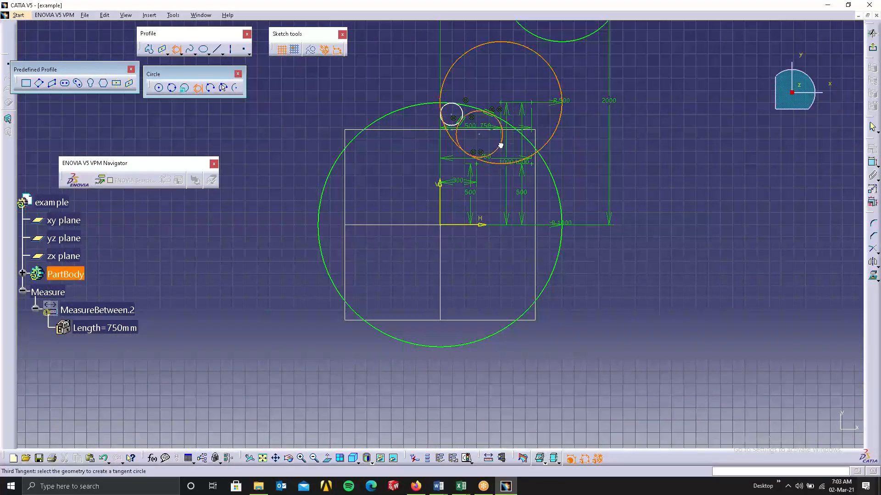
left_click(530, 144)
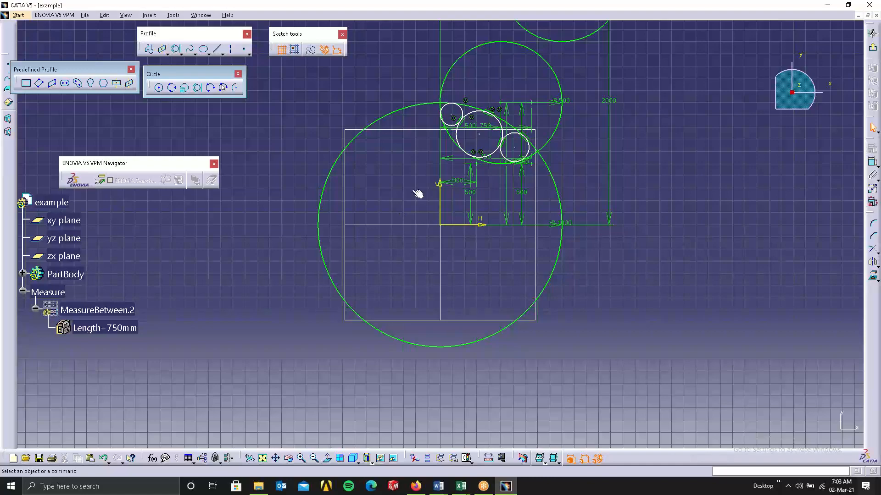
- Draw a centre-and-radius circle of about 260 mm radius to the right of the gap between the two 500 mm circles
mouse_move(467, 129)
middle_mouse_down()
mouse_move(422, 207)
mouse_move(274, 216)
mouse_move(268, 205)
middle_mouse_up()
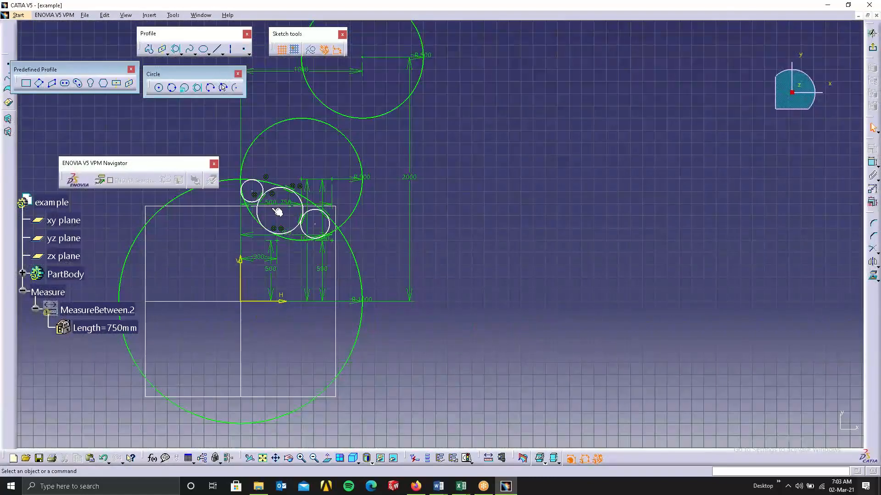
left_click(160, 87)
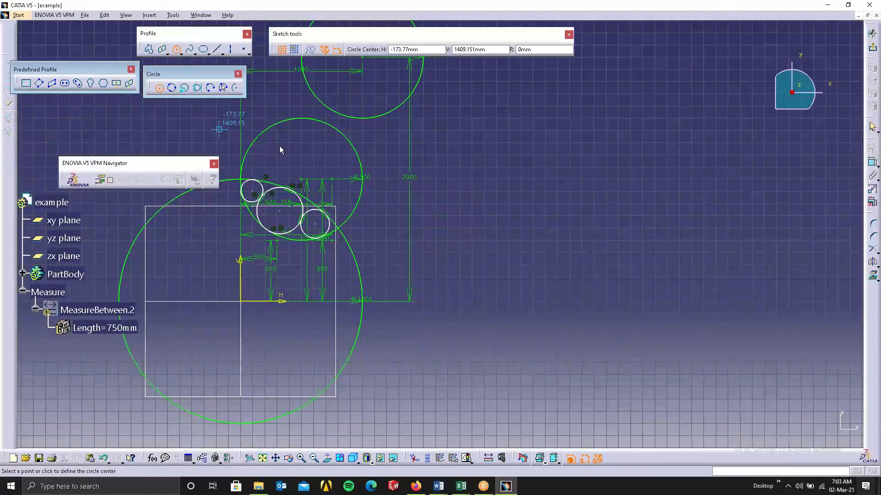
left_click(399, 148)
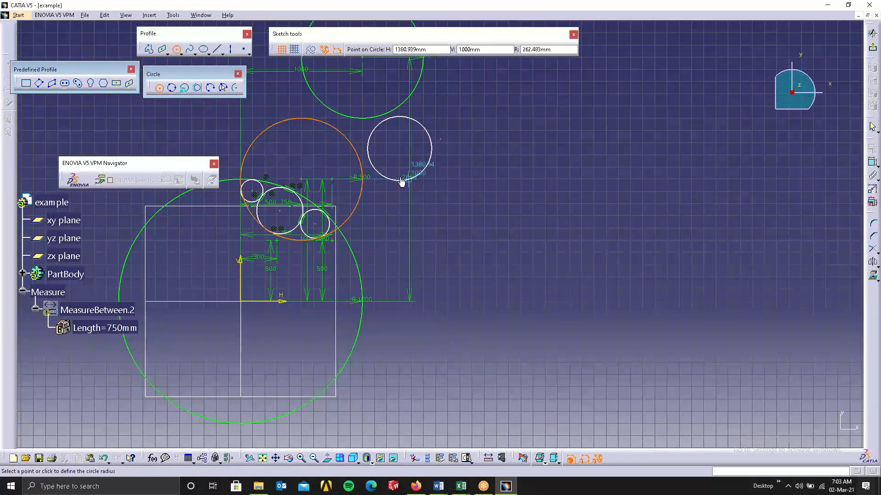
left_click(396, 178)
left_click(508, 165)
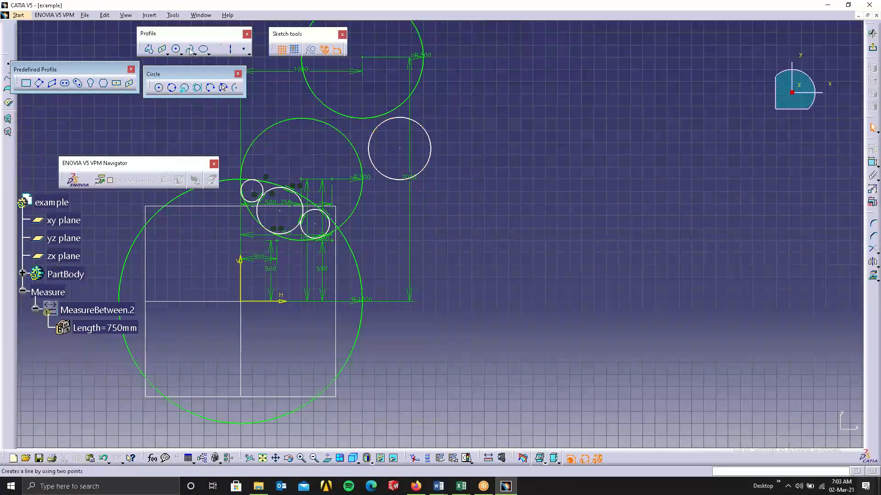
- Create a tri-tangent circle between the two 500 mm circles and the freehand circle beside them, and enlarge that freehand circle
left_click(197, 88)
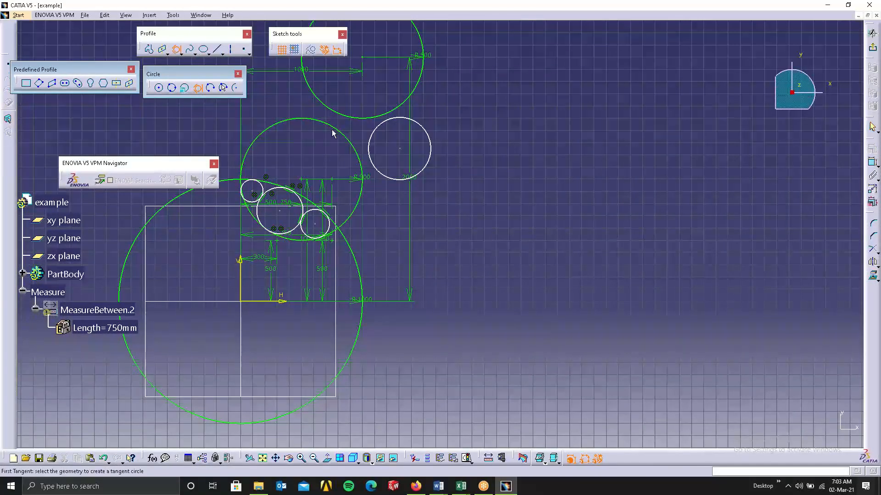
left_click(349, 135)
left_click(365, 118)
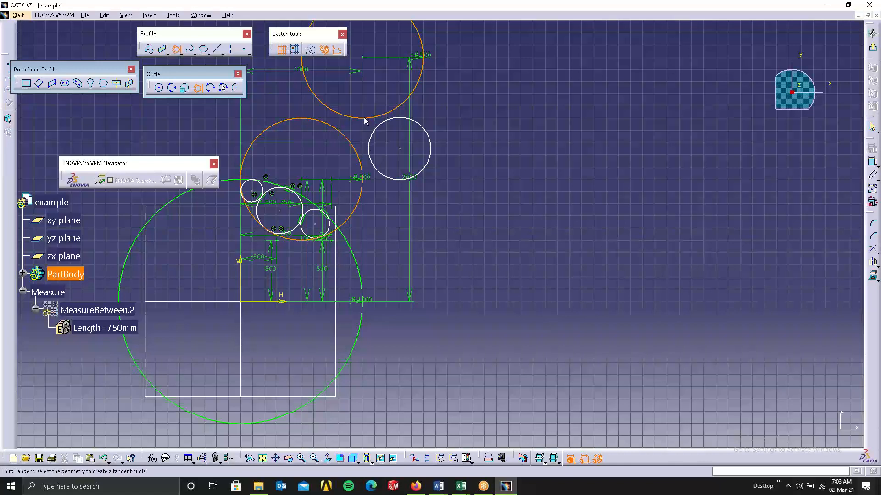
left_click(370, 139)
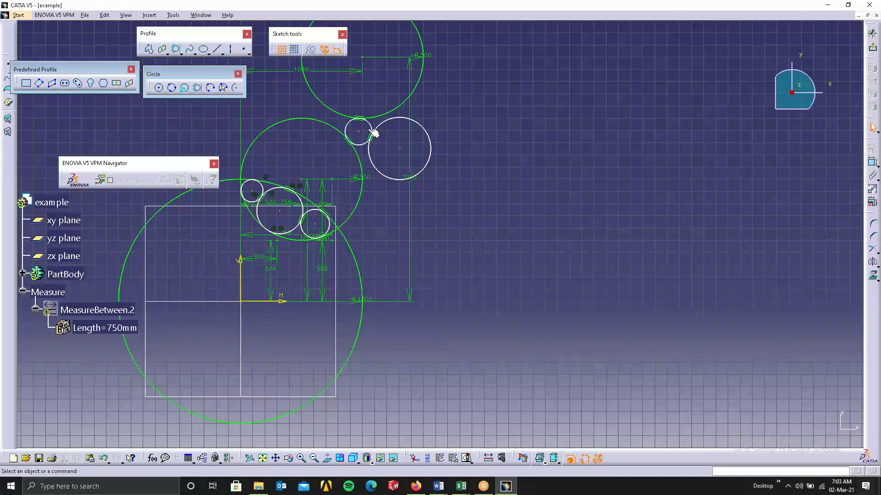
left_click_drag(428, 133, 502, 174)
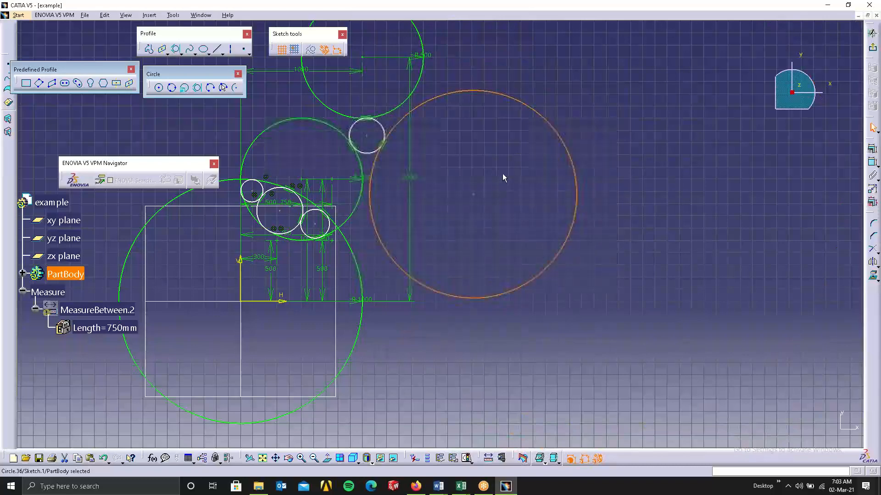
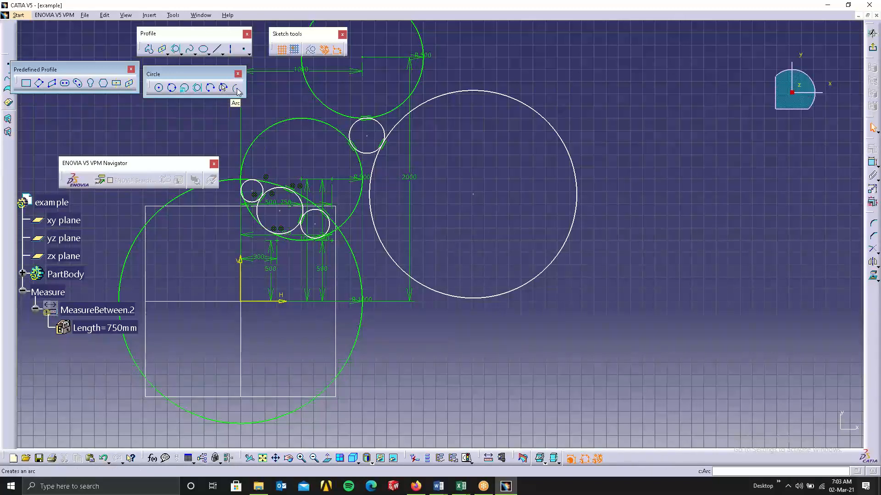
- Draw a horizontal rectangle about 1140 by 480 mm in the empty area to the lower right of the circles
left_click(236, 88)
middle_click_drag(350, 196, 283, 143)
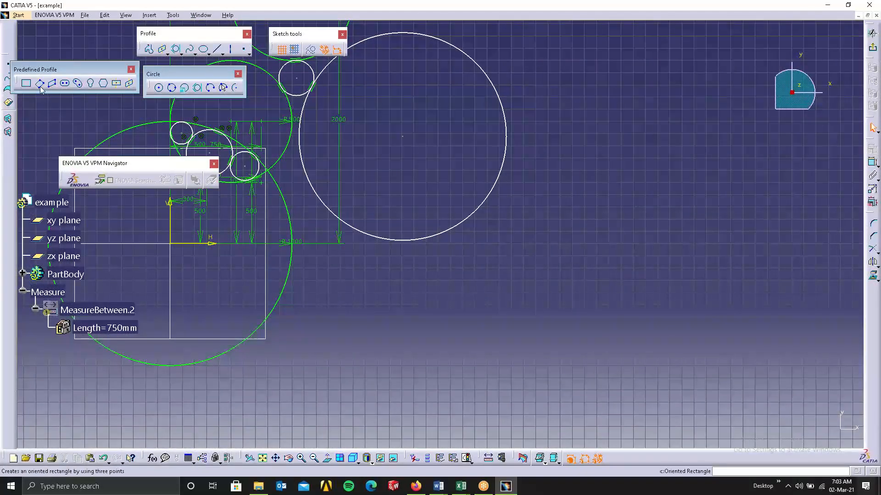
left_click(26, 83)
left_click(628, 289)
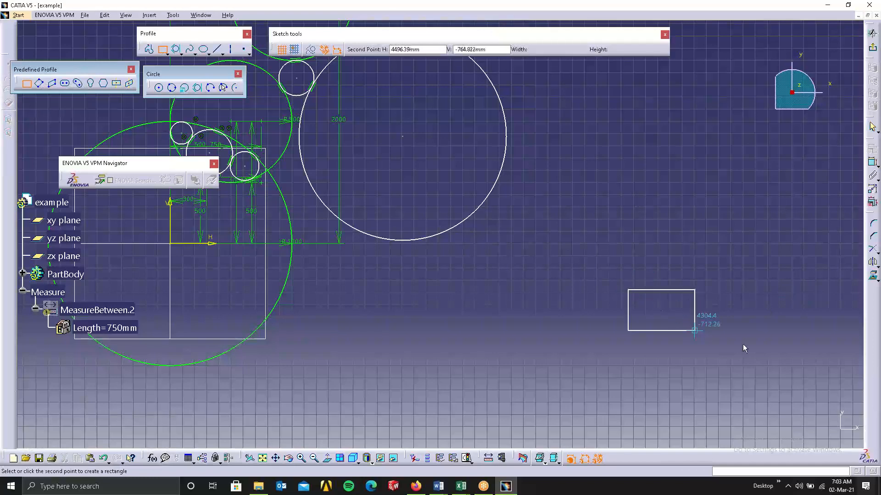
left_click(766, 348)
mouse_move(812, 310)
middle_mouse_down()
mouse_move(755, 310)
mouse_move(645, 278)
middle_mouse_up()
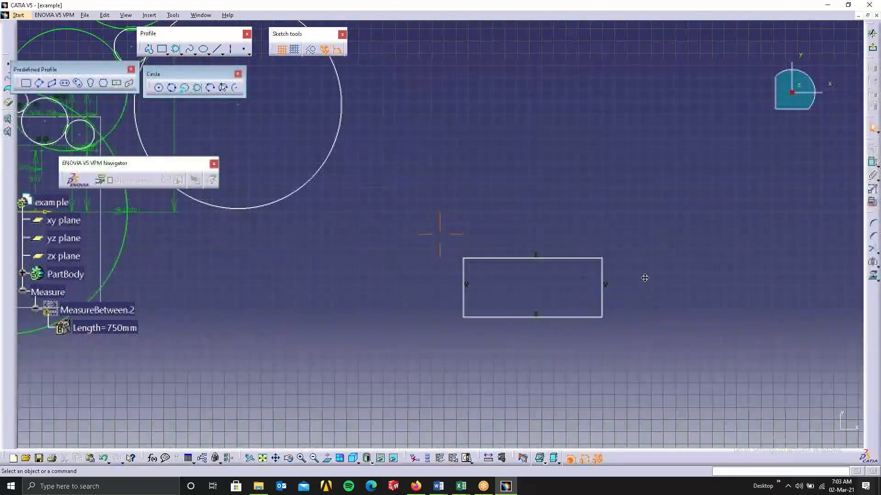
- Draw a three-point arc bulging above the rectangle, from its upper-left corner to its upper-right corner, as a semicircle
left_click(210, 88)
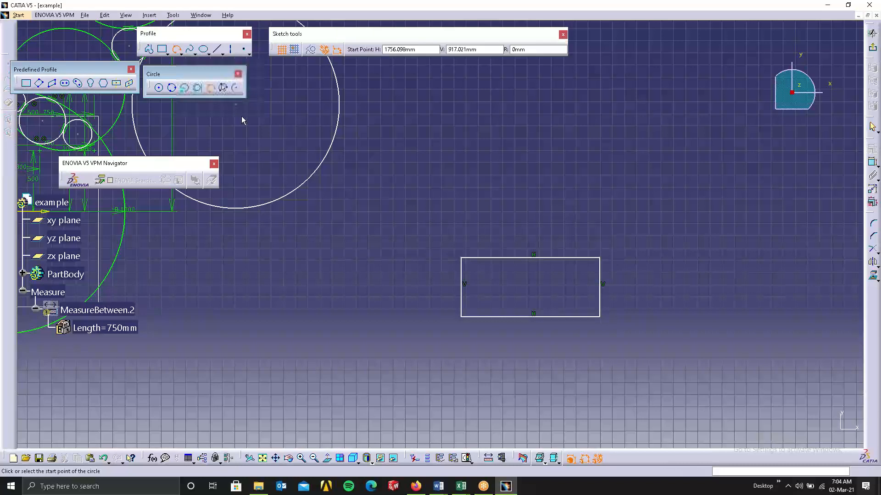
left_click(461, 258)
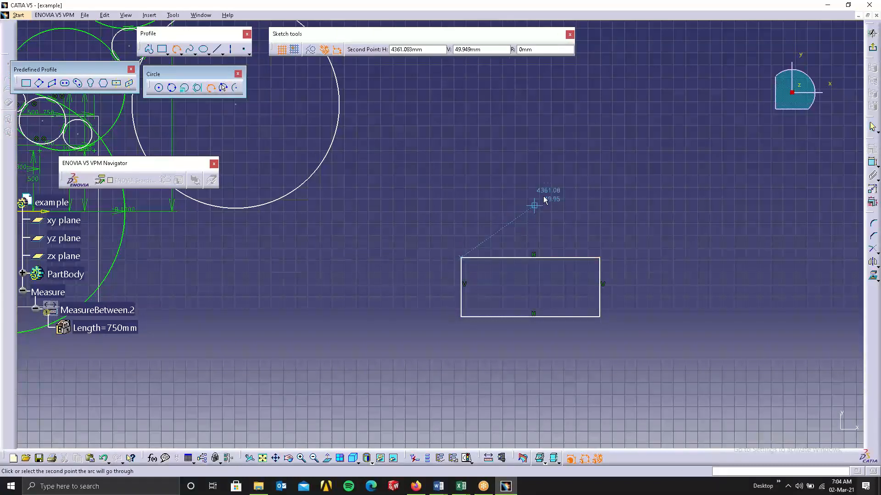
left_click(599, 258)
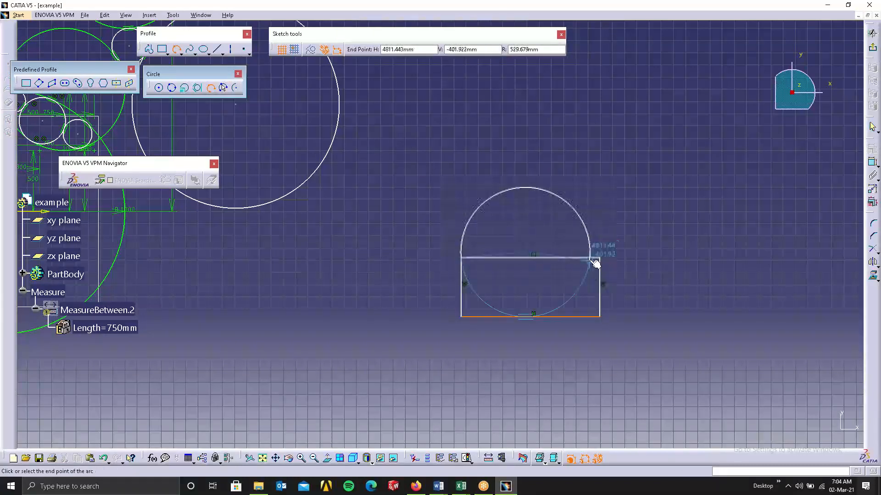
left_click(604, 256)
left_click(644, 232)
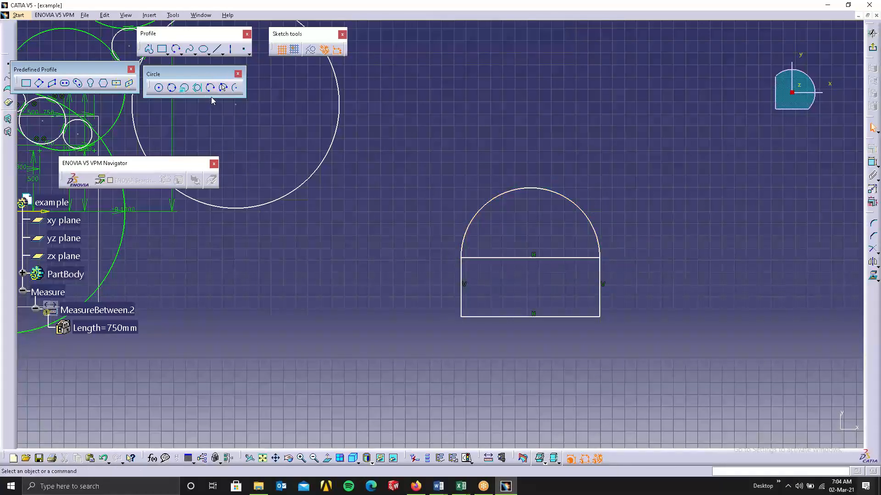
- Draw a shallow three-point arc starting with limits at the rectangle's two left corners, bulging slightly outward
left_click(224, 89)
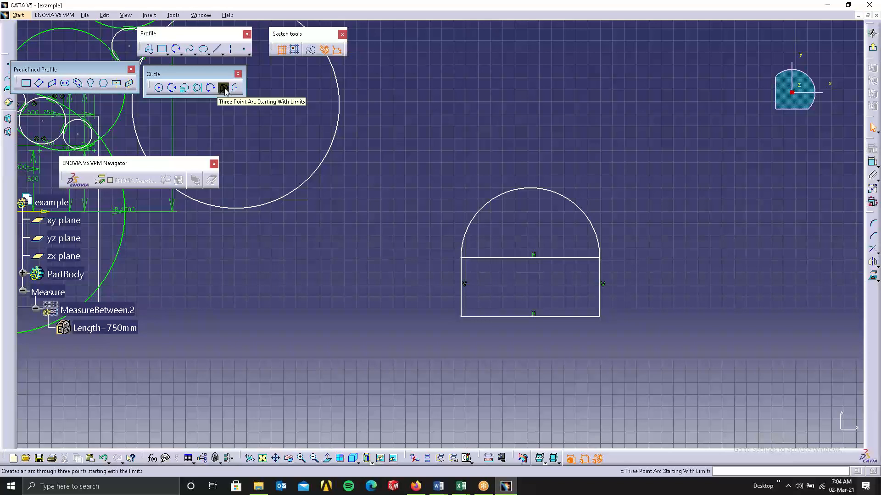
left_click(463, 256)
left_click(461, 317)
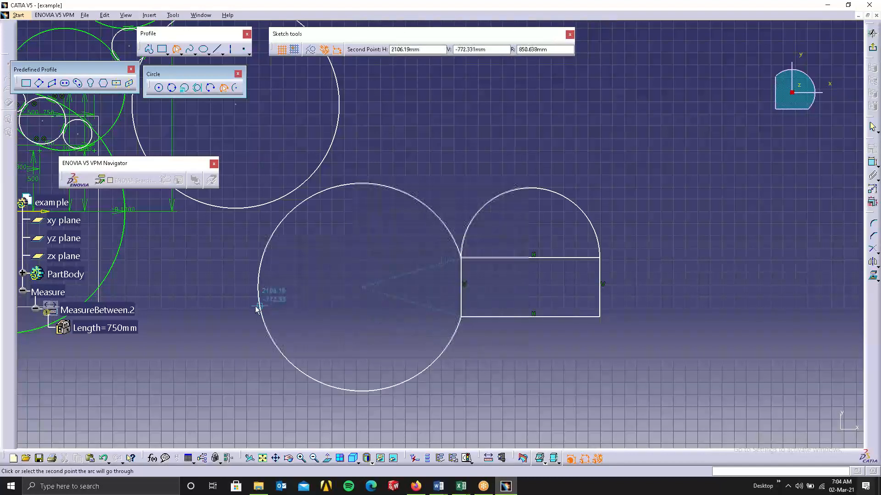
left_click(456, 292)
left_click(659, 161)
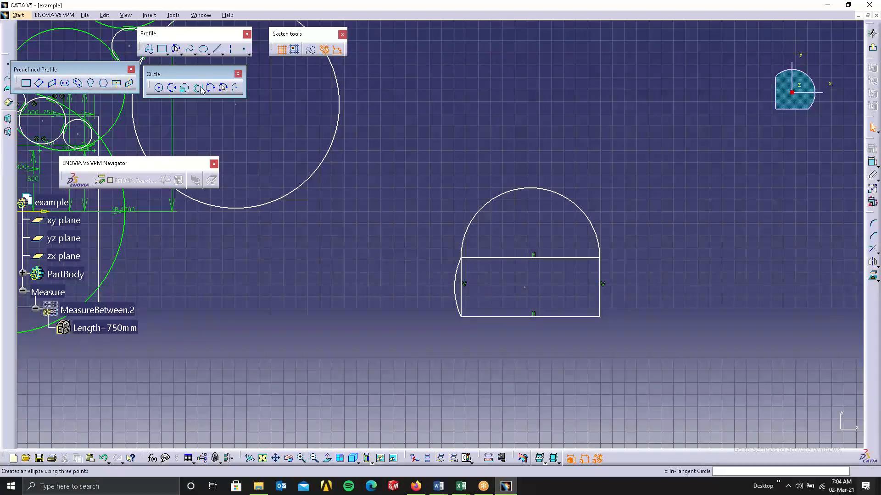
- Draw a three-point arc starting with limits at the rectangle's two upper corners, about 626 mm in radius and below the semicircle
left_click(224, 89)
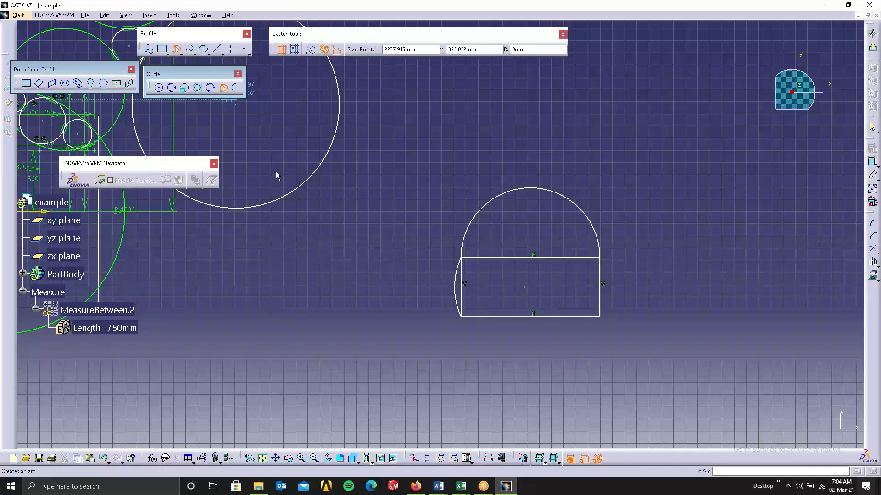
left_click(461, 259)
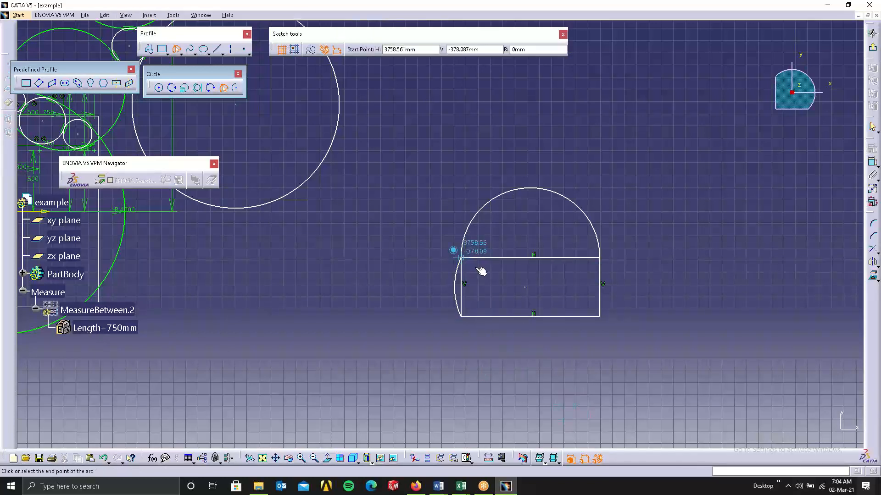
left_click(600, 258)
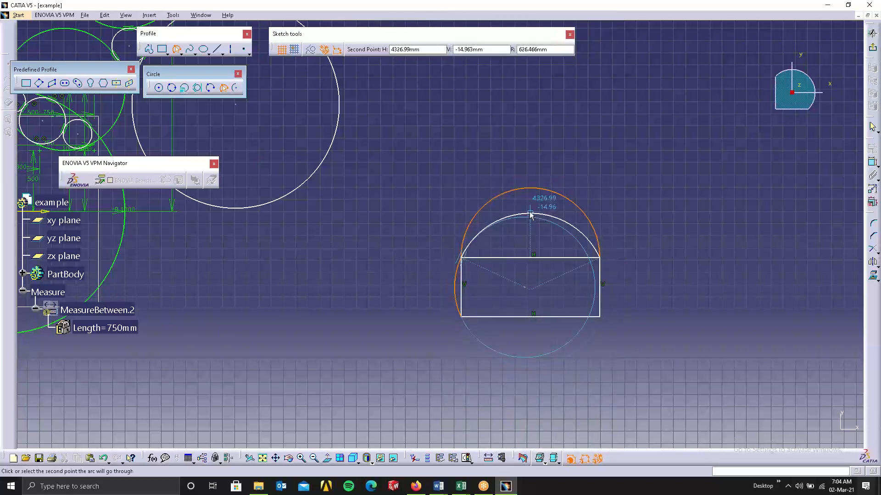
left_click(530, 214)
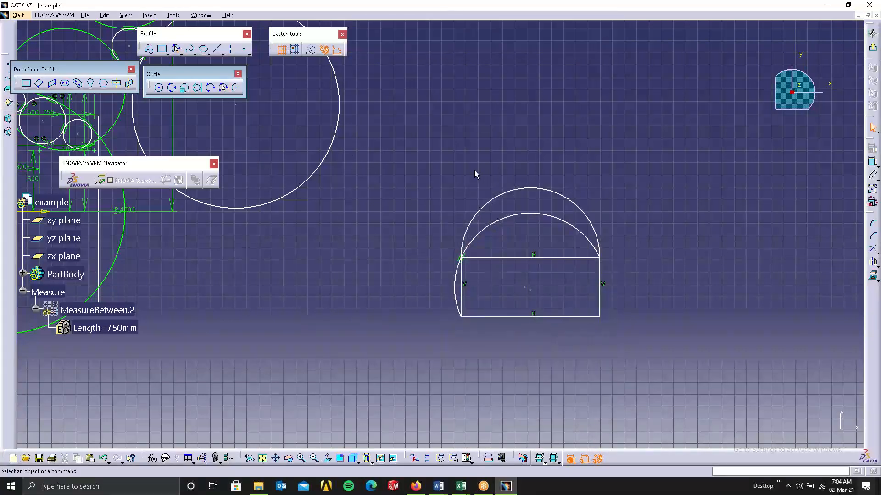
- Draw a centred arc of about 242 mm radius on the rectangle's right edge, from its upper-right to its lower-right corner, bulging outward
left_click(237, 91)
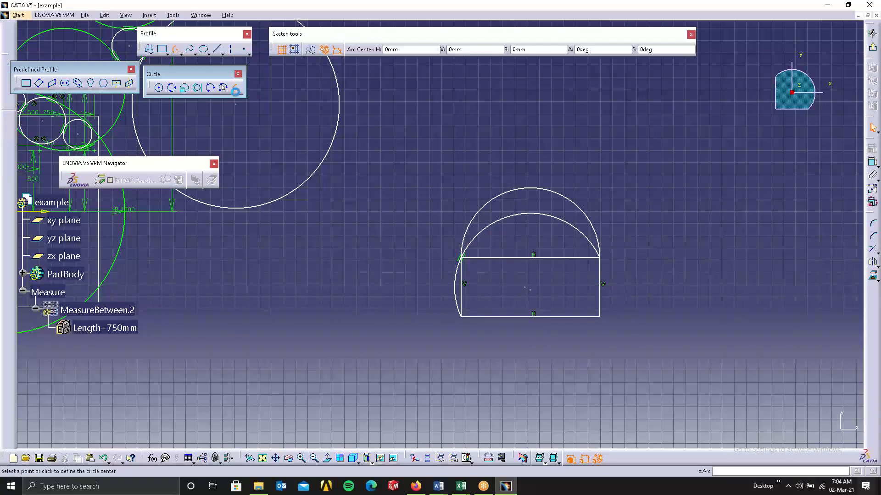
left_click(600, 285)
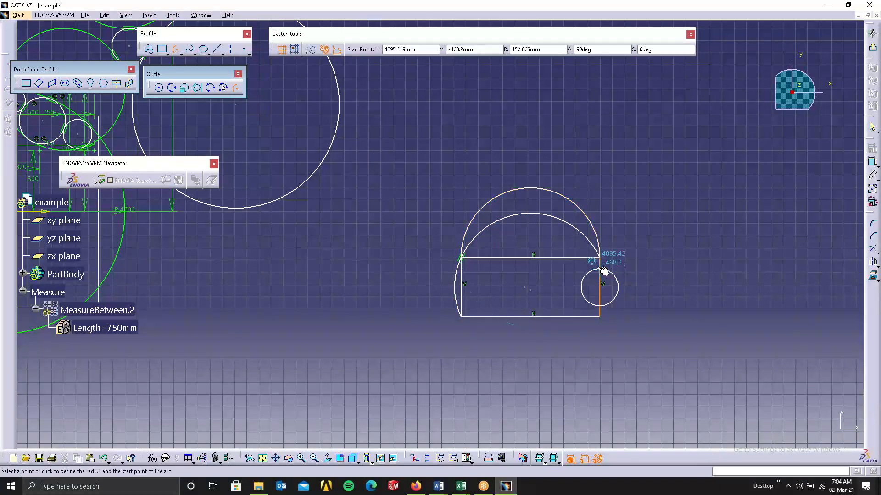
left_click(599, 258)
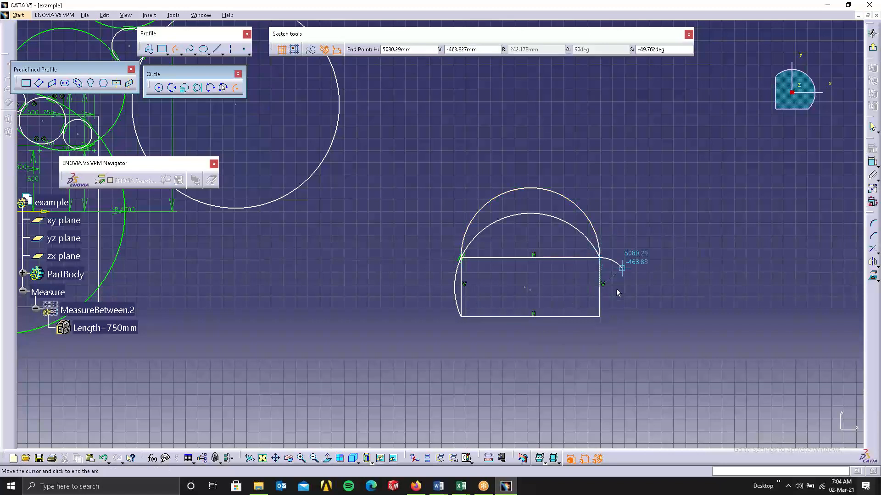
left_click(602, 319)
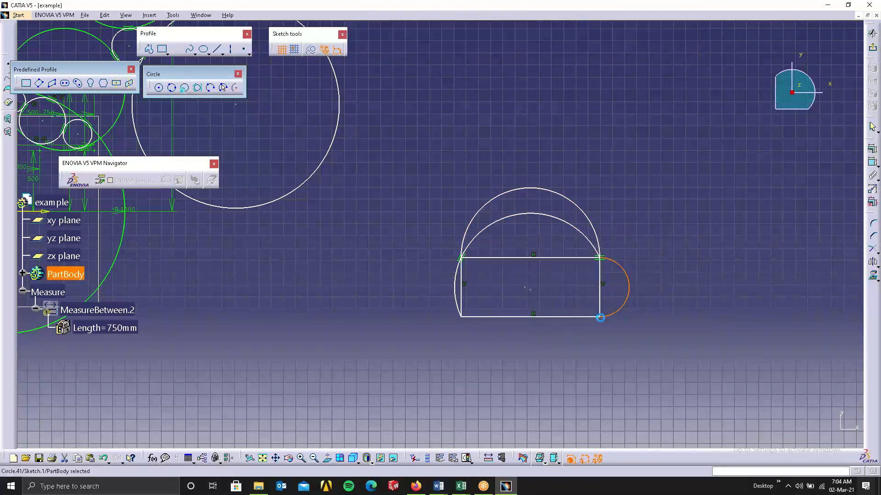
left_click(629, 334)
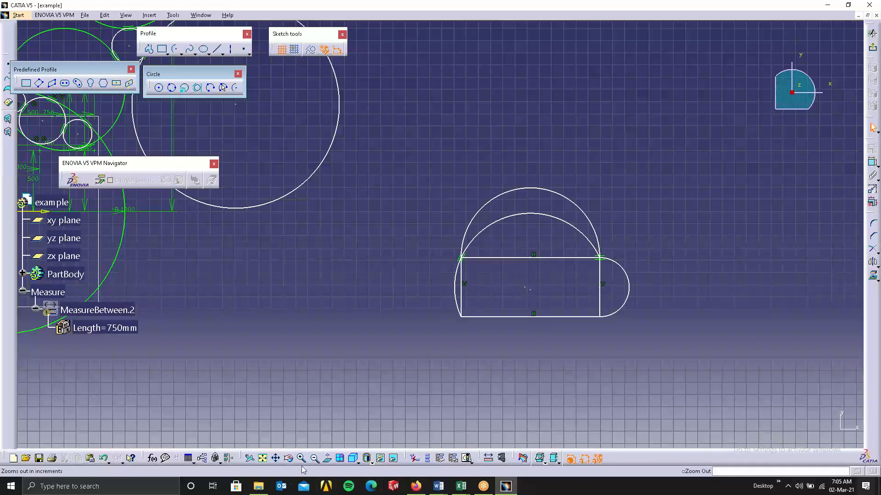
- Switch to Word and look through the 18058A-00000DDD design description document, then briefly check the design review spreadsheet in Excel
left_click(260, 486)
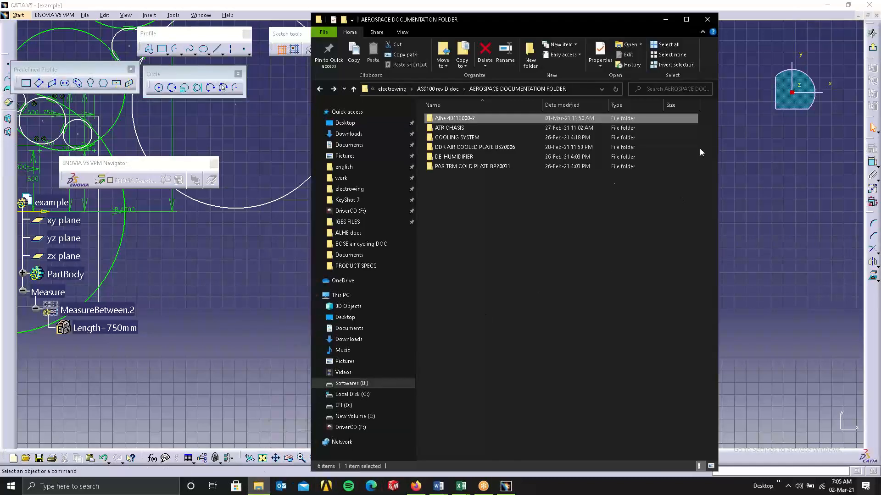
left_click(665, 19)
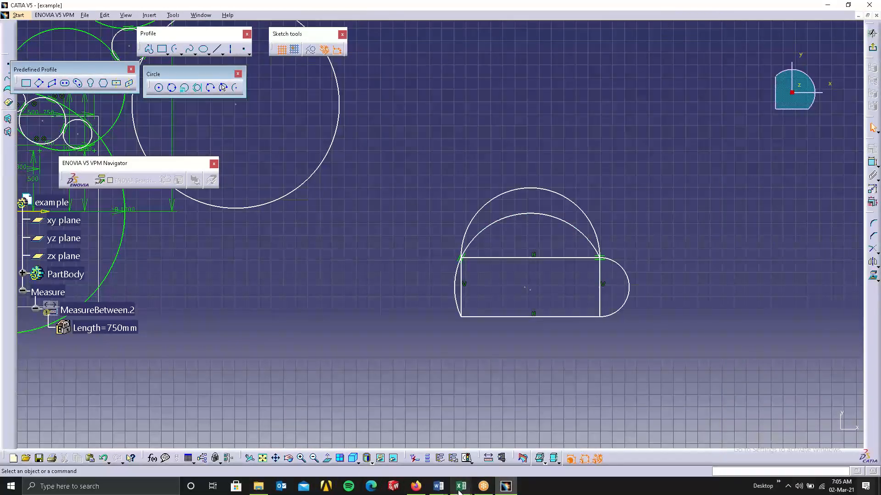
mouse_move(461, 487)
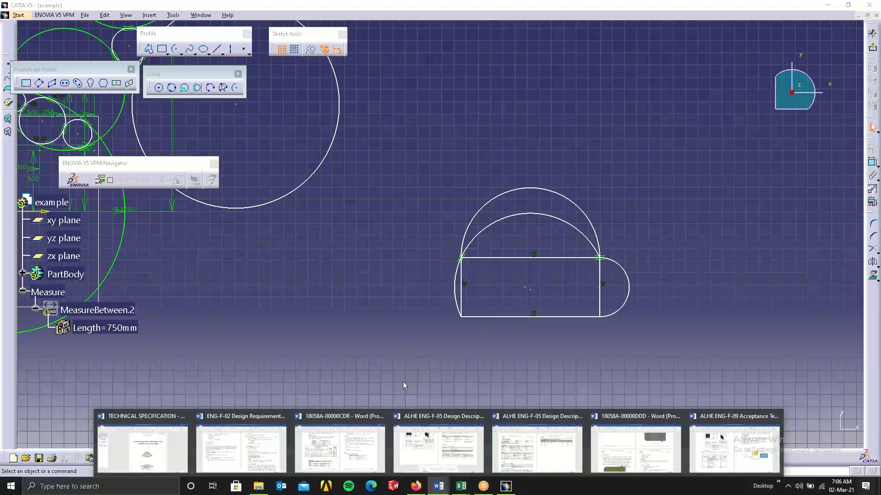
left_click(639, 461)
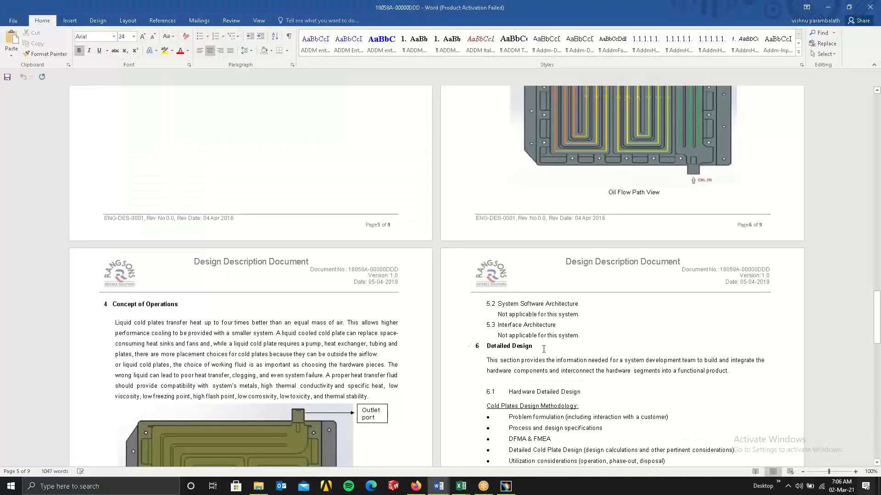
scroll(544, 349, "down", 5)
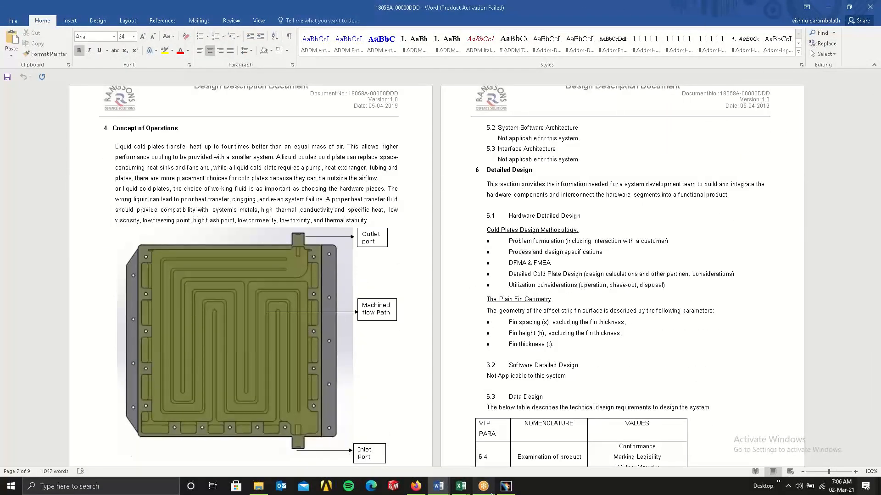
left_click(432, 441)
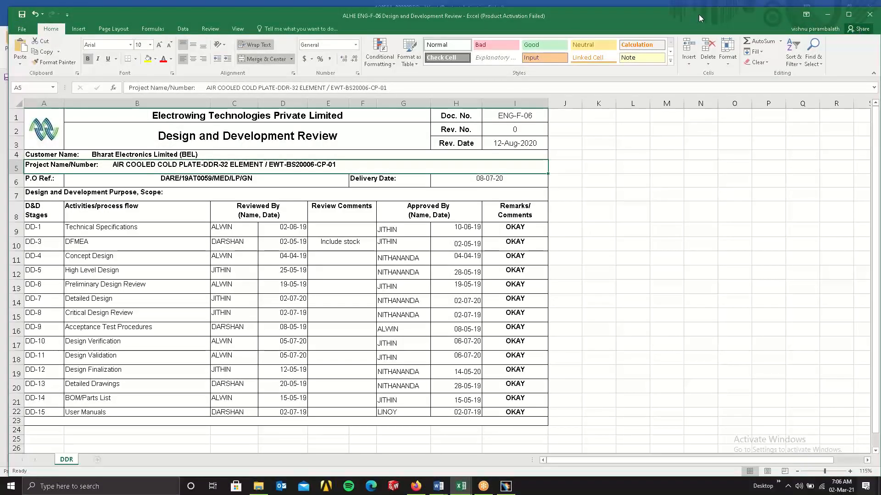
left_click_drag(637, 16, 594, 115)
left_click(783, 116)
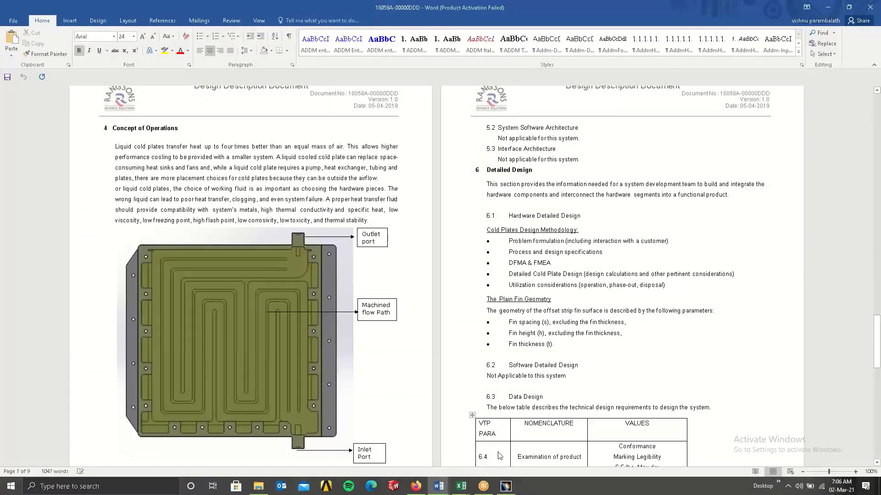
- Open the ALHE ENG-F-09 Acceptance Test Procedure document in Word and look through its test pages
left_click(438, 486)
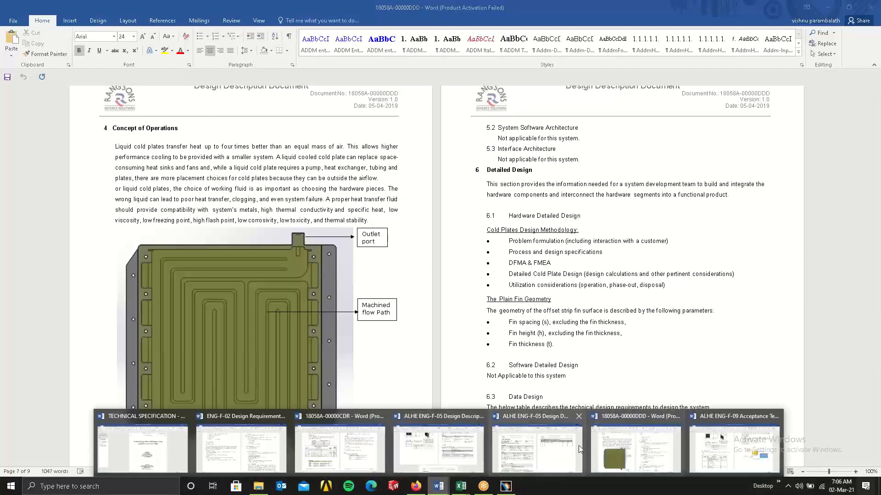
left_click(732, 447)
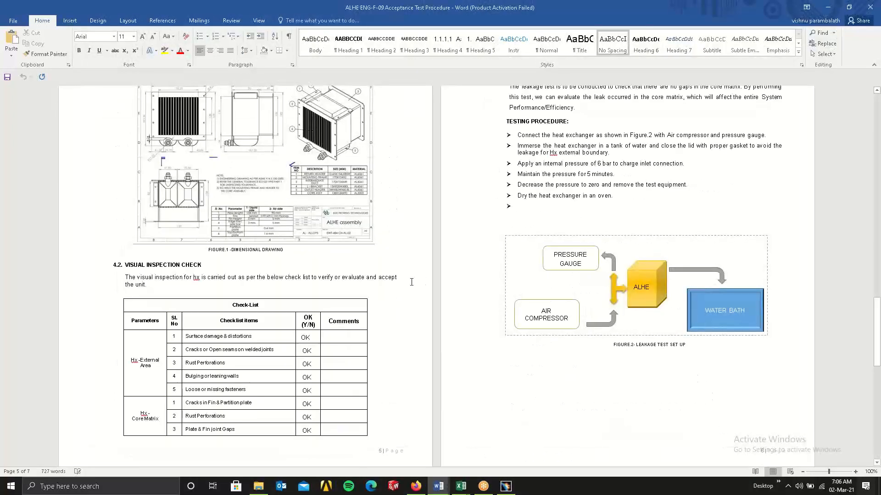
scroll(411, 282, "up", 5)
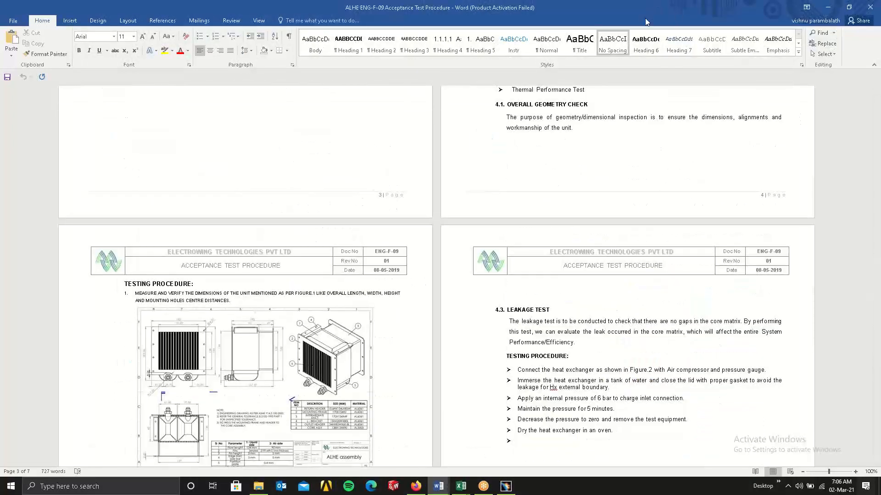
key("alt+Tab")
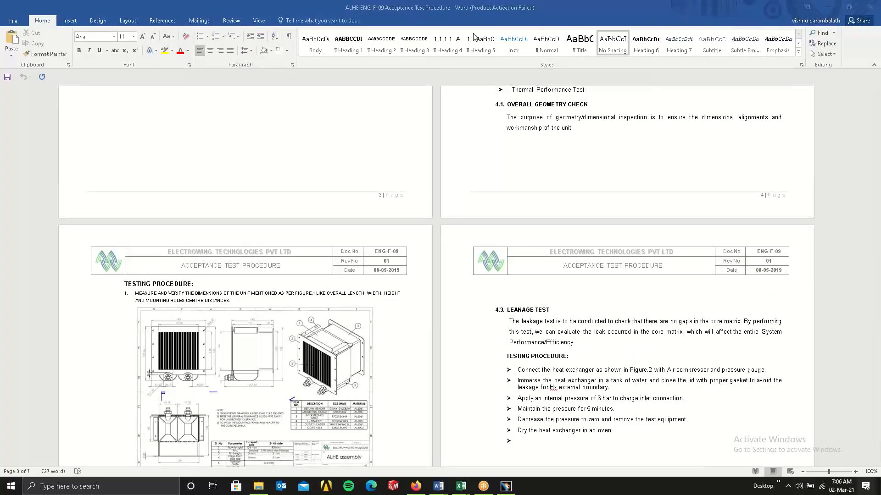
- Minimise the open windows, including CATIA, and open the 2d subfolder inside New folder on the desktop
left_click(836, 11)
left_click(833, 10)
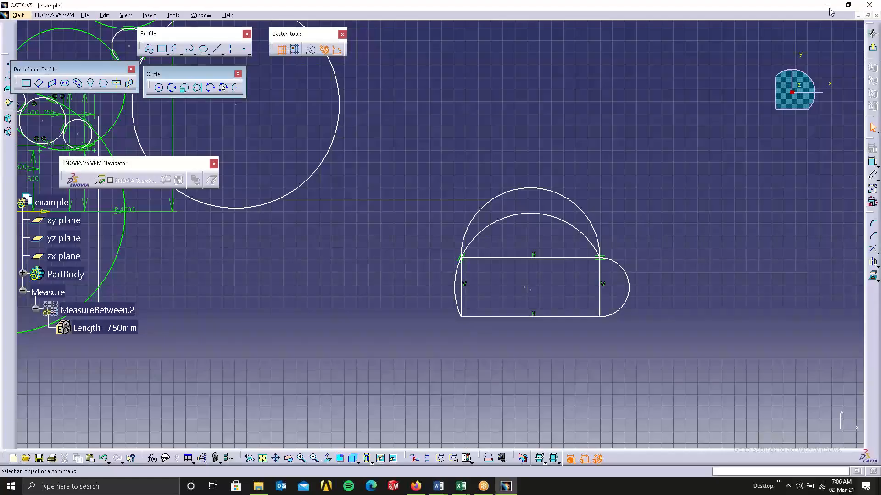
left_click(831, 9)
left_click(505, 486)
left_click(835, 6)
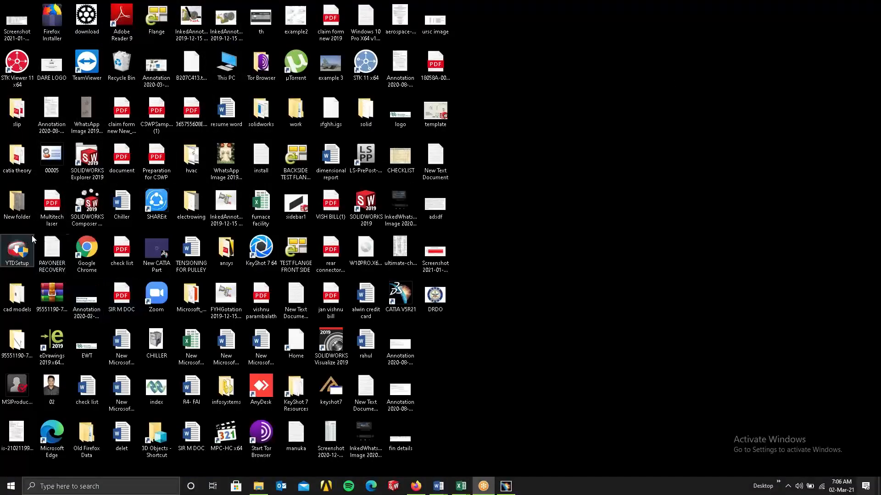
double_click(18, 206)
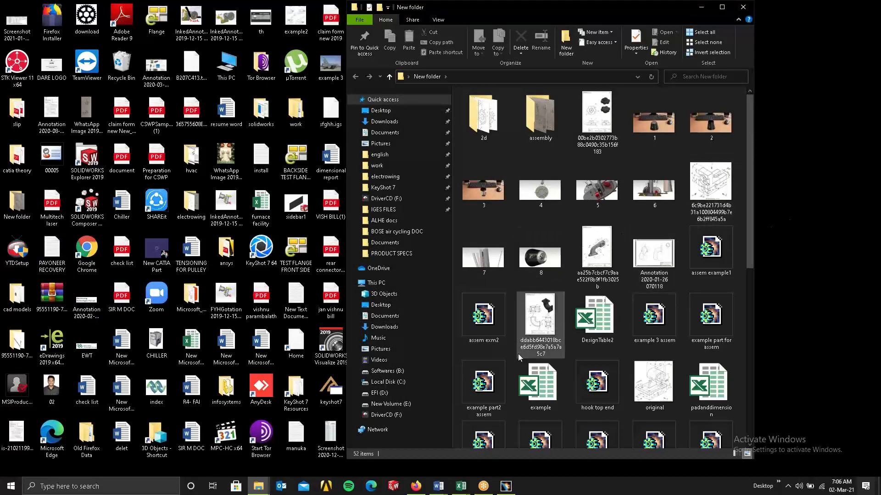
left_click(494, 114)
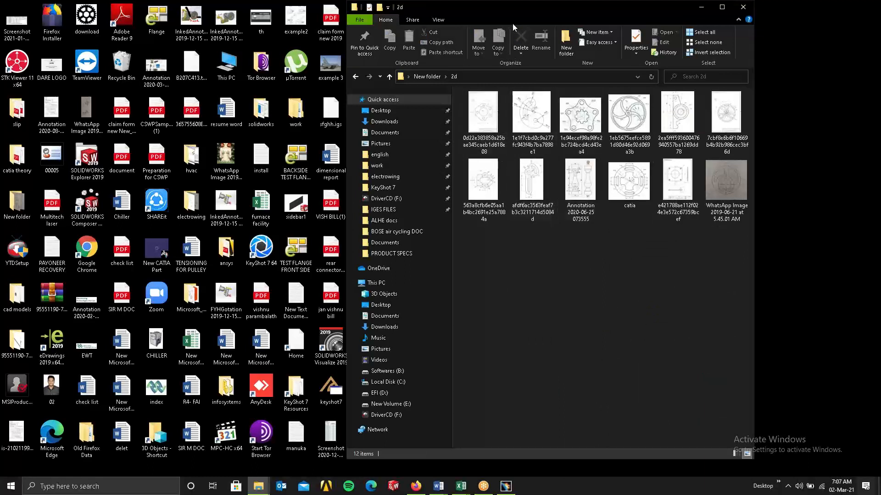
- Enlarge the thumbnails in the 2d folder and open the first practice drawing, 0d22e383858a25bae345caeb1d618e08.jpg, in Photos
left_click_drag(494, 12, 271, 13)
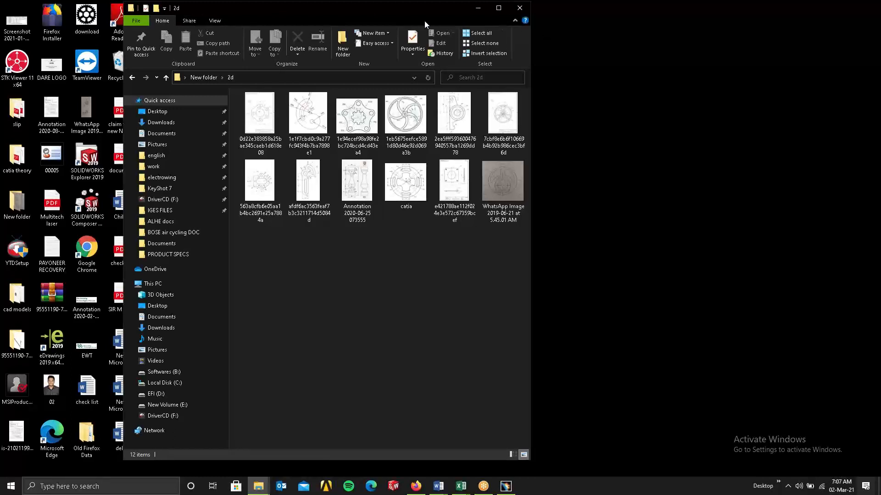
left_click(322, 1)
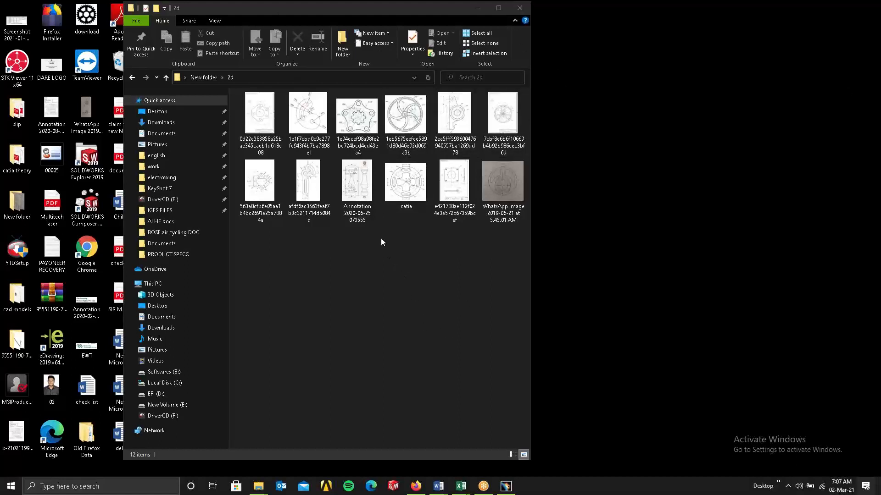
scroll(381, 236, "up", 2, "ctrl")
scroll(380, 233, "up", 3, "ctrl")
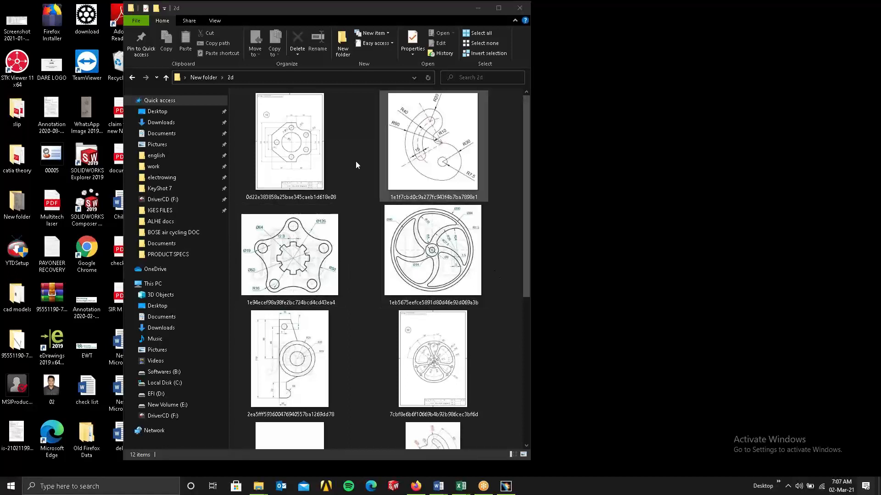
left_click(321, 166)
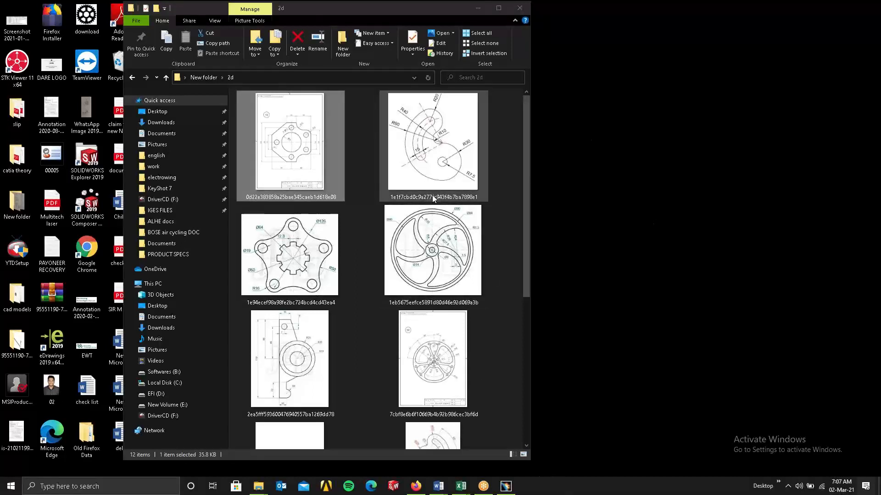
double_click(320, 154)
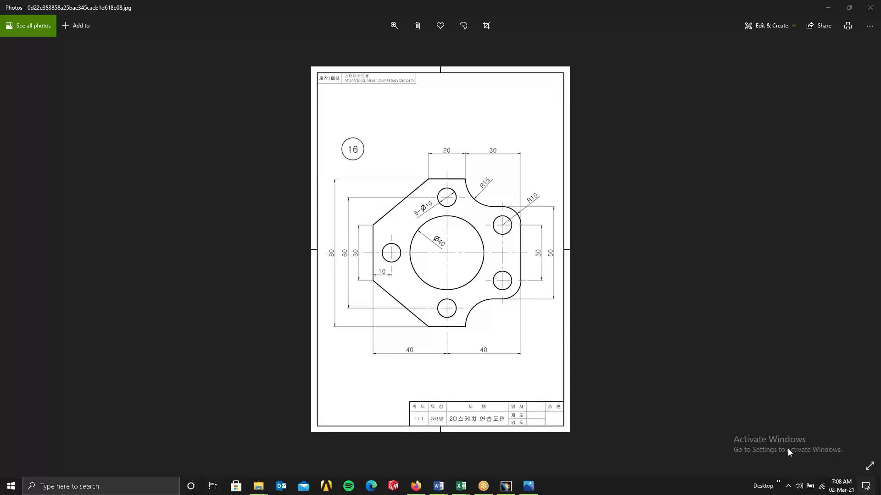
left_click(663, 368)
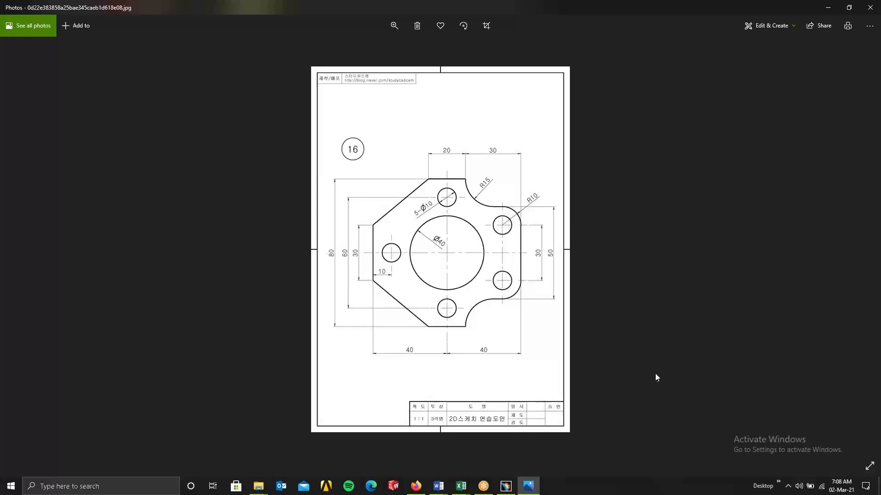
- Switch to Firefox, search the web for pinterest in a new tab, and open the Pinterest - India site
left_click(415, 487)
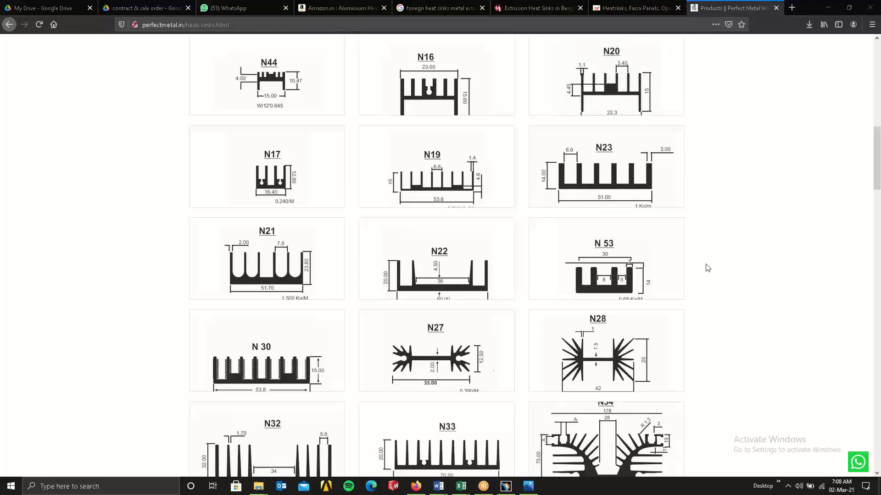
left_click(791, 8)
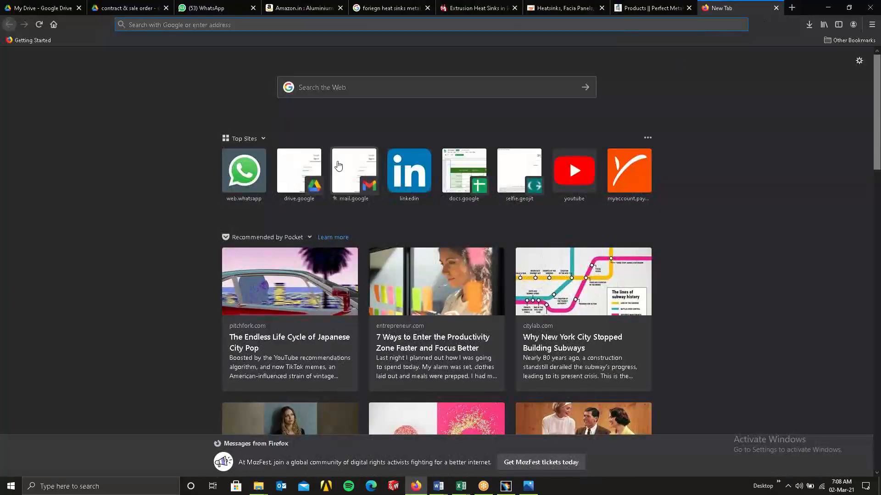
left_click(316, 86)
type("PIN")
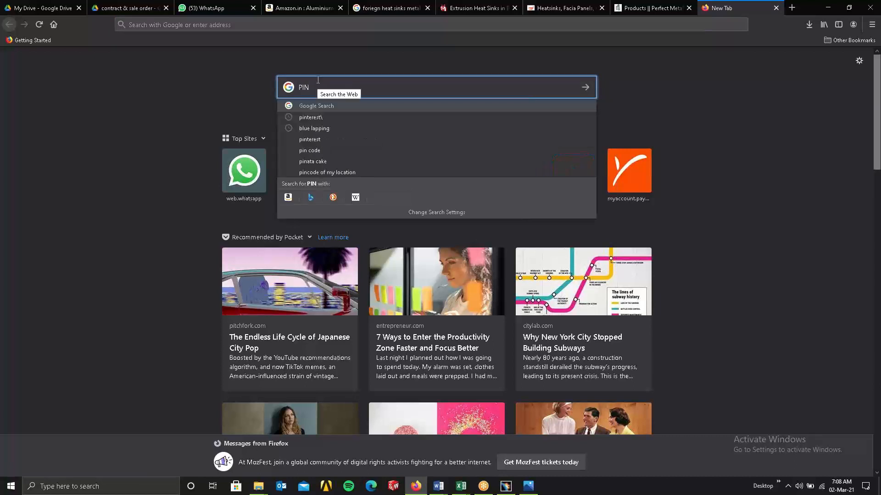
left_click(310, 139)
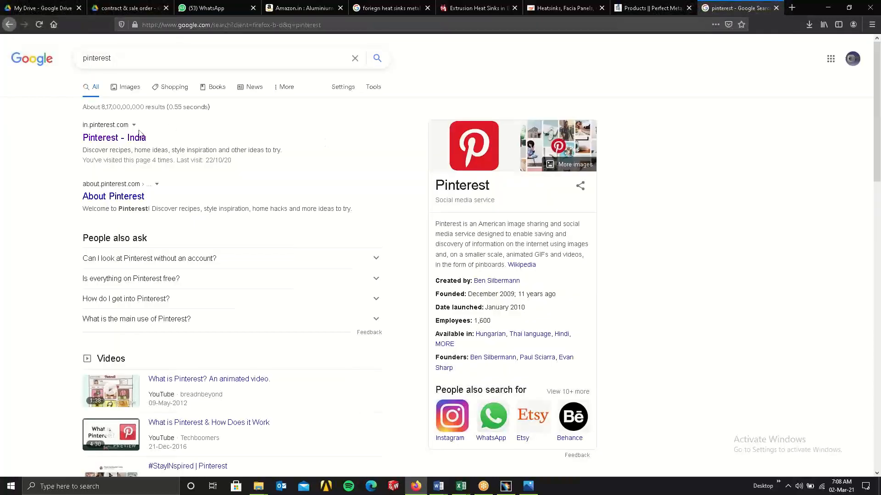
left_click(121, 146)
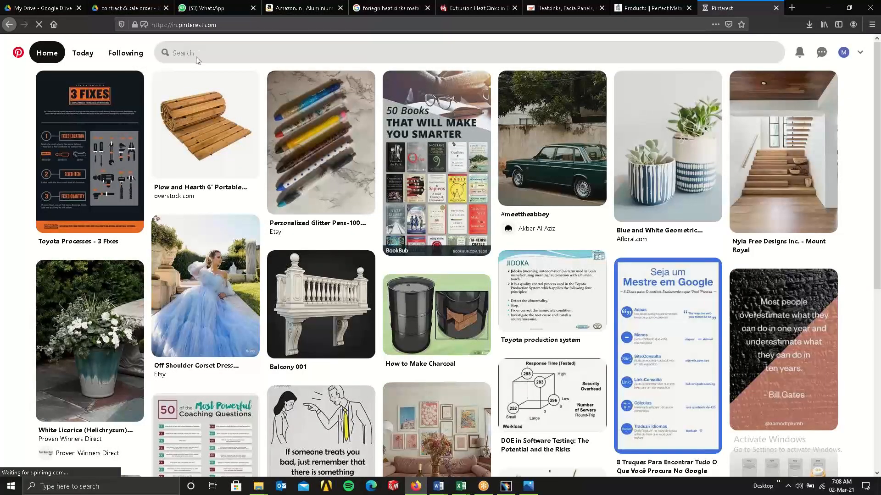
- Search Pinterest for "catia 2d drawings"
left_click(183, 58)
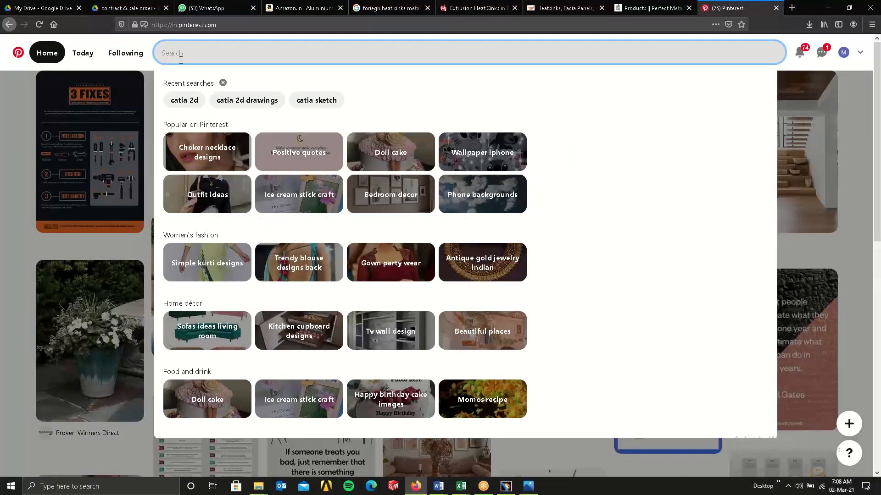
type("CAT")
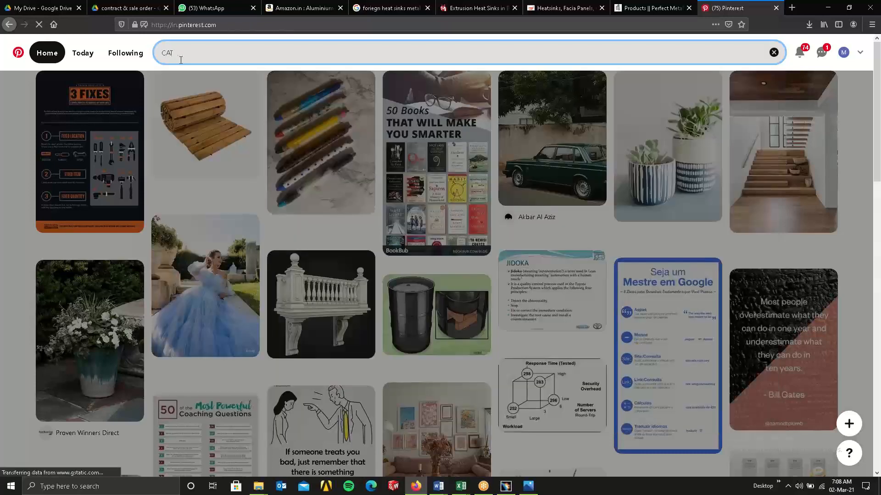
type("IA 2D ")
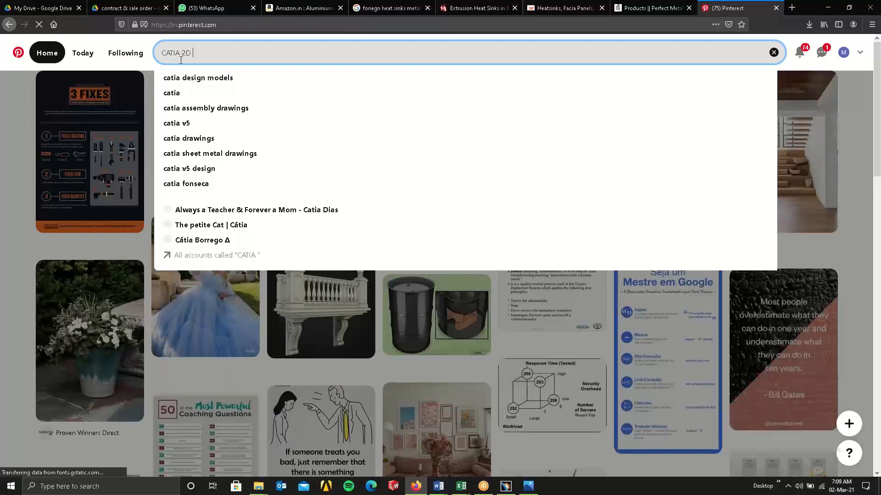
type("DRA")
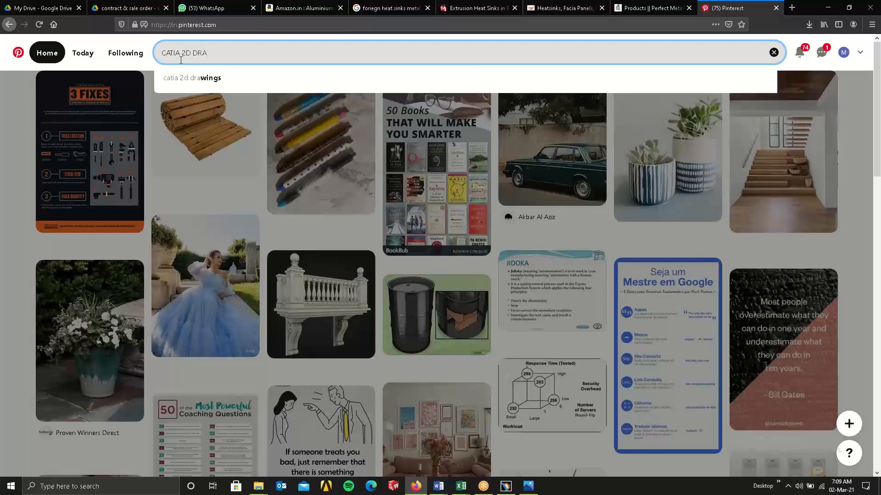
left_click(204, 78)
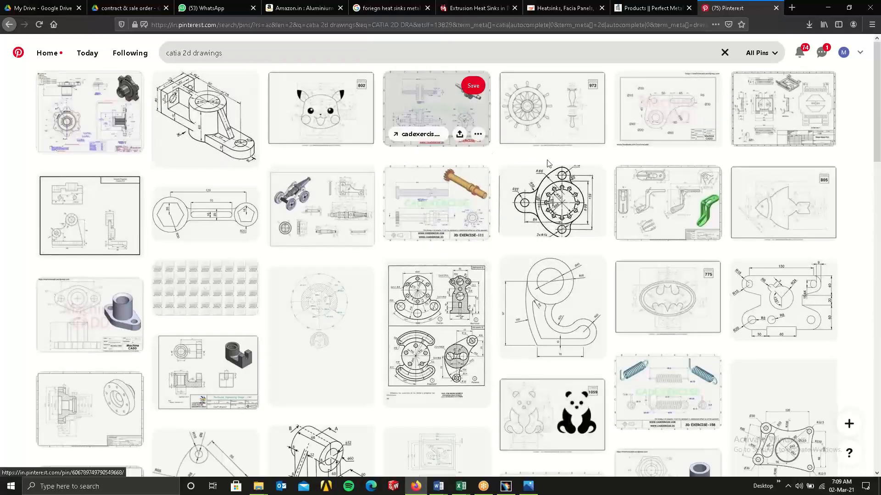
- Browse the "catia 2d drawings" pins for dimensioned 2D sketches suitable for practice
scroll(426, 115, "down", 4)
scroll(511, 195, "down", 6)
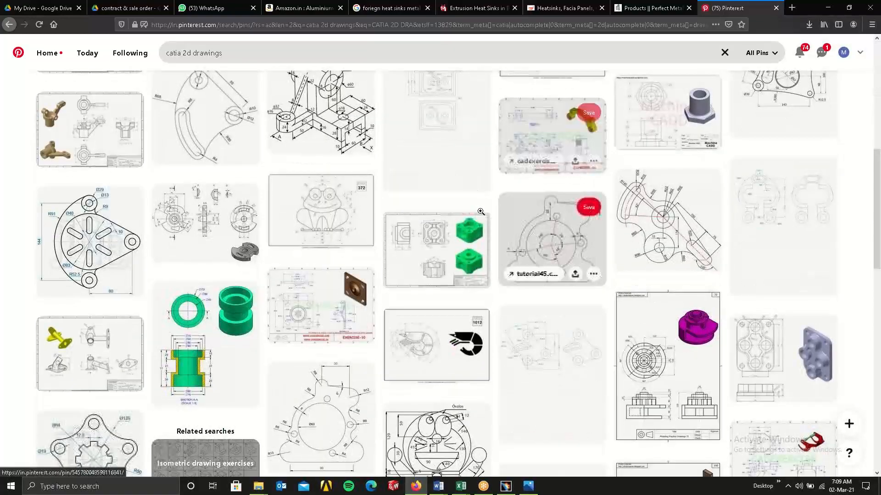
scroll(461, 222, "down", 4)
scroll(455, 225, "down", 4)
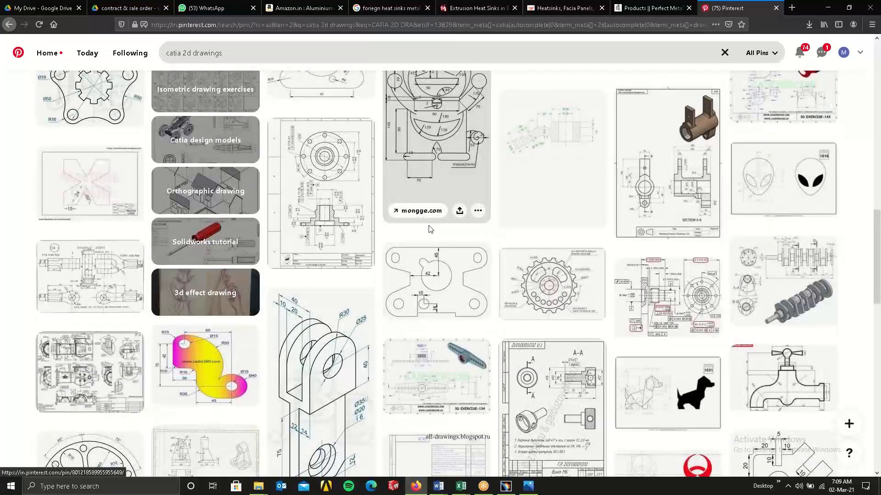
scroll(422, 234, "down", 3)
scroll(422, 234, "up", 5)
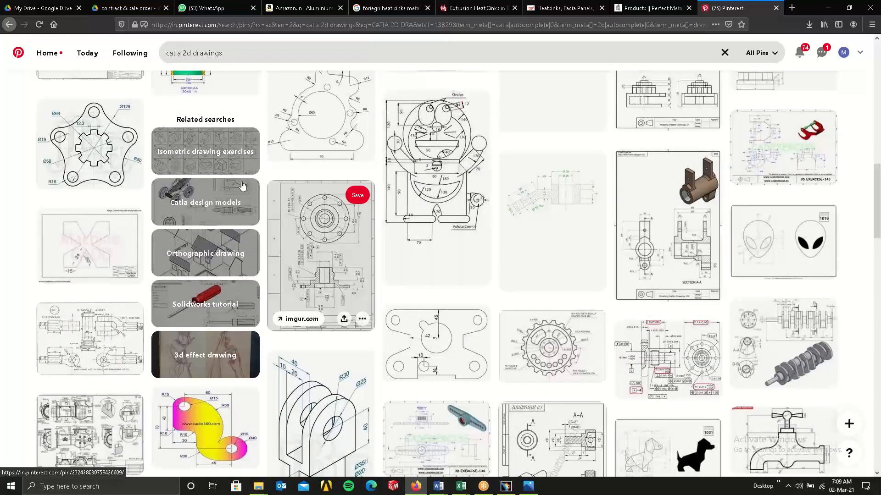
scroll(324, 227, "down", 6)
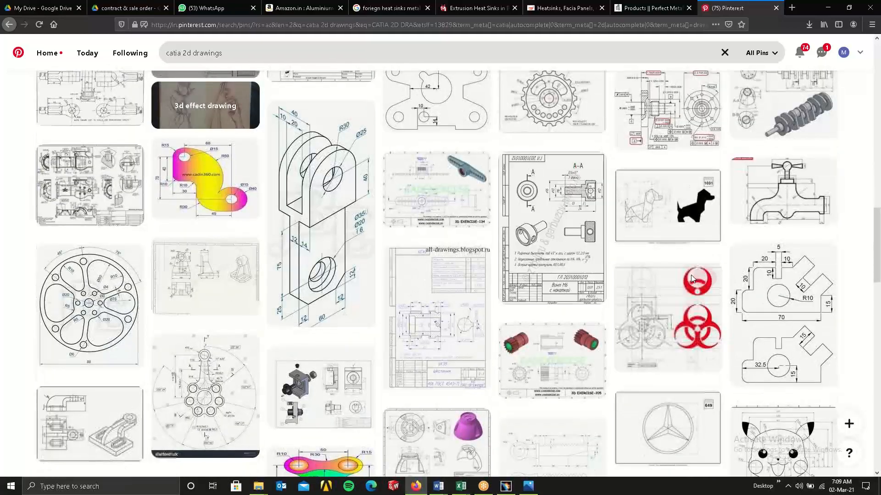
- Look further through the Pinterest results for fully dimensioned mechanical profiles, then return towards the earlier results
scroll(629, 293, "down", 2)
scroll(629, 293, "down", 12)
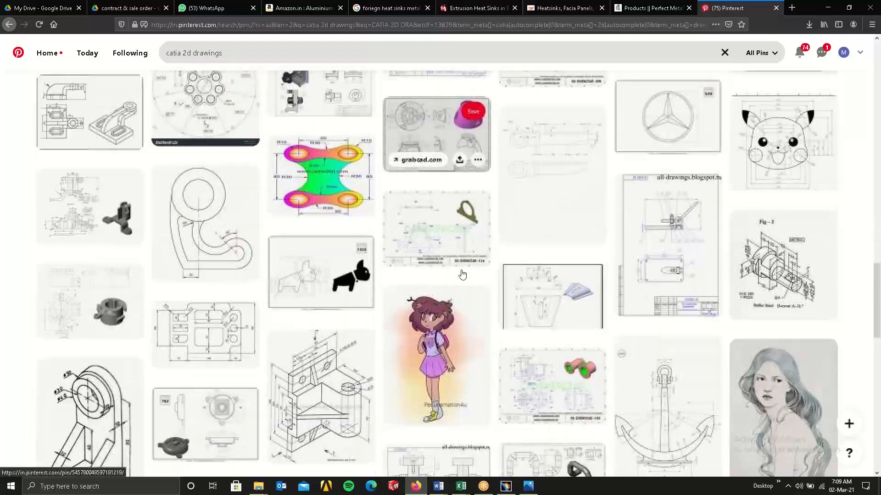
scroll(549, 296, "down", 6)
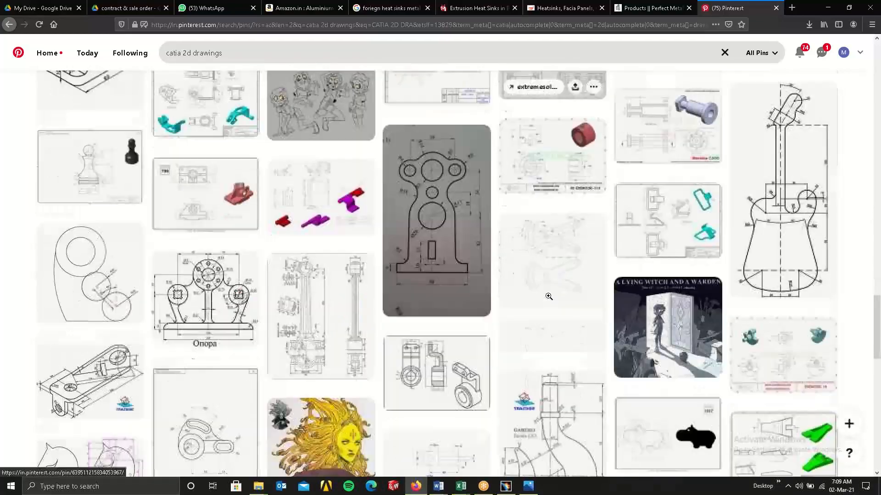
scroll(504, 236, "down", 7)
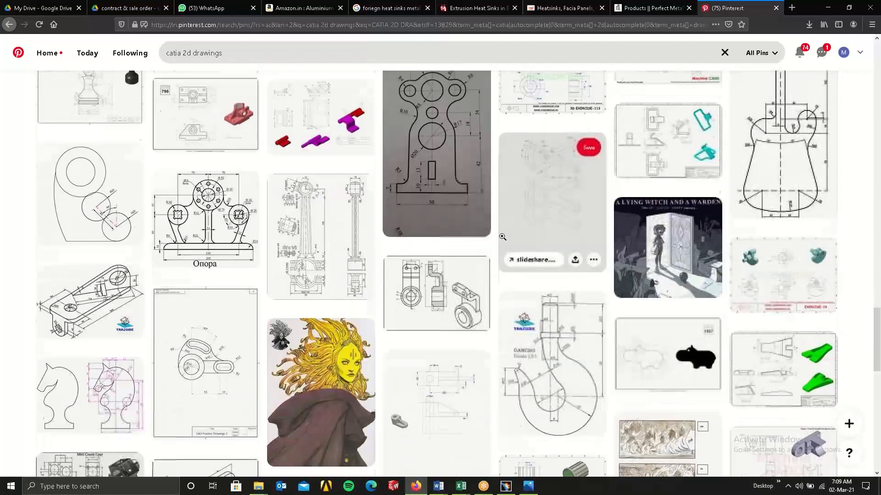
scroll(500, 237, "down", 12)
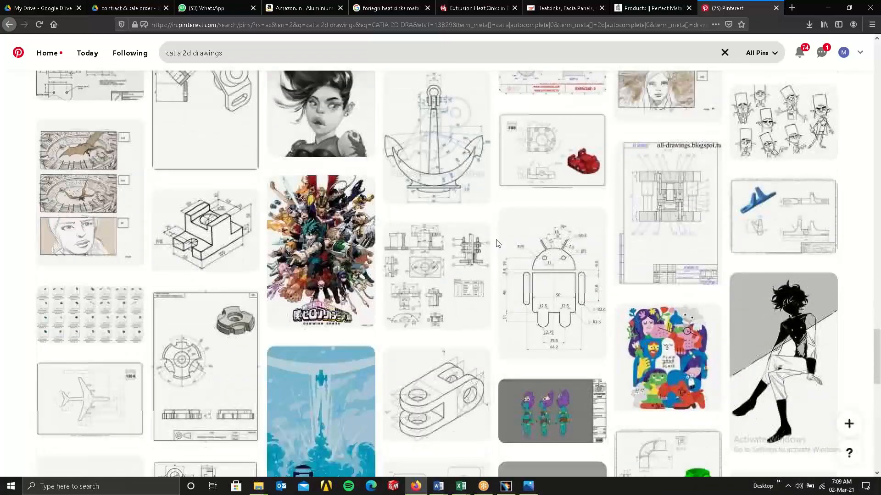
scroll(498, 243, "down", 4)
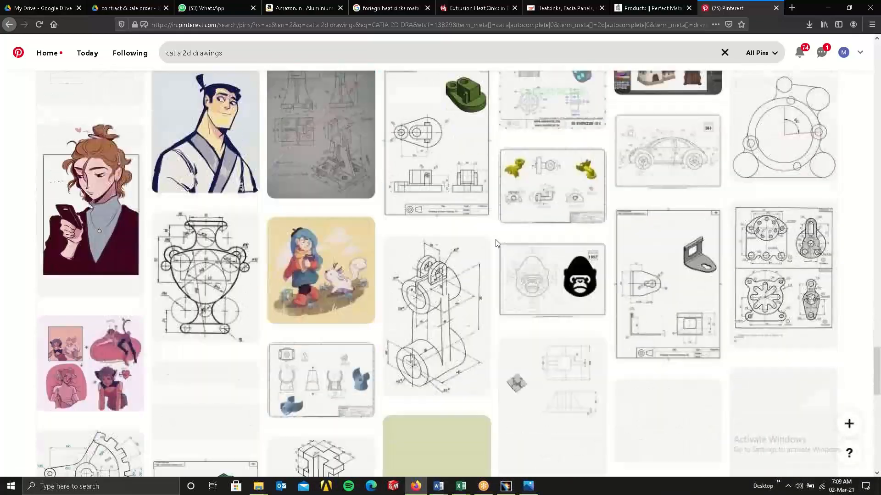
scroll(497, 243, "down", 4)
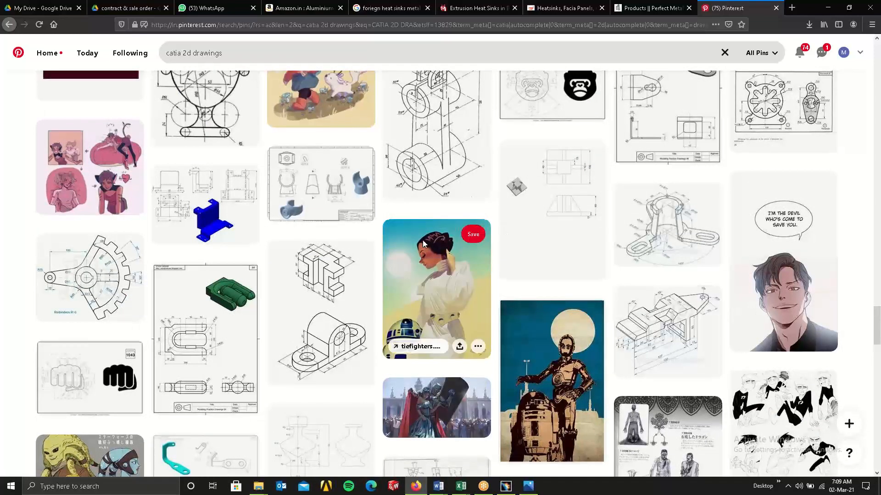
scroll(321, 279, "down", 3)
scroll(322, 279, "up", 1)
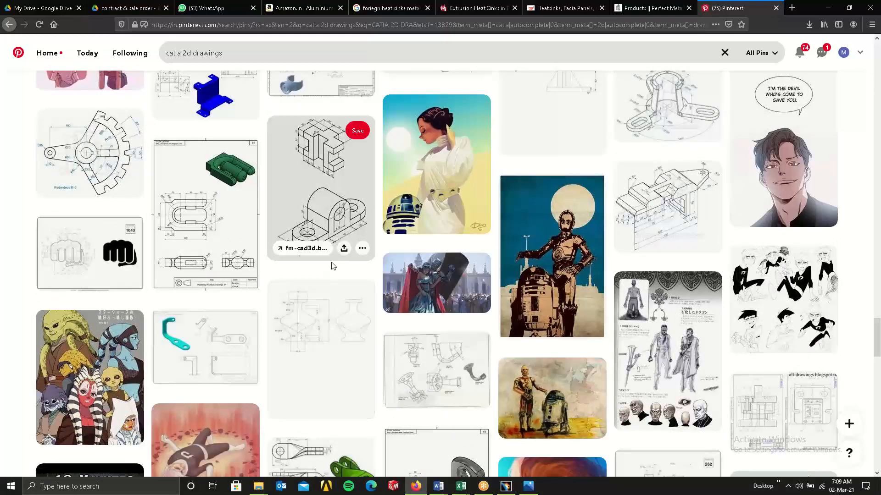
scroll(318, 255, "up", 4)
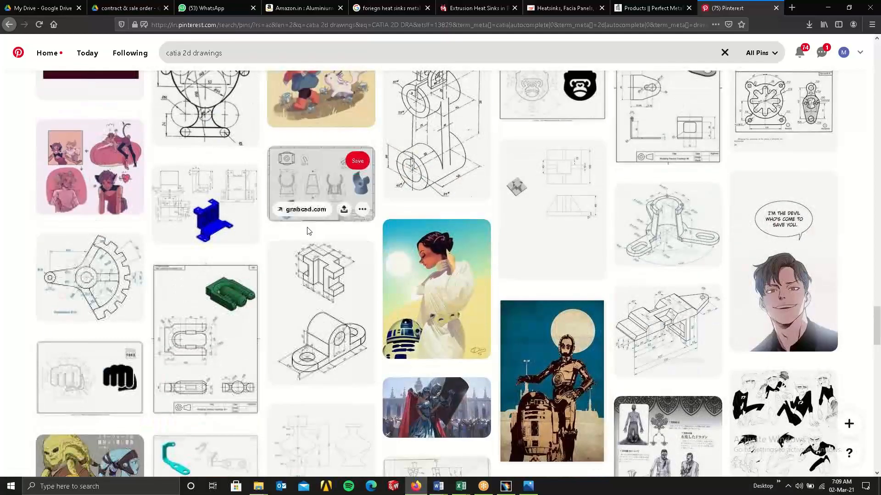
scroll(305, 225, "up", 15)
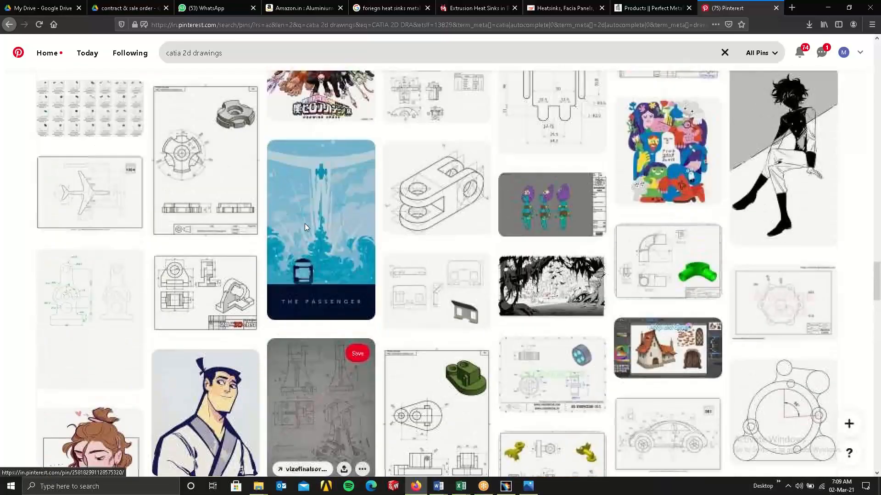
scroll(305, 225, "up", 4)
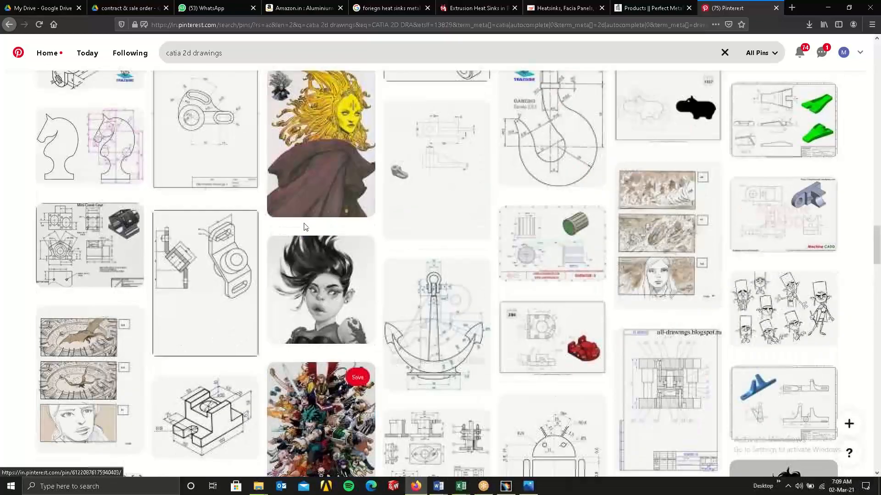
scroll(300, 233, "up", 5)
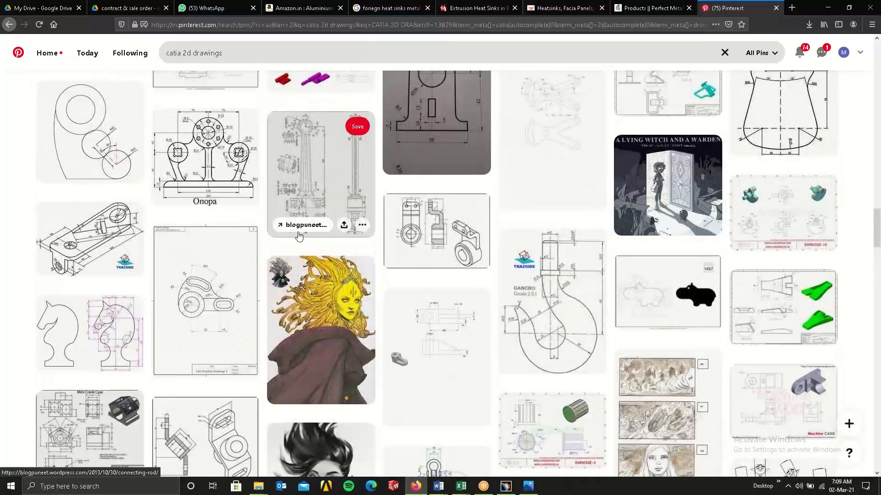
scroll(287, 240, "up", 15)
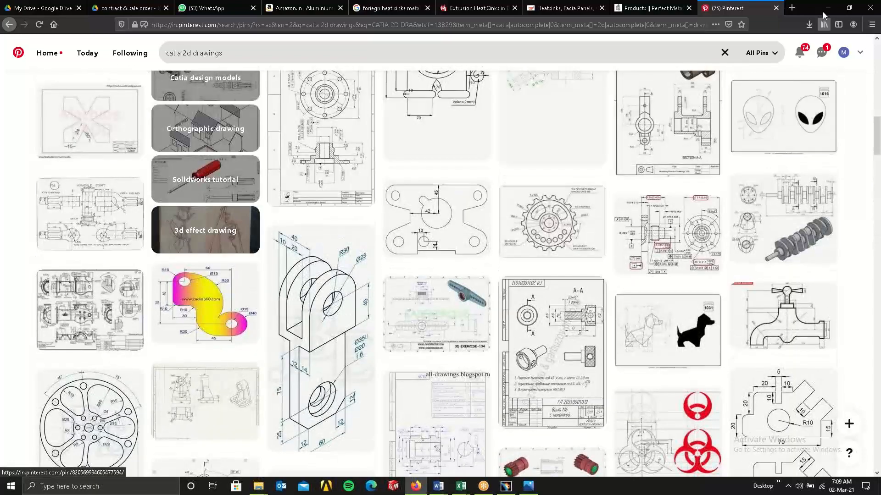
- Switch to the practice drawing in Photos and to CATIA V5, restoring both windows to sit side by side
key("alt+Tab")
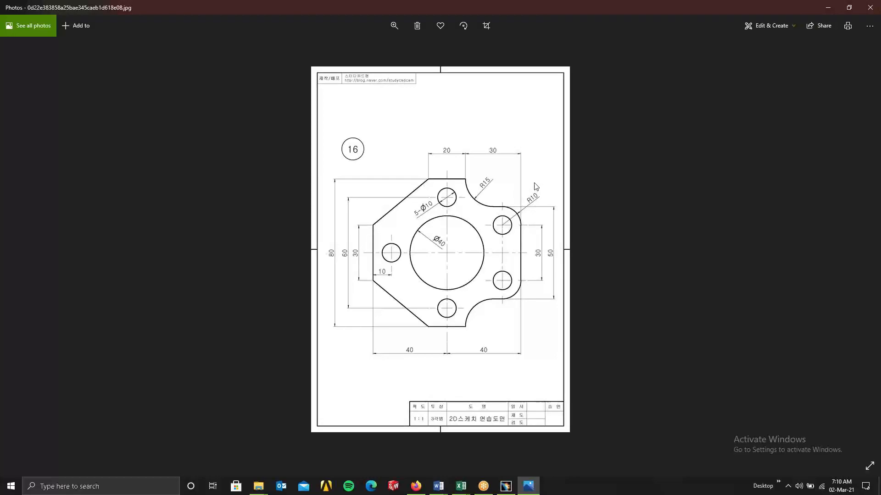
left_click(849, 8)
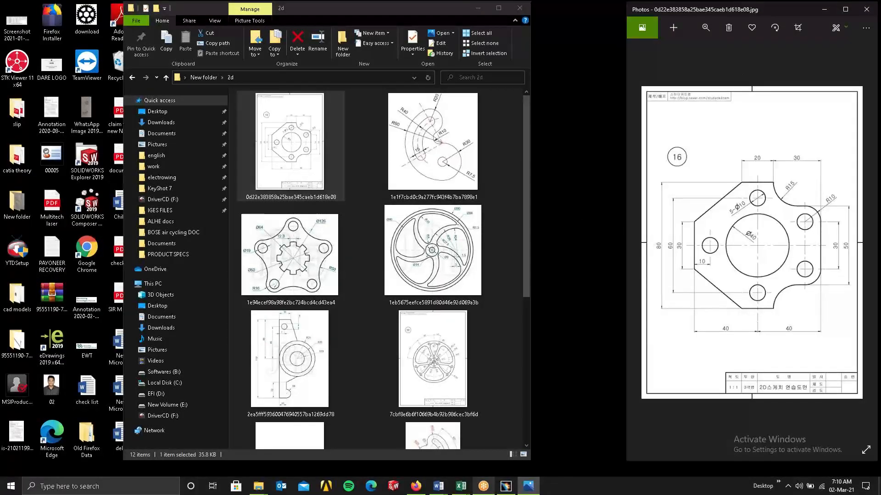
left_click(506, 486)
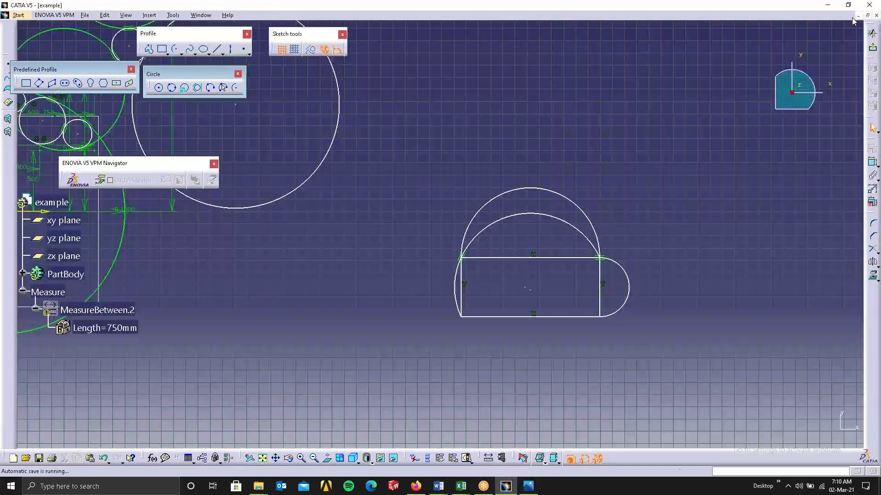
left_click(849, 7)
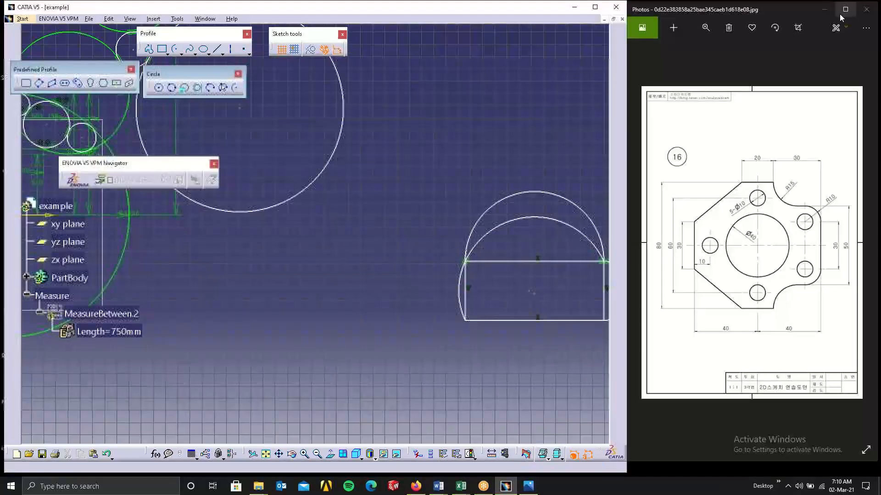
- Close the example part without saving its changes
left_click(622, 18)
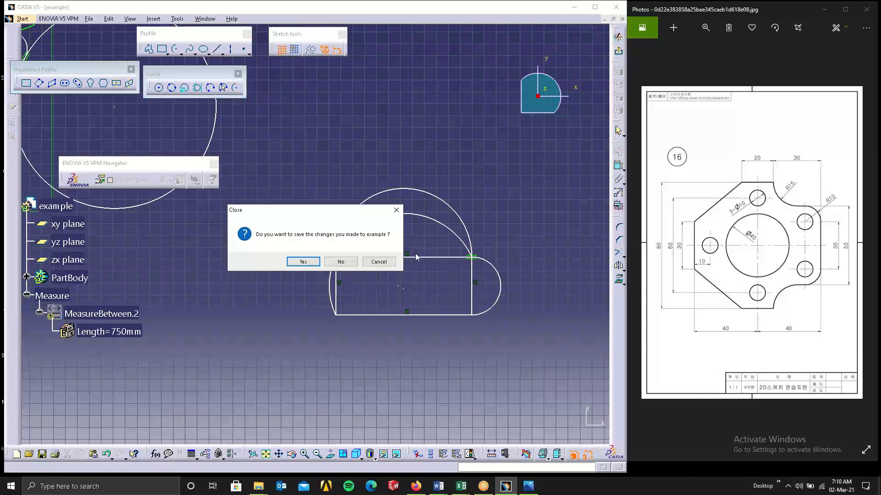
left_click(341, 262)
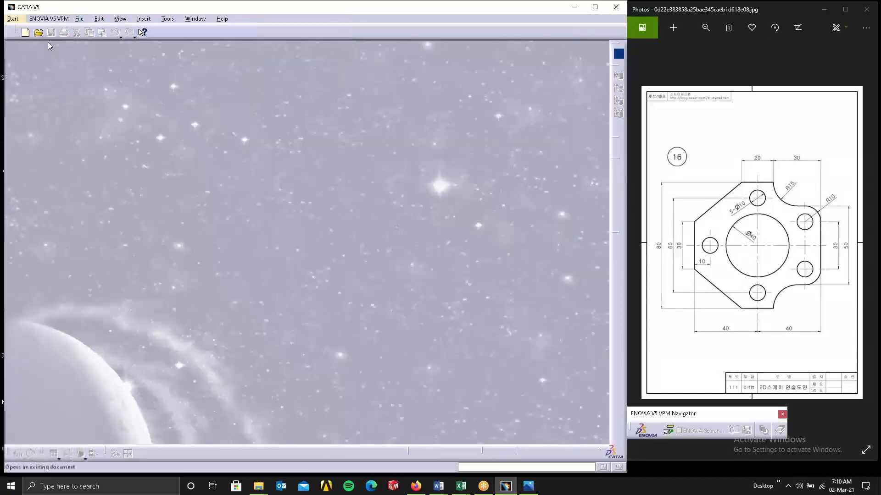
left_click(12, 19)
left_click(37, 53)
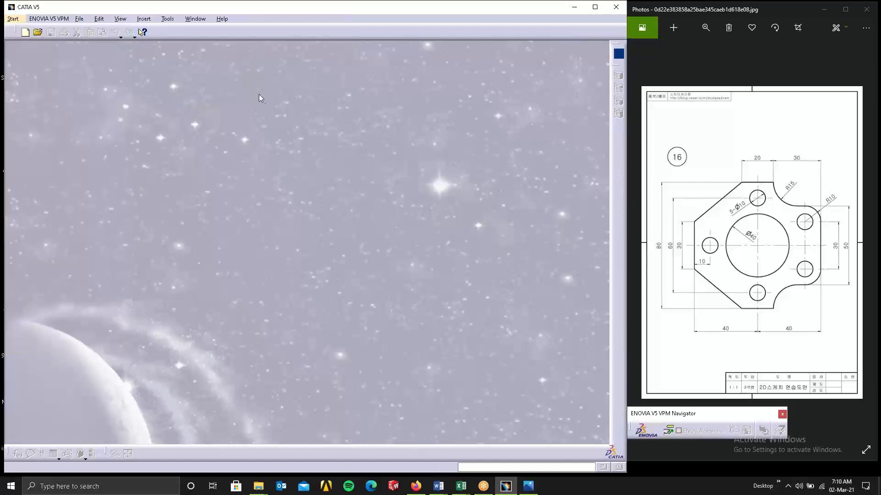
- Create a new part named EXAMPLE and open a sketch on its xy plane
key("ctrl+n")
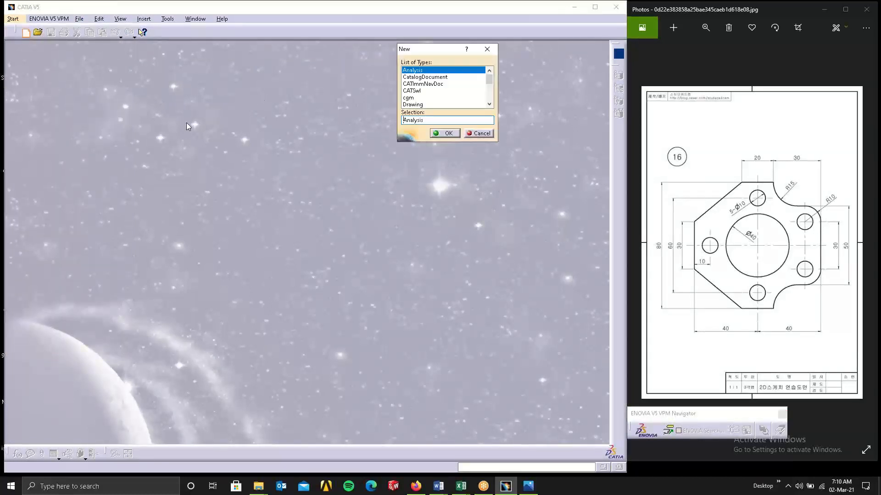
type("p")
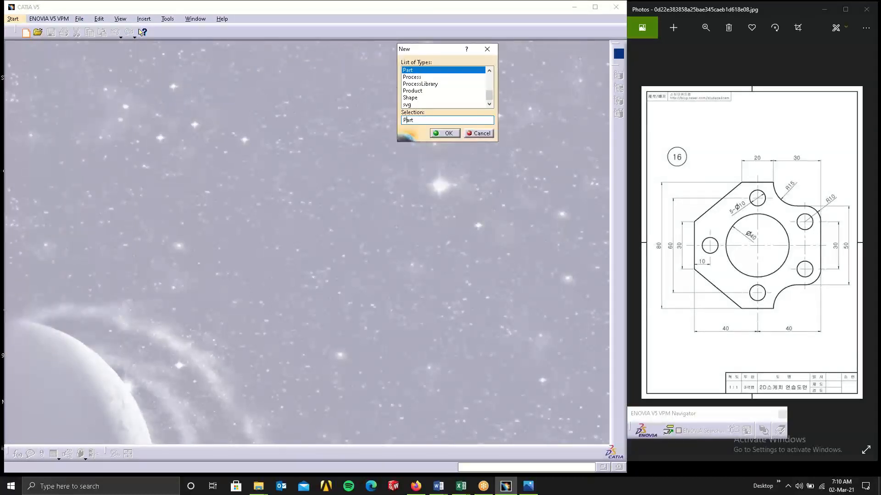
key("Return")
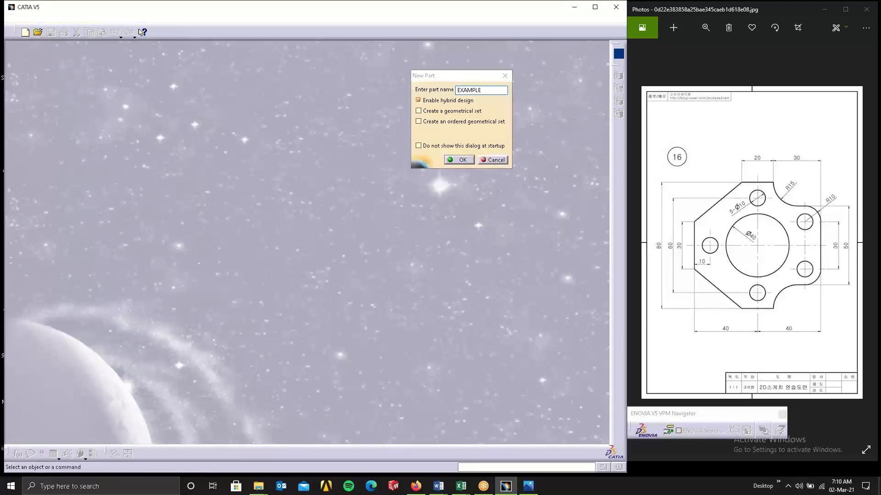
key("Return")
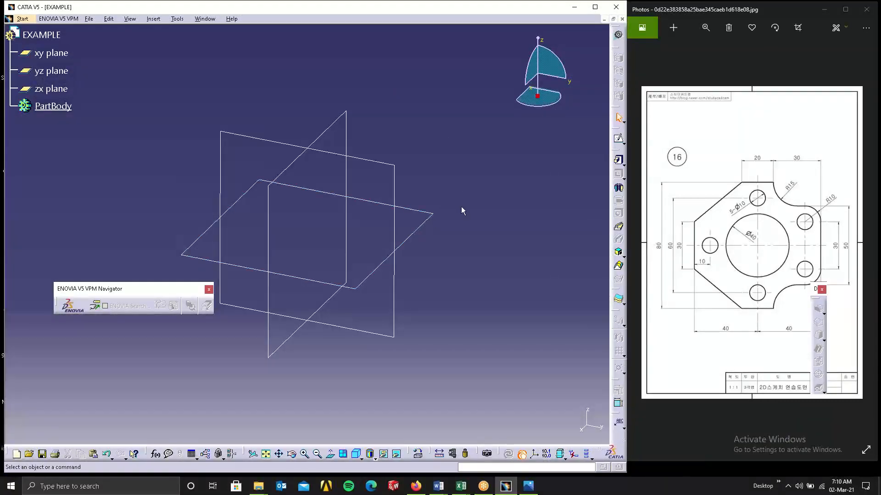
left_click(435, 214)
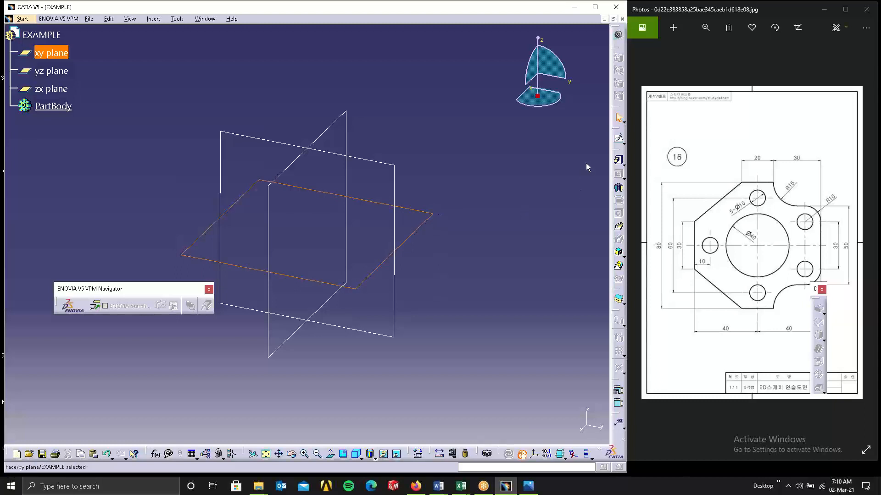
left_click(619, 140)
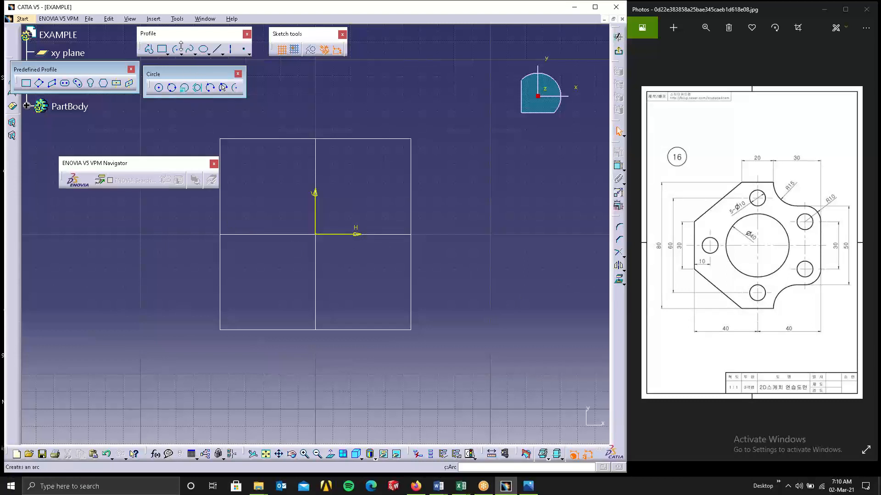
left_click(148, 49)
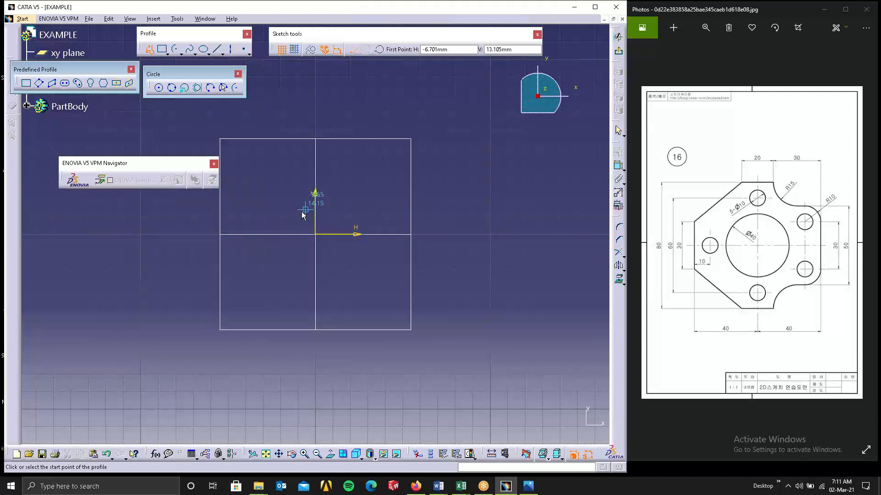
left_click(230, 238)
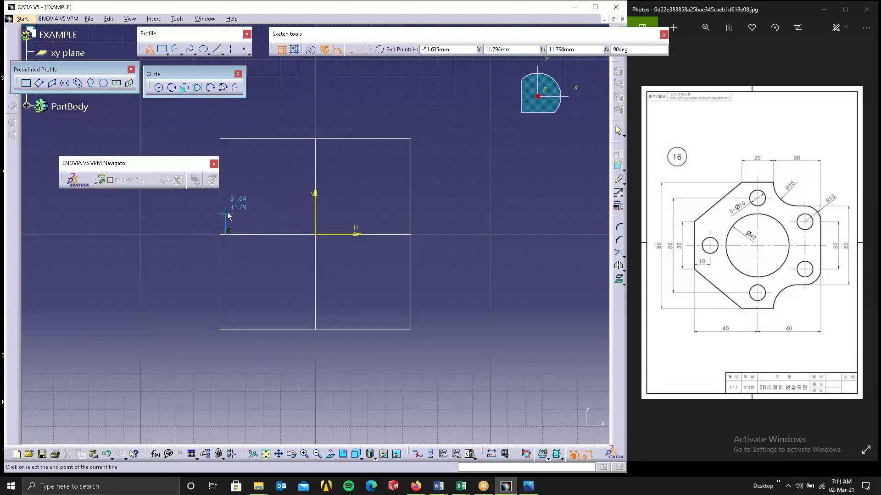
key("Escape")
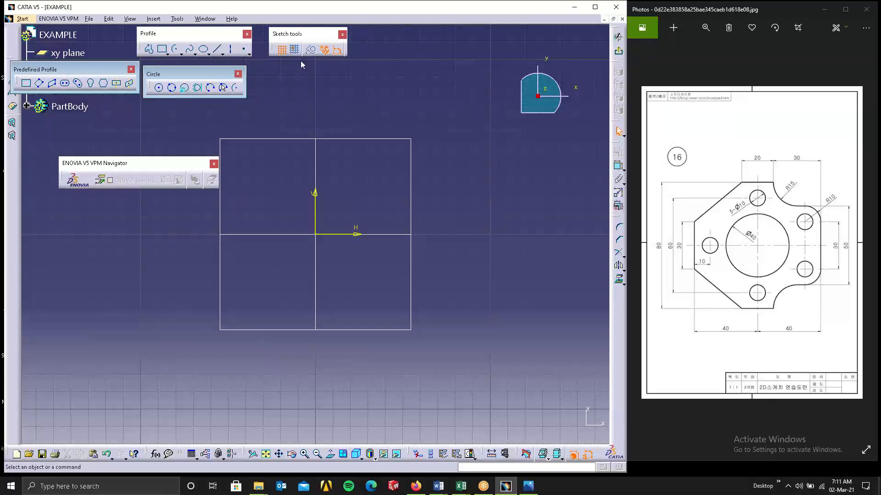
- Sketch a vertical line about 35 mm long across the horizontal axis, left of the origin, as the plate's left edge
left_click(217, 49)
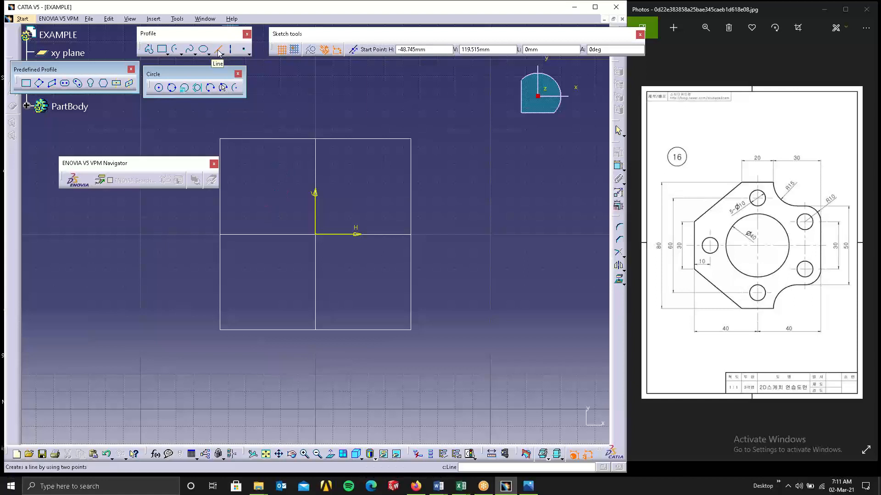
left_click(235, 207)
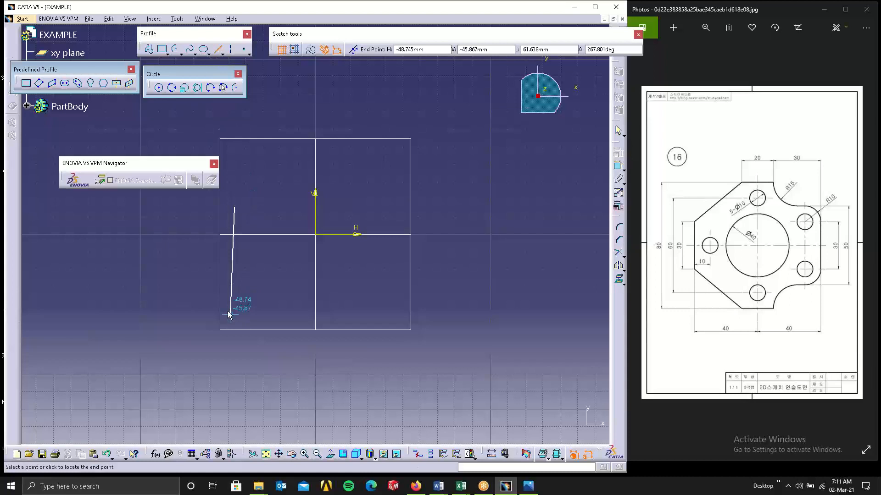
left_click(234, 268)
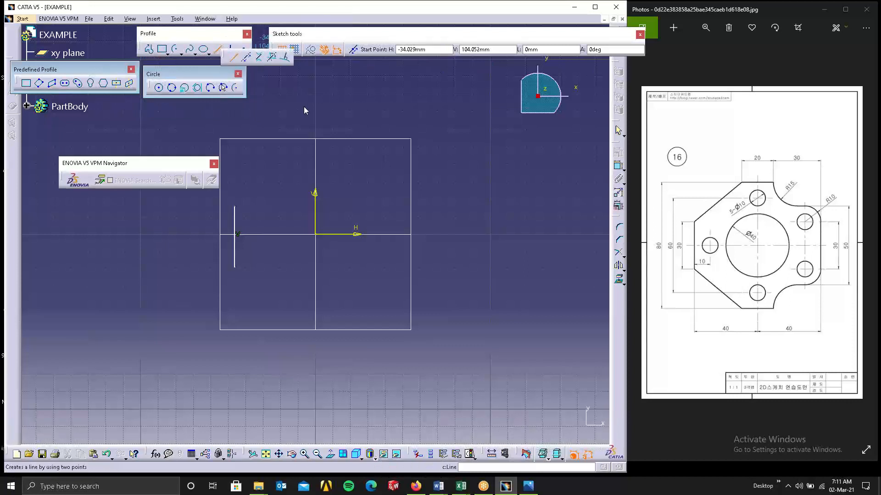
left_click(219, 50)
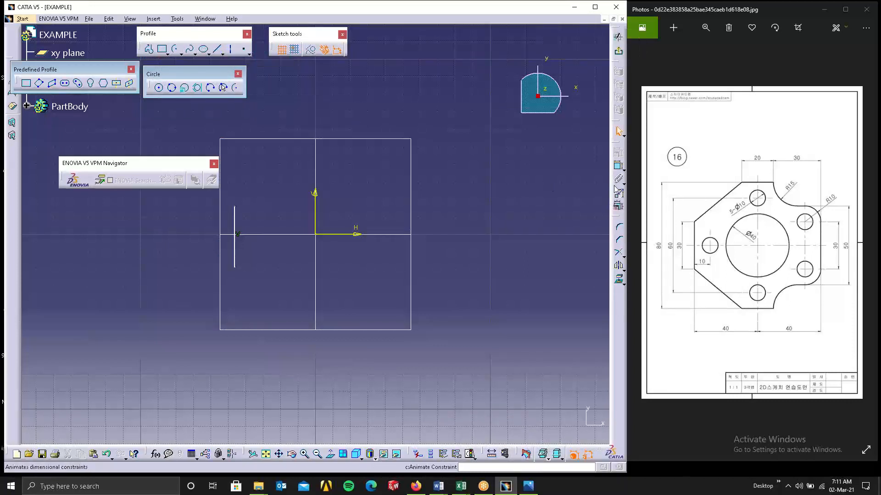
- Dimension the vertical line's length and set it to 30 mm
left_click(618, 166)
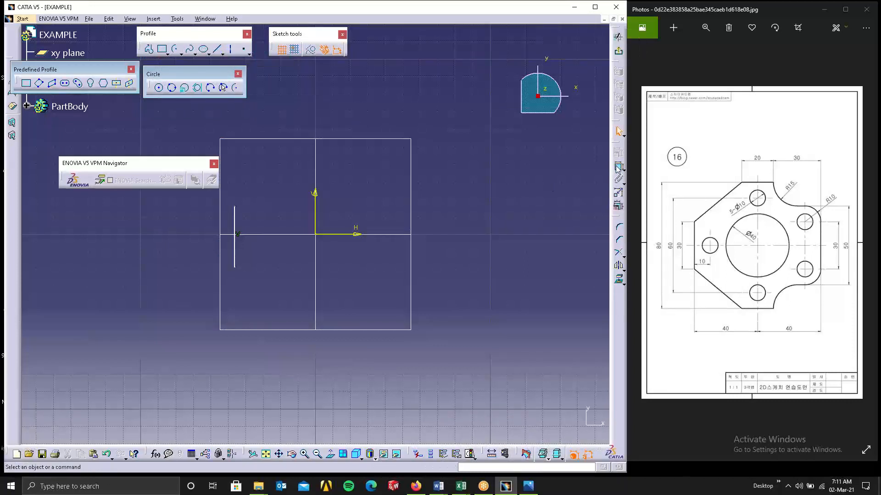
left_click(234, 247)
left_click(174, 251)
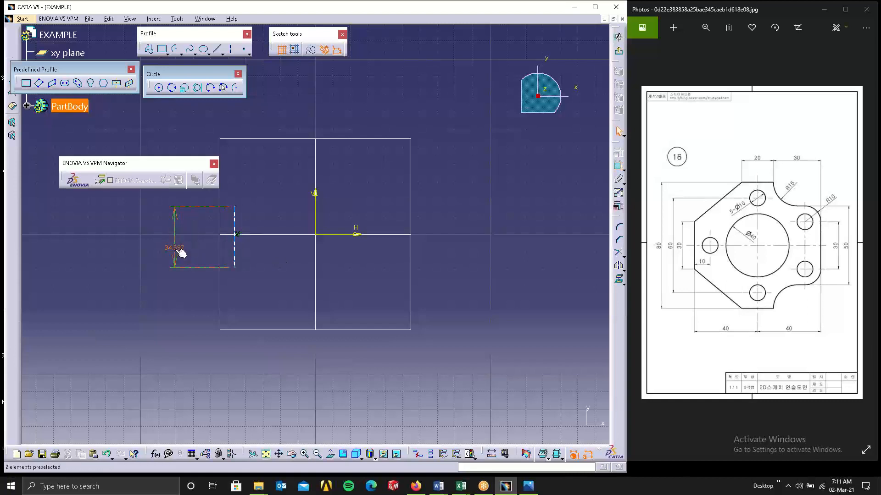
double_click(174, 252)
type("30")
key("Return")
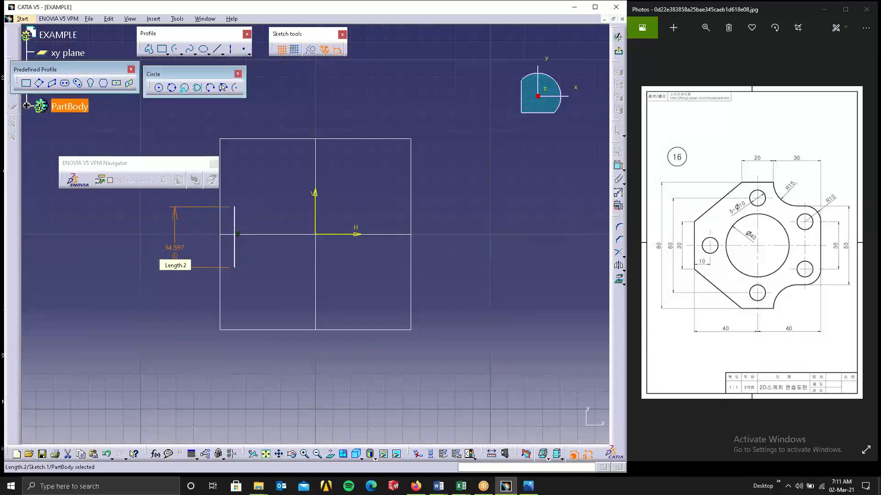
- Dimension the left edge's lower endpoint from the horizontal axis and set the offset to 15 mm
left_click(474, 264)
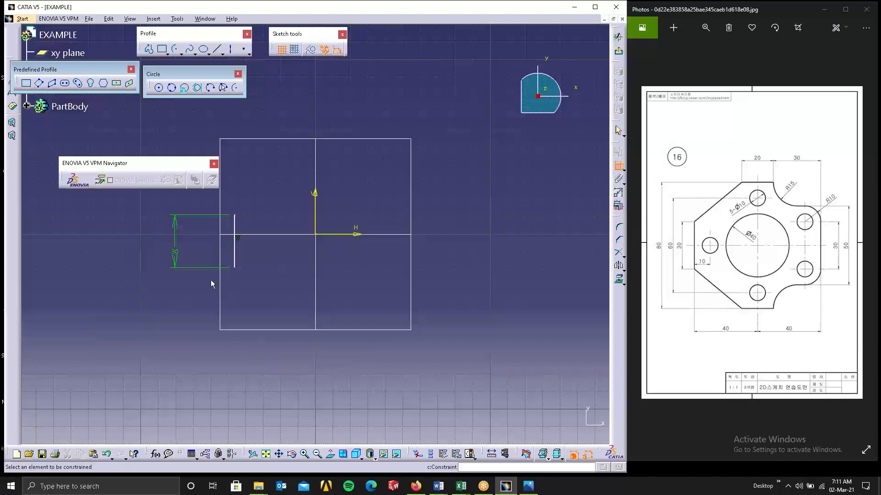
left_click(234, 267)
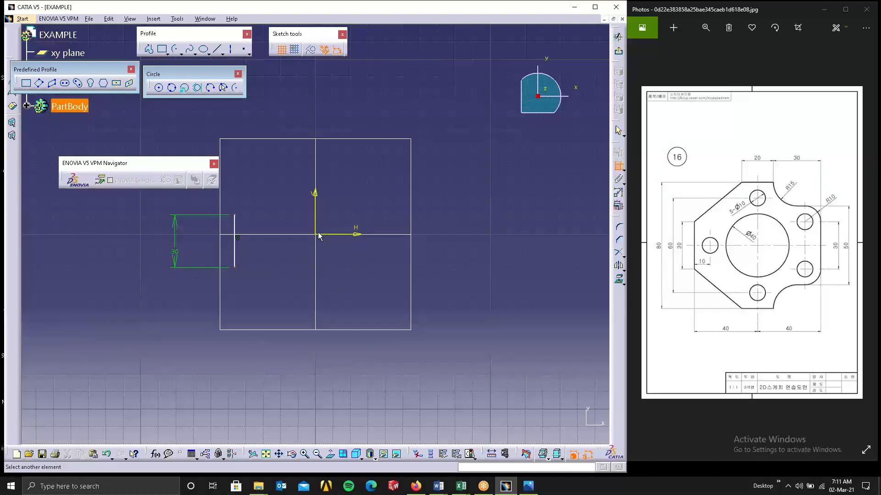
left_click(338, 235)
left_click(265, 266)
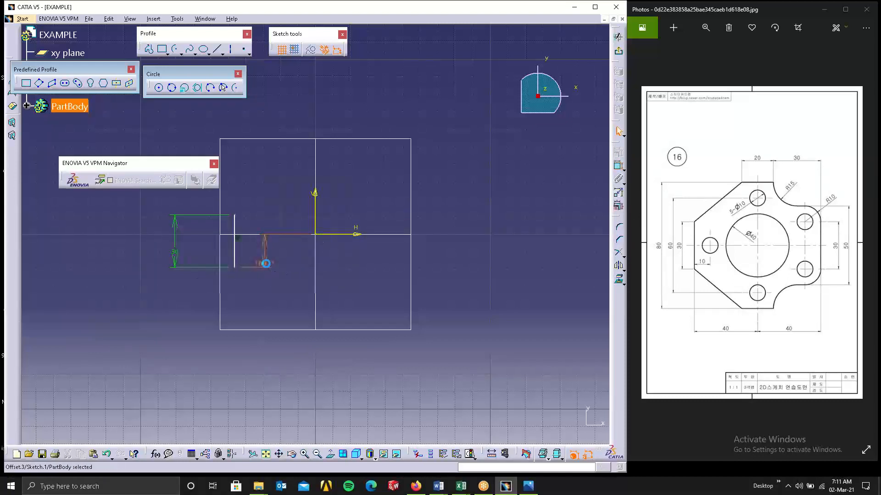
double_click(264, 265)
type("15")
key("Return")
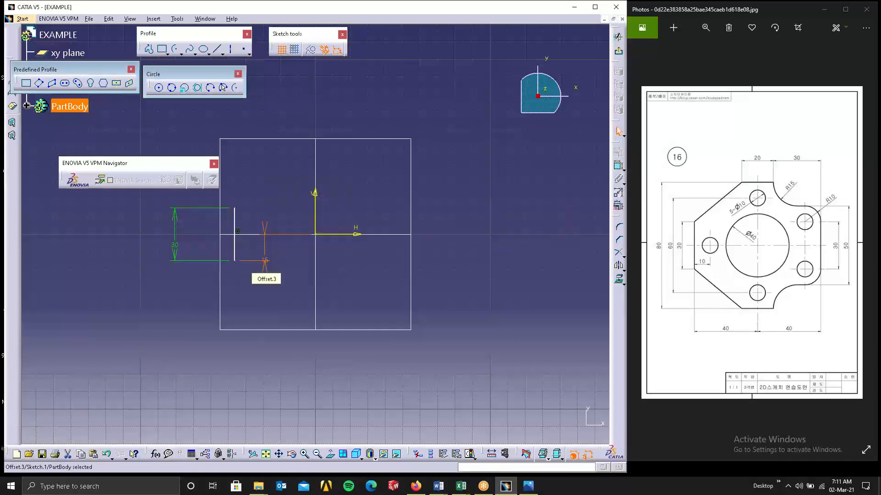
left_click(397, 212)
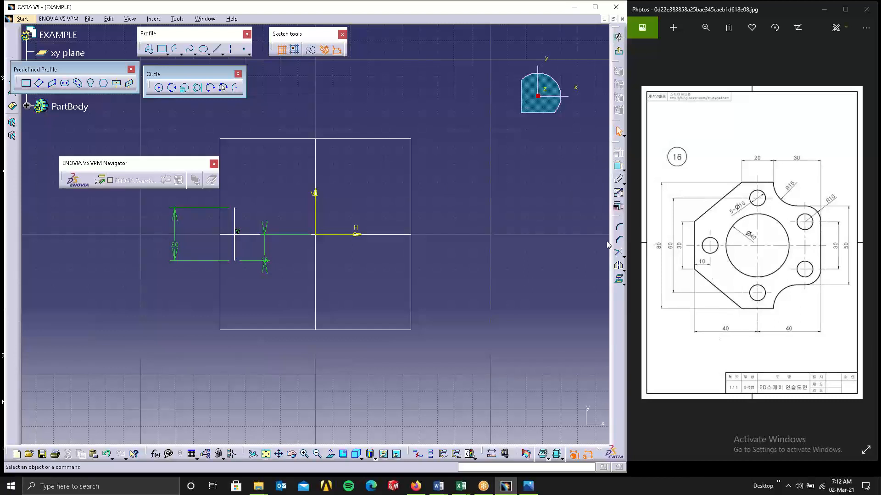
- Dimension the left edge line's distance from the vertical axis and set it to 40 mm
left_click(619, 165)
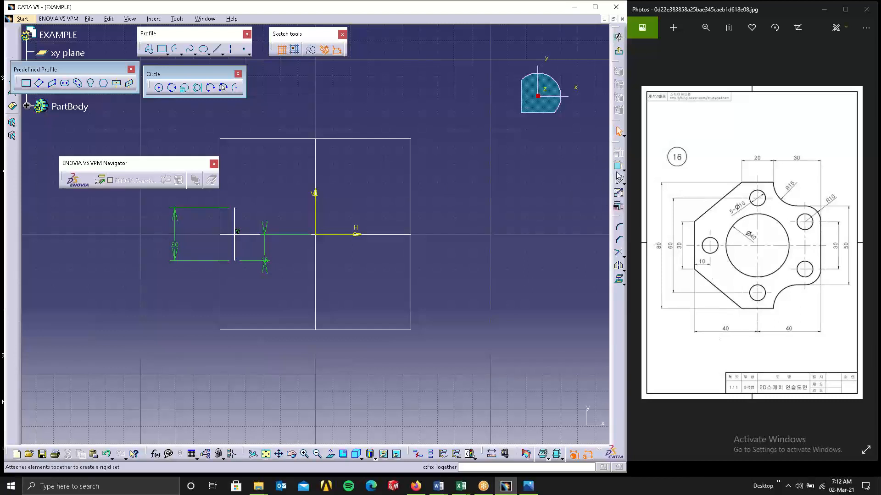
left_click(235, 229)
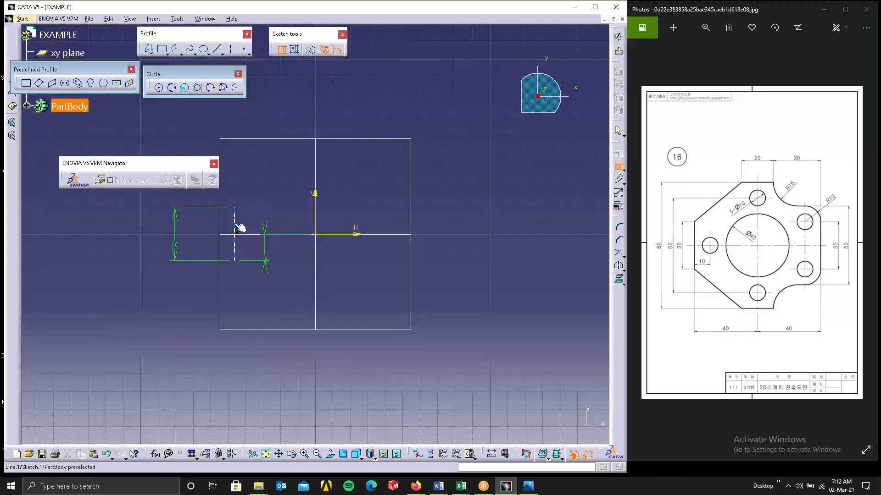
left_click(315, 205)
left_click(289, 300)
double_click(291, 298)
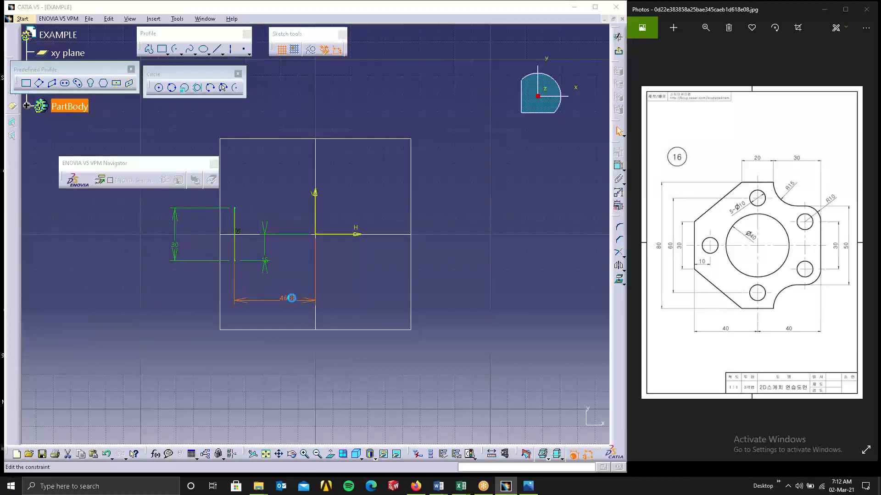
type("40")
key("Return")
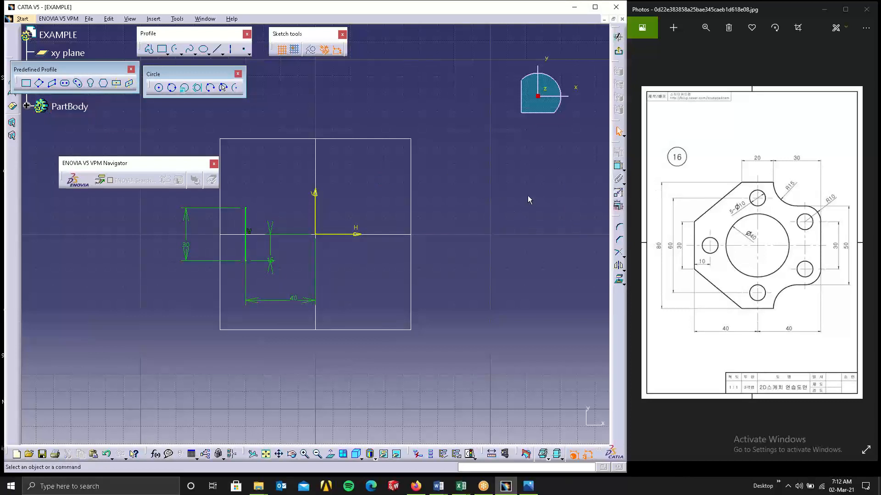
- Sketch a horizontal line about 36 mm long above the origin, crossing the vertical axis, as the plate's top edge
left_click(214, 51)
left_click(294, 153)
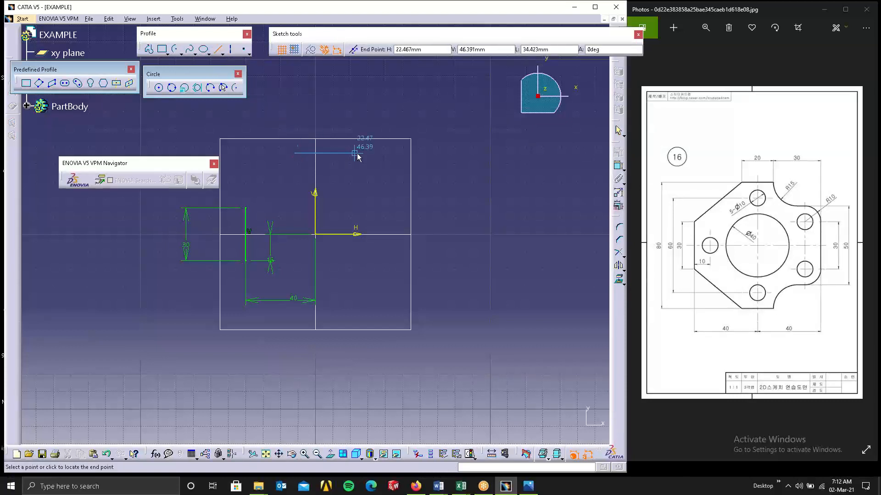
left_click(357, 153)
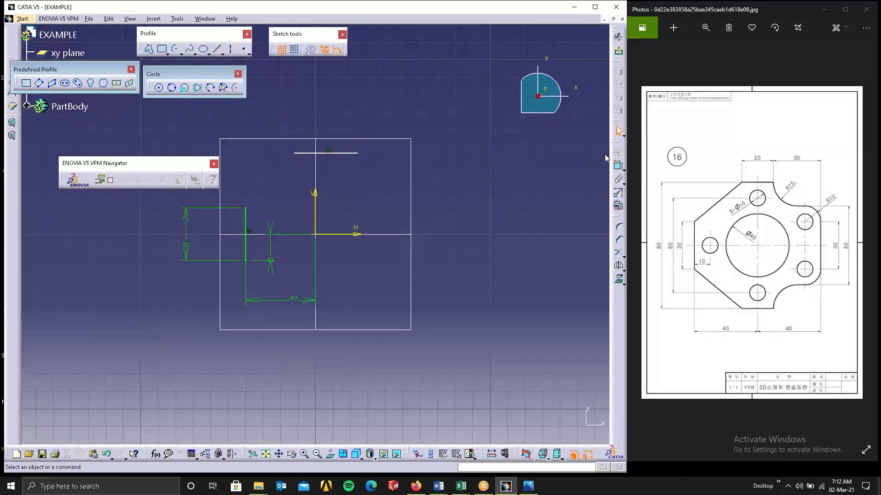
- Dimension the top edge line's length and set it to 20 mm
left_click(619, 166)
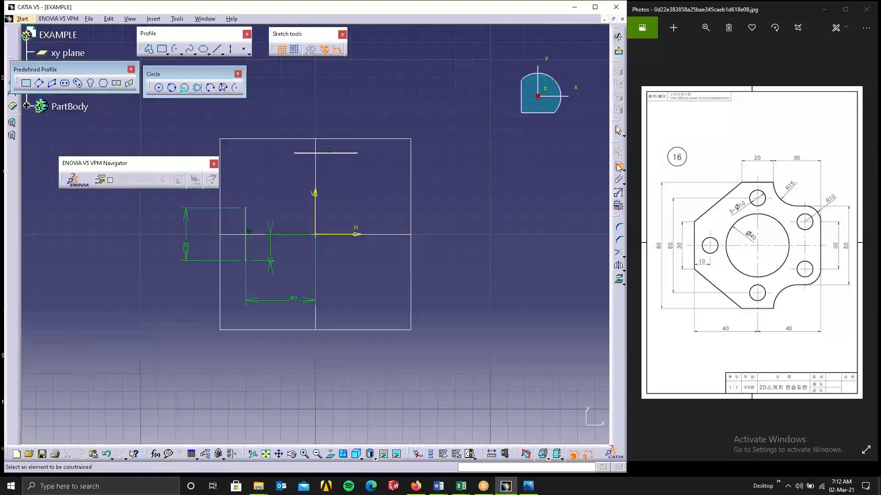
left_click(337, 154)
double_click(331, 106)
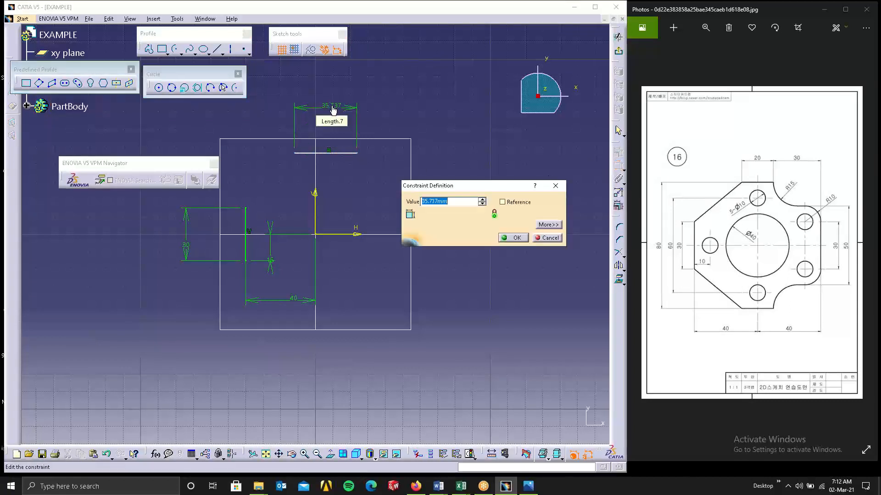
type("20")
key("Return")
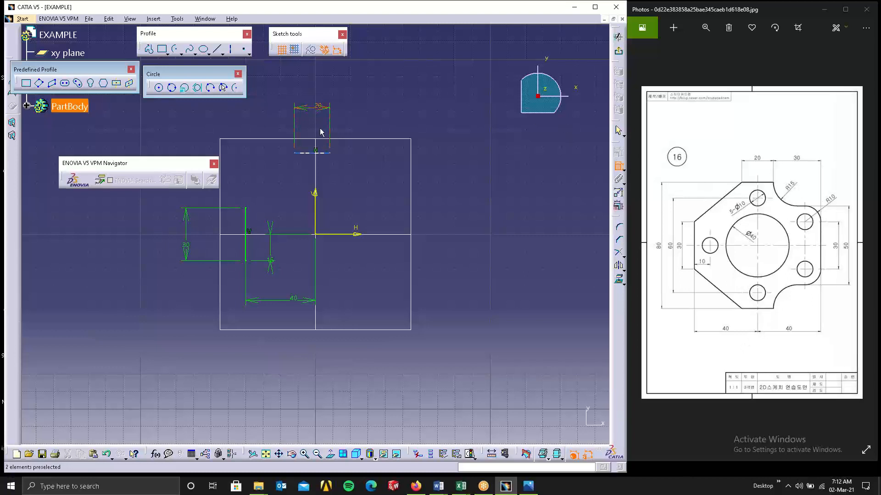
- Dimension the top edge's right endpoint from the vertical axis and set the distance to 10 mm
left_click(333, 154)
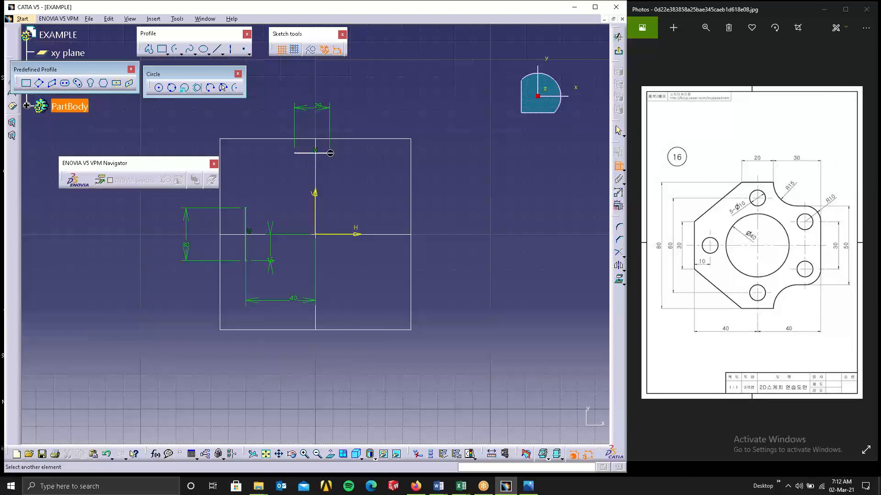
left_click(317, 199)
left_click(354, 171)
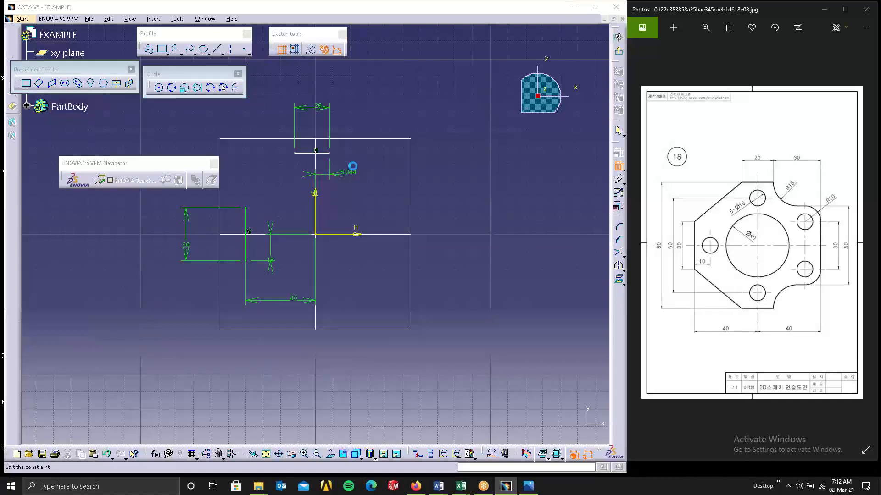
double_click(349, 172)
type("10")
key("Return")
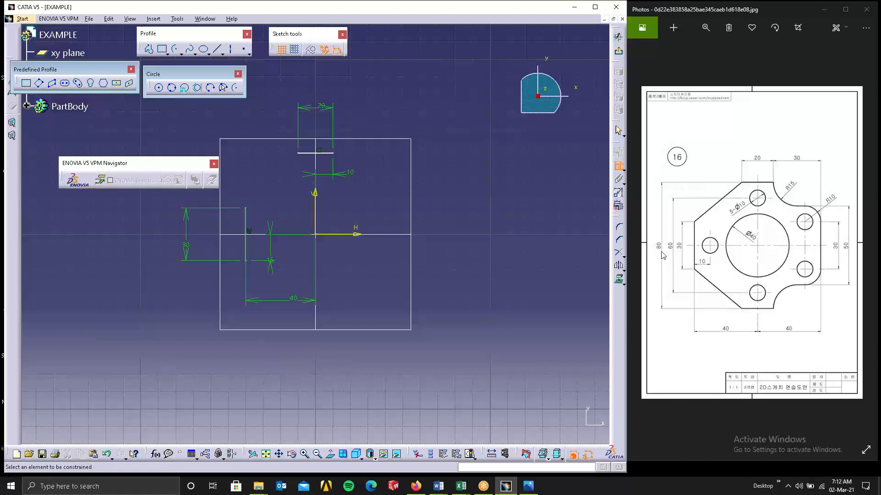
- Dimension the top edge line's distance from the horizontal axis and set it to 40 mm
left_click(316, 152)
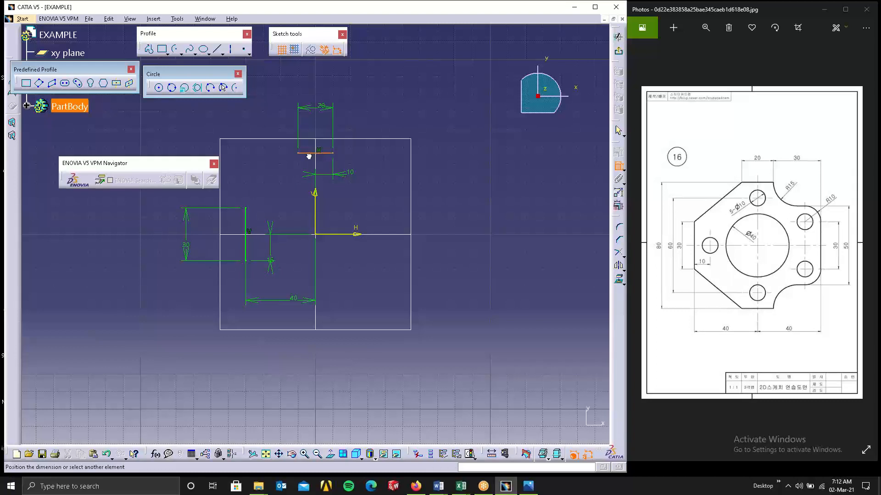
left_click(351, 235)
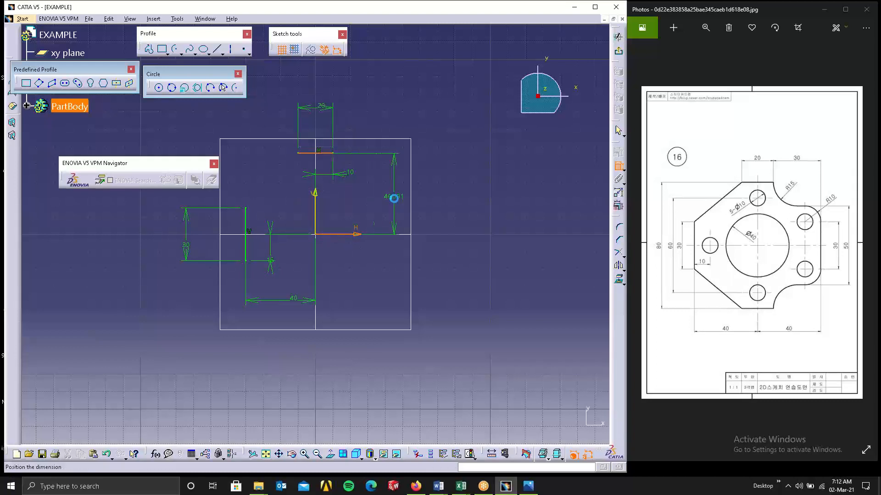
left_click(395, 201)
double_click(395, 202)
type("40")
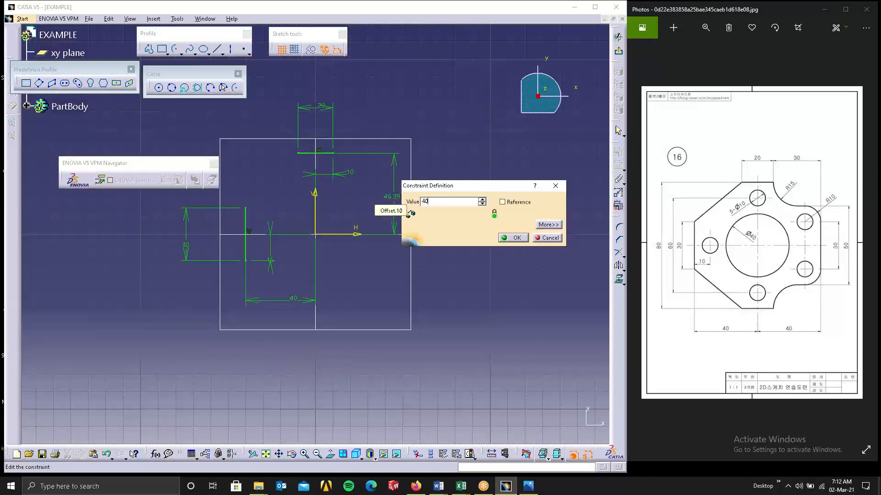
key("Return")
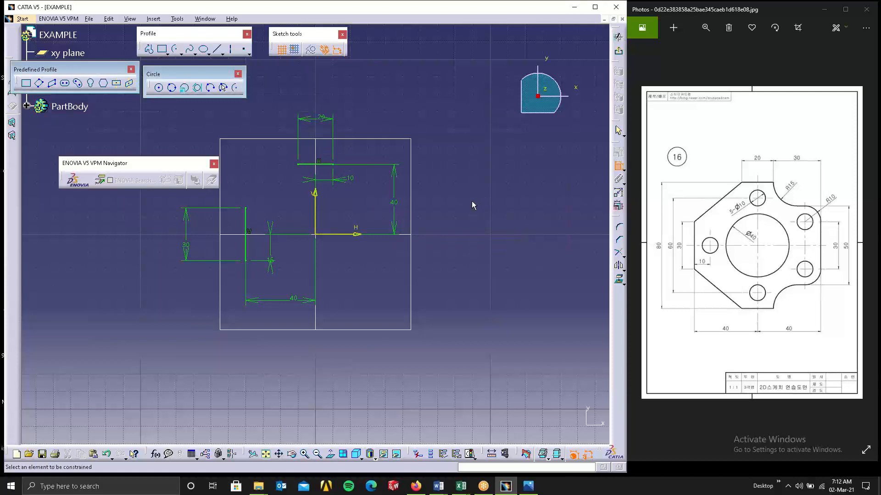
- Draw a slanted line joining the left edge's upper endpoint to the top edge's left endpoint
left_click(217, 48)
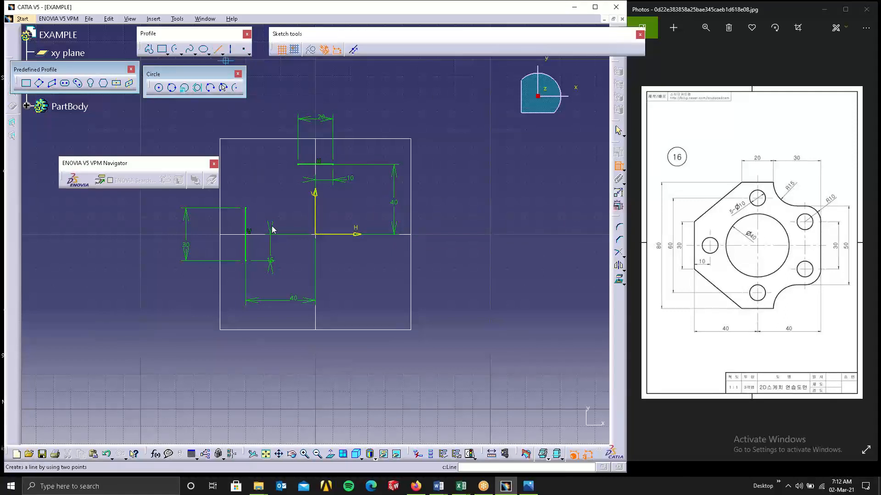
left_click(246, 209)
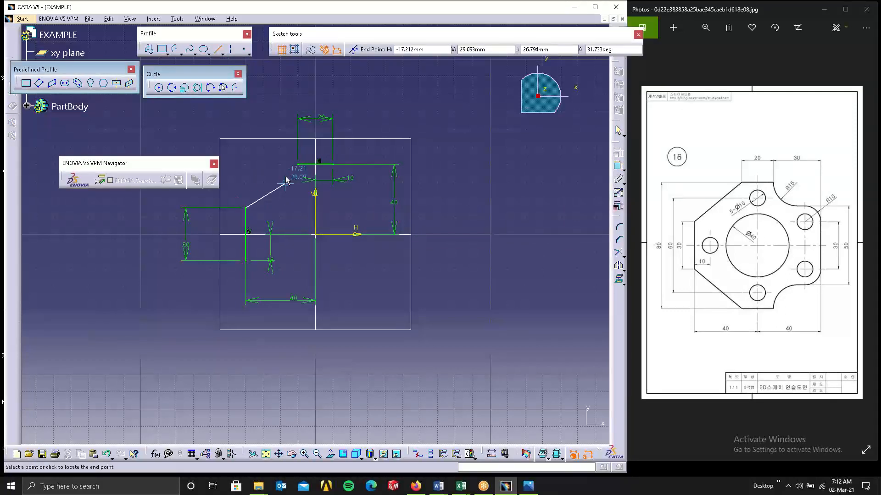
left_click(298, 165)
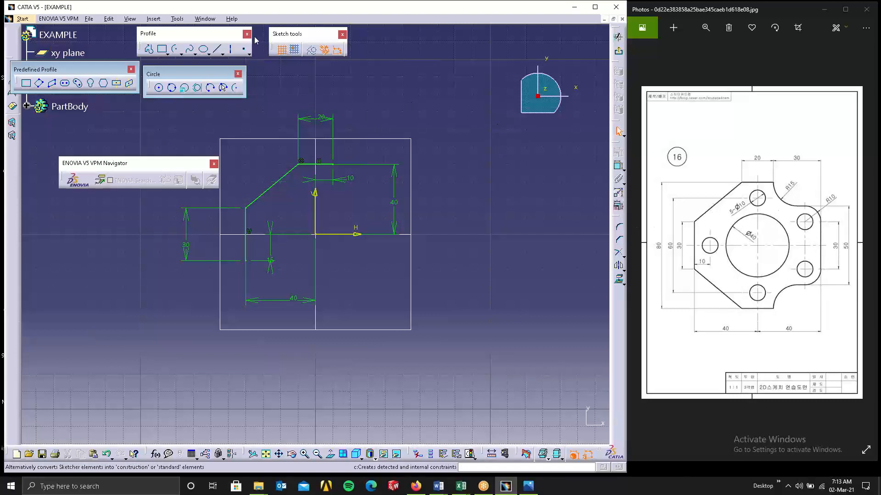
- Sketch a nearly vertical line about 37 mm long across the horizontal axis level, right of the origin, as the plate's right edge
left_click(217, 49)
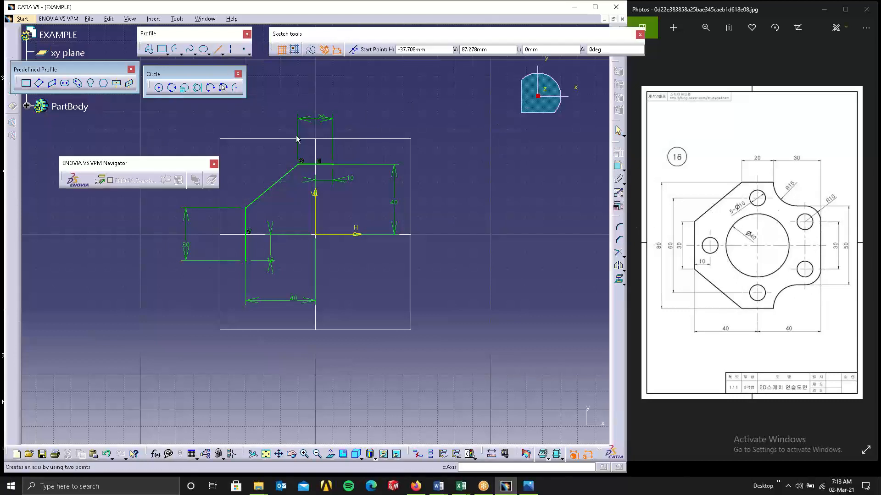
left_click(445, 216)
left_click(448, 280)
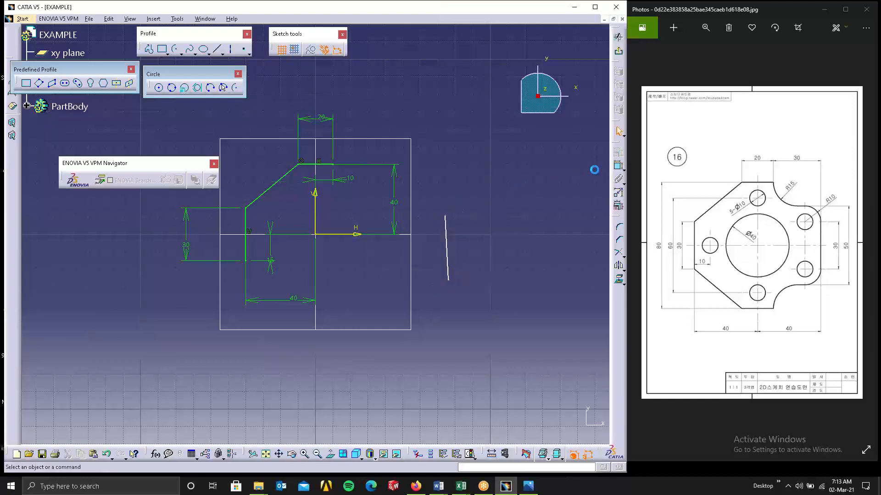
- Dimension the right edge line's length and set it to 30 mm
left_click(619, 169)
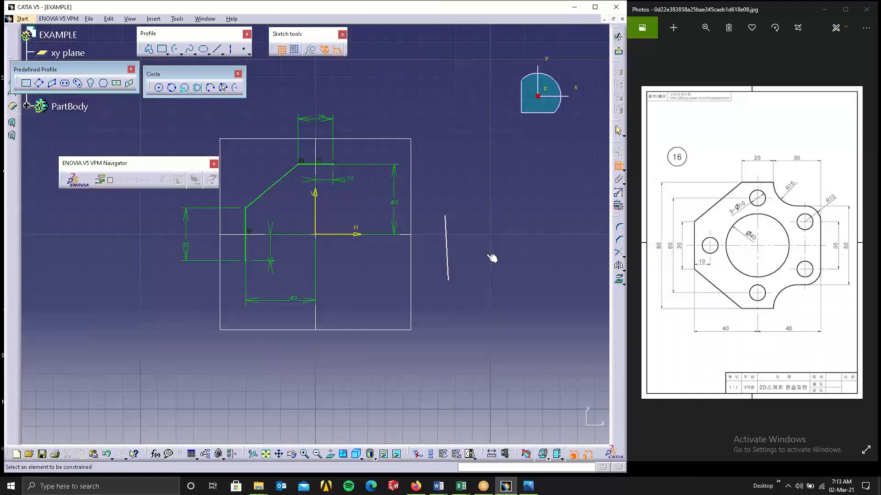
left_click(448, 253)
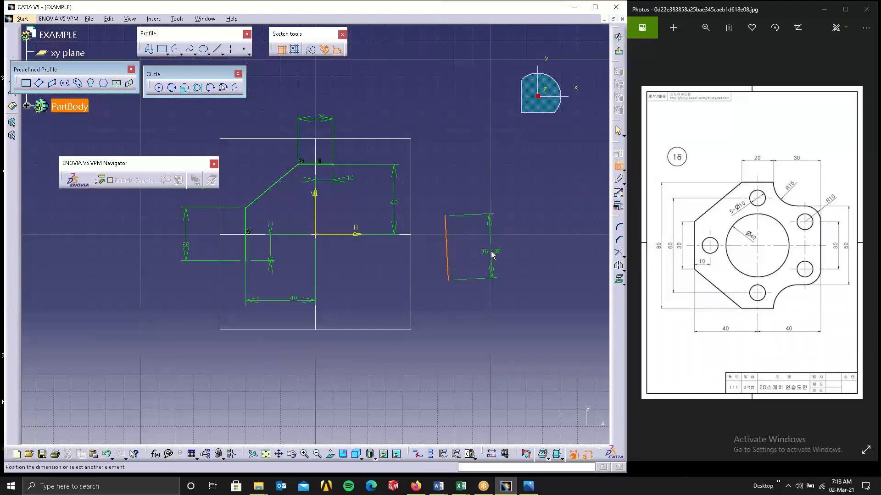
left_click(493, 251)
double_click(493, 251)
type("30")
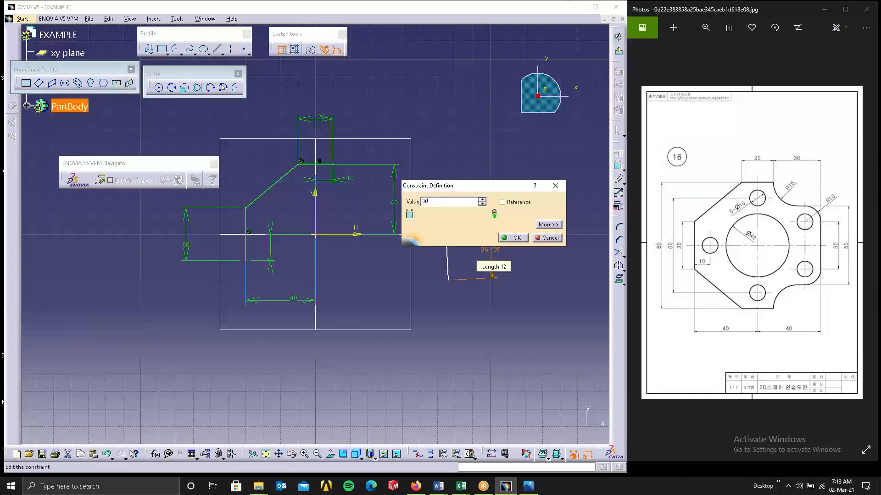
left_click(513, 238)
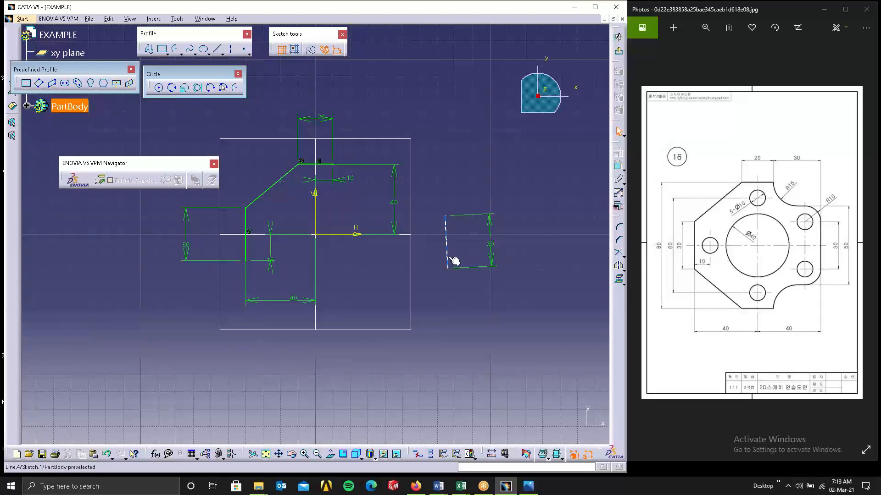
- Apply a Vertical constraint to the slightly tilted right edge line
left_click(444, 228)
left_click(509, 186)
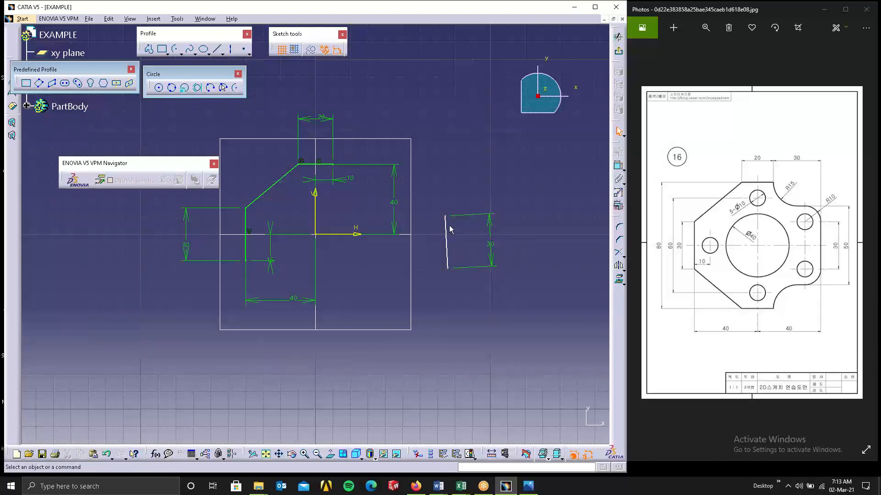
left_click(446, 231)
left_click(618, 155)
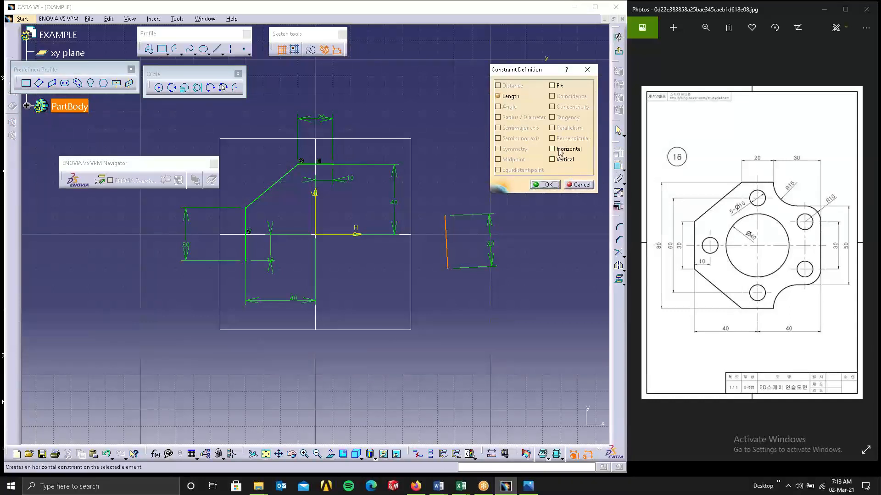
left_click(559, 160)
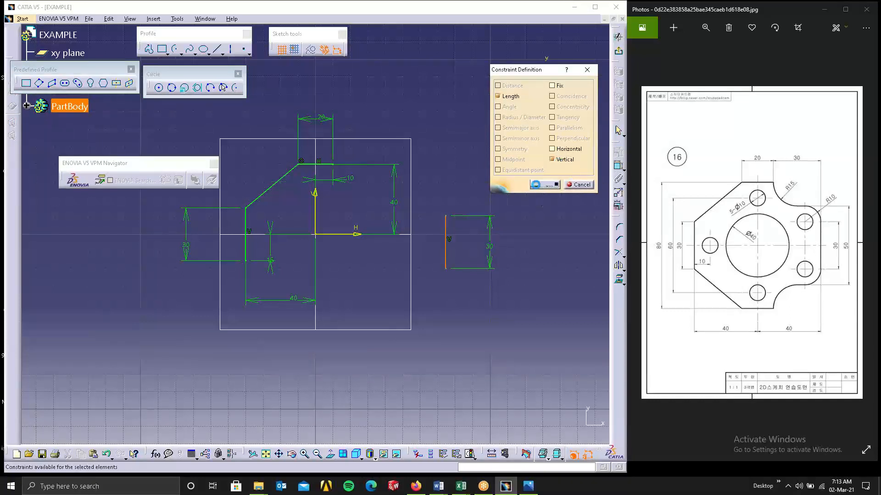
left_click(546, 185)
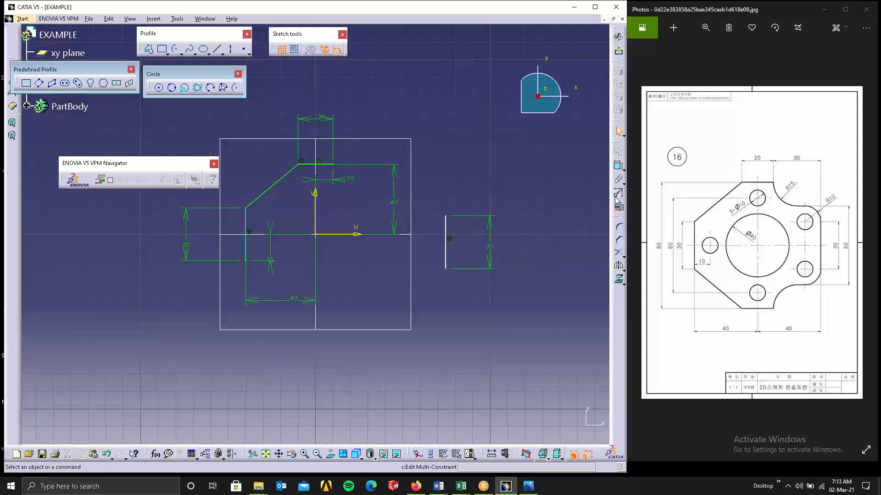
- Dimension the distance from the right edge line's upper endpoint to the horizontal axis and set it to 15 mm
left_click(617, 167)
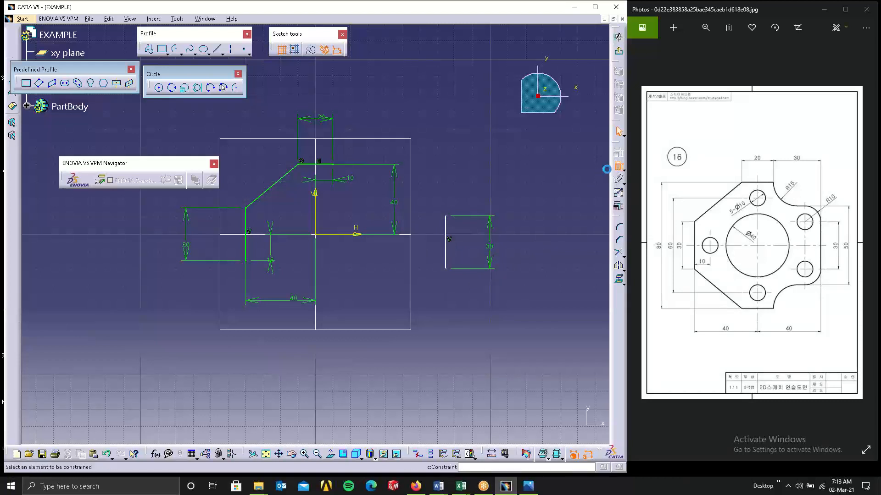
left_click(447, 223)
left_click(350, 235)
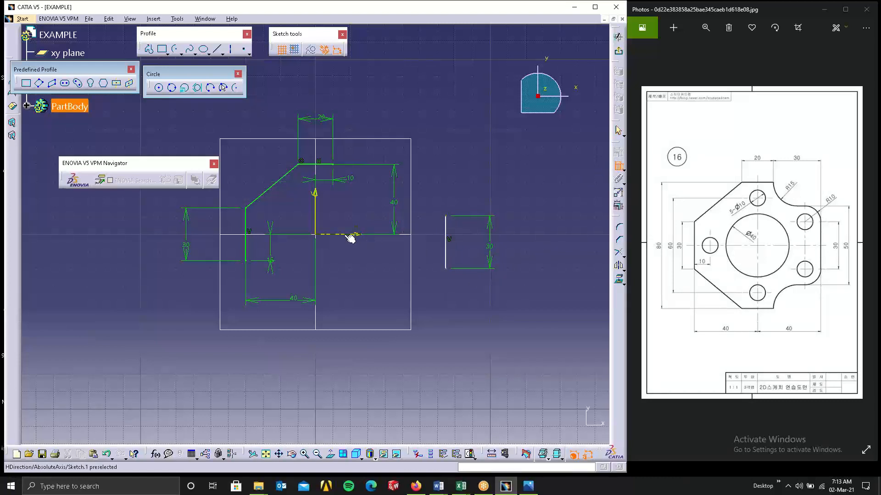
double_click(469, 174)
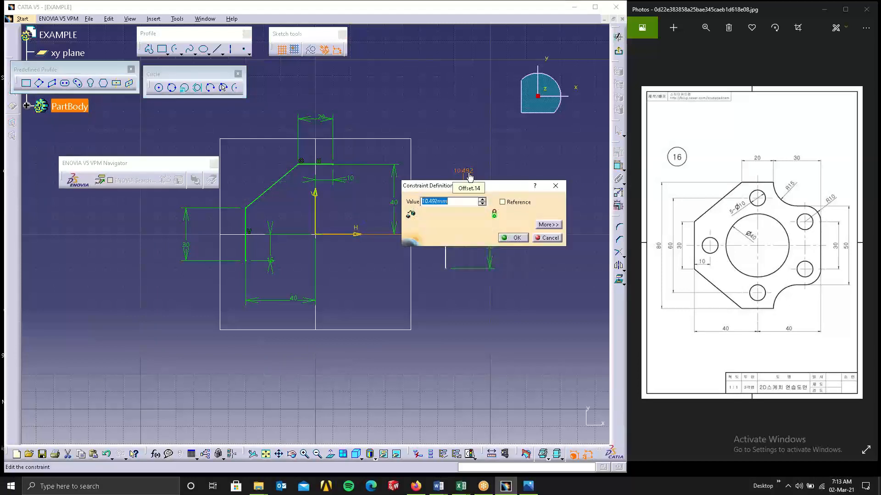
type("15")
key("Return")
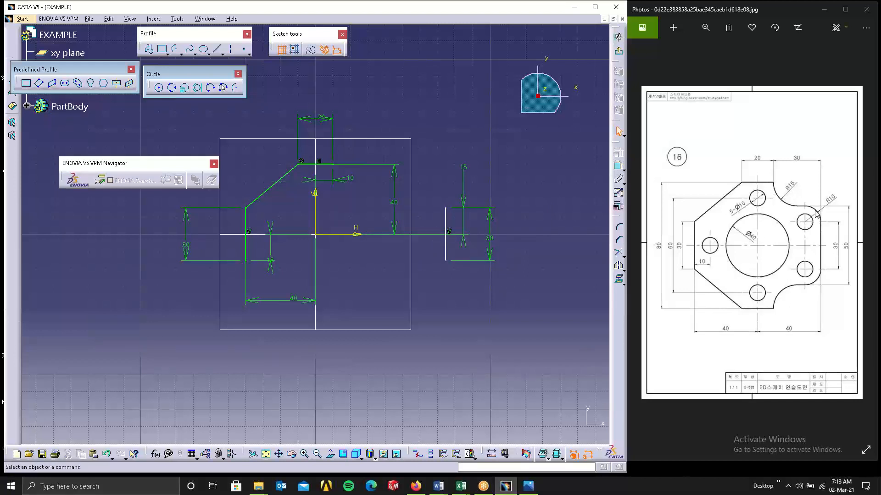
- Sketch a concave three-point arc of about 18 mm radius, starting at the top edge's right endpoint and bulging downward towards the right edge
left_click(181, 54)
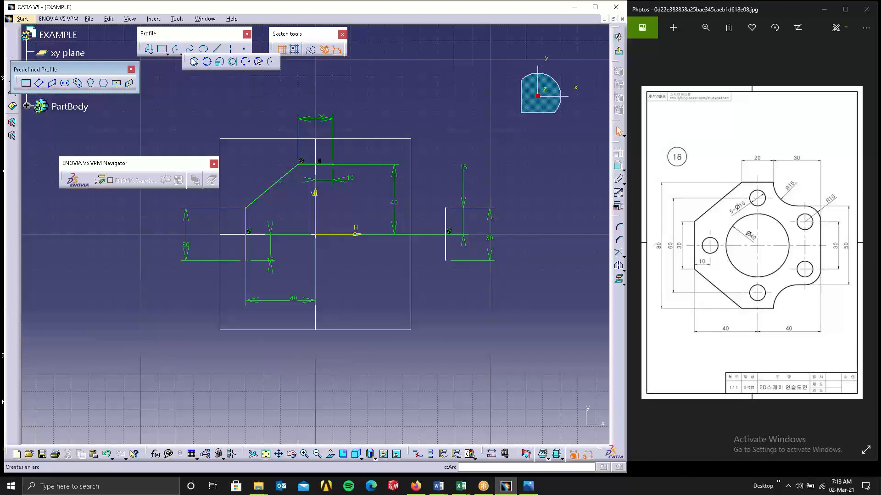
left_click(260, 65)
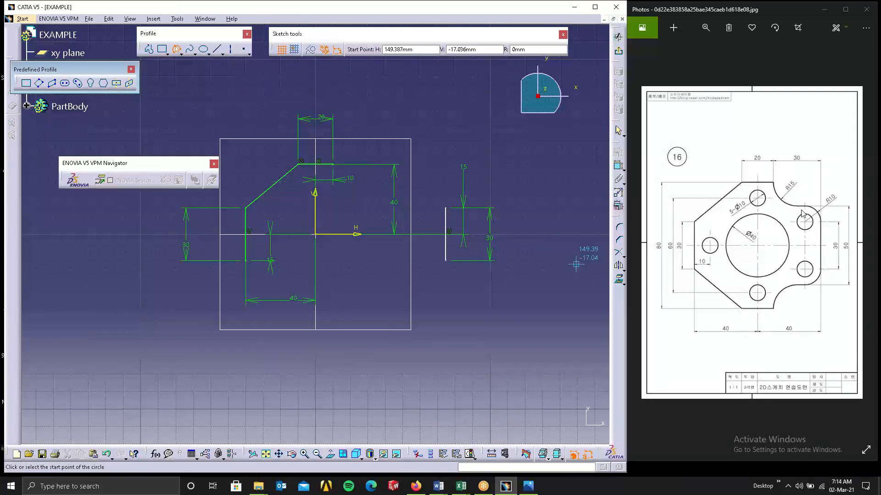
left_click(332, 164)
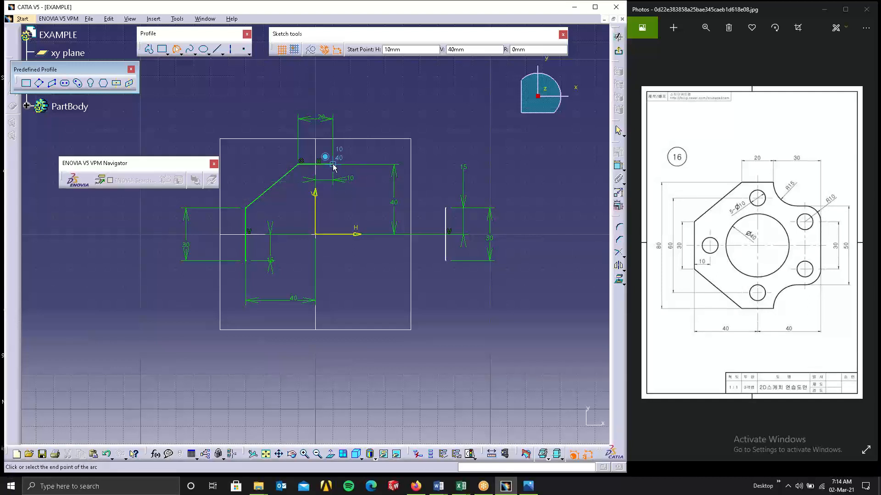
left_click(387, 192)
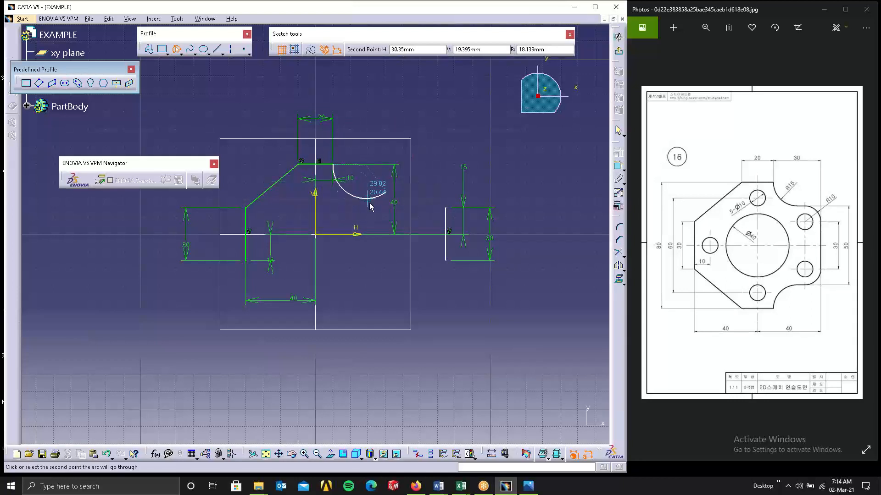
left_click(367, 203)
left_click(413, 102)
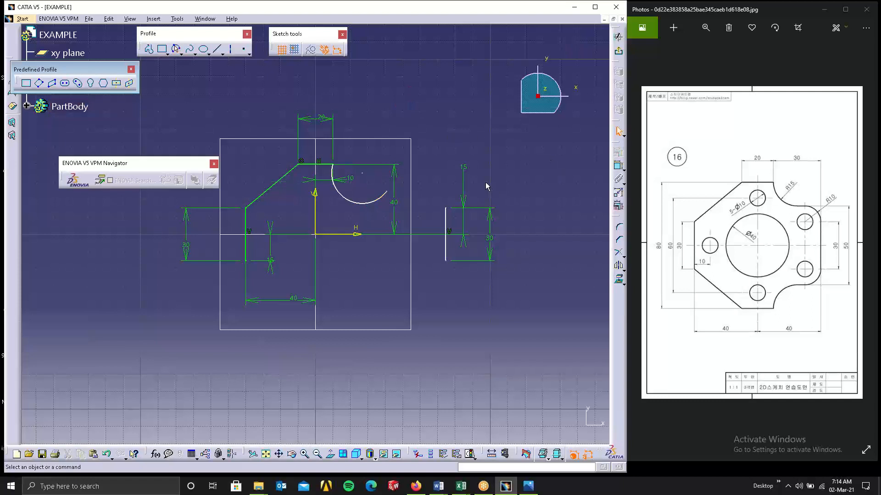
- Constrain the radius of the concave arc beside the top edge to 15 mm
left_click(618, 167)
left_click(389, 189)
left_click(394, 144)
double_click(404, 201)
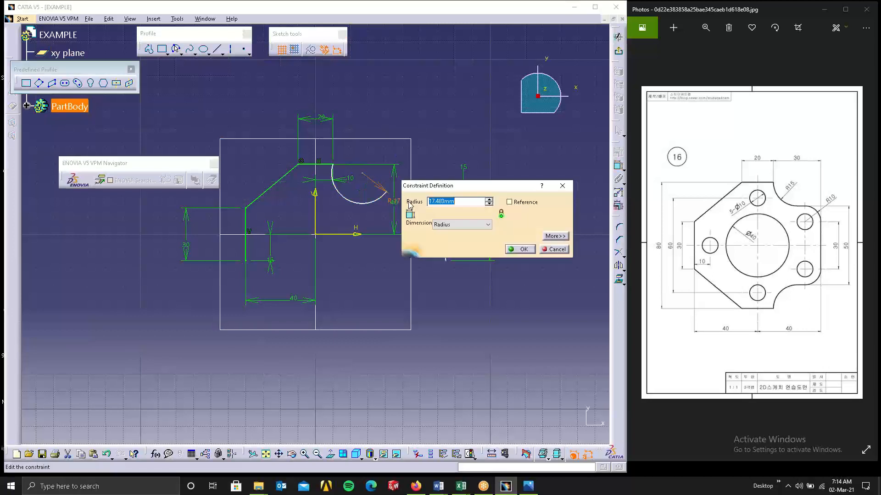
type("15")
key("Return")
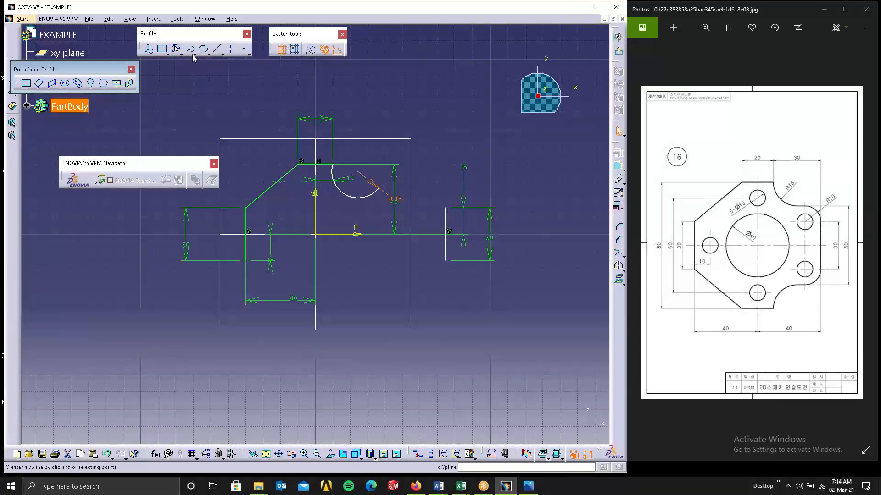
- Draw a three-point arc of about 11 mm radius from the upper end of the right vertical line, bulging upward toward the concave arc
left_click(175, 51)
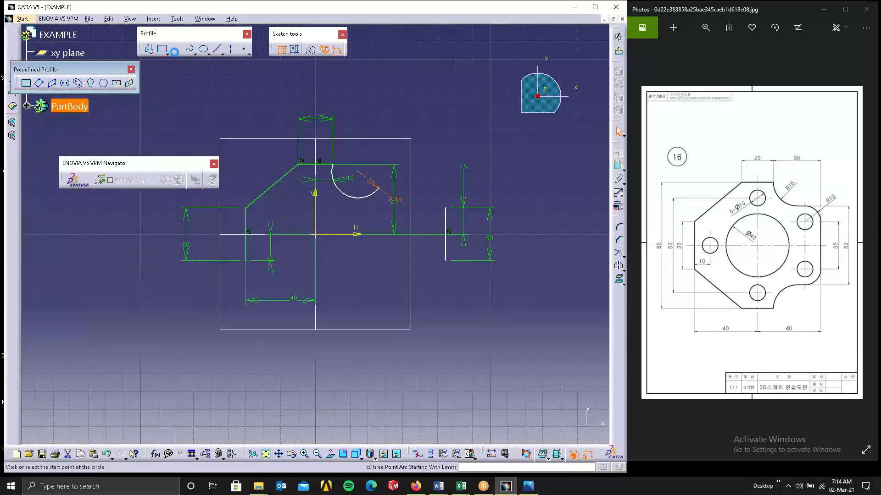
left_click(446, 208)
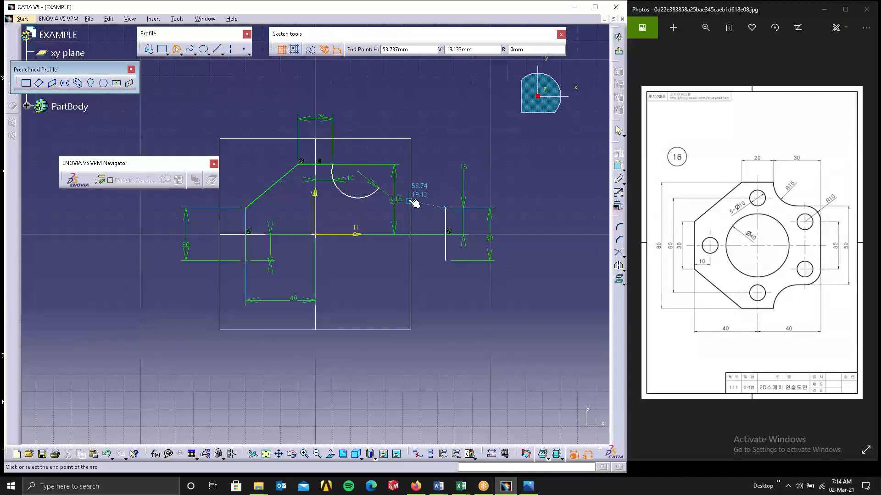
left_click(412, 197)
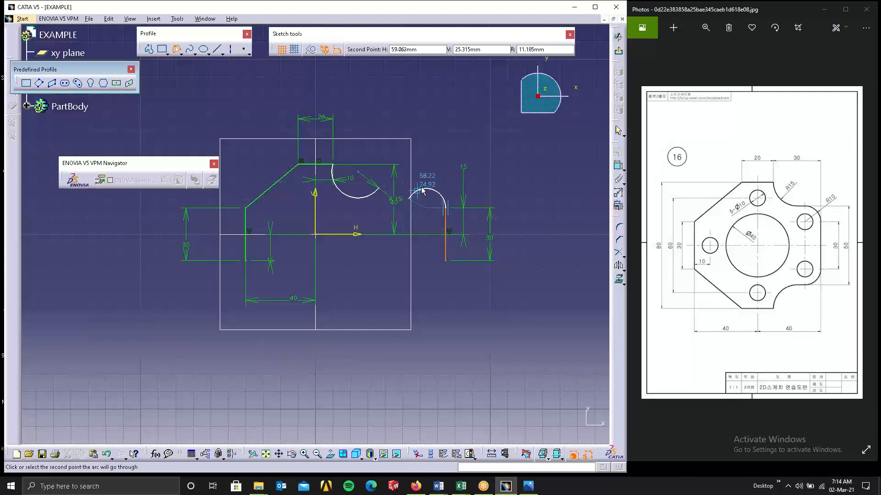
left_click(427, 189)
left_click(467, 176)
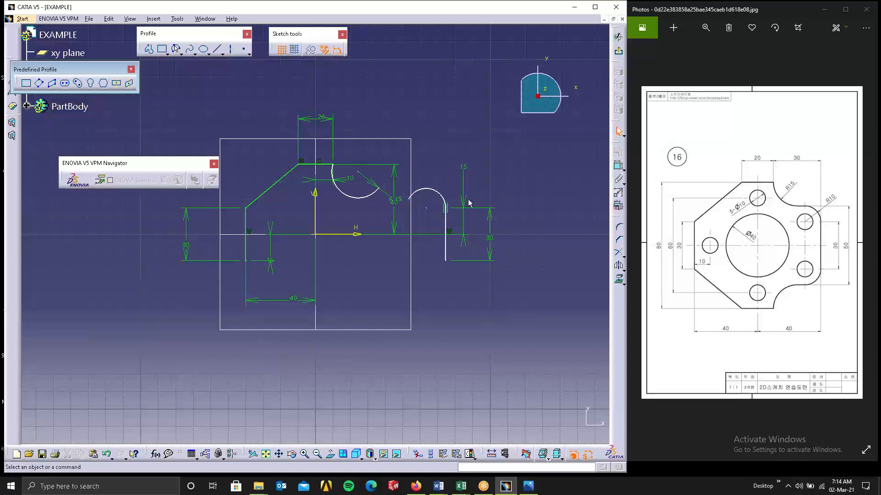
- Make the free end of the concave arc coincident with the free end of the new corner arc
left_click(380, 186)
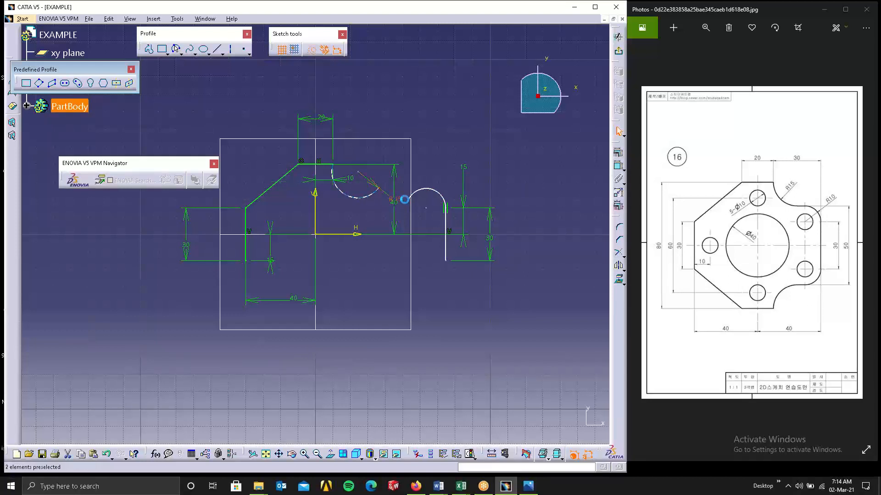
left_click(410, 198, "ctrl")
left_click(617, 153)
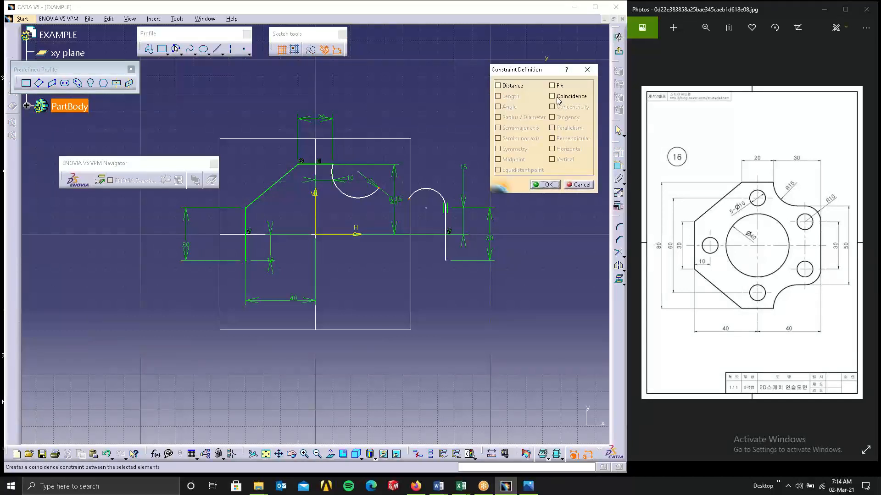
left_click(553, 96)
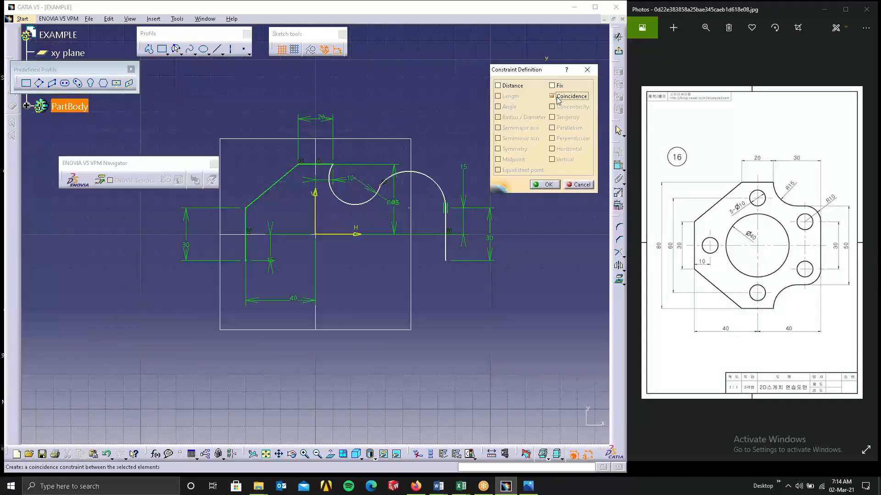
left_click(544, 184)
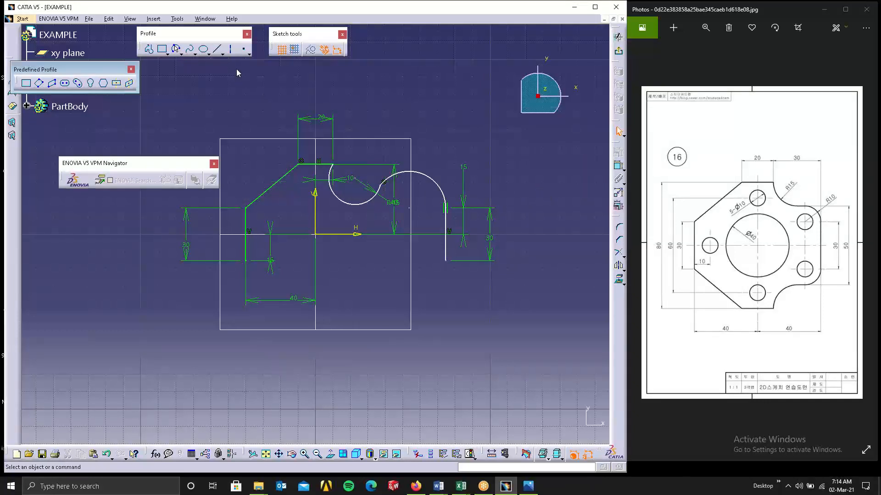
- Constrain the radius of the corner arc above the right vertical line to 10 mm
left_click(440, 183)
left_click(618, 167)
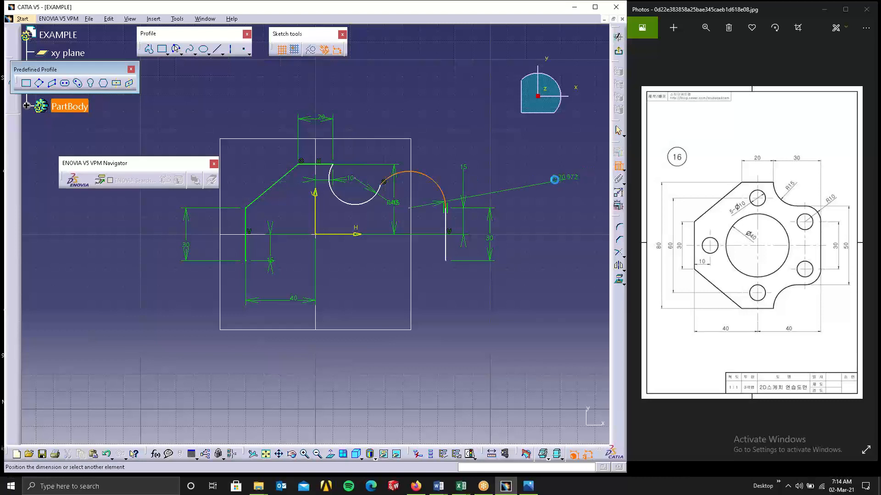
left_click(524, 169)
double_click(526, 167)
type("10")
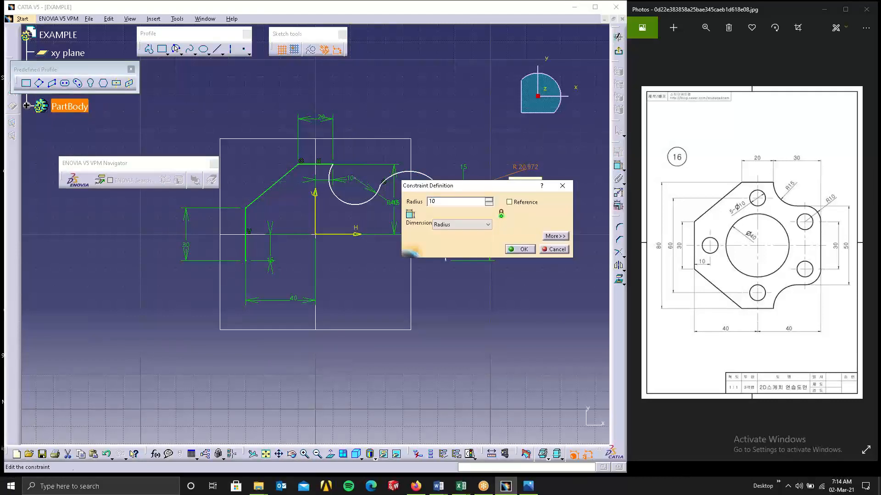
key("Return")
left_click(538, 190)
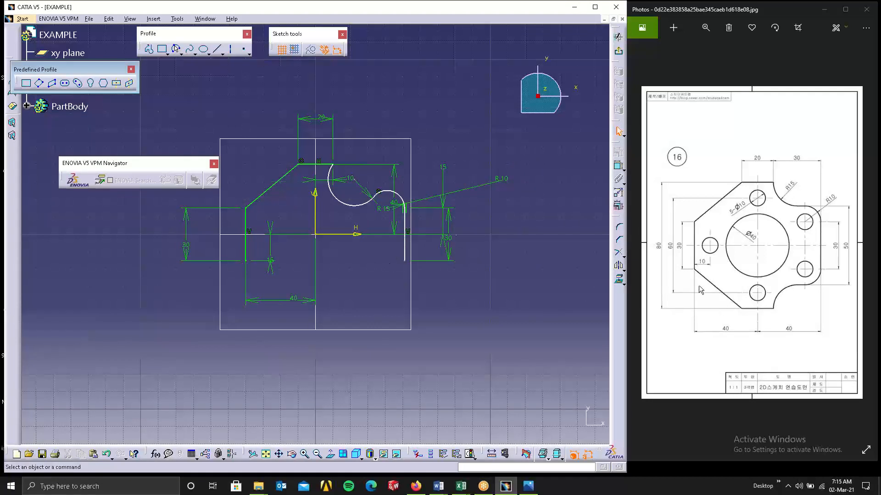
- Dimension the right vertical line from the vertical axis and set the distance to 40 mm
left_click(618, 166)
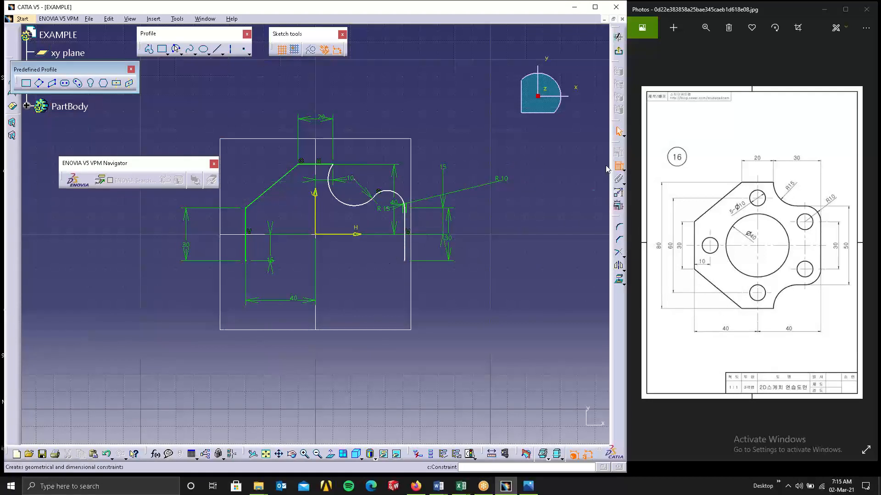
left_click(404, 247)
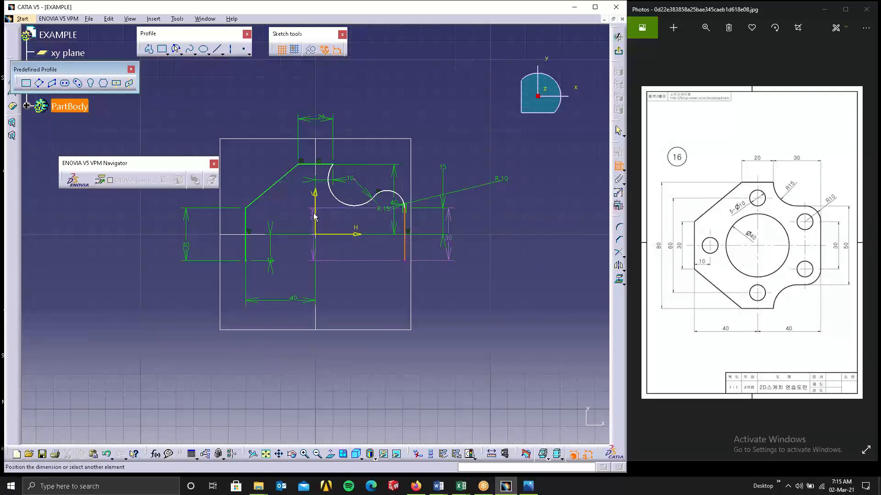
left_click(316, 215)
left_click(364, 286)
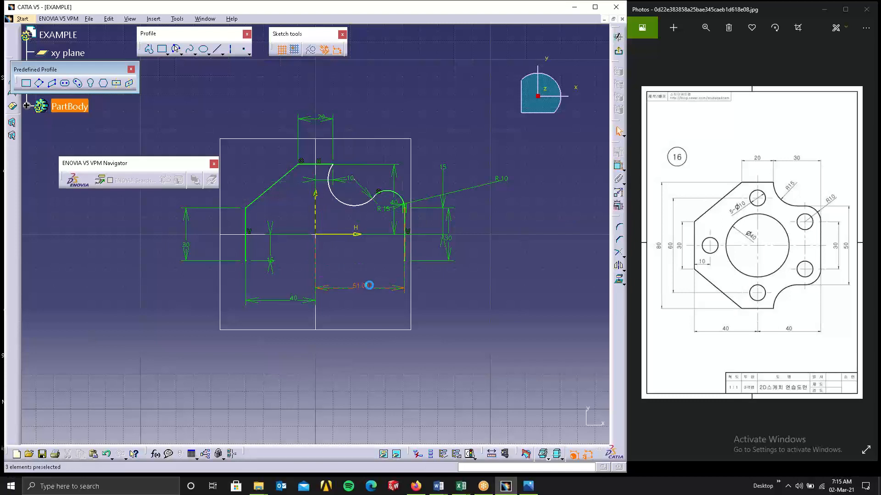
double_click(371, 288)
type("40mm")
left_click(512, 237)
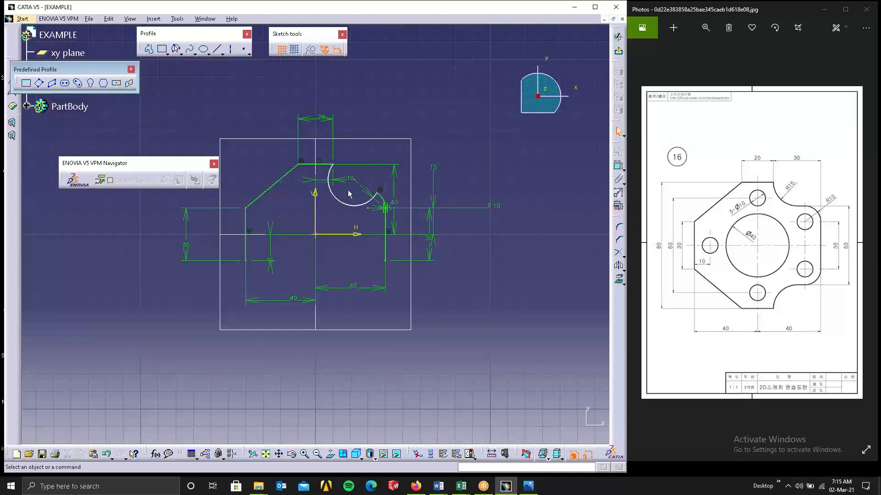
- Dimension the junction of the two arcs from the horizontal axis and set its height to 25 mm
mouse_move(374, 196)
left_mouse_down()
mouse_move(325, 184)
mouse_move(320, 193)
mouse_move(361, 194)
left_mouse_up()
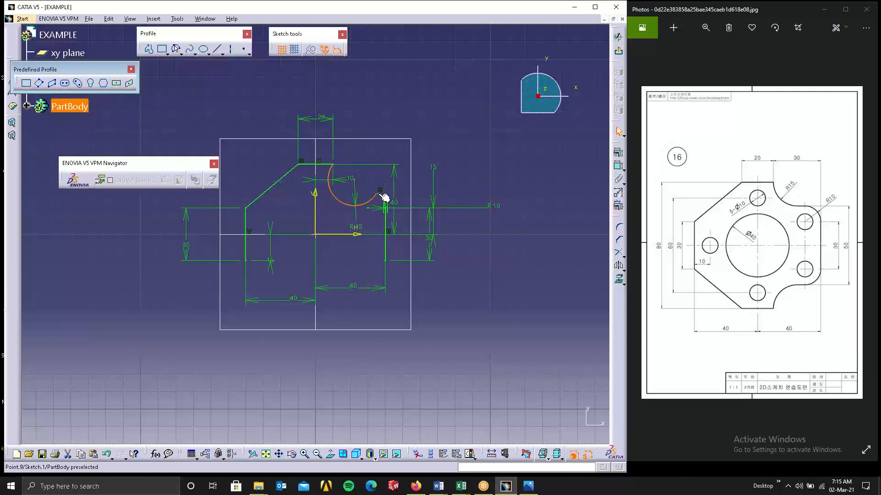
left_click(486, 176)
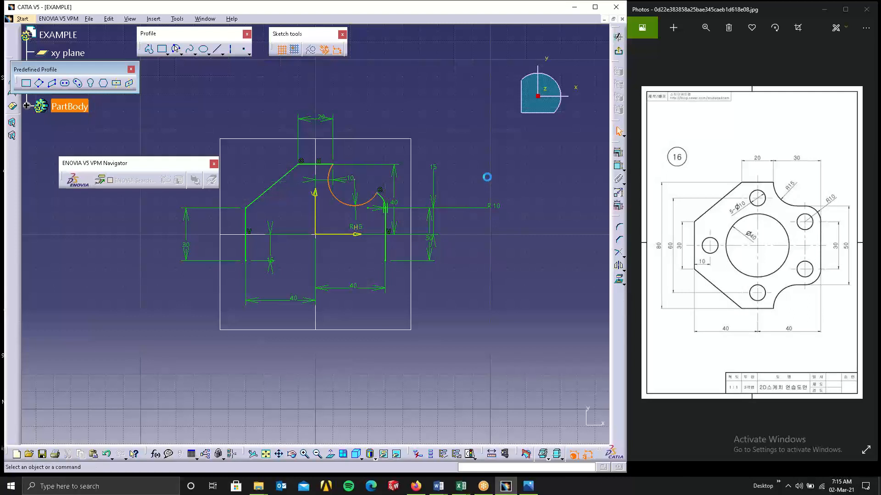
left_click(618, 166)
left_click(375, 194)
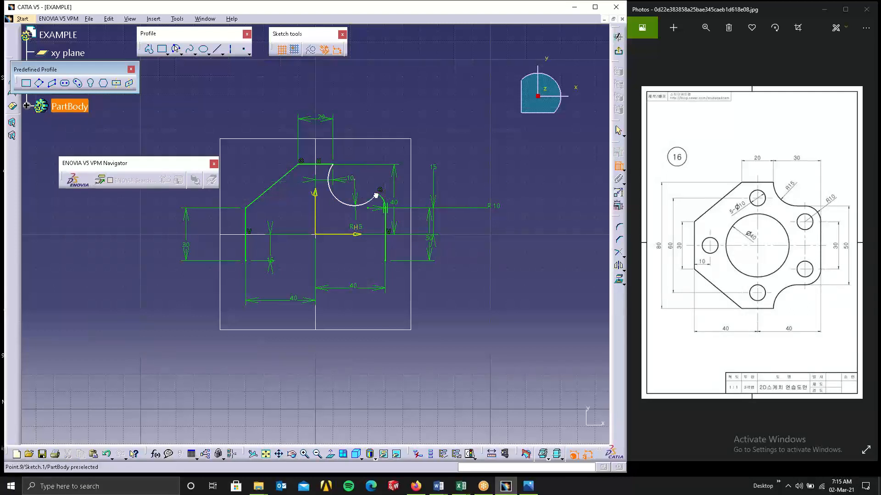
left_click(354, 234)
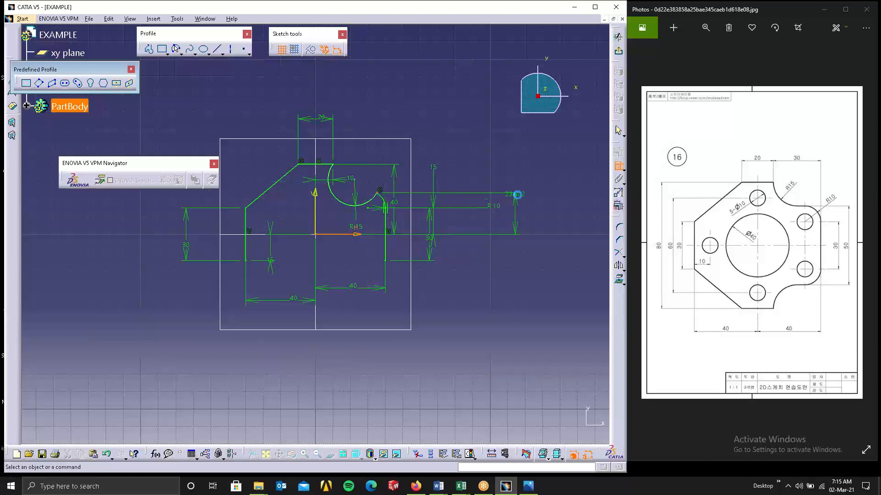
double_click(522, 195)
type("25")
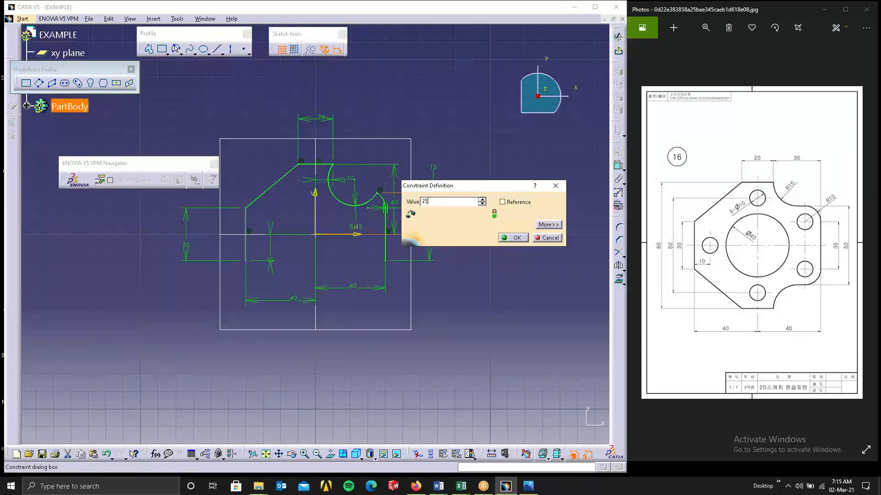
key("Return")
left_click(557, 195)
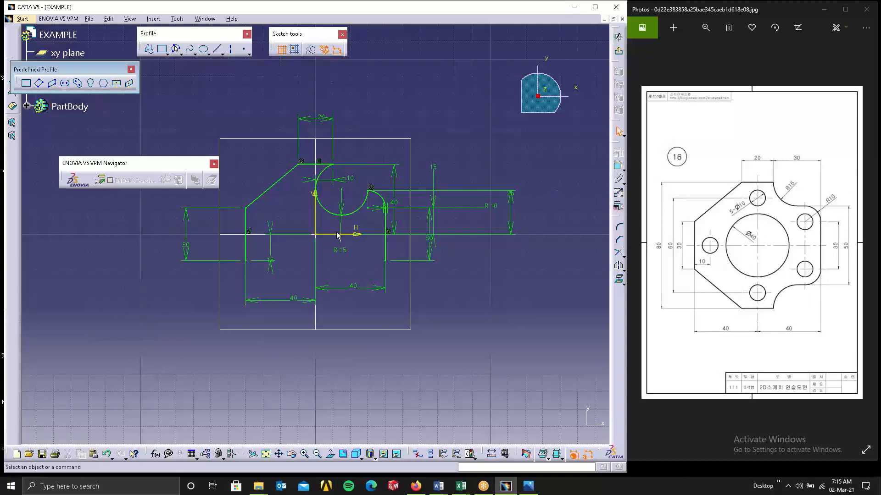
- Delete the concave R15 arc between the top edge and the corner arc
left_click(338, 250)
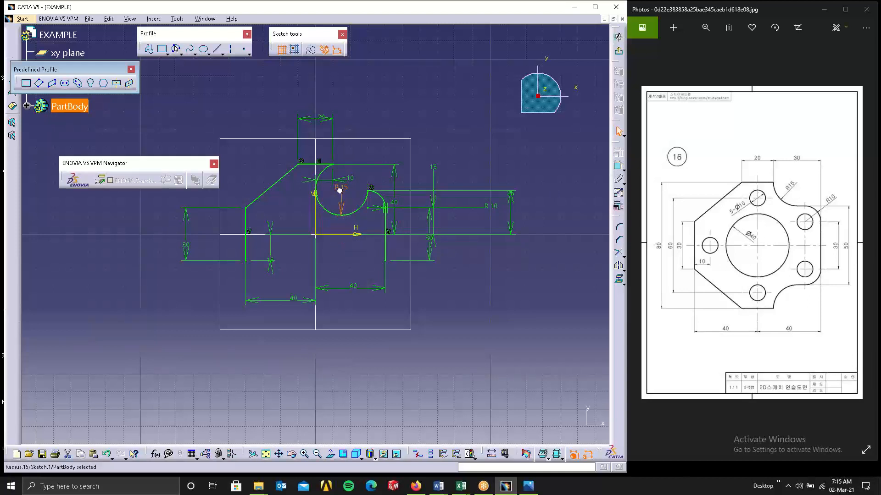
left_click(358, 211)
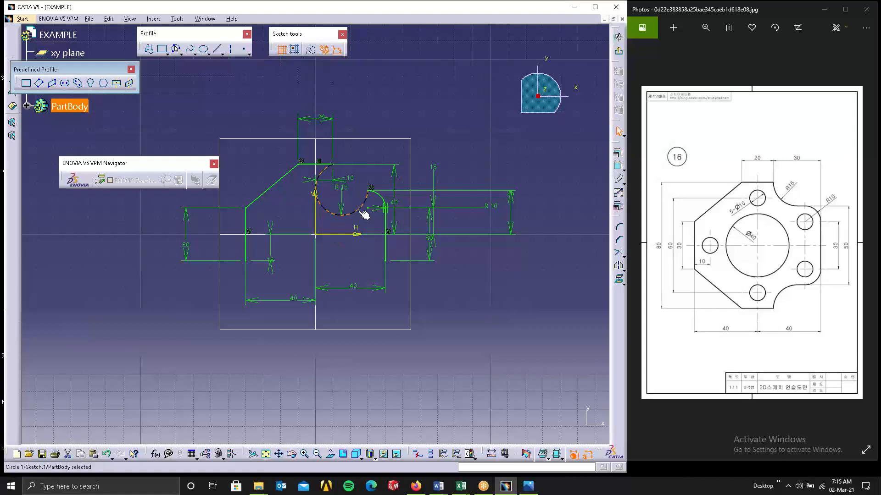
key("Delete")
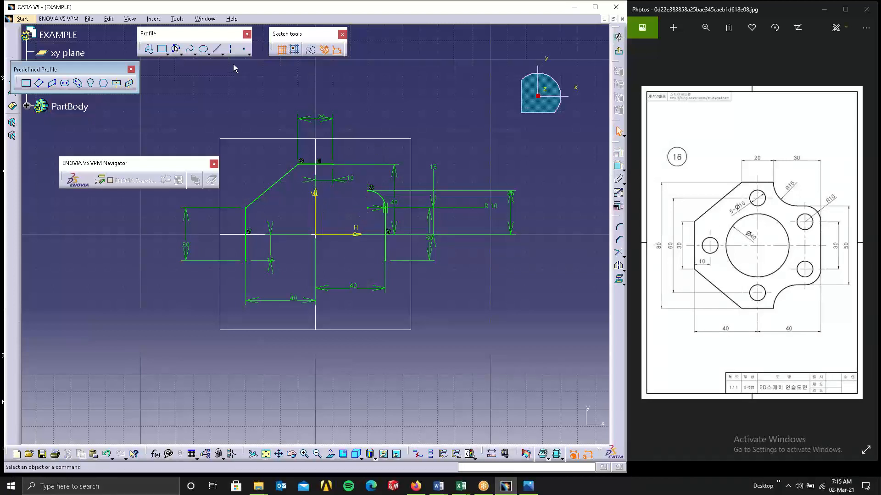
- Draw a concave three-point arc of about 15 mm radius from the top edge's right end to the free end of the R10 corner arc
left_click(175, 49)
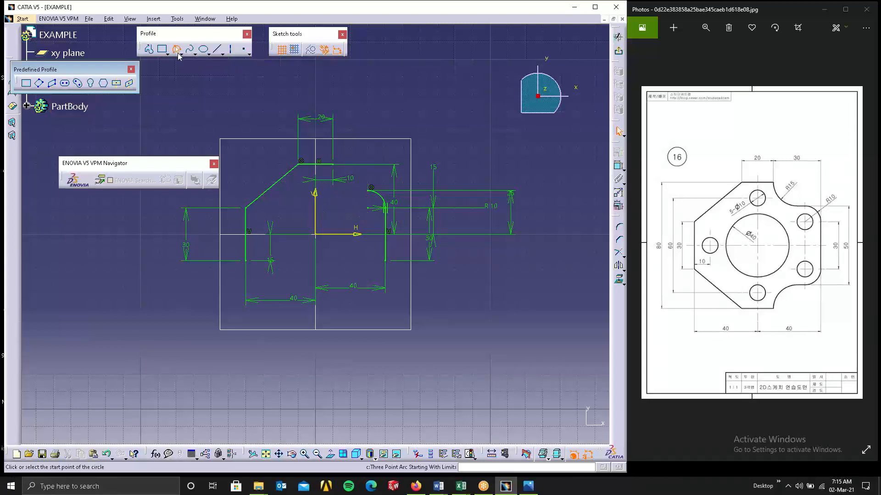
left_click(335, 167)
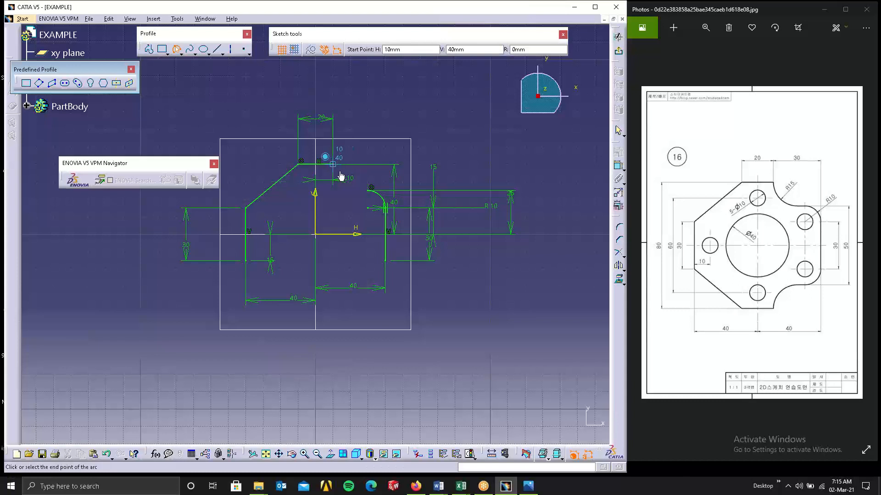
left_click(371, 188)
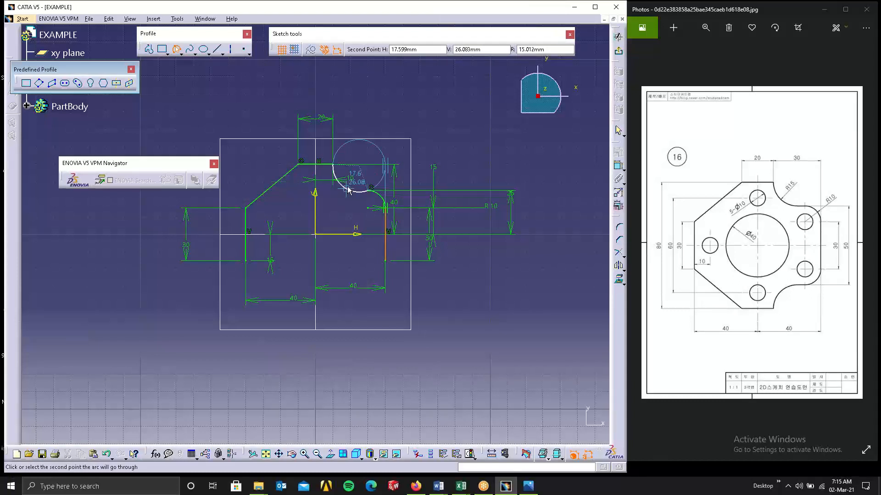
left_click(348, 190)
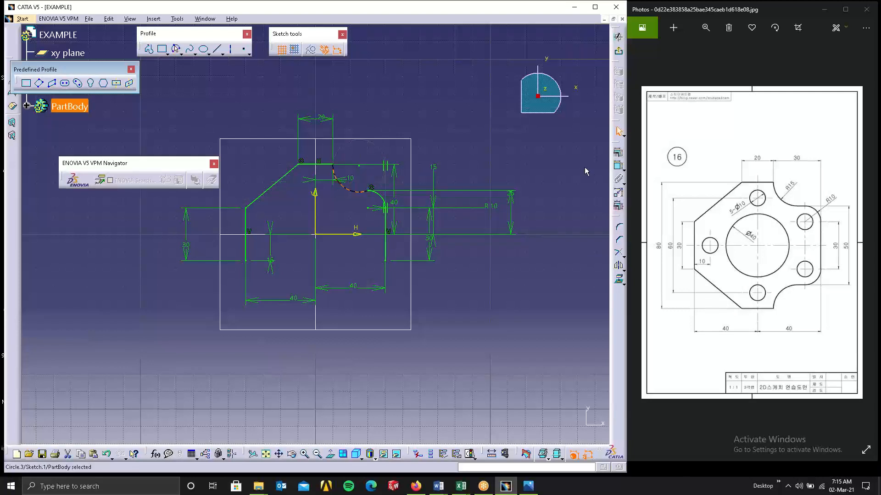
left_click(618, 165)
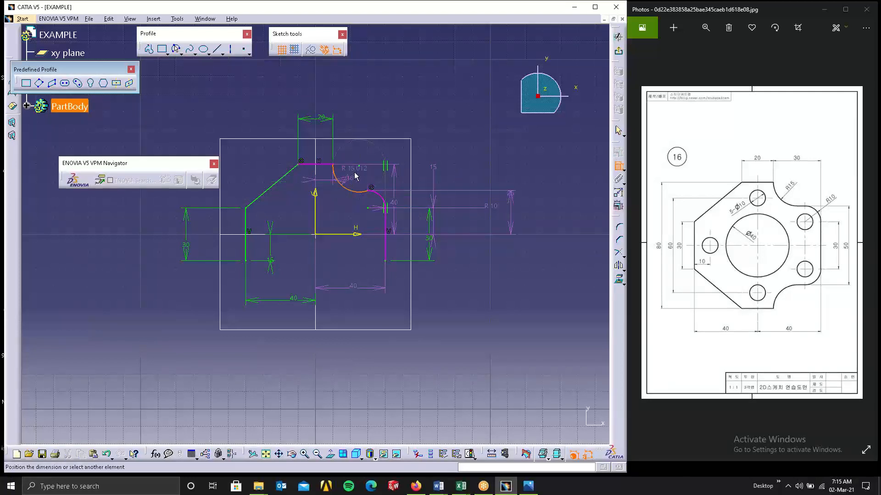
left_click(385, 176)
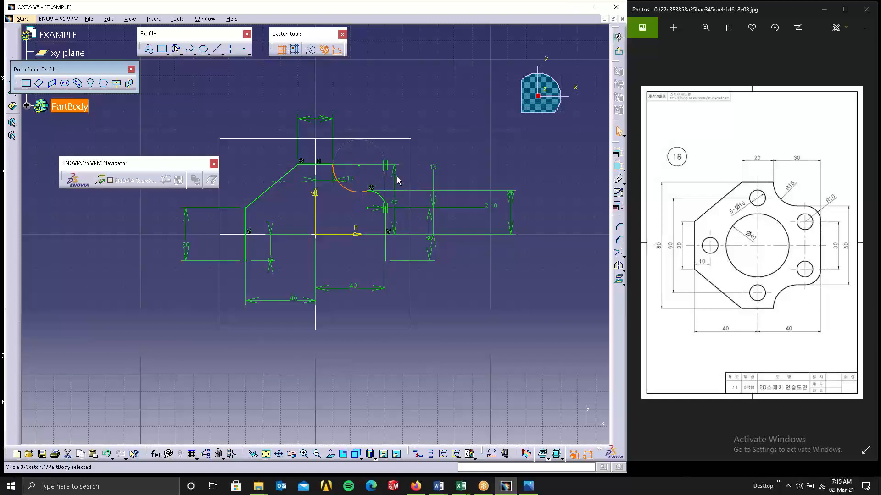
- Apply a tangency constraint between the new concave arc and the R10 corner arc
left_click(361, 192)
left_click(380, 197, "ctrl")
left_click(618, 152)
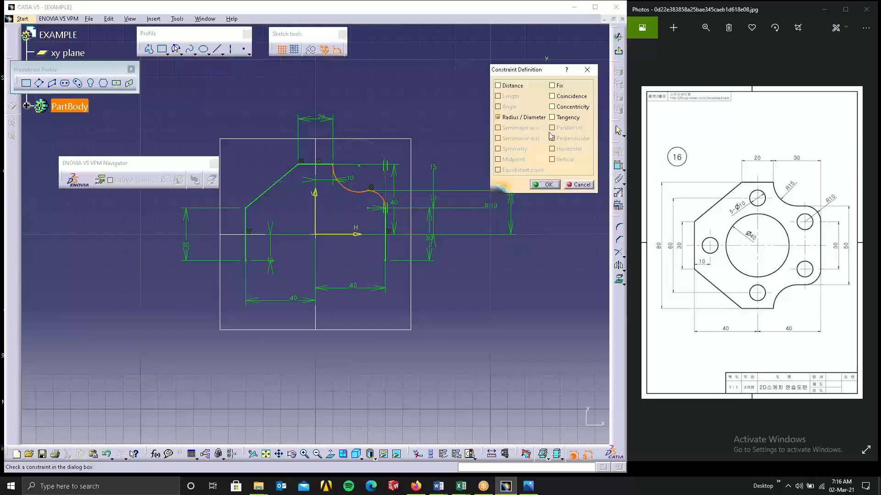
left_click(557, 119)
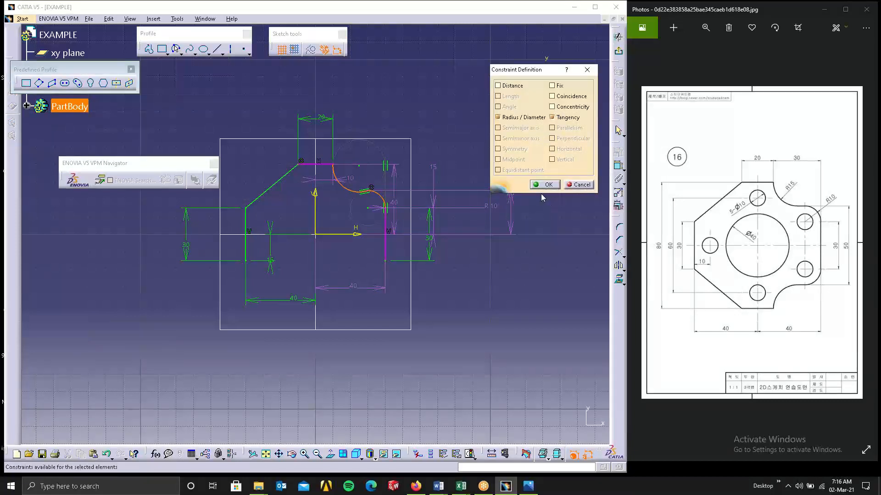
left_click(545, 185)
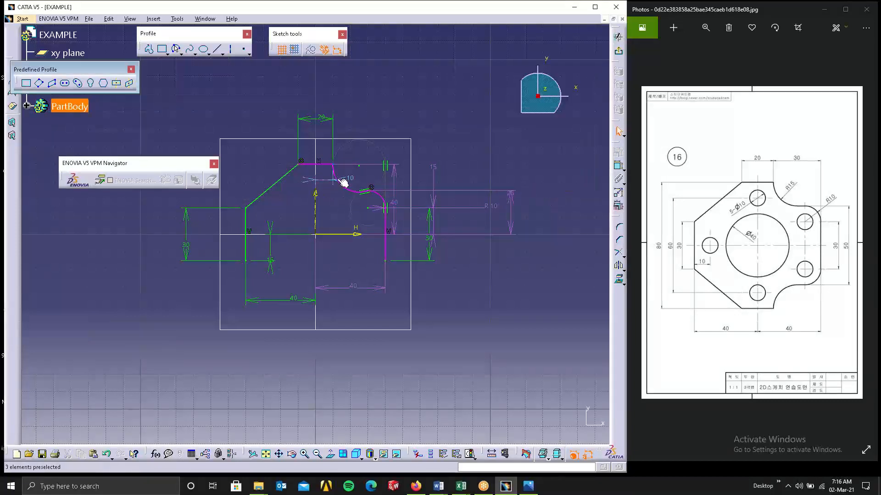
- Undo the last change that removed the 10 mm offset dimension at the top edge's right end
left_click(396, 219)
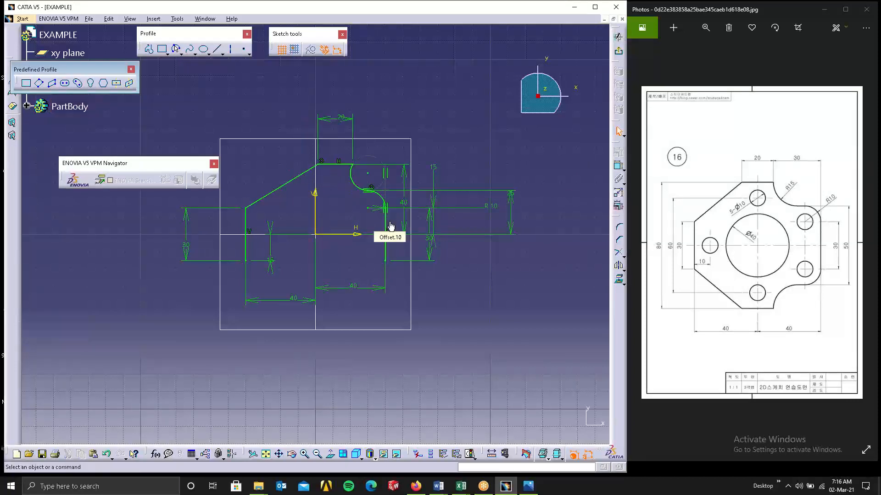
key("ctrl+z")
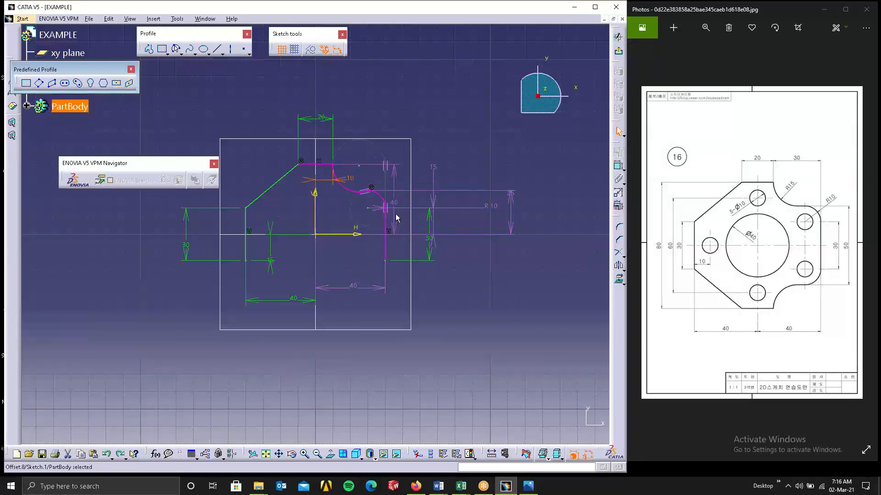
left_click(437, 106)
key("ctrl+z")
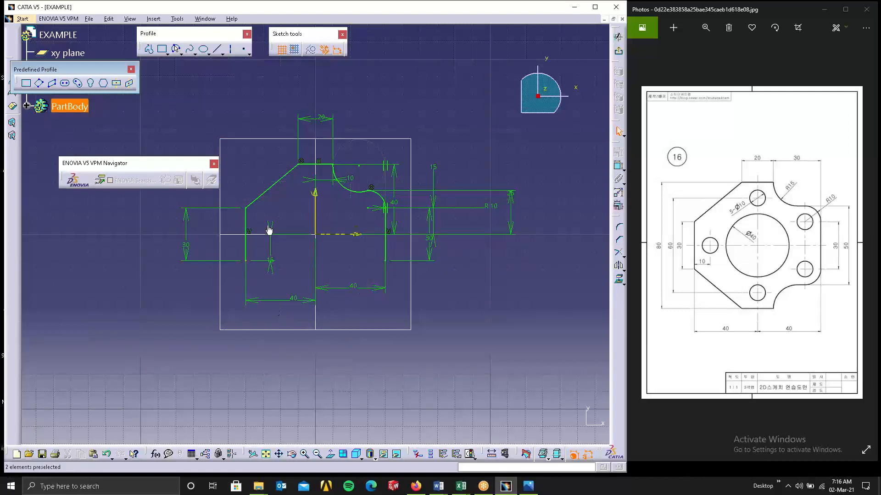
left_click(423, 219)
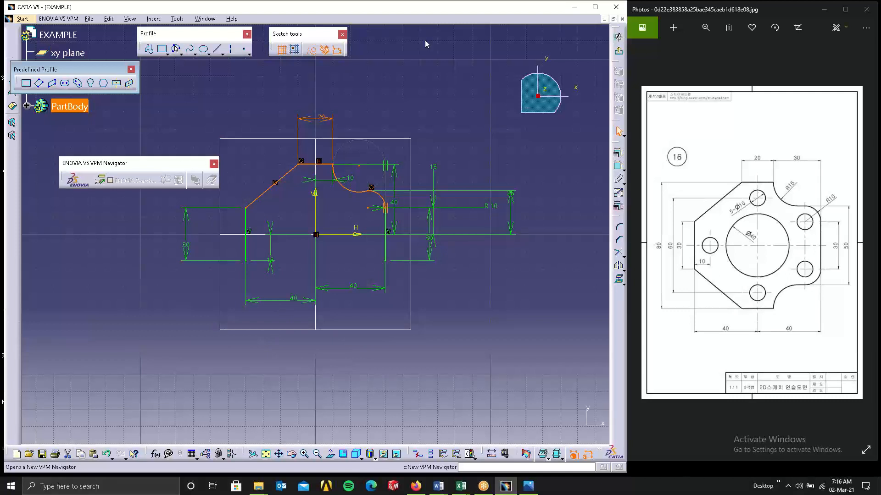
- Move the ENOVIA V5 VPM Navigator toolbar clear of the sketch and delete the whole sketched profile with its dimensions
left_click_drag(495, 31, 496, 44)
left_click_drag(168, 108, 496, 283)
key("Delete")
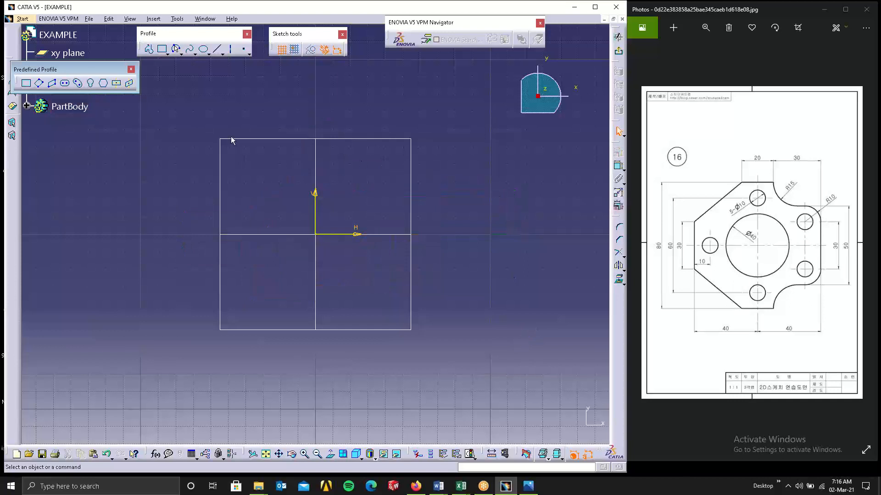
- Sketch a closed straight-line profile around the origin, about 78 mm wide and 78 mm tall, with sloped left corners and stepped right corners
left_click(148, 49)
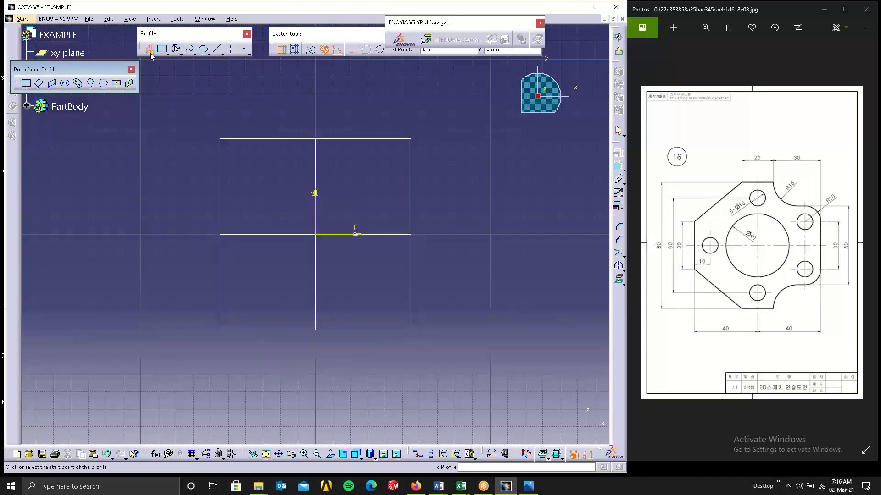
left_click(243, 268)
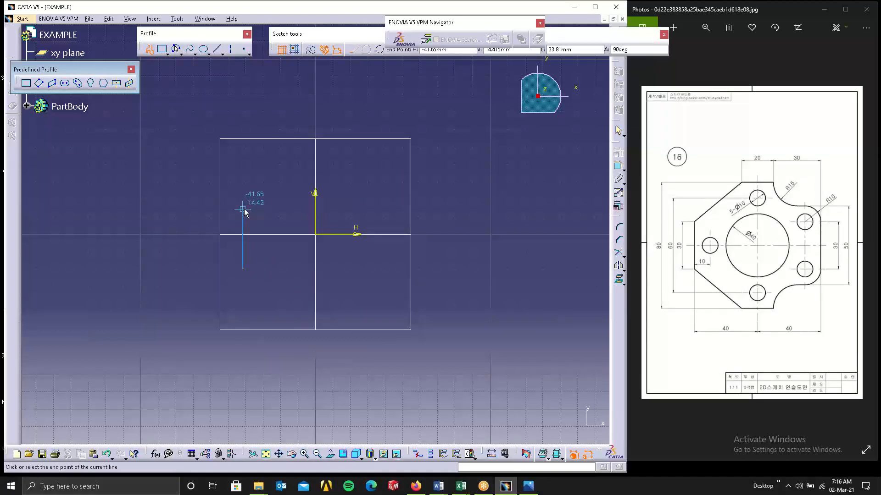
left_click(243, 209)
left_click(294, 161)
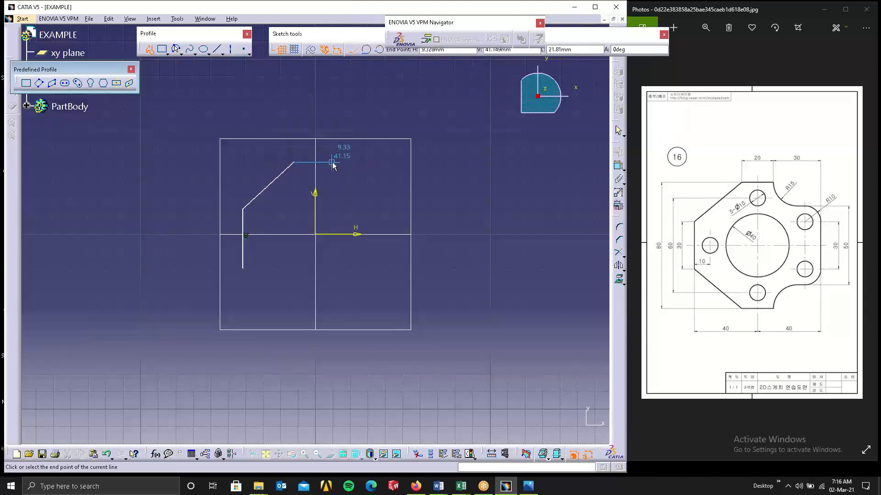
left_click(333, 163)
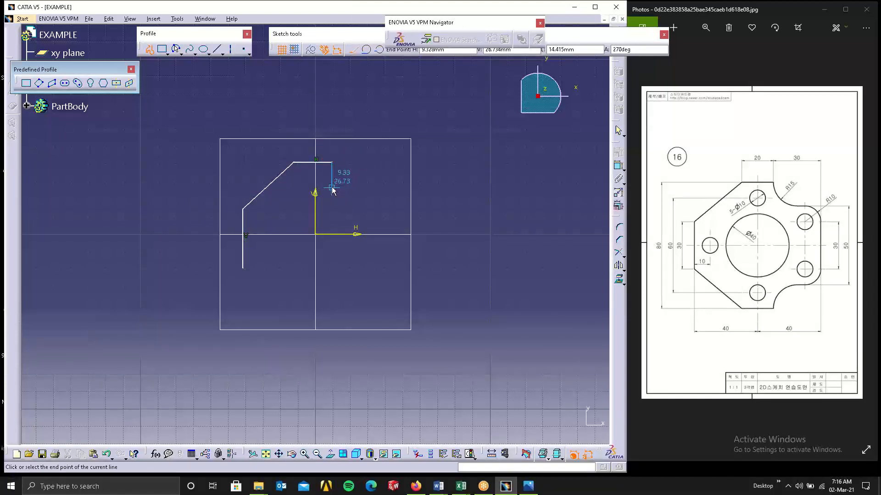
left_click(332, 188)
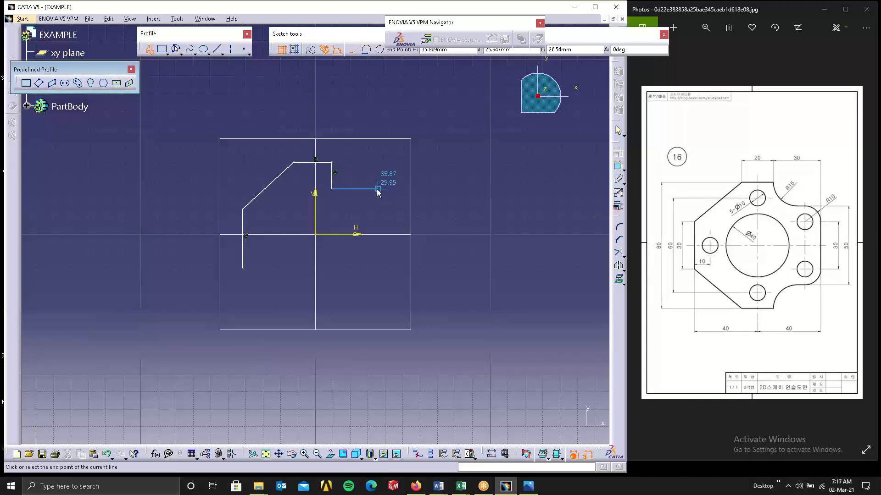
left_click(378, 188)
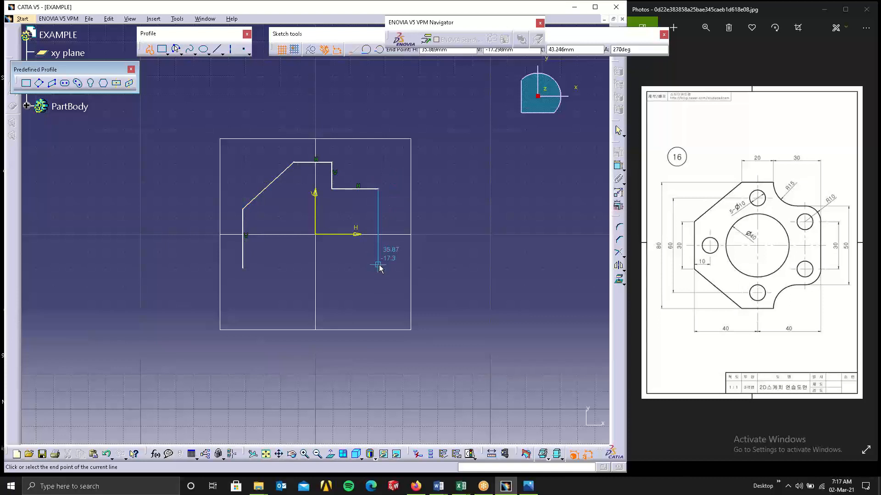
left_click(378, 265)
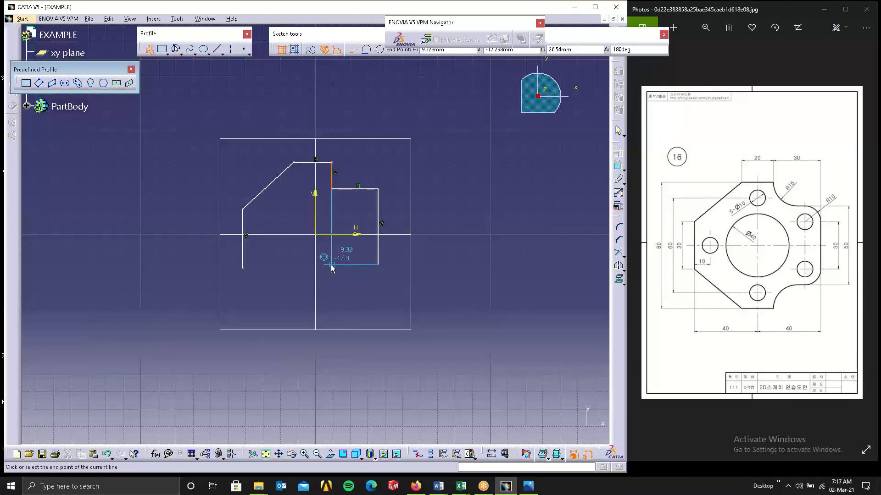
left_click(332, 265)
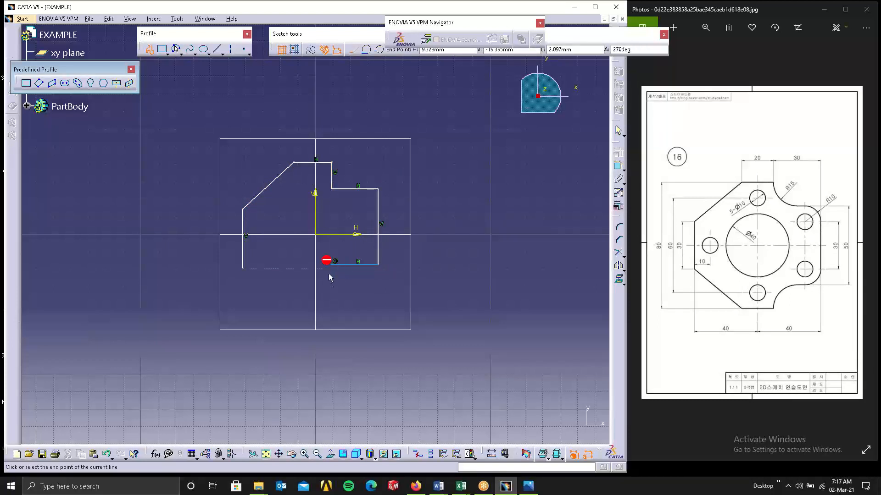
left_click(332, 299)
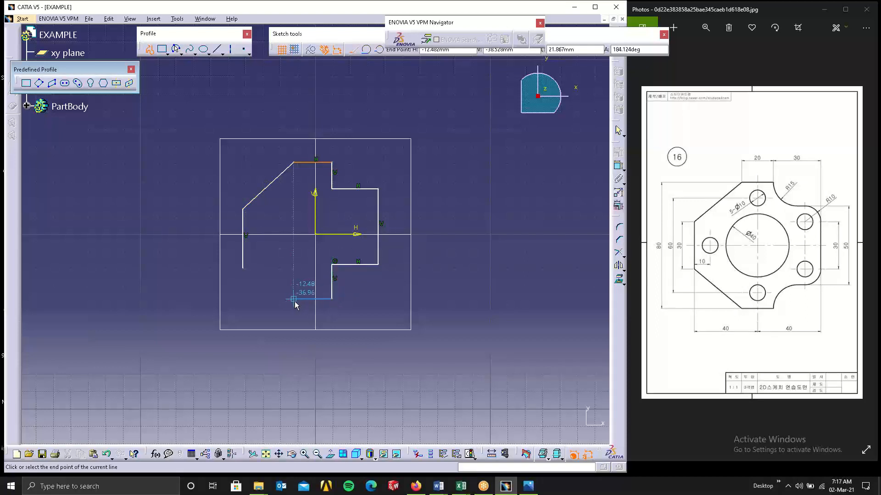
left_click(294, 299)
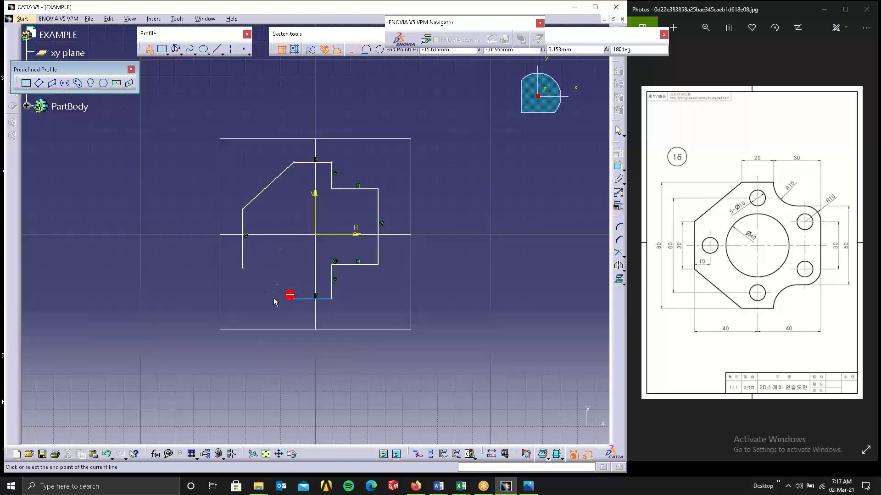
left_click(242, 269)
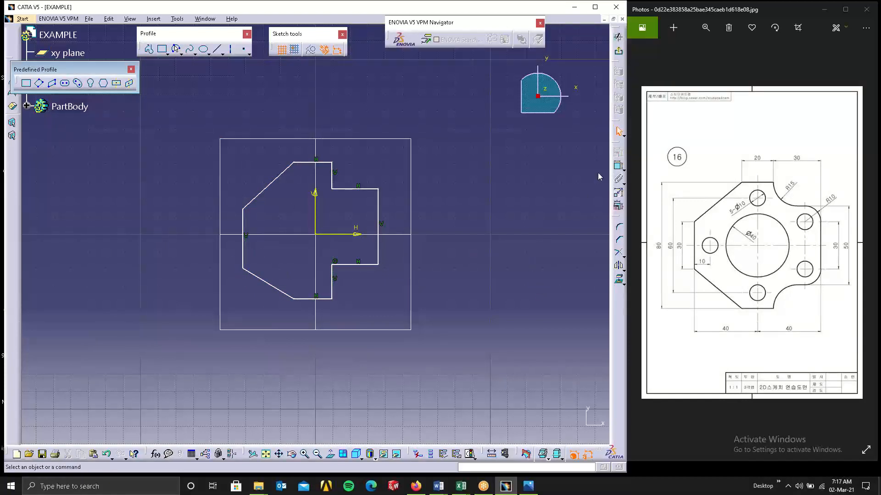
- Dimension the length of the profile's top edge and set it to 20 mm
left_click(618, 166)
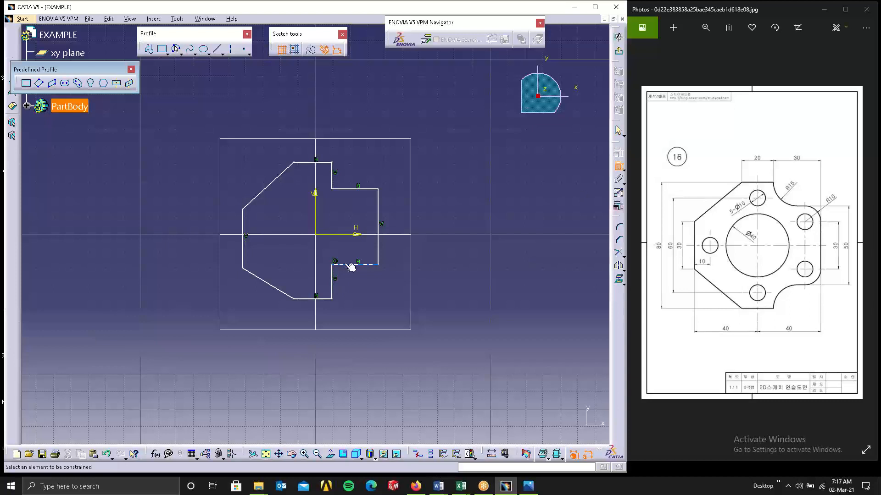
left_click(321, 162)
left_click(314, 123)
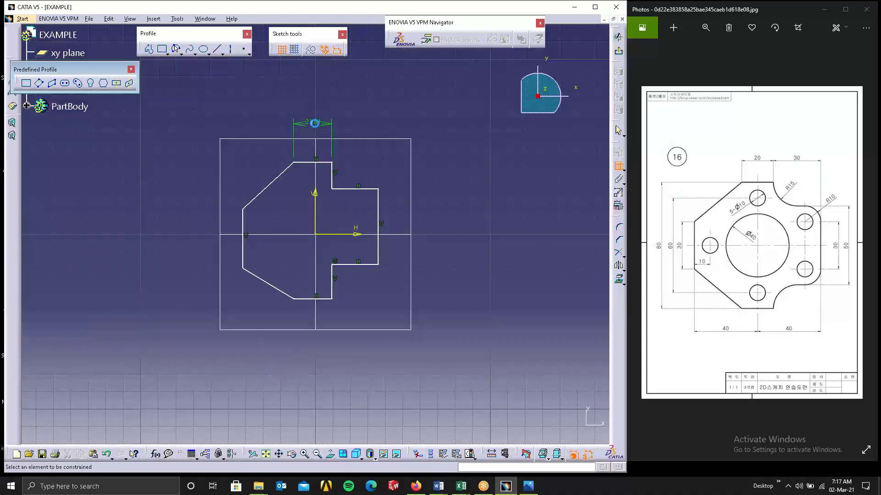
double_click(313, 122)
type("20")
key("Return")
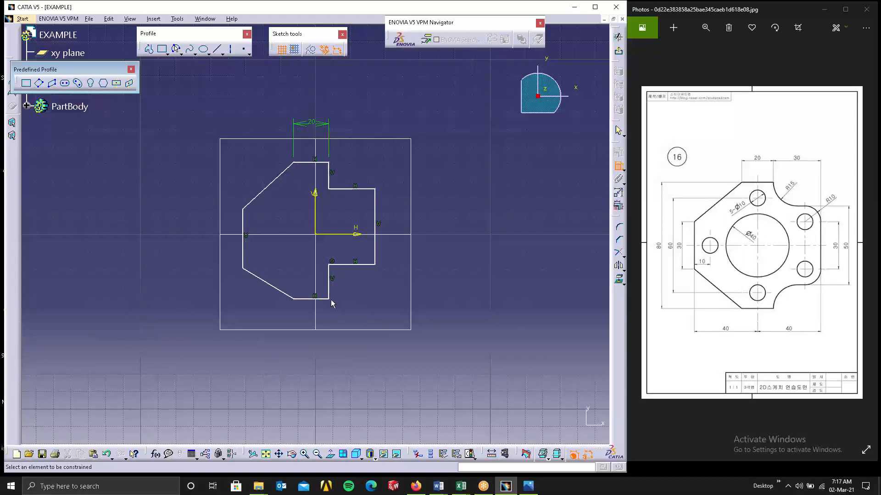
- Dimension the length of the profile's right vertical edge and set it to 30 mm
left_click(374, 219)
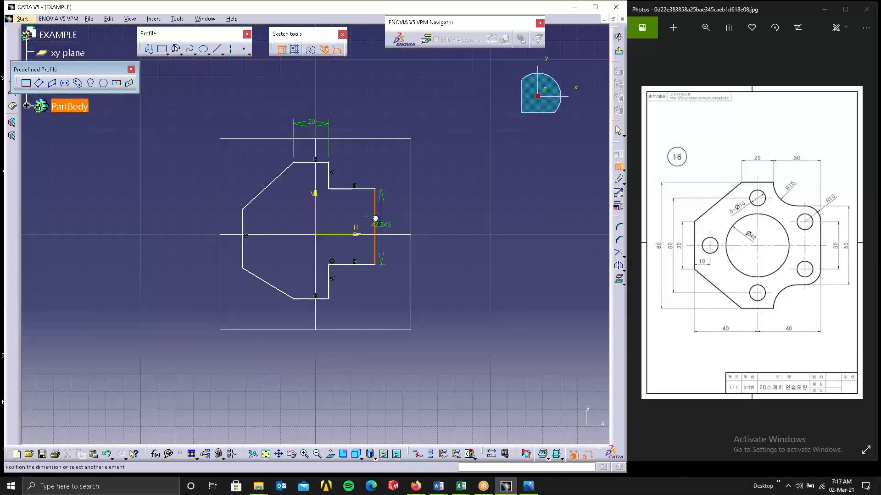
left_click(458, 214)
double_click(458, 212)
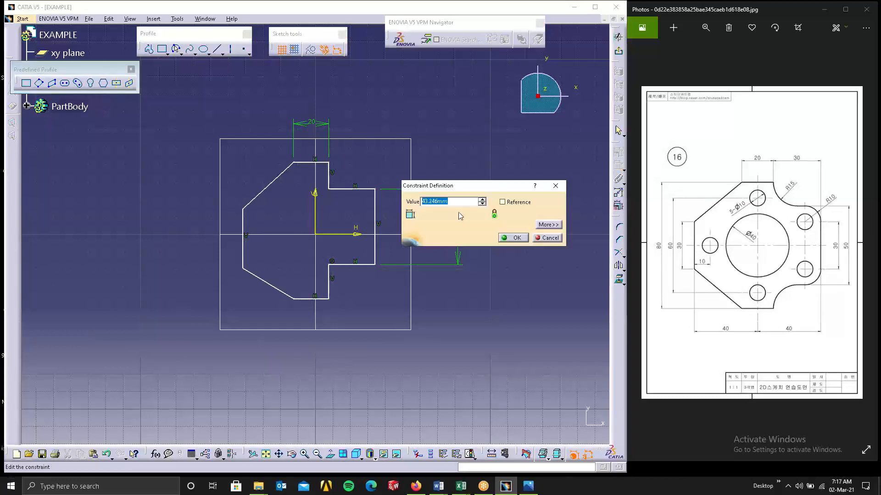
type("30")
key("Return")
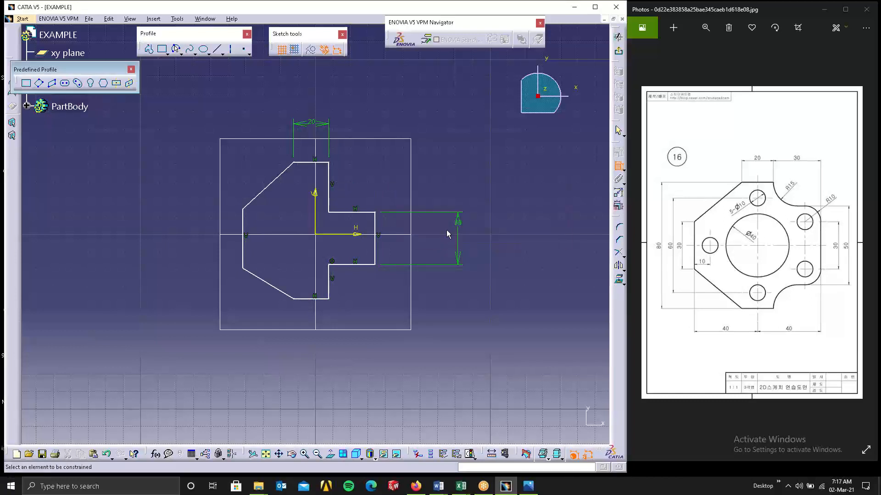
- Dimension the length of the profile's left vertical edge and set it to 30 mm
left_click(244, 226)
left_click(169, 216)
double_click(170, 219)
type("30")
key("Return")
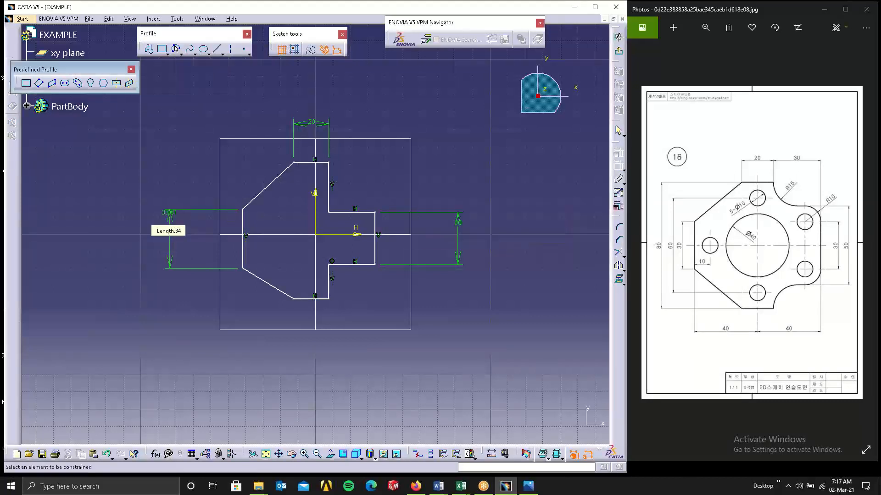
- Dimension the left vertical edge from the vertical axis and set the distance to 40 mm
left_click(244, 259)
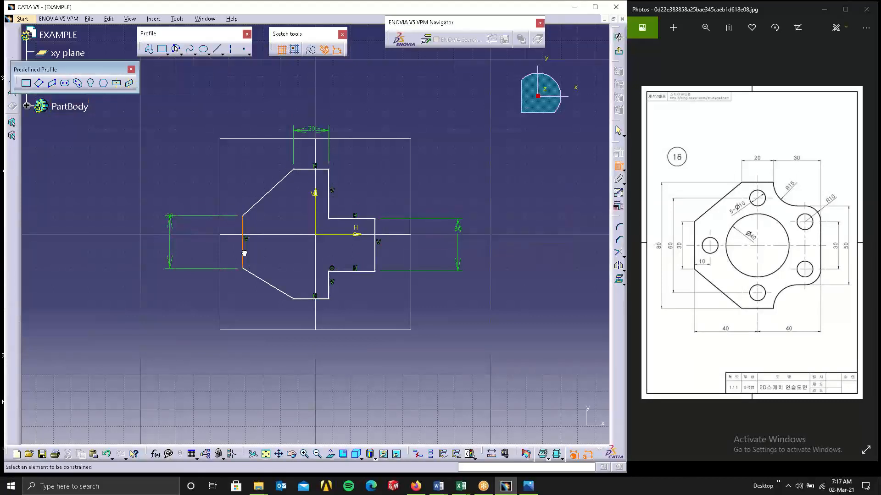
left_click(316, 204)
left_click(271, 314)
double_click(273, 317)
type("40")
key("Return")
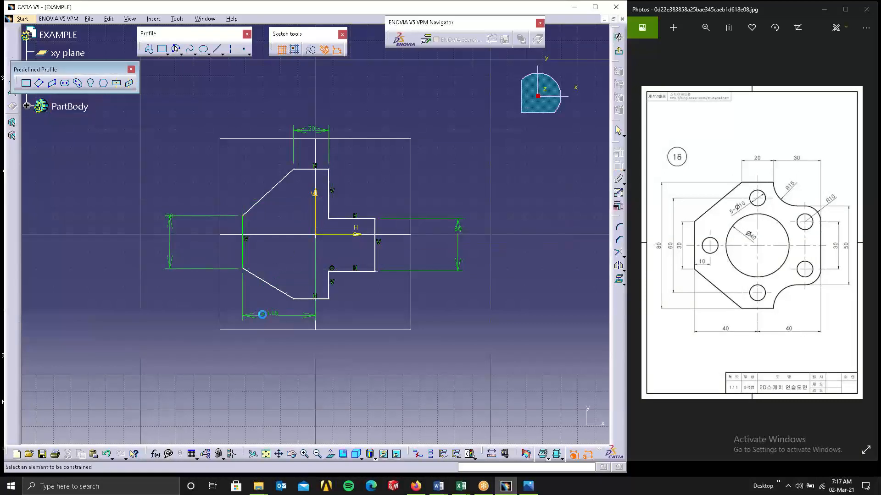
- Dimension the right vertical edge from the vertical axis and set the distance to 40 mm
left_click(316, 214)
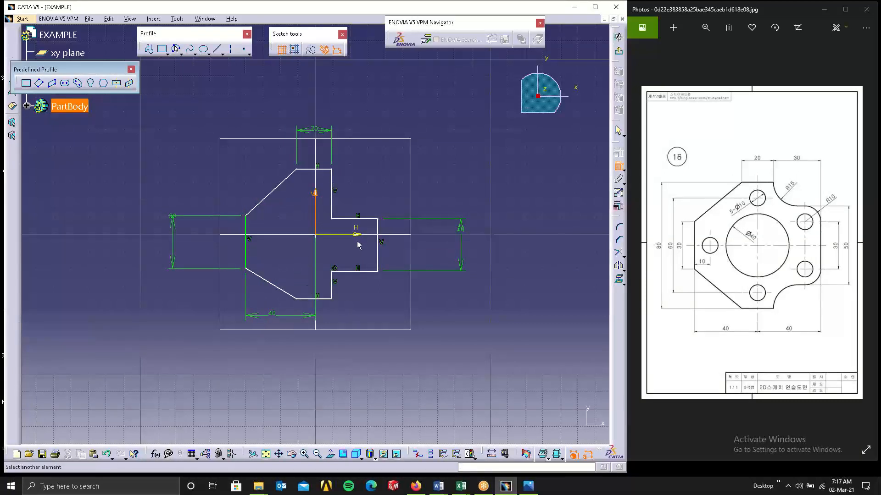
left_click(383, 246)
left_click(366, 317)
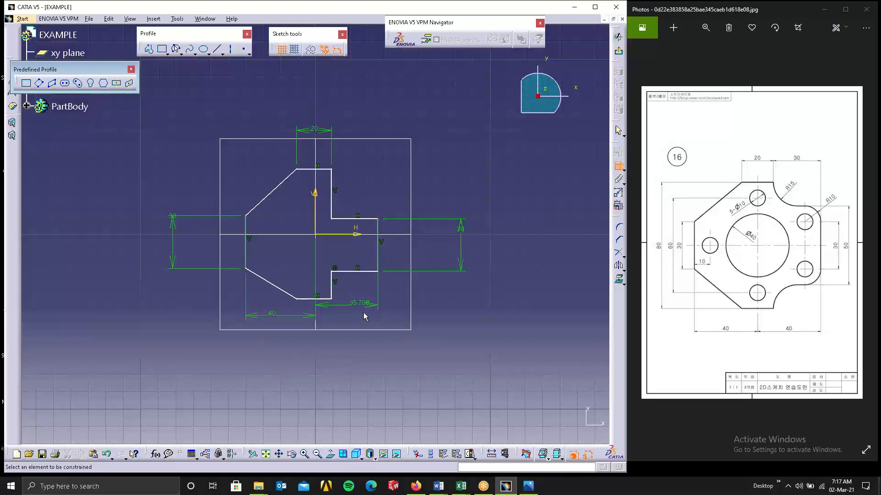
double_click(365, 307)
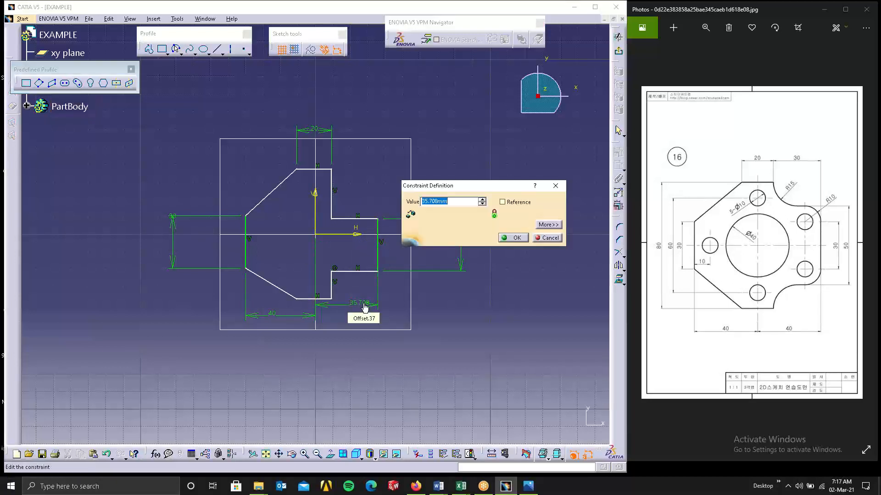
type("40")
key("Return")
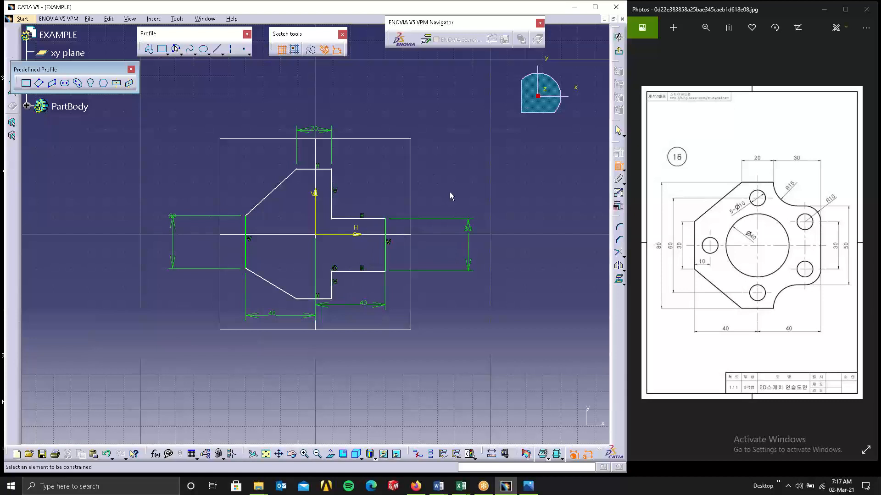
- Make the upper and lower horizontal edges of the right step symmetric about the horizontal axis
left_click(619, 166)
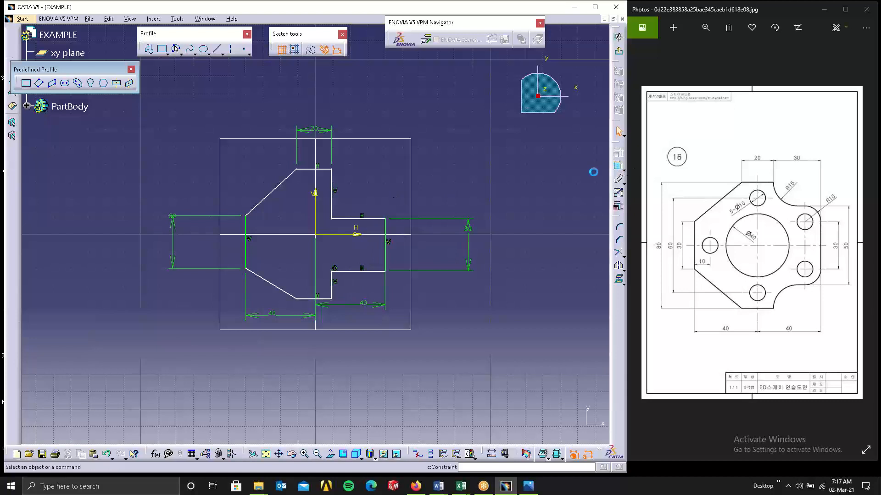
left_click(369, 220)
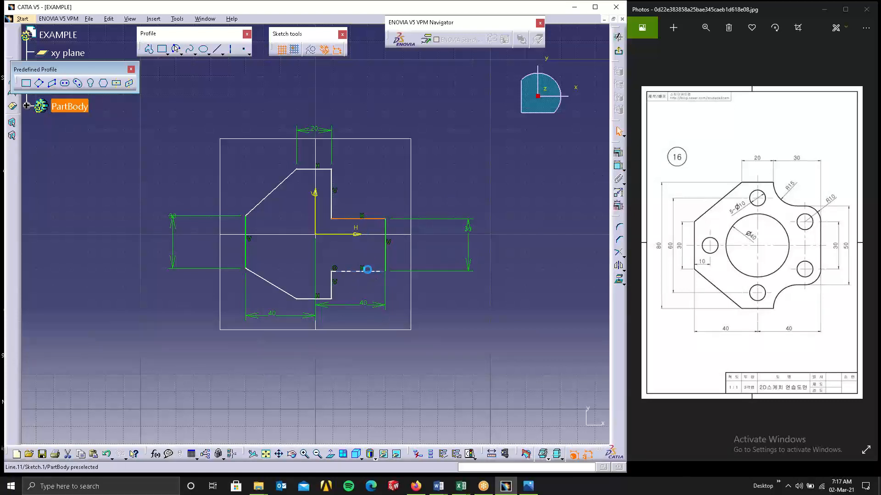
left_click(366, 271, "ctrl")
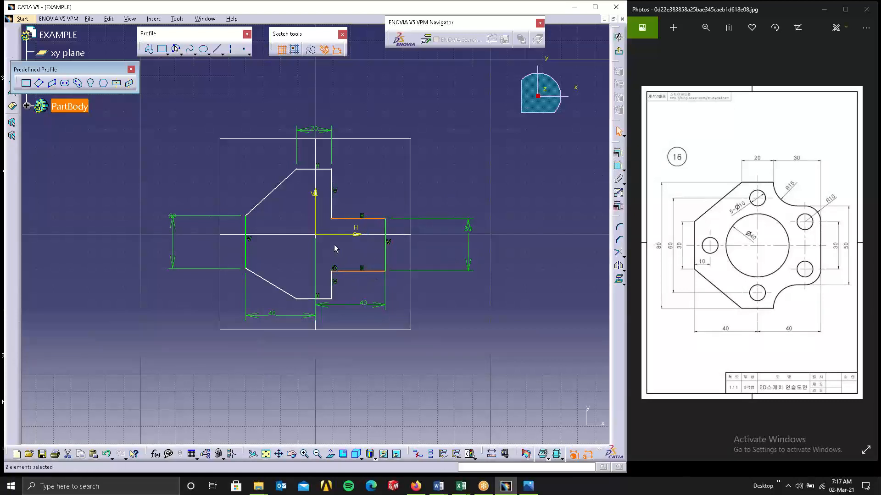
left_click(367, 235, "ctrl")
left_click(618, 152)
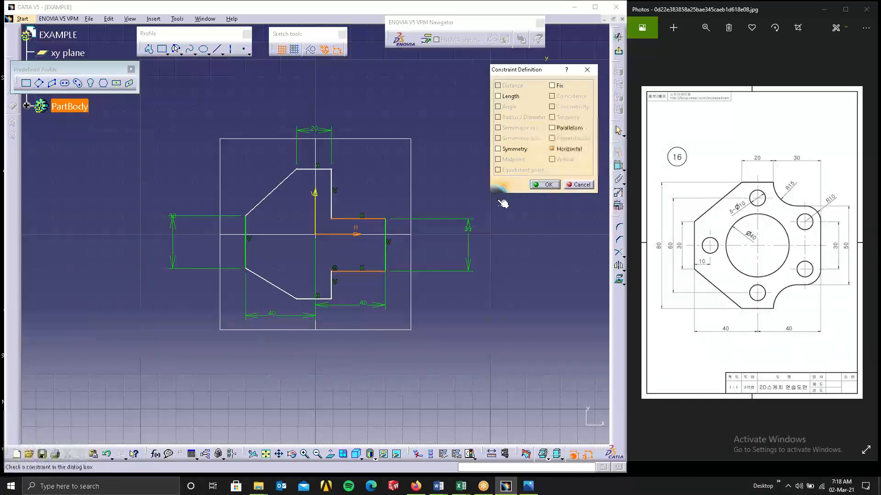
left_click(514, 148)
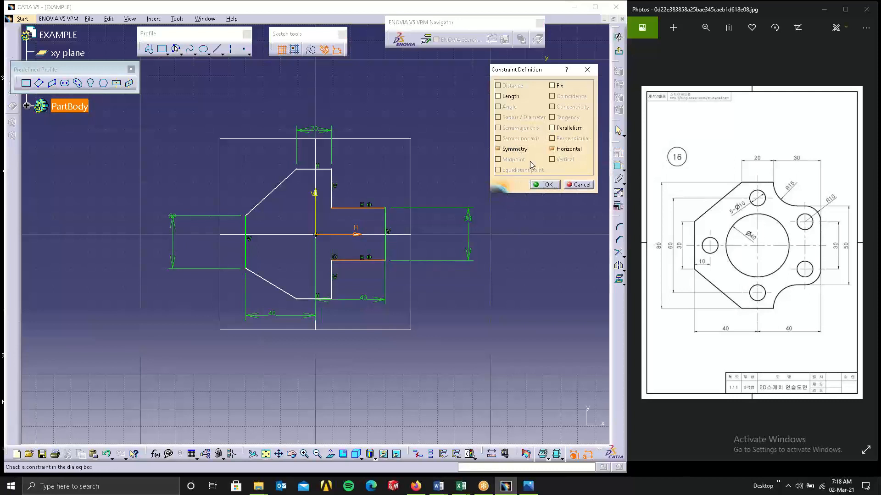
left_click(545, 184)
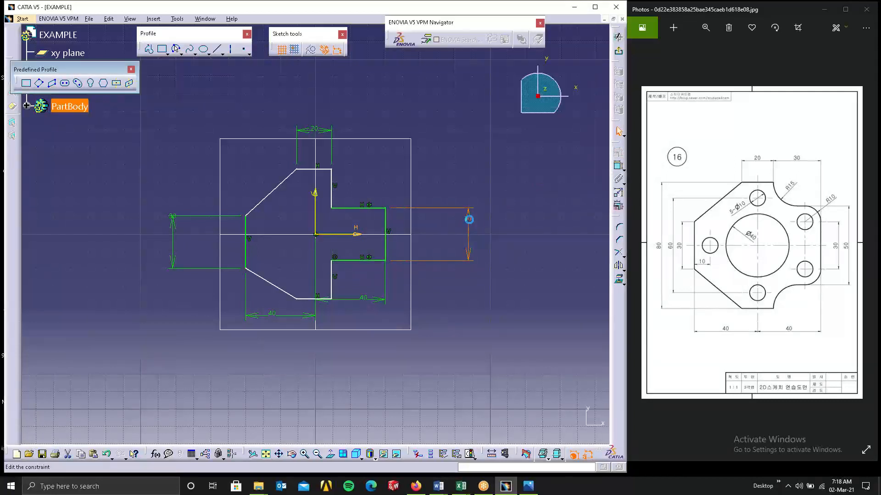
- Set the height dimension of the profile's right step to 40 mm
double_click(469, 219)
type("40")
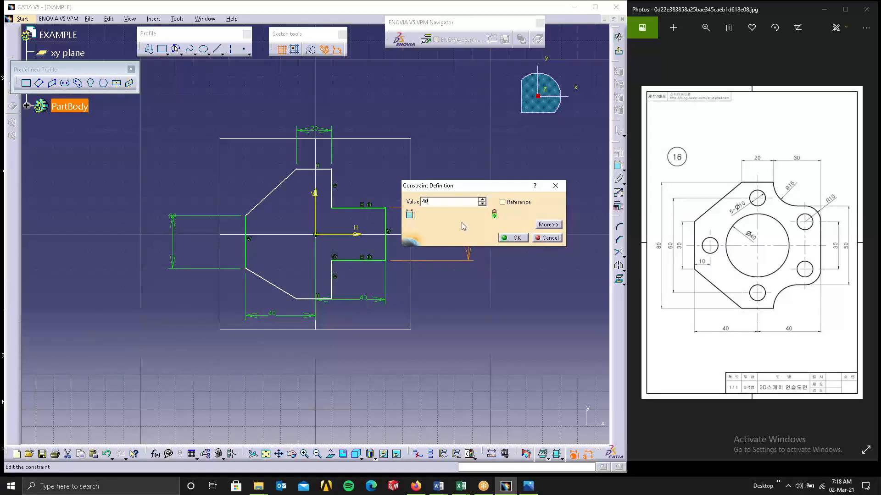
key("Return")
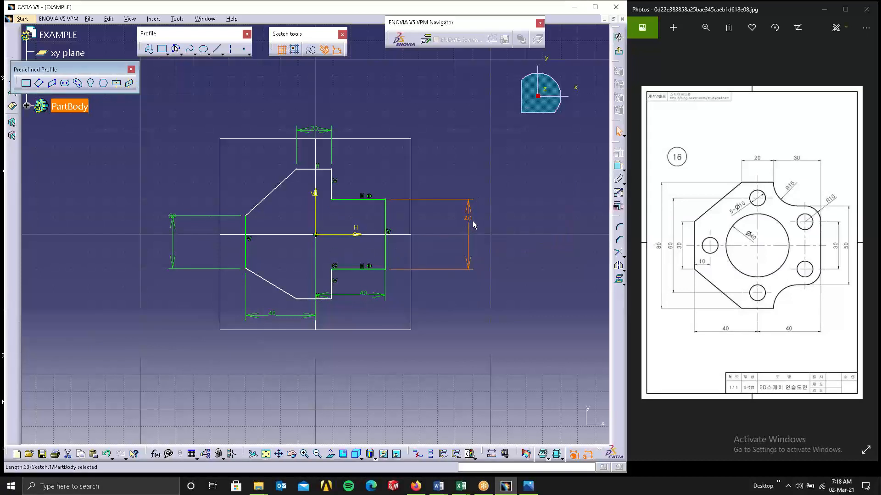
- Set the height dimension of the profile's right step to 30 mm
double_click(468, 219)
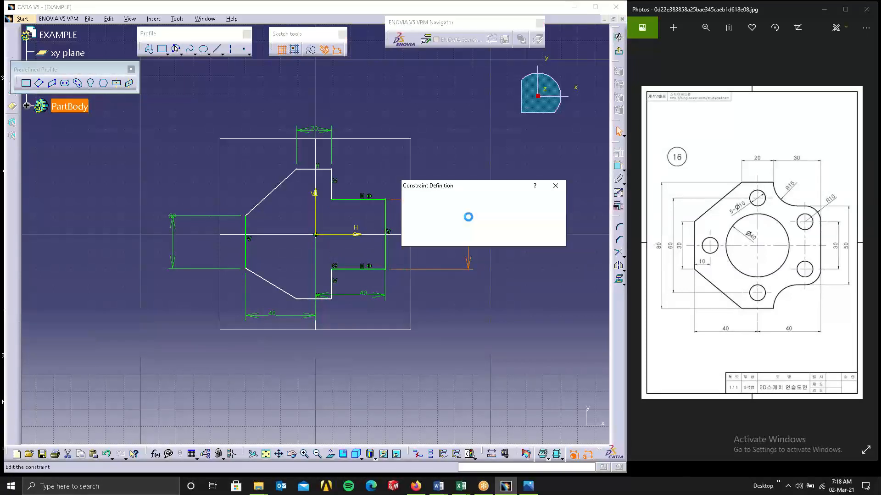
type("30")
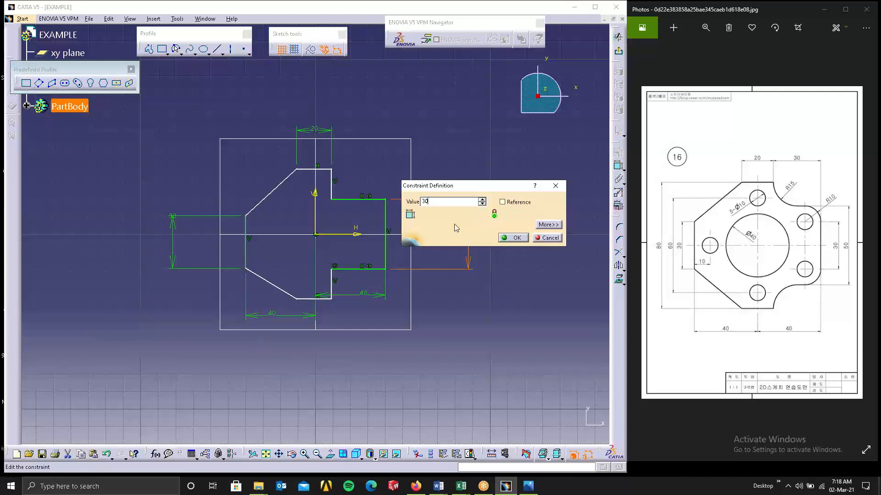
key("Return")
left_click(518, 235)
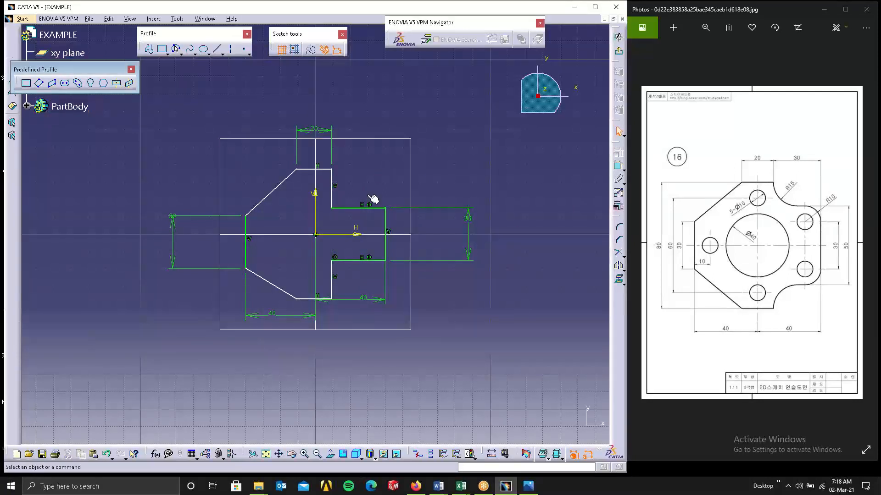
- Make the outermost left and right vertical edges symmetric about the vertical axis and delete the left edge's 40 mm distance dimension
left_click(245, 228)
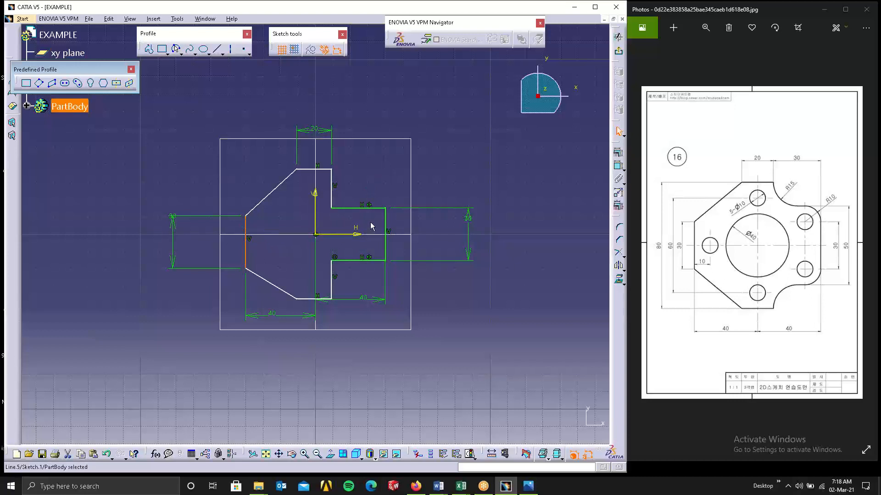
left_click(385, 222, "ctrl")
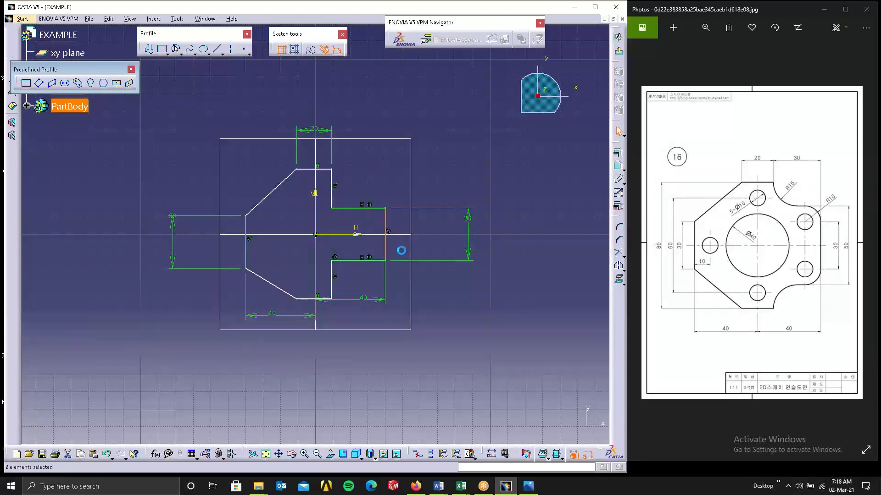
left_click(314, 208, "ctrl")
left_click(619, 153)
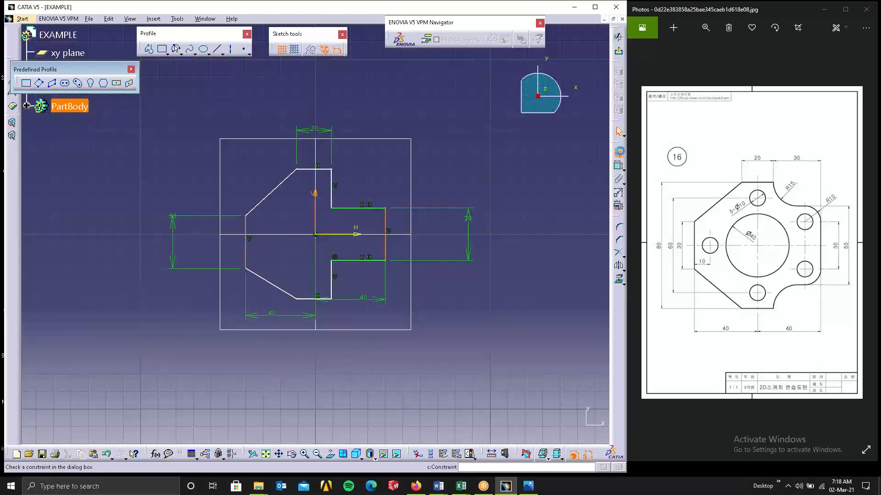
left_click(499, 148)
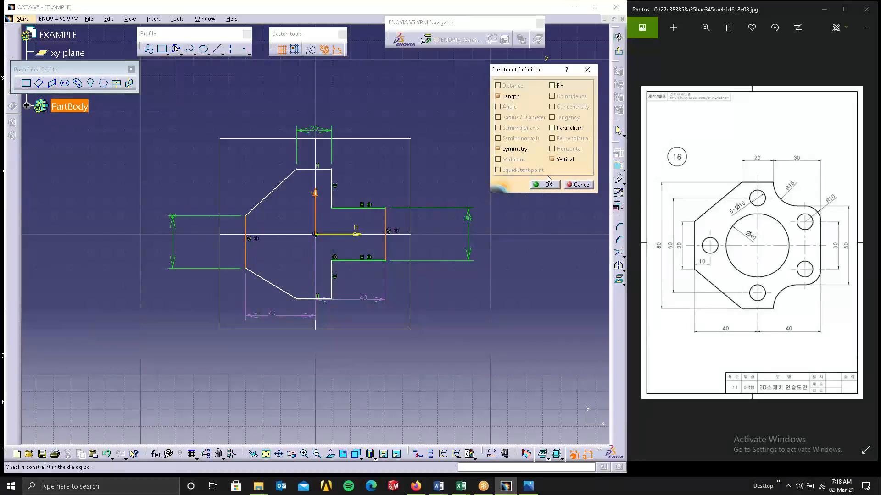
left_click(546, 184)
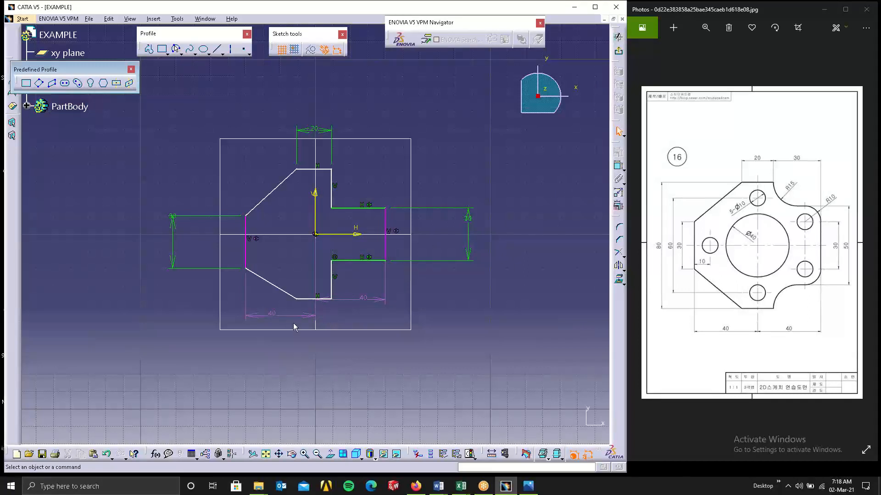
left_click(275, 316)
key("Delete")
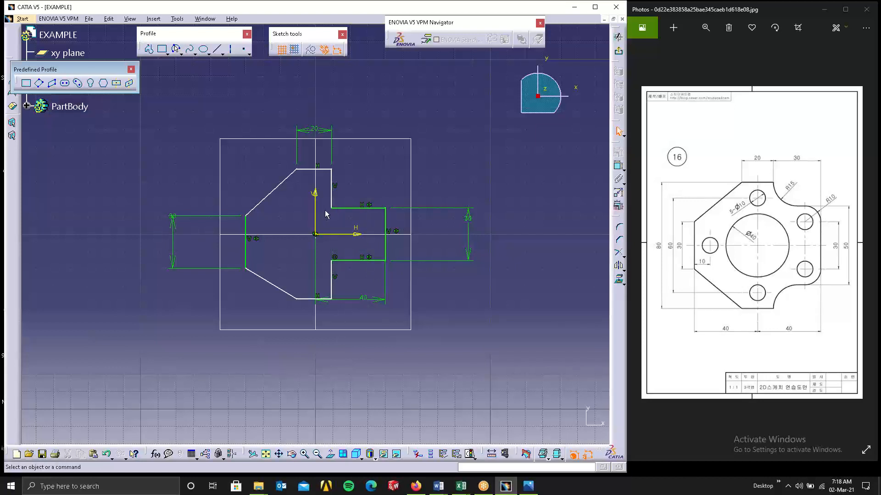
- Dimension the profile's uppermost horizontal edge from the horizontal axis and set the distance to 40 mm
left_click(619, 169)
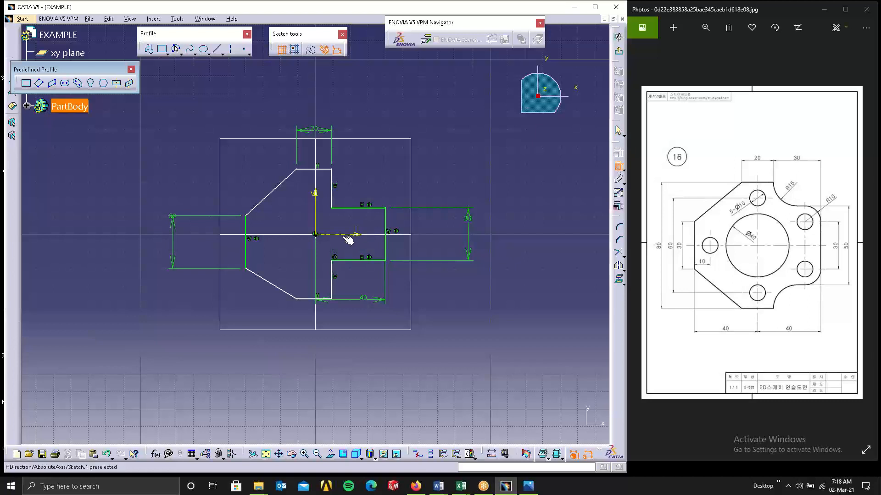
left_click(342, 235)
left_click(327, 171)
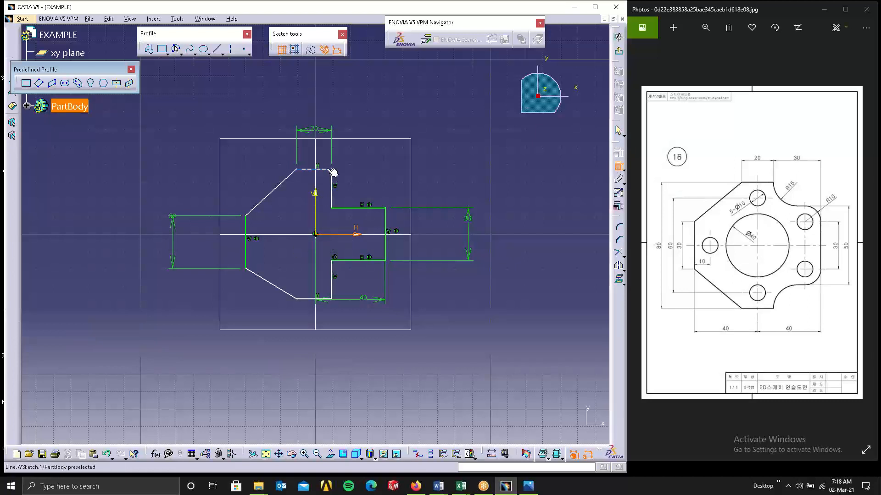
left_click(158, 176)
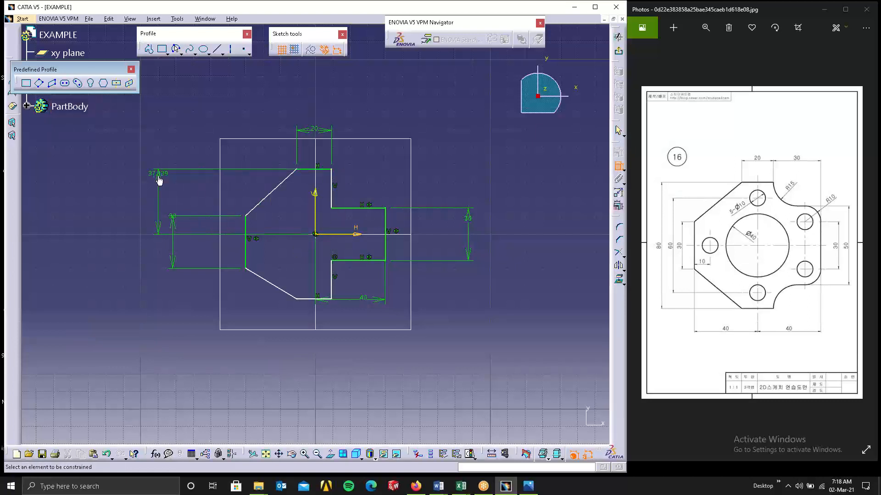
double_click(157, 174)
type("40")
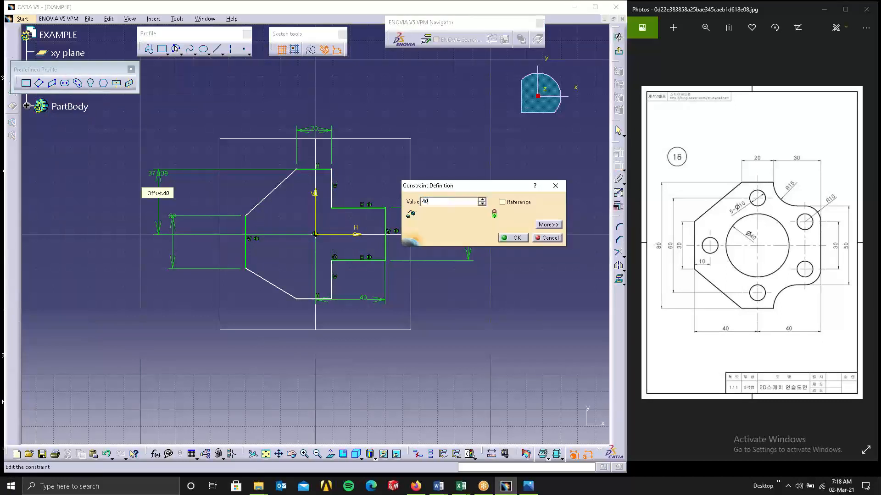
key("Return")
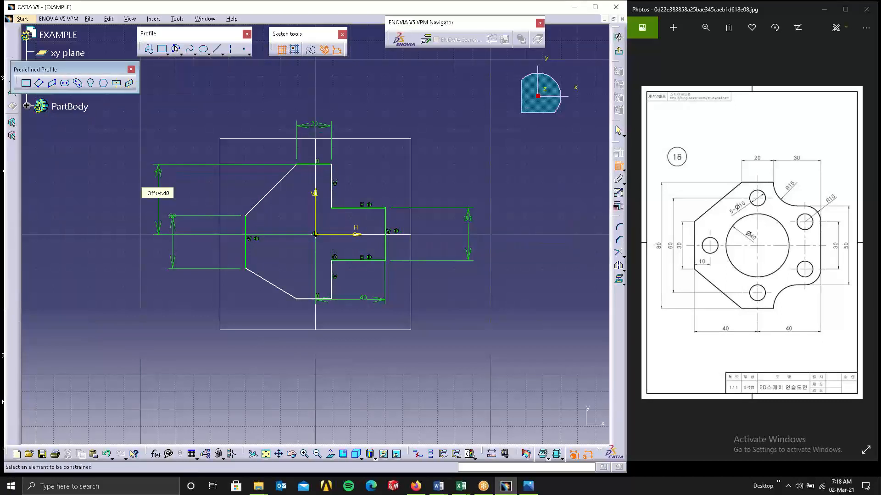
left_click(326, 164)
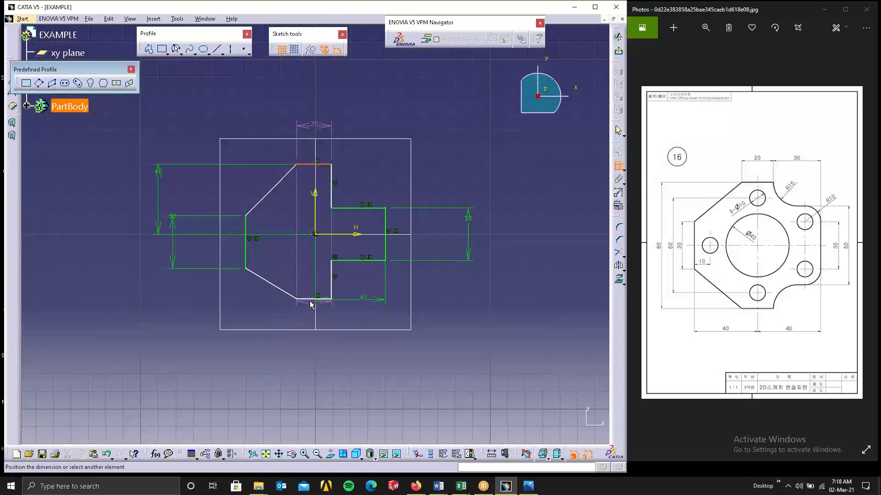
key("Escape")
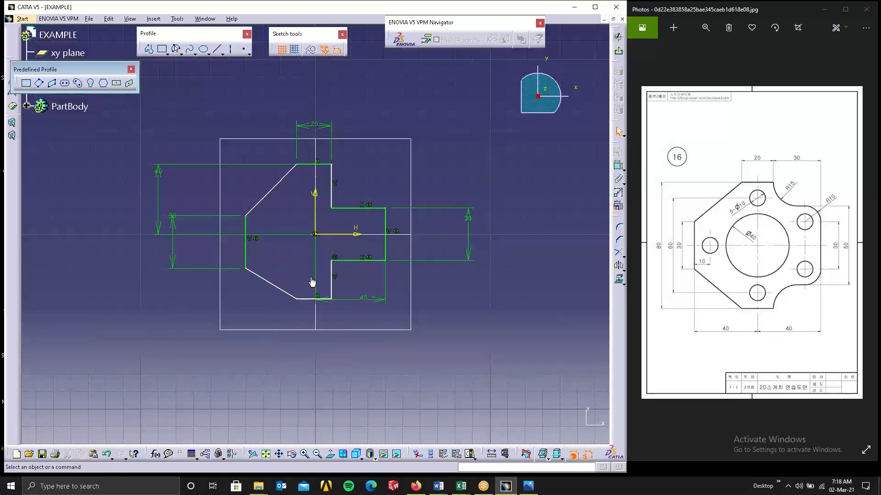
- Make the profile's uppermost and lowermost horizontal edges symmetric about the horizontal axis
left_click(328, 164)
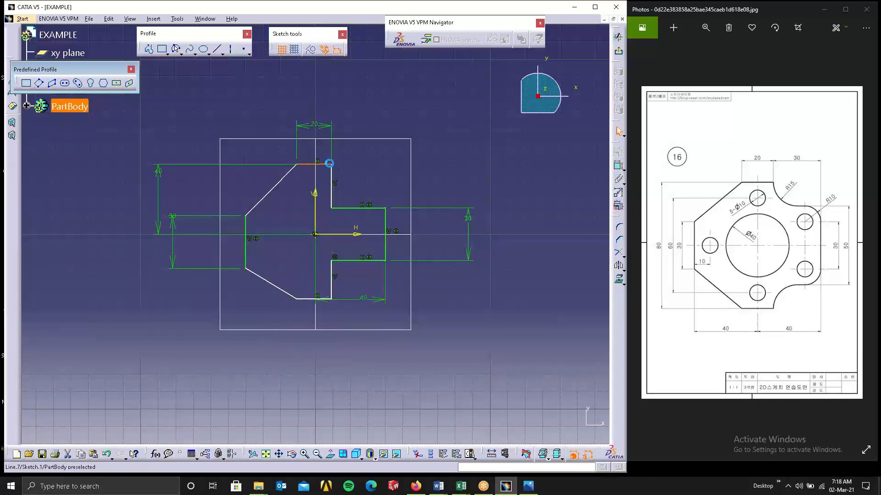
left_click(324, 300, "ctrl")
left_click(353, 235, "ctrl")
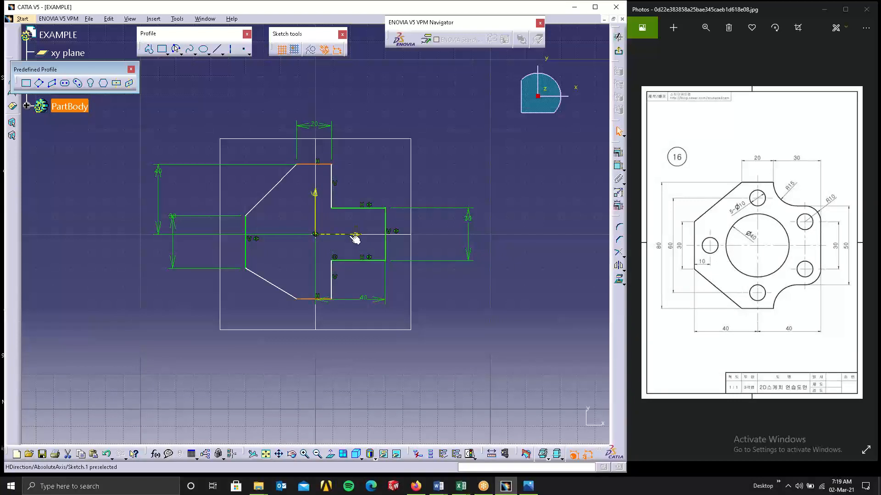
left_click(619, 152)
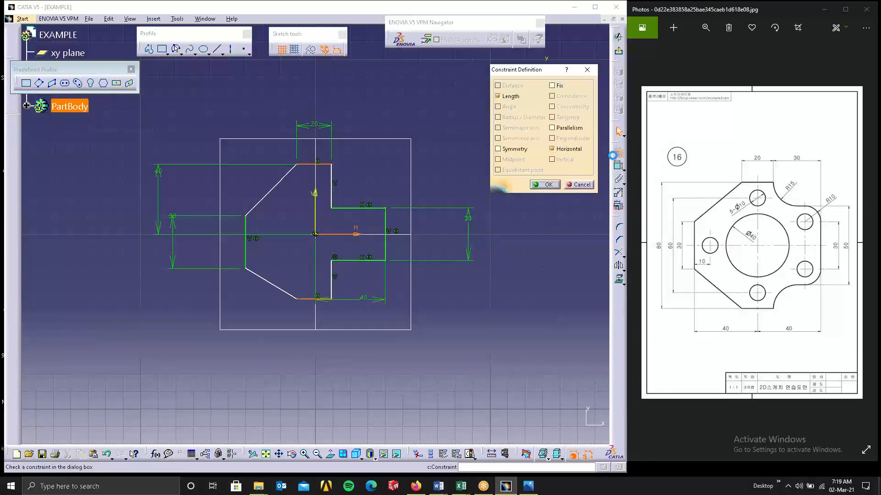
left_click(514, 149)
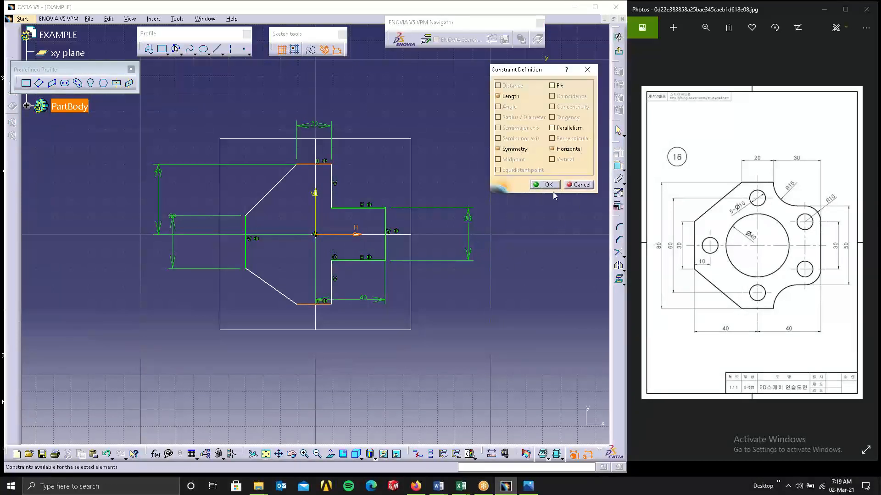
left_click(549, 184)
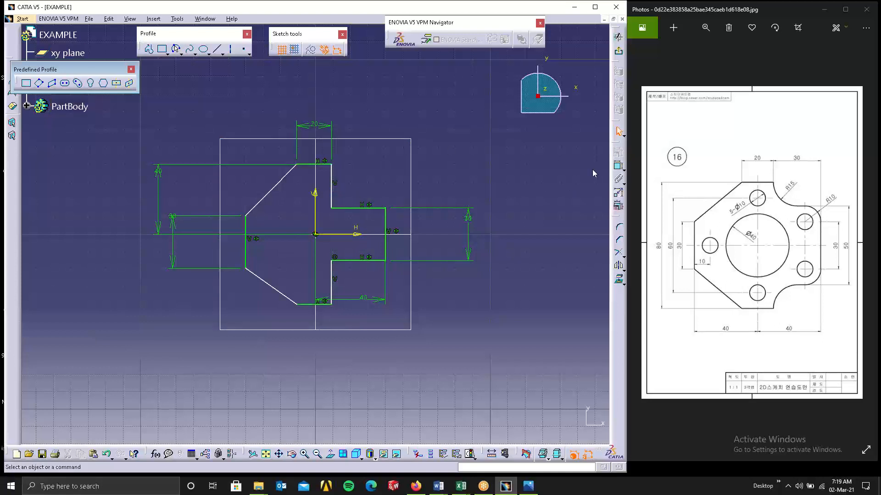
- Dimension the upper inner vertical edge from the vertical axis and set the distance to 10 mm
left_click(619, 166)
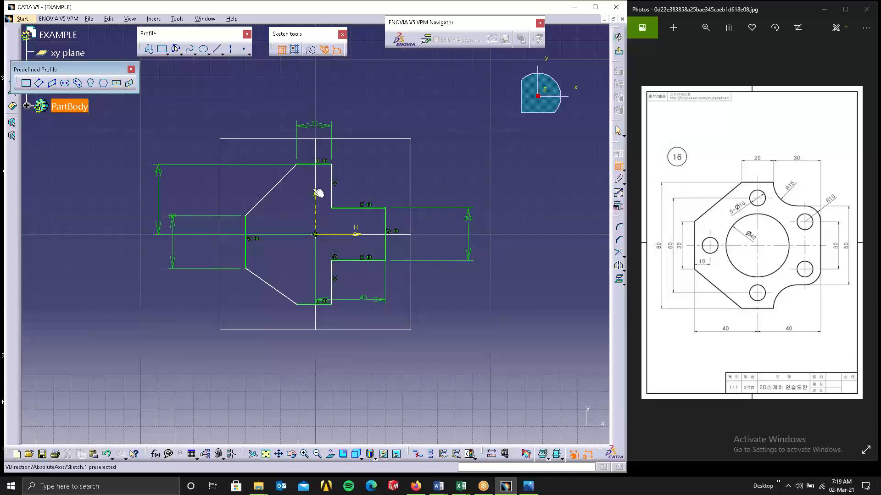
left_click(316, 194)
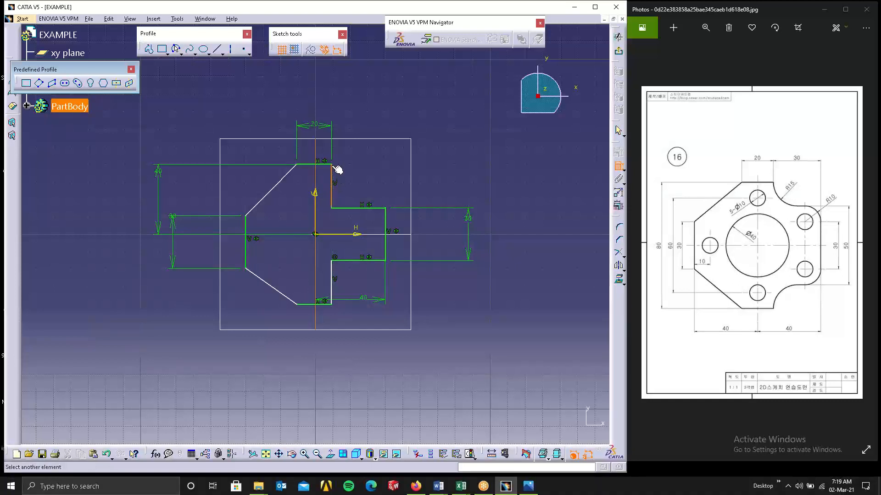
left_click(332, 177)
double_click(468, 174)
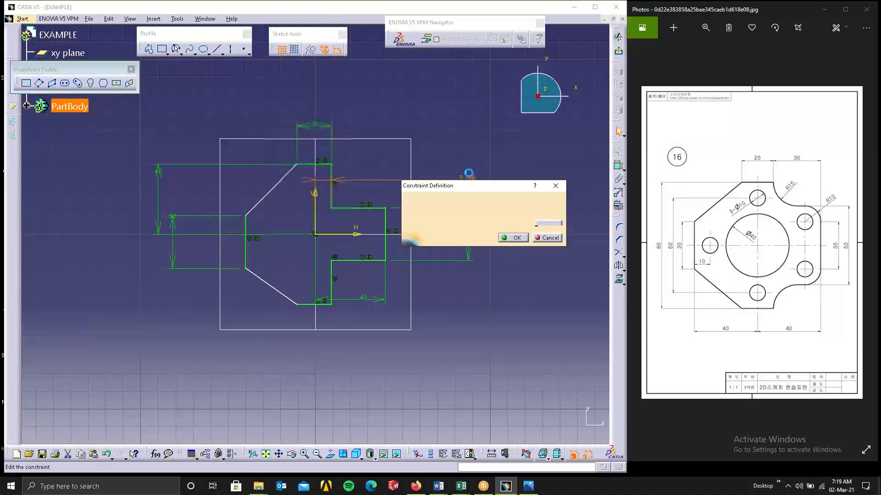
type("10")
key("Return")
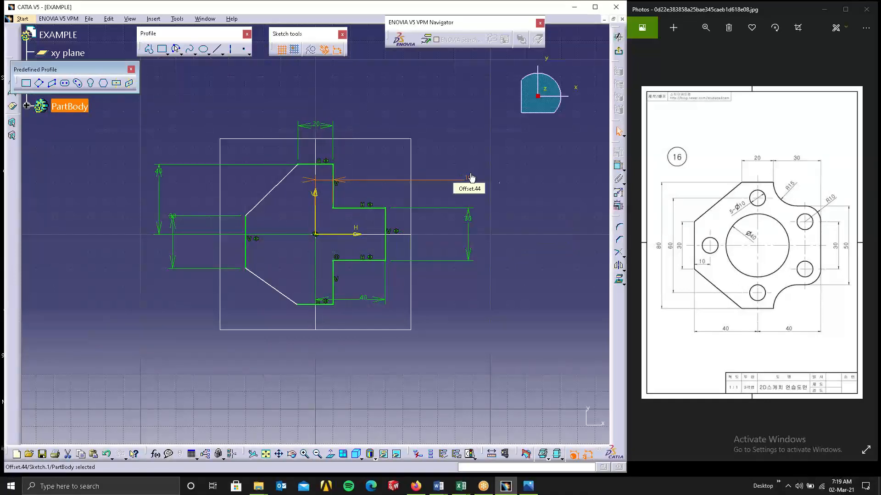
left_click(517, 207)
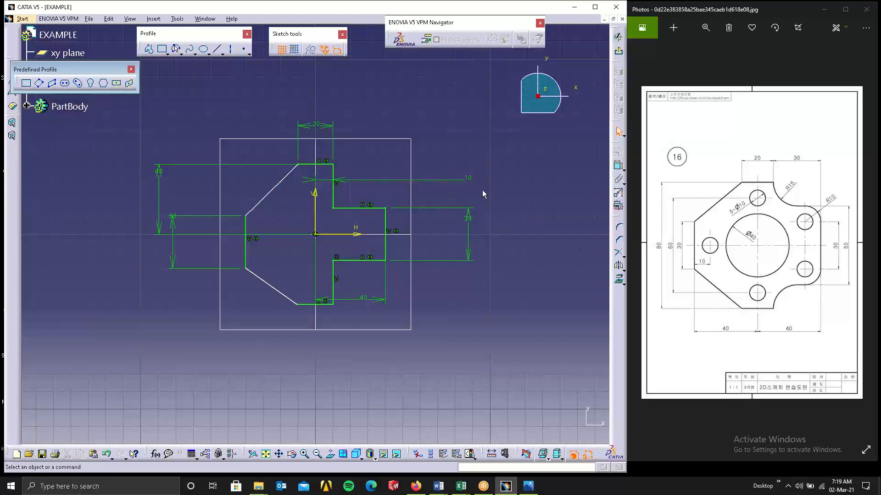
- Test how the upper slanted edge and the left vertical edge can still move, and undo the changes
left_click_drag(276, 190, 315, 161)
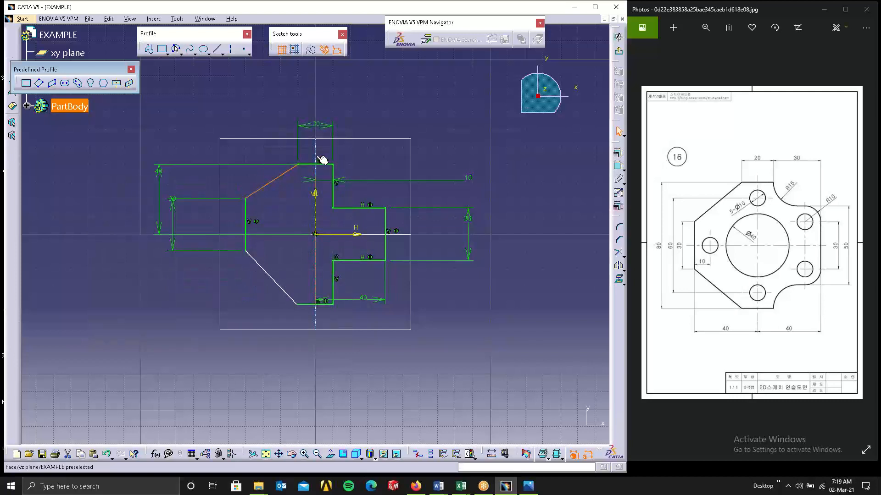
key("ctrl+z")
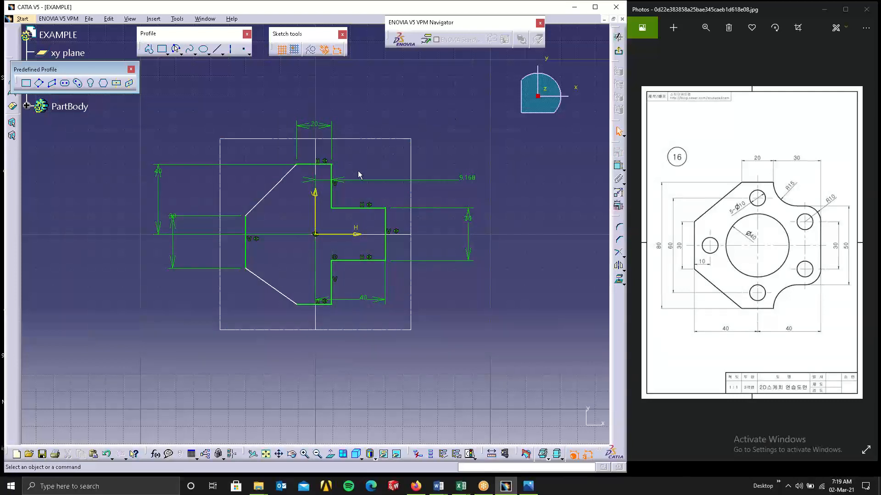
left_click_drag(245, 228, 246, 7)
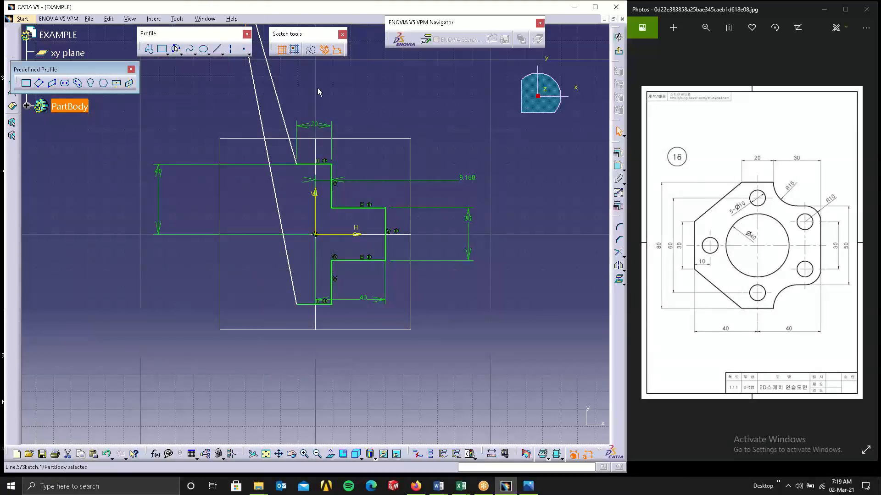
key("ctrl+z")
key("ctrl+z")
key("ctrl+z")
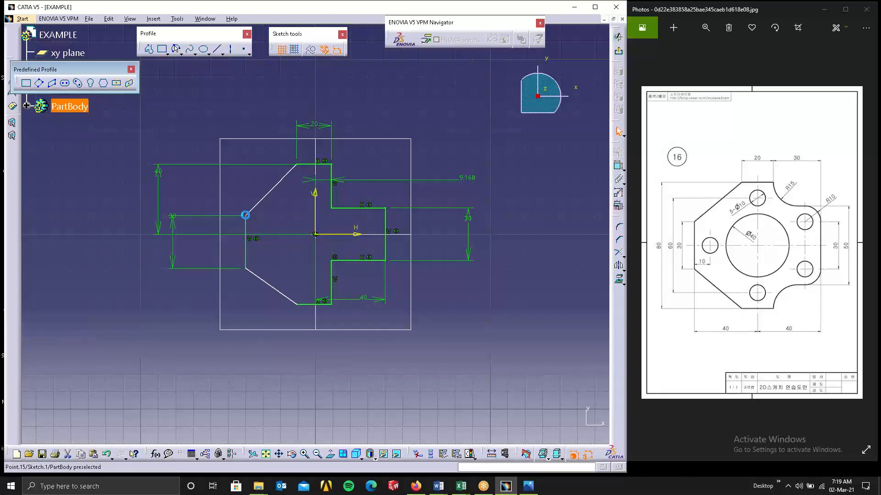
- Make the two endpoints of the left vertical edge symmetric about the horizontal axis
left_click(250, 231)
left_click(245, 267, "ctrl")
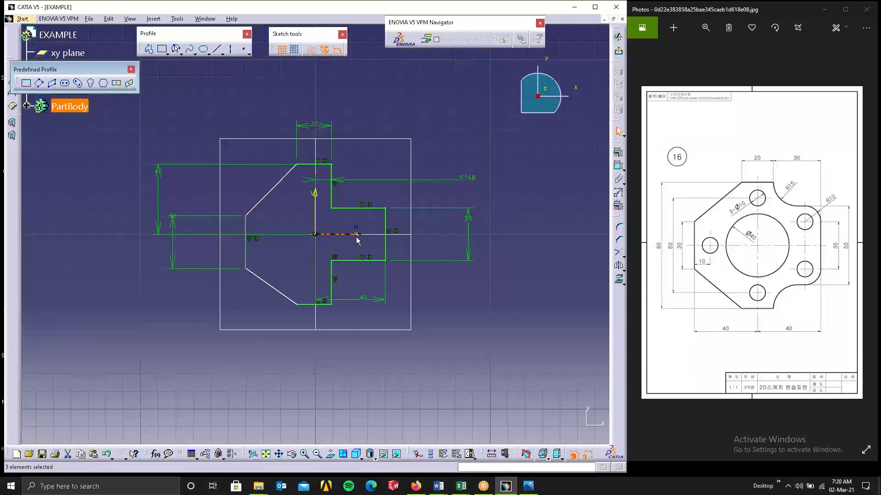
left_click(356, 235, "ctrl")
left_click(619, 150)
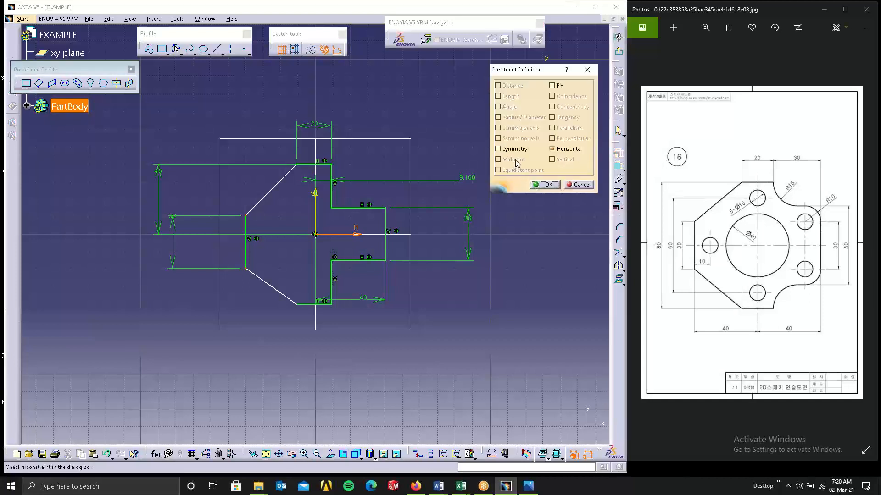
left_click(515, 148)
left_click(546, 185)
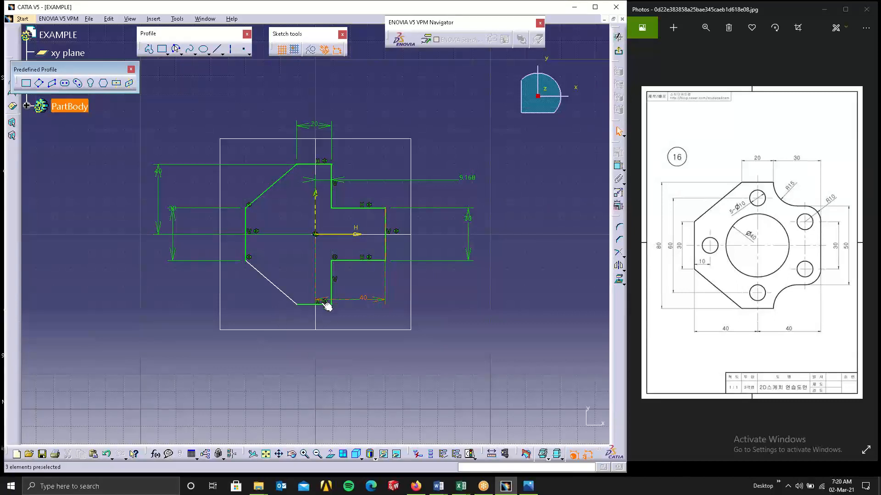
- Dimension the length of the profile's lowermost horizontal edge, placing the dimension just below it
left_click(619, 166)
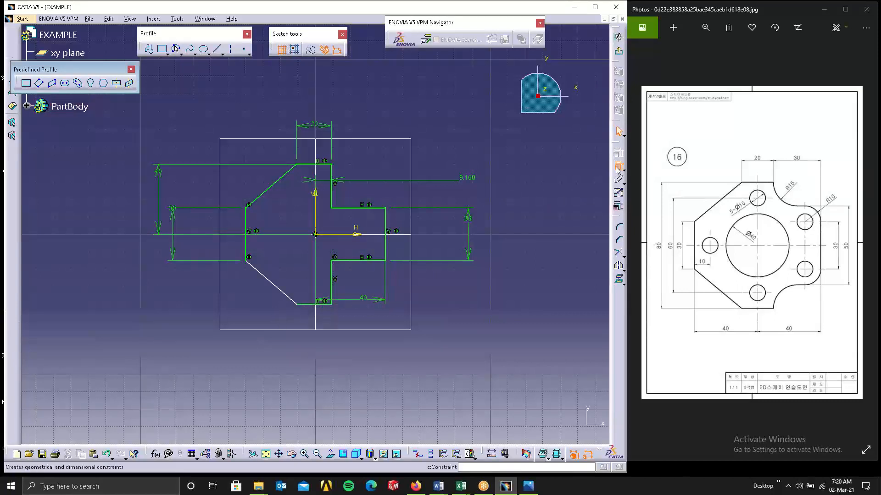
left_click(312, 304)
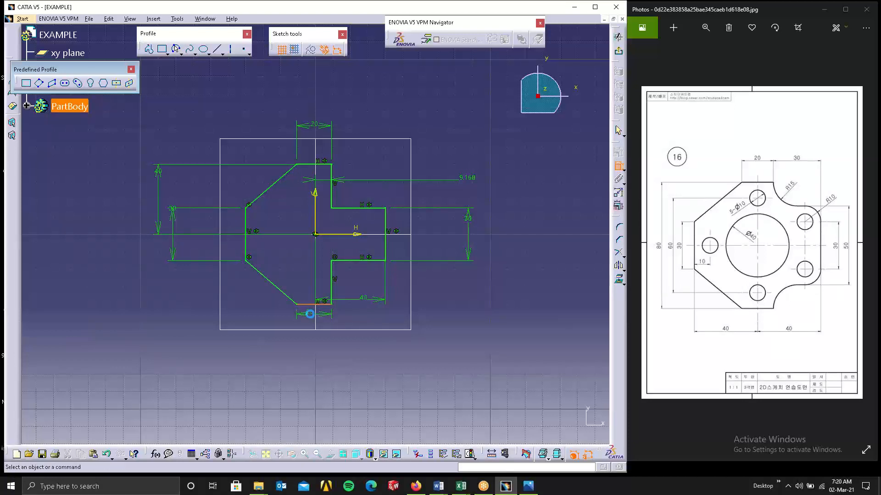
left_click(311, 314)
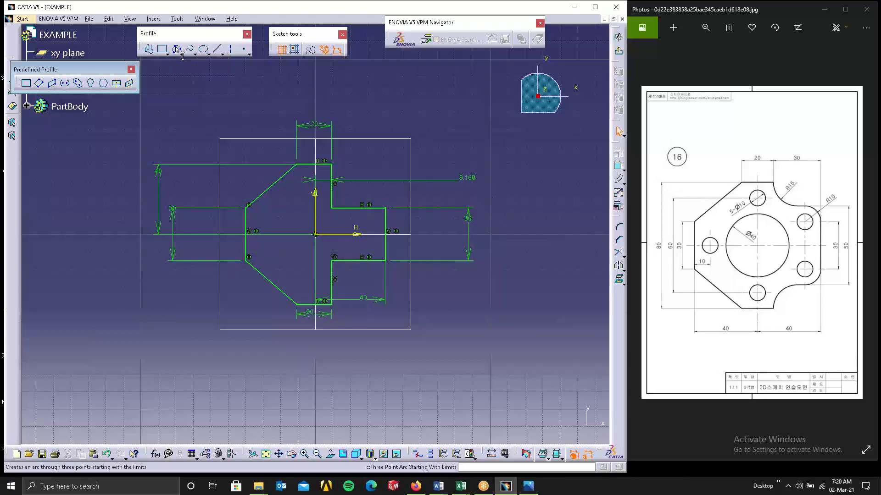
- Draw a circle centred on the upper horizontal edge of the profile's narrow right arm and set its diameter to 10 mm
left_click(180, 52)
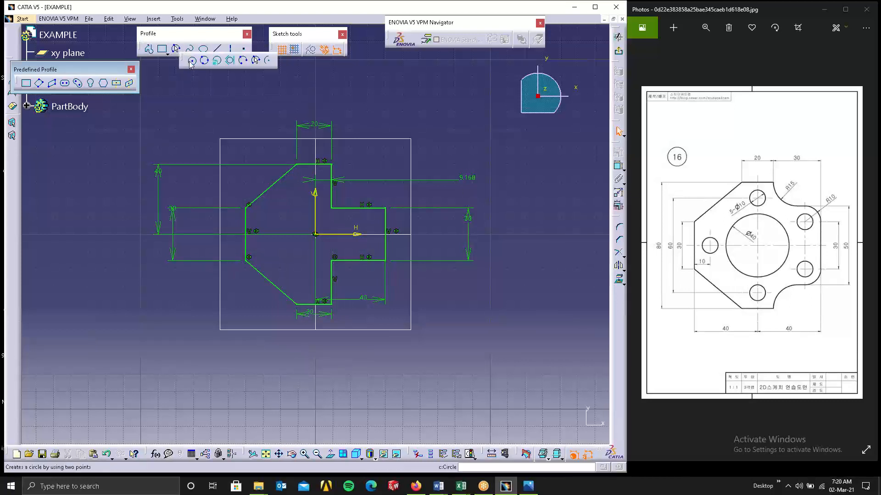
left_click(188, 62)
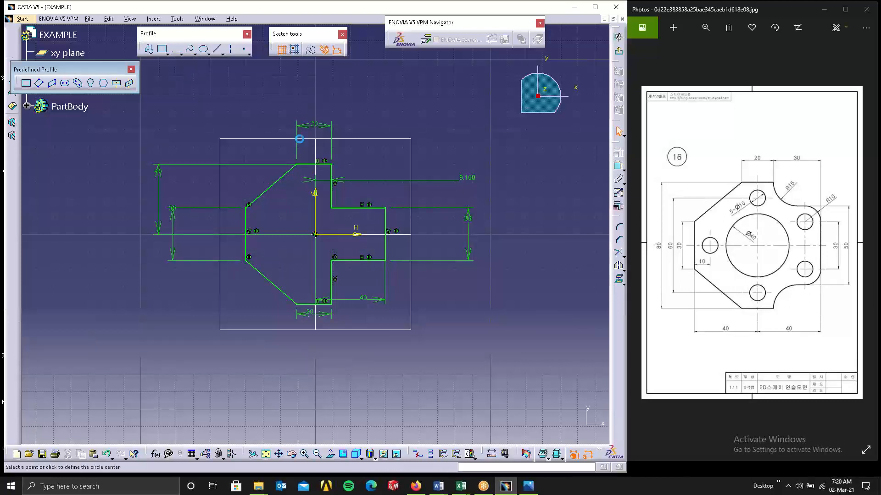
left_click(371, 208)
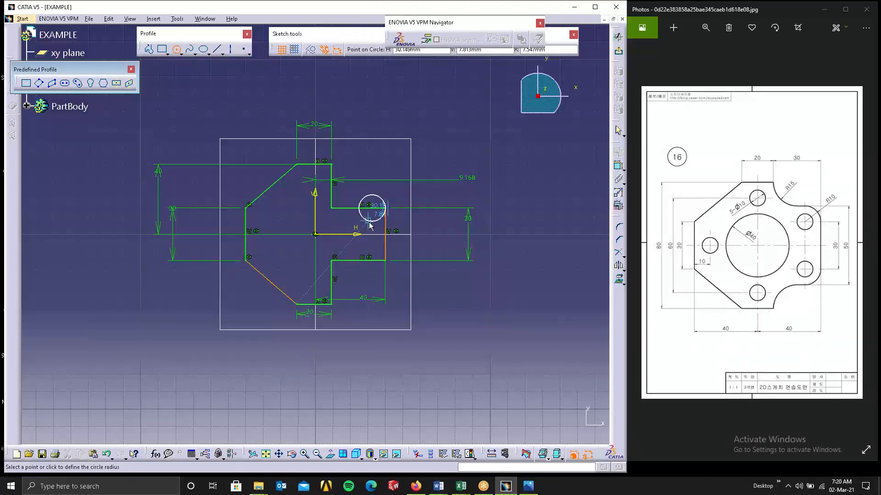
left_click(379, 219)
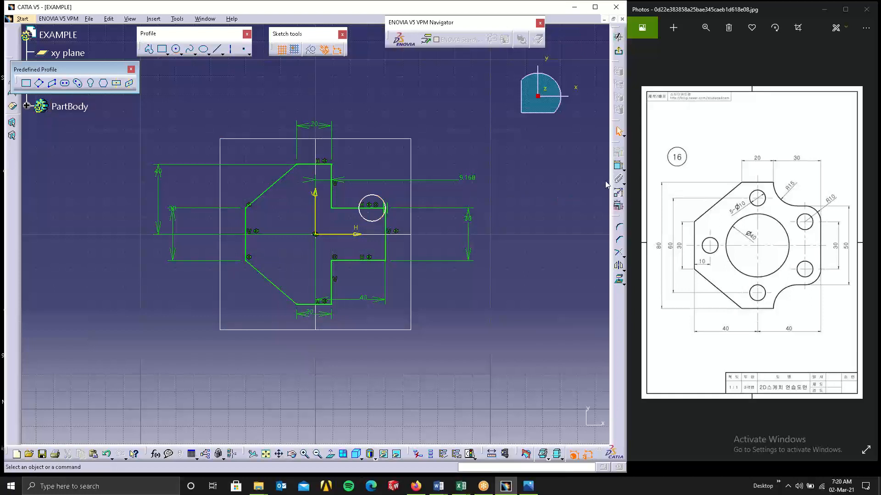
left_click(618, 168)
left_click(373, 196)
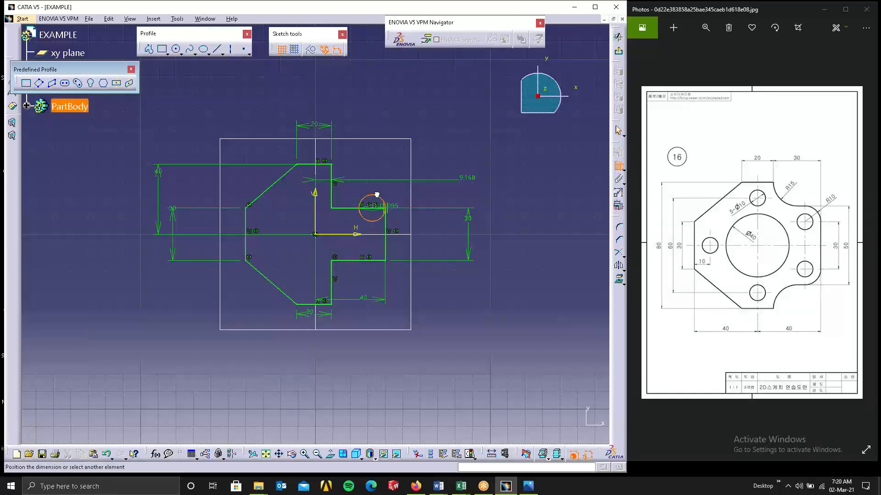
left_click(404, 198)
double_click(404, 198)
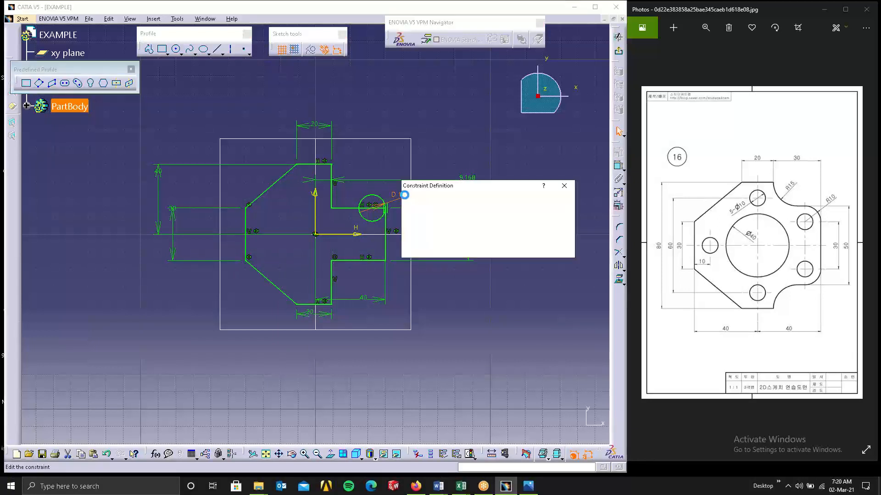
type("10")
key("Return")
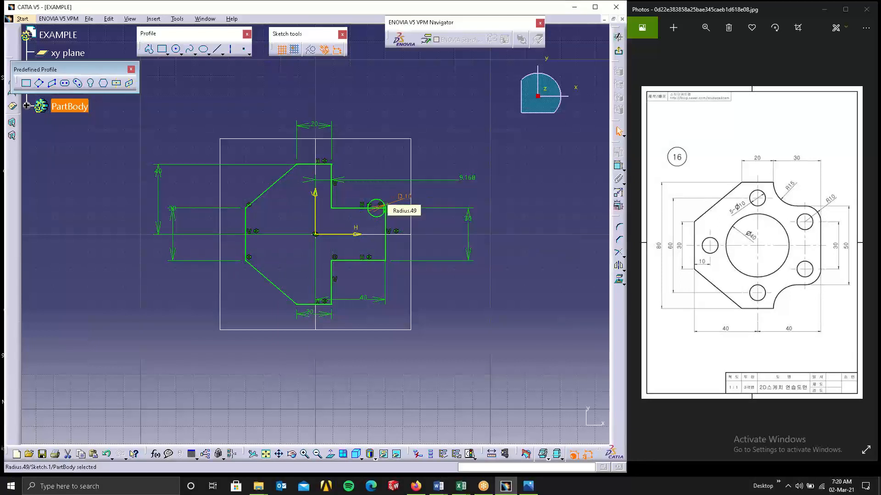
left_click(508, 209)
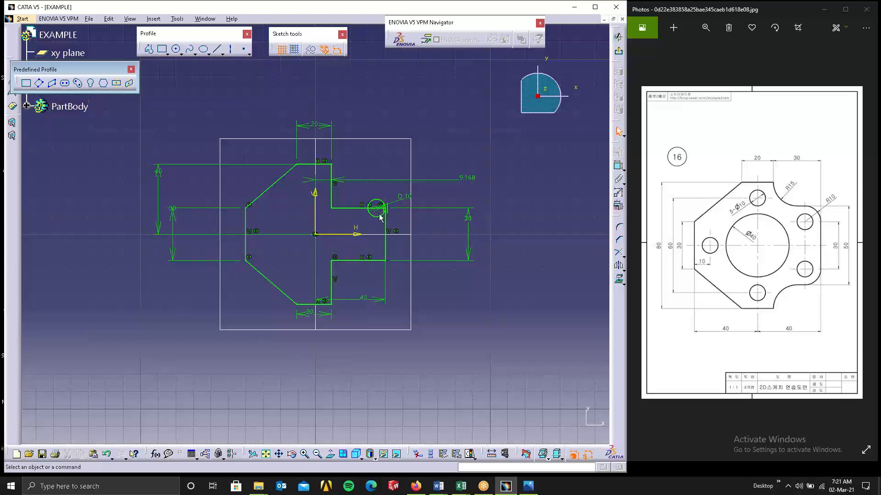
- Delete the circle with its adjoining edges, and undo back to the state before the circle was drawn
left_click_drag(363, 193, 421, 225)
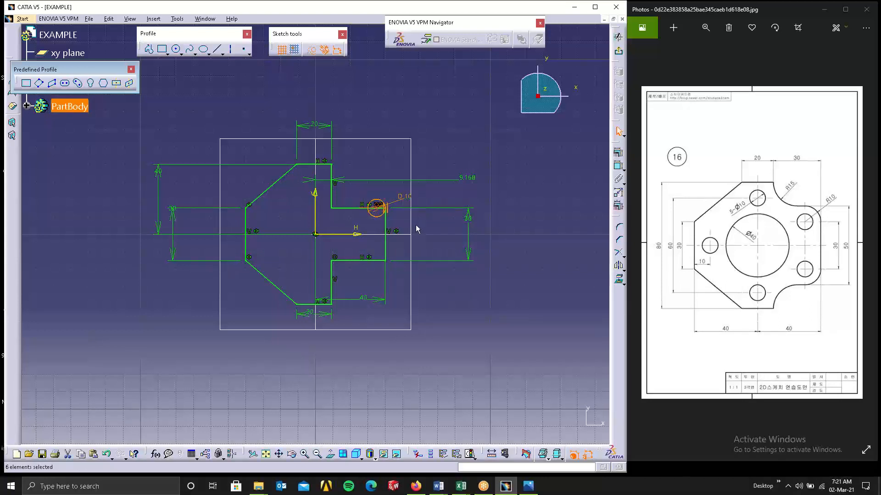
key("Delete")
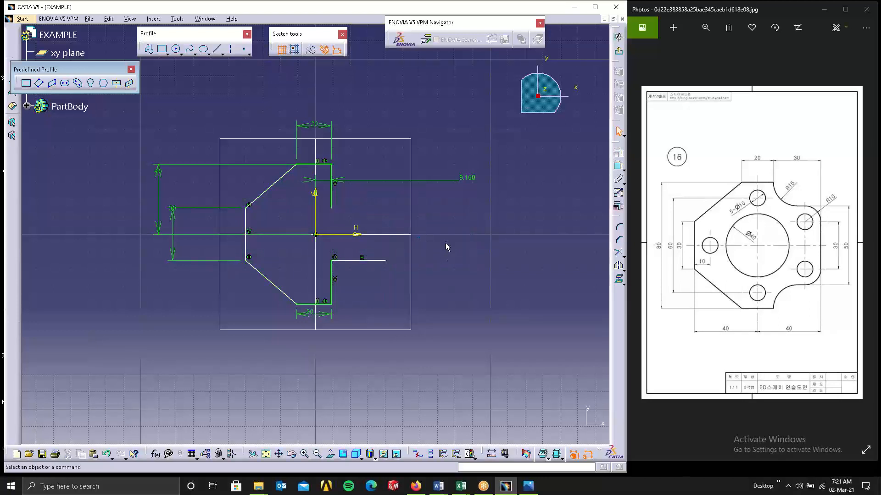
key("ctrl+z")
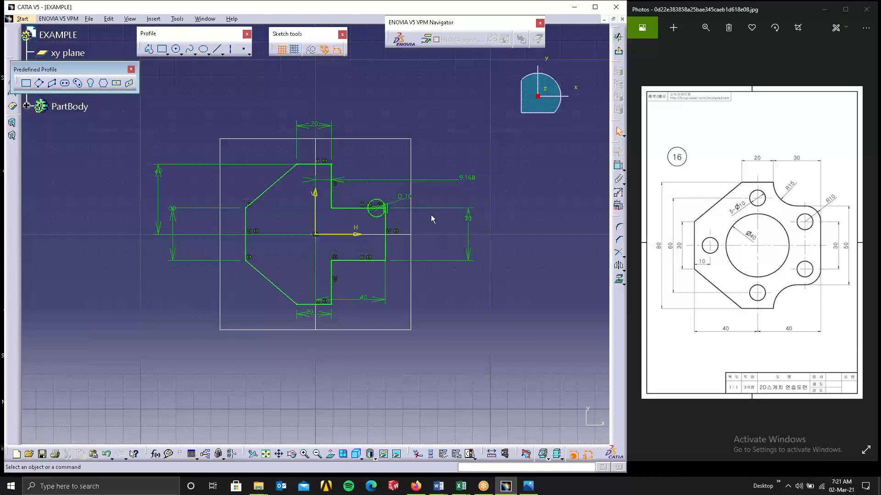
key("ctrl+z")
key("ctrl+z")
key("ctrl+z")
- Set the vertical distance between the right arm's upper and lower horizontal edges to 50 mm
double_click(475, 219)
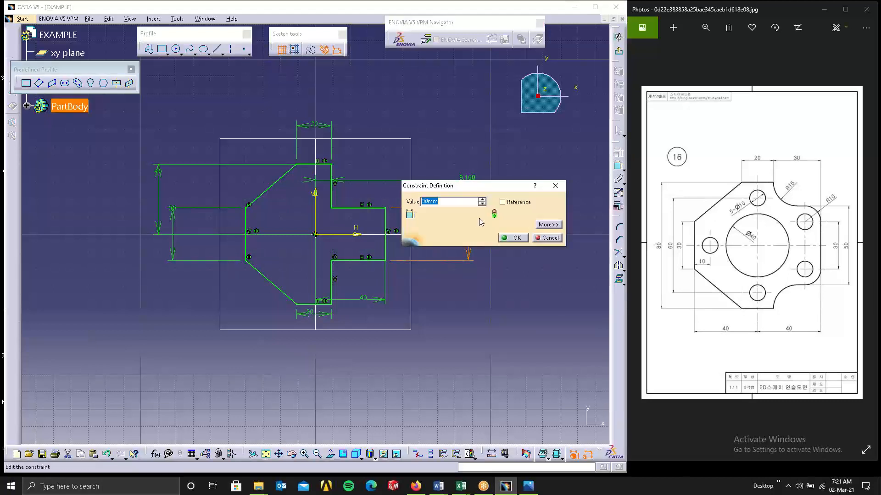
type("50")
key("Return")
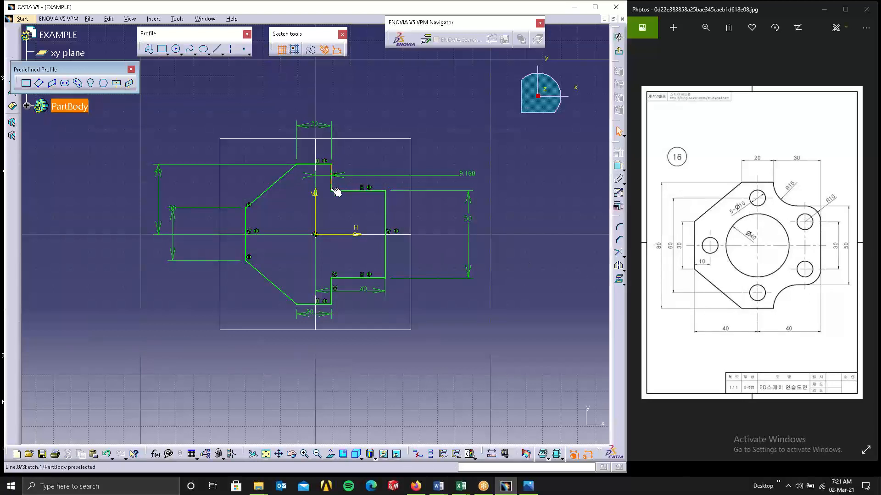
- Detach the set of circle and arc tools so it stays open over the sketch
left_click(180, 53)
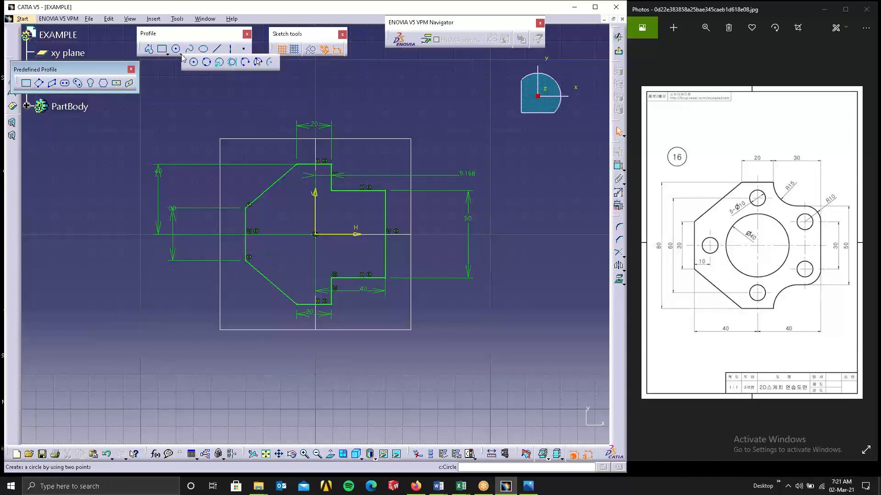
left_click_drag(172, 89, 182, 95)
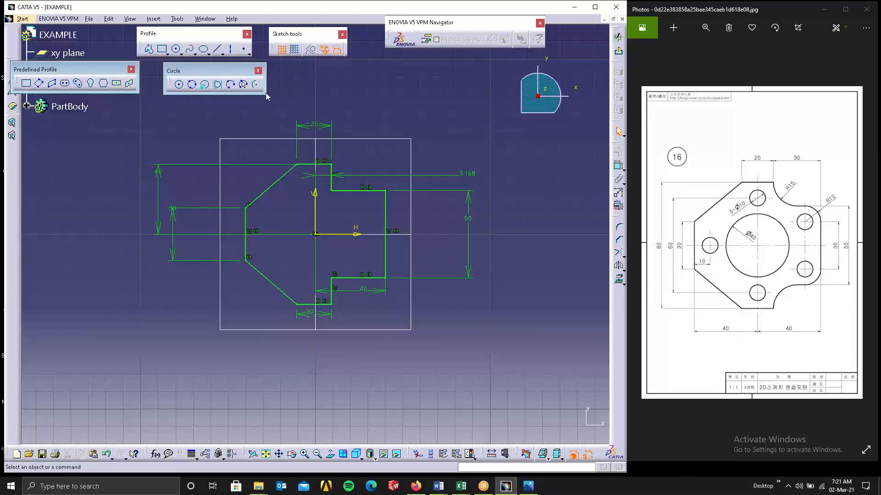
left_click(244, 85)
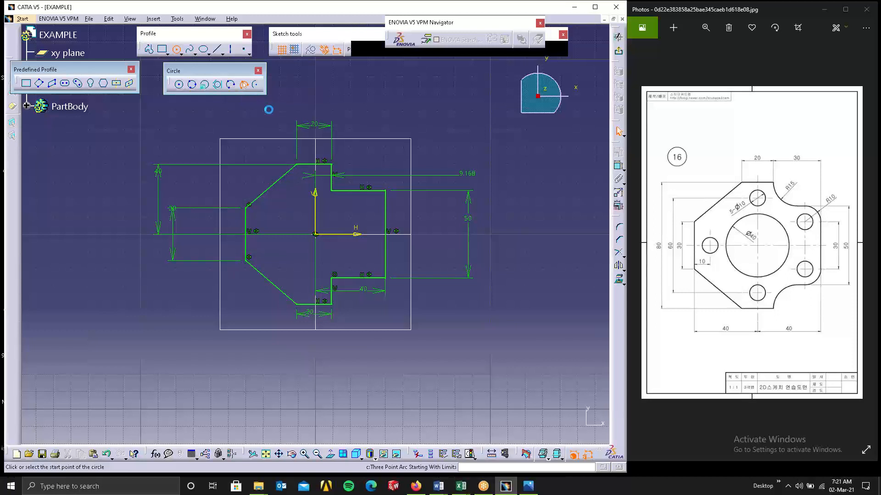
left_click(333, 165)
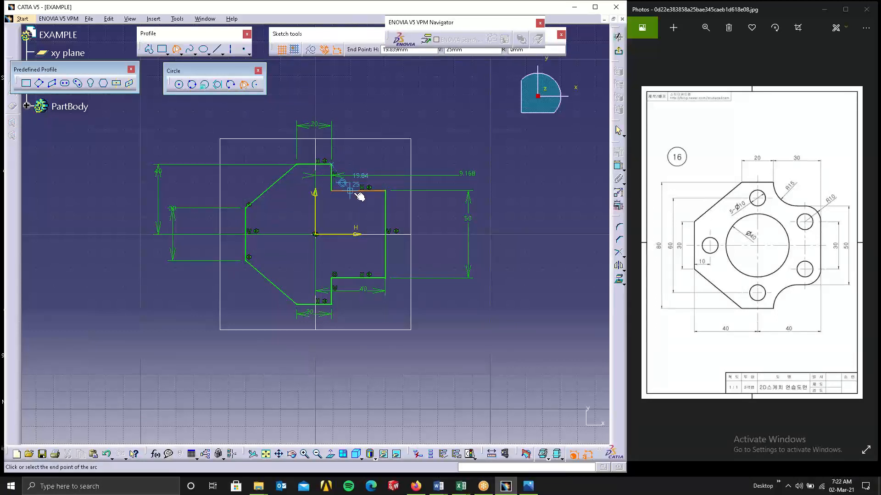
left_click(231, 84)
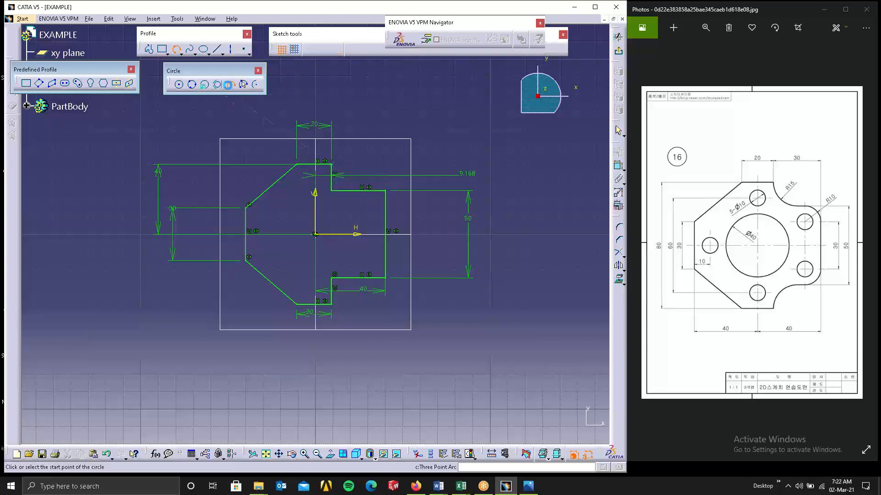
left_click(335, 168)
left_click(351, 188)
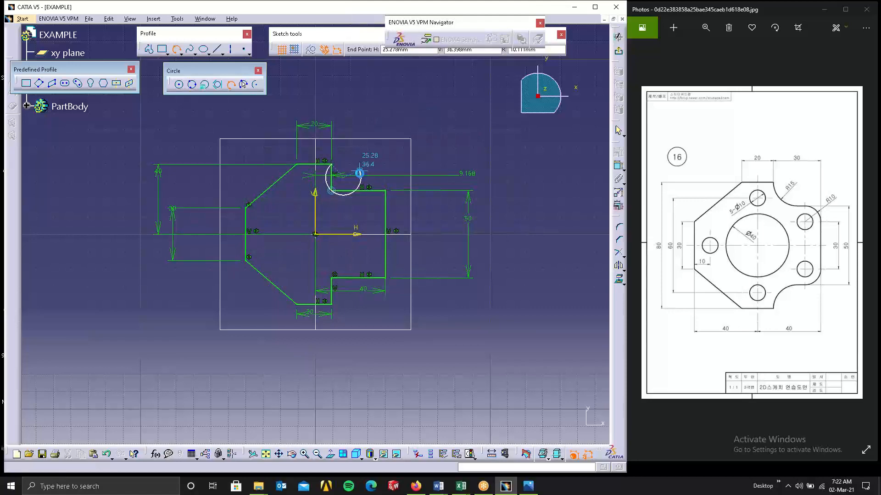
key("Escape")
- Draw a limits-first three-point arc of about 15.4 mm radius from the uppermost edge's right endpoint to the right arm's upper edge, curving toward the inner corner
left_click(240, 86)
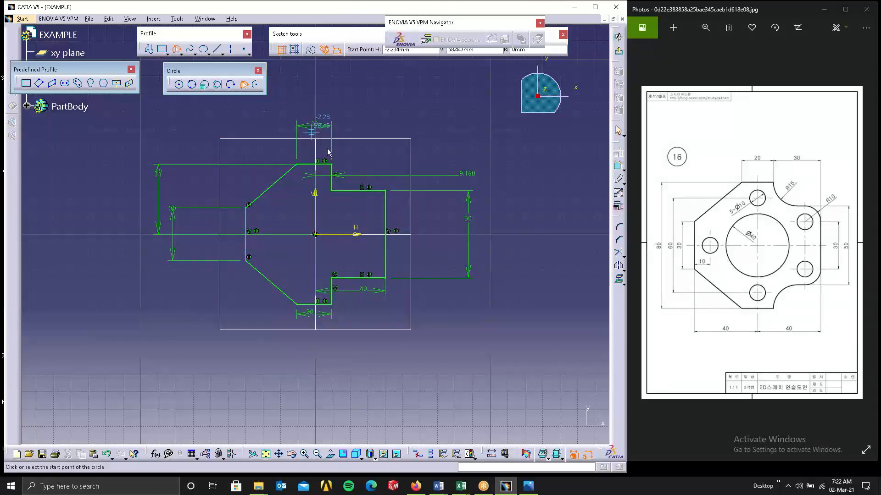
left_click(336, 170)
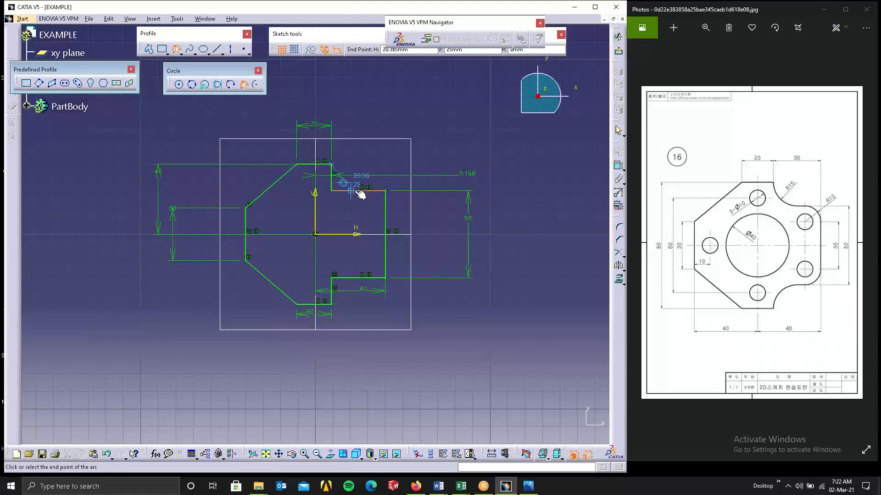
left_click(361, 192)
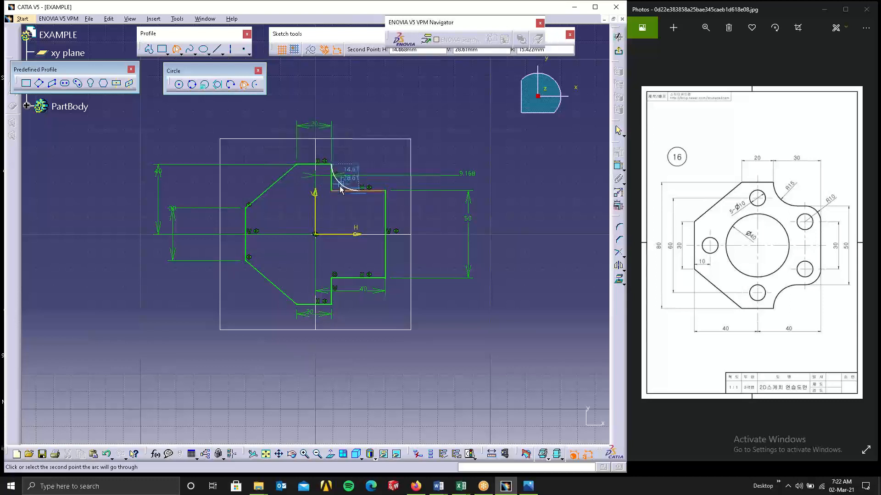
left_click(342, 187)
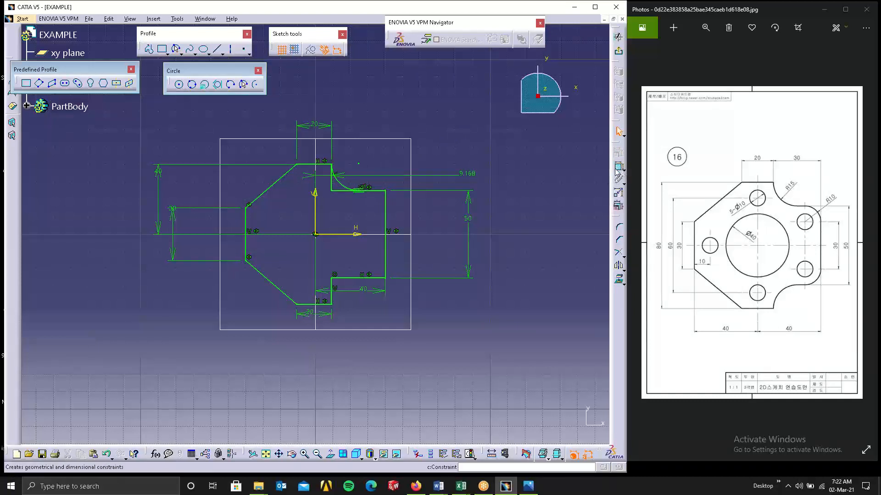
- Dimension the radius of the arc at the upper inner corner and set it to 15 mm
left_click(346, 186)
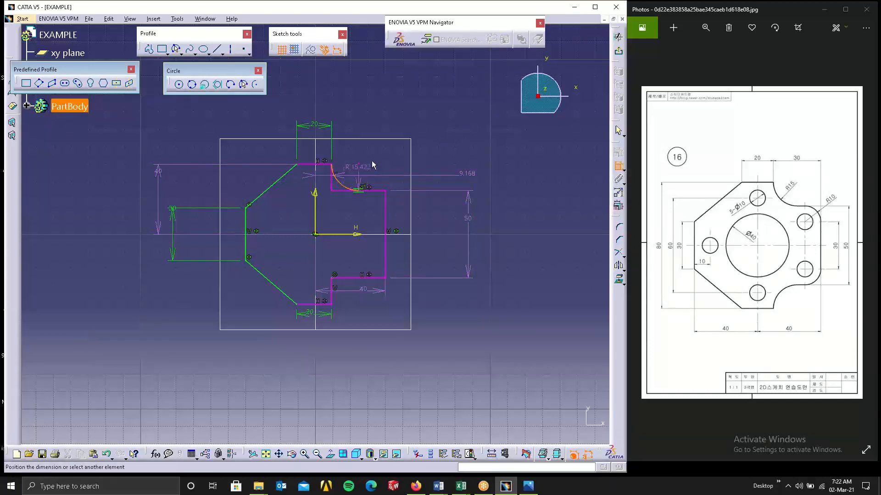
left_click(350, 171)
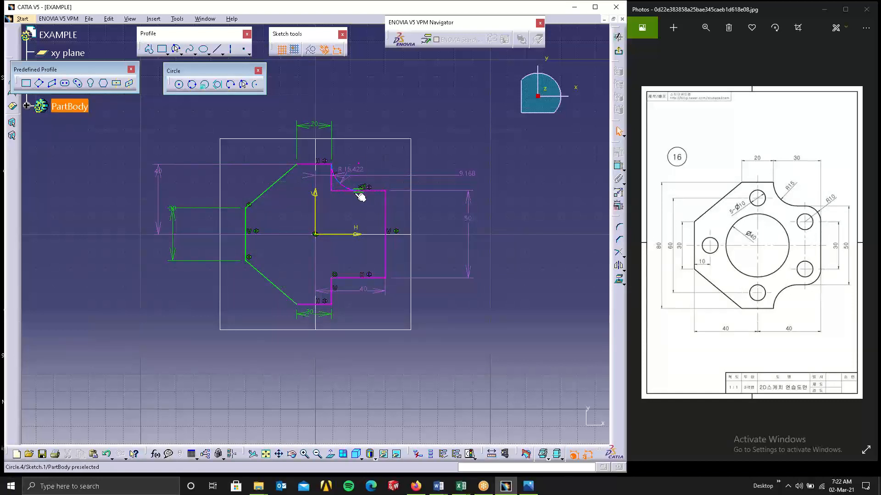
double_click(355, 174)
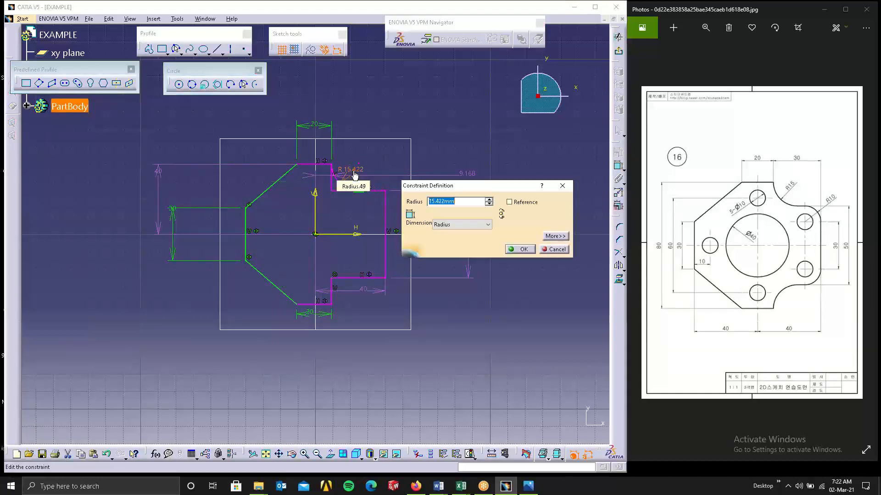
type("15")
key("Return")
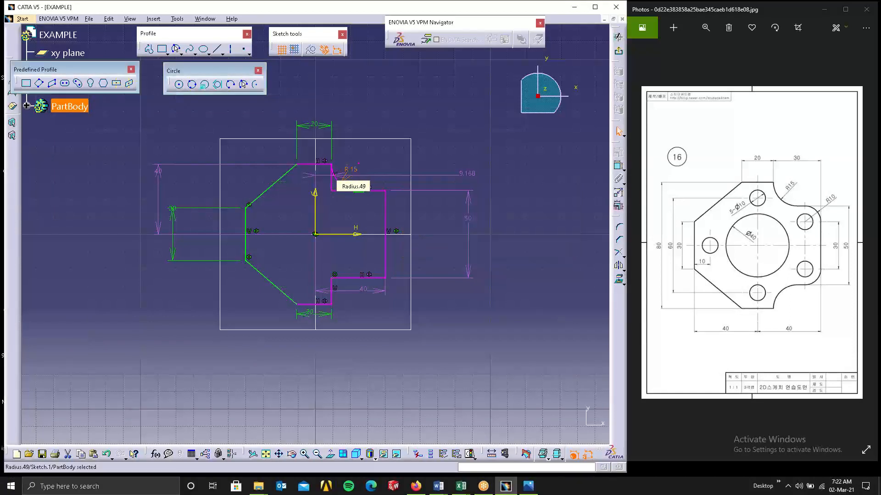
left_click(441, 161)
- Delete the right arm's upper horizontal edge and the upper inner vertical edge around the R15 arc
left_click(350, 193)
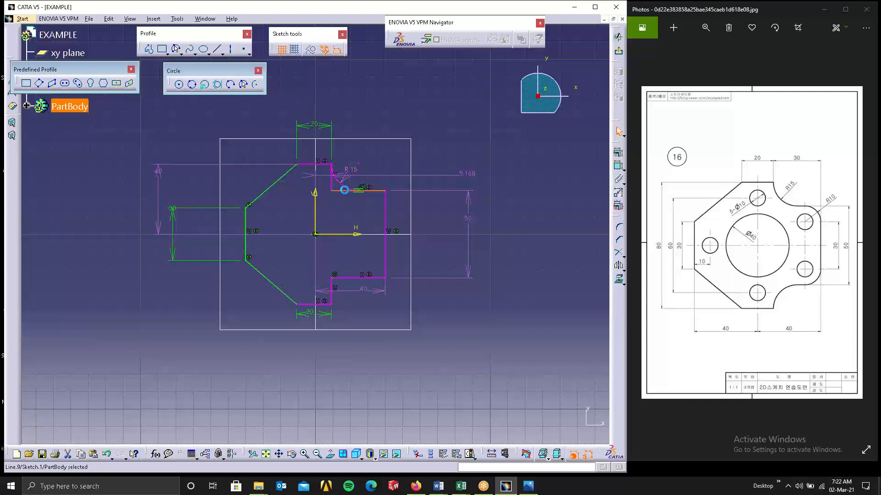
left_click(454, 214)
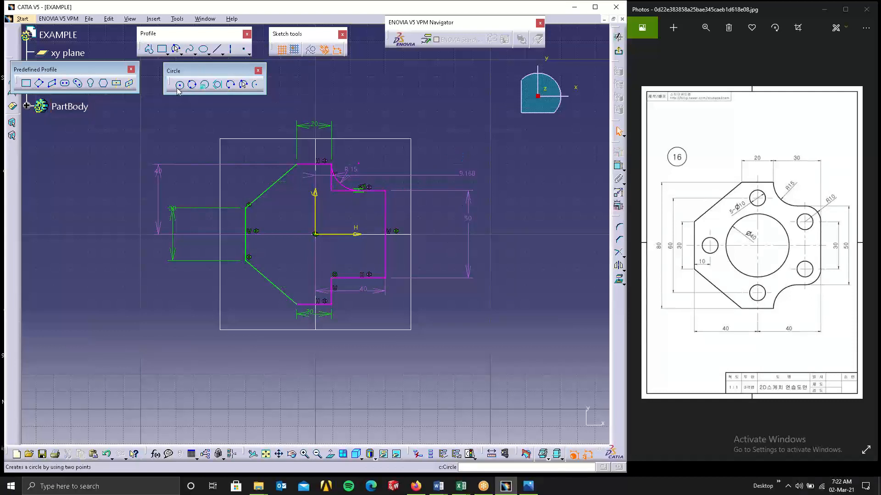
left_click(342, 191)
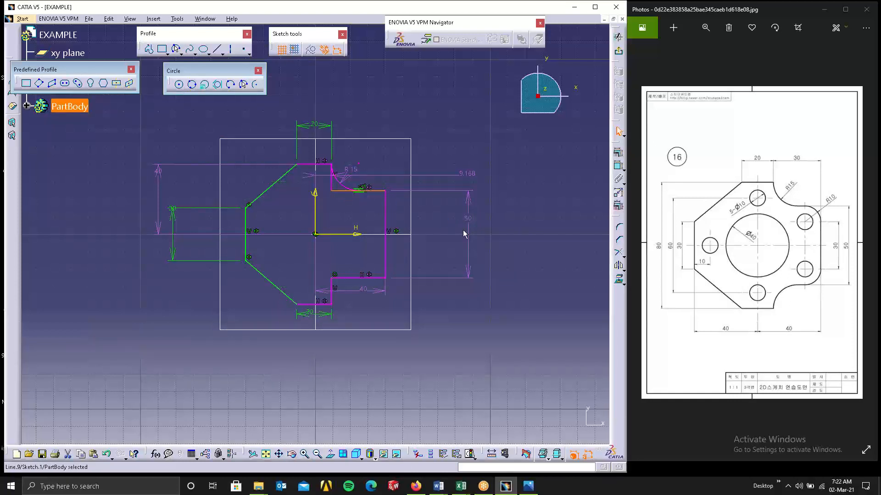
key("Delete")
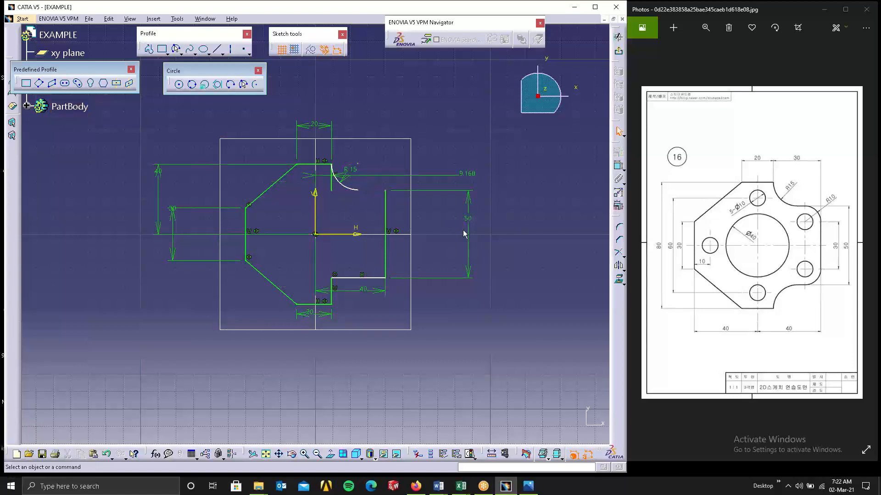
left_click(333, 183)
key("Delete")
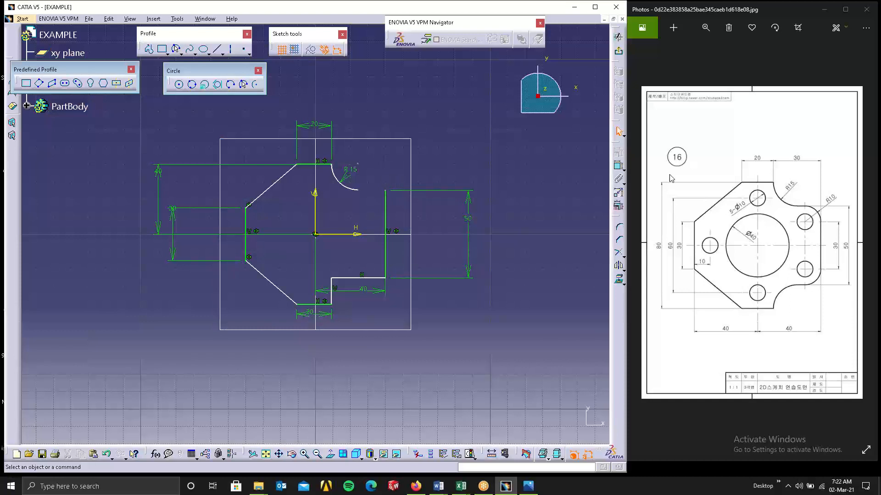
- Draw a circle of about 7.24 mm radius inside the right arm, below and right of the R15 arc
left_click(180, 85)
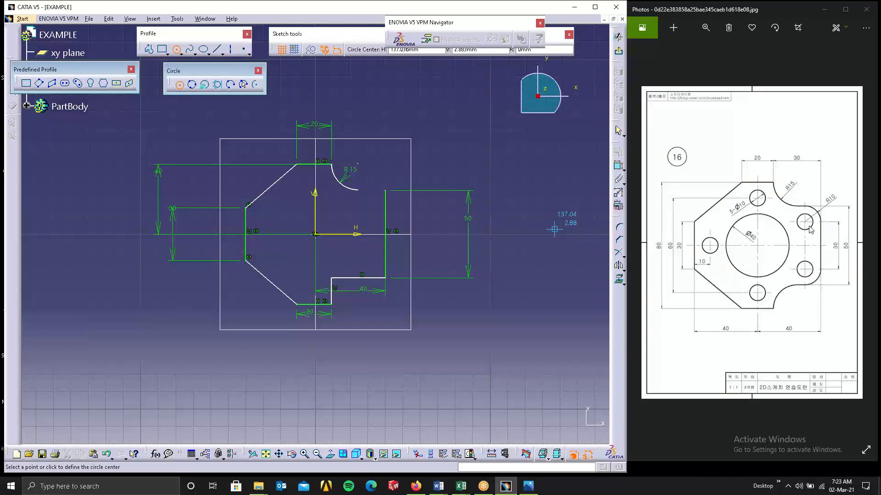
left_click(368, 206)
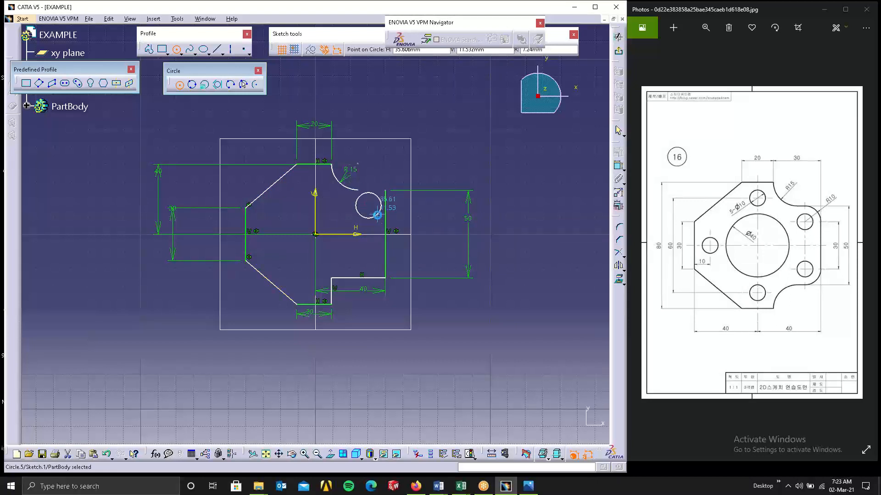
left_click(377, 215)
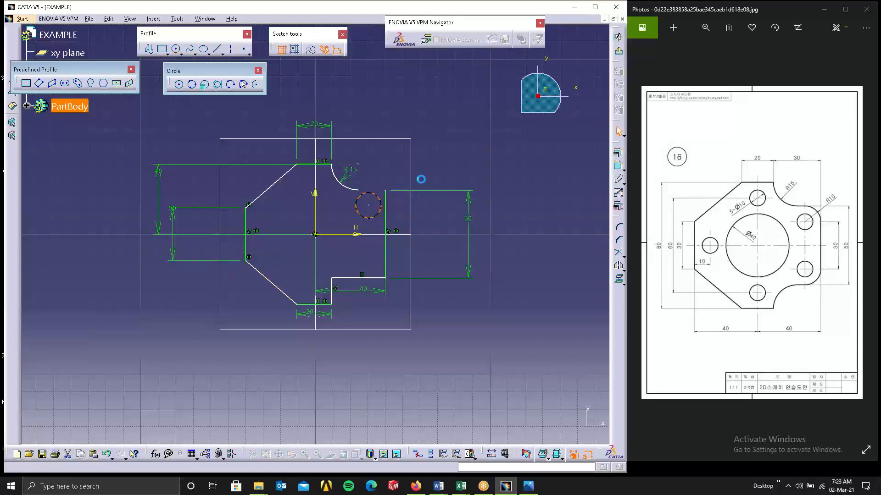
- Dimension the new hole circle's diameter and set it to 10 mm
left_click(618, 167)
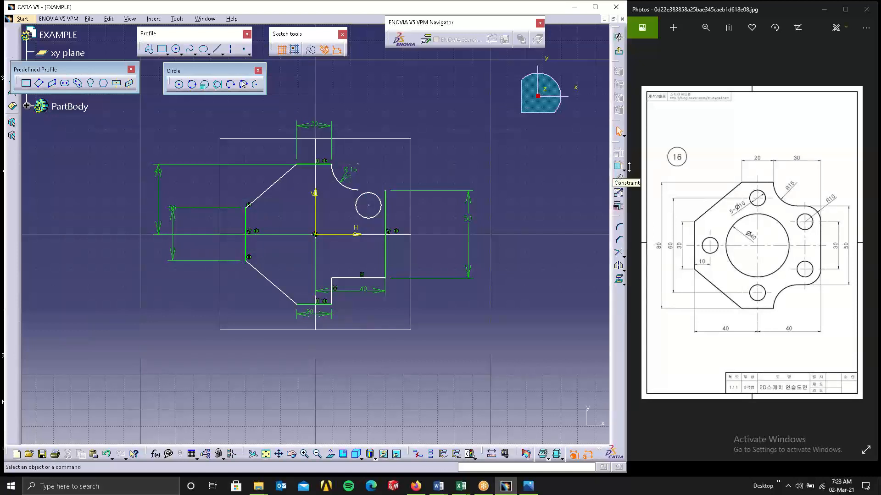
left_click(381, 213)
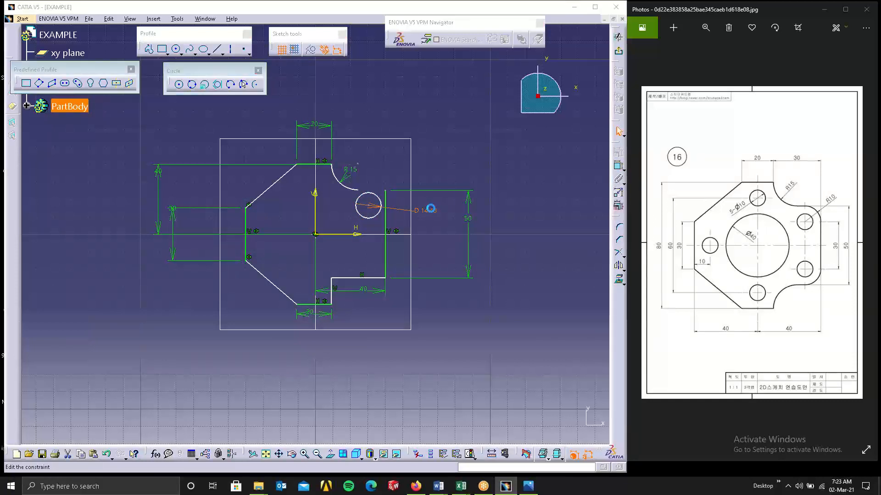
type("10")
key("Return")
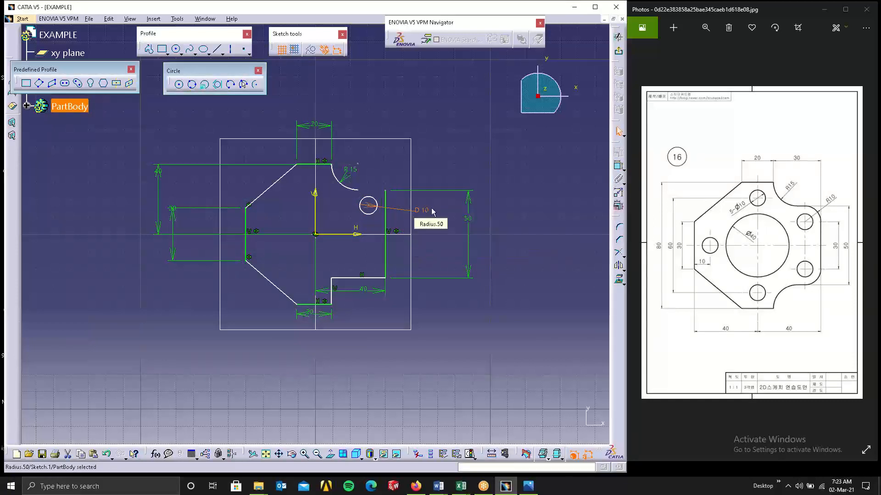
left_click(490, 151)
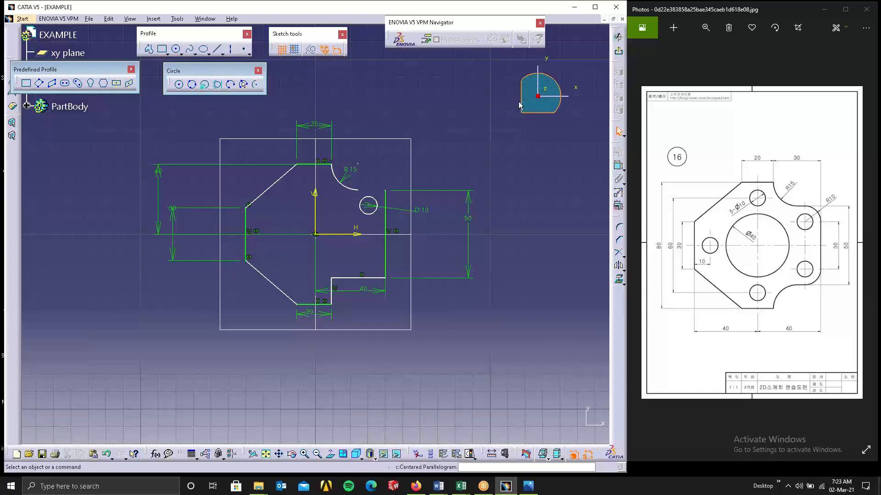
- Dimension the hole circle's vertical distance from the horizontal axis and set it to 15 mm
left_click(618, 166)
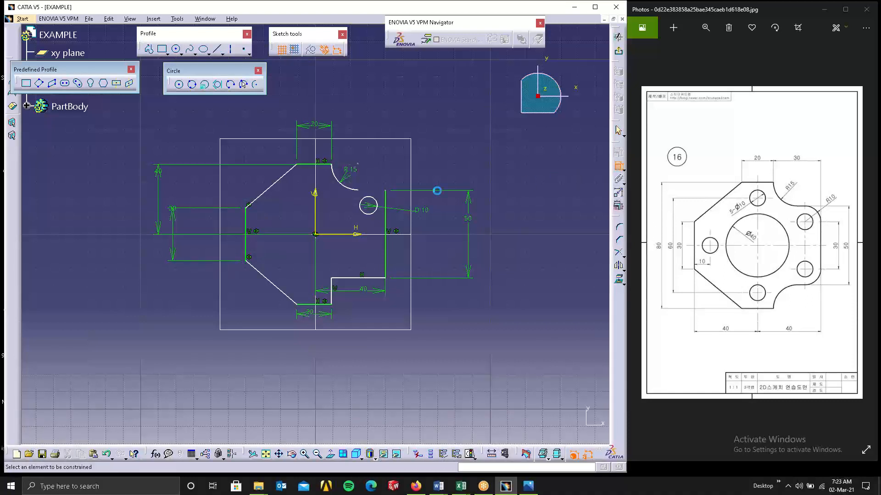
left_click(372, 209)
left_click(354, 235)
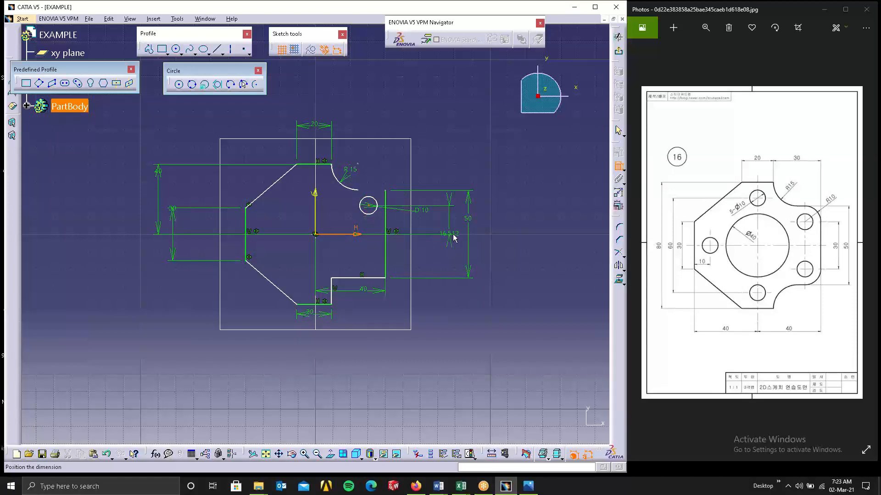
left_click(453, 236)
double_click(453, 232)
type("15")
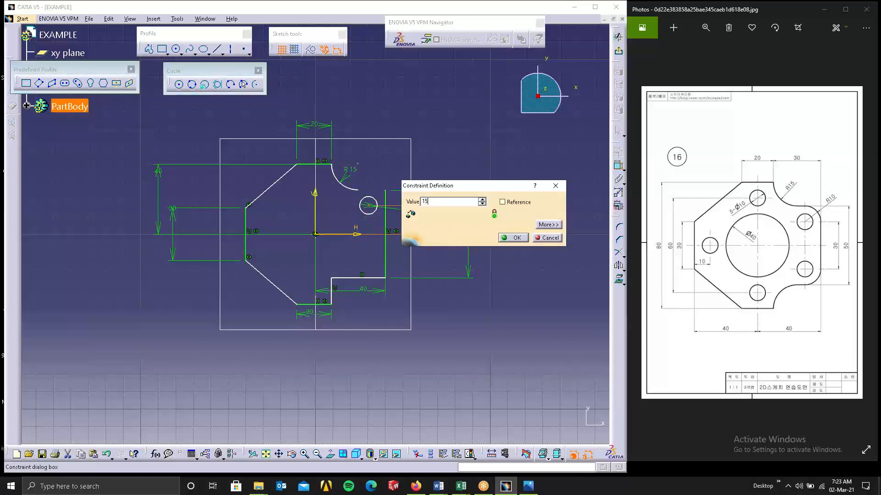
key("Return")
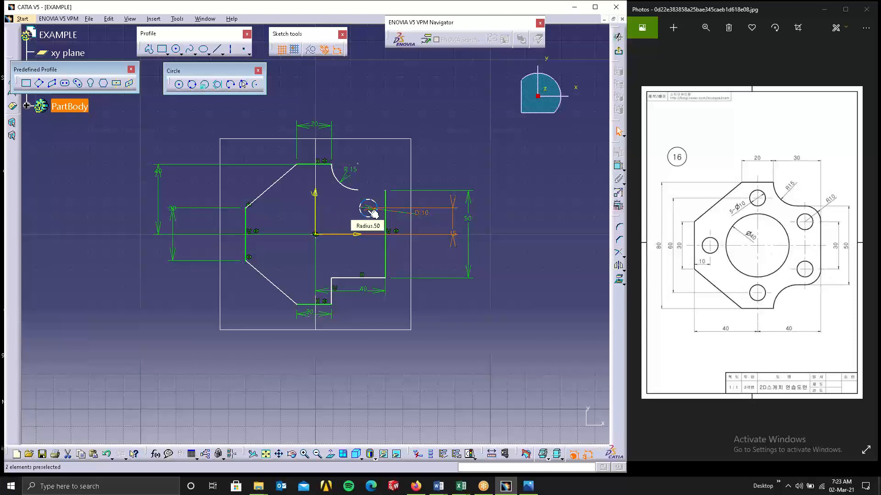
- Dimension the distance from the hole circle's centre to the right arm's vertical edge and set it to 10 mm
left_click(390, 229)
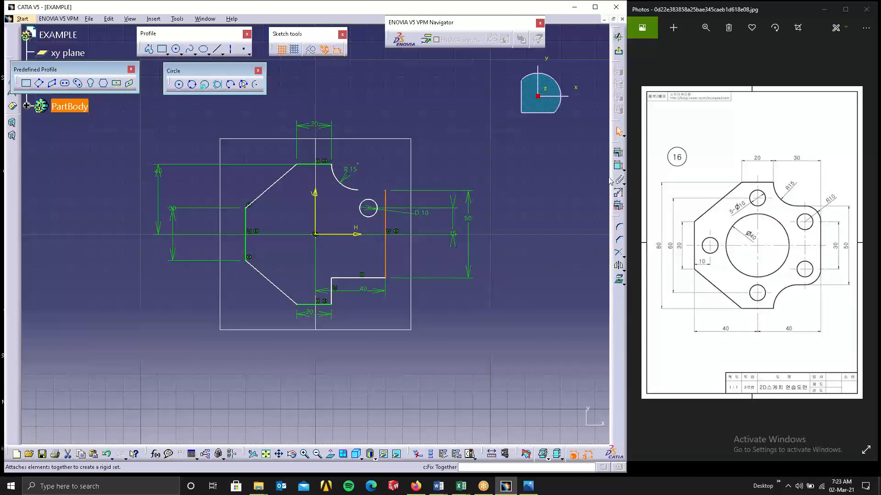
left_click(619, 168)
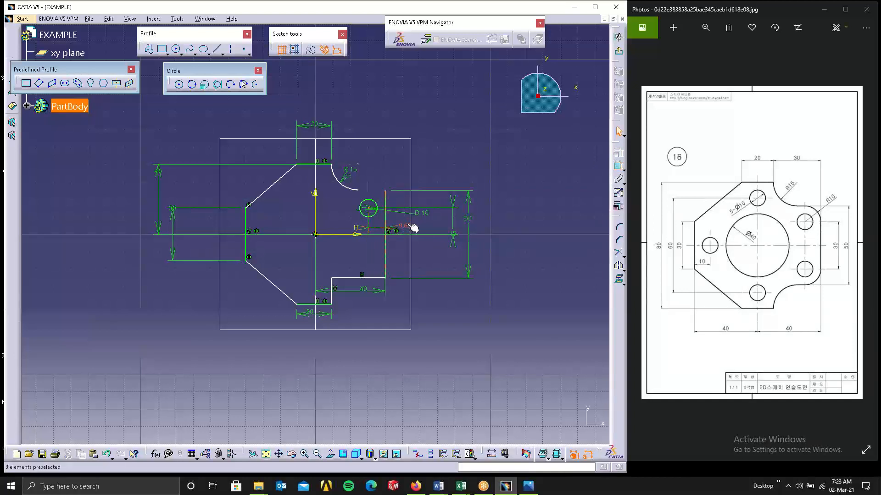
double_click(408, 230)
type("10mm")
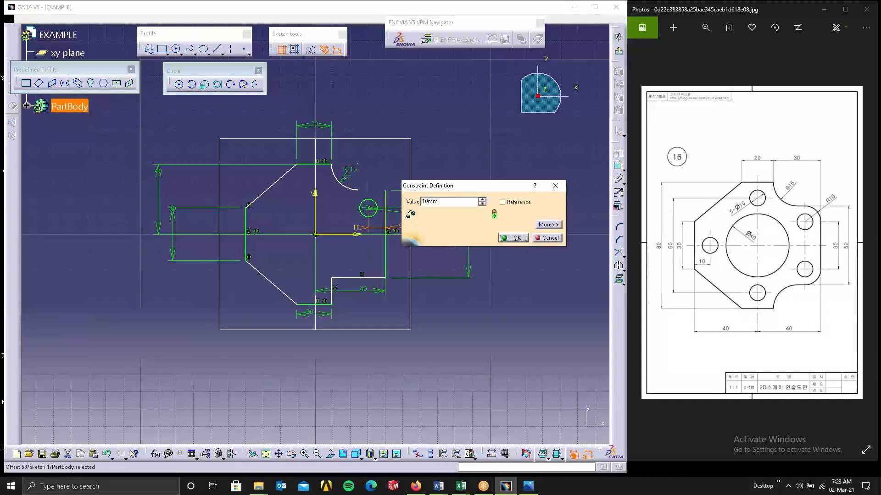
key("Return")
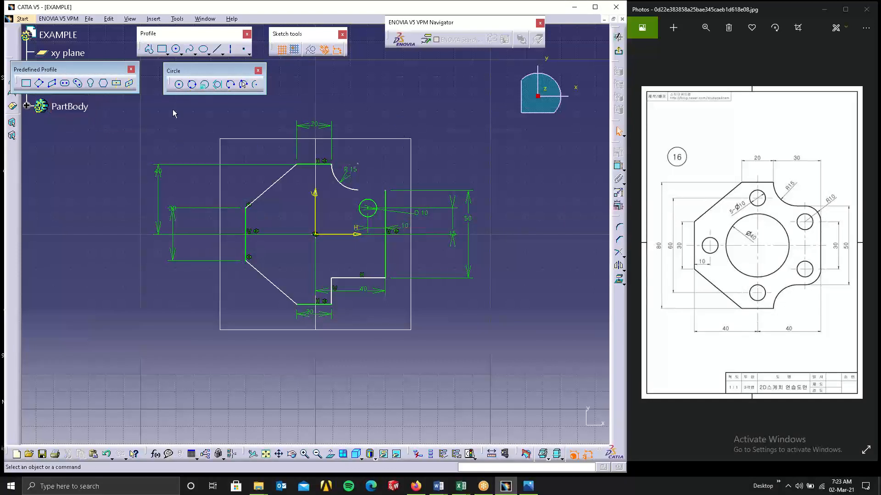
- Draw a 10 mm radius circle concentric with the 10 mm hole, reaching the right arm's vertical edge
left_click(179, 84)
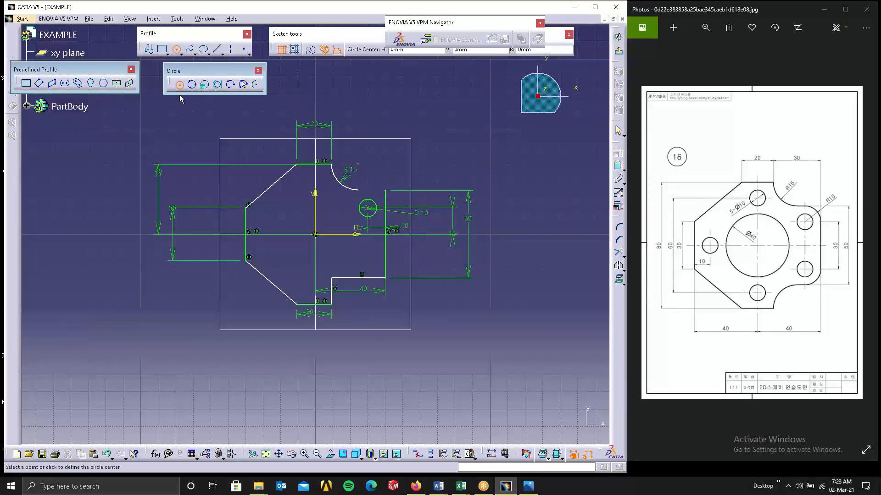
left_click(368, 209)
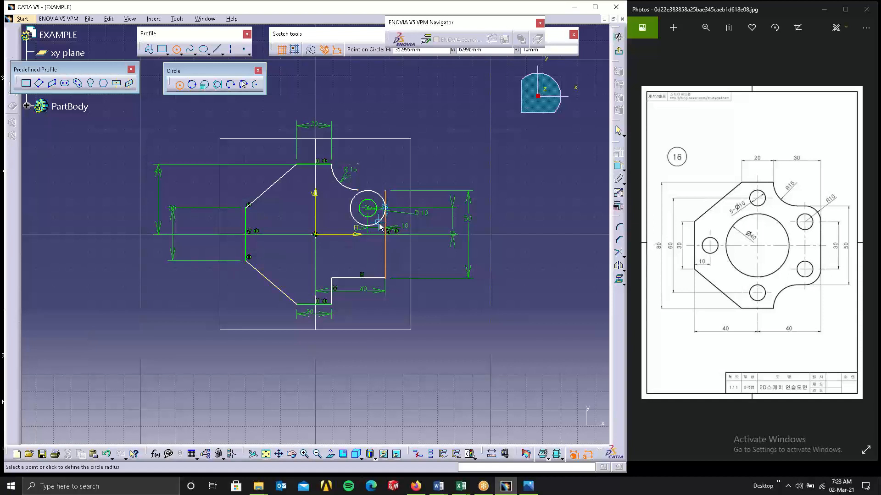
left_click(379, 225)
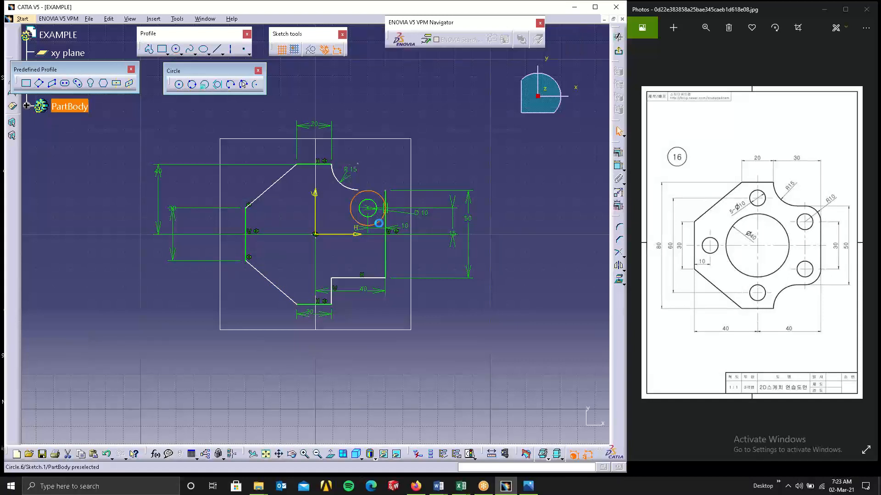
left_click(444, 157)
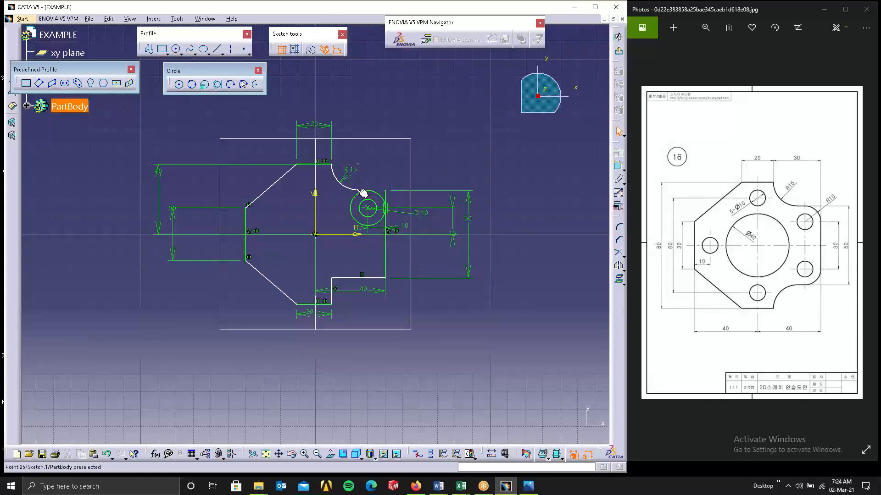
- Try to make the R15 arc's lower endpoint coincident with the outer 10 mm radius circle
left_click(363, 194)
left_click(370, 193, "ctrl")
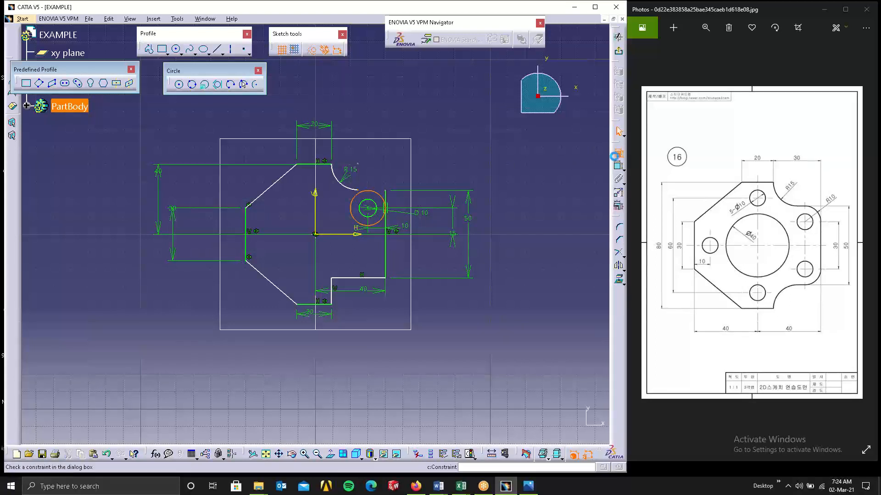
left_click(618, 152)
left_click(553, 96)
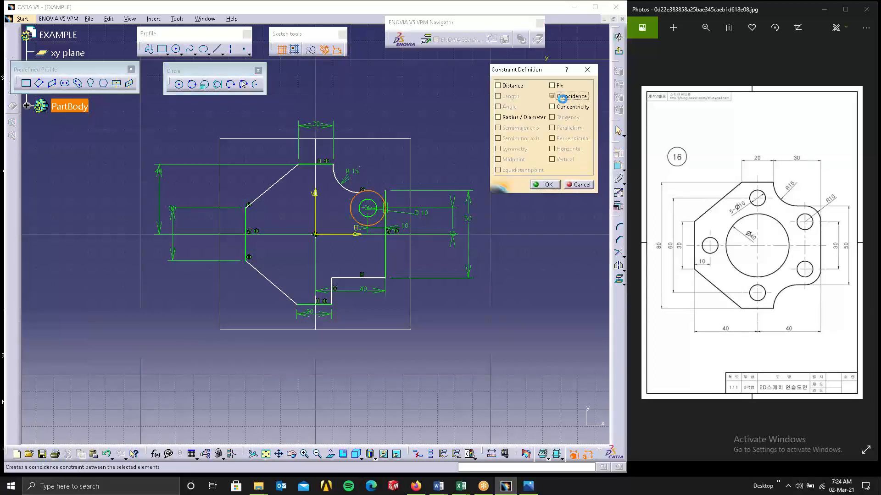
left_click(546, 184)
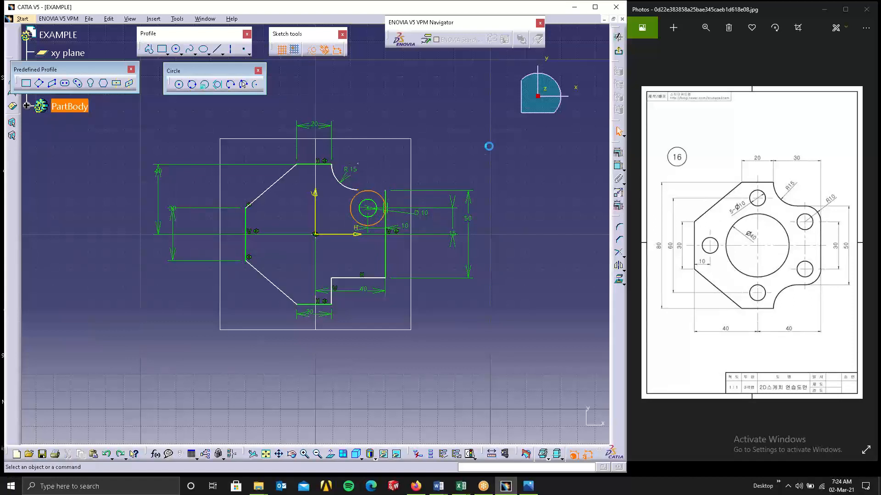
- Constrain the R15 arc to be tangent to the outer 10 mm radius circle
left_click(355, 191)
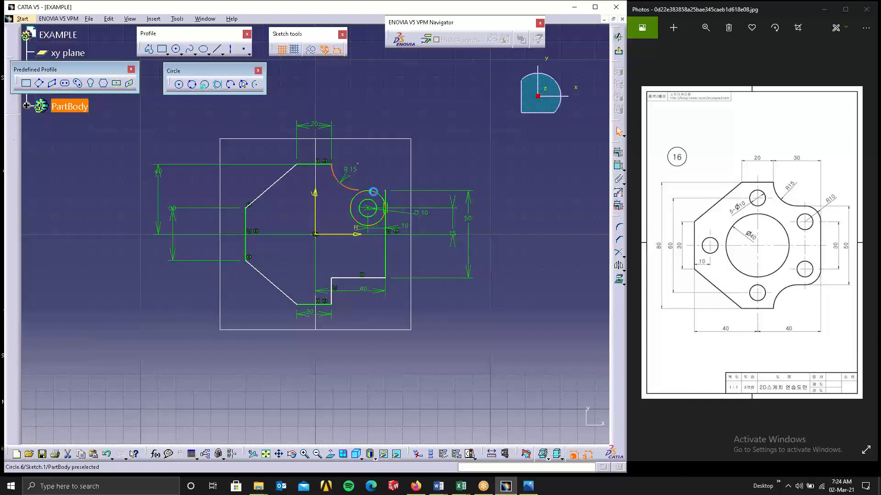
left_click(374, 192, "ctrl")
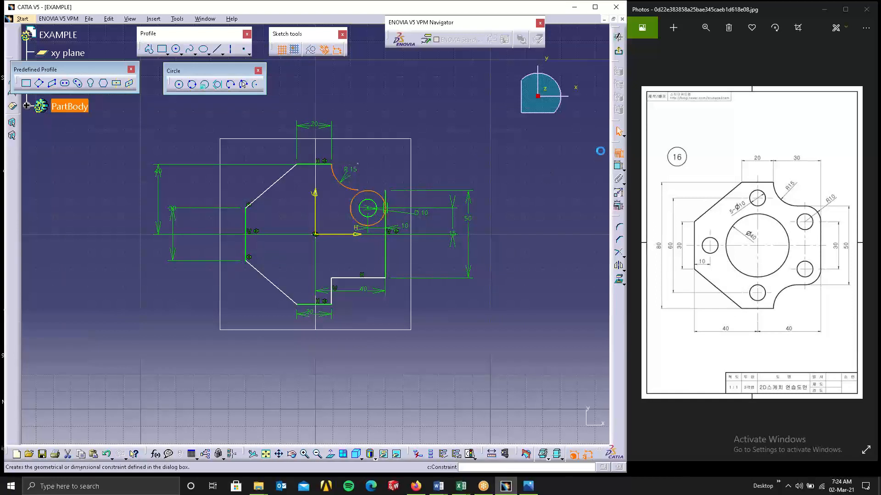
left_click(618, 153)
left_click(562, 118)
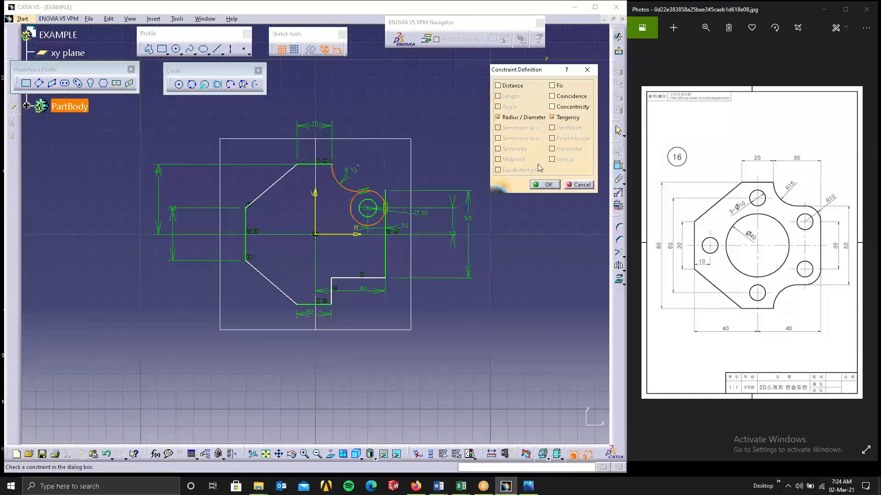
left_click(535, 186)
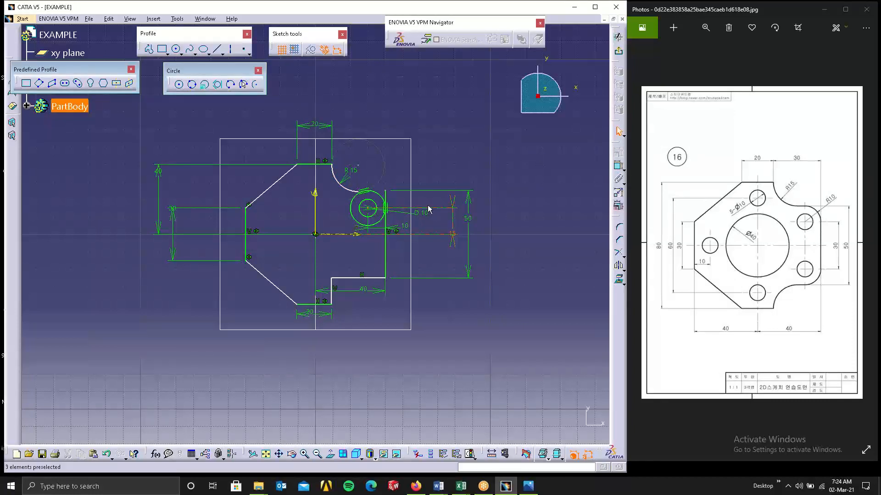
- Try to trim away the inner portion of the outer 10 mm radius circle with Trim and Quick Trim
left_click(619, 253)
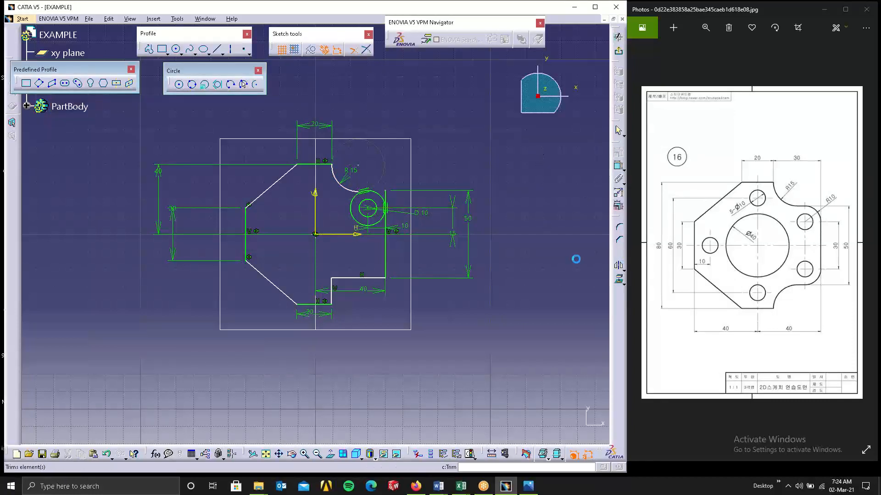
left_click(357, 209)
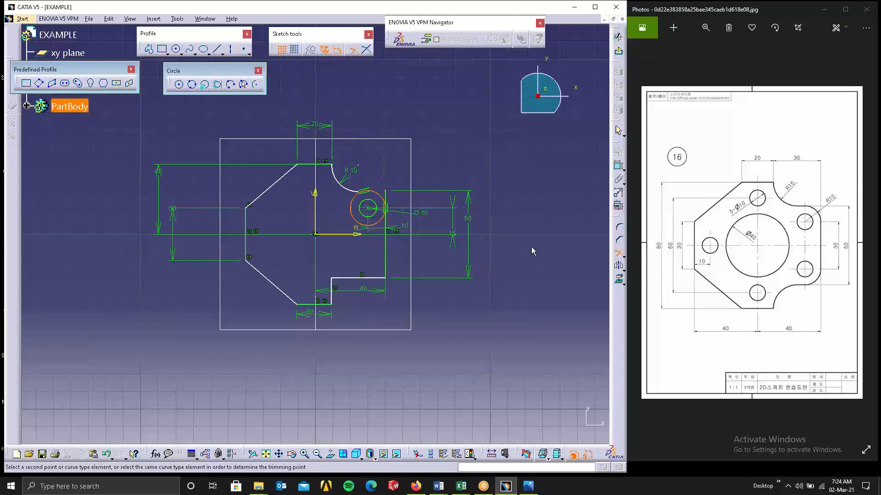
left_click(624, 256)
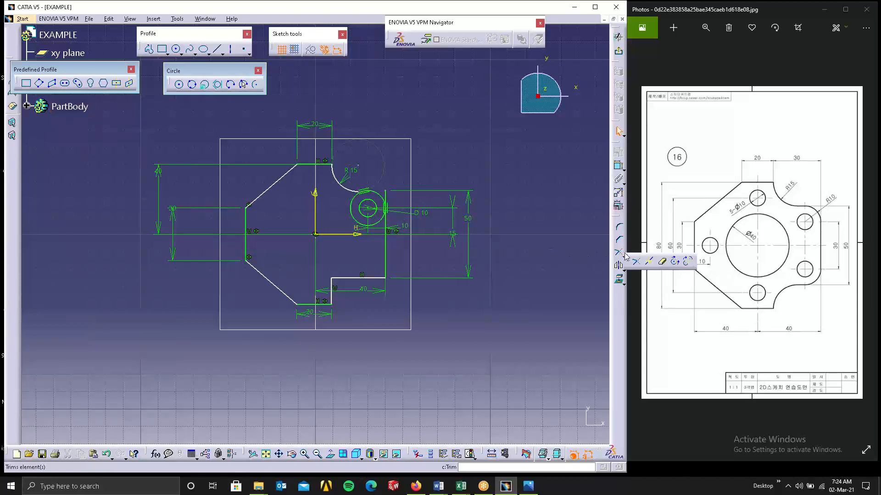
left_click(664, 264)
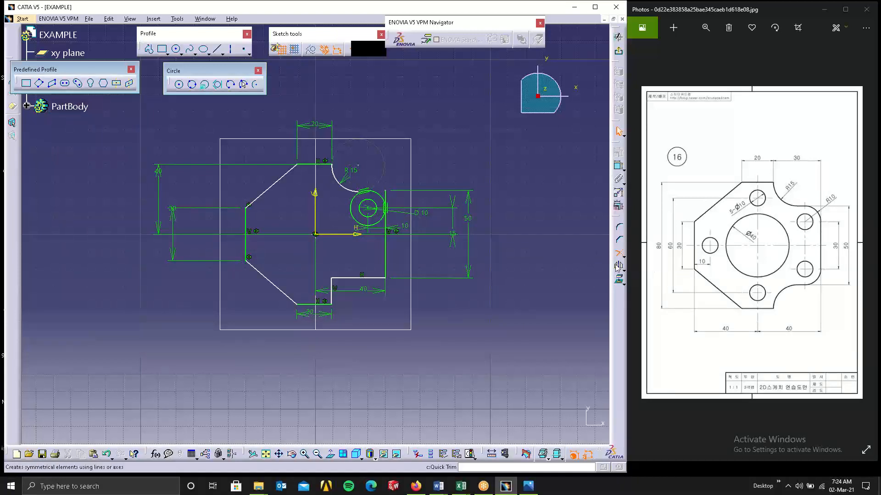
left_click(359, 207)
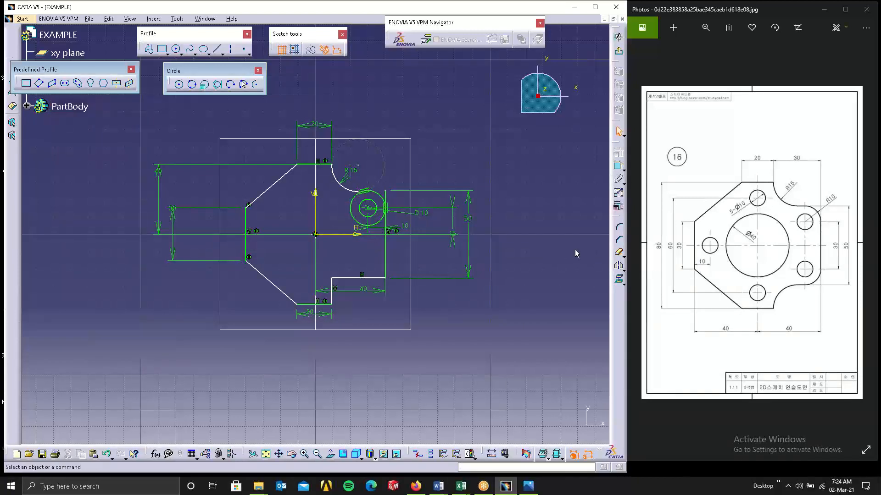
left_click(618, 252)
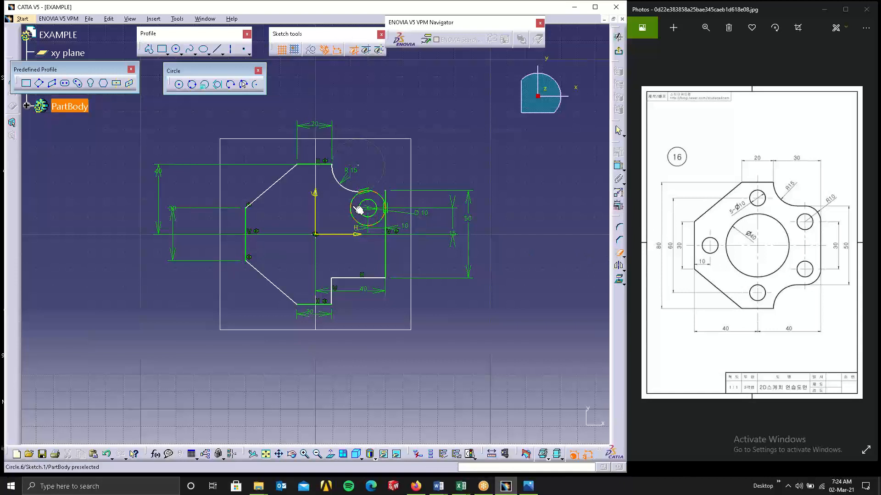
left_click(361, 204)
- Quick-trim the right arm's vertical edge above the outer circle, converting its length constraint into a distance
left_click(619, 253)
left_click(392, 198)
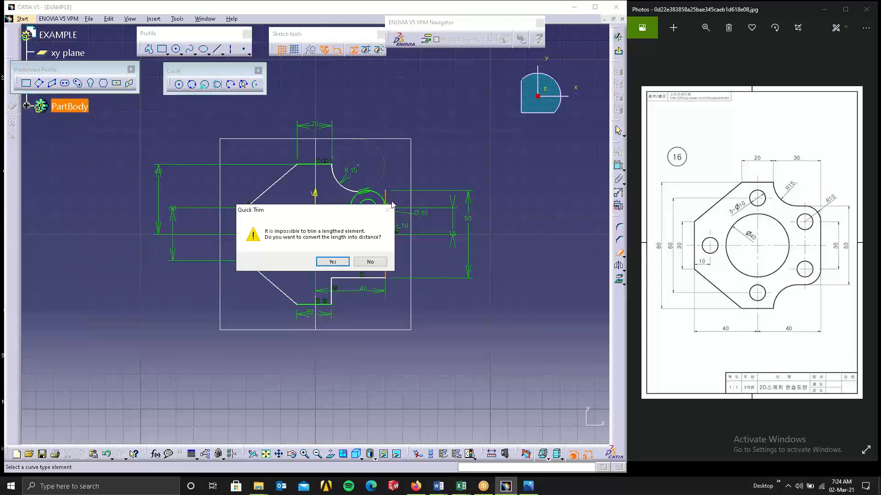
left_click(337, 261)
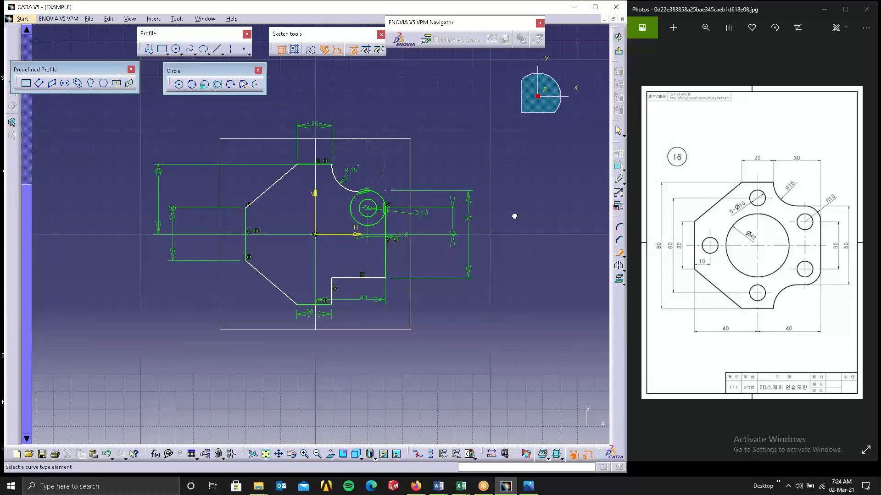
left_click(619, 254)
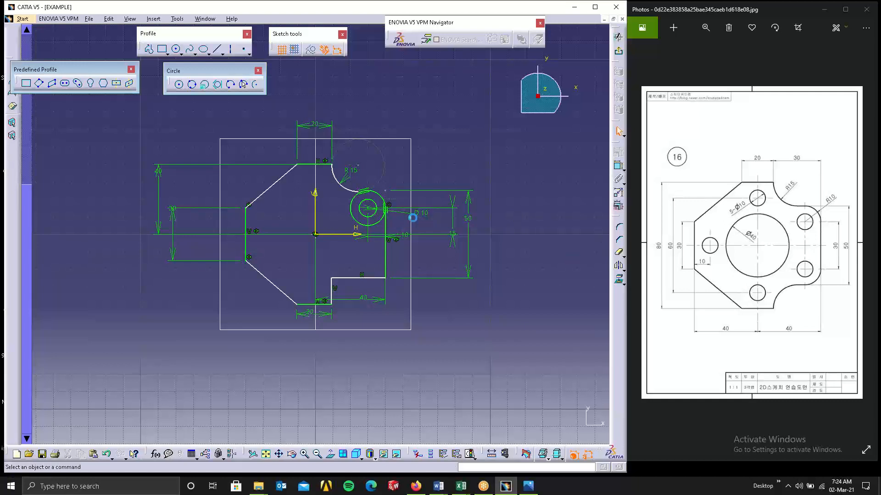
- Make the upper R15 arc's lower endpoint coincident with the outer 10 mm radius circle and trim away that circle's inner portion
left_click(364, 195)
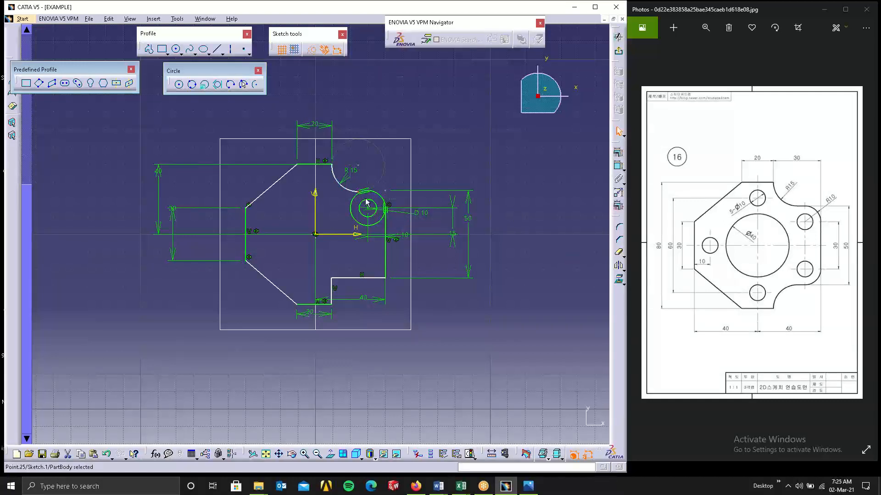
left_click(366, 202, "ctrl")
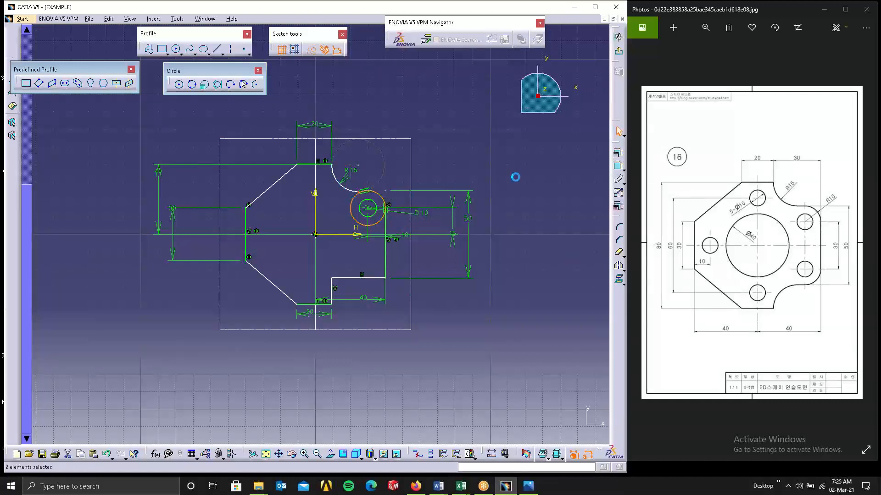
left_click(615, 154)
left_click(552, 96)
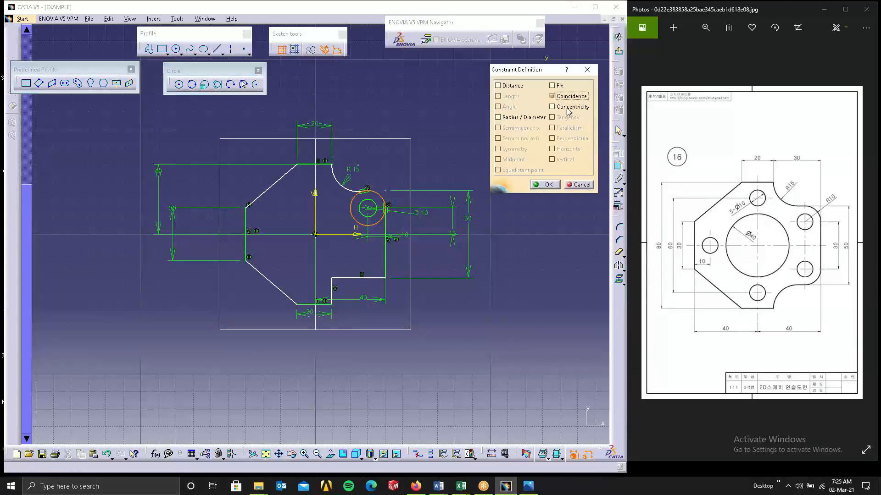
left_click(545, 184)
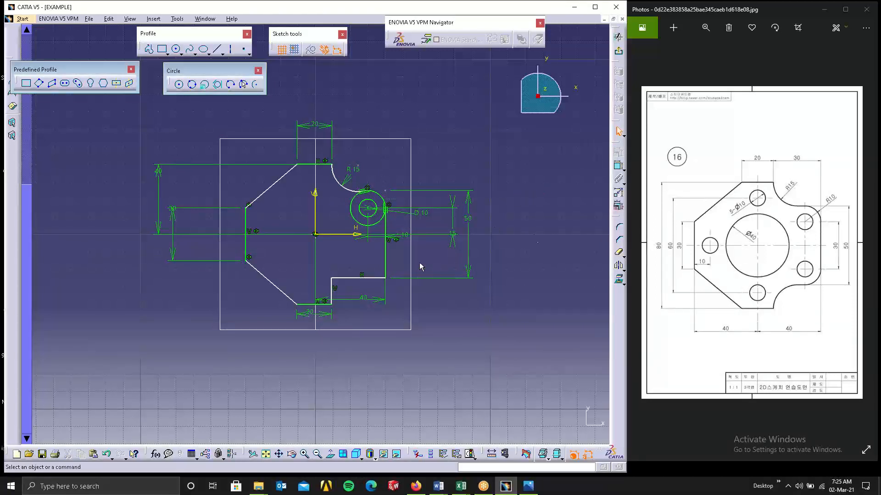
left_click(618, 252)
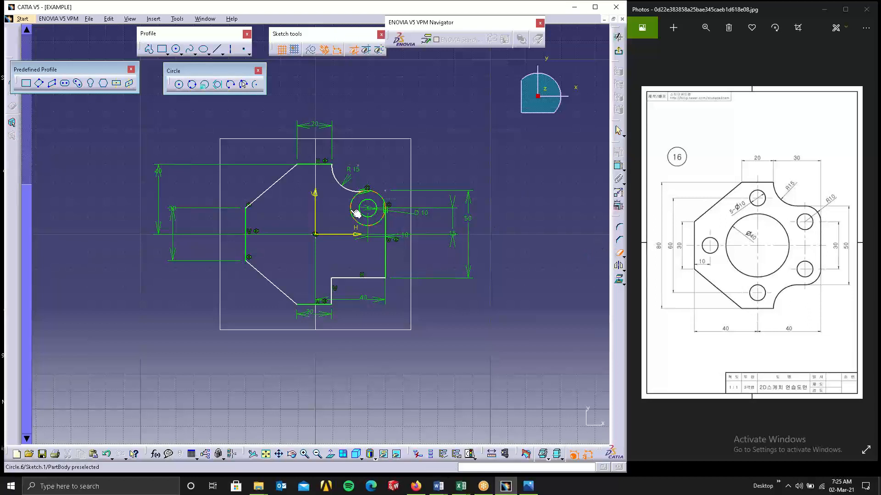
left_click(357, 221)
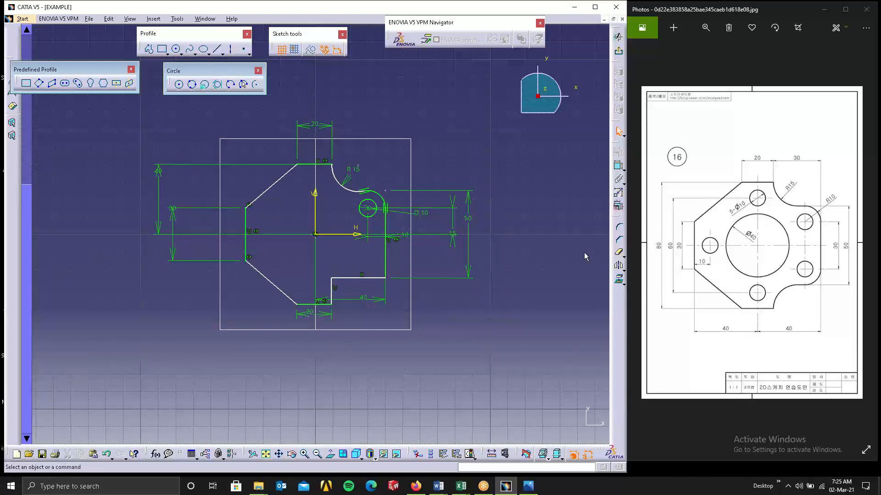
- Round the right arm's lower outer corner at about 15.3 mm radius and its lower inner corner at about 14.9 mm
left_click(619, 227)
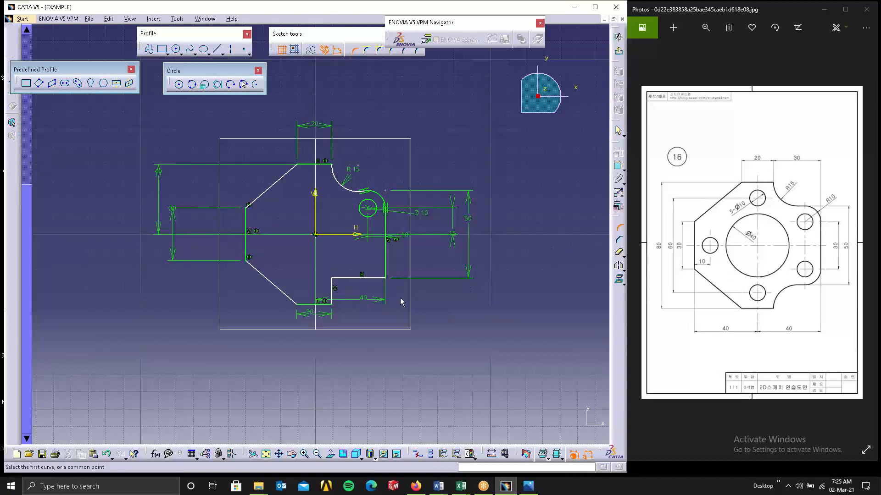
left_click(378, 279)
left_click(386, 262)
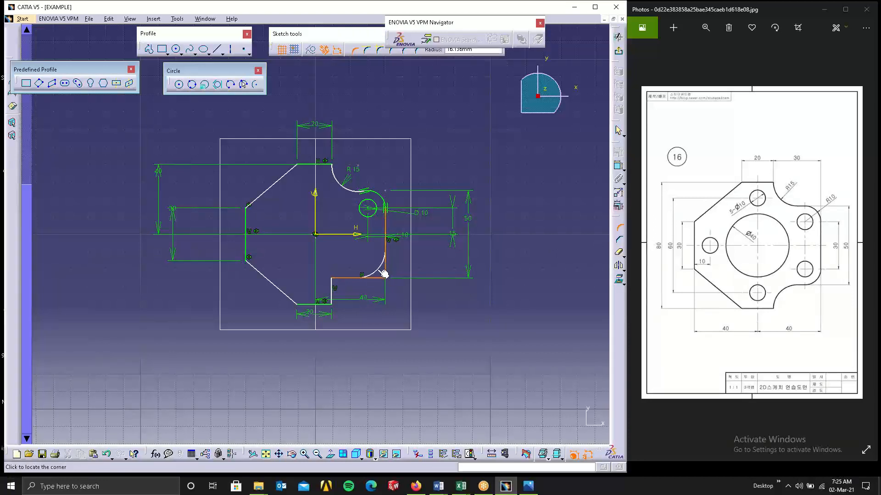
left_click(377, 270)
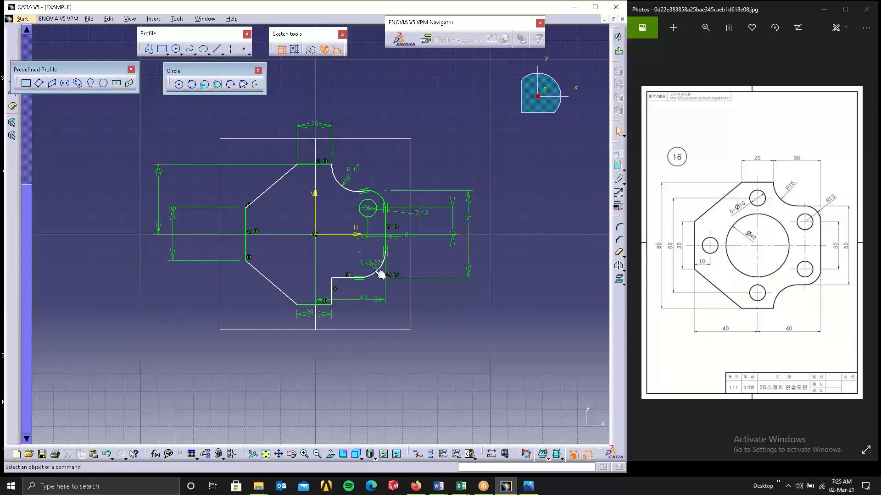
left_click(619, 227)
left_click(333, 291)
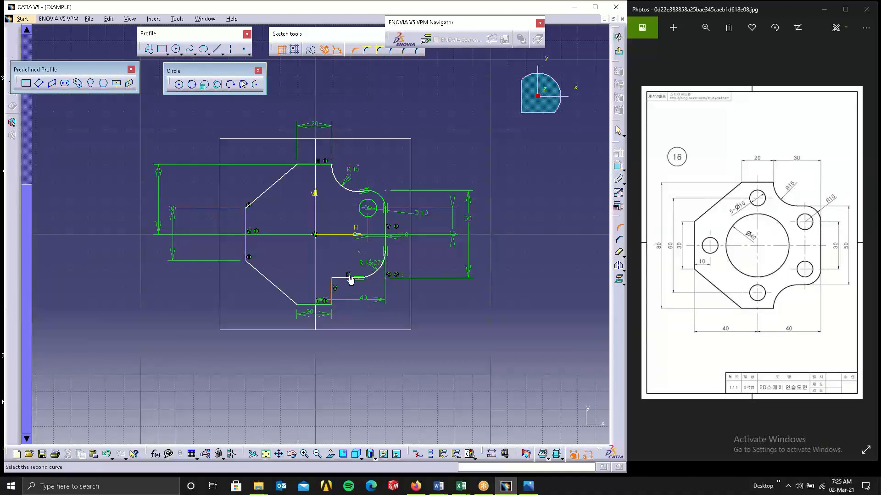
left_click(353, 278)
left_click(343, 289)
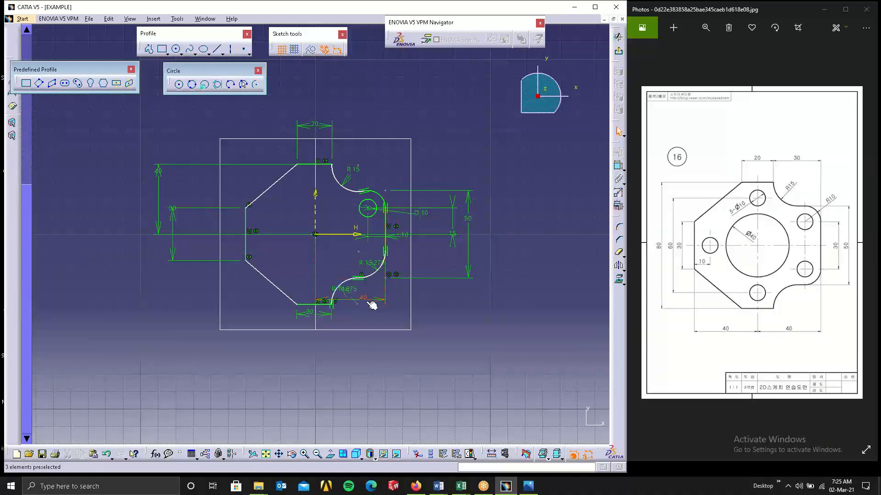
- Set the lower inner corner's radius to 15 mm and the lower outer corner's radius to 10 mm
double_click(349, 289)
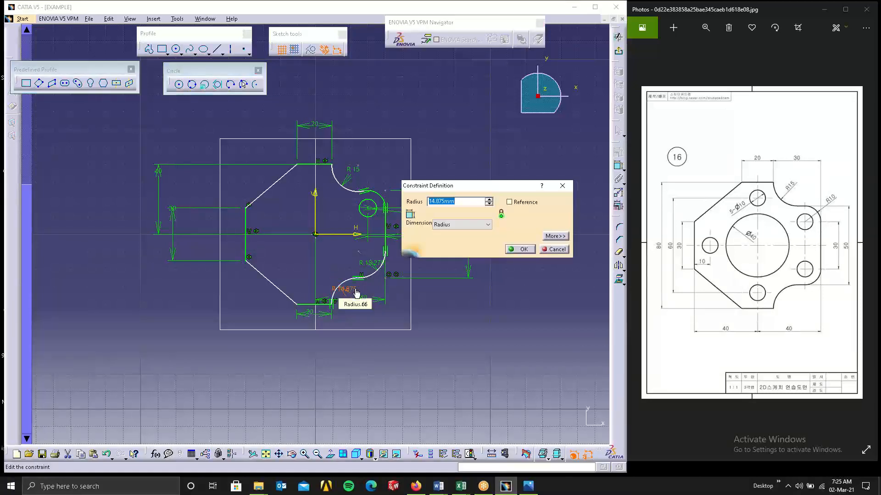
type("15")
key("Return")
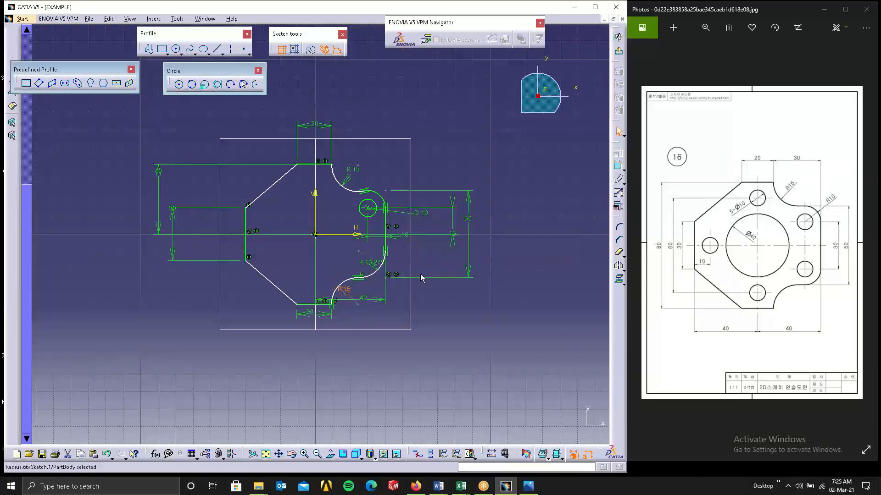
double_click(372, 263)
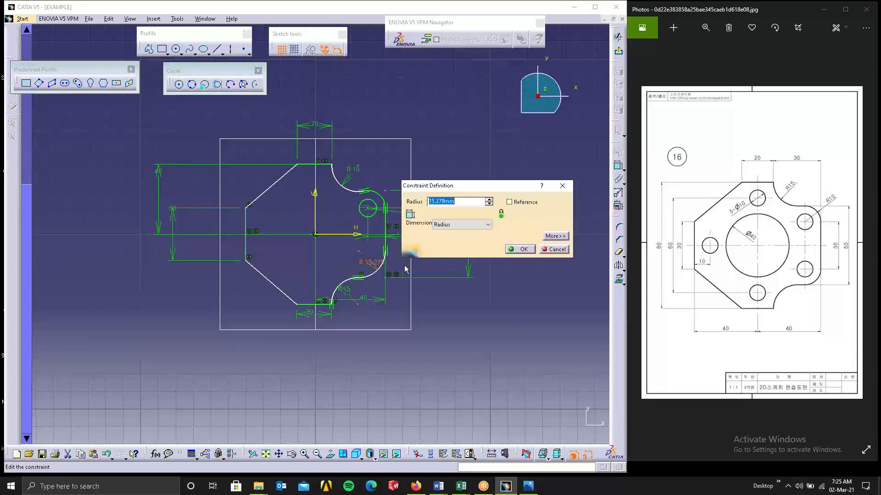
key("Return")
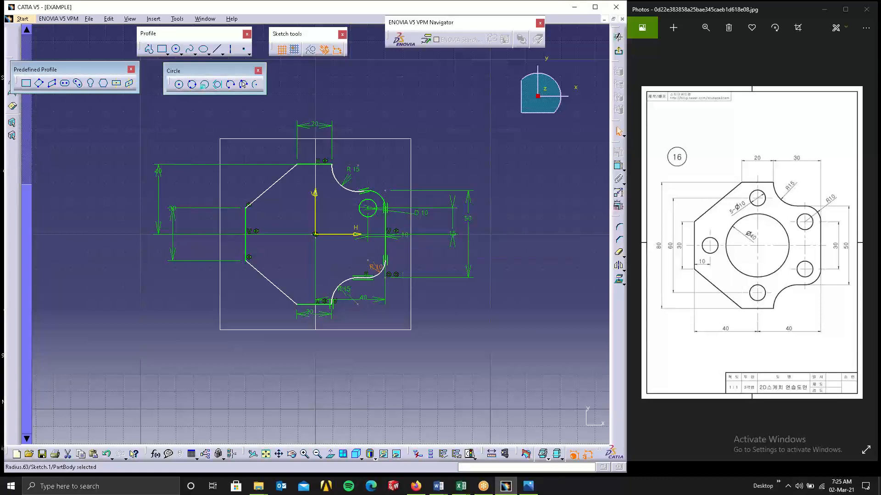
left_click(408, 269)
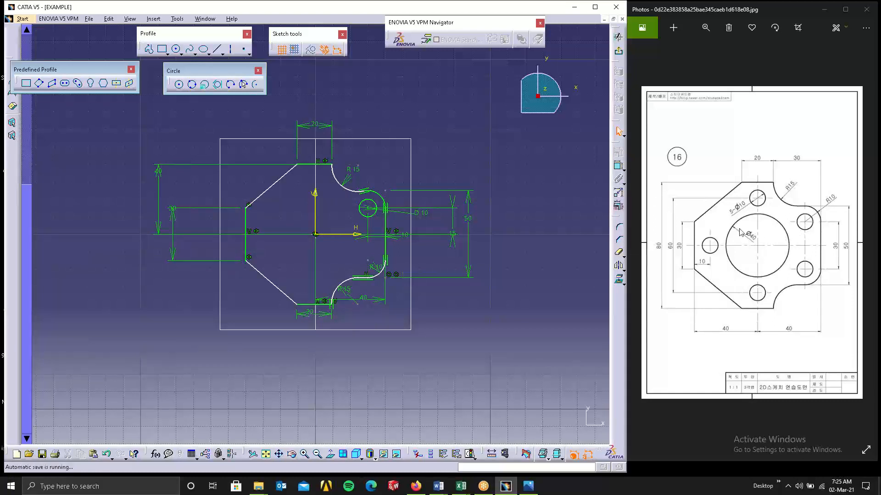
- Draw left, top and bottom hole circles on the axes, one at the lower R10 corner's center, and an origin-centered circle about 19 mm in radius
left_click(178, 84)
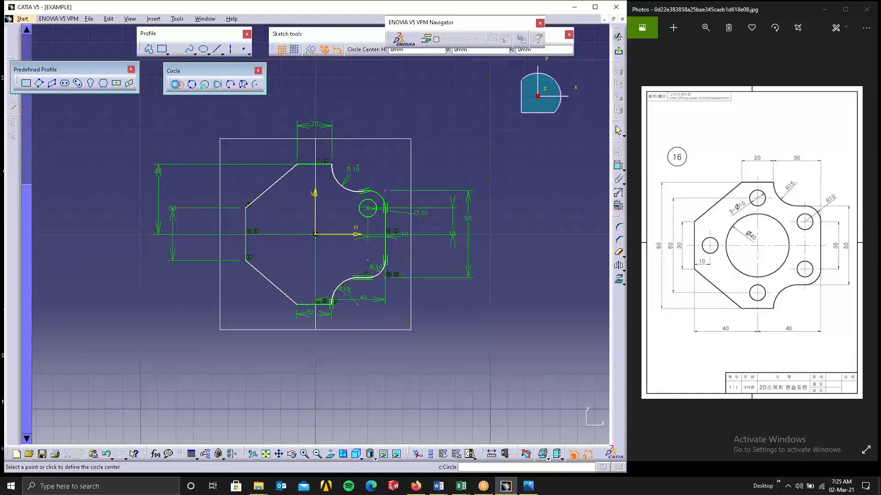
left_click(260, 235)
left_click(266, 241)
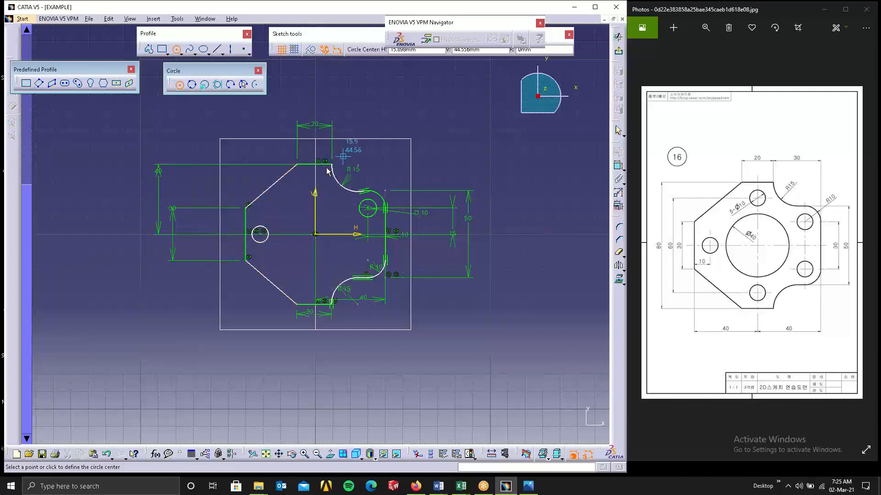
left_click(315, 179)
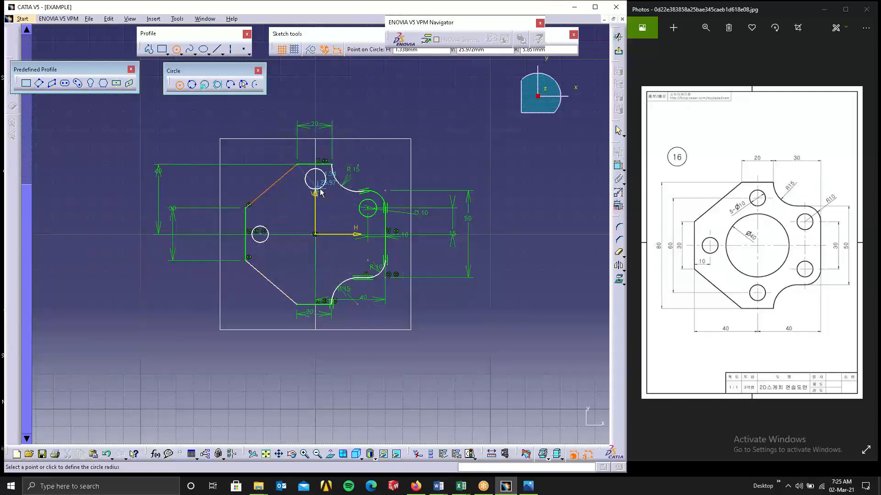
left_click(319, 189)
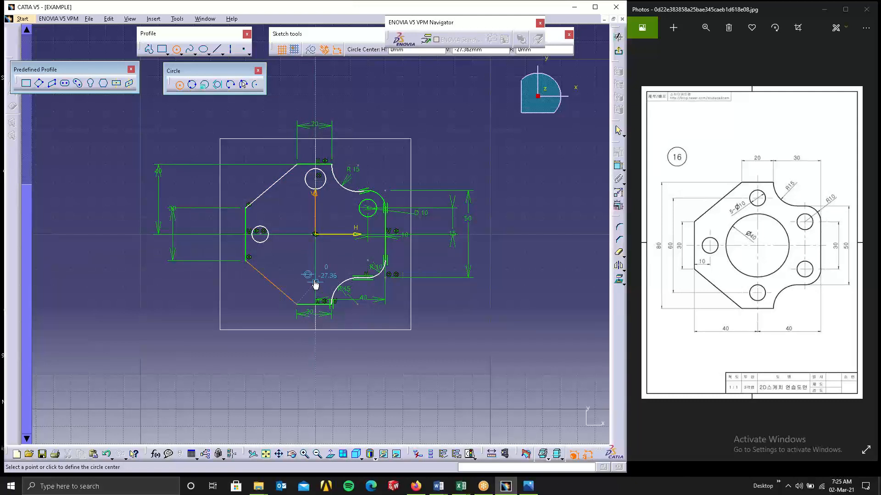
left_click(315, 285)
left_click(325, 288)
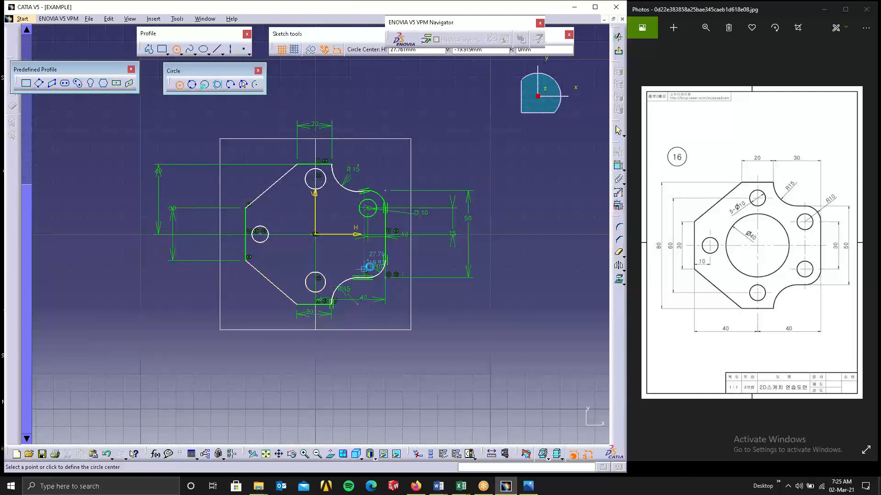
left_click(366, 262)
left_click(374, 267)
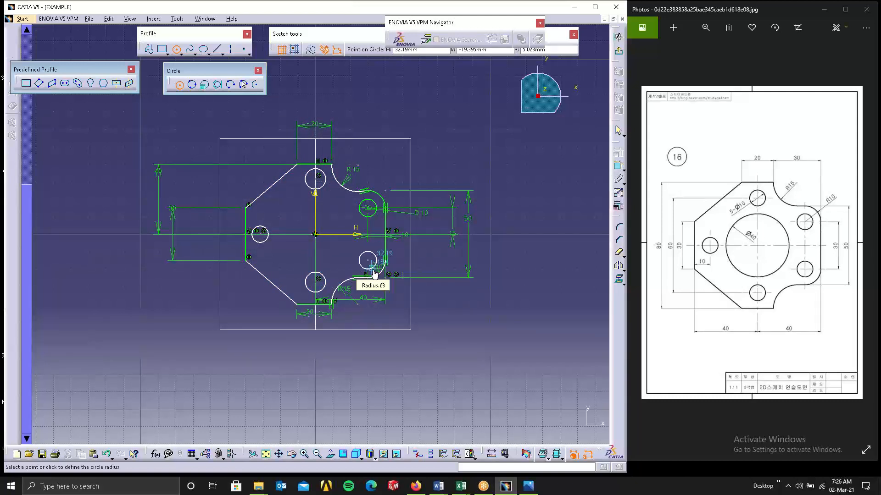
left_click(316, 235)
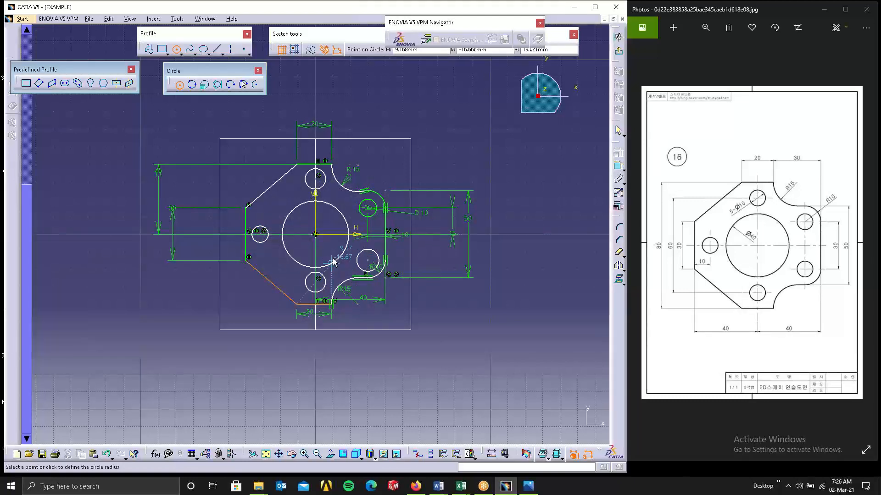
left_click(333, 262)
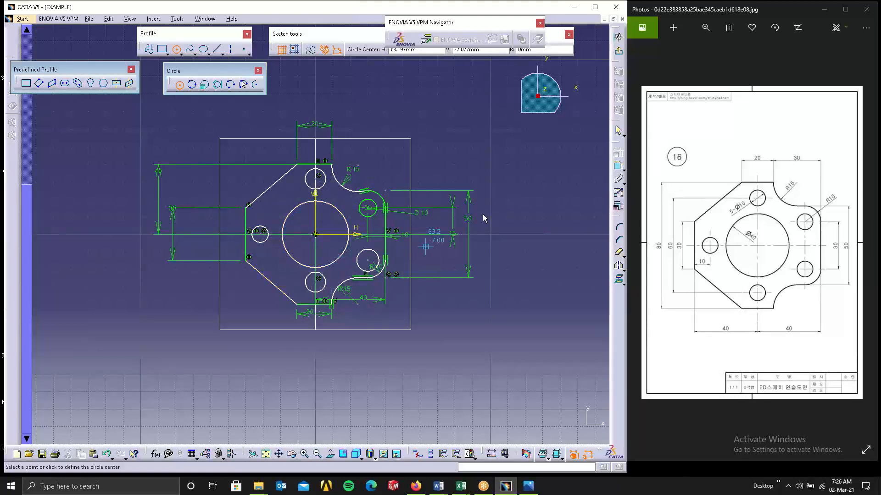
- Constrain the top hole's diameter to 10 mm
left_click(618, 166)
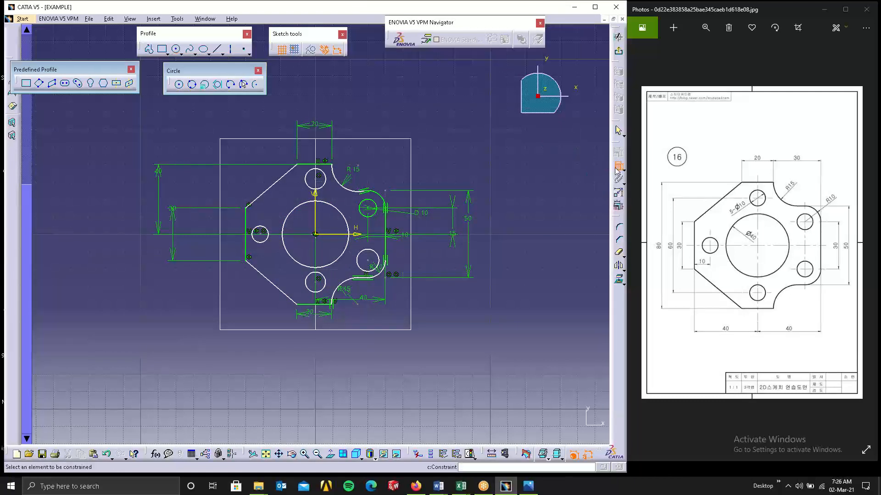
left_click(325, 186)
left_click(361, 147)
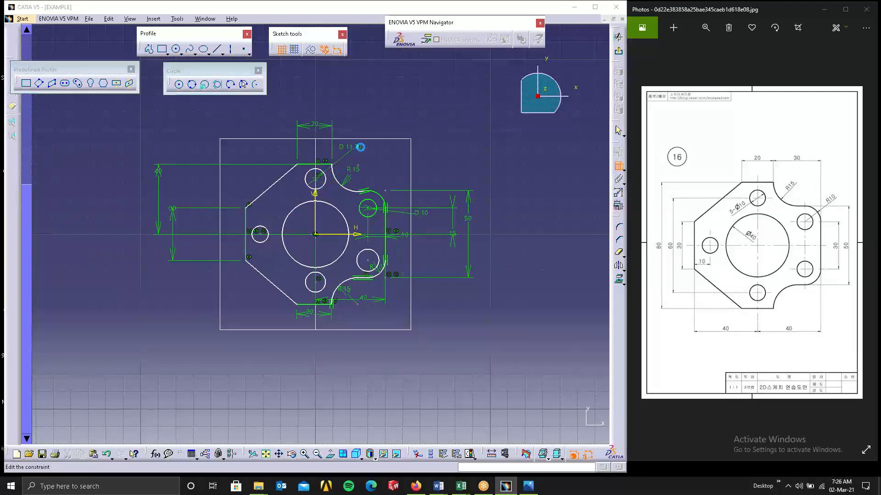
type("10mm")
left_click(521, 249)
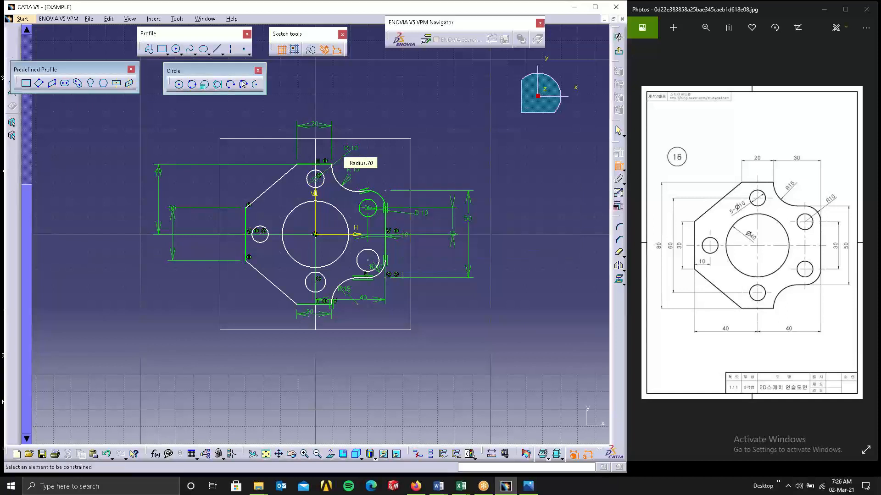
- Constrain the left hole's diameter to 10 mm
left_click(261, 235)
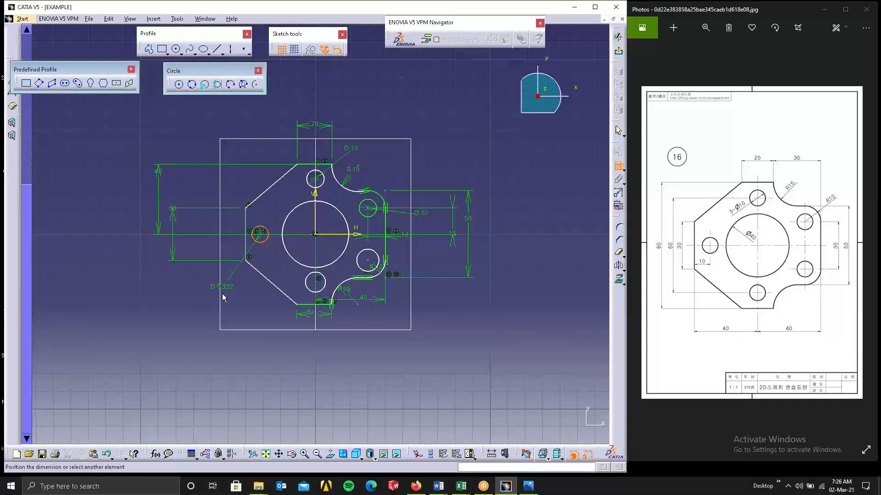
left_click(229, 291)
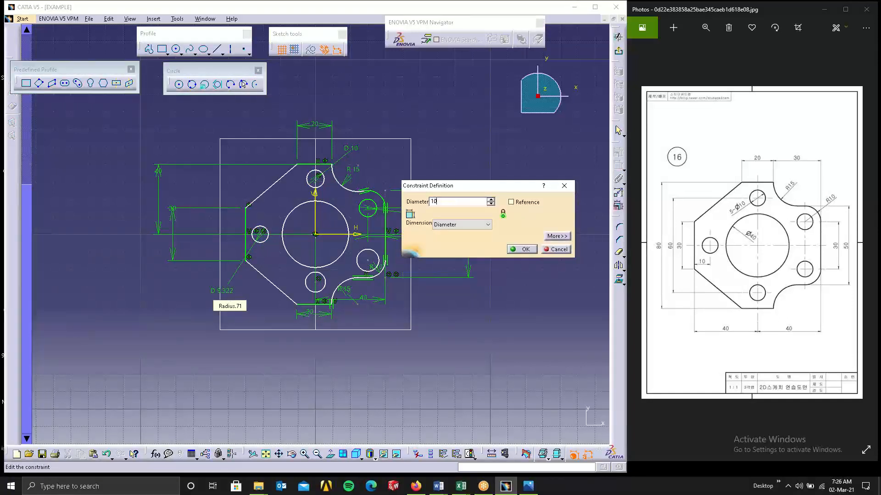
type("10")
key("Return")
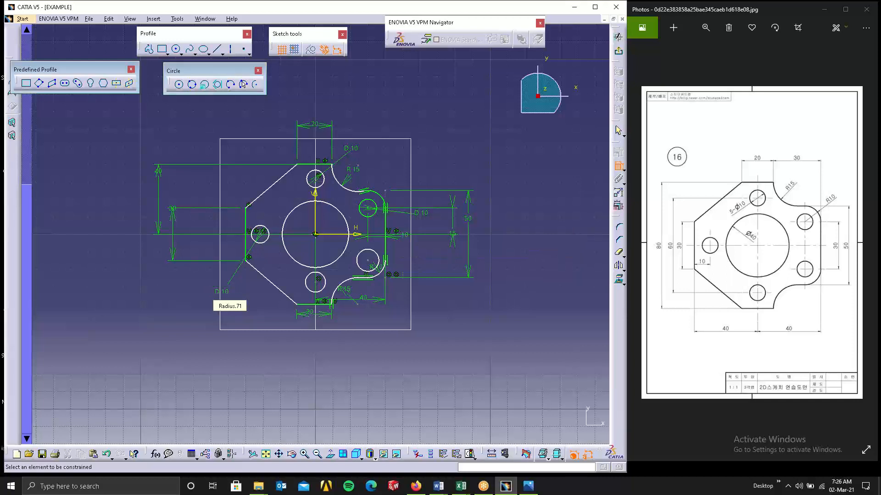
- Constrain the bottom hole's diameter to 10 mm
left_click(315, 298)
double_click(303, 345)
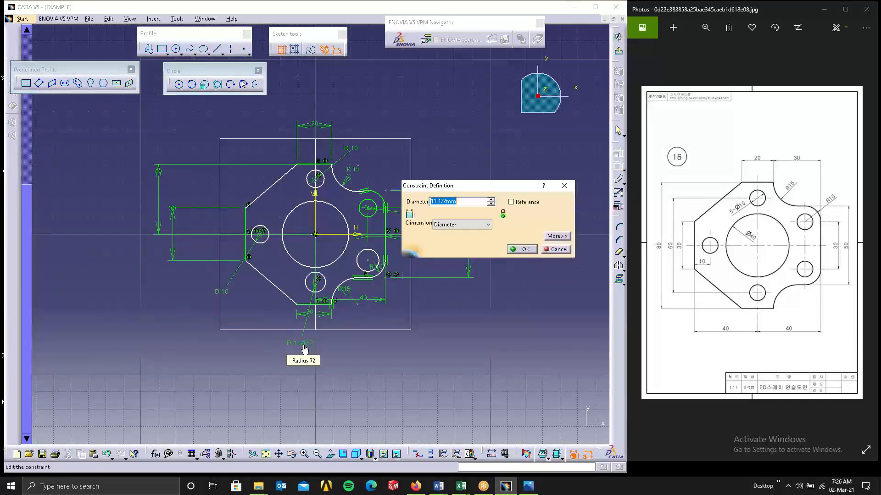
type("10")
key("Return")
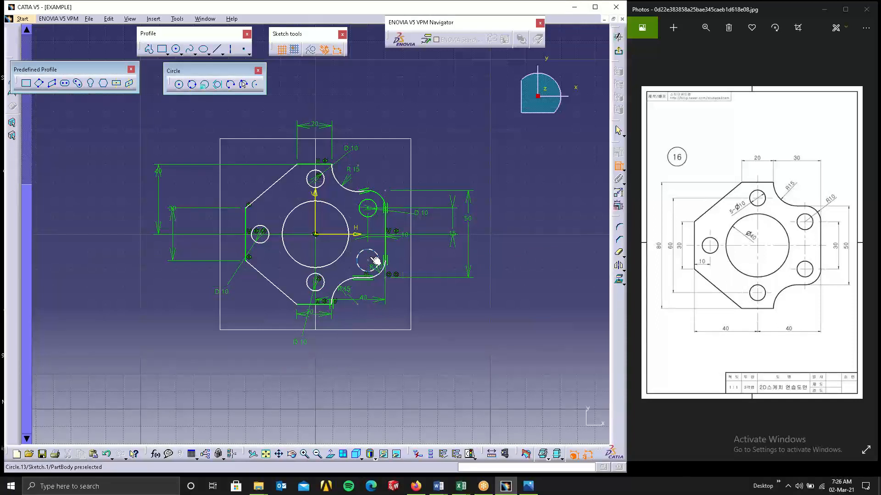
- Constrain the diameter of the hole at the lower R10 corner to 10 mm
left_click(375, 260)
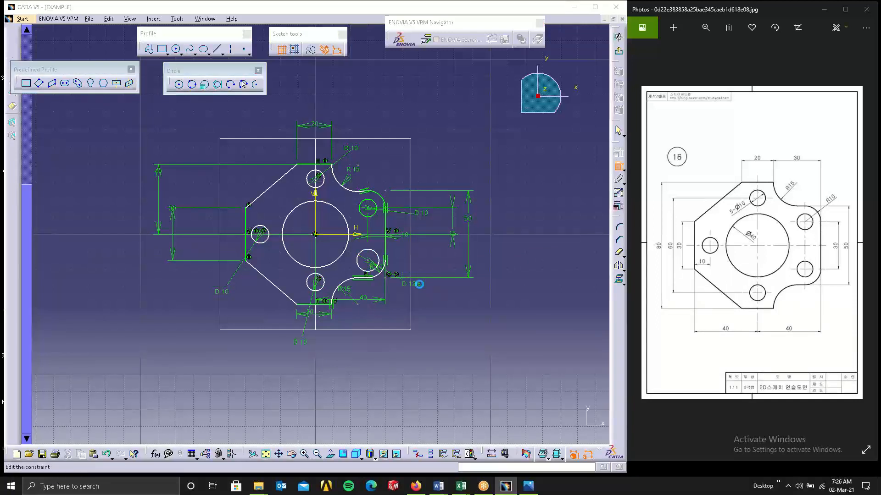
double_click(416, 283)
type("10")
key("Return")
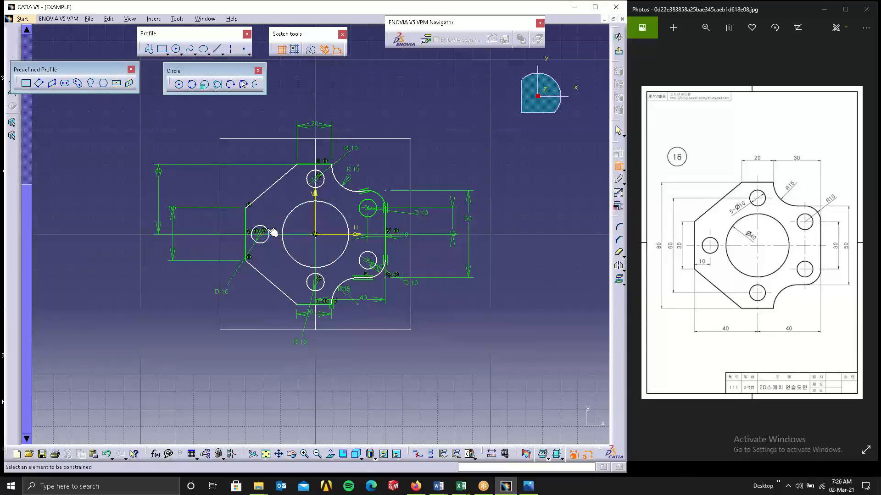
- Constrain the left hole's center to 10 mm from the plate's left vertical edge
left_click(265, 237)
left_click(246, 232)
double_click(224, 229)
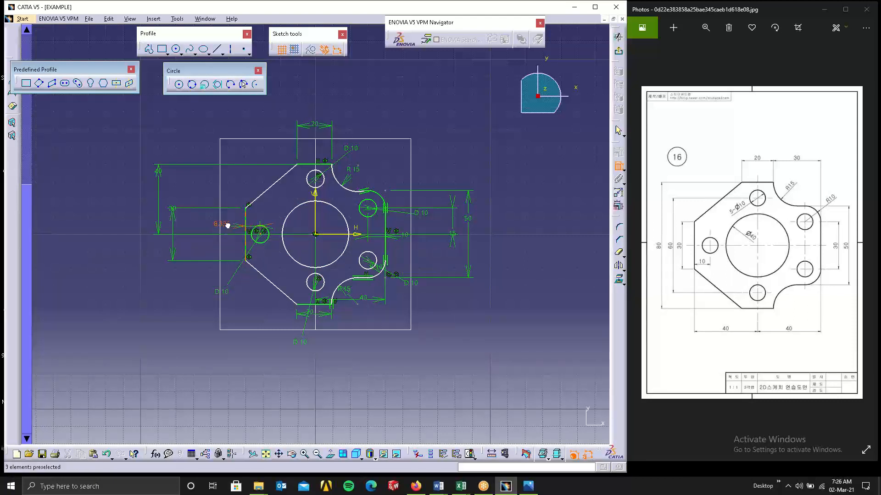
type("10")
key("Return")
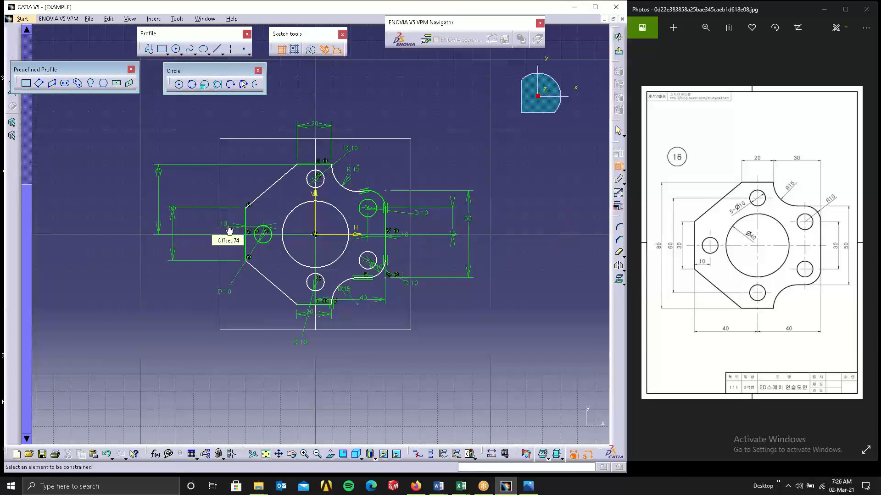
- Constrain the top hole's center to 10 mm below the plate's top edge
left_click(319, 183)
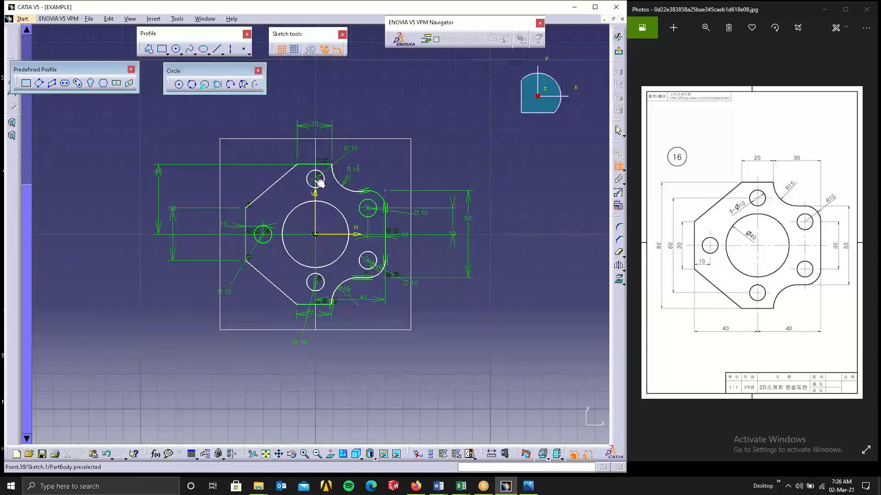
left_click(327, 164)
left_click(363, 115)
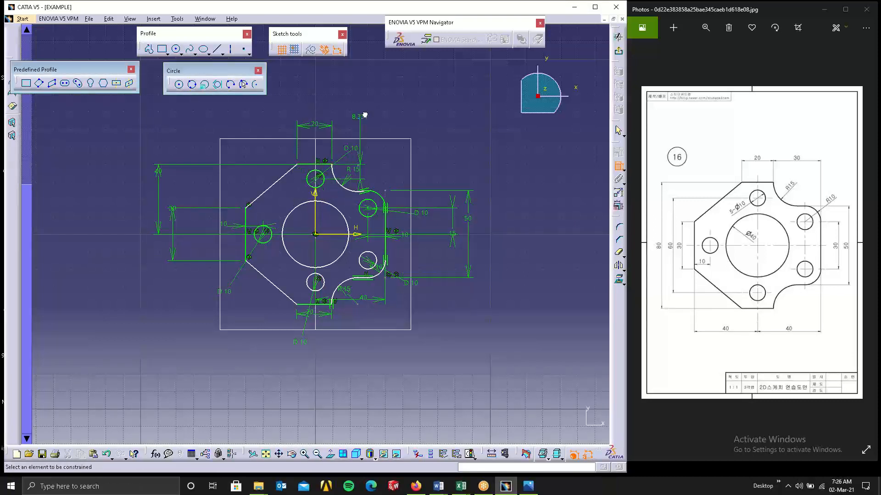
double_click(361, 119)
type("1")
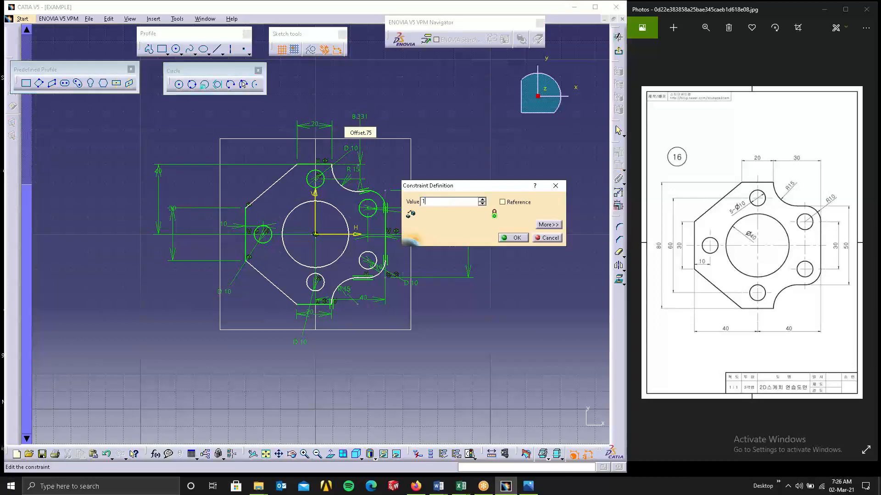
type("0")
key("Return")
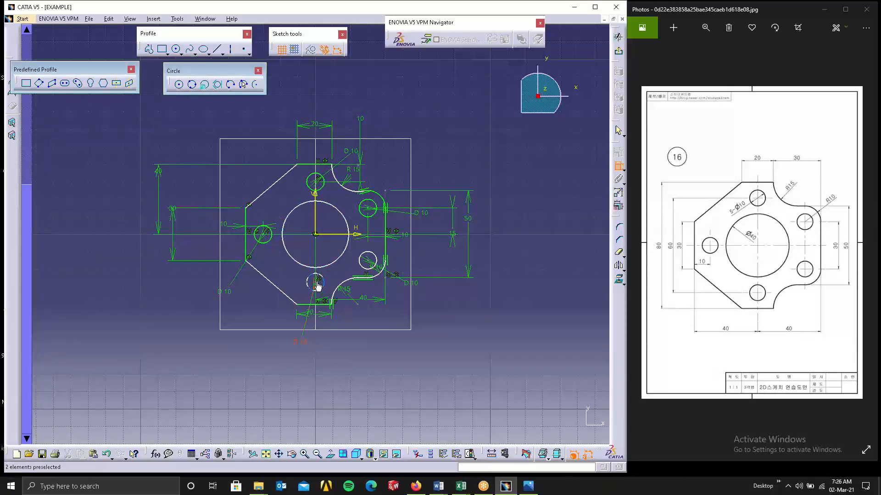
- Constrain the bottom hole's center to 10 mm above the plate's bottom edge
left_click(320, 305)
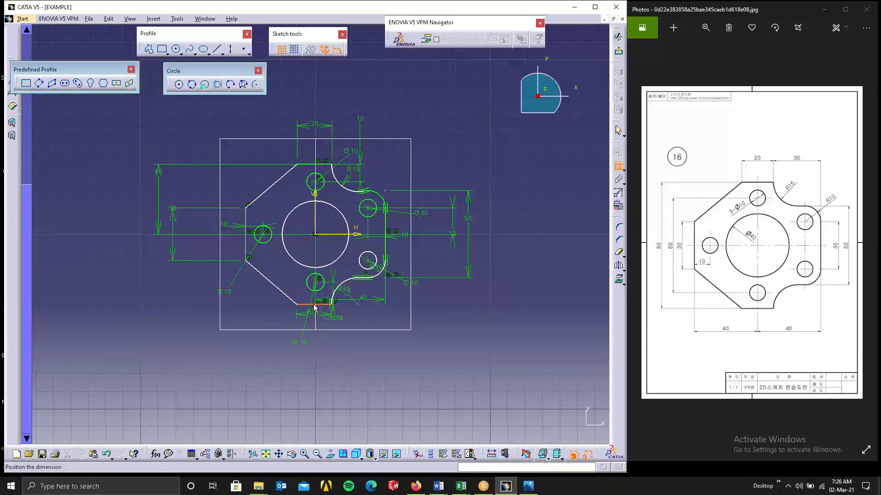
left_click(345, 333)
double_click(345, 332)
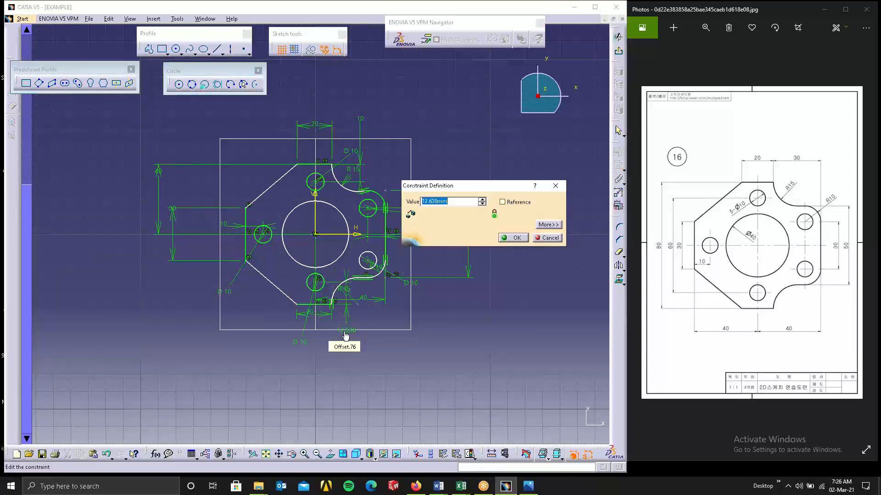
type("10")
key("Return")
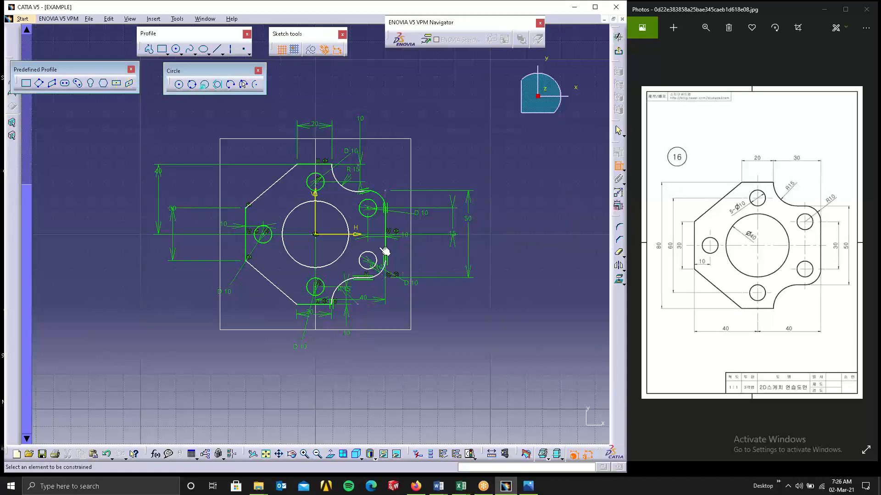
left_click(367, 258)
left_click(386, 244)
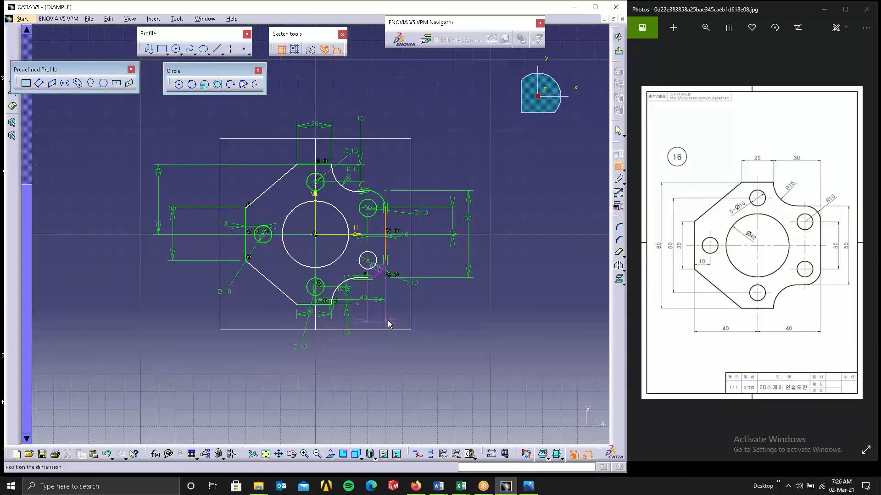
left_click(378, 269)
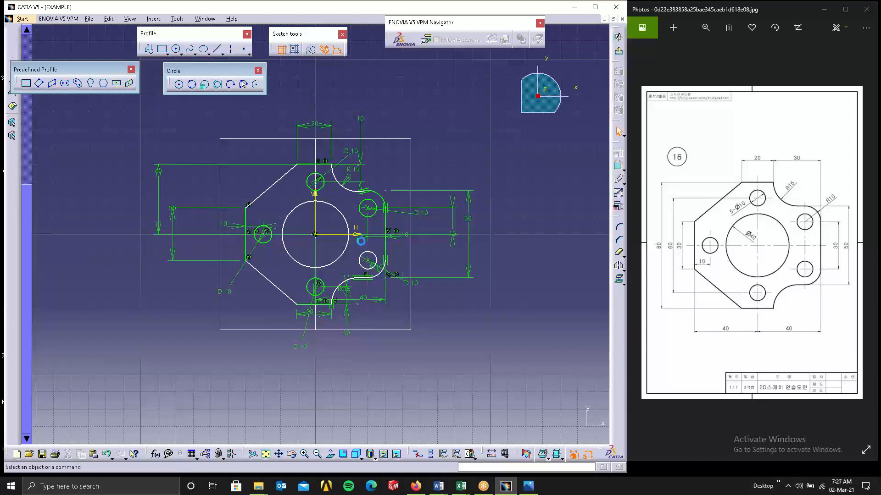
left_click(369, 209)
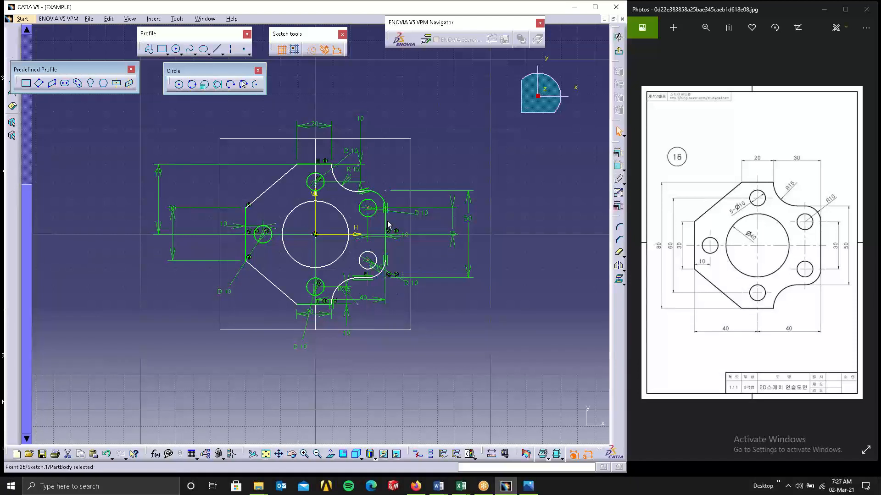
left_click(460, 179)
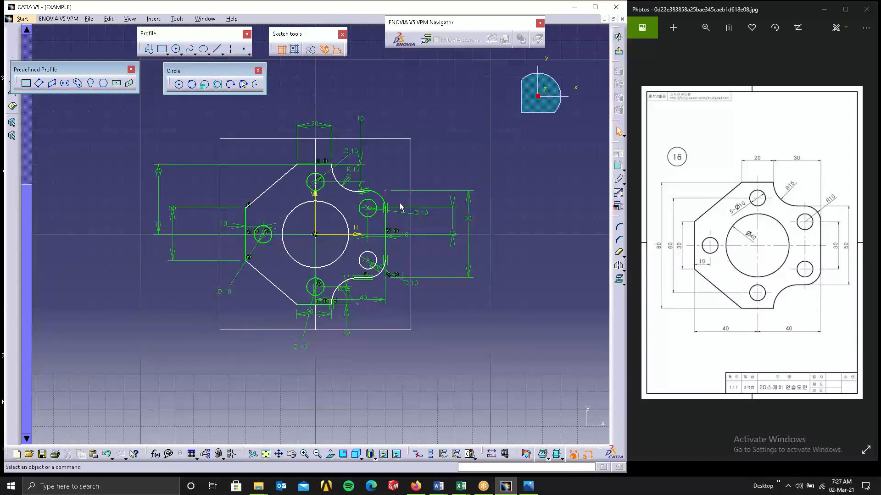
- Constrain the central hole's diameter to 40 mm
left_click(619, 252)
left_click(618, 166)
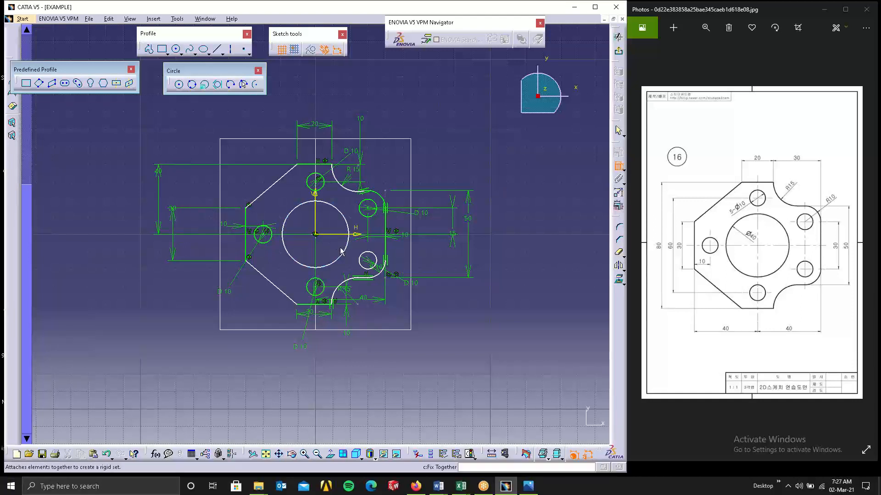
left_click(347, 222)
left_click(444, 157)
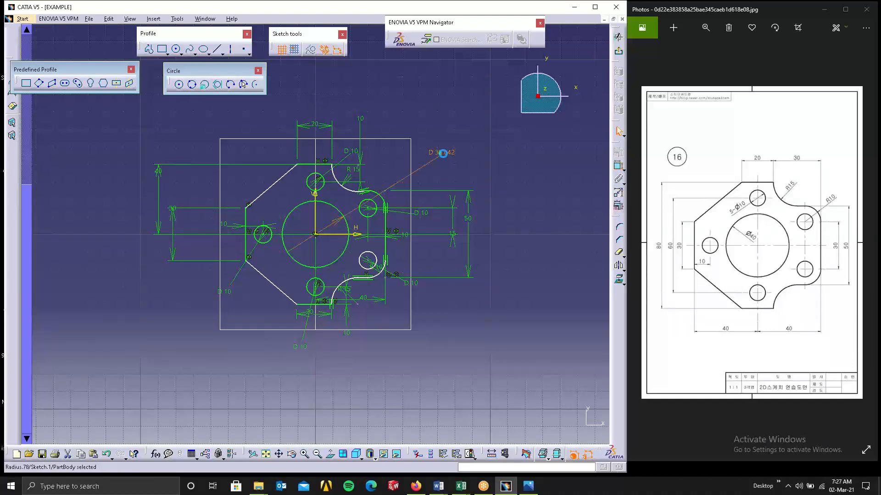
double_click(441, 153)
type("40")
key("Return")
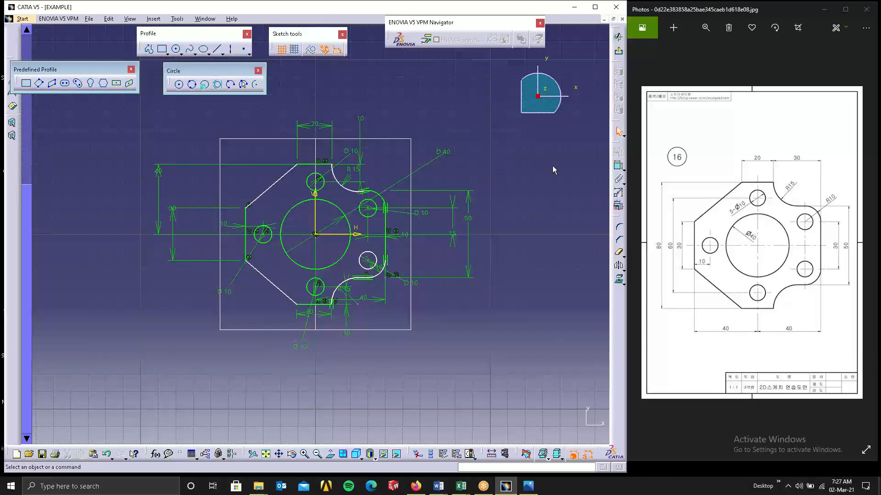
- Test the upper slanted line's freedom and constrain the top edge's end at the R15 arc to 10 mm from the vertical axis
left_click_drag(279, 177, 295, 171)
left_click(495, 143)
left_click(619, 166)
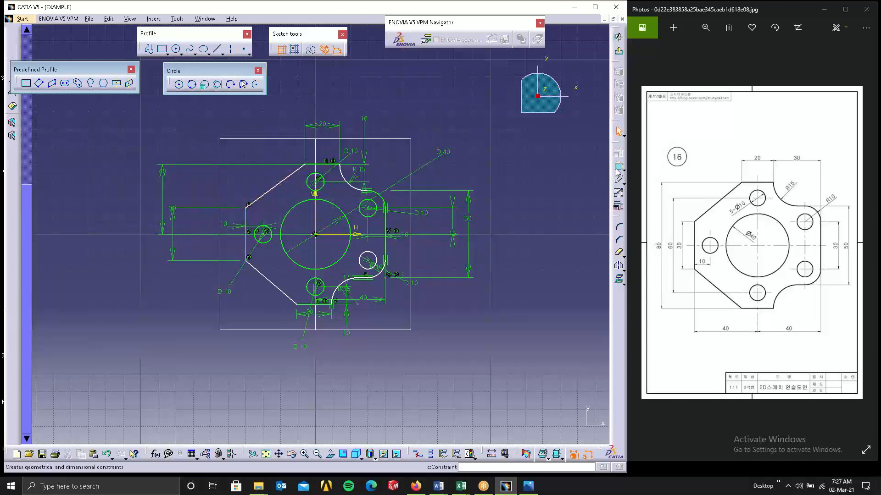
left_click(344, 169)
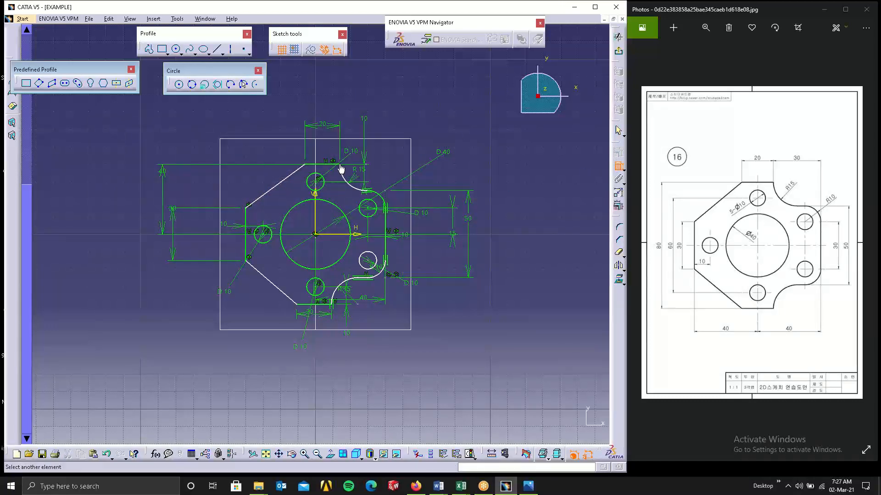
left_click(323, 201)
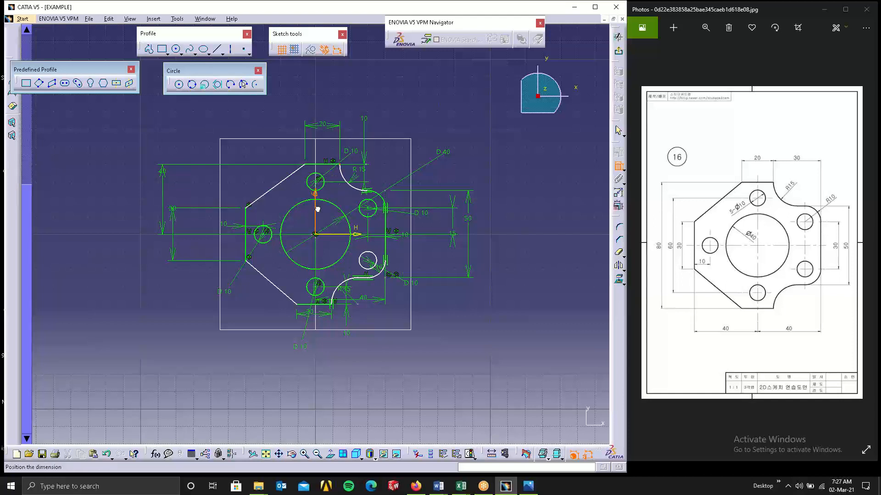
double_click(326, 136)
type("10mm")
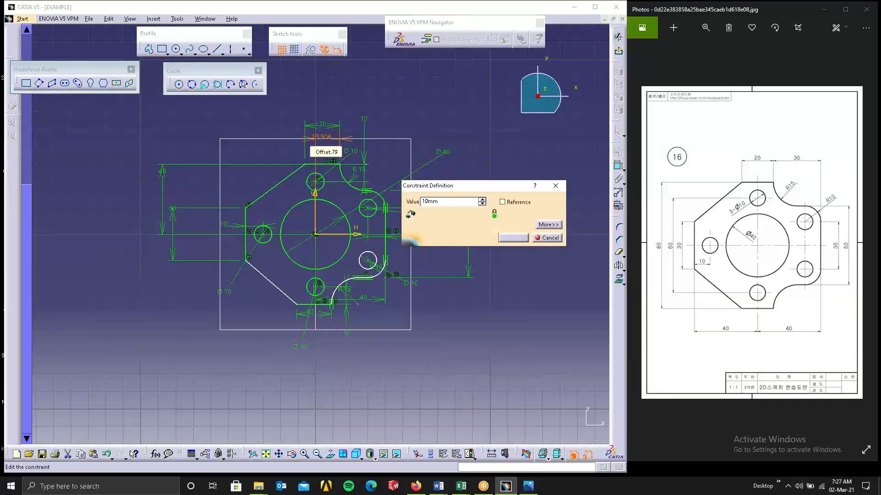
left_click(514, 237)
left_click(456, 95)
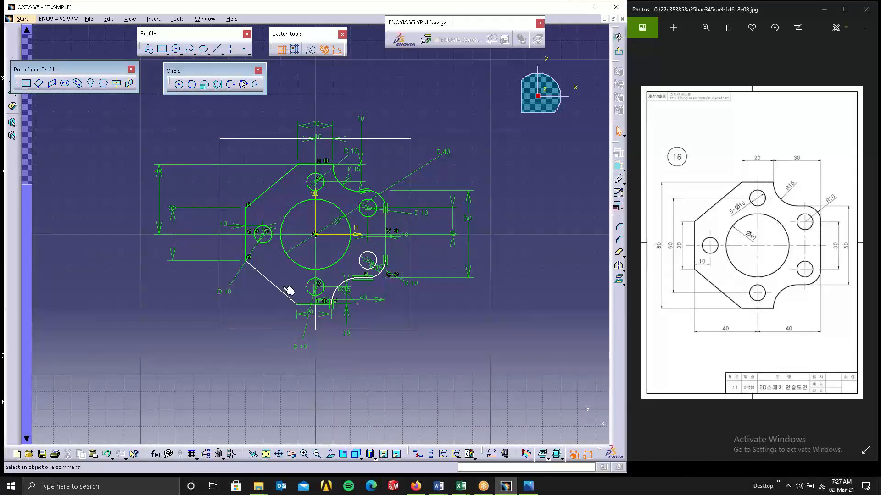
- Test the lower slanted line's freedom and constrain the bottom edge's left end to 10 mm from the vertical axis
mouse_move(289, 291)
left_mouse_down()
mouse_move(283, 305)
mouse_move(268, 302)
mouse_move(291, 308)
left_mouse_up()
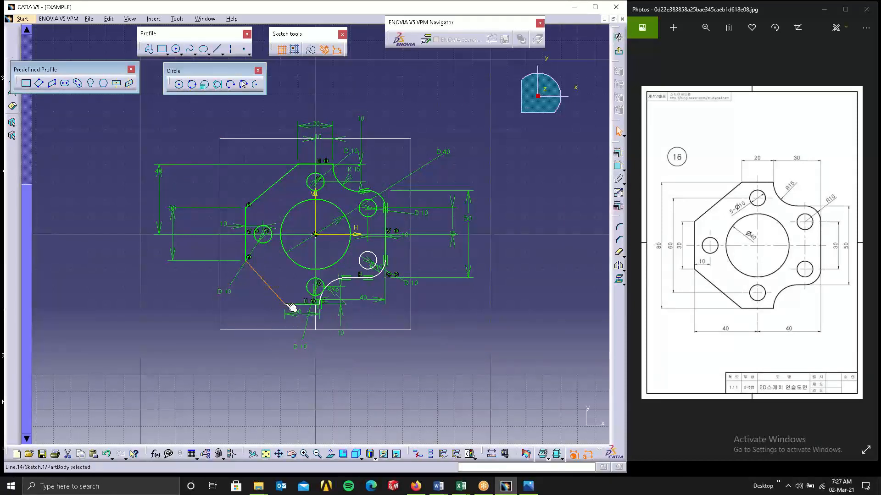
left_click(441, 313)
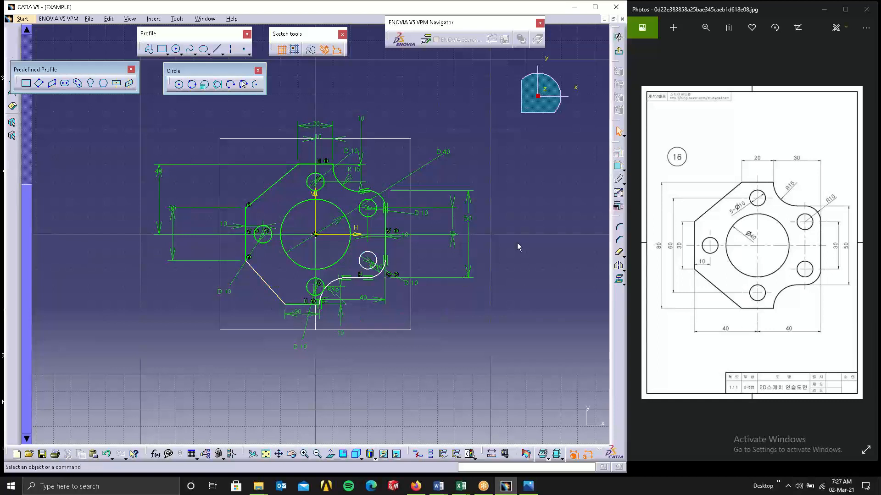
left_click(618, 166)
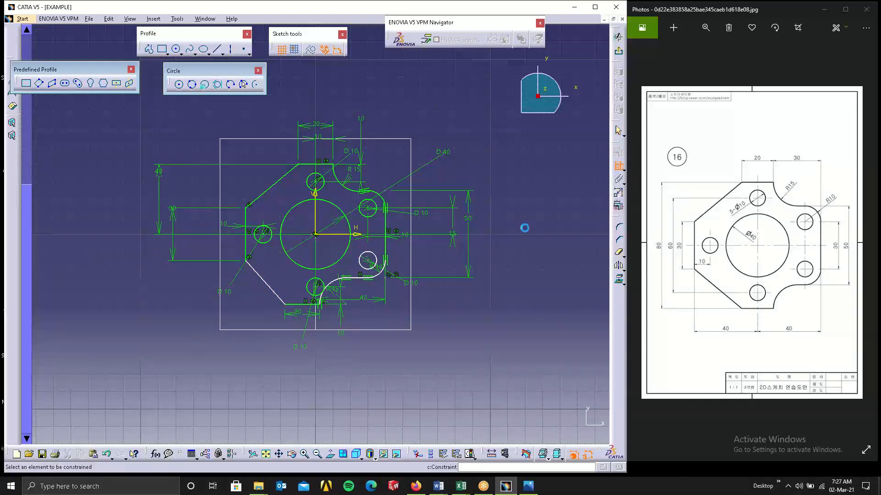
left_click(293, 305)
left_click(315, 212)
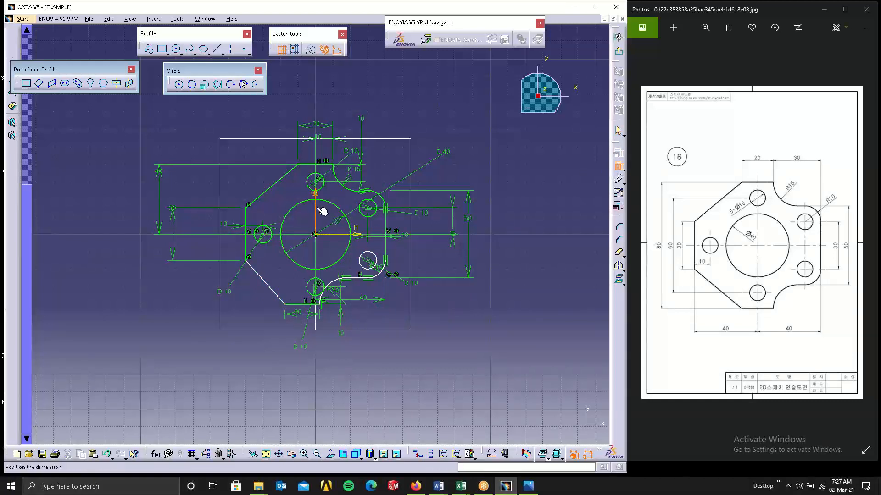
left_click(282, 271)
double_click(281, 271)
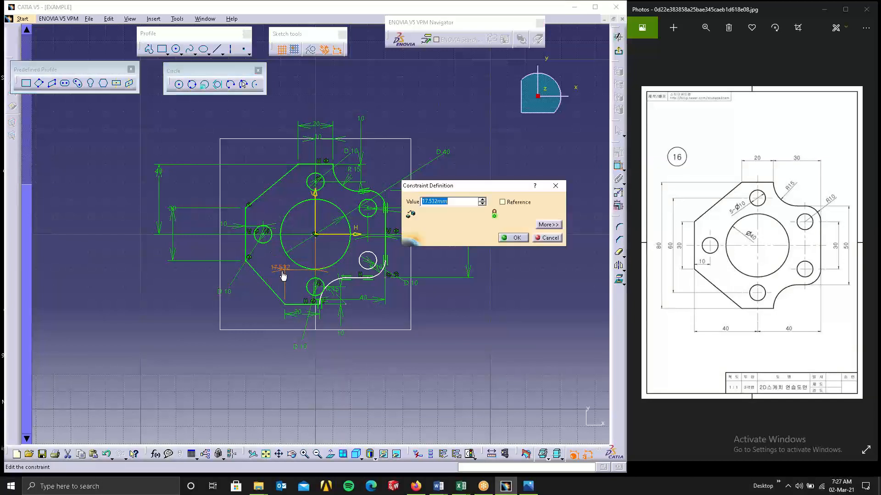
type("10")
key("Return")
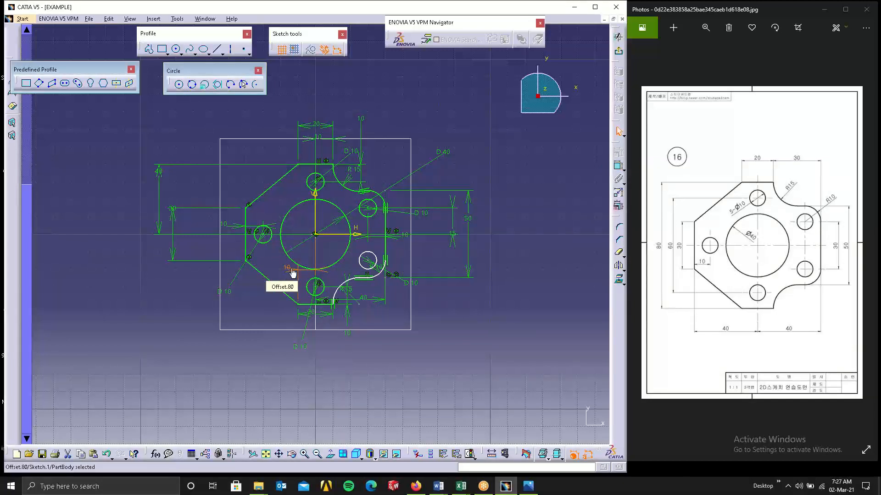
left_click(492, 250)
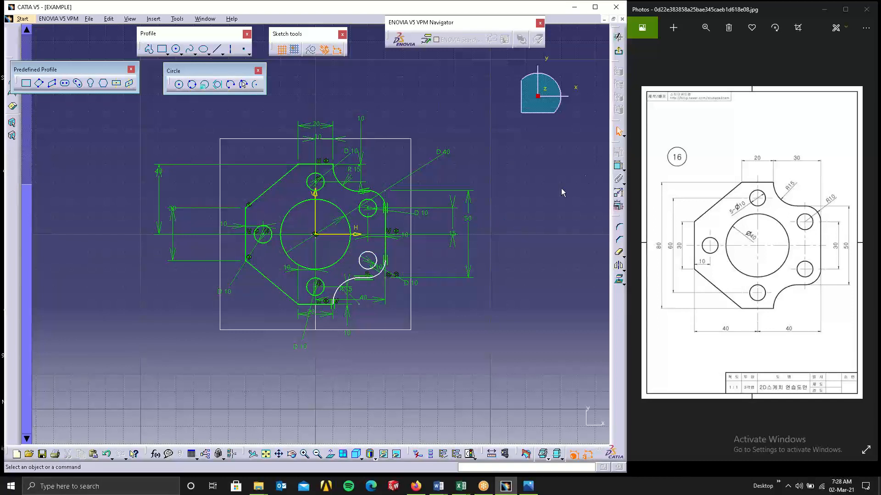
- Constrain the vertical distance between the two holes at the R10 corners to 30 mm
left_click(619, 167)
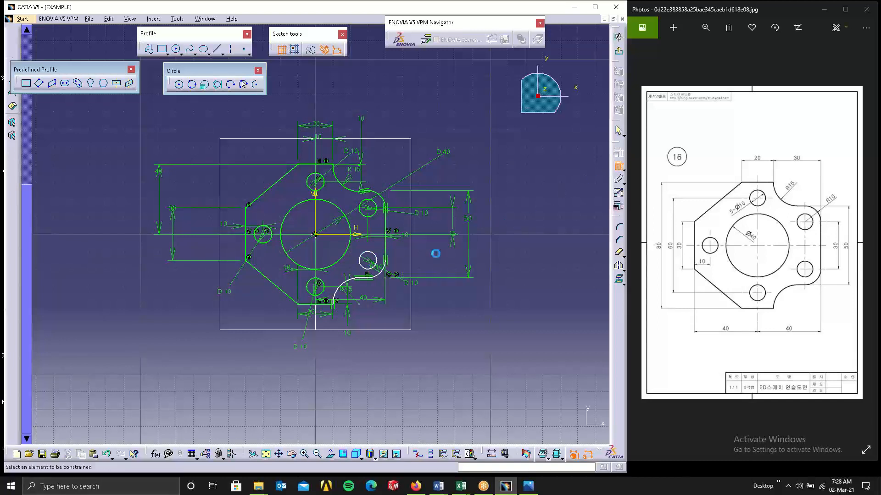
left_click(372, 243)
left_click(375, 212)
left_click(447, 248)
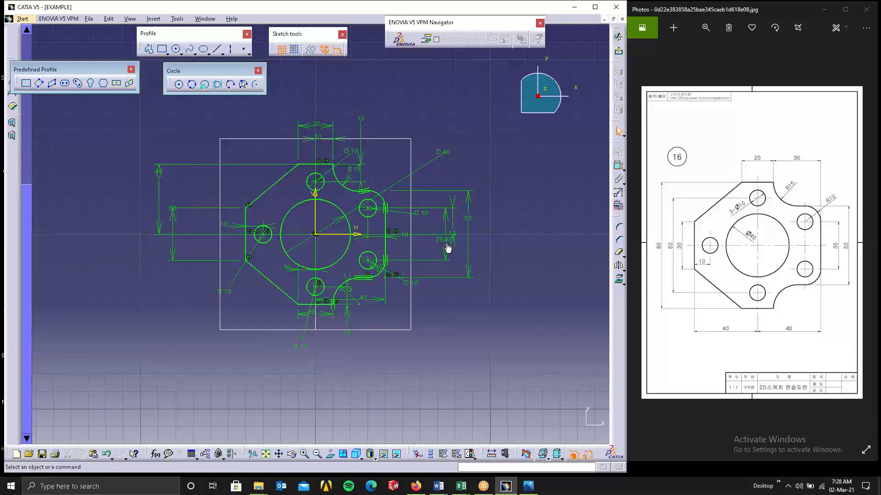
double_click(444, 239)
type("3")
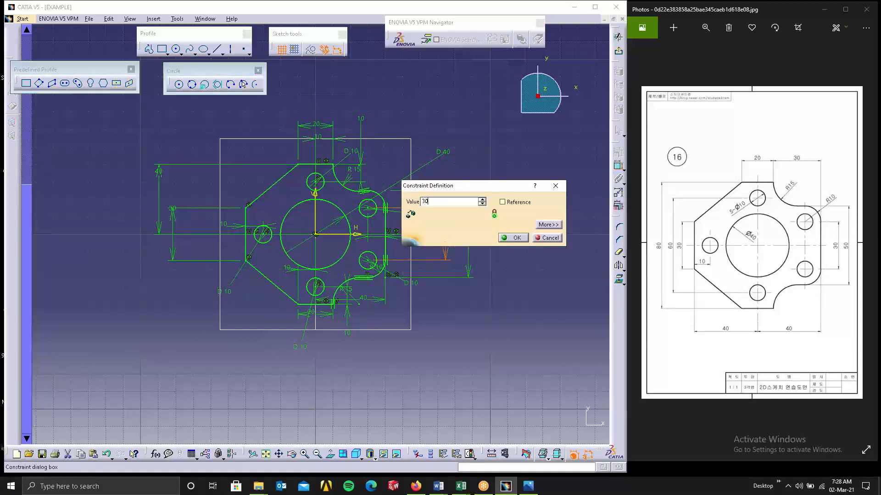
type("0")
key("Return")
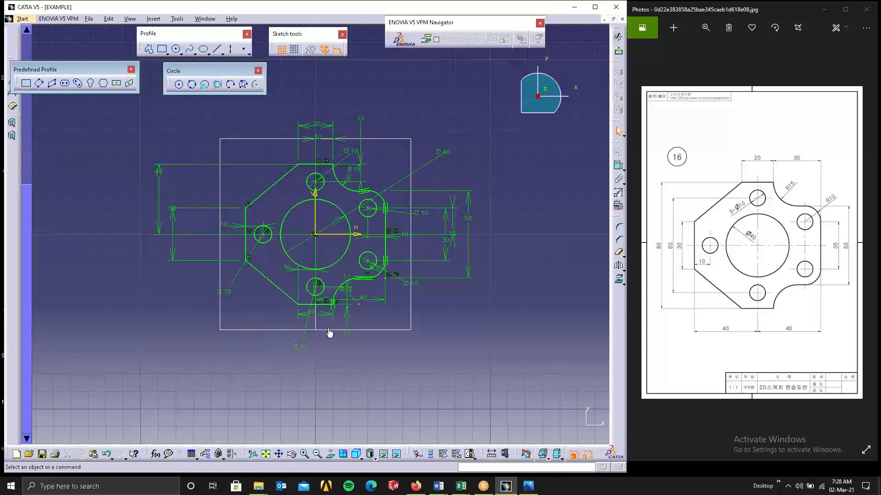
- Delete the upper R15 arc between the top edge and the upper R10 corner
middle_click_drag(331, 334, 380, 282)
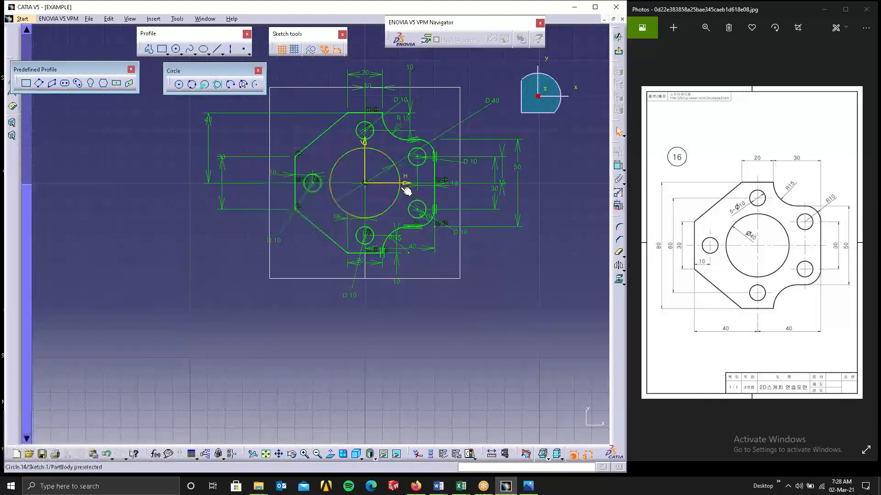
left_click(397, 134)
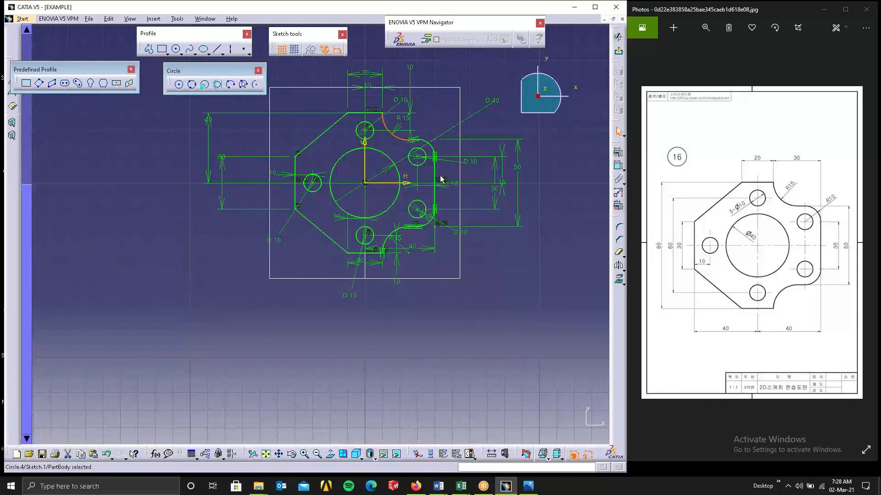
key("Delete")
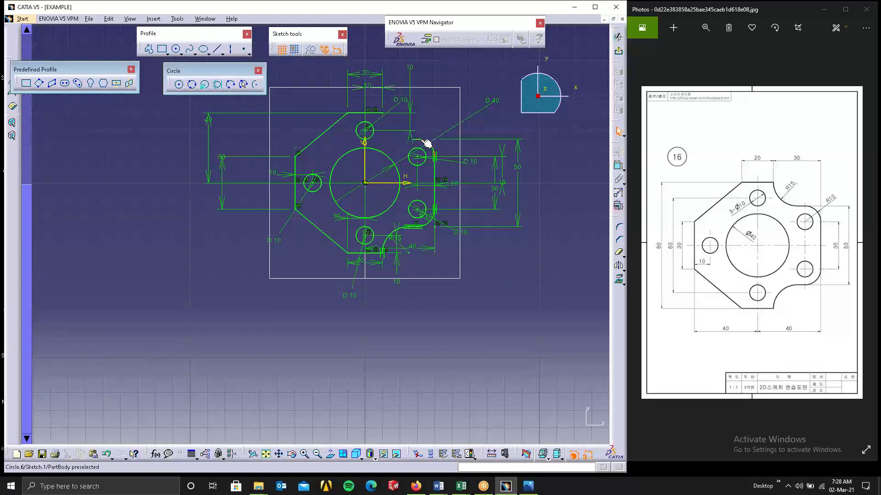
- Try to create a corner directly between the top edge and the upper R10 arc
left_click(424, 143)
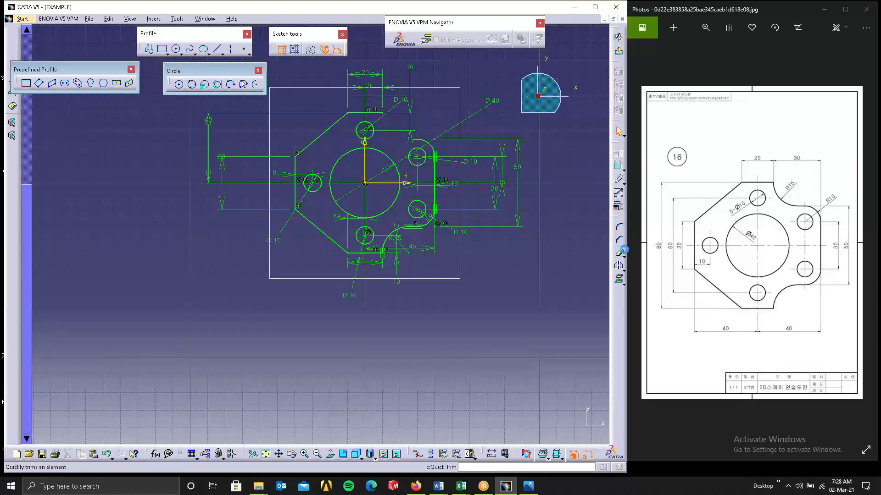
left_click(217, 49)
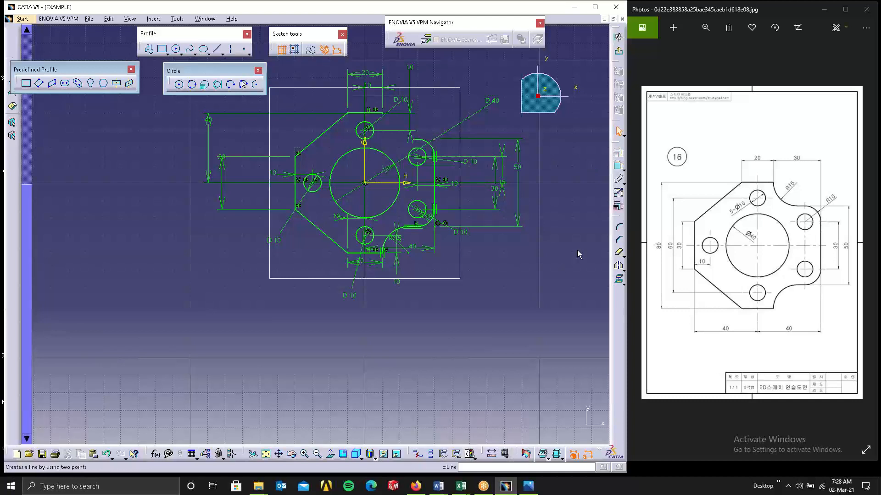
left_click(619, 227)
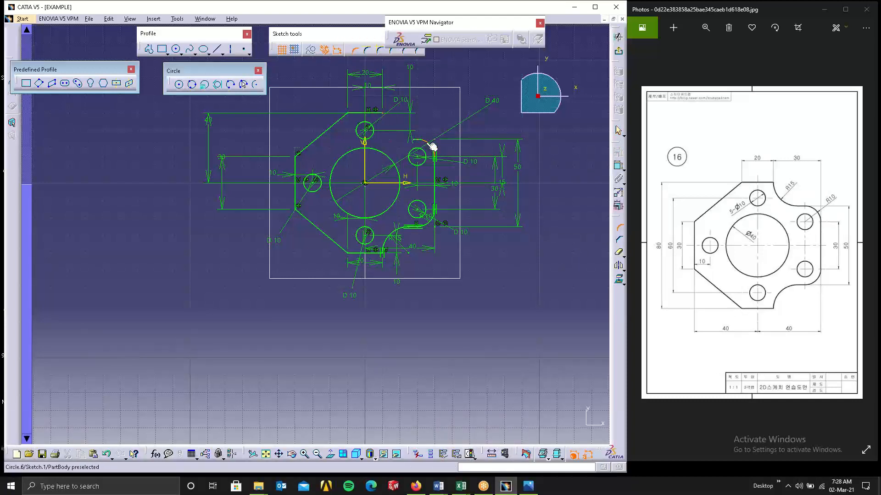
left_click(425, 143)
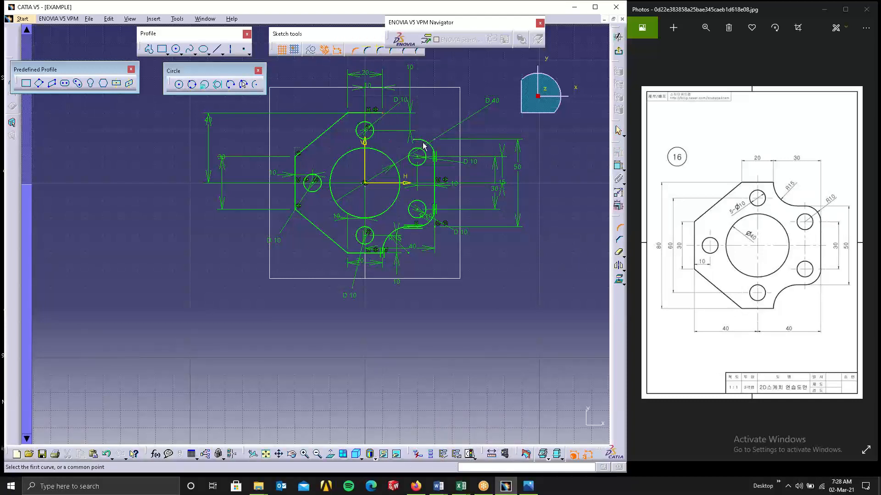
left_click(382, 113)
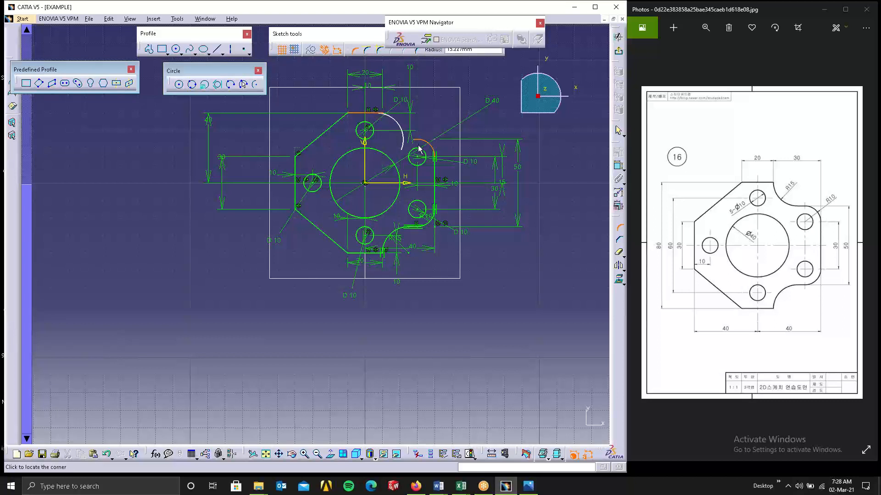
left_click(457, 138)
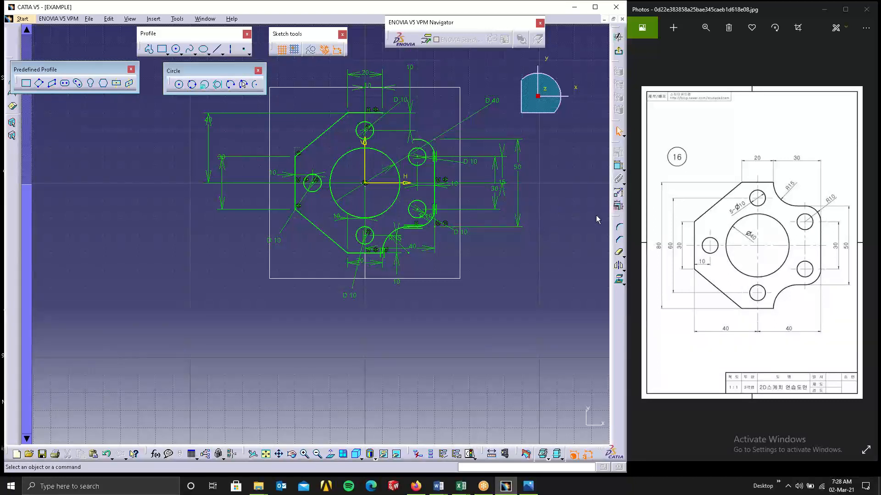
left_click(623, 228)
left_click(379, 113)
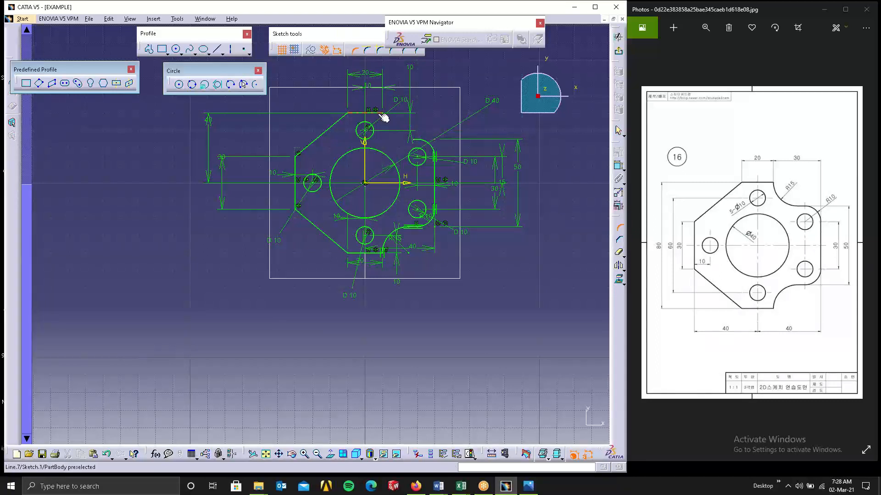
left_click(426, 146)
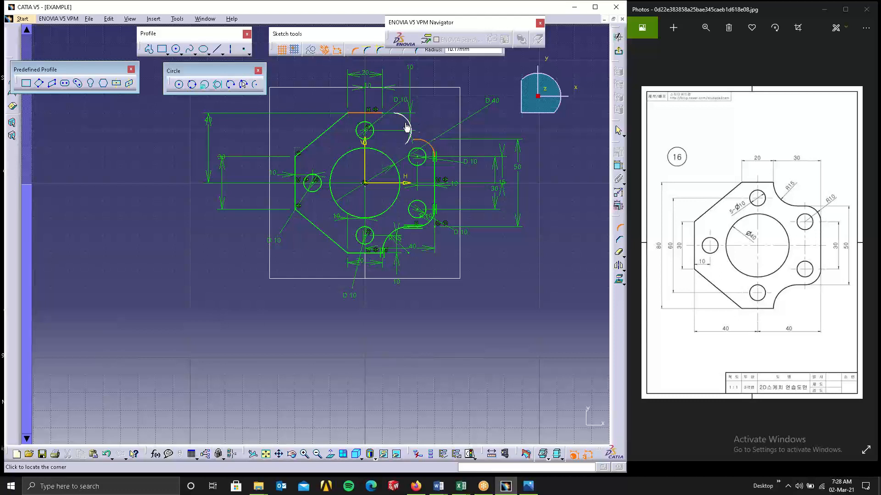
left_click(446, 125)
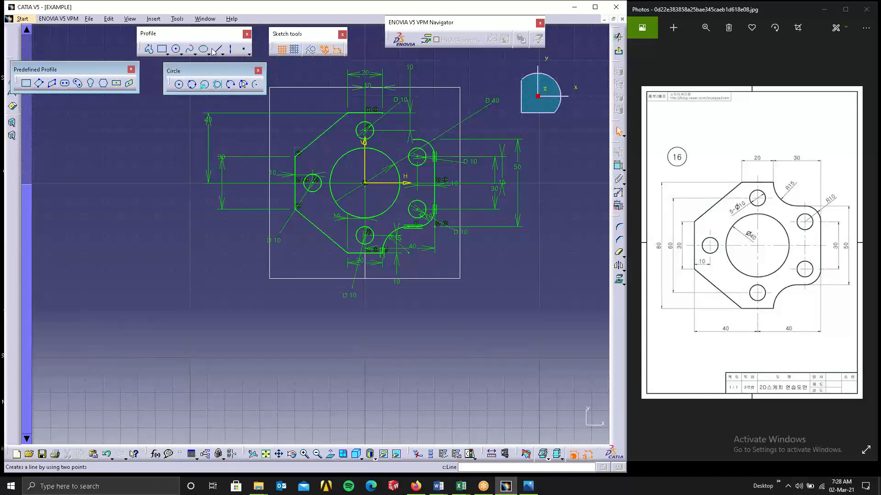
- Draw a two-segment profile from the top edge's open end down and across to the start of the upper R10 arc
left_click(148, 48)
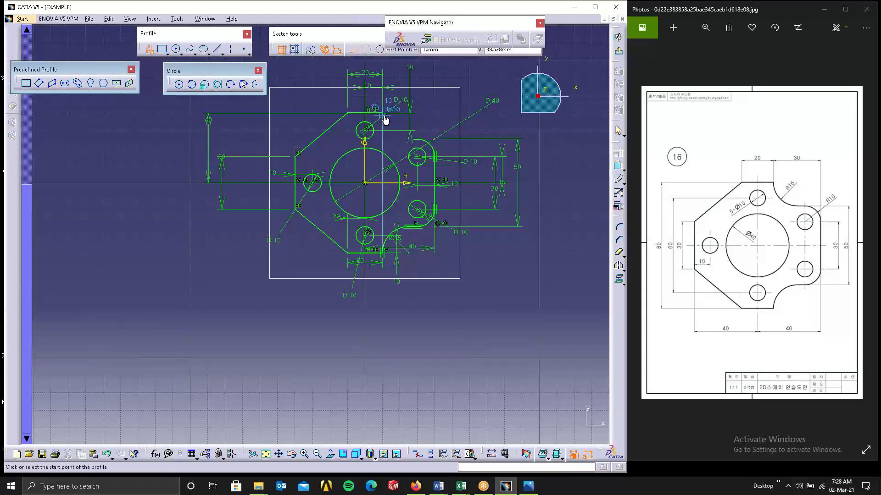
left_click(386, 116)
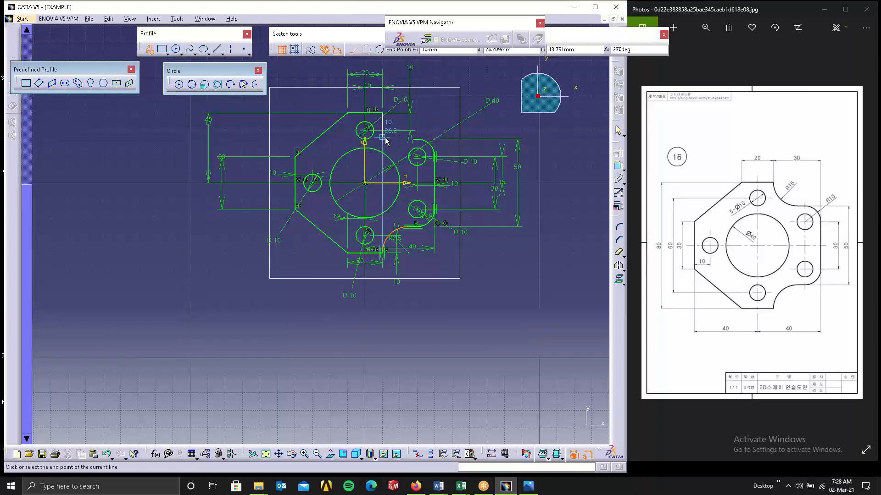
left_click(384, 140)
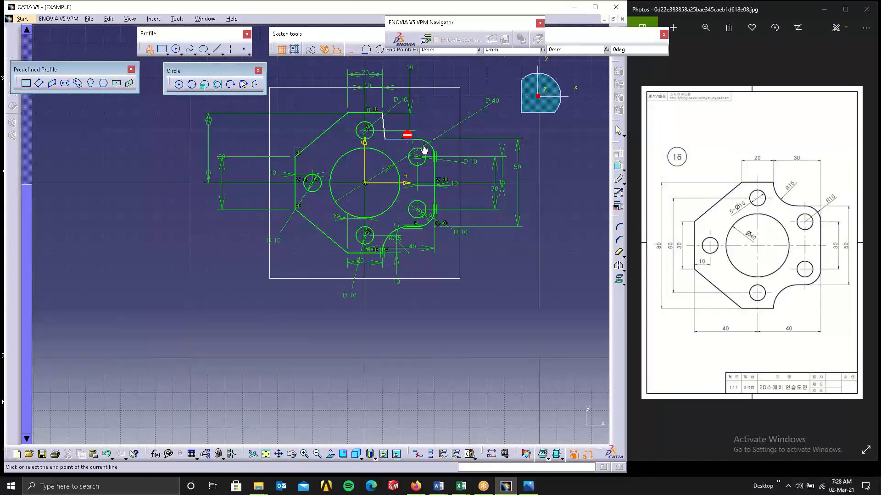
double_click(412, 139)
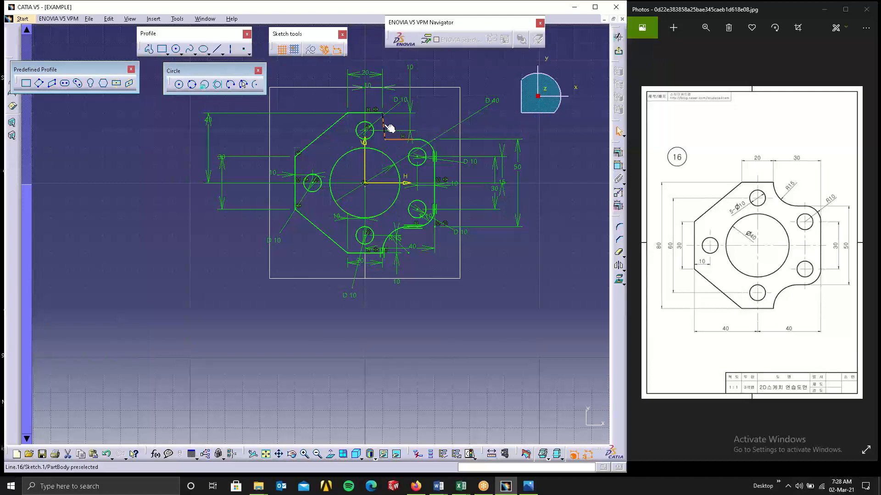
- Constrain the short connecting line below the top edge's end to be vertical
left_click(618, 153)
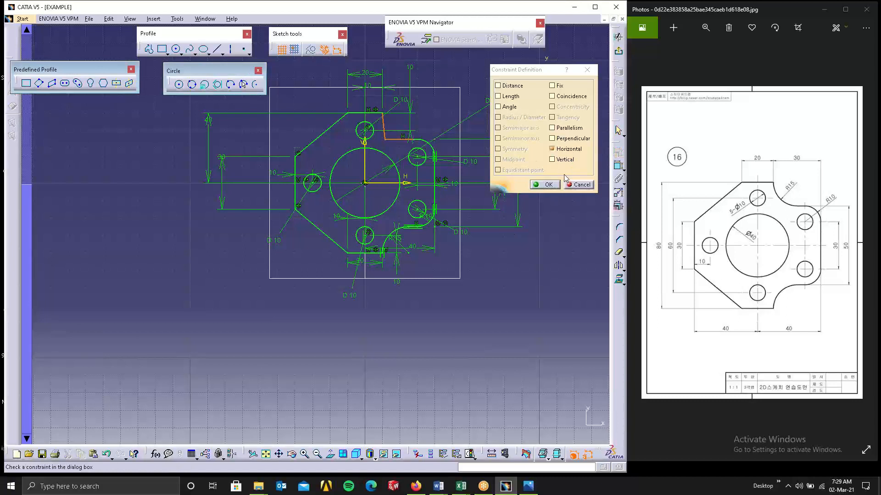
left_click(546, 185)
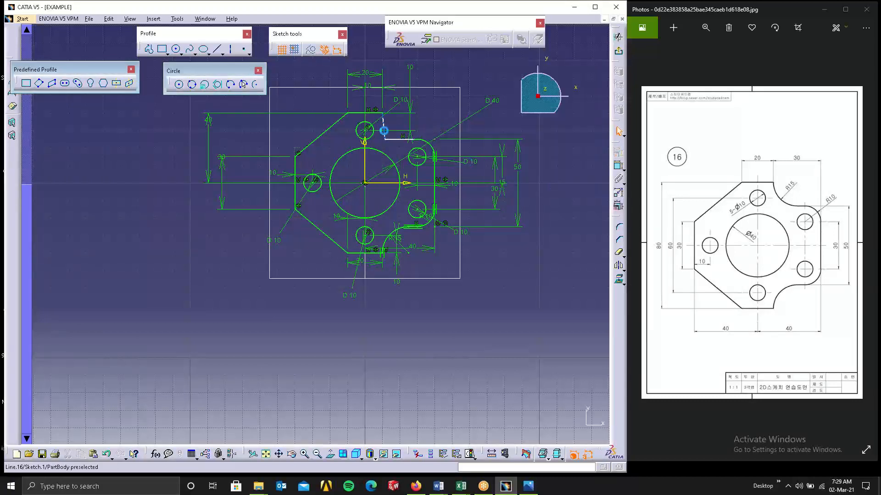
left_click(384, 130)
left_click(619, 152)
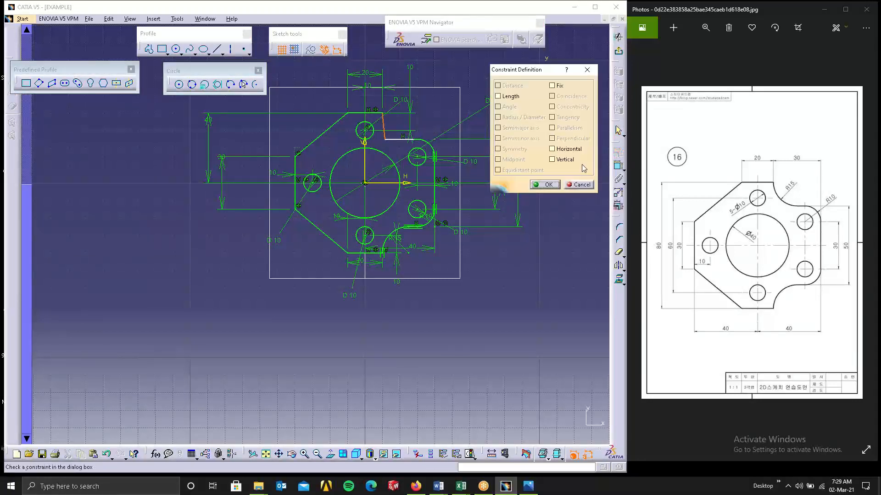
left_click(552, 160)
left_click(545, 185)
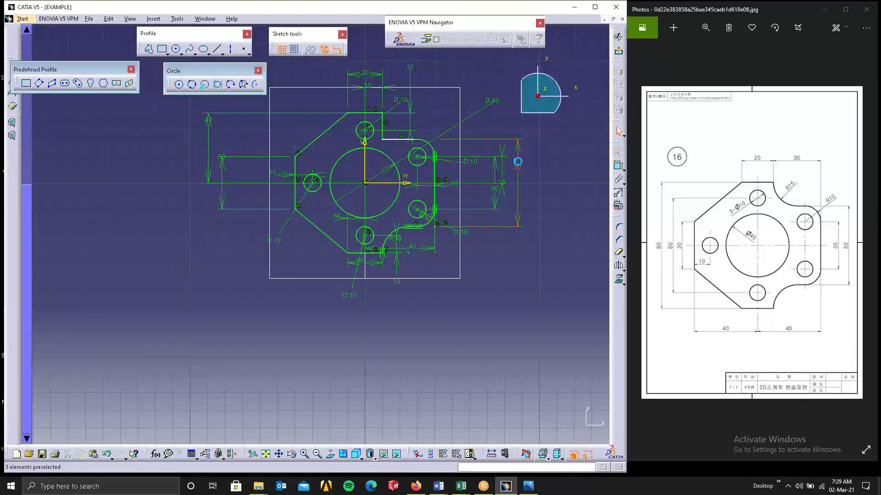
- Add a tangency constraint between the new horizontal line and the upper R10 arc
left_click(397, 138)
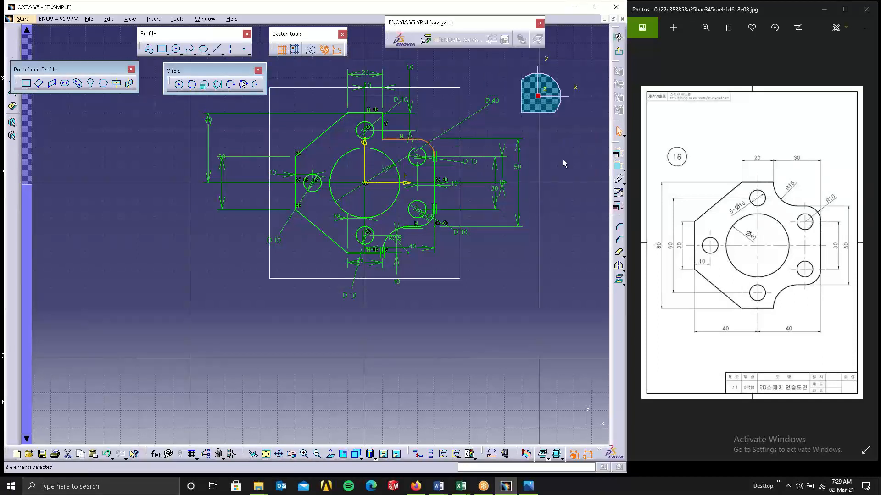
left_click(619, 153)
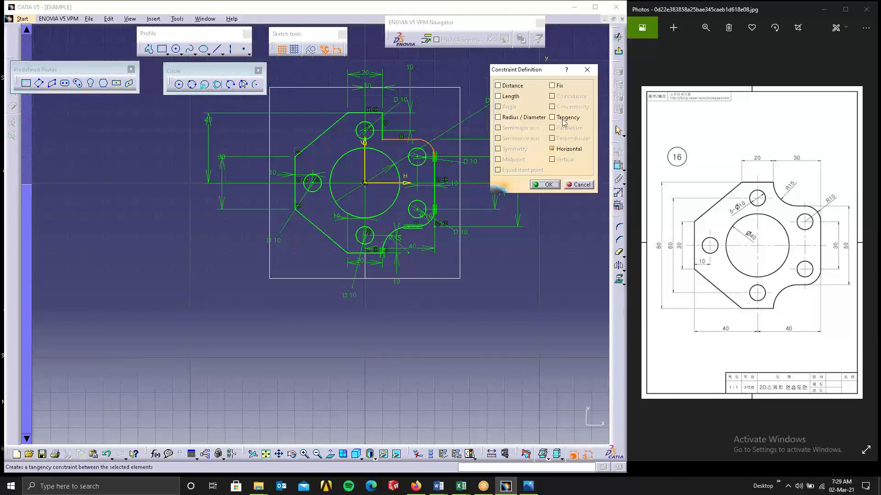
left_click(563, 120)
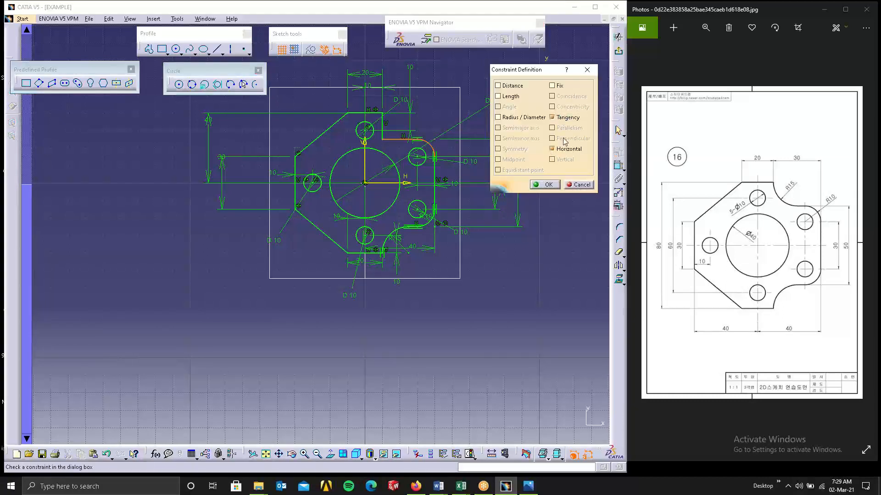
left_click(547, 184)
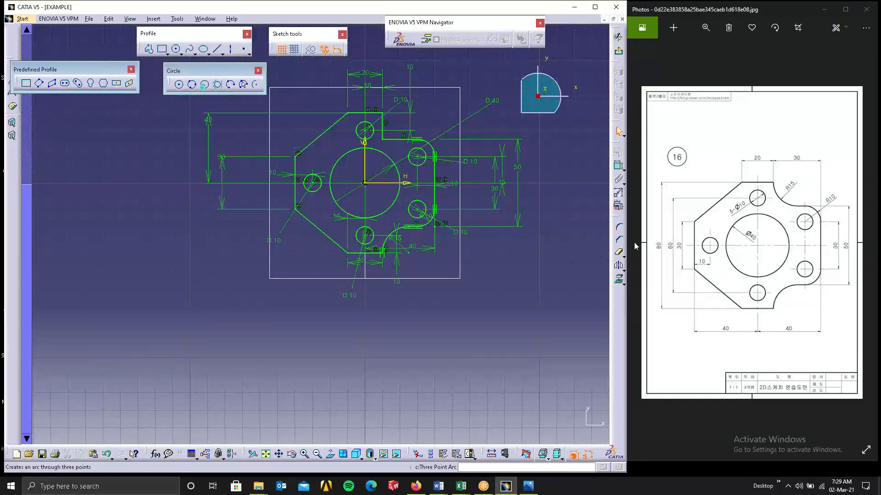
- Round the junction of the new vertical and horizontal lines with a 15 mm radius corner
left_click(619, 227)
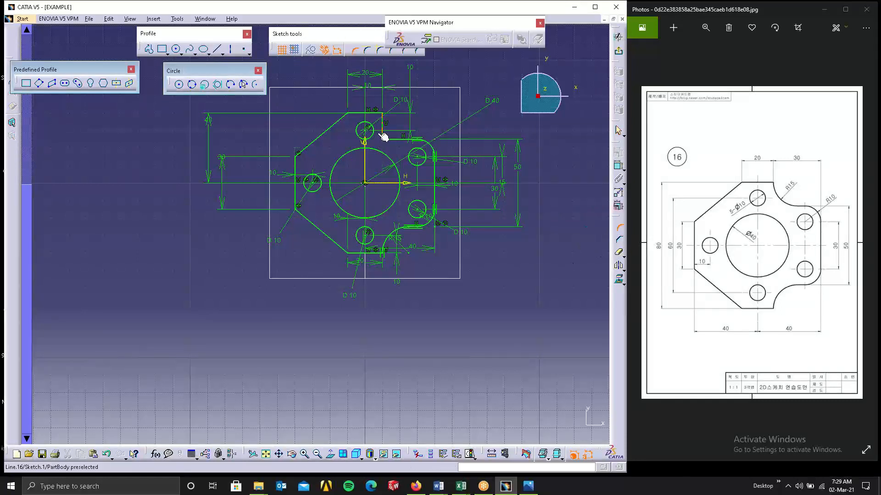
left_click(398, 138)
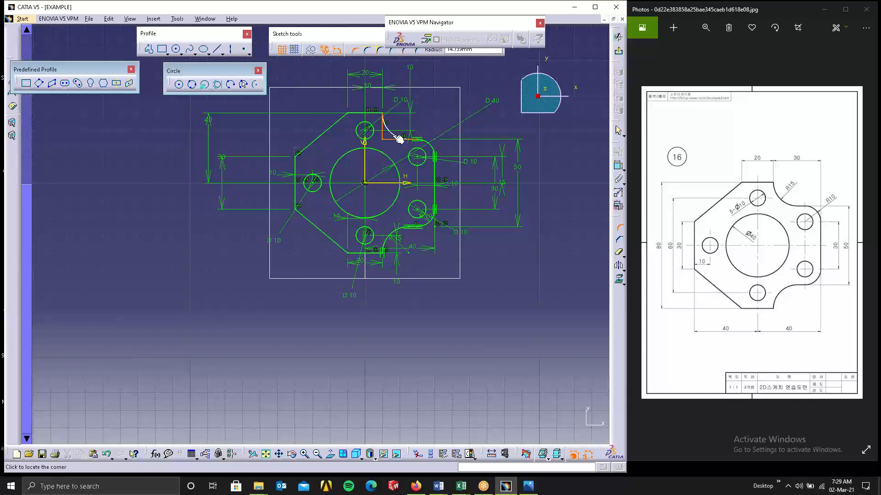
left_click(398, 138)
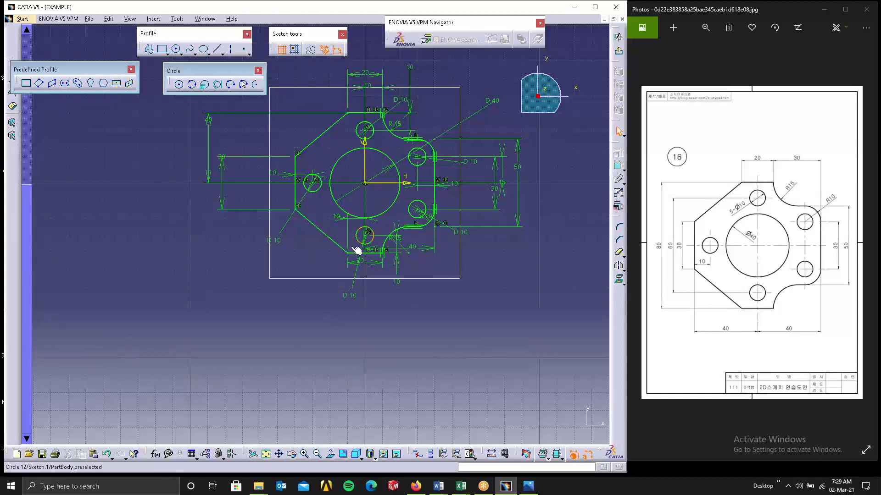
- Switch to the Photos window showing reference drawing 16 and maximize it
left_click(656, 234)
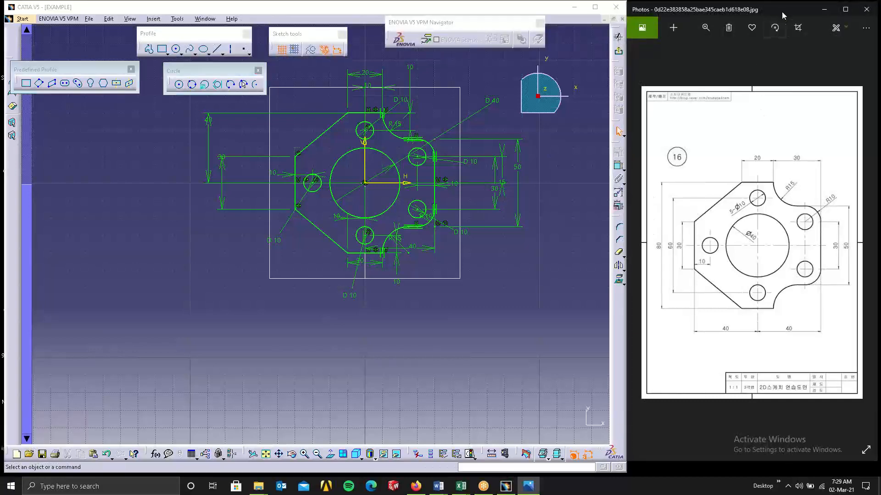
left_click_drag(790, 19, 450, 10)
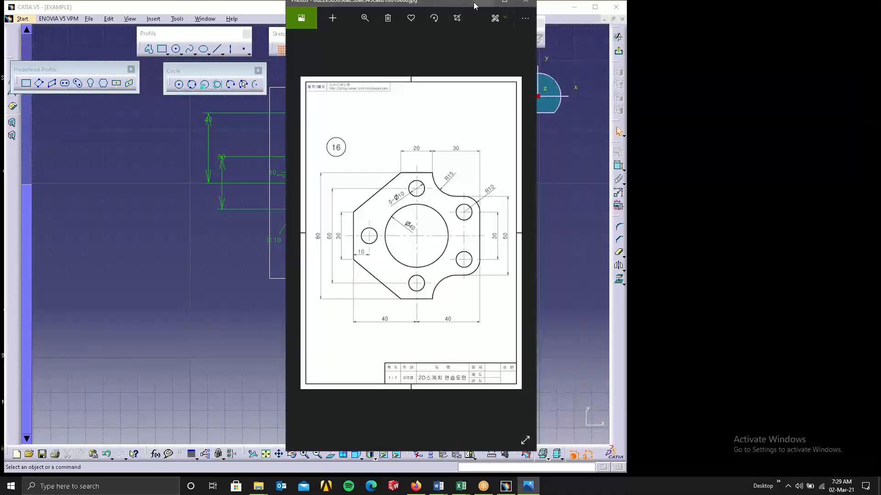
left_click_drag(388, 7, 379, 28)
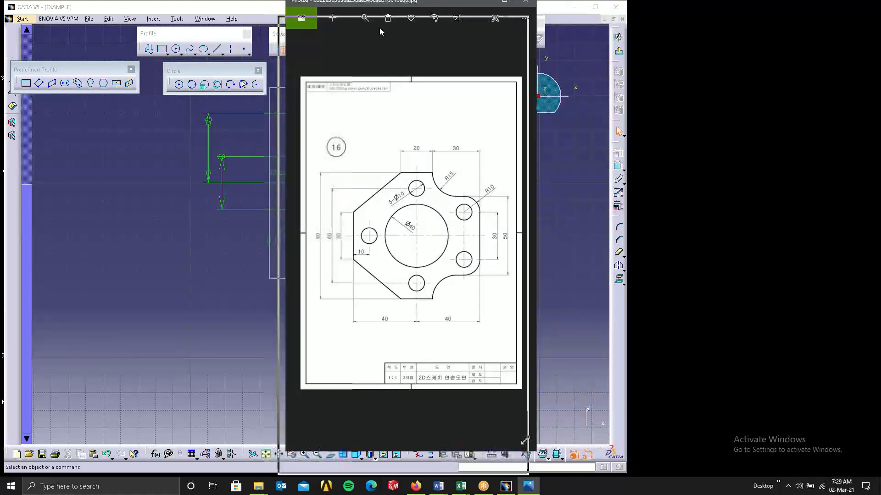
left_click(497, 25)
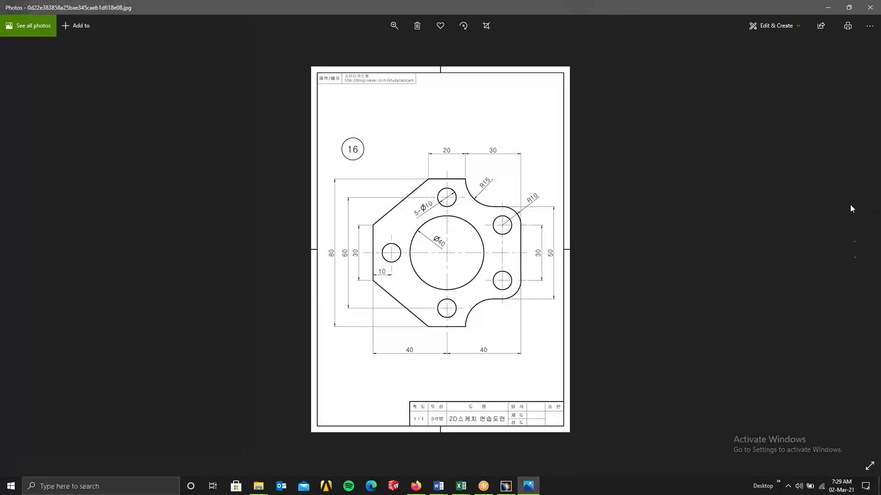
- Browse the following reference drawings up to the bracket with concentric circles and a hooked end
key("Right")
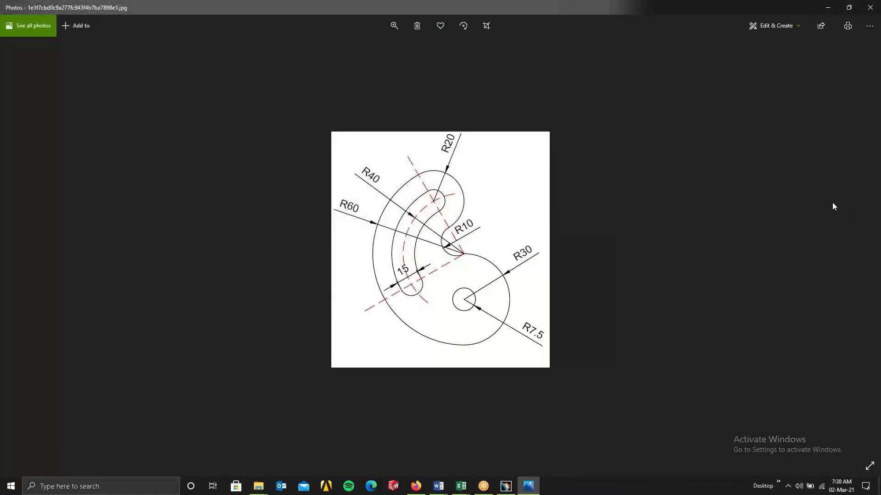
key("Left")
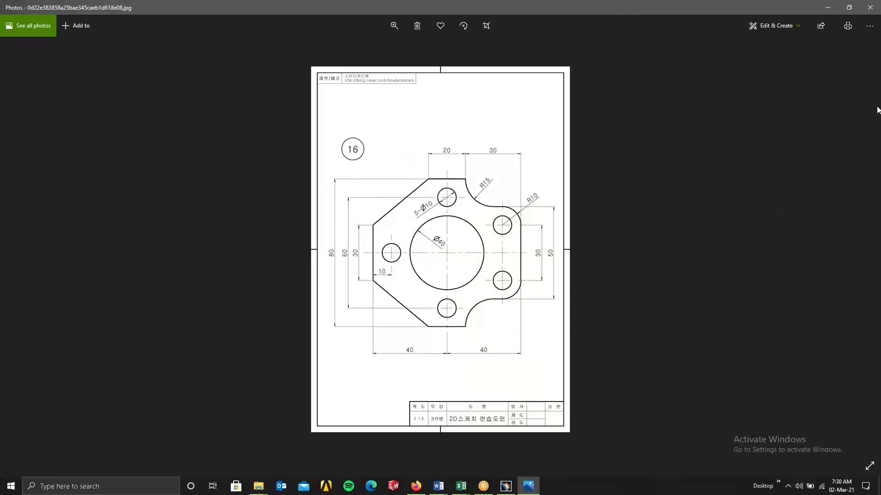
key("alt+Tab")
left_click(856, 251)
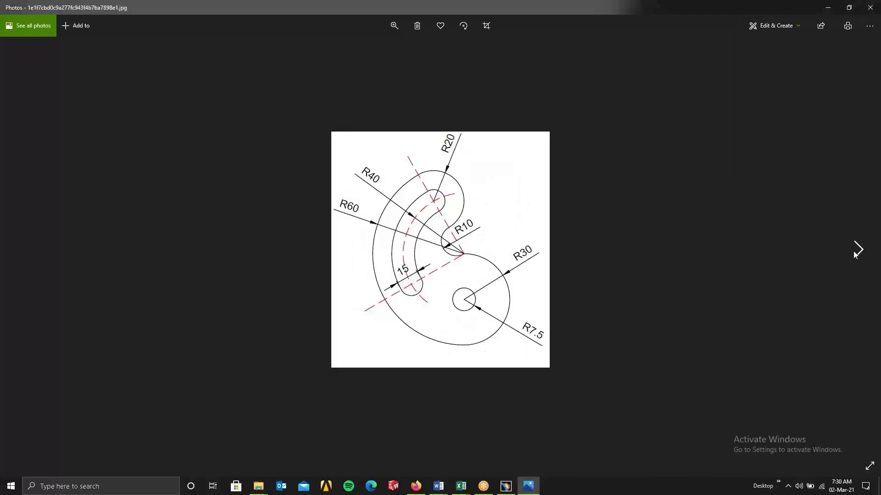
left_click(856, 252)
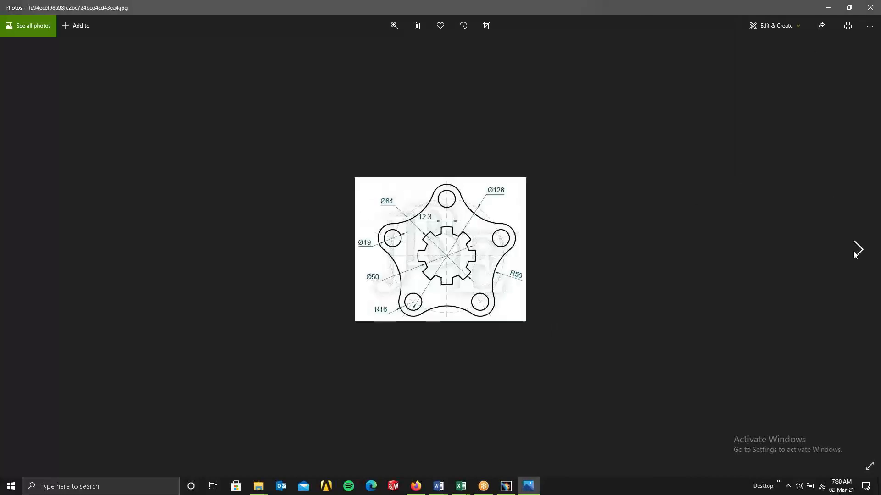
left_click(856, 251)
left_click(856, 251)
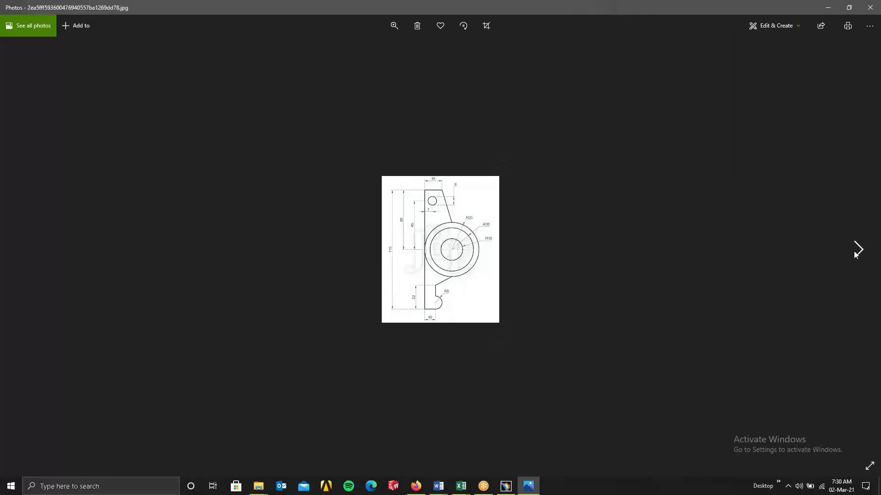
left_click(856, 251)
left_click(26, 265)
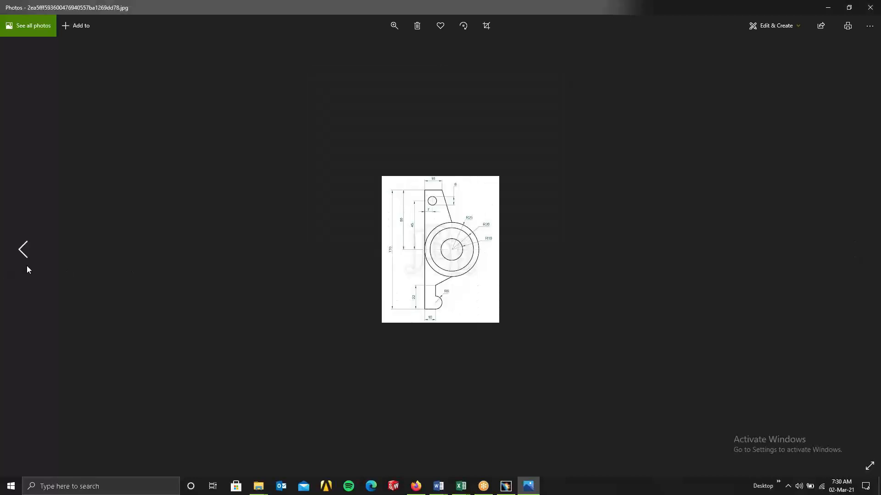
- Rotate the bracket drawing clockwise in 90° turns until its long straight edge lies horizontally below the circles
left_click(463, 28)
left_click(462, 28)
left_click(462, 28)
left_click(462, 29)
left_click(462, 29)
left_click(462, 29)
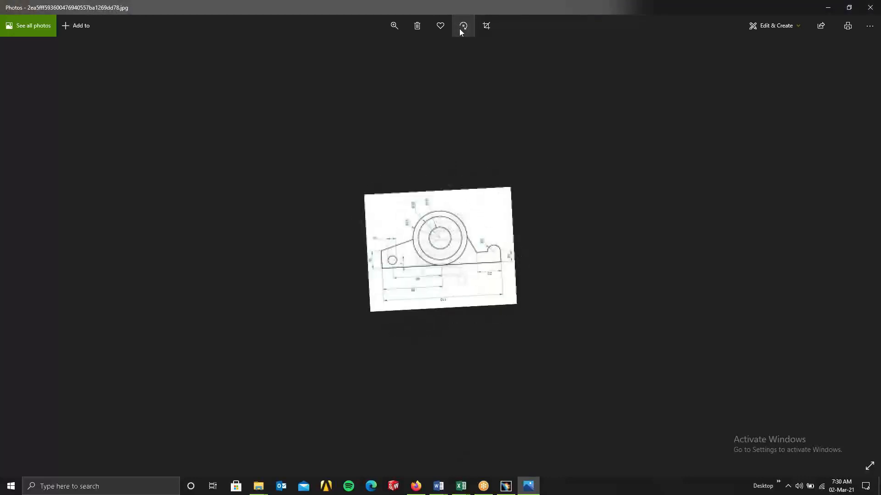
- Enlarge the rotated bracket drawing so that its dimensions and radii can be read
left_click(399, 23)
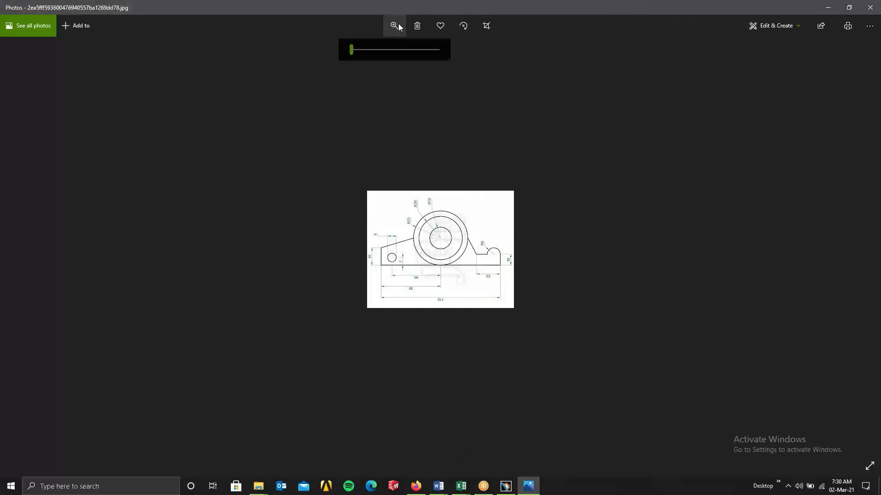
mouse_move(352, 49)
left_mouse_down()
mouse_move(399, 51)
mouse_move(383, 55)
left_mouse_up()
left_click(608, 136)
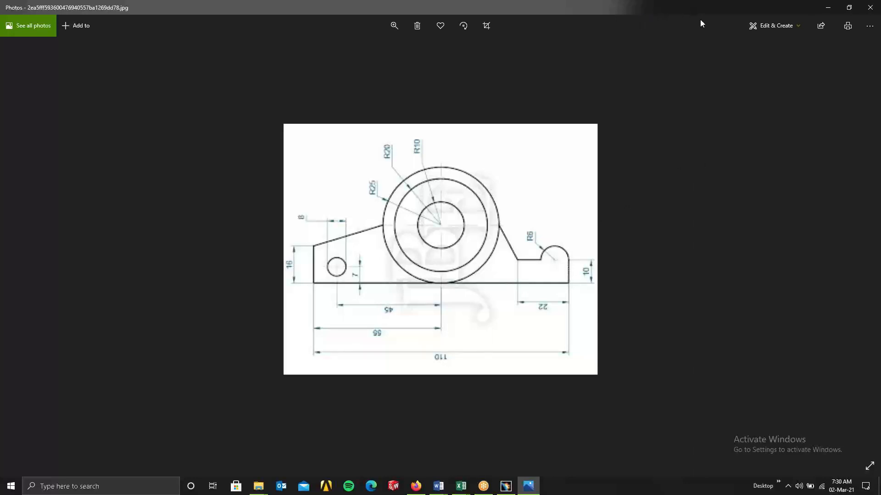
key("alt+Tab")
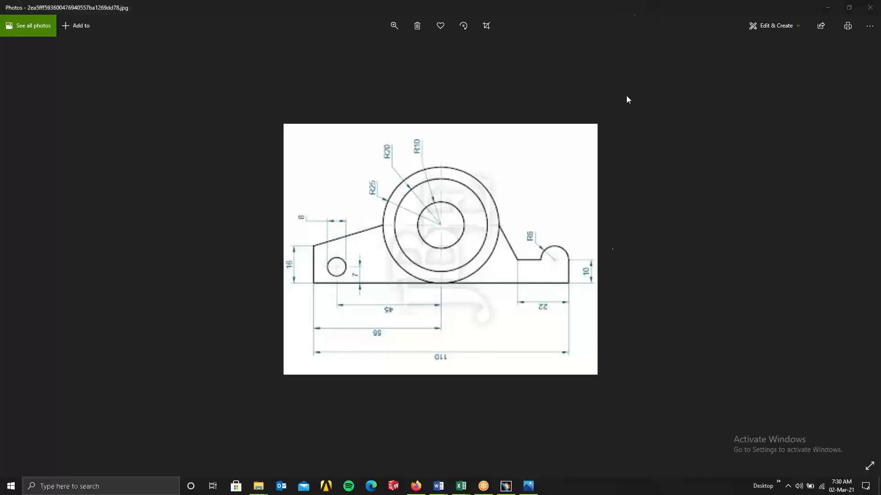
left_click(522, 489)
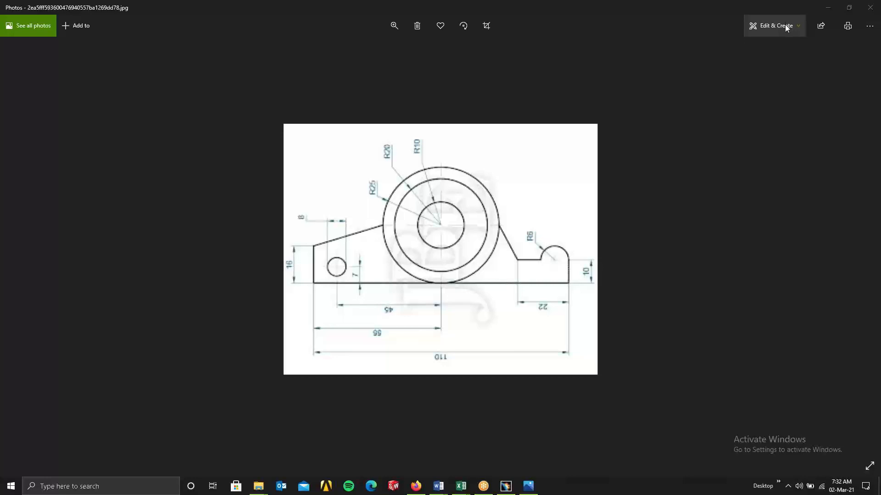
- Close the bracket drawing and clear the CATIA and 2d folder windows away to reach the desktop
left_click(870, 7)
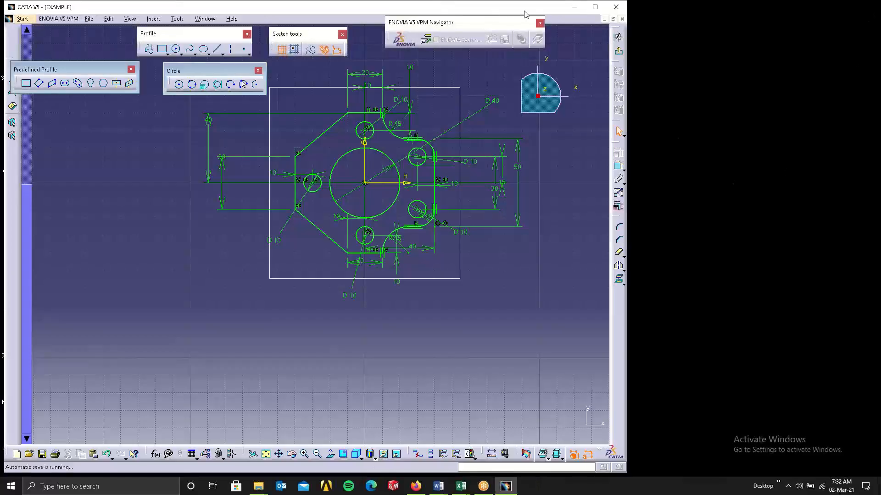
left_click(595, 7)
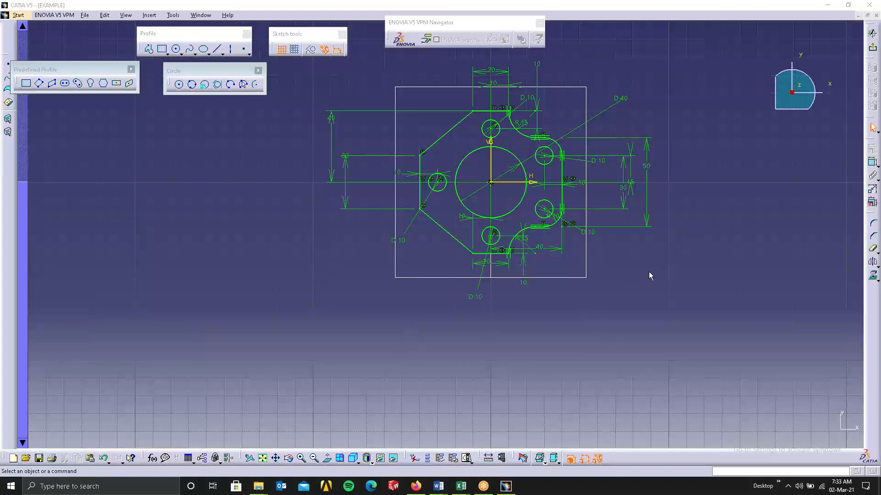
left_click(827, 6)
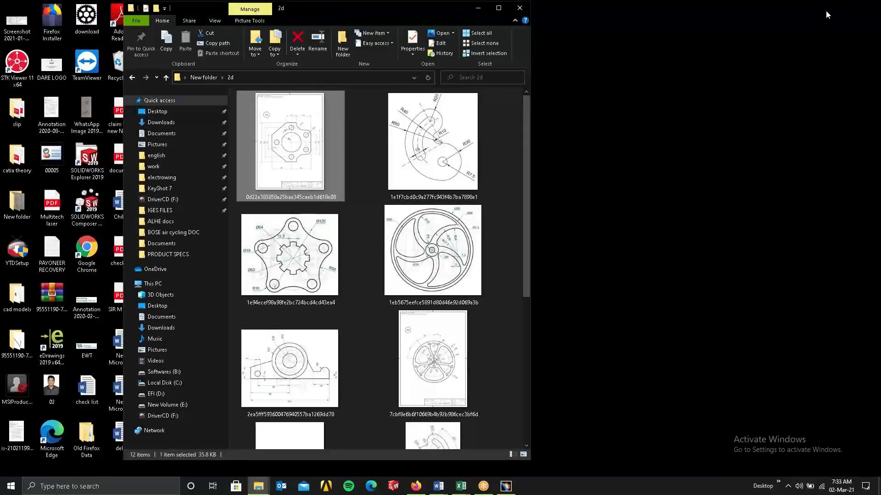
left_click(477, 7)
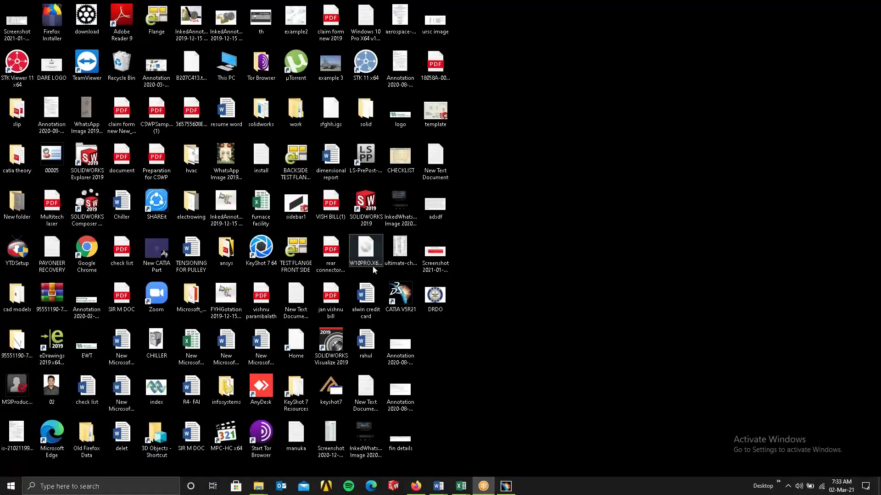
- Open the file location of the CATIA V5R21 desktop shortcut
double_click(400, 296)
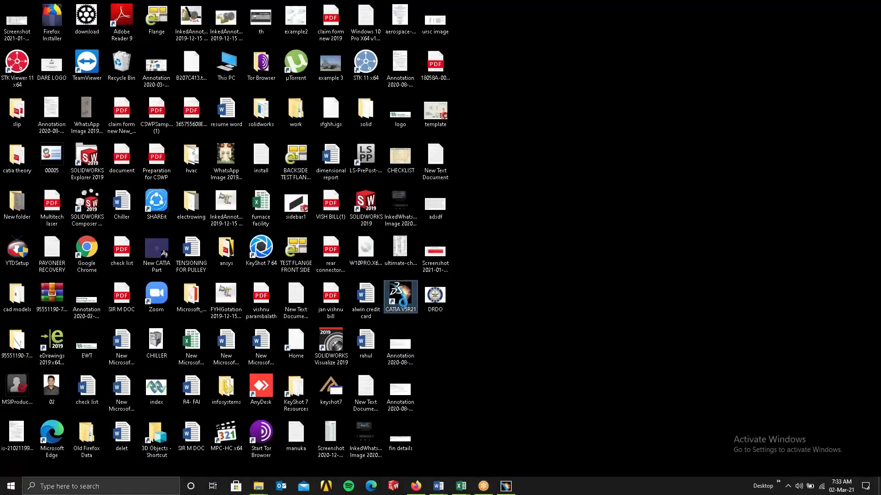
right_click(402, 301)
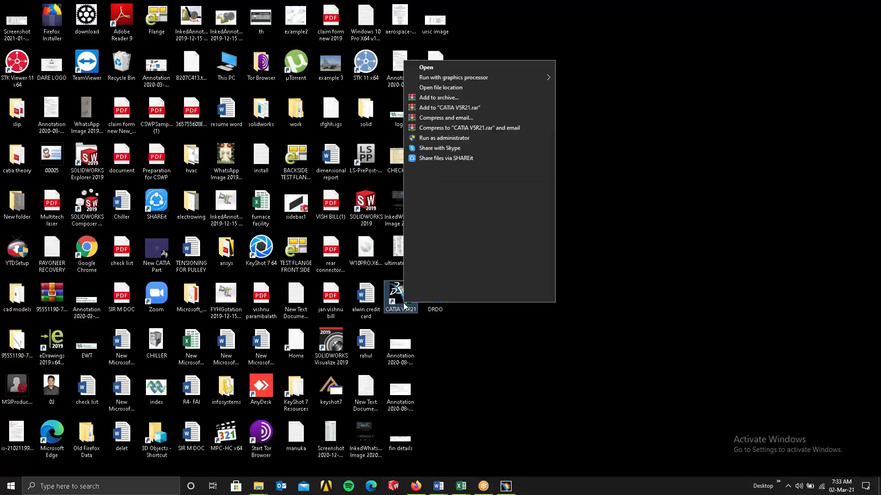
left_click(442, 88)
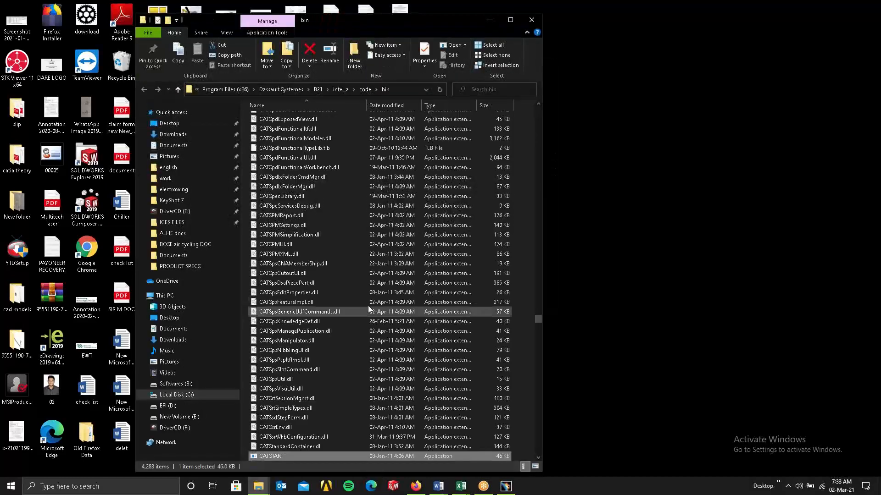
- Using the open AEROSPACE DOCUMENTATION FOLDER window, browse to the Catia_V5_R21 folder inside mechanical softwares on New Volume (E:)
left_click(257, 488)
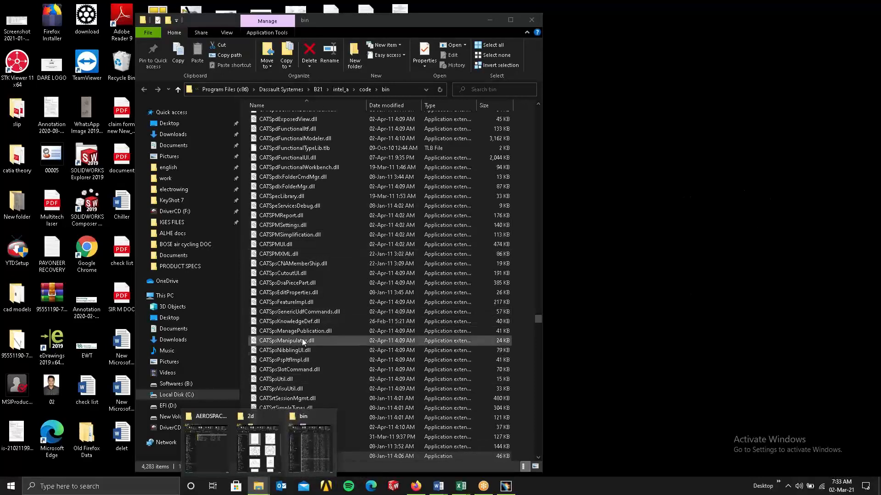
scroll(332, 226, "up", 5)
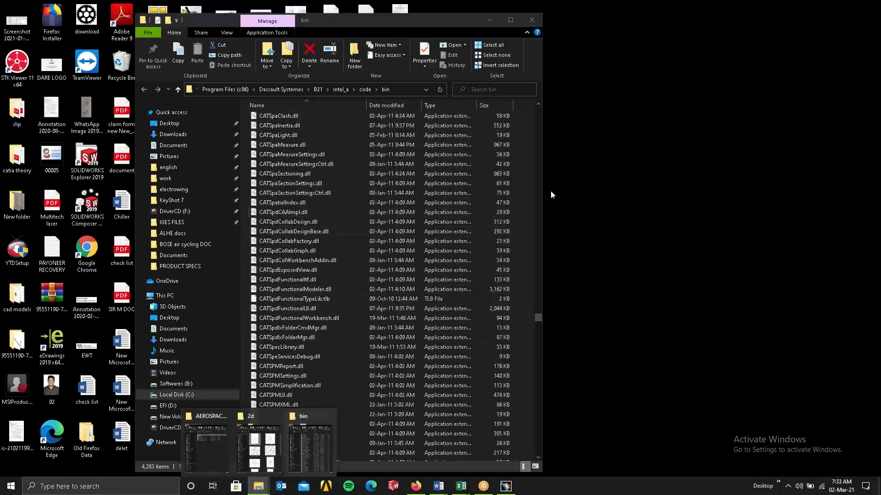
left_click(210, 453)
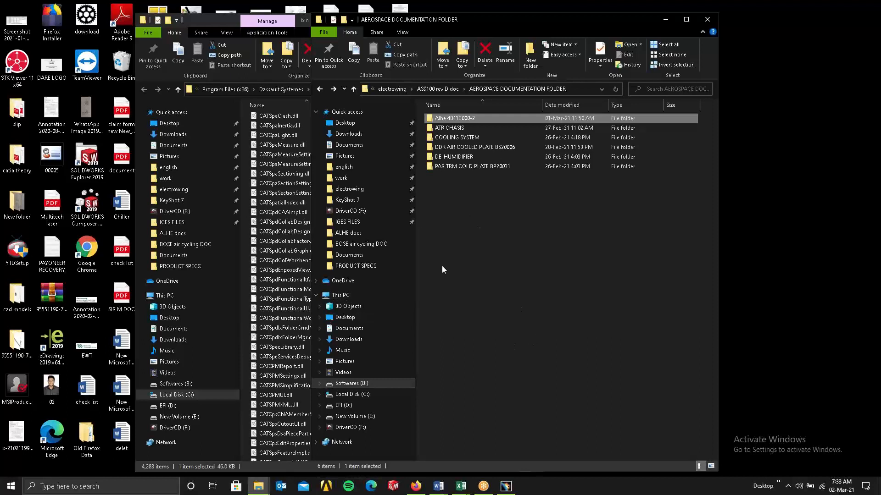
double_click(475, 146)
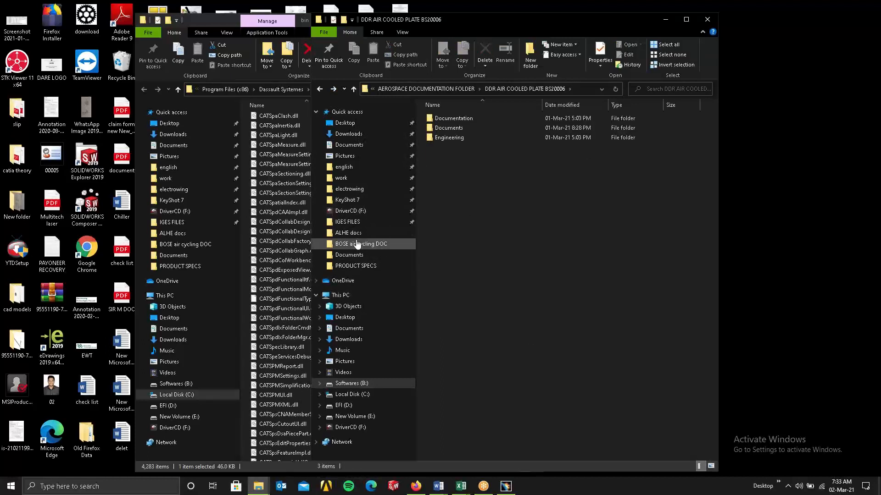
left_click(349, 295)
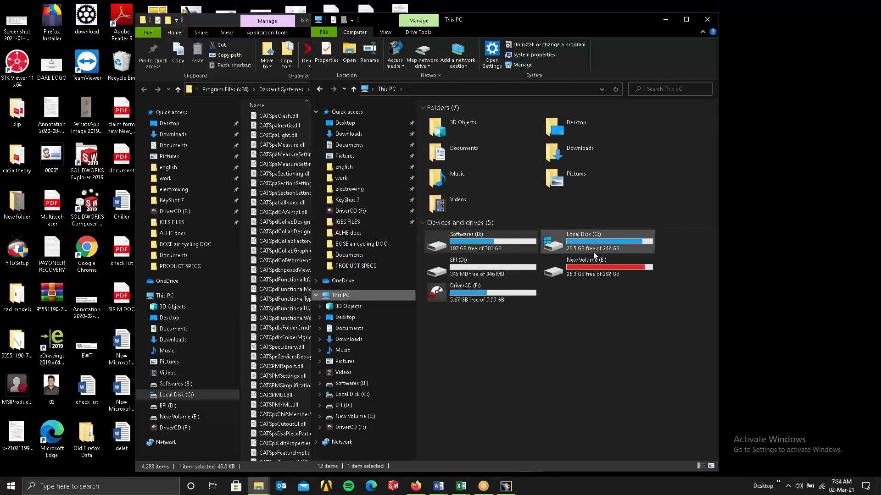
left_click(574, 266)
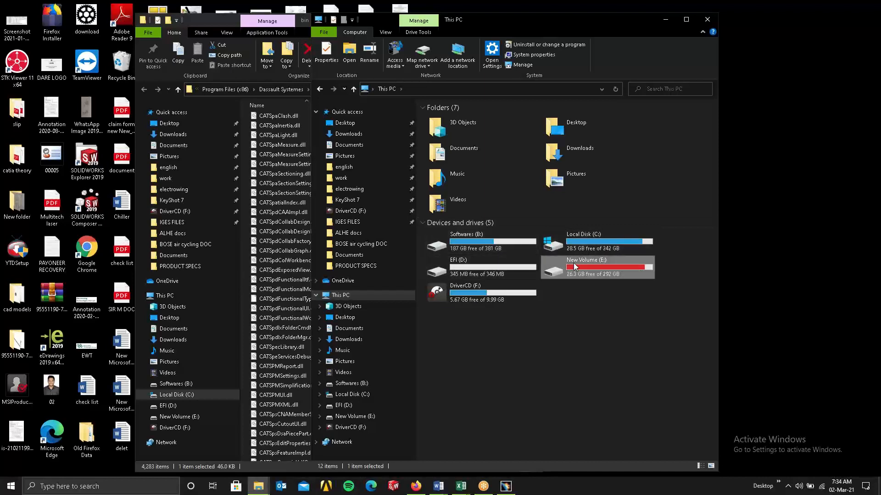
double_click(574, 266)
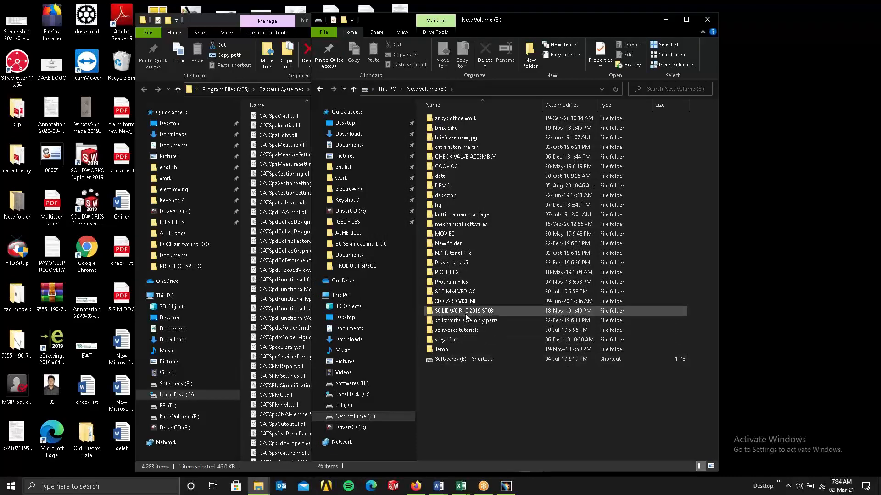
double_click(466, 224)
double_click(459, 131)
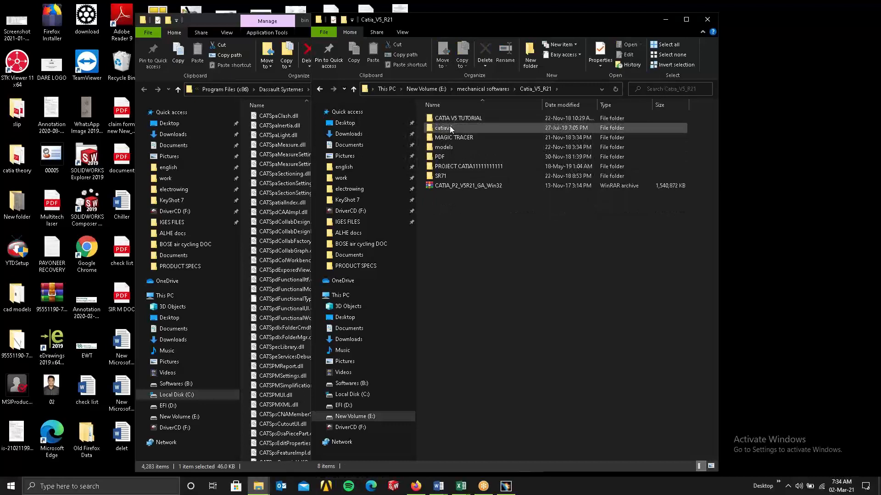
- Inspect the catiav6 folder and its install_data subfolder, return to Catia_V5_R21, and put both folder windows away
double_click(450, 127)
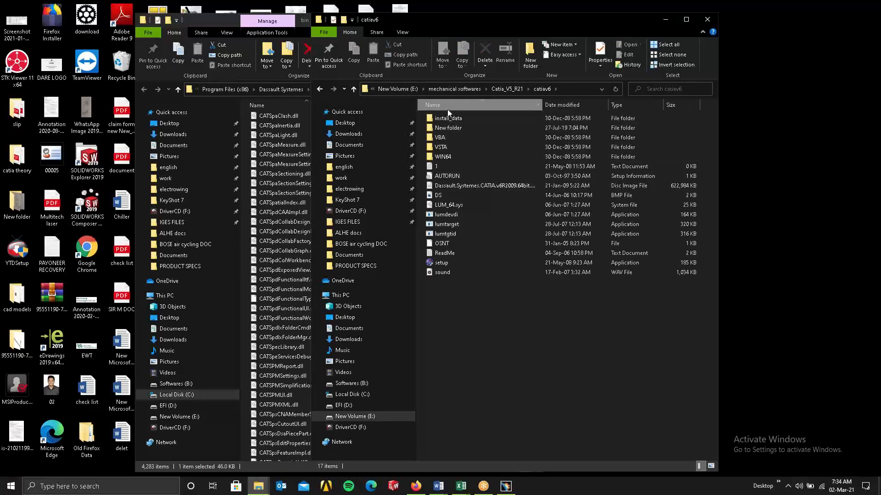
double_click(447, 117)
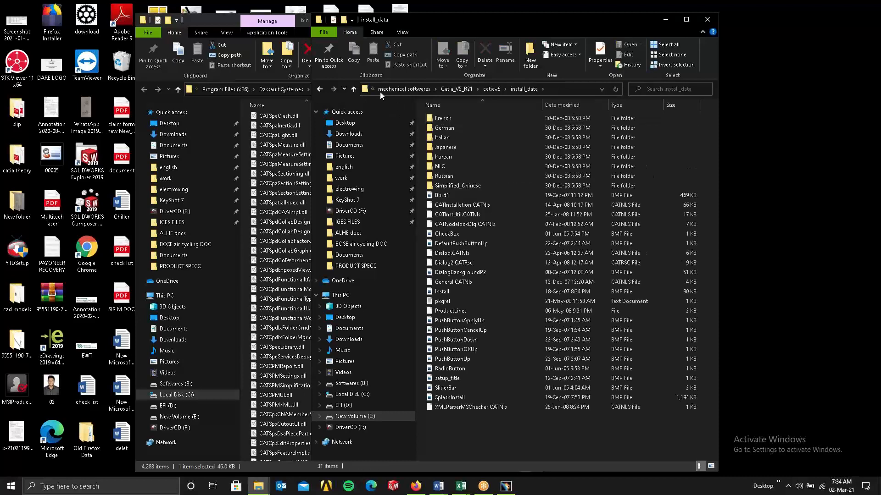
left_click(320, 89)
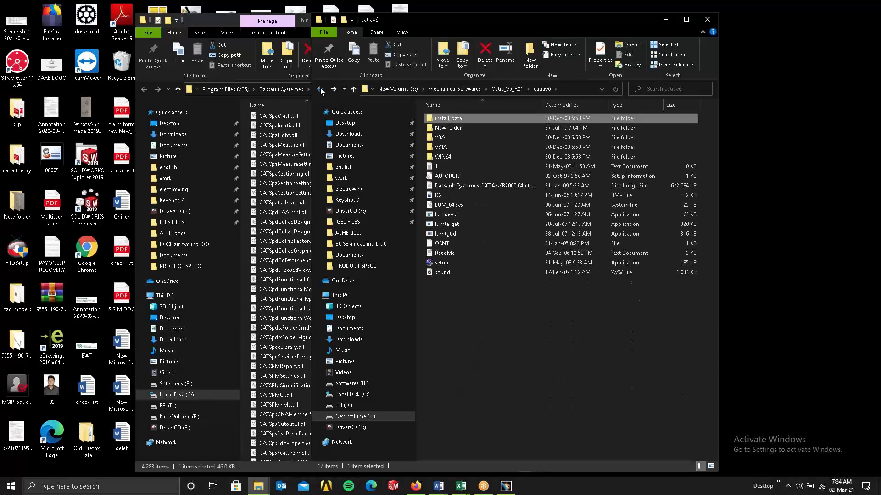
left_click(320, 89)
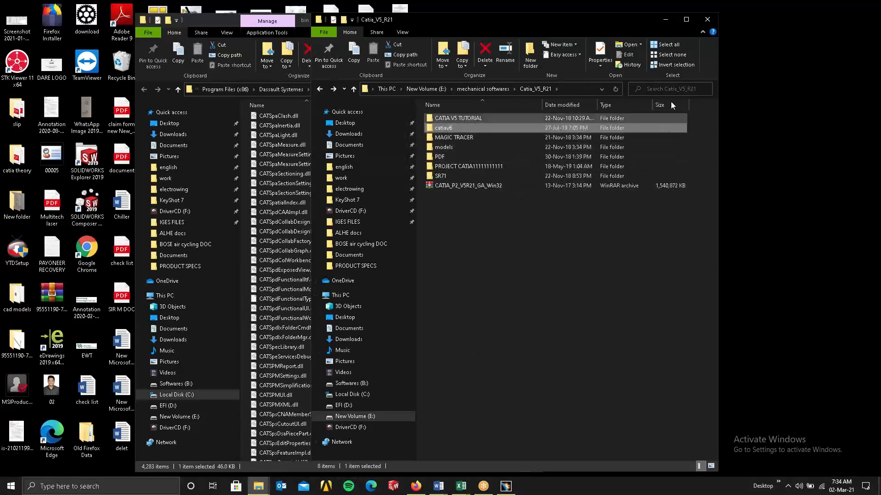
left_click(665, 22)
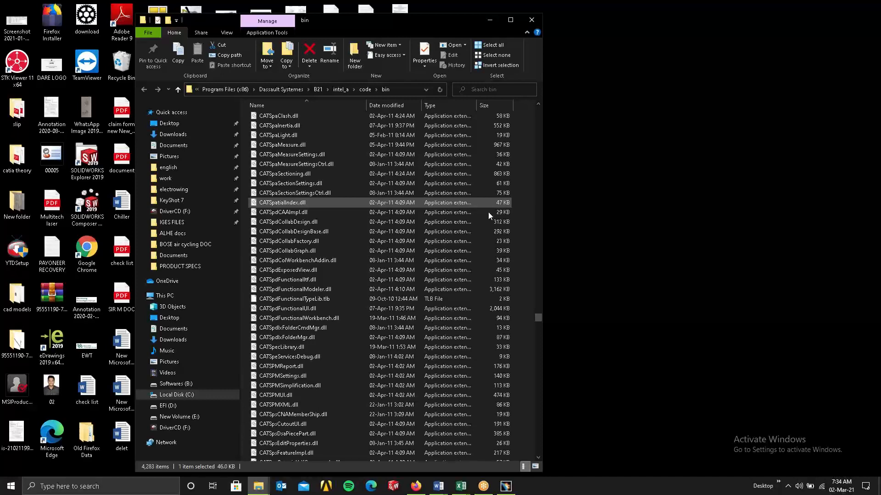
left_click(531, 19)
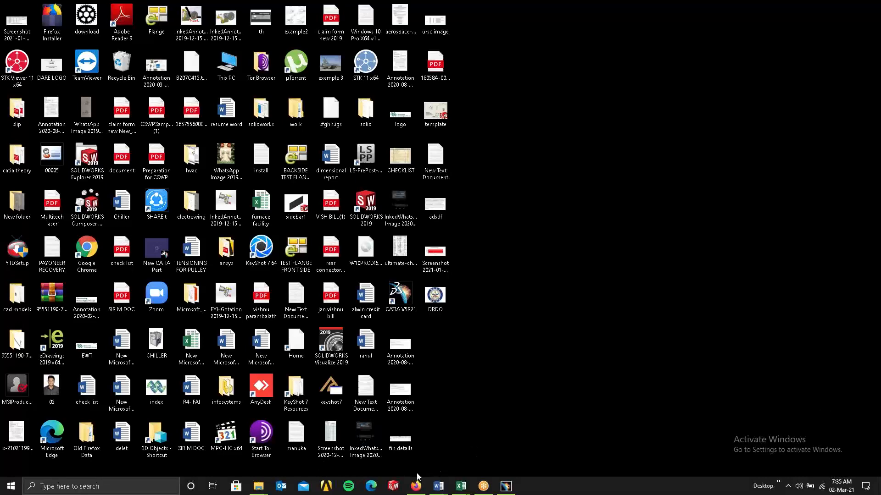
- Switch to Firefox and open Google Drive in a new tab under the Cloudbig Tech account
left_click(416, 485)
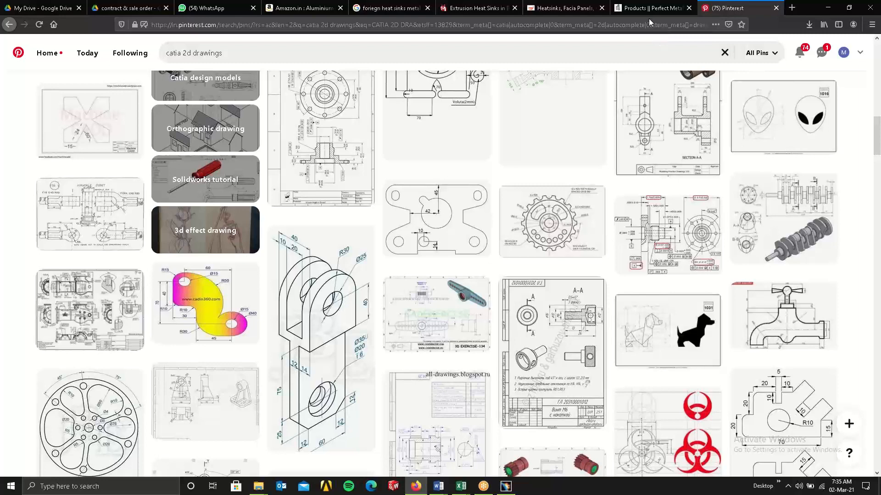
left_click(791, 8)
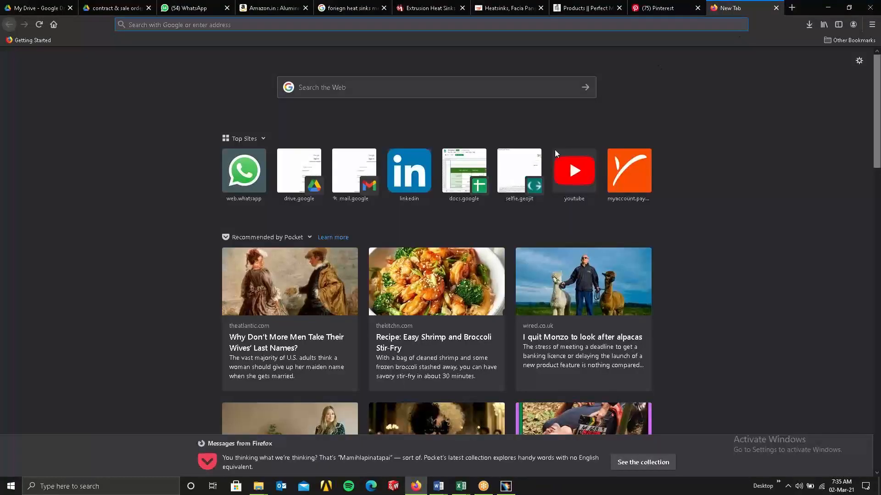
left_click(294, 172)
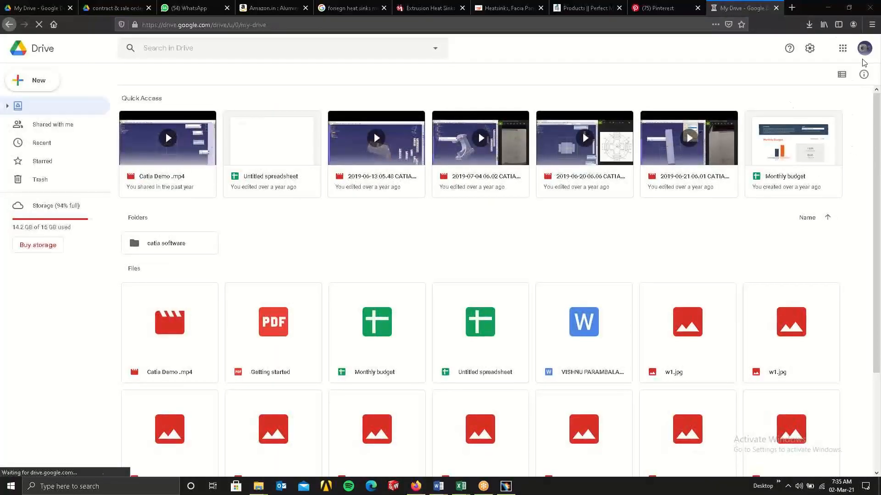
left_click(864, 49)
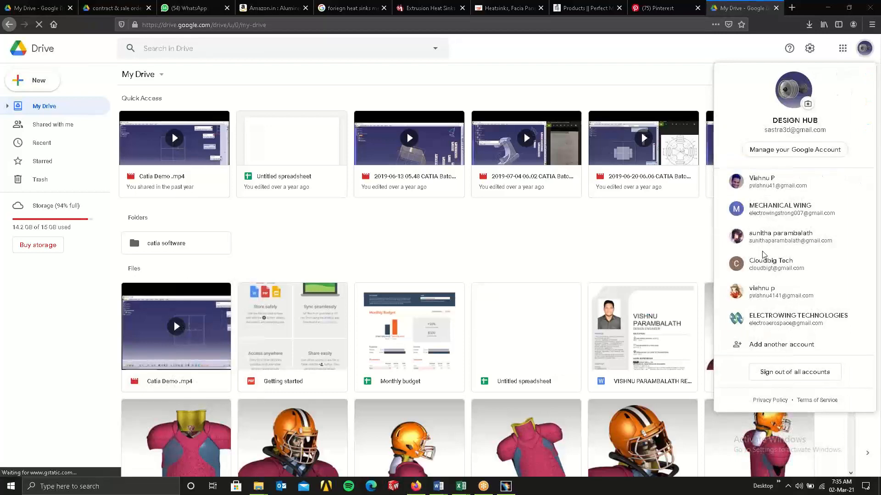
left_click(776, 268)
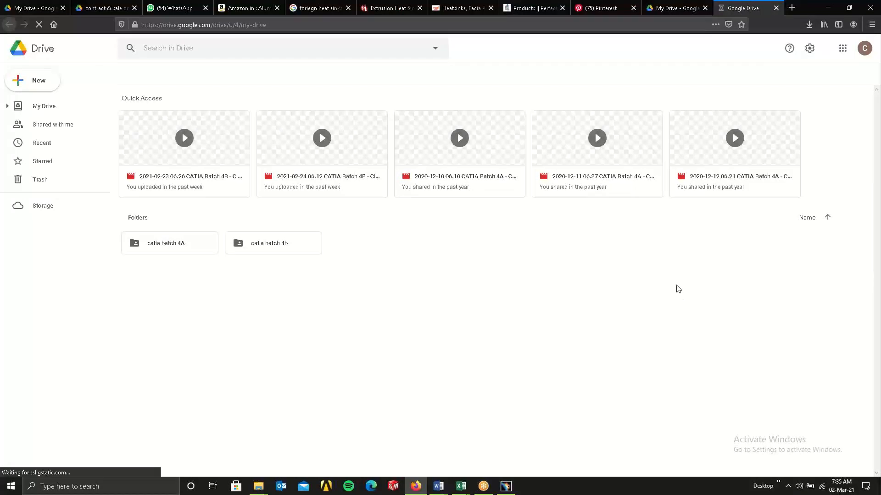
- Share the catia batch 4b folder with the new participant's e-mail address as Editor, with notification
double_click(305, 252)
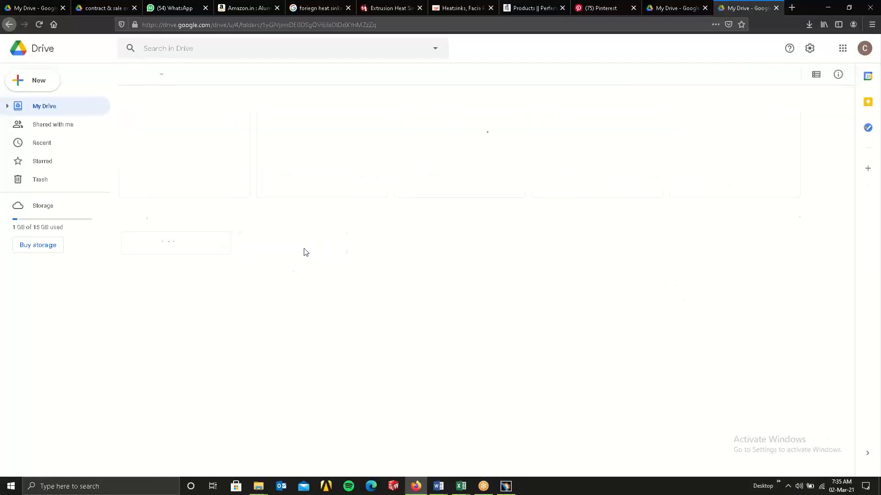
left_click(9, 25)
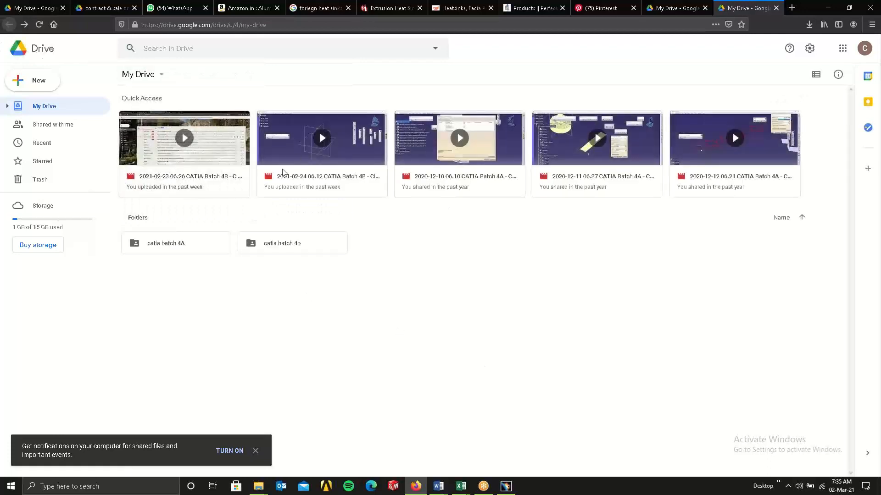
right_click(297, 243)
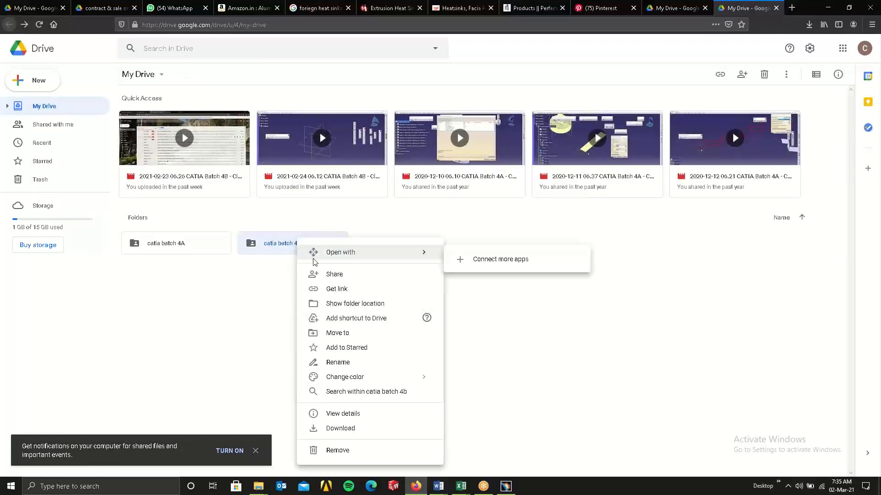
left_click(328, 275)
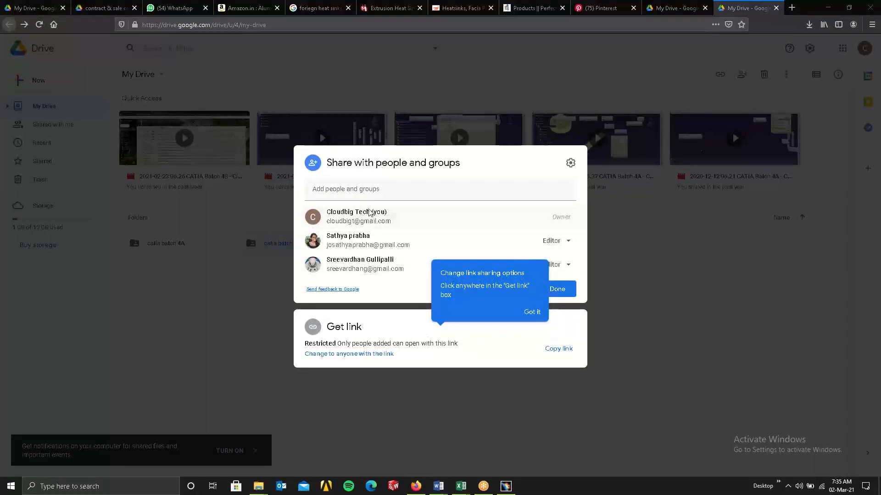
left_click(363, 196)
key("ctrl+v")
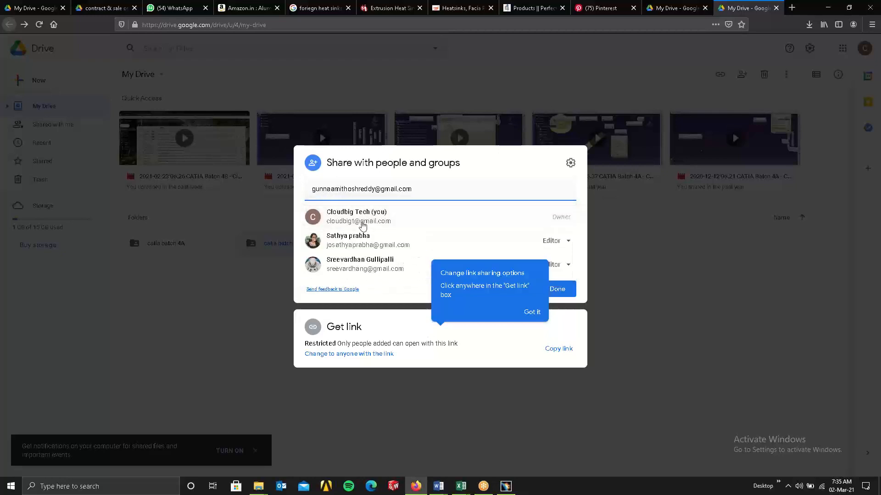
left_click(373, 216)
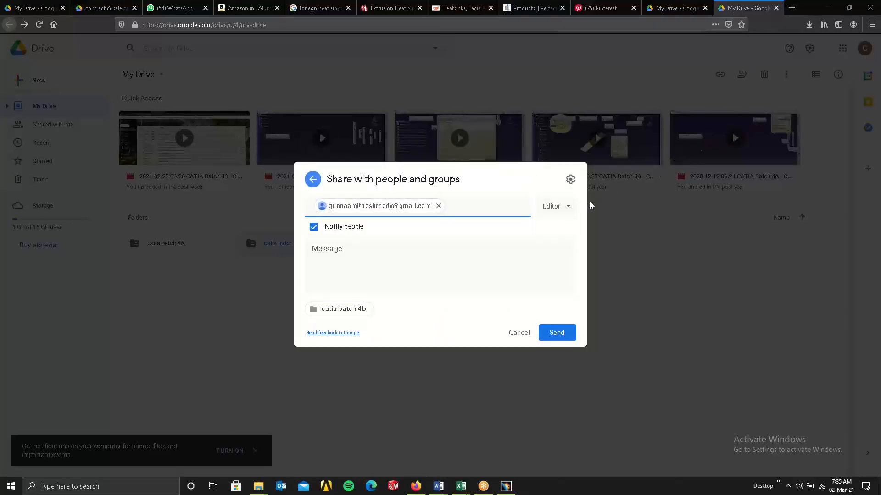
left_click(559, 333)
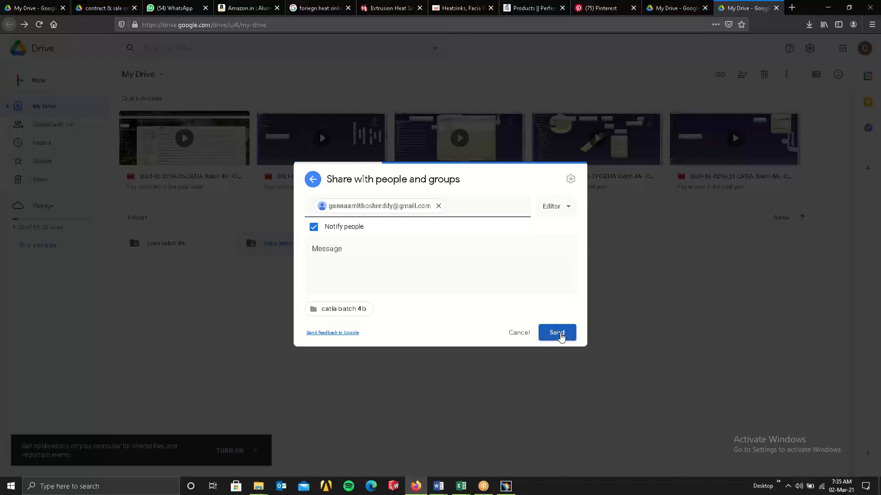